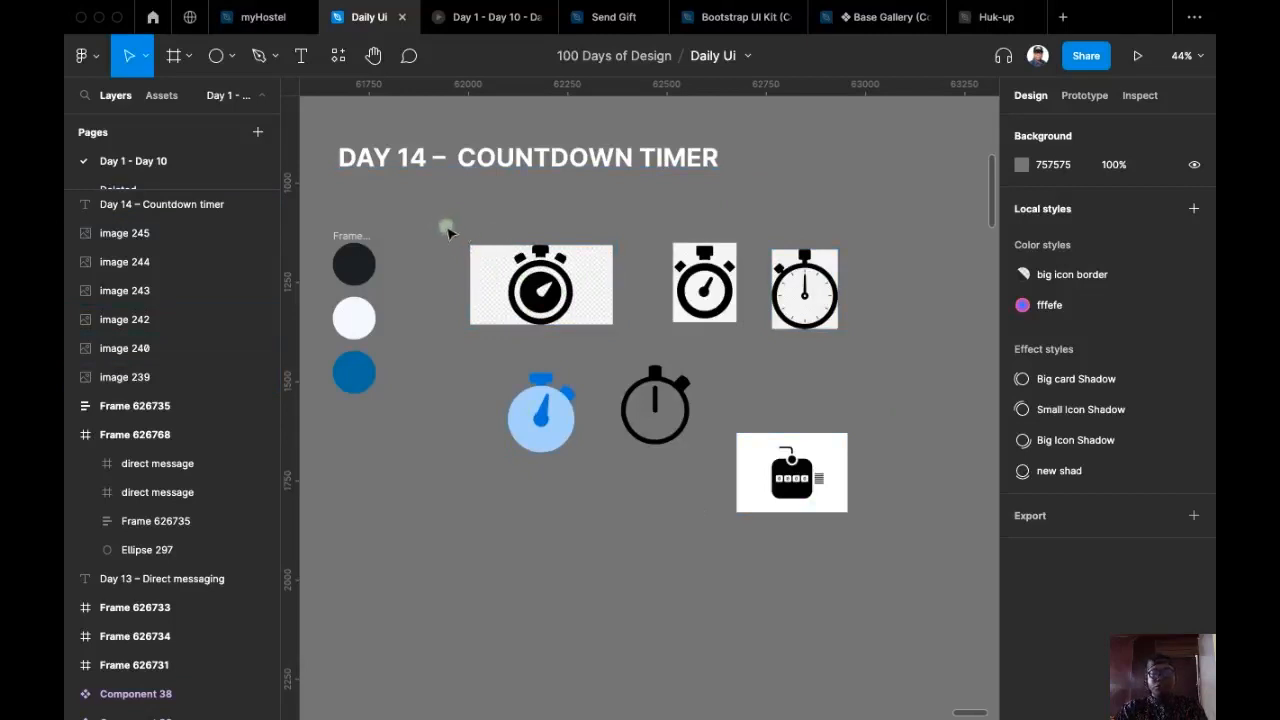
Step: Move the group of stopwatch reference images away to clear the canvas area beside the color swatches
{"action": "left_click_drag", "start_coordinate": [441, 207], "coordinate": [864, 551]}
{"action": "scroll", "coordinate": [840, 500], "scroll_direction": "down", "scroll_amount": 3}
{"action": "left_click_drag", "start_coordinate": [505, 323], "coordinate": [898, 337]}
{"action": "left_click", "coordinate": [577, 402]}
{"action": "scroll", "coordinate": [523, 297], "scroll_direction": "left", "scroll_amount": 2}
{"action": "scroll", "coordinate": [503, 251], "scroll_direction": "up", "scroll_amount": 5}
{"action": "scroll", "coordinate": [510, 262], "scroll_direction": "up", "scroll_amount": 1}
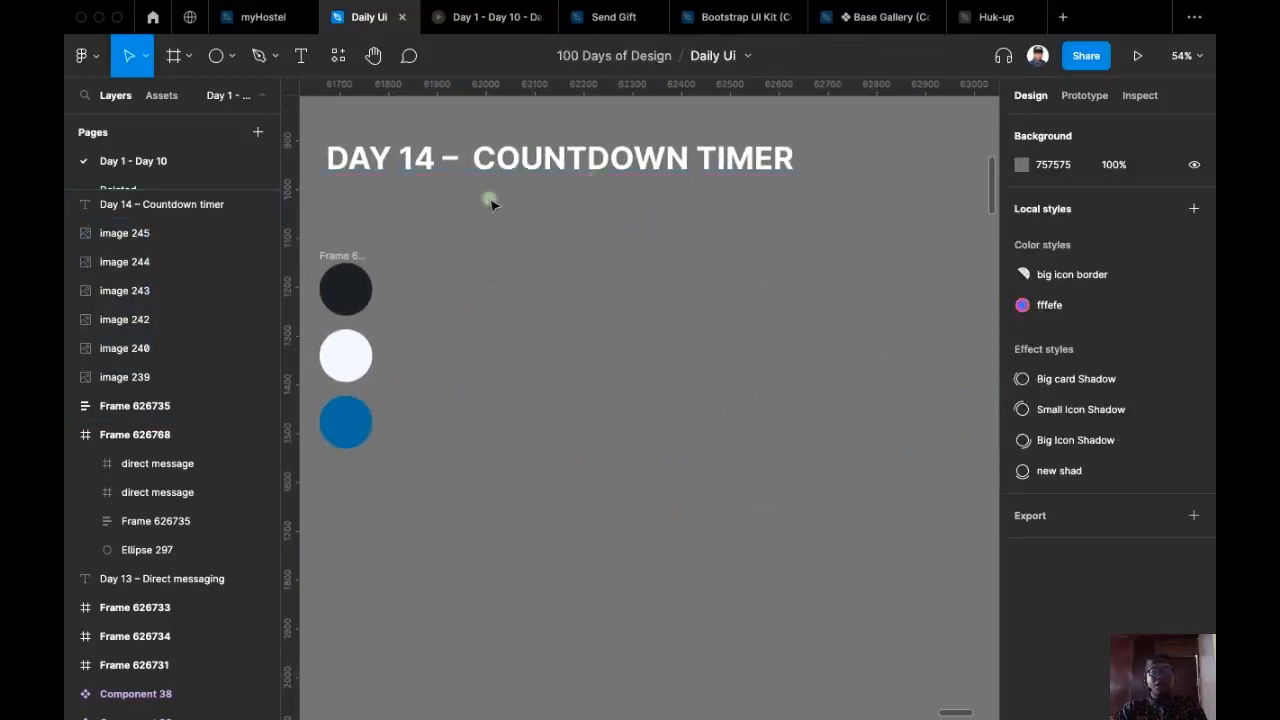
Step: Draw a new frame below the Day 14 heading and apply the Apple Watch 45mm size preset (198×242)
{"action": "left_click", "coordinate": [174, 58]}
{"action": "left_click_drag", "start_coordinate": [463, 221], "coordinate": [569, 354]}
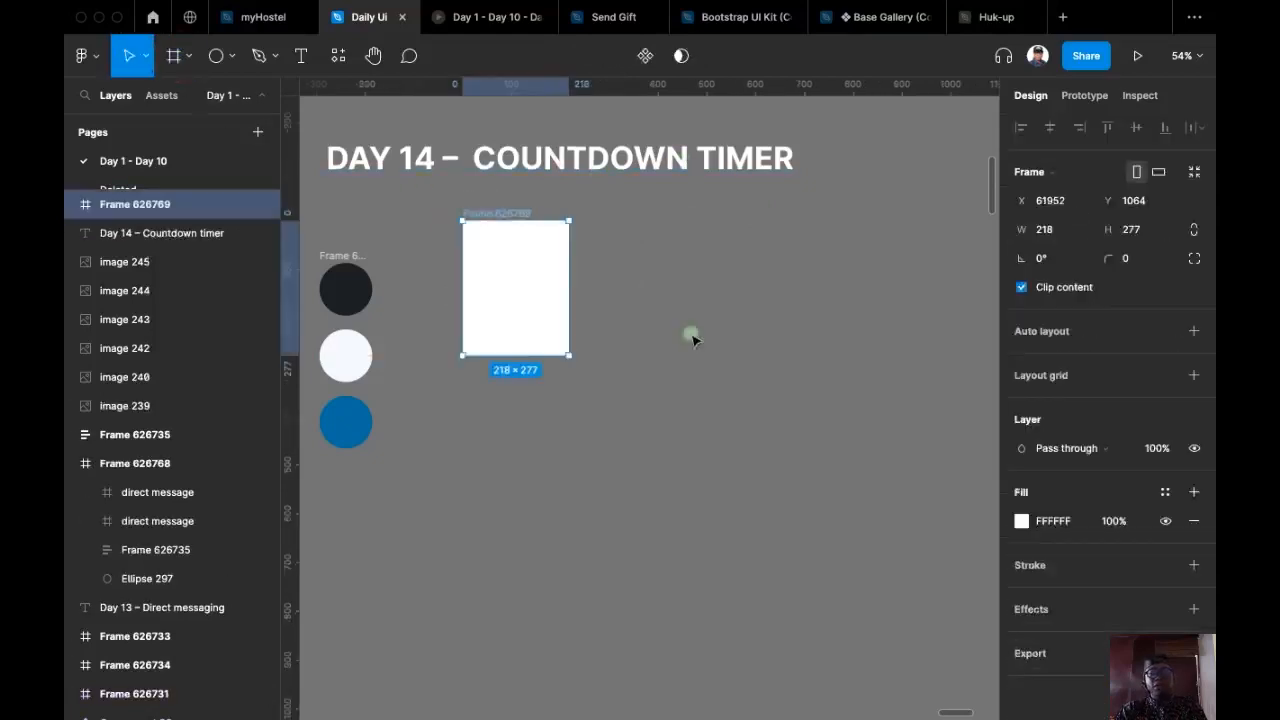
{"action": "left_click_drag", "start_coordinate": [487, 357], "coordinate": [487, 545]}
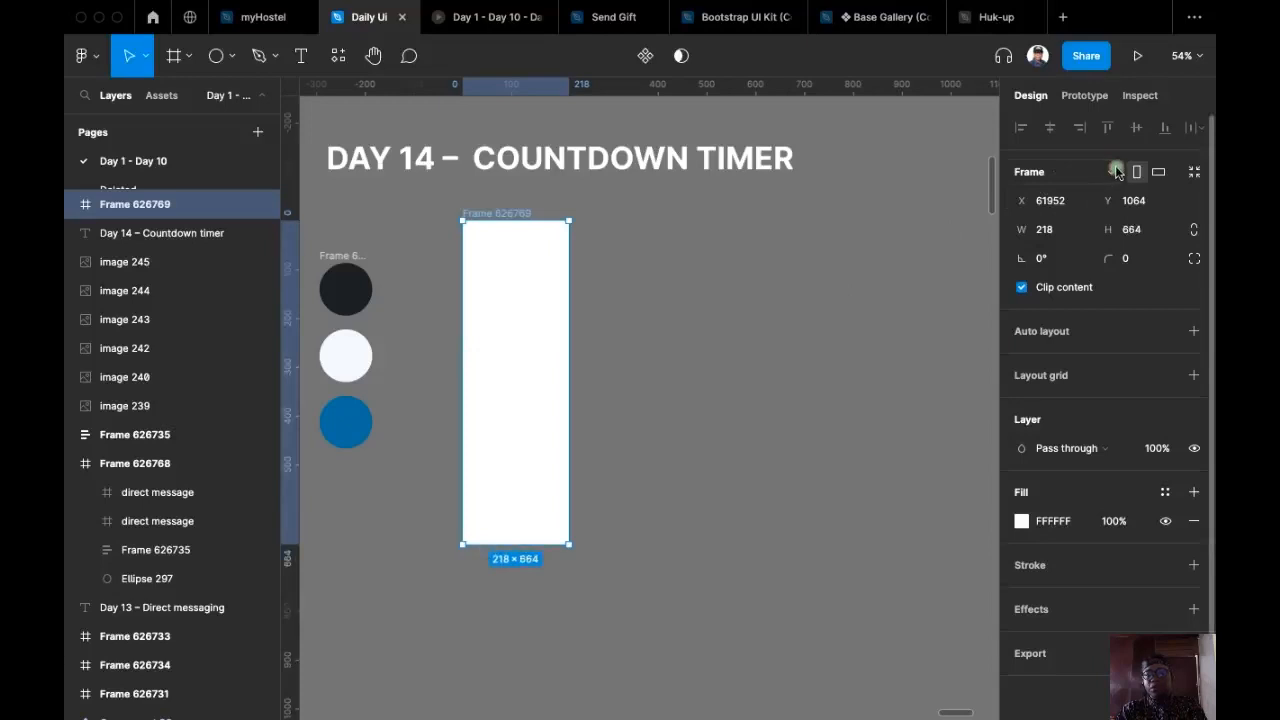
{"action": "left_click", "coordinate": [1117, 172]}
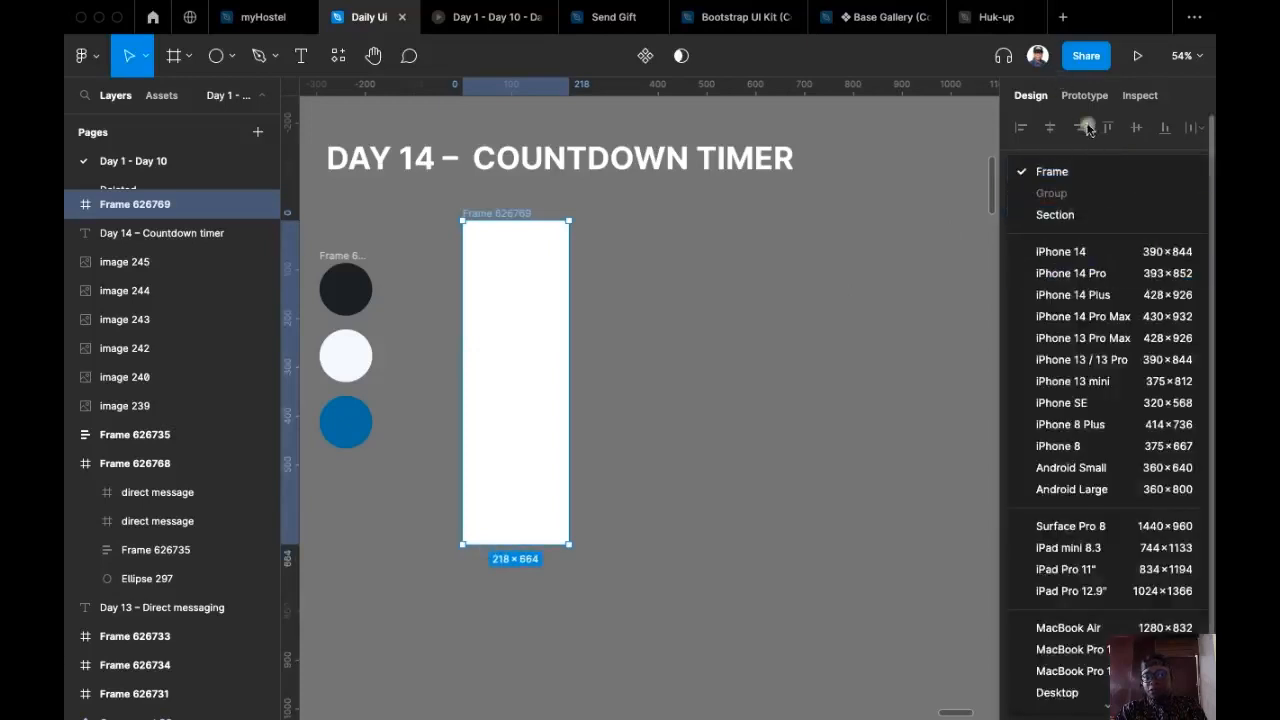
{"action": "scroll", "coordinate": [1120, 427], "scroll_direction": "down", "scroll_amount": 5}
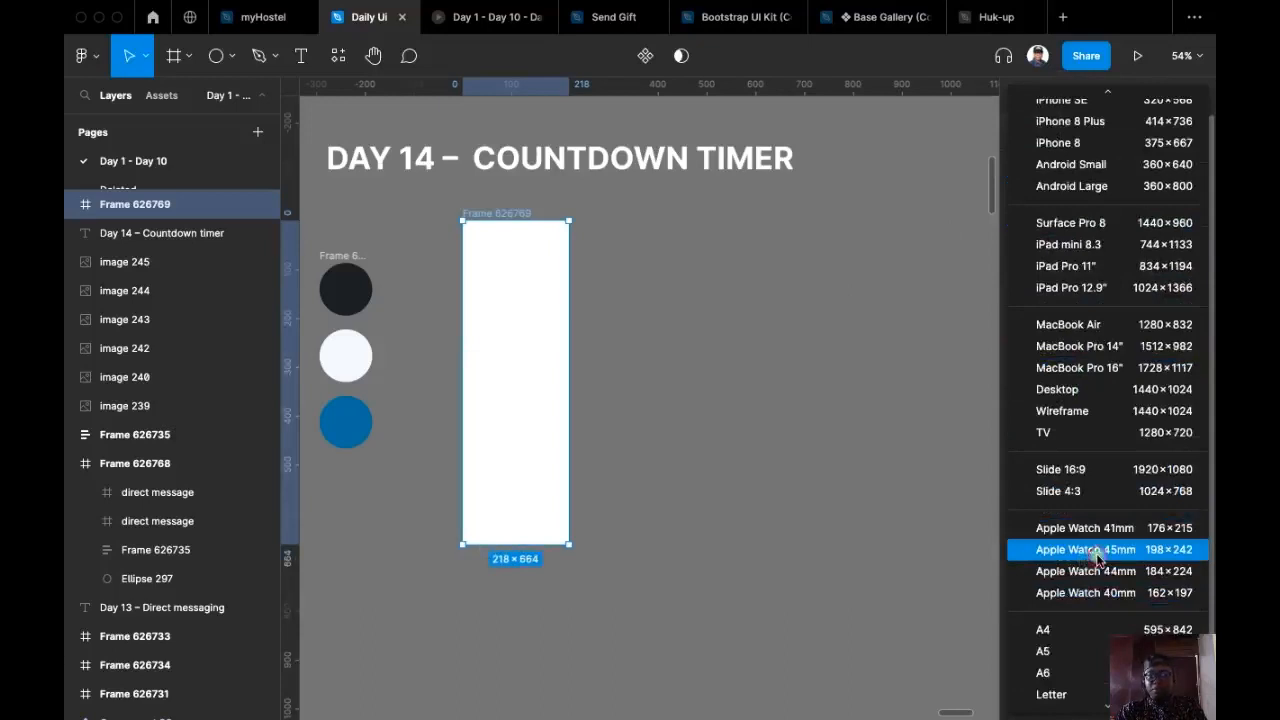
{"action": "left_click", "coordinate": [1097, 557]}
Step: Rename the new watch frame as "countdown Timer"
{"action": "left_click_drag", "start_coordinate": [508, 397], "coordinate": [606, 457]}
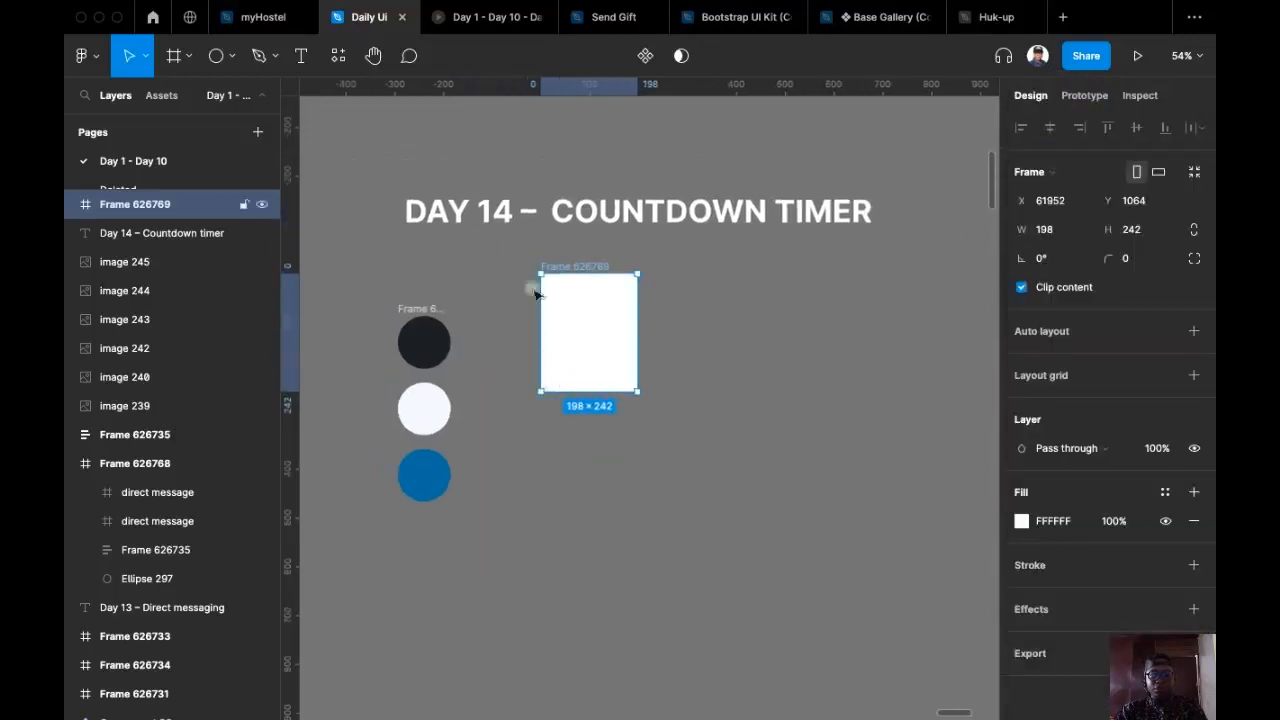
{"action": "scroll", "coordinate": [530, 268], "scroll_direction": "up", "scroll_amount": 5}
{"action": "double_click", "coordinate": [604, 284]}
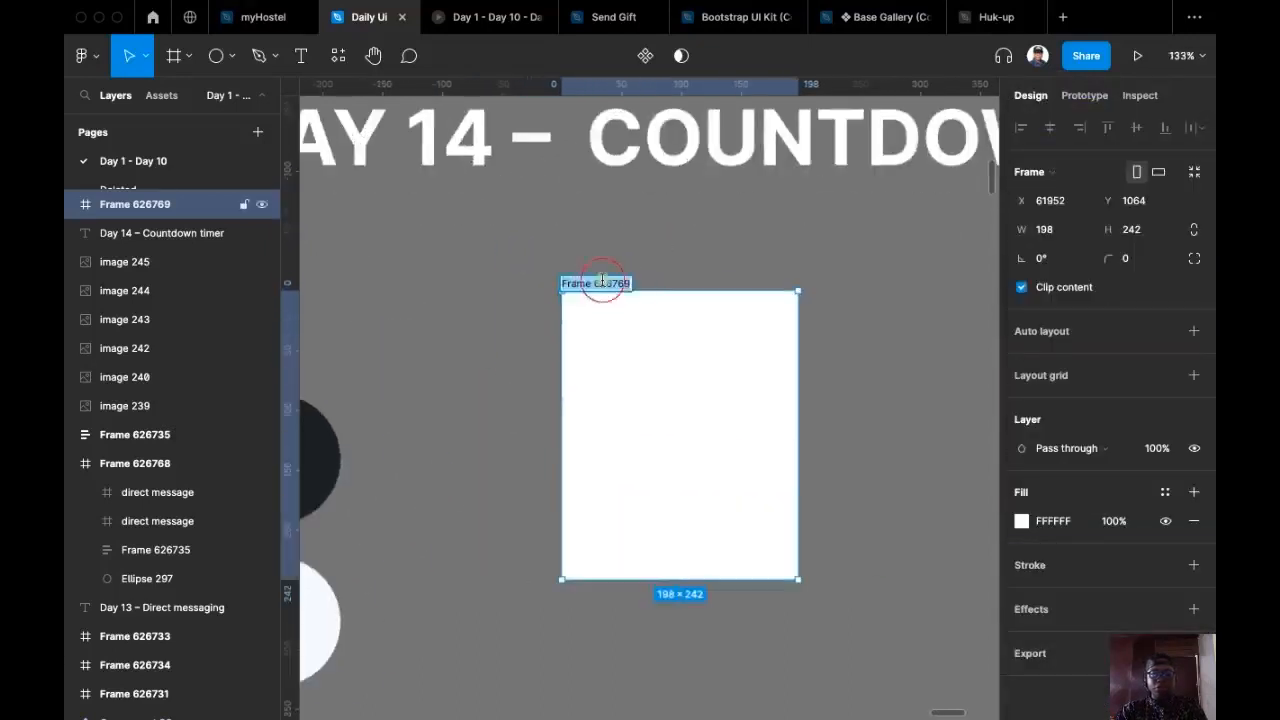
{"action": "type", "text": "countdown"}
{"action": "key", "text": "BackSpace"}
{"action": "type", "text": "wn "}
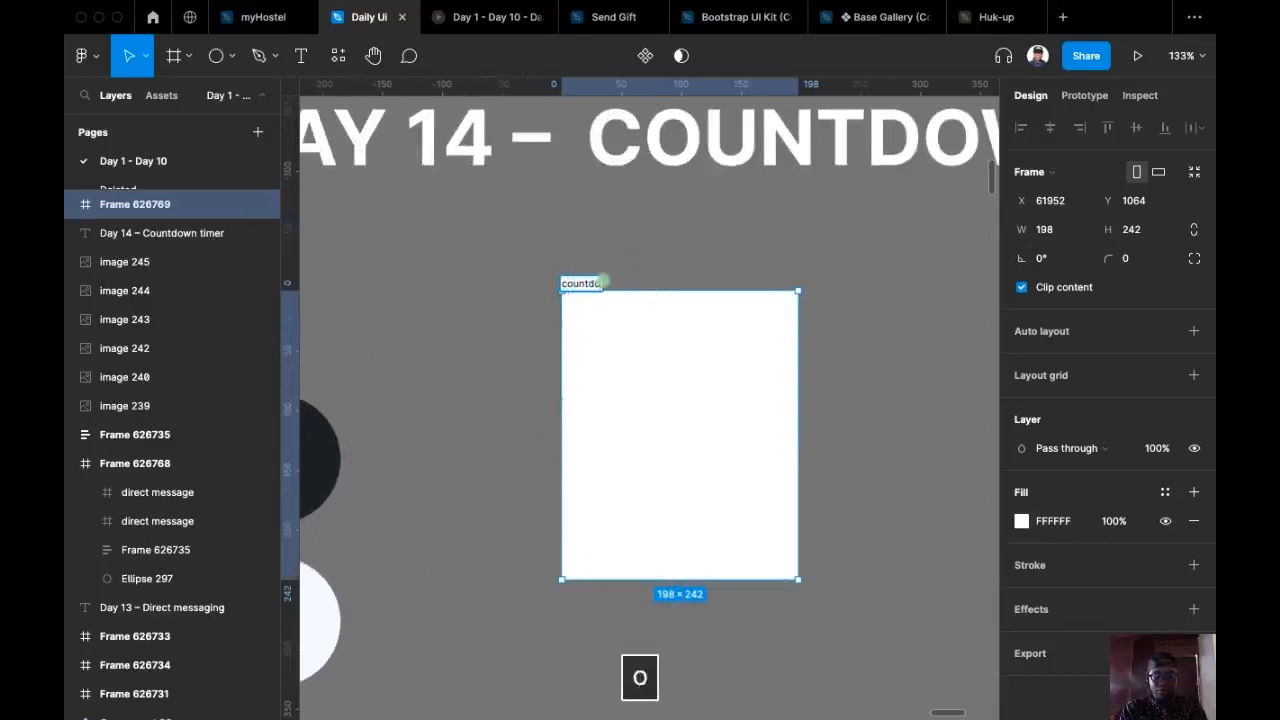
{"action": "type", "text": "Time"}
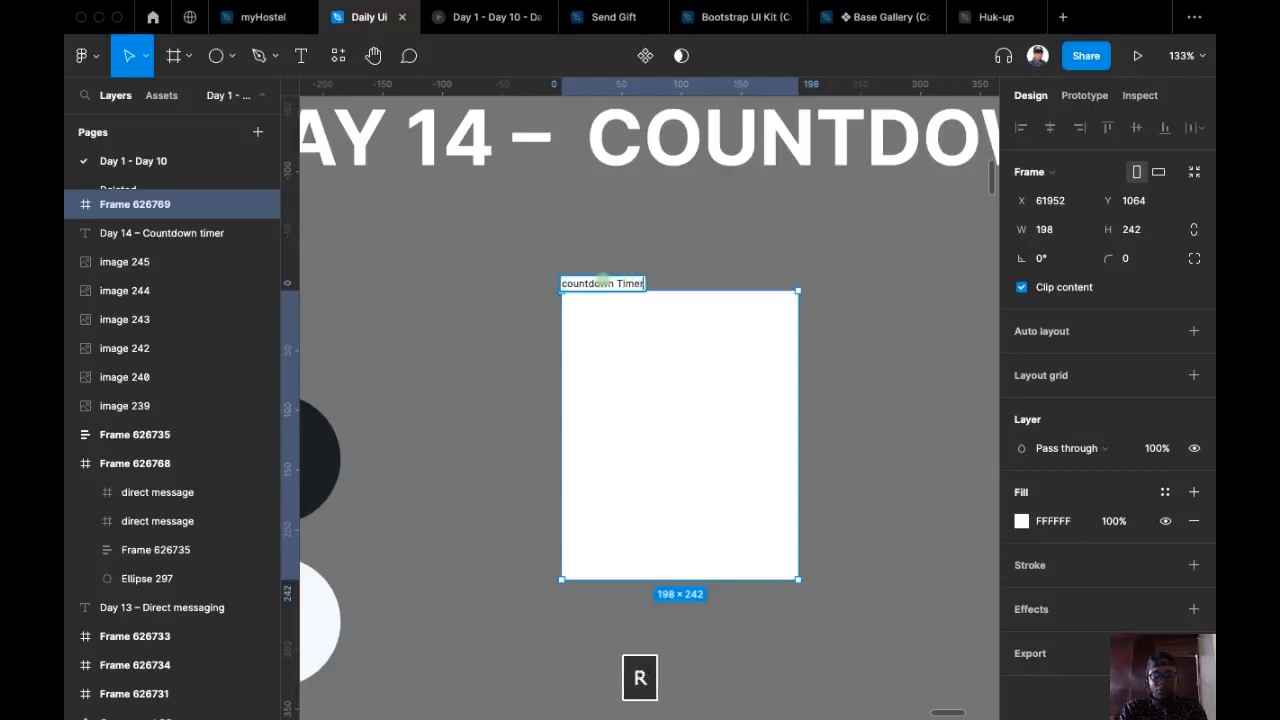
{"action": "type", "text": "r"}
{"action": "left_click", "coordinate": [500, 243]}
Step: Move the countdown Timer frame closer to the color swatches, to about X 61820, Y 1058
{"action": "scroll", "coordinate": [571, 314], "scroll_direction": "down", "scroll_amount": 2}
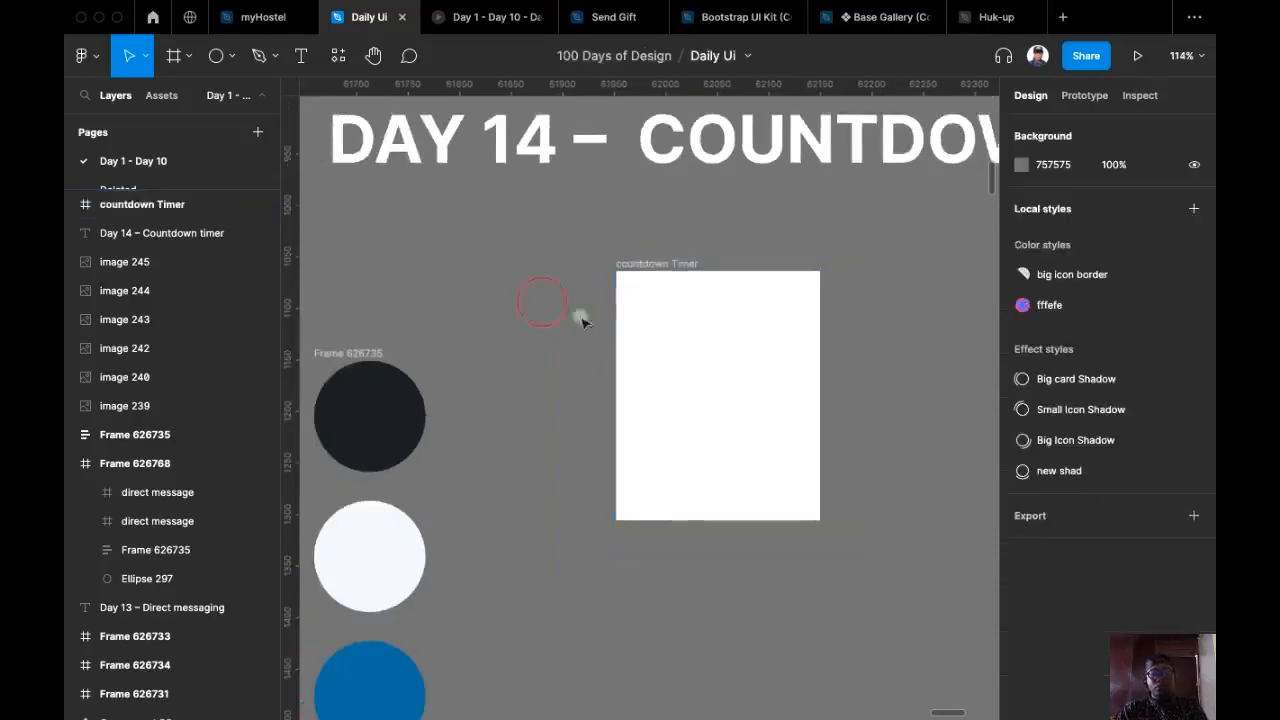
{"action": "left_click_drag", "start_coordinate": [703, 341], "coordinate": [567, 338]}
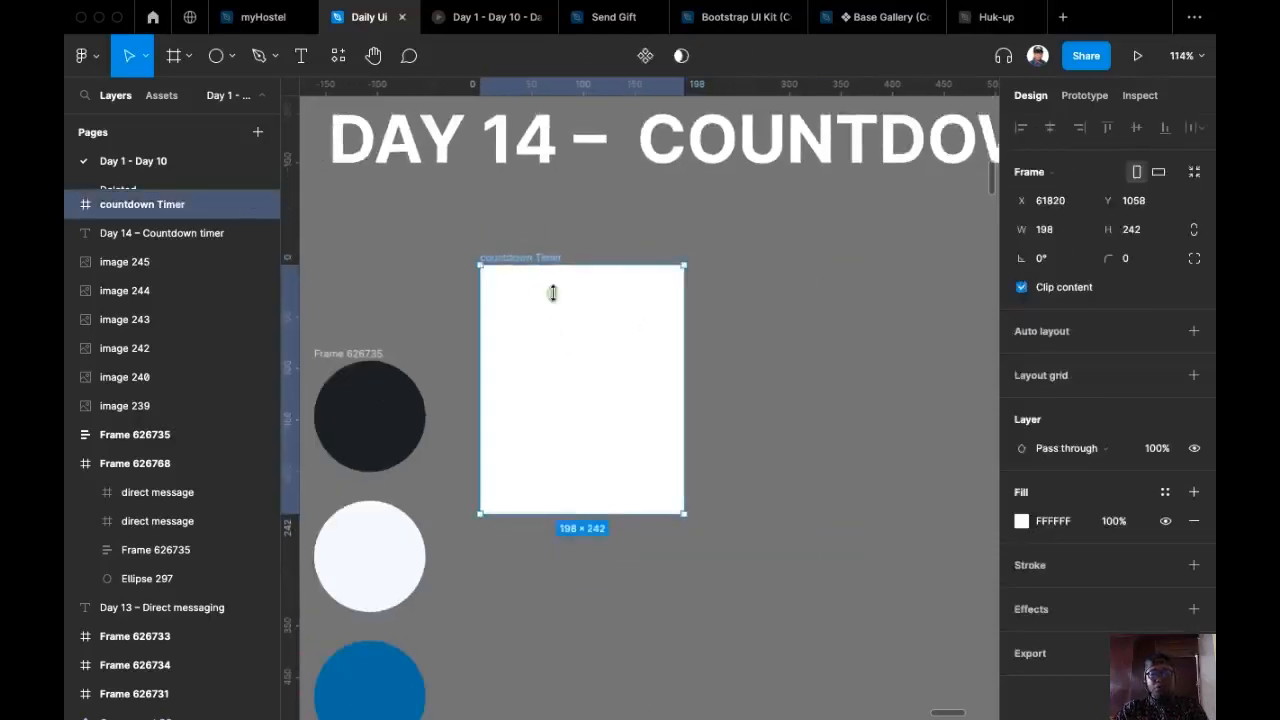
{"action": "scroll", "coordinate": [550, 298], "scroll_direction": "up", "scroll_amount": 2}
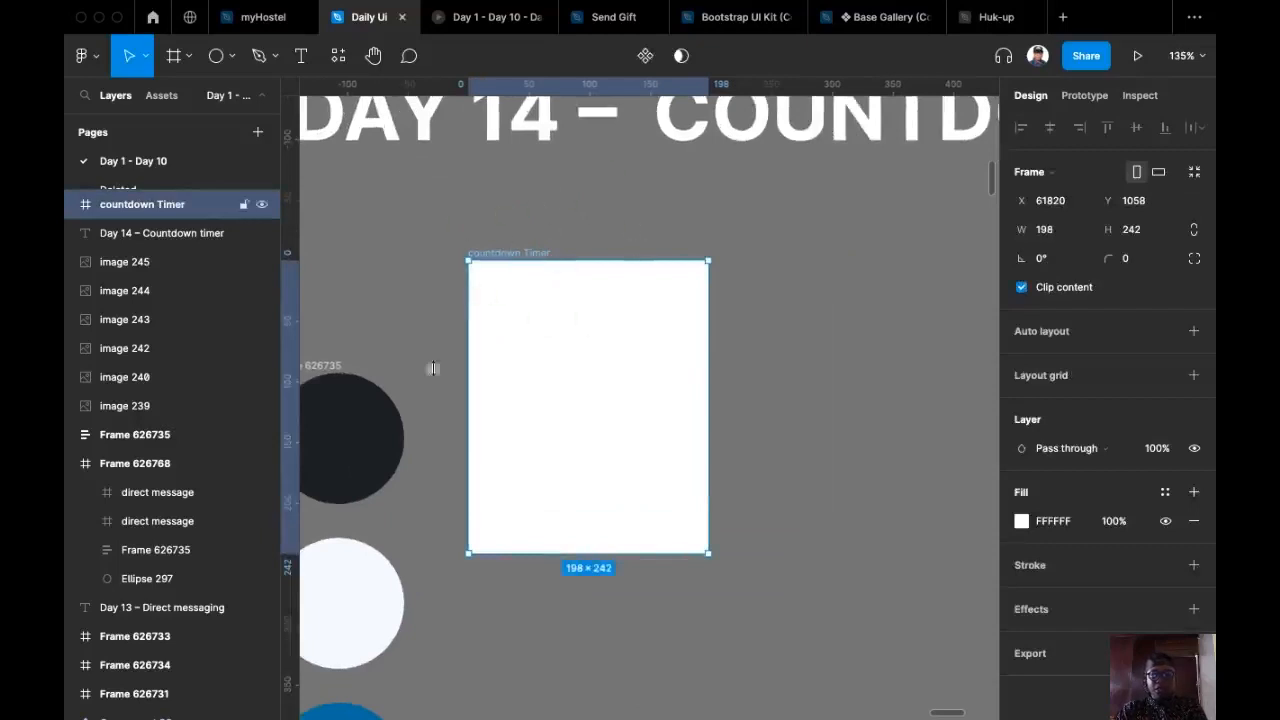
Step: Add a column layout grid to the countdown Timer frame with count 6, margin 16 and gutter 8
{"action": "left_click", "coordinate": [1194, 377]}
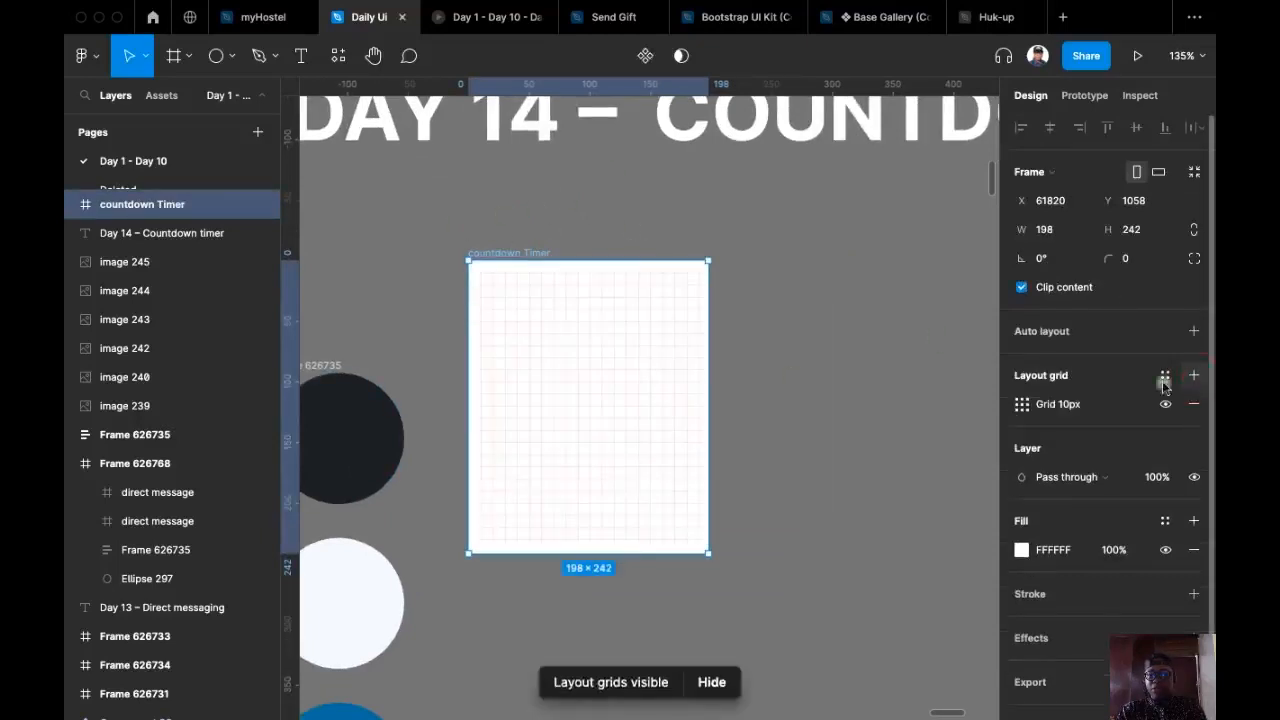
{"action": "left_click", "coordinate": [1021, 404]}
{"action": "left_click", "coordinate": [849, 410]}
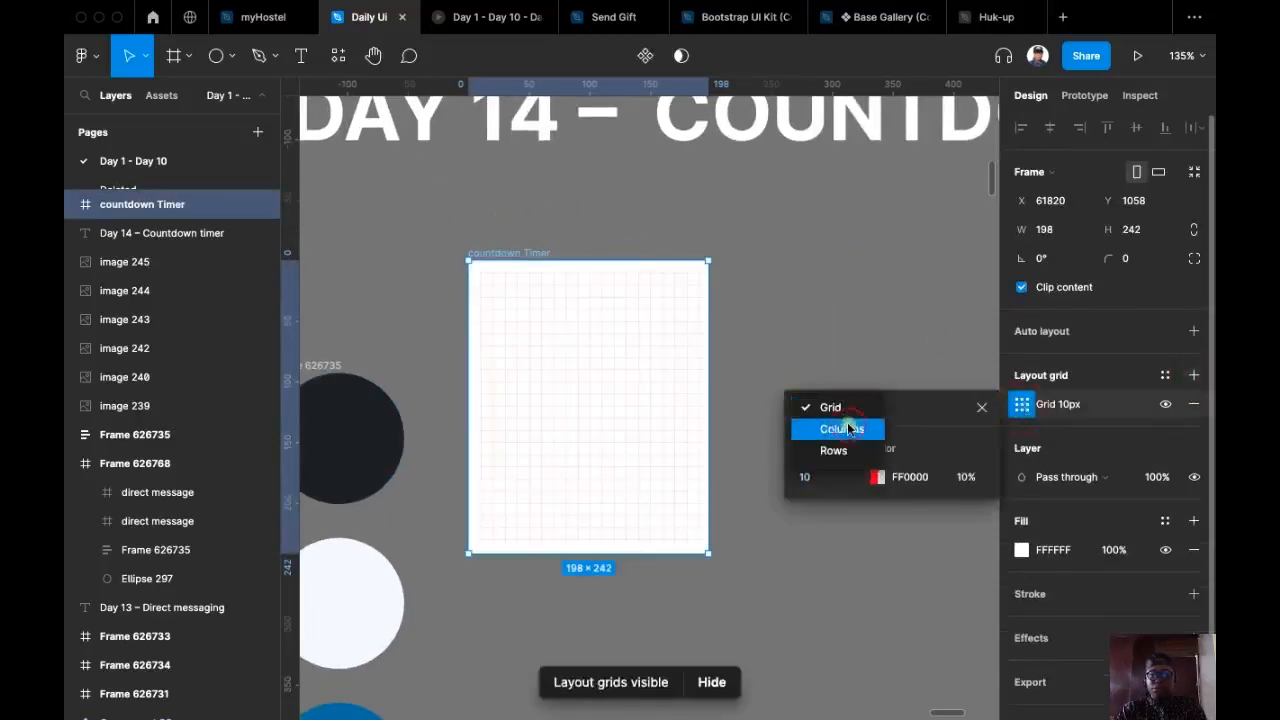
{"action": "left_click", "coordinate": [842, 429]}
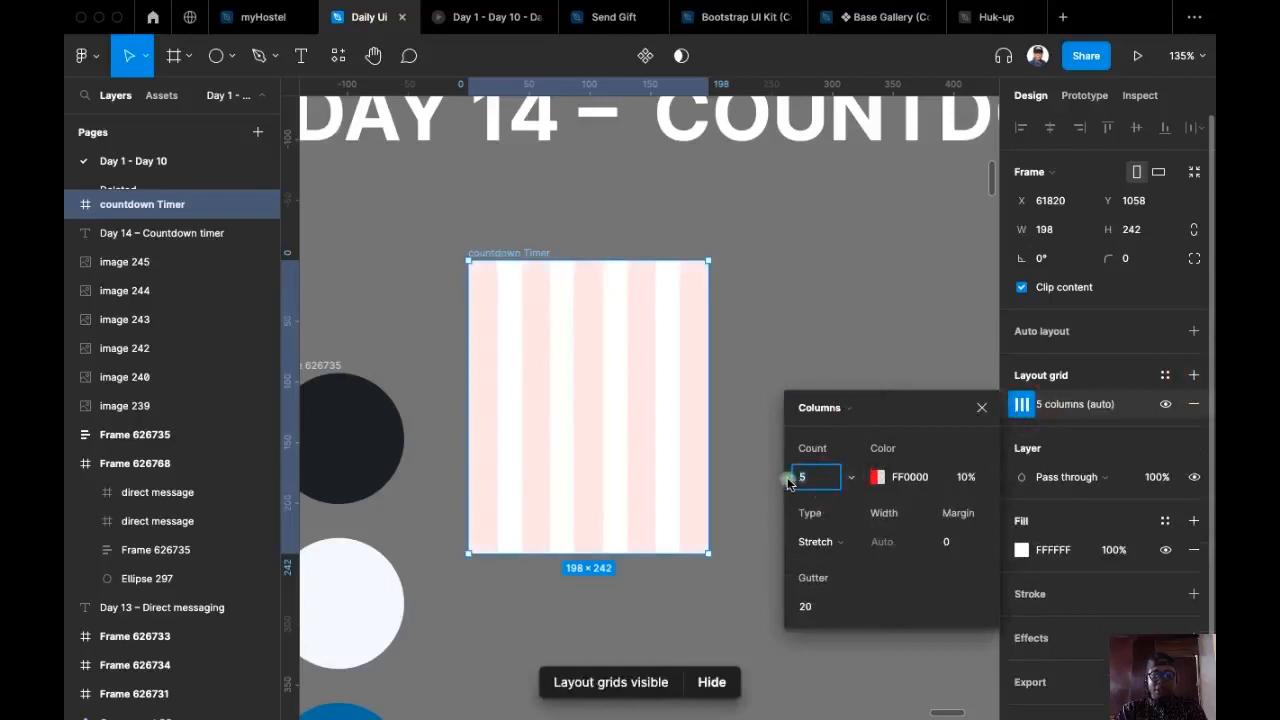
{"action": "type", "text": "6"}
{"action": "left_click", "coordinate": [957, 543]}
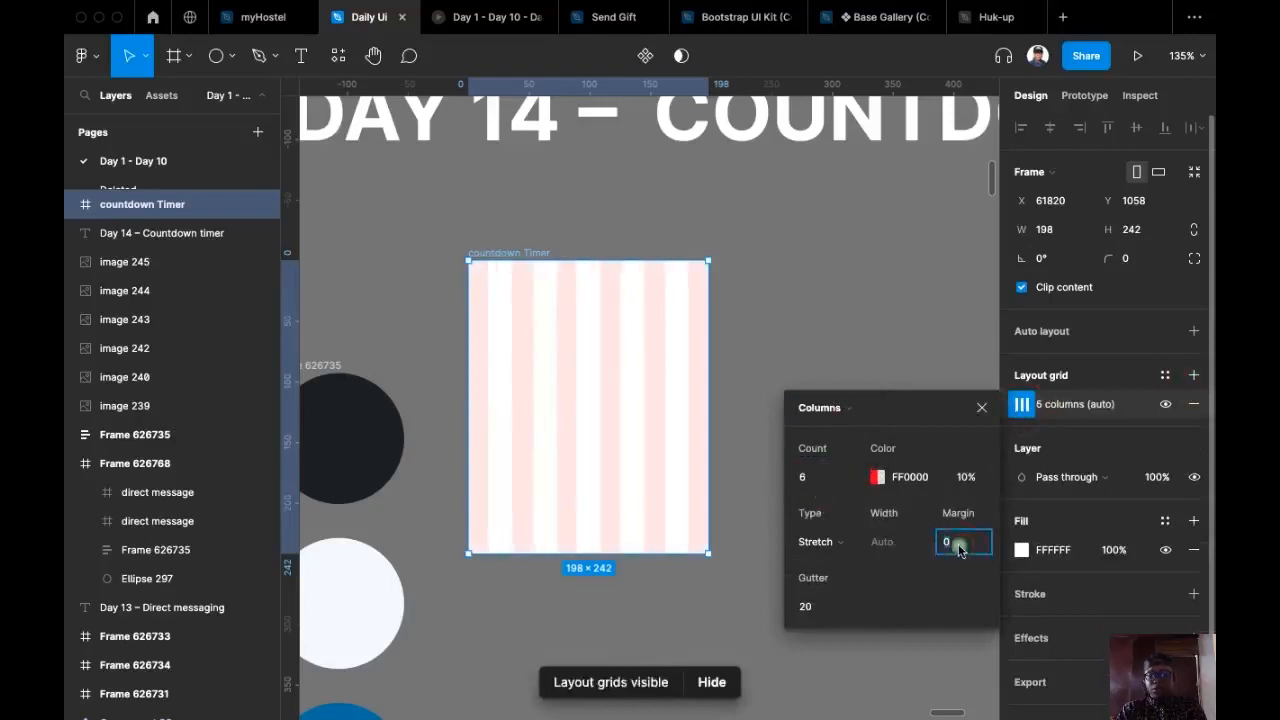
{"action": "type", "text": "16"}
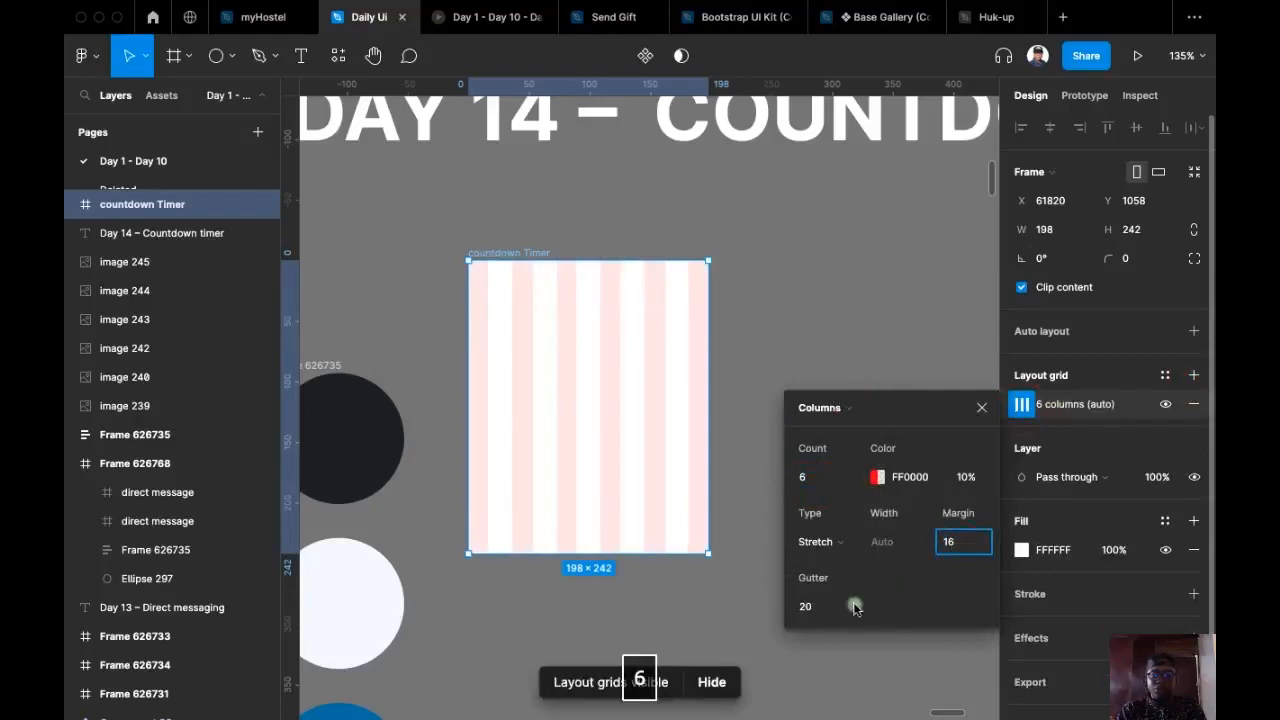
{"action": "left_click", "coordinate": [808, 608]}
{"action": "type", "text": "8"}
{"action": "key", "text": "Return"}
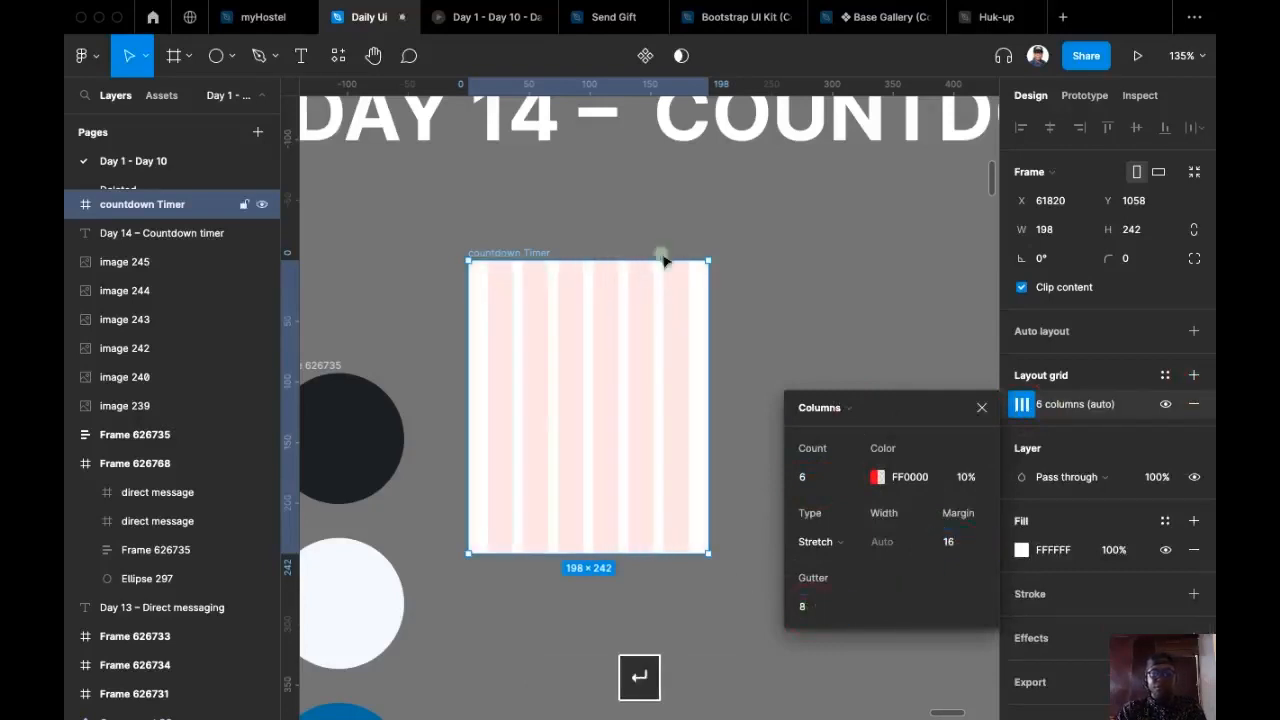
{"action": "left_click", "coordinate": [846, 268]}
Step: Fill the countdown Timer frame with the dark swatch's color using the color picker
{"action": "left_click_drag", "start_coordinate": [848, 271], "coordinate": [854, 323]}
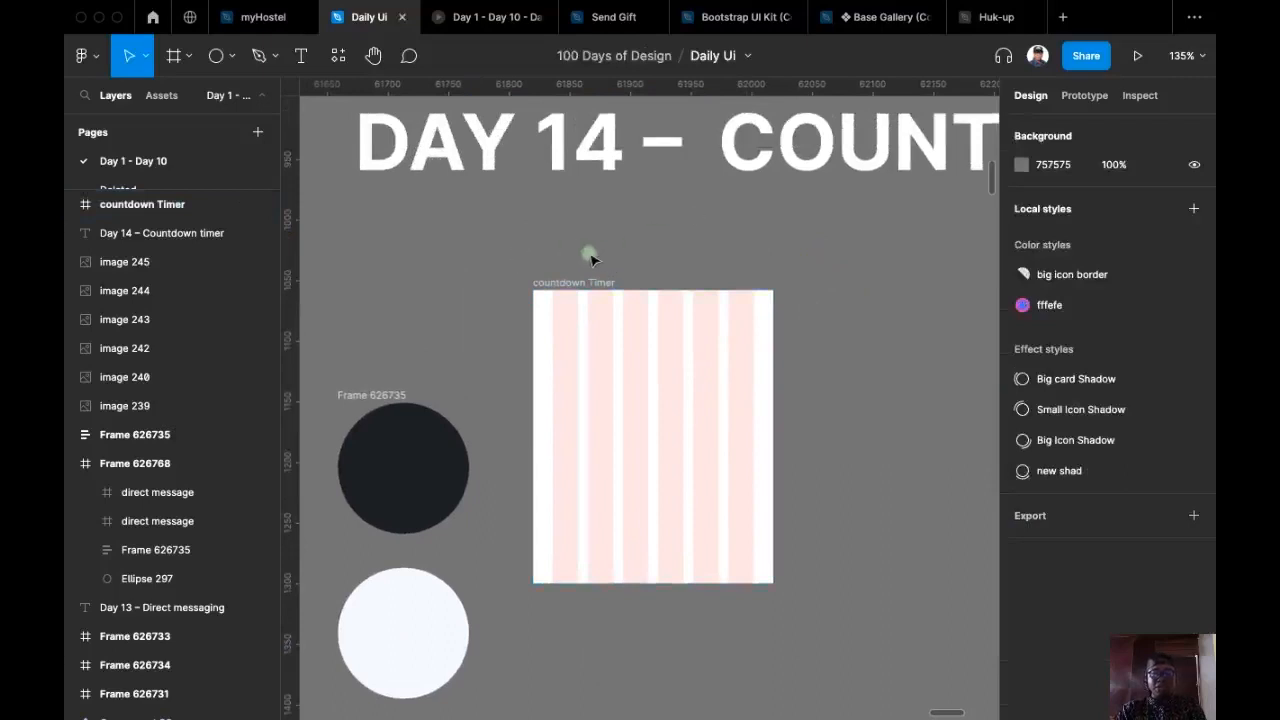
{"action": "scroll", "coordinate": [588, 255], "scroll_direction": "down", "scroll_amount": 5}
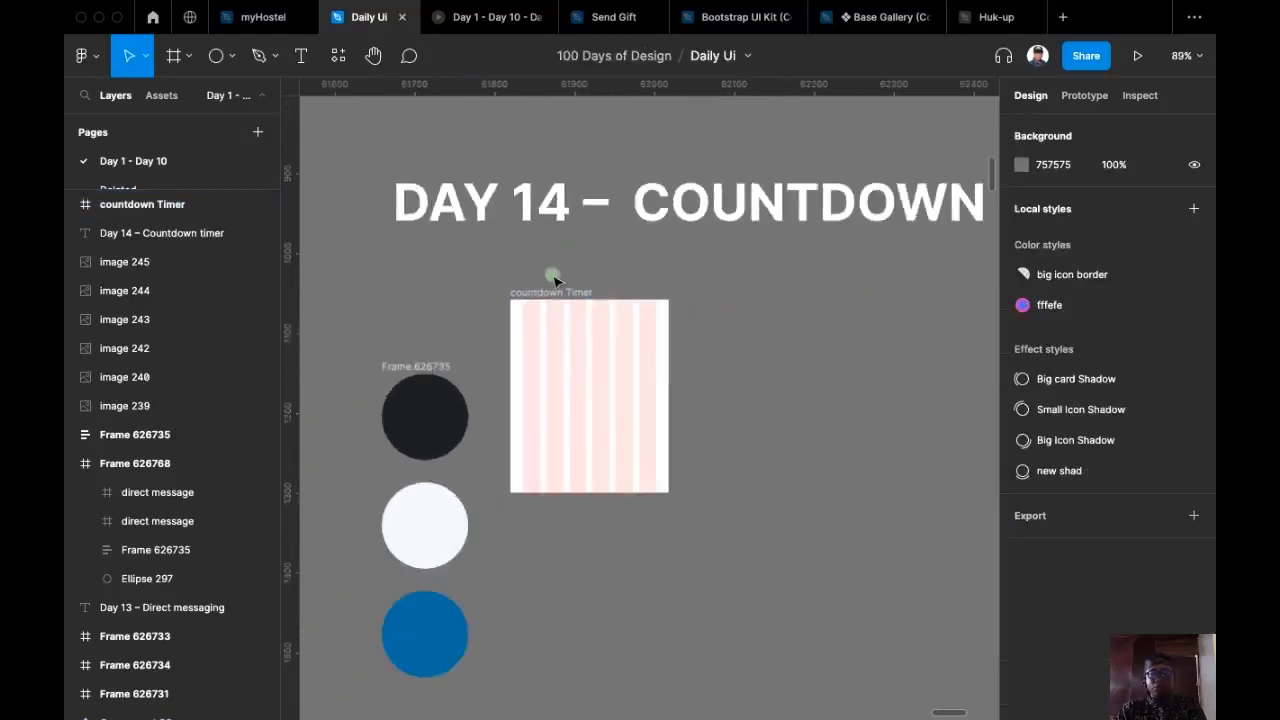
{"action": "left_click", "coordinate": [562, 283]}
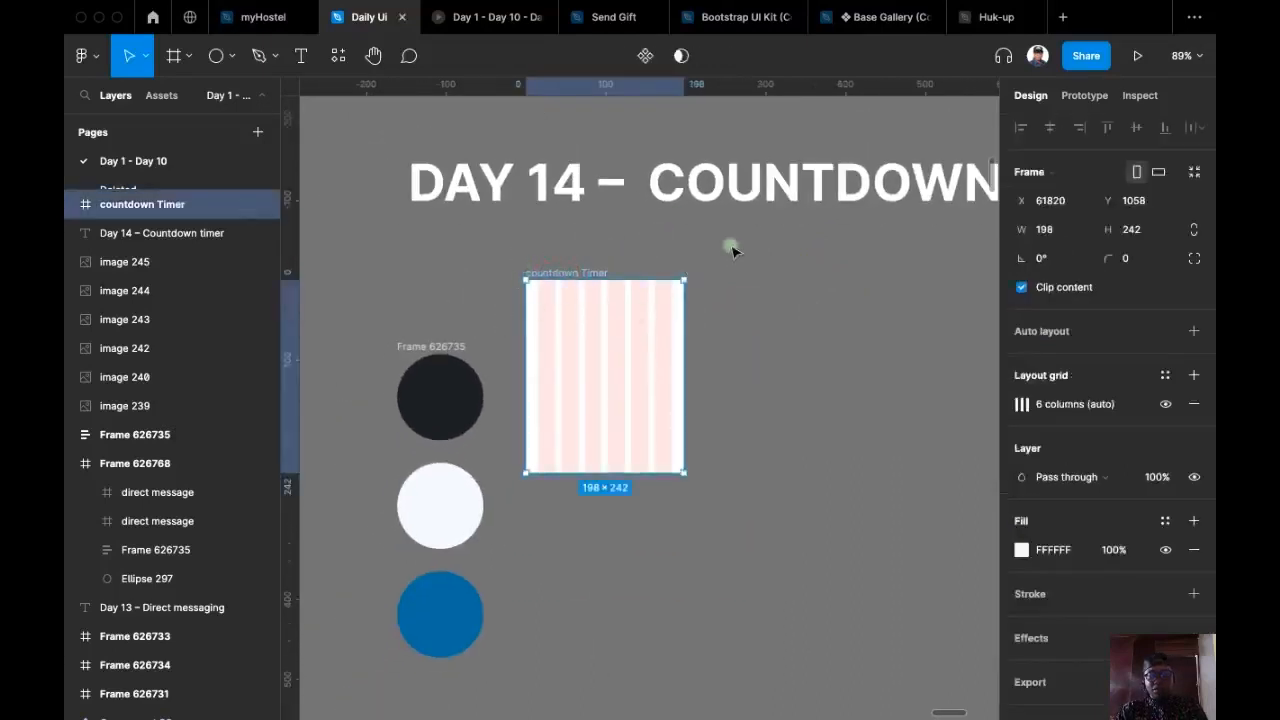
{"action": "key", "text": "i"}
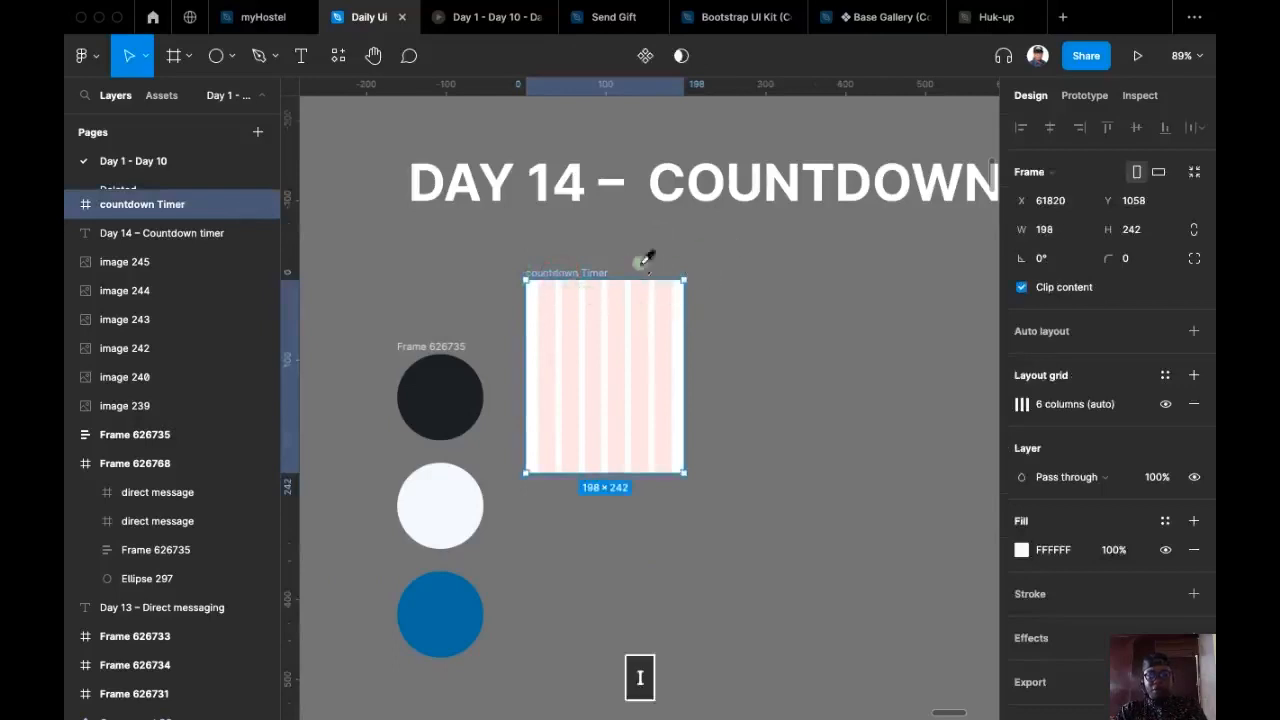
{"action": "left_click", "coordinate": [435, 378]}
Step: Move the color swatch frame up and closer so its top lines up with the countdown Timer frame
{"action": "left_click", "coordinate": [420, 304]}
{"action": "left_click_drag", "start_coordinate": [445, 344], "coordinate": [458, 271]}
{"action": "left_click", "coordinate": [594, 230]}
Step: Add the title text "Countdown Timer" near the top of the countdown Timer frame
{"action": "scroll", "coordinate": [594, 250], "scroll_direction": "up", "scroll_amount": 1}
{"action": "scroll", "coordinate": [590, 280], "scroll_direction": "up", "scroll_amount": 5}
{"action": "key", "text": "t"}
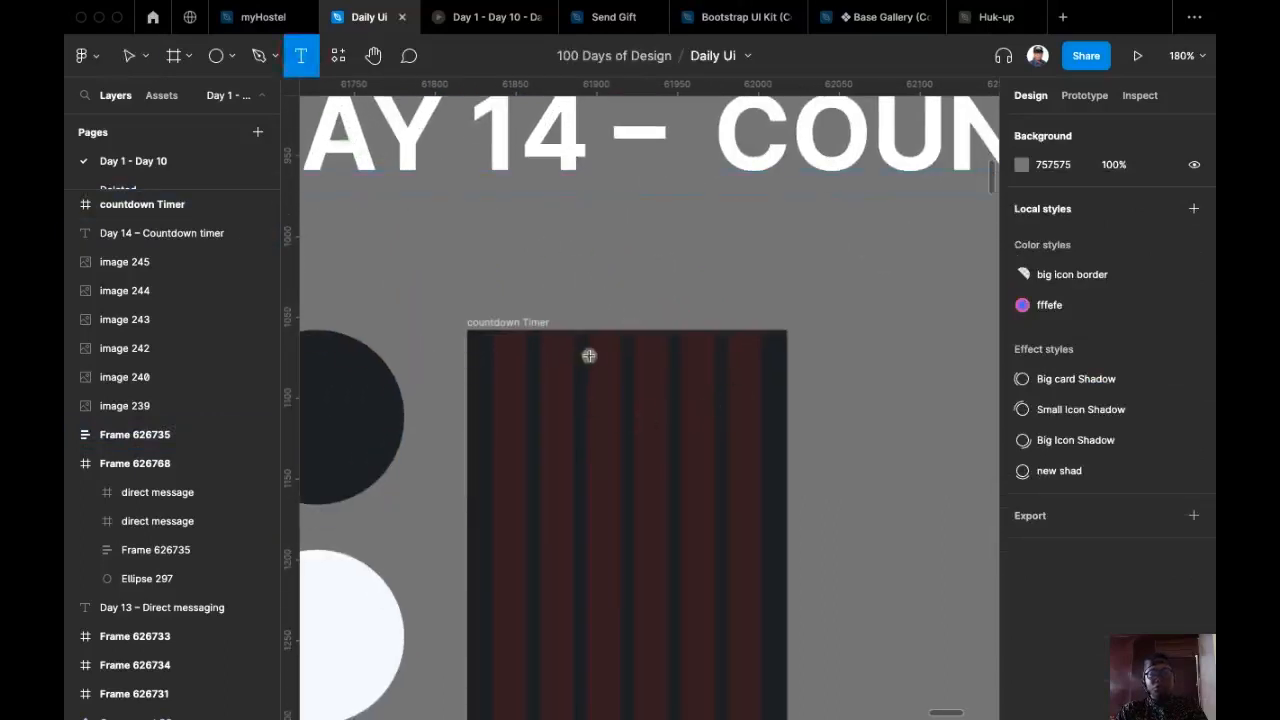
{"action": "left_click", "coordinate": [553, 368]}
{"action": "type", "text": "C"}
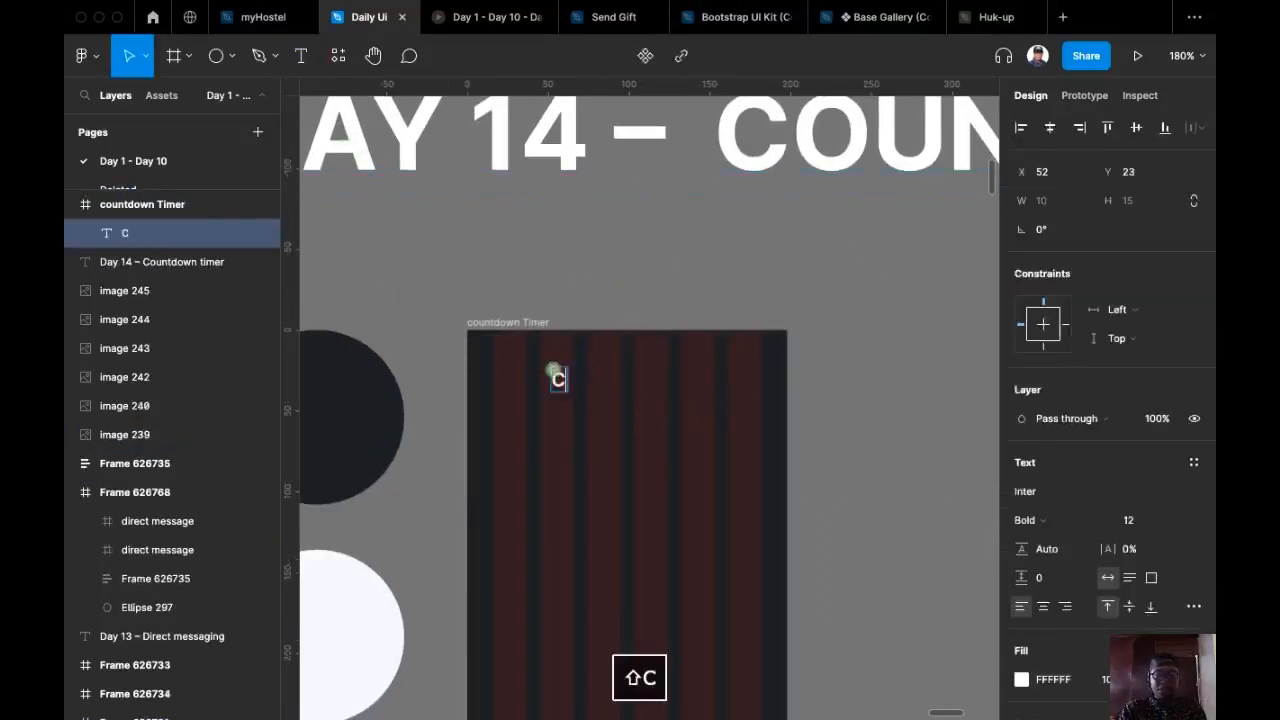
{"action": "type", "text": "ountdown Timer"}
{"action": "key", "text": "Escape"}
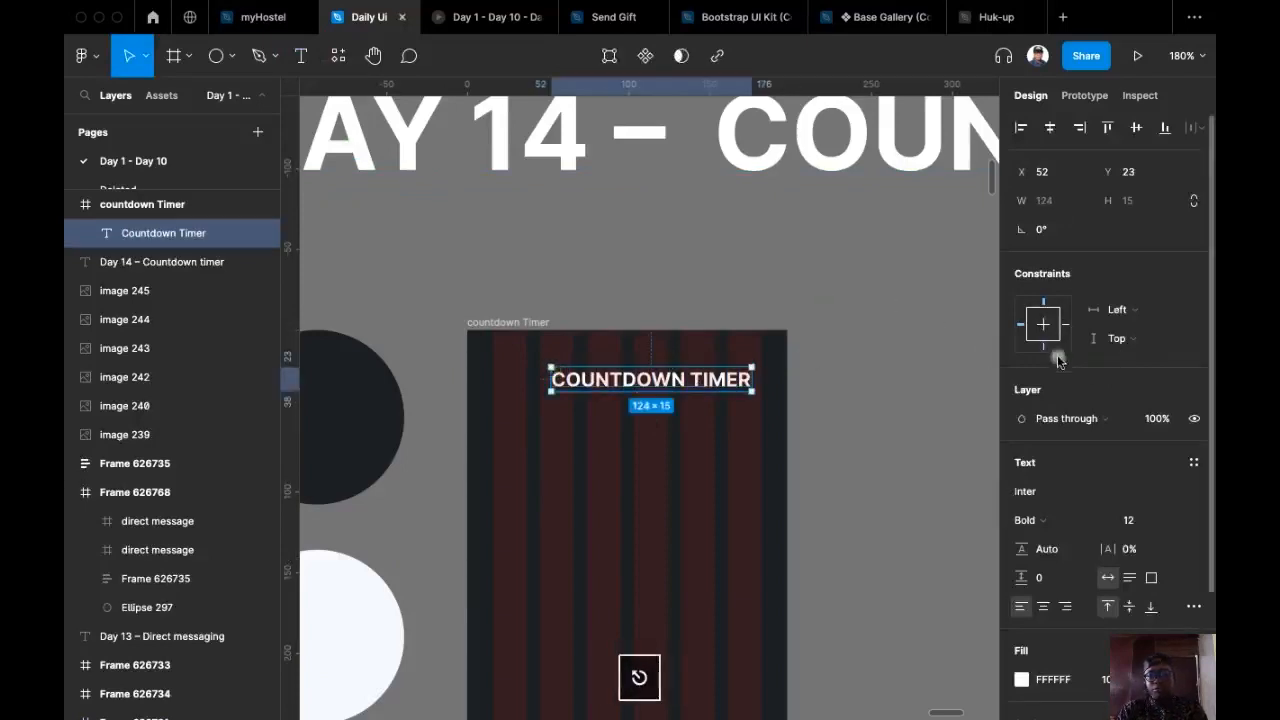
Step: Center the title horizontally in the frame and set its Y position to 16
{"action": "left_click", "coordinate": [1049, 127]}
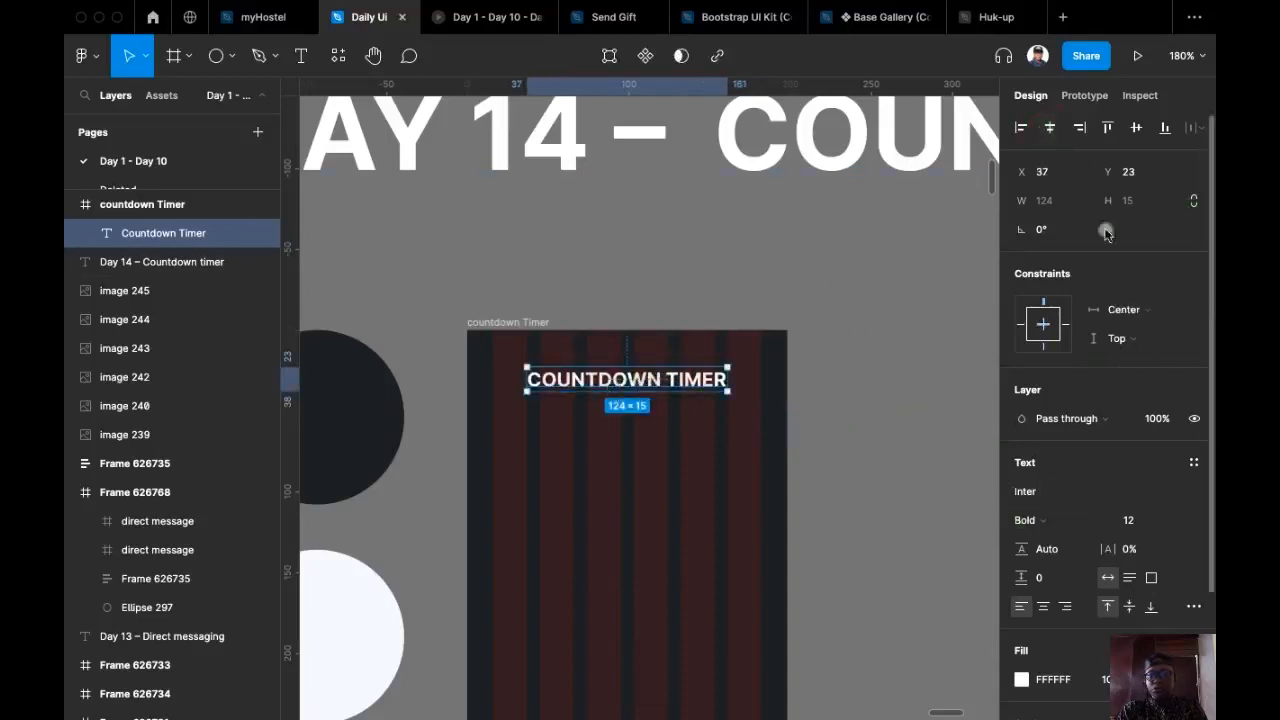
{"action": "left_click", "coordinate": [1151, 176]}
{"action": "type", "text": "16"}
{"action": "key", "text": "Return"}
{"action": "scroll", "coordinate": [865, 338], "scroll_direction": "down", "scroll_amount": 2}
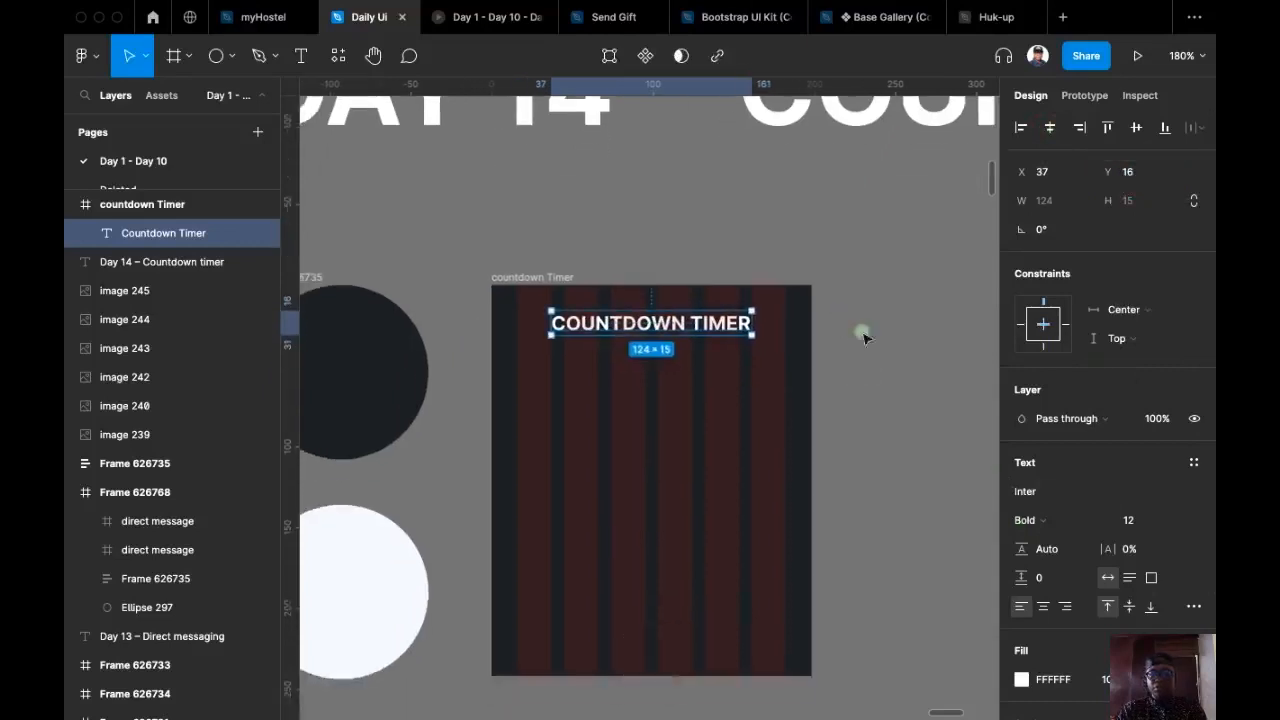
{"action": "left_click", "coordinate": [669, 243]}
Step: Draw a 5×5 circle to the right of the title and duplicate it twice downward to form three stacked dots
{"action": "scroll", "coordinate": [760, 240], "scroll_direction": "down", "scroll_amount": 2}
{"action": "scroll", "coordinate": [760, 240], "scroll_direction": "right", "scroll_amount": 2}
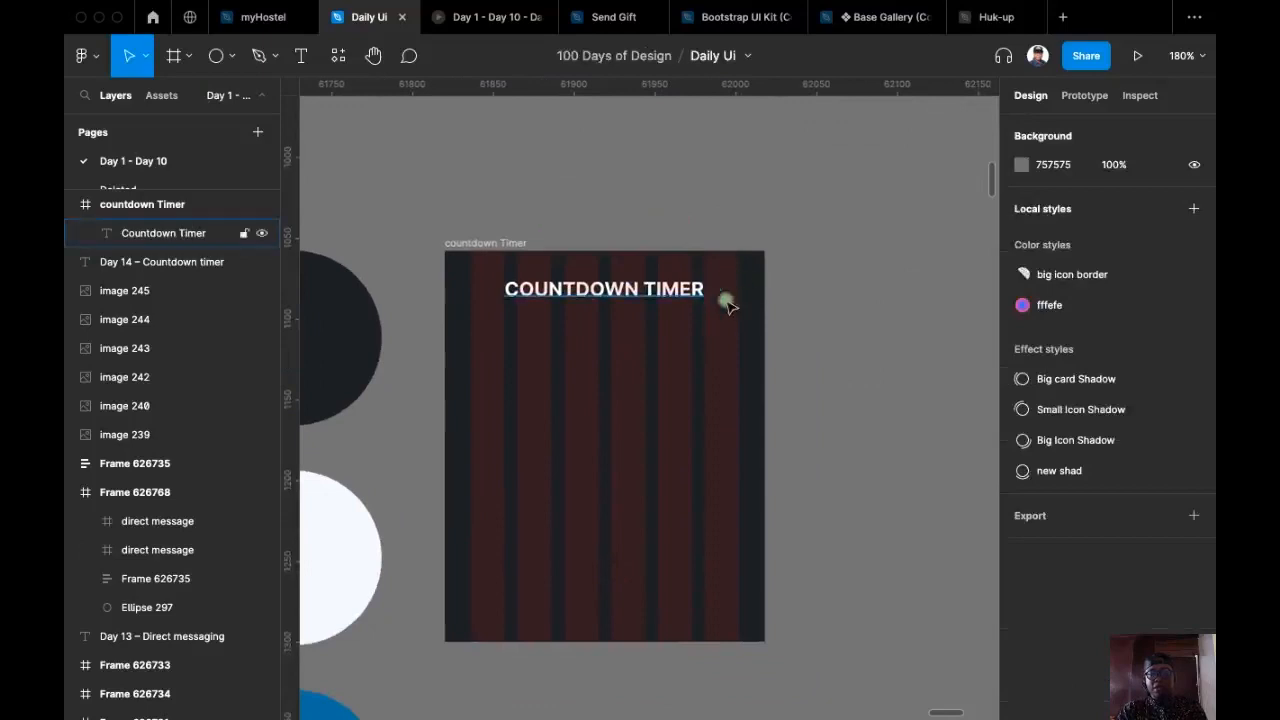
{"action": "left_click", "coordinate": [214, 57]}
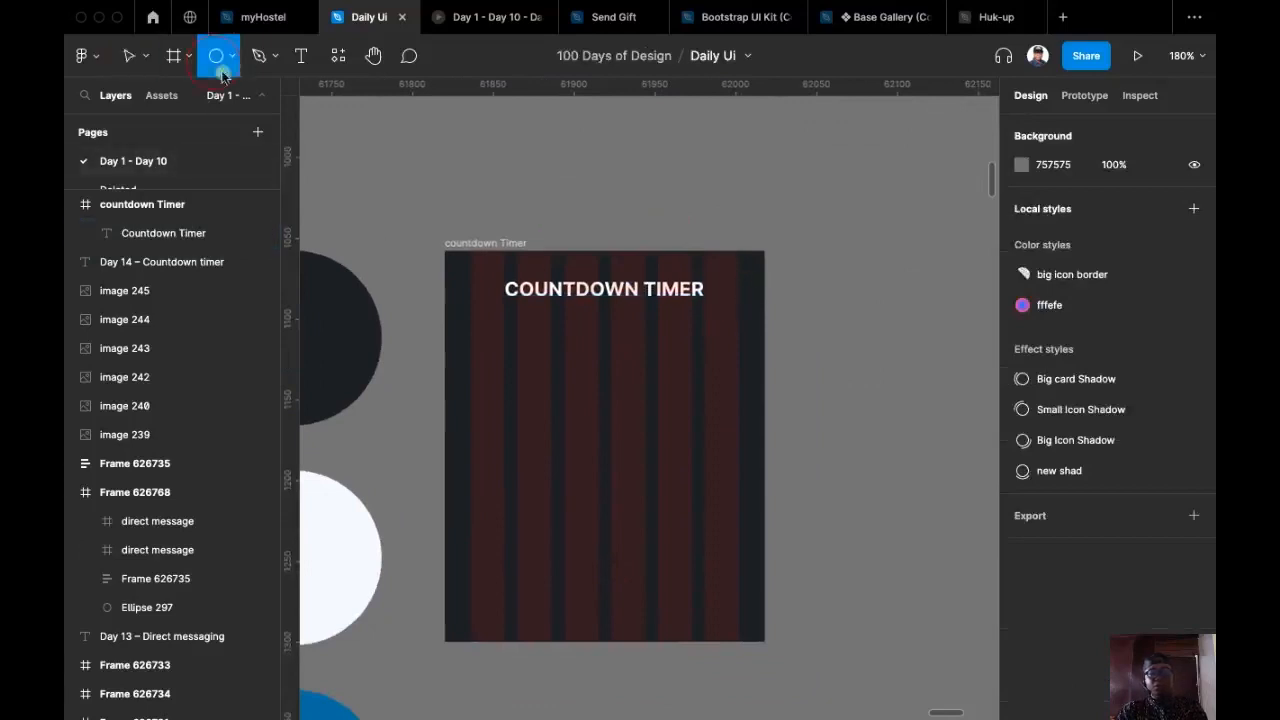
{"action": "scroll", "coordinate": [733, 305], "scroll_direction": "up", "scroll_amount": 5}
{"action": "mouse_move", "coordinate": [714, 246]}
{"action": "left_mouse_down"}
{"action": "mouse_move", "coordinate": [733, 265]}
{"action": "mouse_move", "coordinate": [728, 318]}
{"action": "left_mouse_up"}
{"action": "key", "text": "v"}
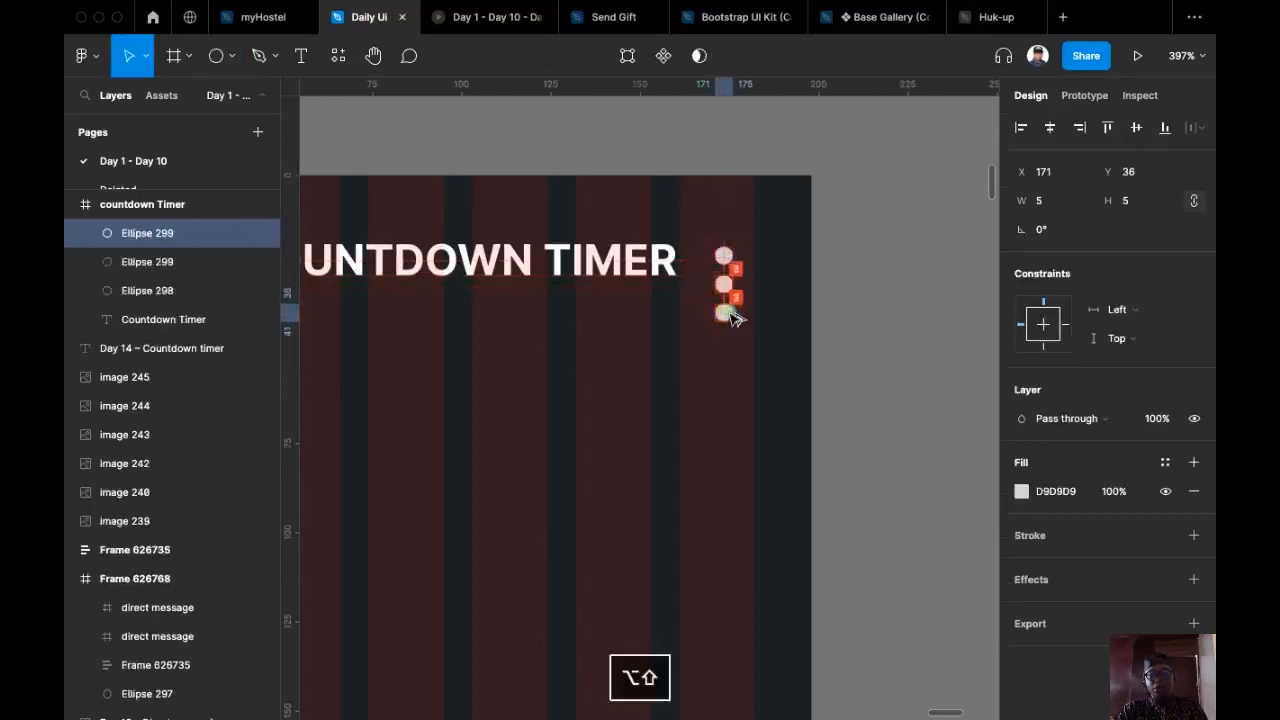
Step: Set the size of all three dots to 6×6
{"action": "left_click_drag", "start_coordinate": [797, 240], "coordinate": [708, 352]}
{"action": "left_click", "coordinate": [1154, 201]}
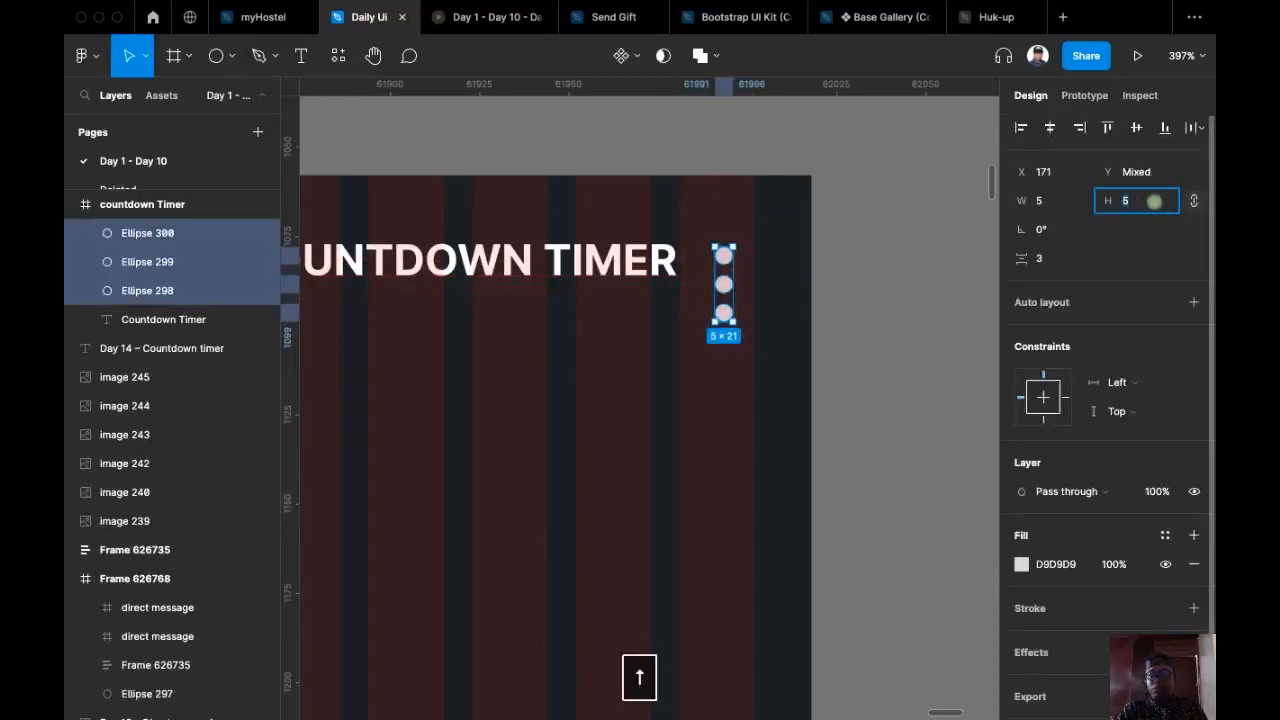
{"action": "type", "text": "6"}
{"action": "key", "text": "Return"}
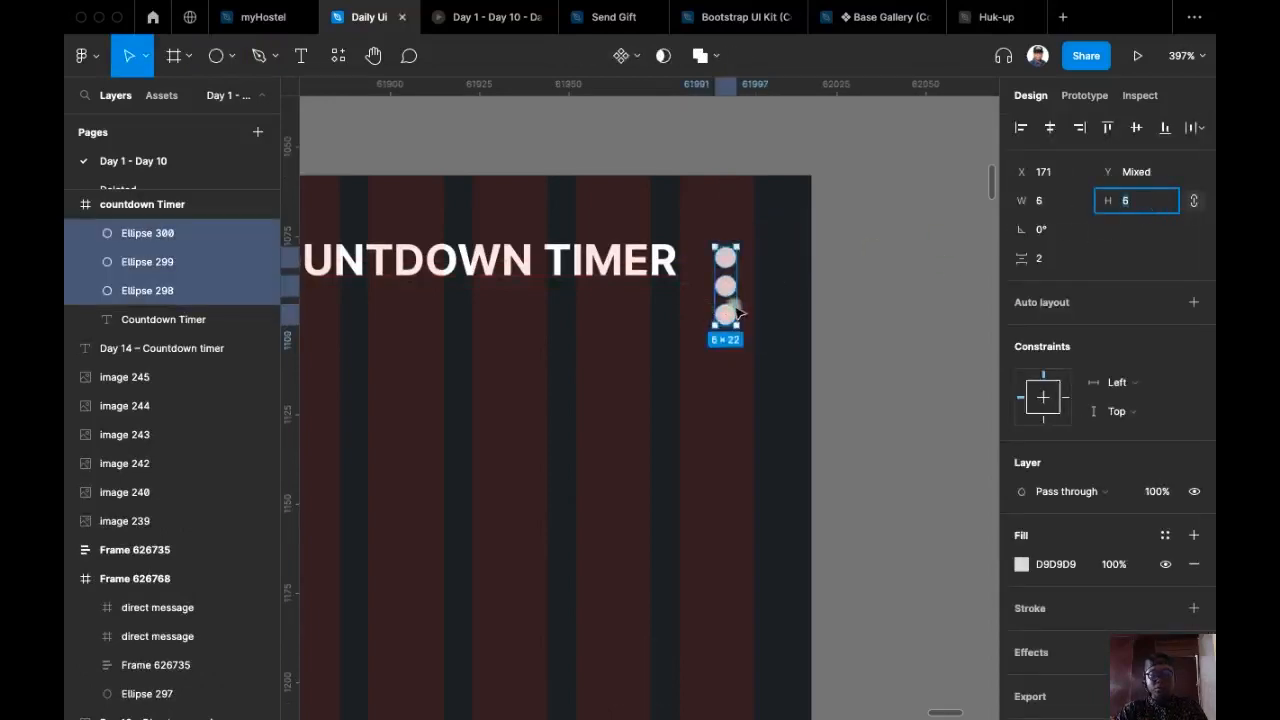
Step: Wrap the three dots in an auto layout with horizontal padding 8 and move it to the last grid column at X 161
{"action": "type", "text": "A"}
{"action": "key", "text": "shift+a"}
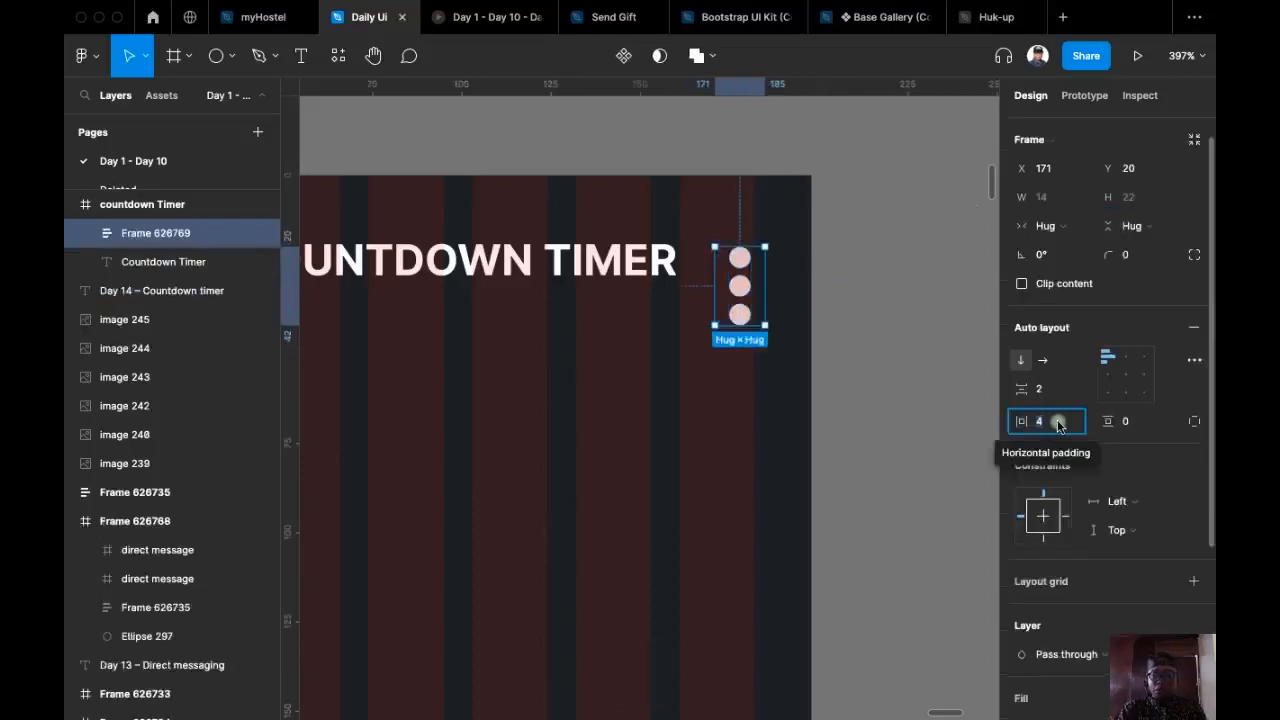
{"action": "type", "text": "8"}
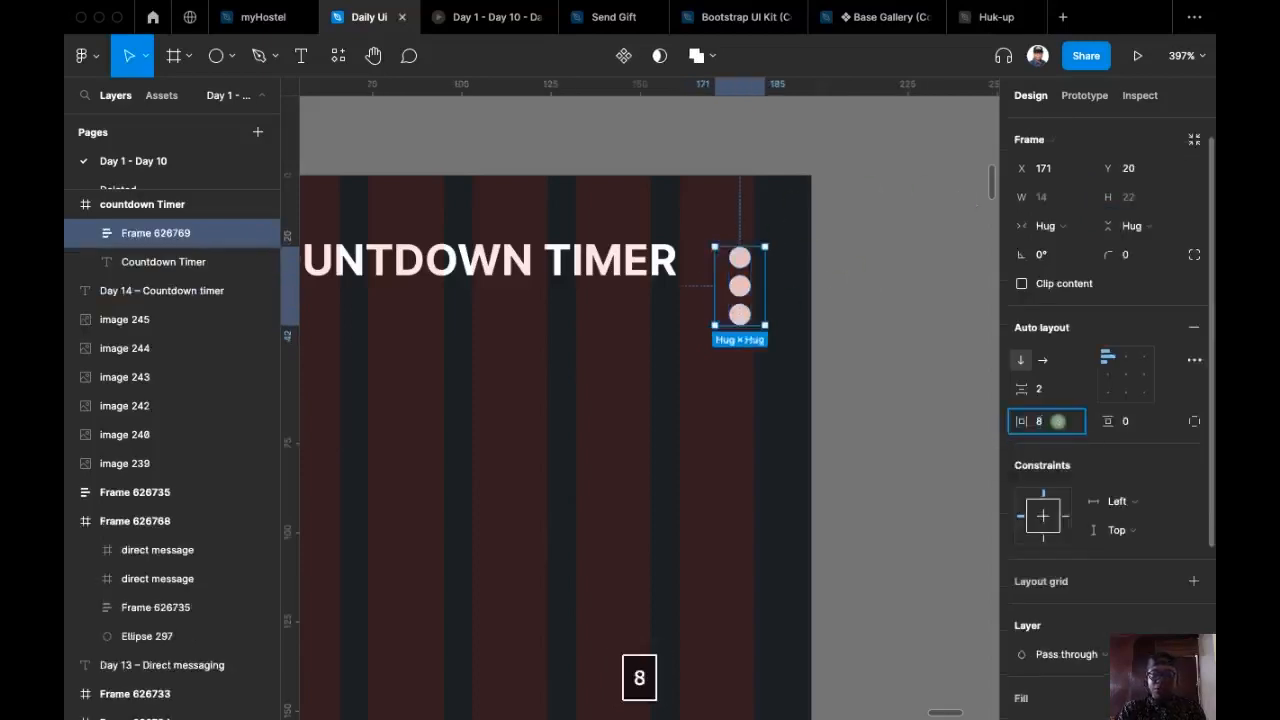
{"action": "key", "text": "Return"}
{"action": "left_click_drag", "start_coordinate": [756, 289], "coordinate": [724, 290]}
{"action": "scroll", "coordinate": [690, 310], "scroll_direction": "left", "scroll_amount": 5}
{"action": "scroll", "coordinate": [690, 310], "scroll_direction": "up", "scroll_amount": 1}
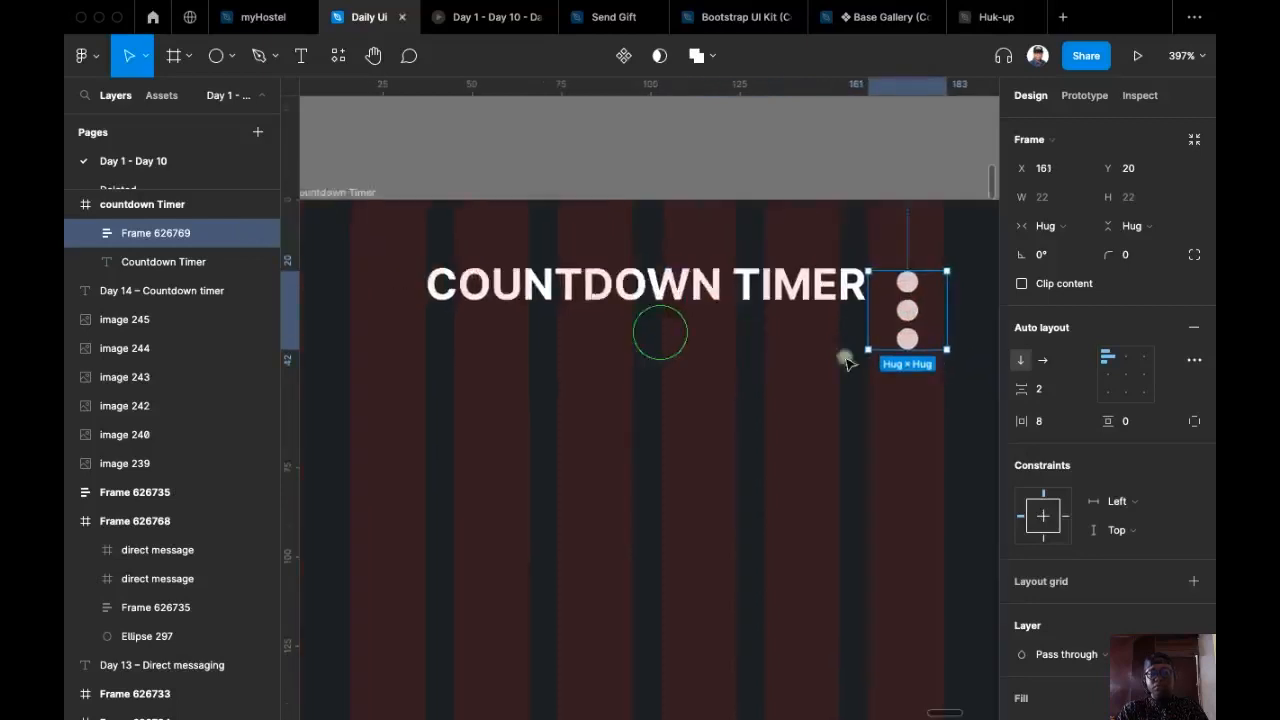
Step: Align the title and the three-dot menu by their vertical centers
{"action": "left_click", "coordinate": [743, 314]}
{"action": "left_click_drag", "start_coordinate": [745, 314], "coordinate": [689, 329]}
{"action": "left_click", "coordinate": [895, 352], "text": "shift"}
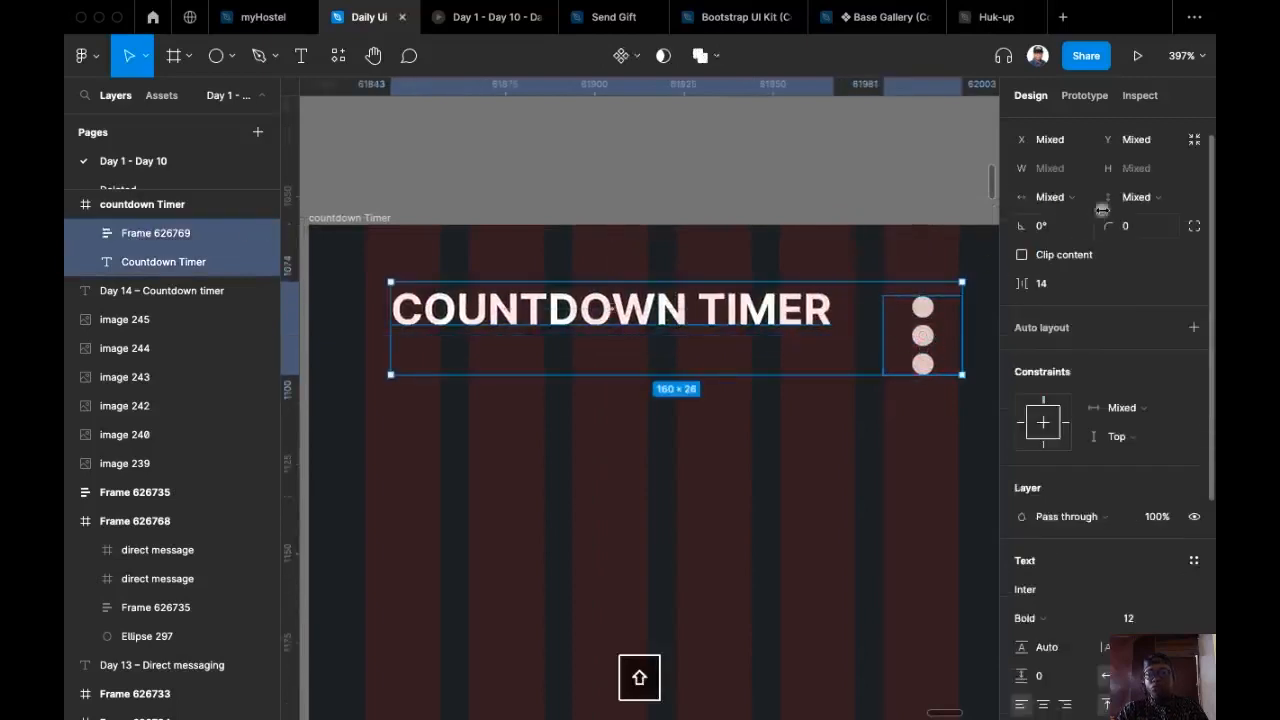
{"action": "left_click", "coordinate": [1134, 128]}
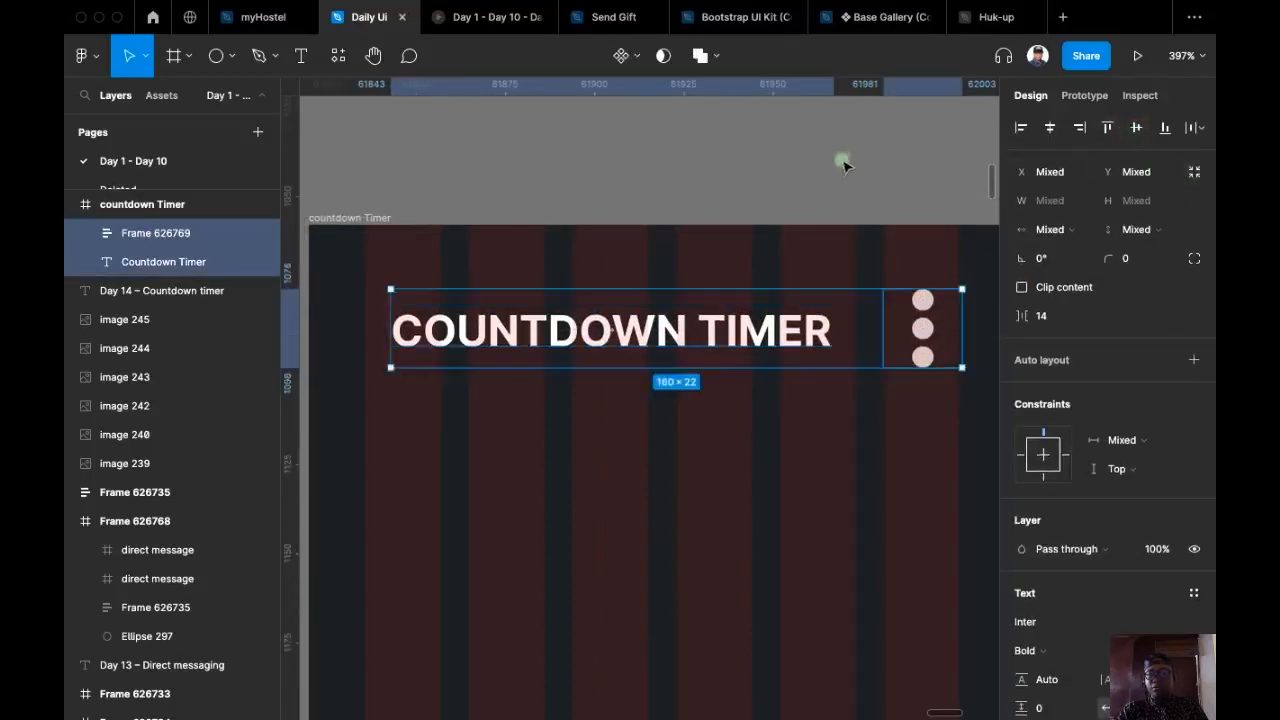
{"action": "left_click", "coordinate": [797, 420]}
Step: Set the title's Y position to 16
{"action": "scroll", "coordinate": [746, 343], "scroll_direction": "down", "scroll_amount": 2}
{"action": "scroll", "coordinate": [746, 349], "scroll_direction": "down", "scroll_amount": 3}
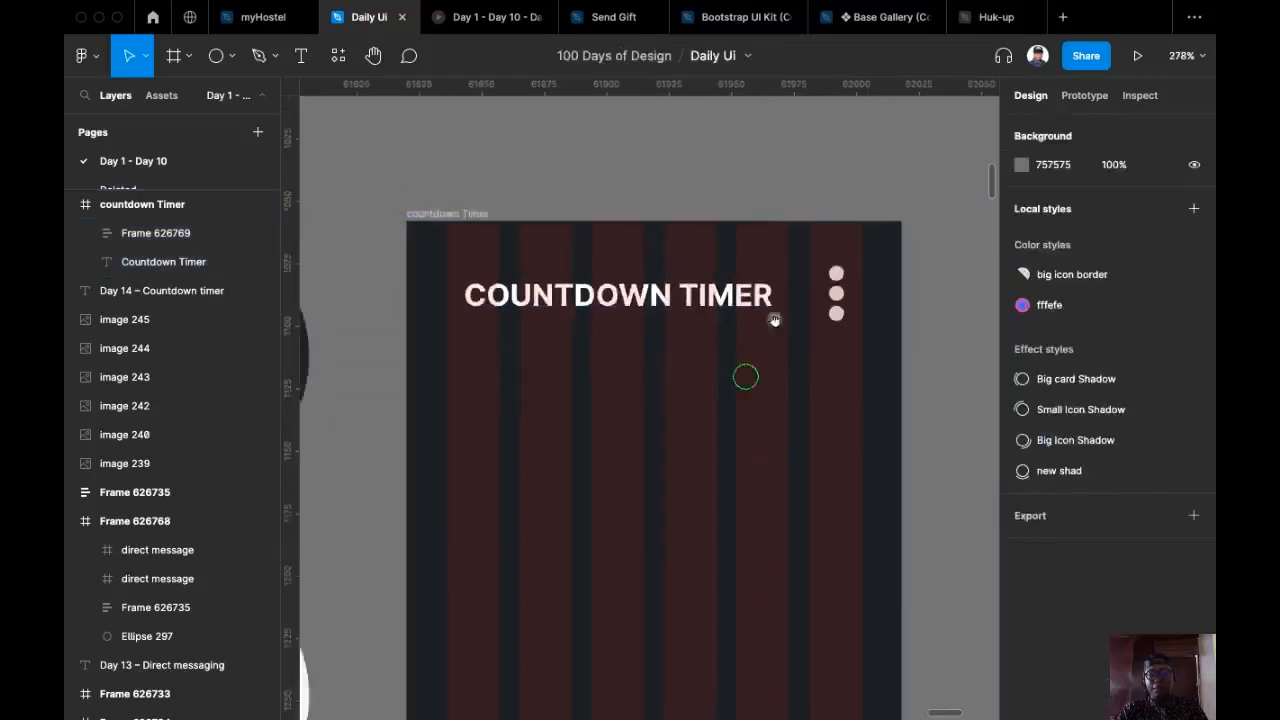
{"action": "scroll", "coordinate": [780, 340], "scroll_direction": "down", "scroll_amount": 2}
{"action": "left_click", "coordinate": [749, 234]}
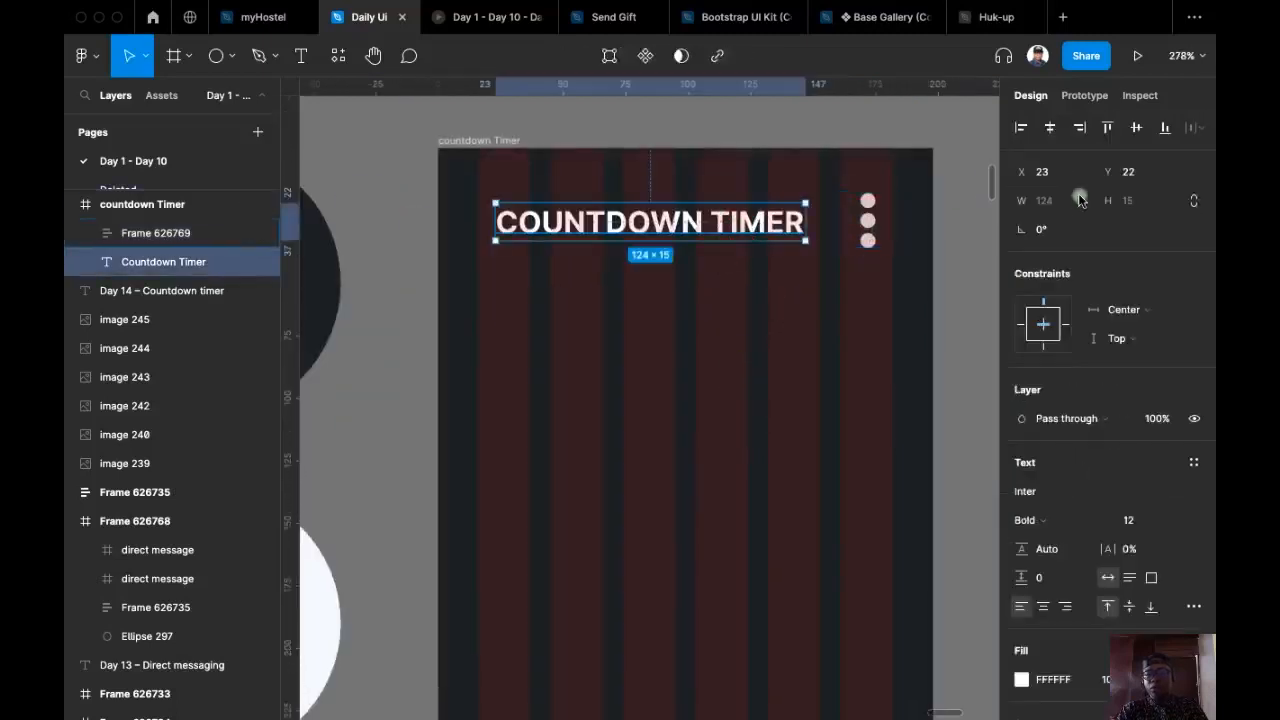
{"action": "left_click", "coordinate": [1130, 173]}
{"action": "type", "text": "16"}
{"action": "key", "text": "Return"}
Step: Move the three-dot menu up slightly so its middle lines up with the title
{"action": "left_click", "coordinate": [876, 218]}
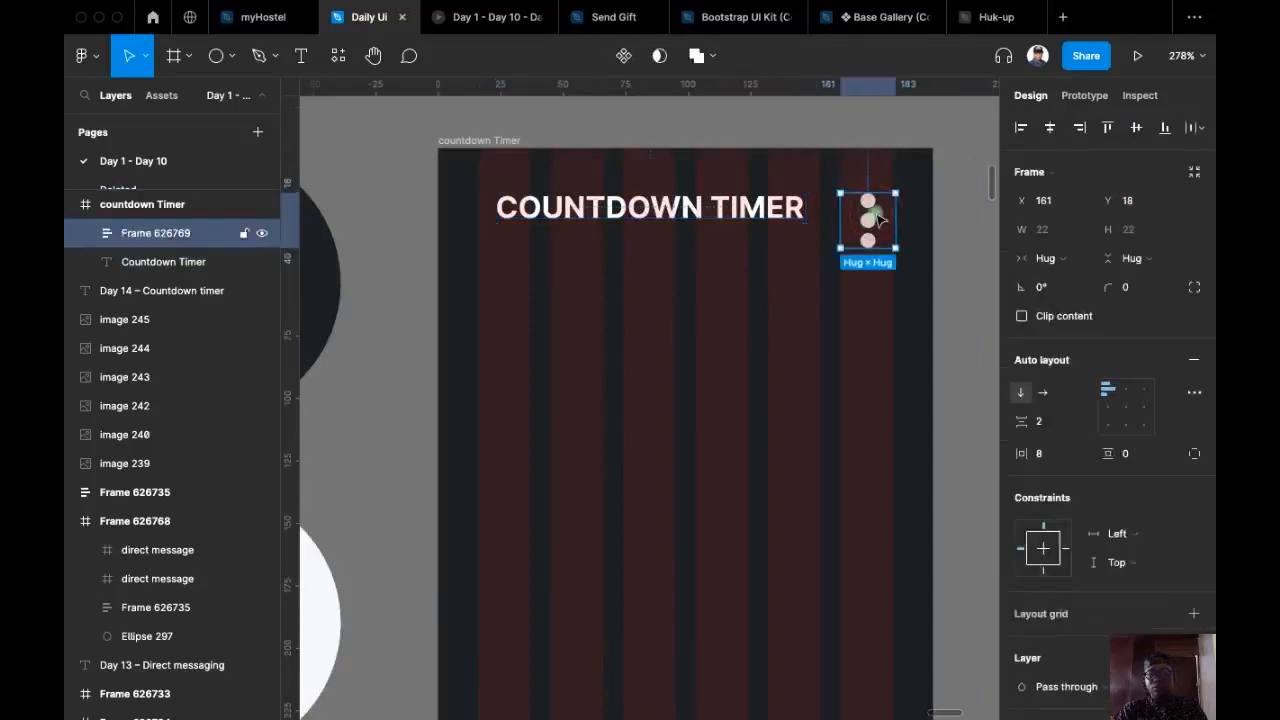
{"action": "left_click_drag", "start_coordinate": [868, 227], "coordinate": [867, 216]}
{"action": "left_click", "coordinate": [851, 314]}
Step: Draw a circle below the title in the countdown Timer frame and set its size to 142×142
{"action": "scroll", "coordinate": [792, 350], "scroll_direction": "right", "scroll_amount": 2}
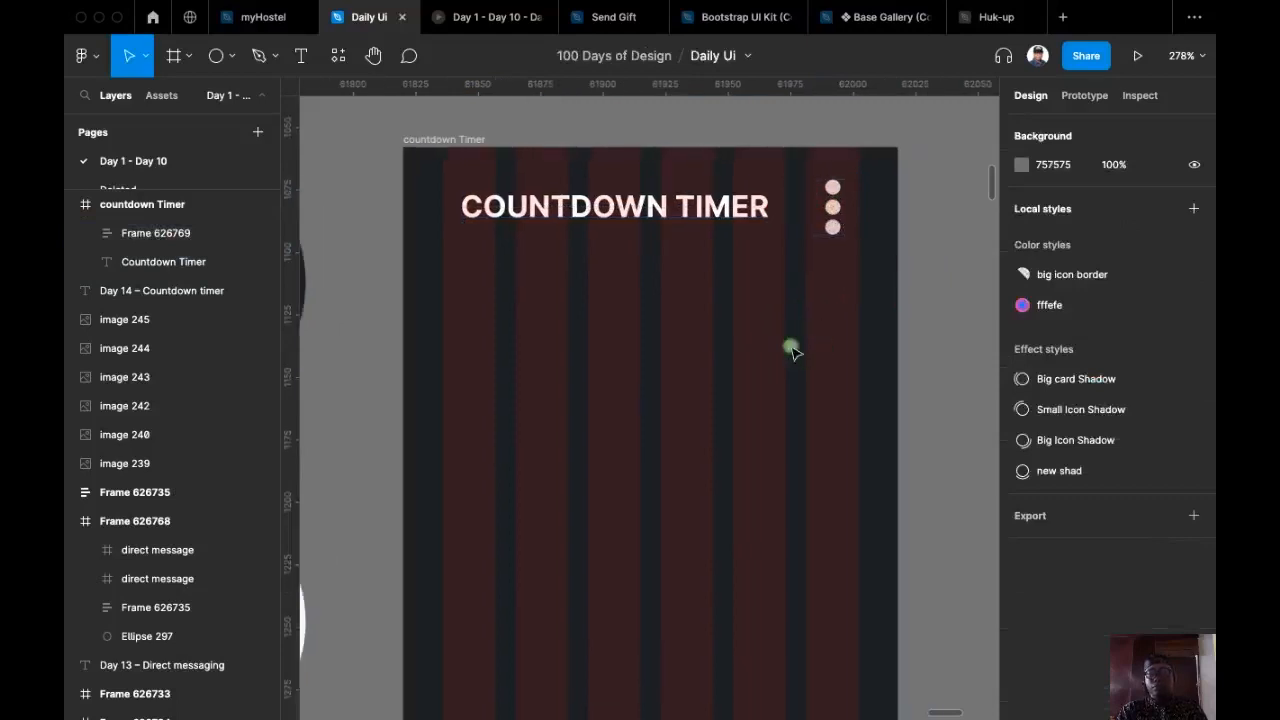
{"action": "scroll", "coordinate": [713, 375], "scroll_direction": "down", "scroll_amount": 2}
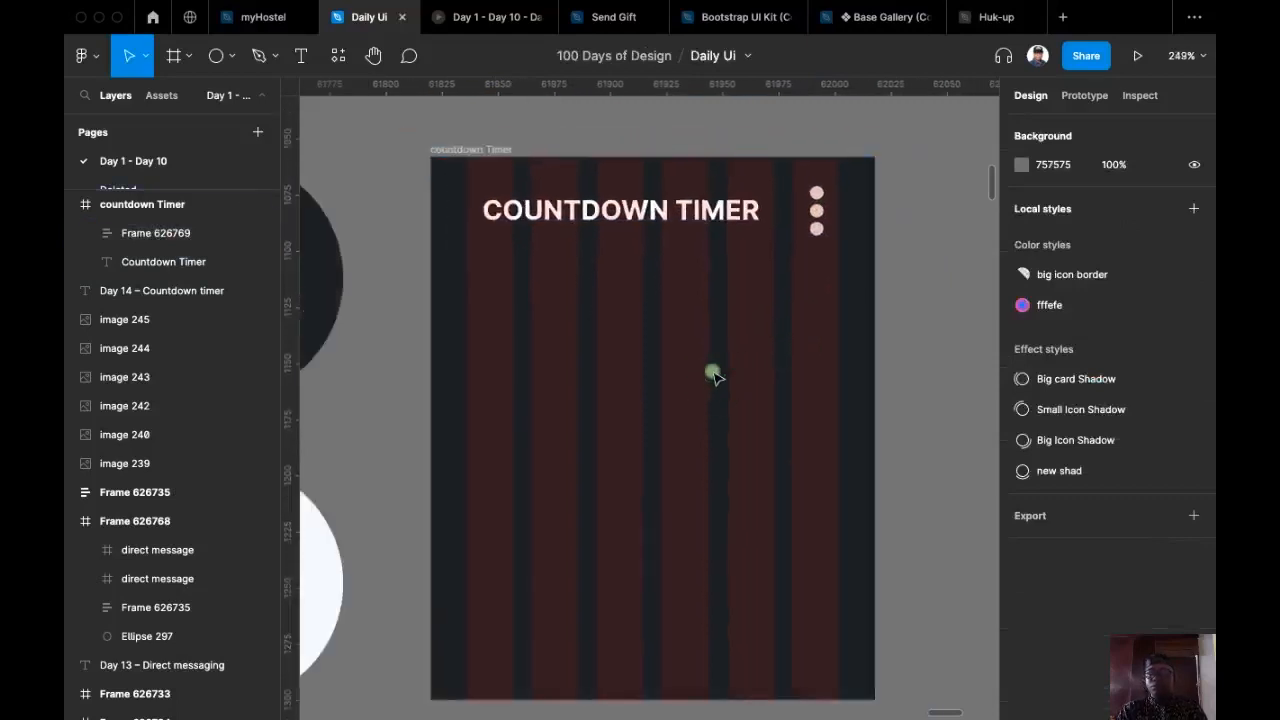
{"action": "scroll", "coordinate": [689, 380], "scroll_direction": "up", "scroll_amount": 3}
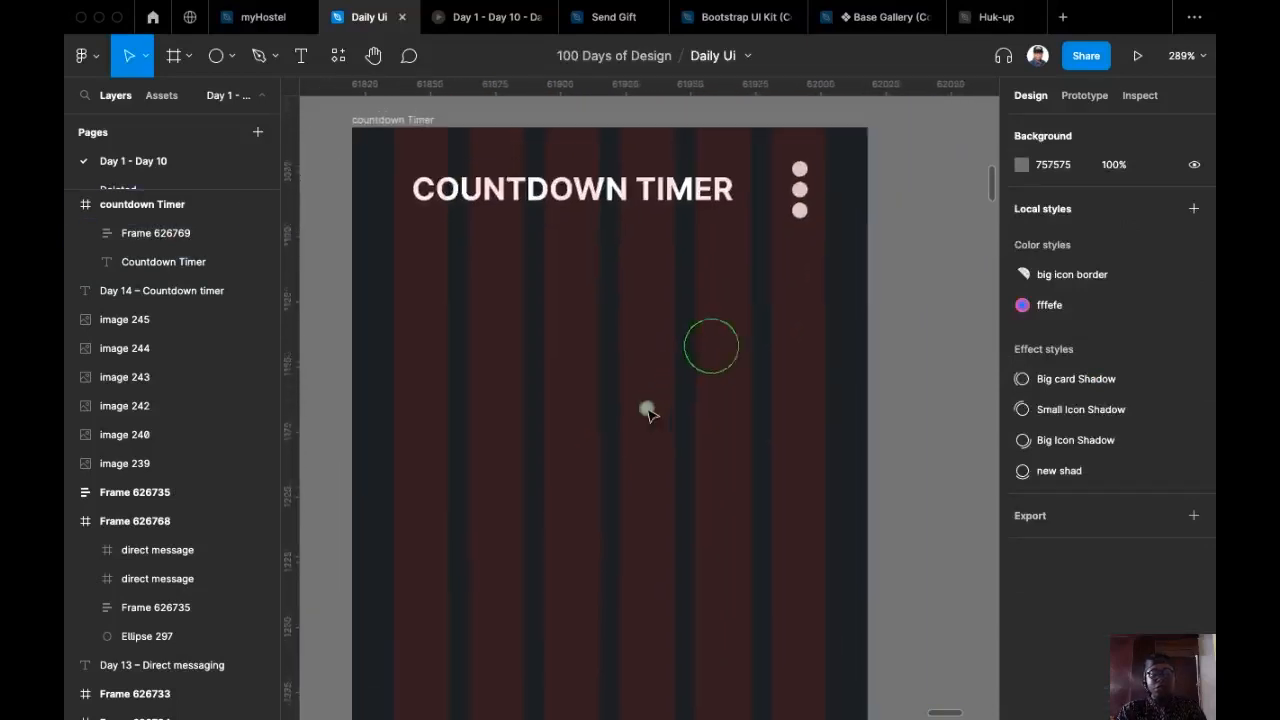
{"action": "left_click", "coordinate": [215, 55]}
{"action": "scroll", "coordinate": [456, 278], "scroll_direction": "down", "scroll_amount": 2}
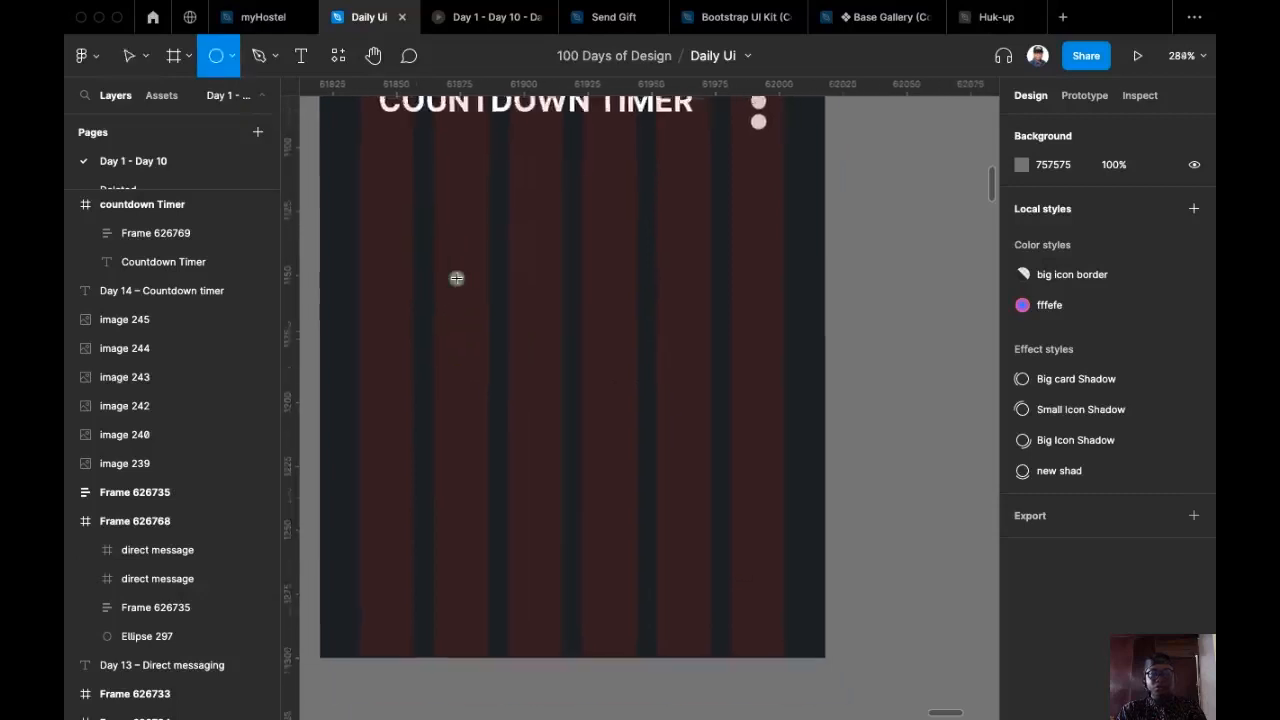
{"action": "scroll", "coordinate": [456, 278], "scroll_direction": "down", "scroll_amount": 3}
{"action": "left_click_drag", "start_coordinate": [448, 271], "coordinate": [630, 465]}
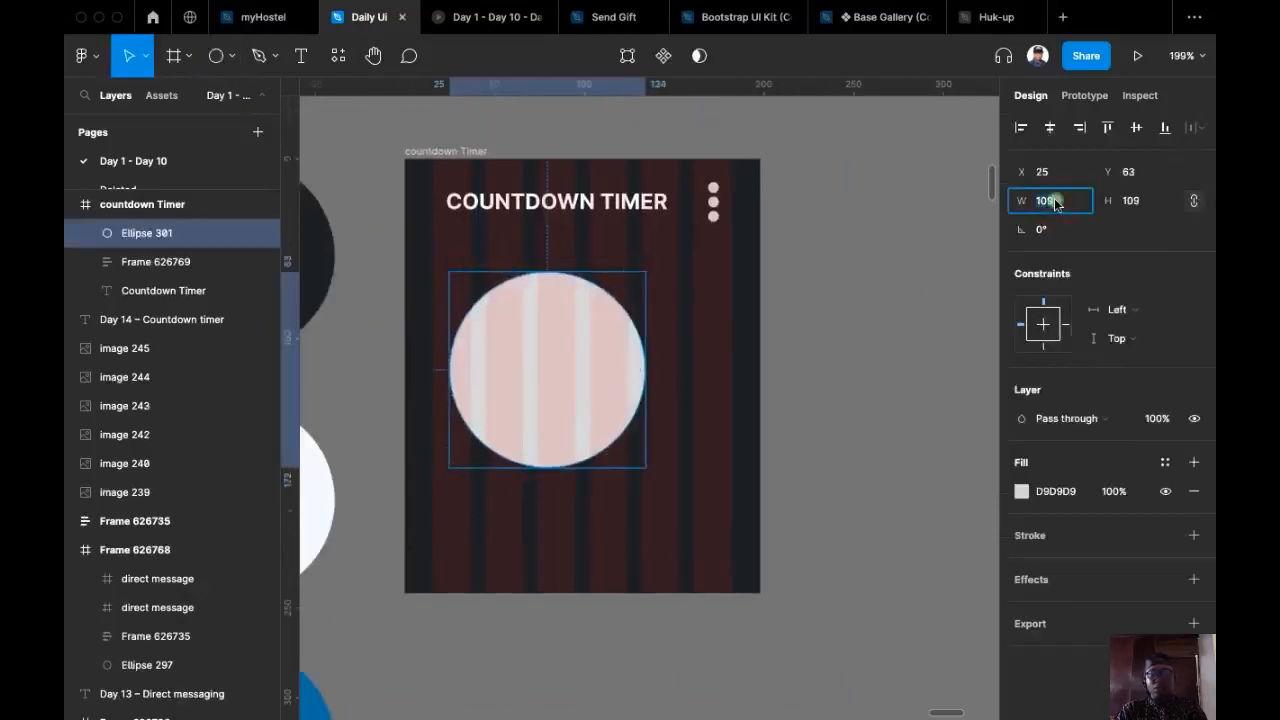
{"action": "type", "text": "142"}
{"action": "key", "text": "Return"}
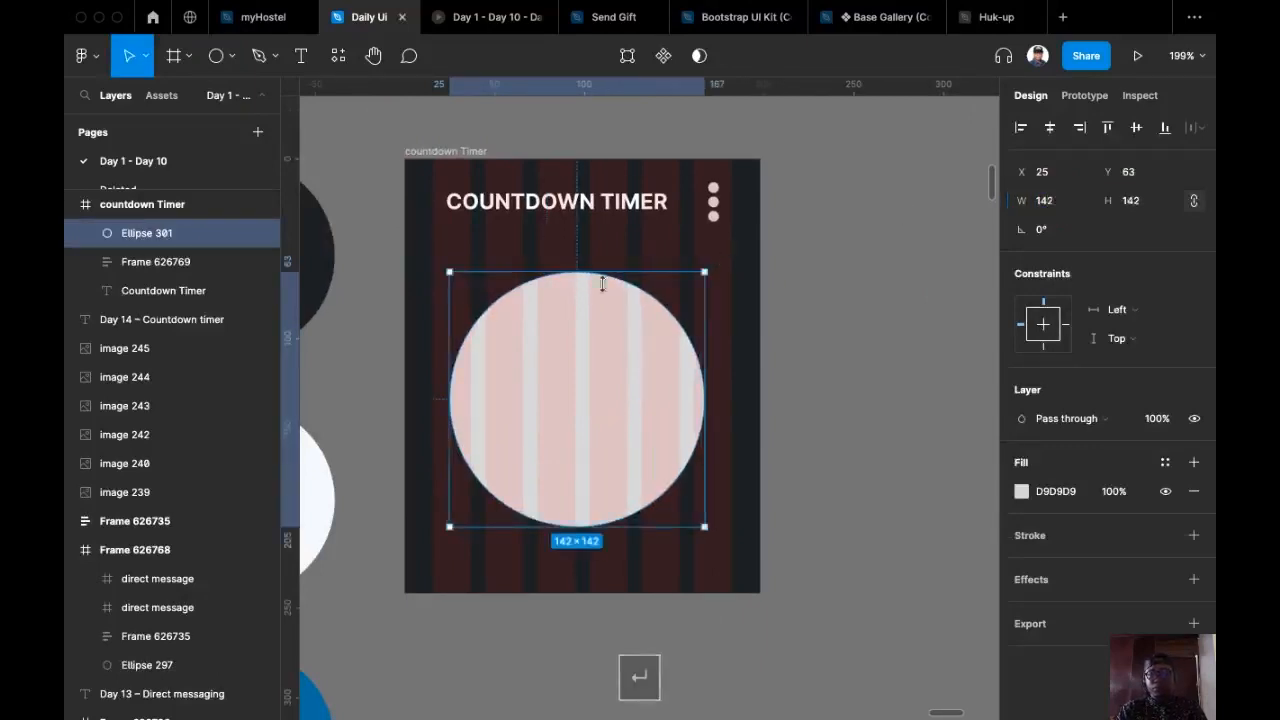
Step: Set the vertical spacing between the title and the circle to 8
{"action": "left_click", "coordinate": [608, 206], "text": "shift"}
{"action": "left_click", "coordinate": [1061, 260]}
{"action": "type", "text": "8"}
{"action": "key", "text": "Return"}
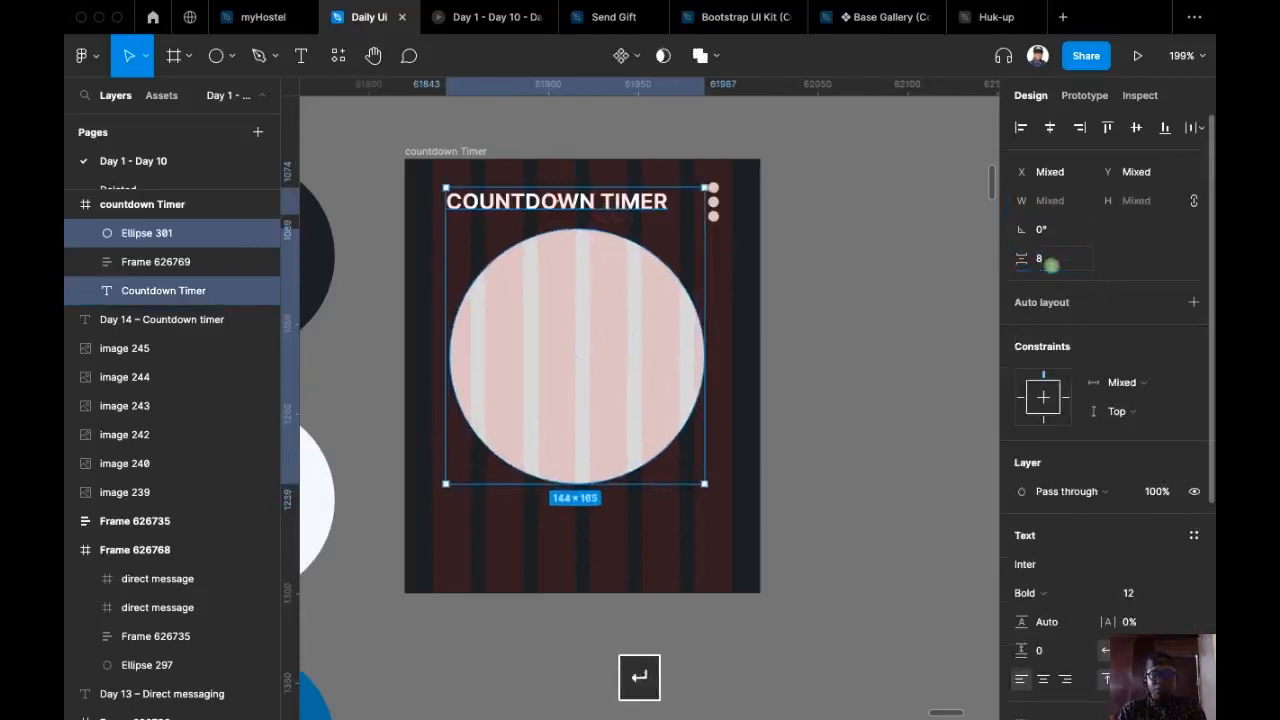
{"action": "left_click", "coordinate": [891, 301]}
Step: Duplicate the 142×142 circle and place the copy outside the frame, to its right
{"action": "left_click_drag", "start_coordinate": [891, 298], "coordinate": [908, 281]}
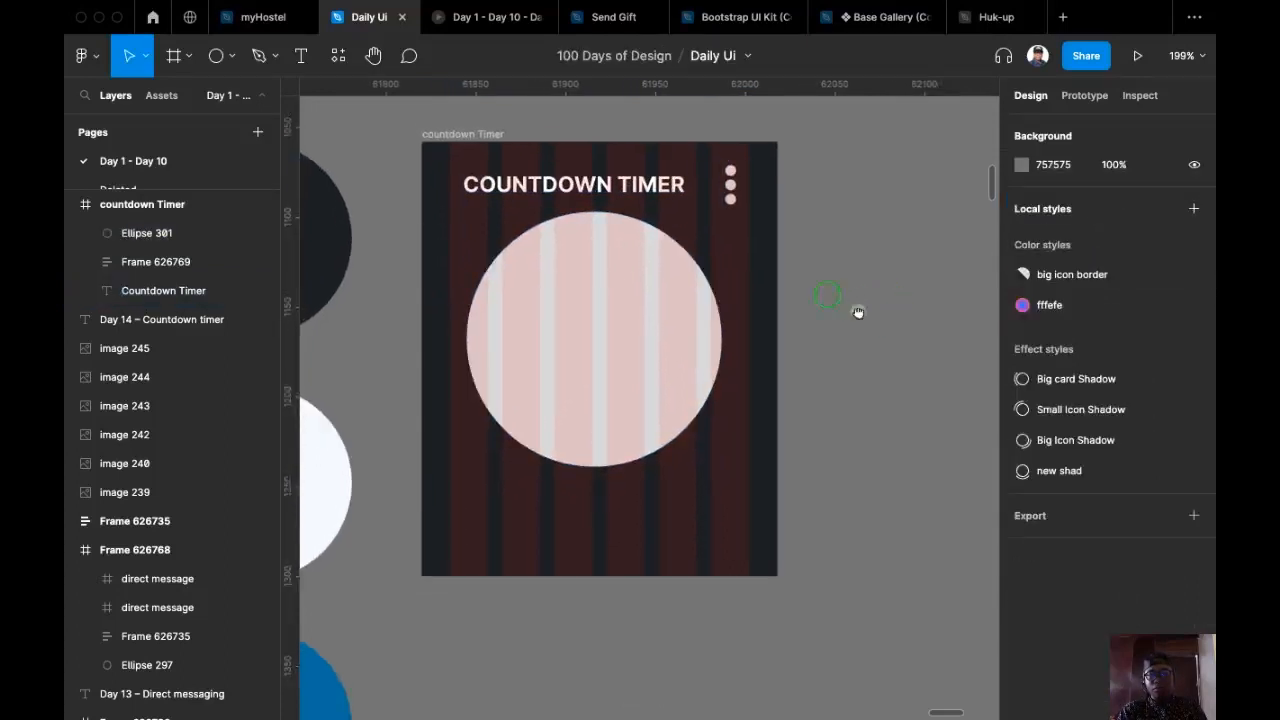
{"action": "scroll", "coordinate": [858, 312], "scroll_direction": "down", "scroll_amount": 5, "text": "ctrl"}
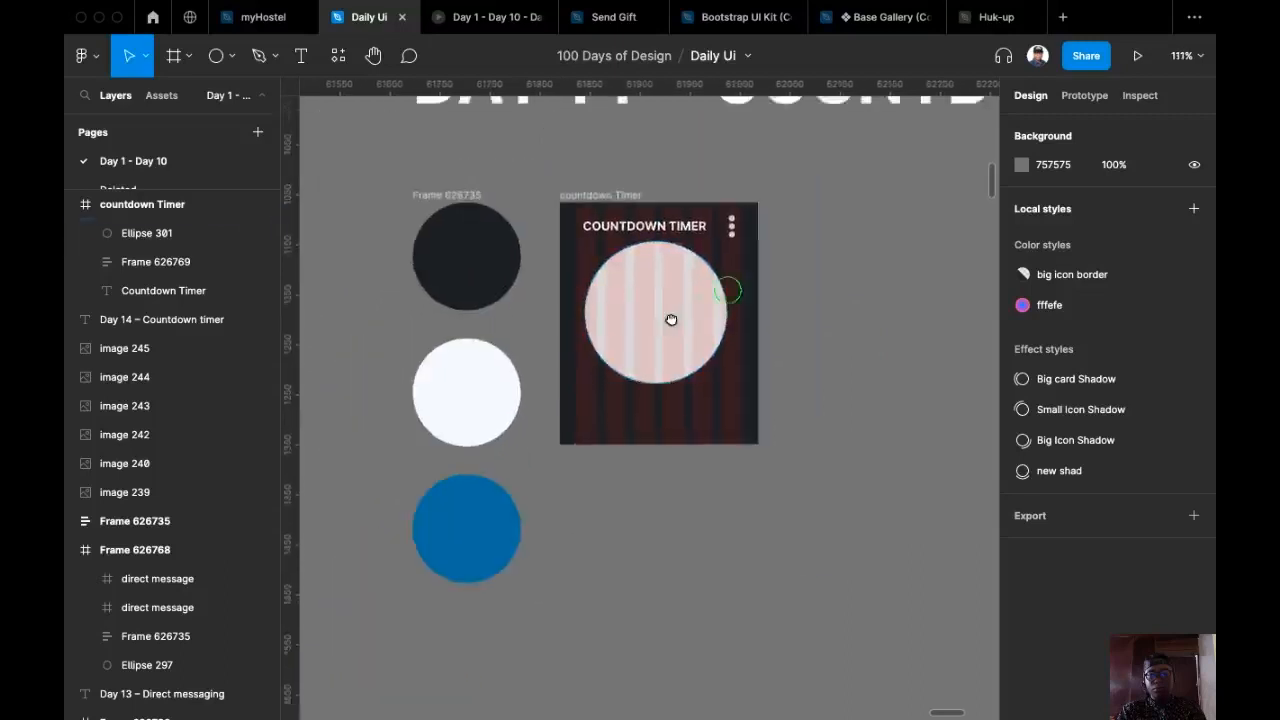
{"action": "scroll", "coordinate": [671, 319], "scroll_direction": "up", "scroll_amount": 3, "text": "ctrl"}
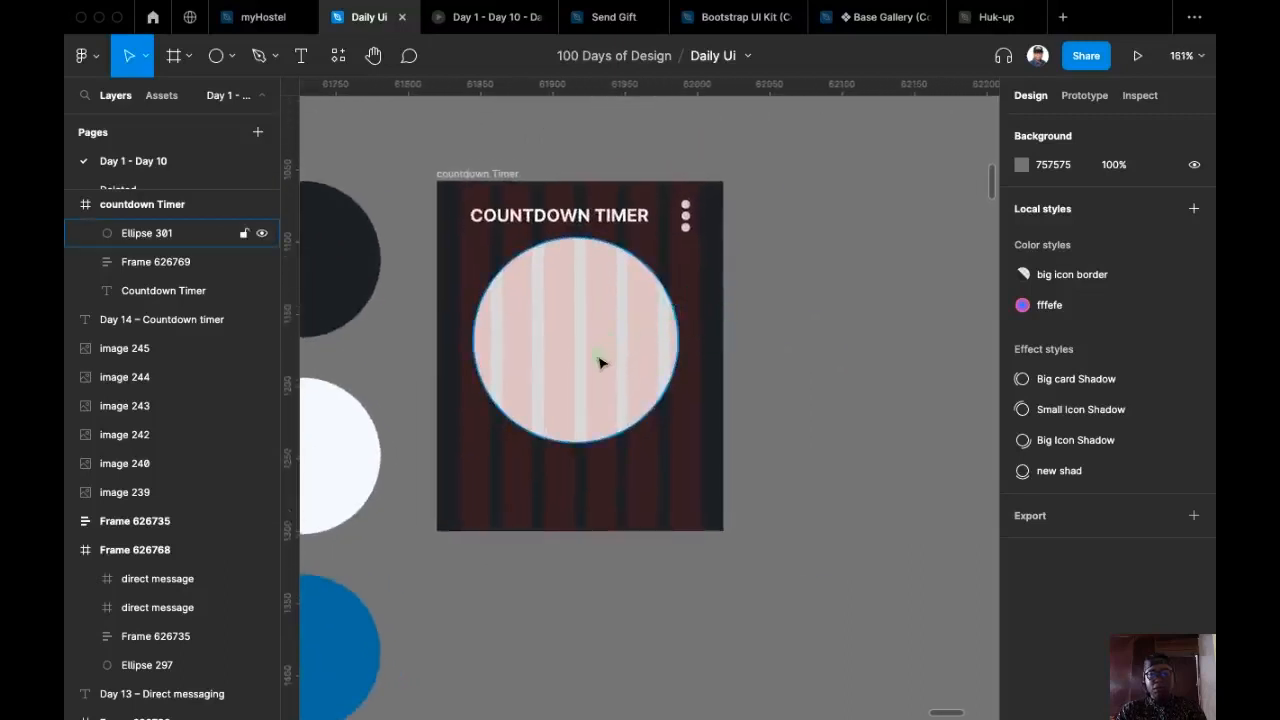
{"action": "left_click", "coordinate": [620, 325]}
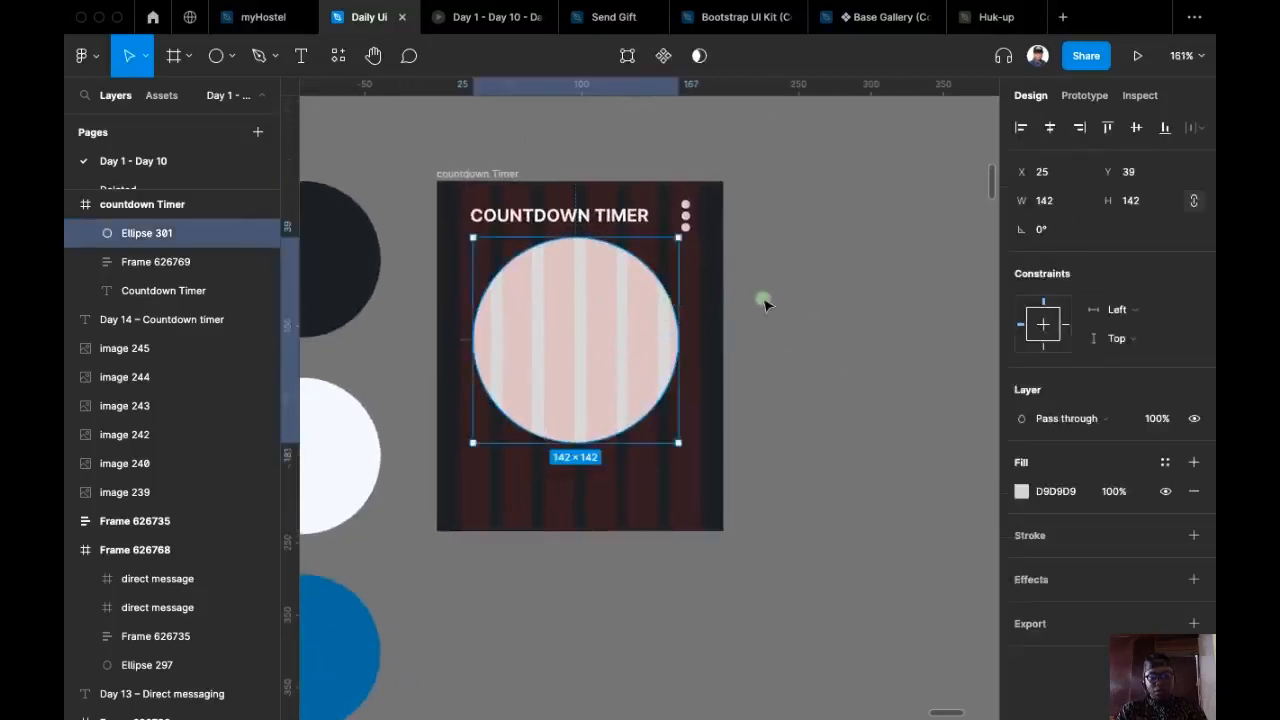
{"action": "key", "text": "super+d"}
{"action": "left_click_drag", "start_coordinate": [566, 358], "coordinate": [756, 359]}
Step: Set the copied circle's size to 122×122
{"action": "left_click", "coordinate": [1055, 200]}
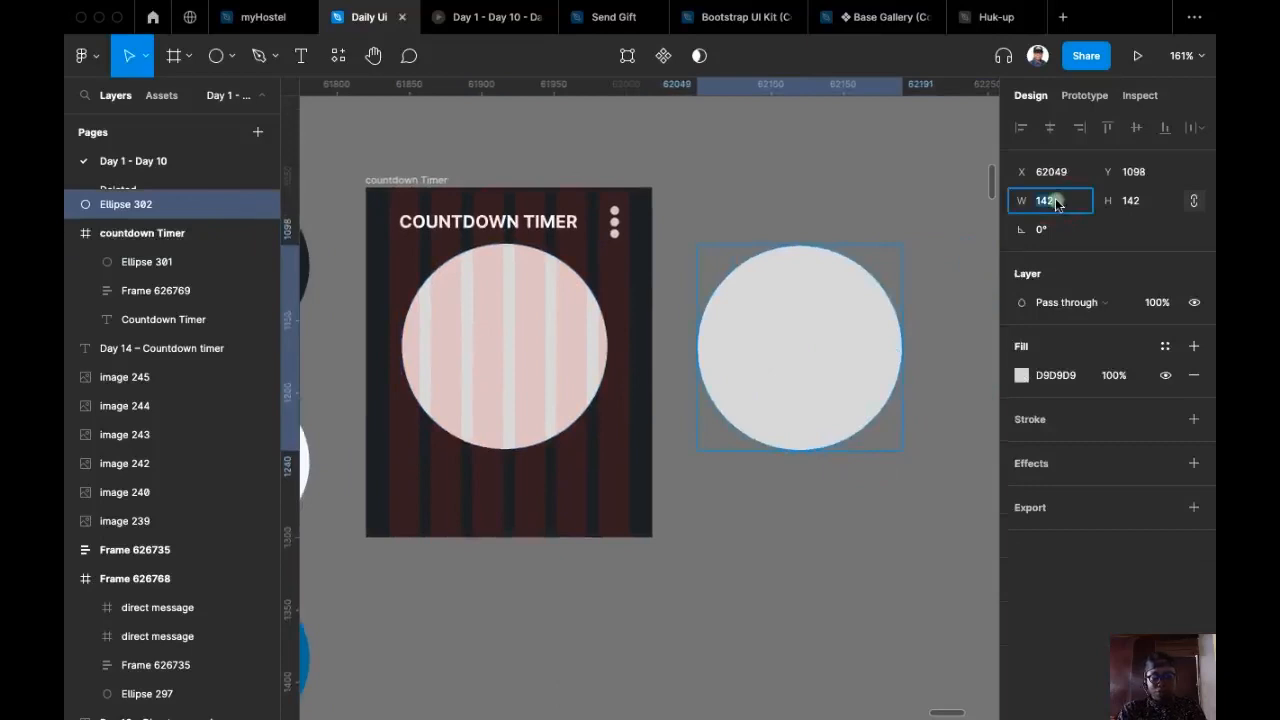
{"action": "type", "text": "24"}
{"action": "key", "text": "BackSpace"}
{"action": "type", "text": "12"}
{"action": "key", "text": "BackSpace"}
{"action": "key", "text": "BackSpace"}
{"action": "key", "text": "BackSpace"}
{"action": "type", "text": "122"}
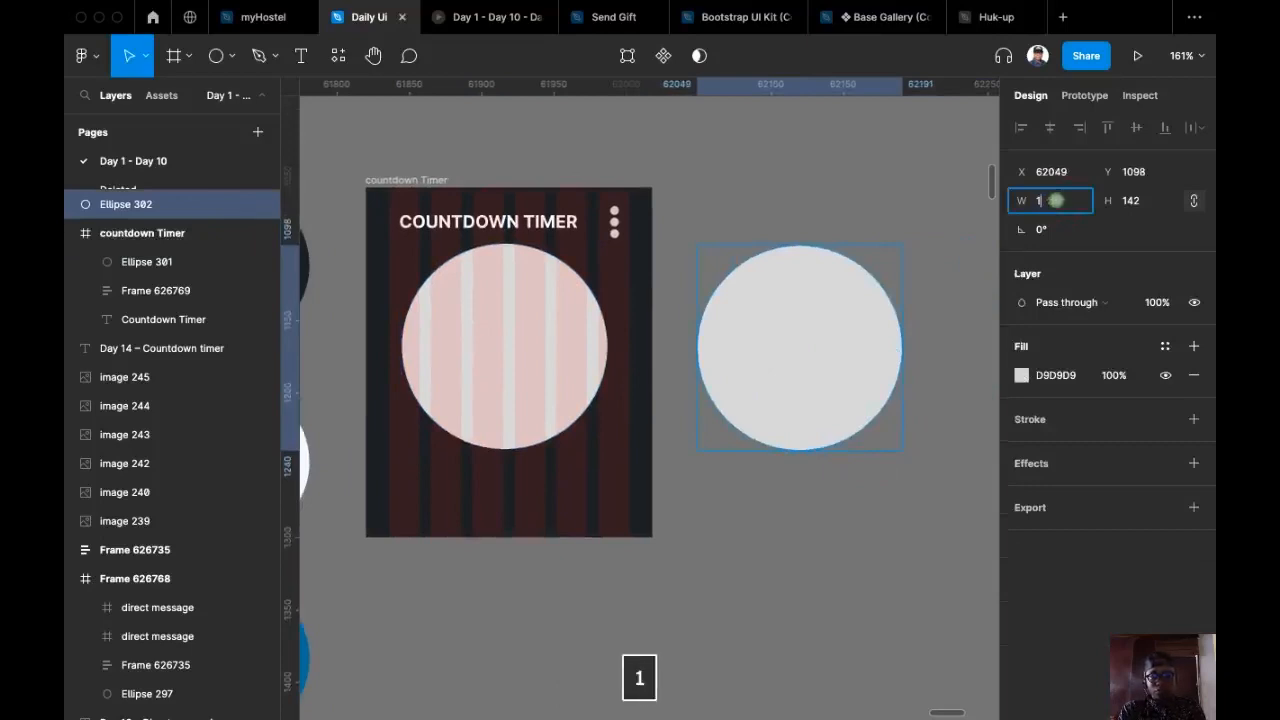
{"action": "key", "text": "Return"}
Step: Fill the smaller circle with the palette's dark color 1C1F22 and center it over the large circle to form a ring
{"action": "scroll", "coordinate": [678, 322], "scroll_direction": "down", "scroll_amount": 3}
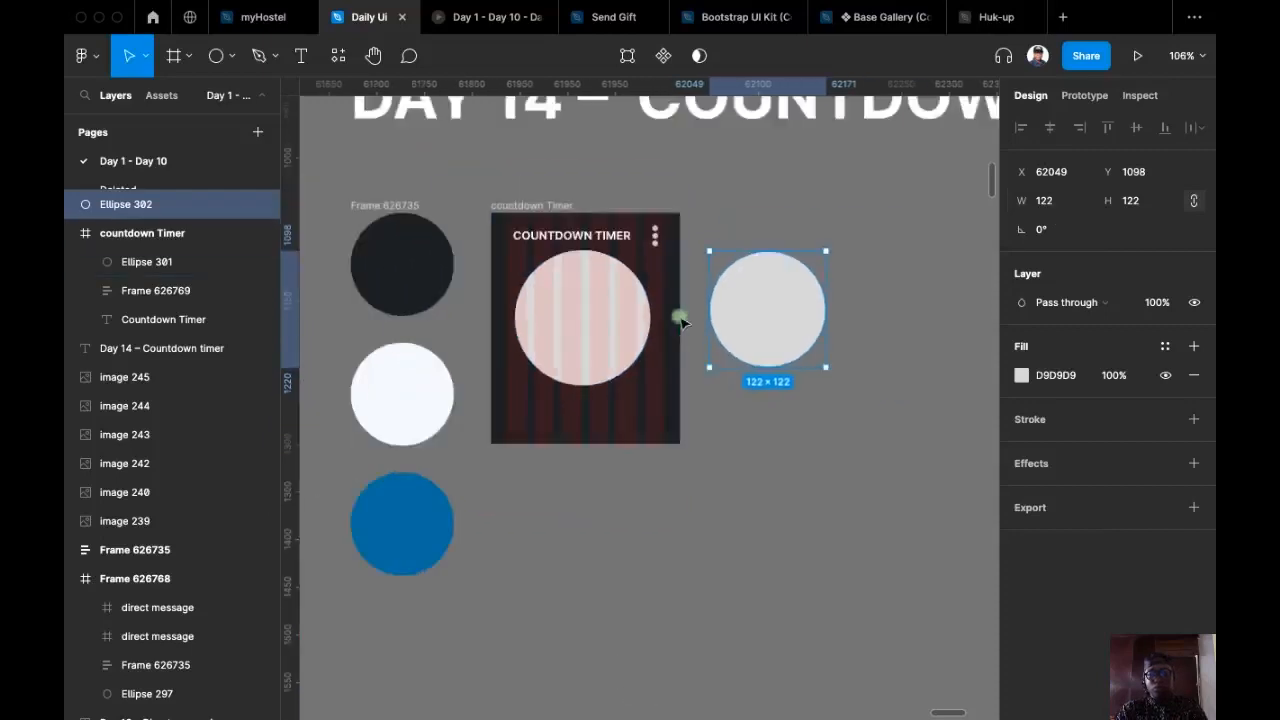
{"action": "key", "text": "i"}
{"action": "left_click", "coordinate": [412, 264]}
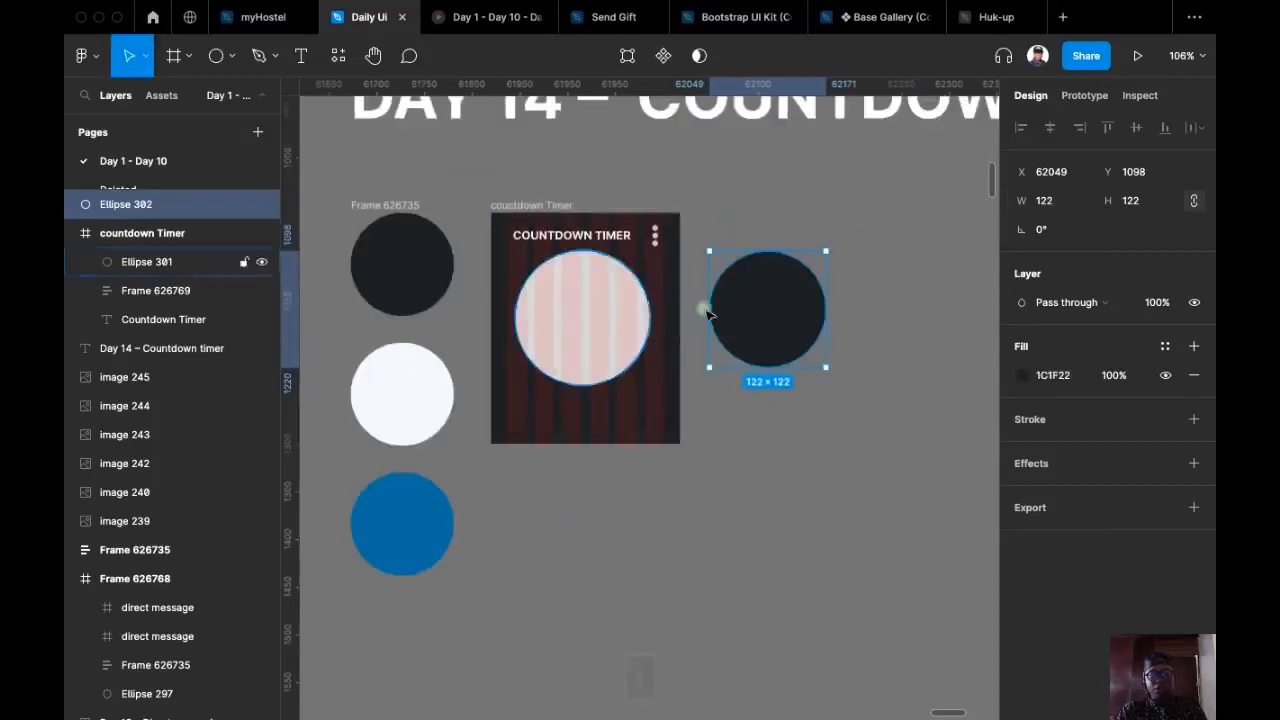
{"action": "left_click_drag", "start_coordinate": [762, 320], "coordinate": [590, 327]}
{"action": "left_click", "coordinate": [786, 276]}
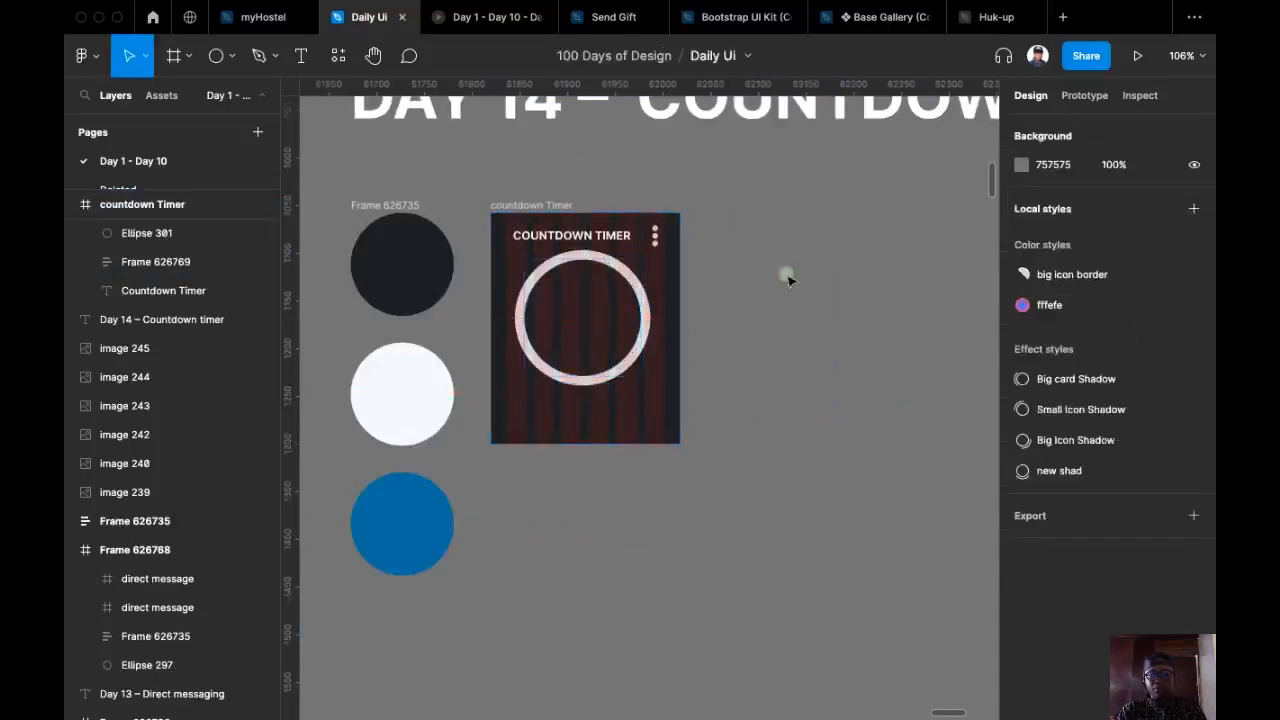
Step: Duplicate the dark inner circle and place the copy outside the frame, to its right
{"action": "left_click", "coordinate": [587, 314]}
{"action": "left_click", "coordinate": [597, 314]}
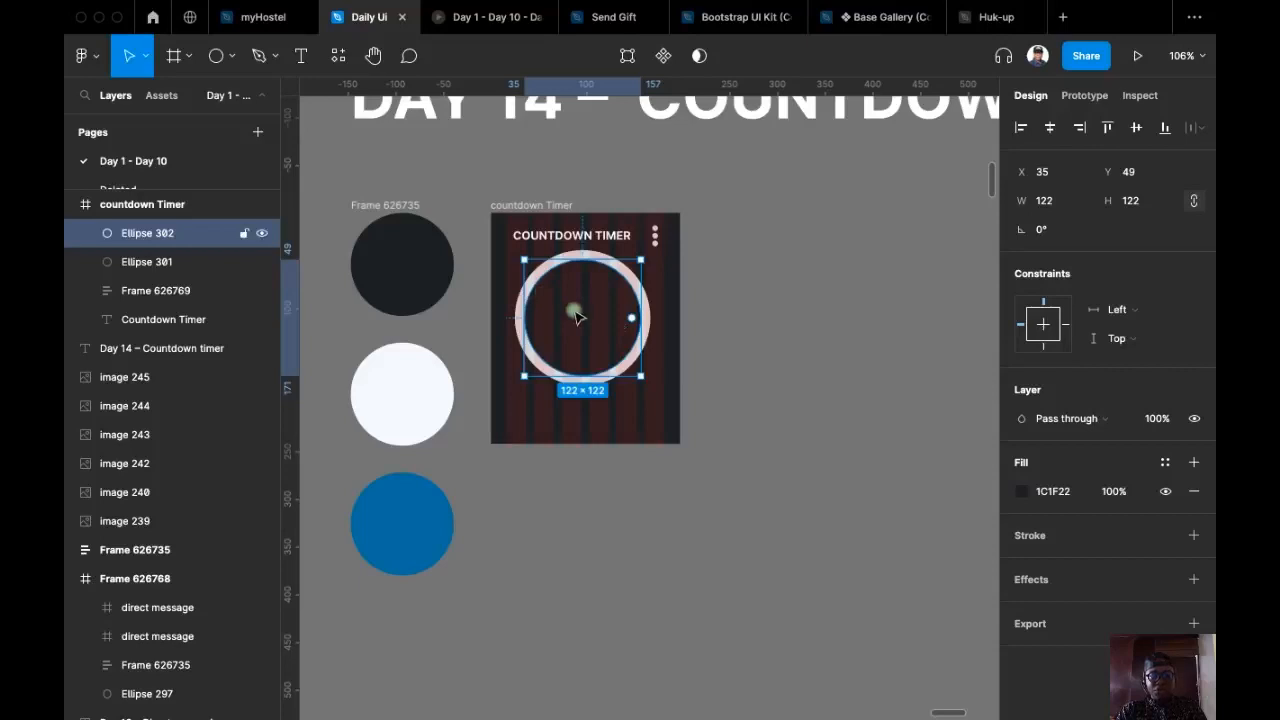
{"action": "left_click_drag", "start_coordinate": [577, 320], "coordinate": [808, 334]}
{"action": "scroll", "coordinate": [830, 335], "scroll_direction": "up", "scroll_amount": 3}
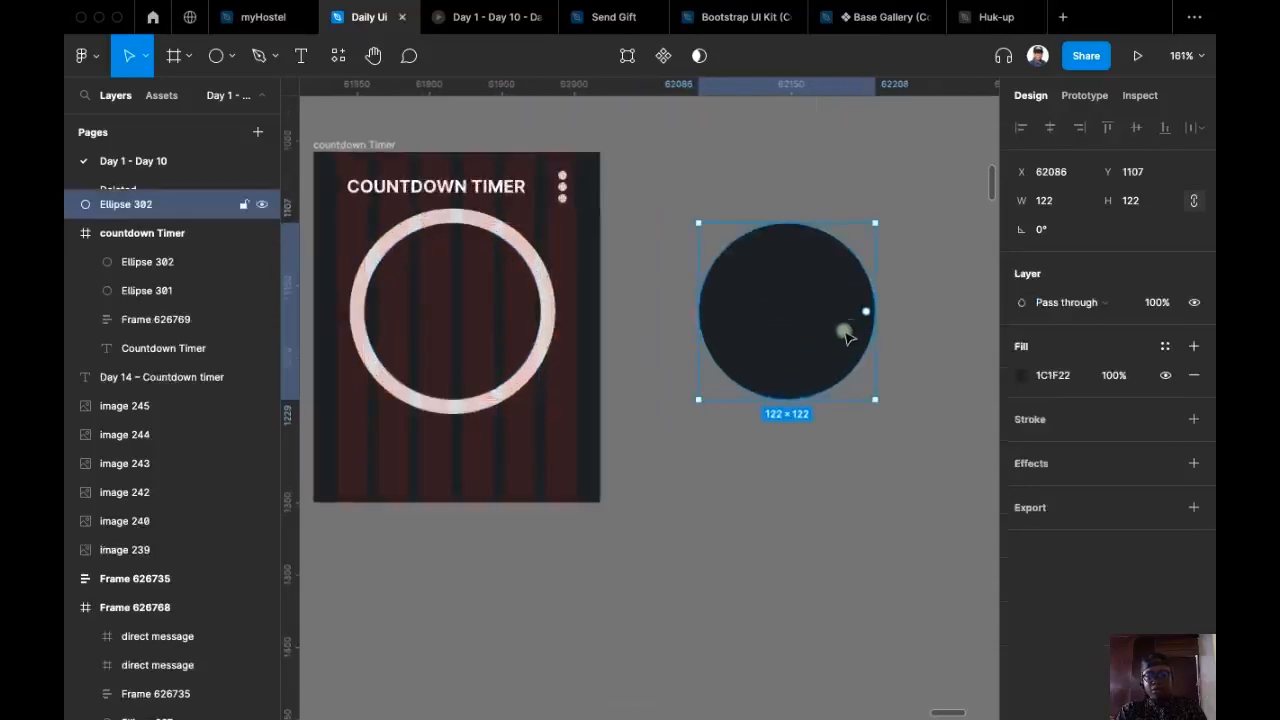
{"action": "left_click", "coordinate": [1194, 422]}
{"action": "left_click", "coordinate": [1122, 478]}
{"action": "key", "text": "Up"}
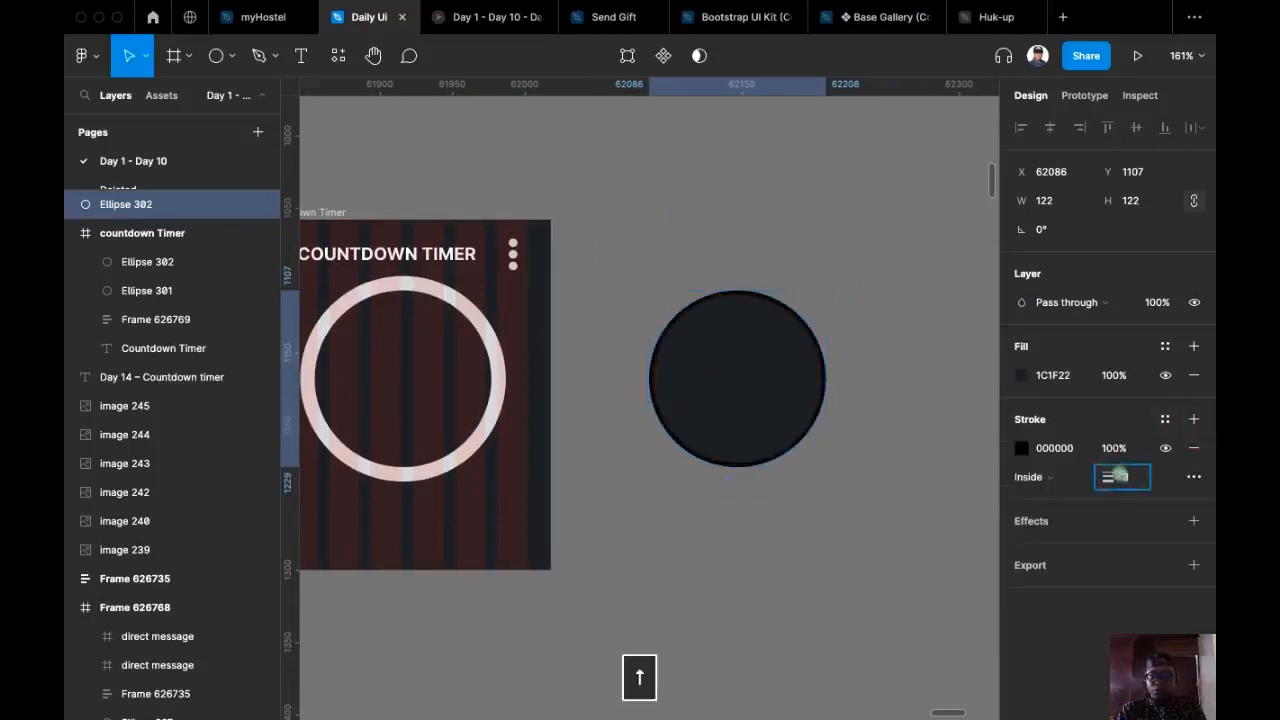
{"action": "left_click", "coordinate": [1193, 448]}
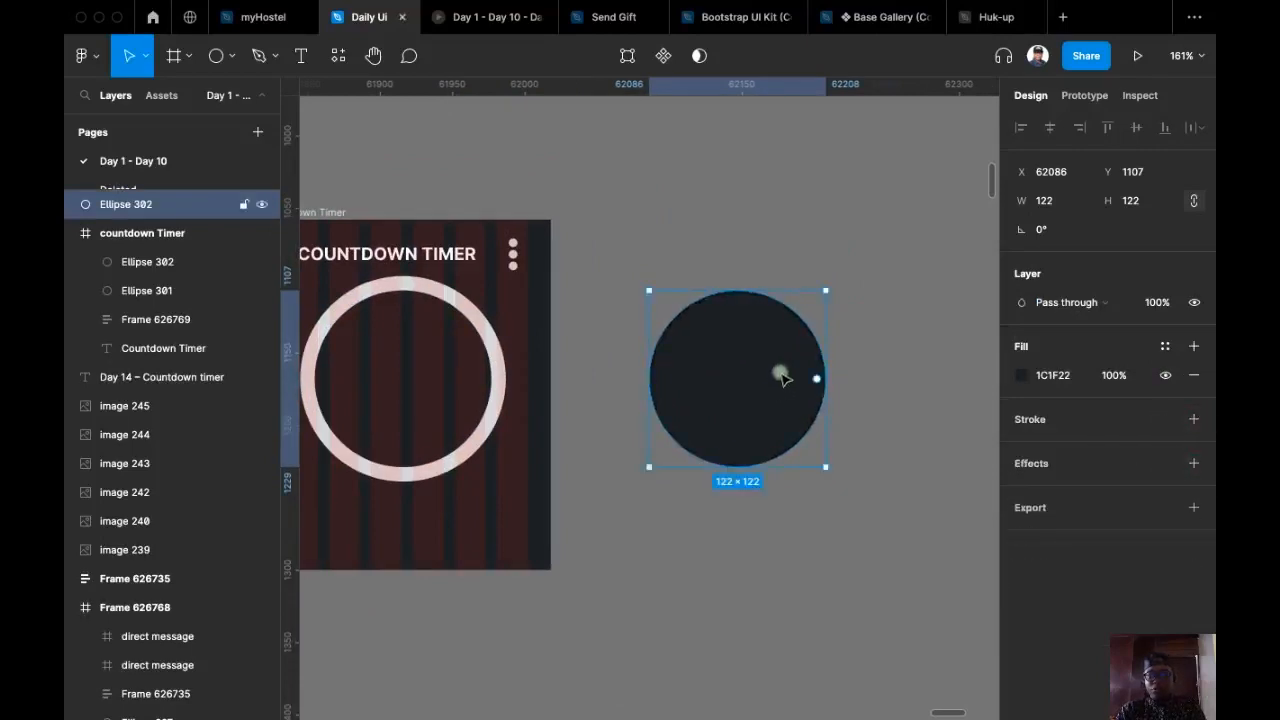
Step: Give the copied dark circle a black inside stroke of weight 3 and remove its fill
{"action": "left_click", "coordinate": [1195, 419]}
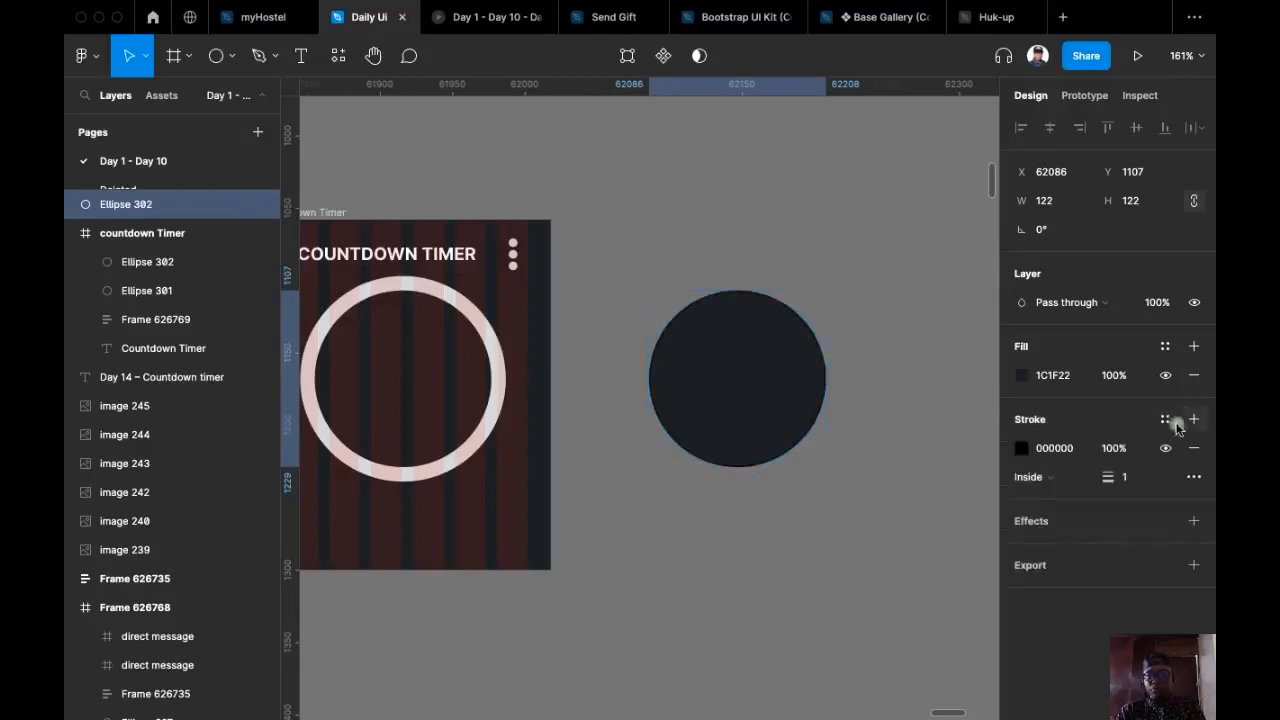
{"action": "left_click", "coordinate": [1193, 375]}
{"action": "key", "text": "Up"}
{"action": "key", "text": "Up"}
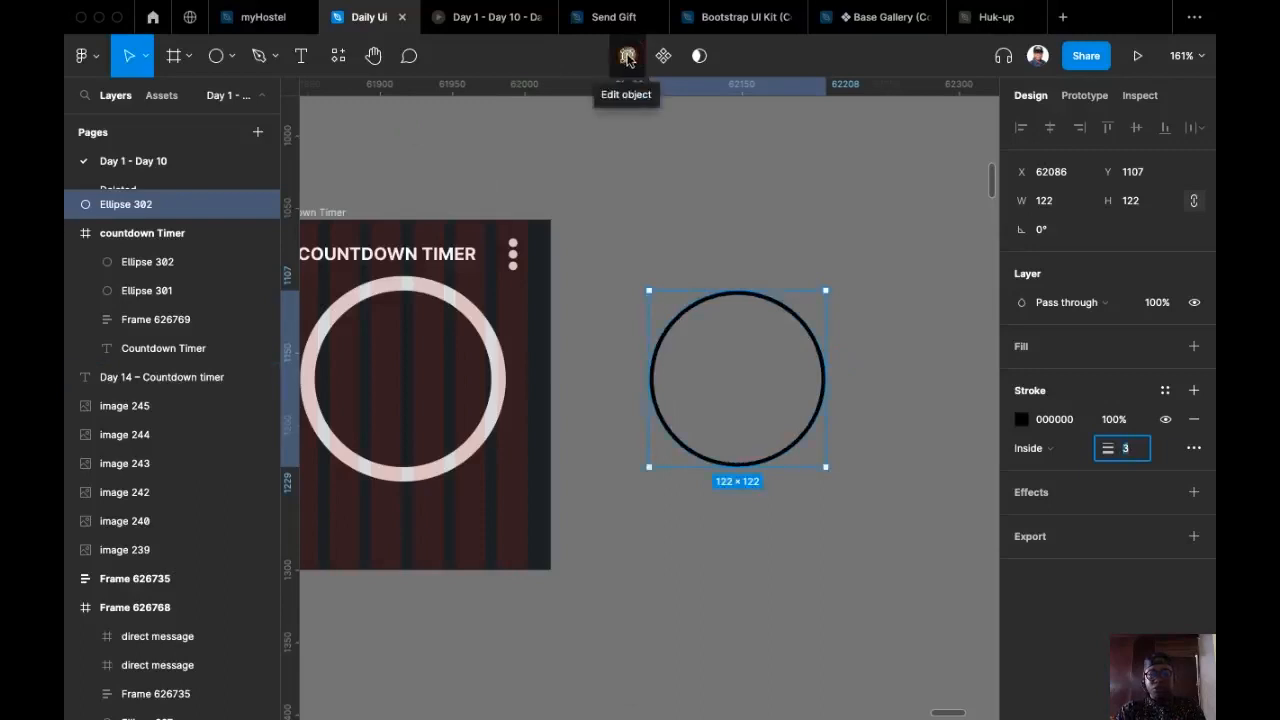
Step: Edit the outlined circle's vector path and add one anchor point on each side of its top anchor
{"action": "left_click", "coordinate": [627, 56]}
{"action": "scroll", "coordinate": [760, 320], "scroll_direction": "up", "scroll_amount": 3}
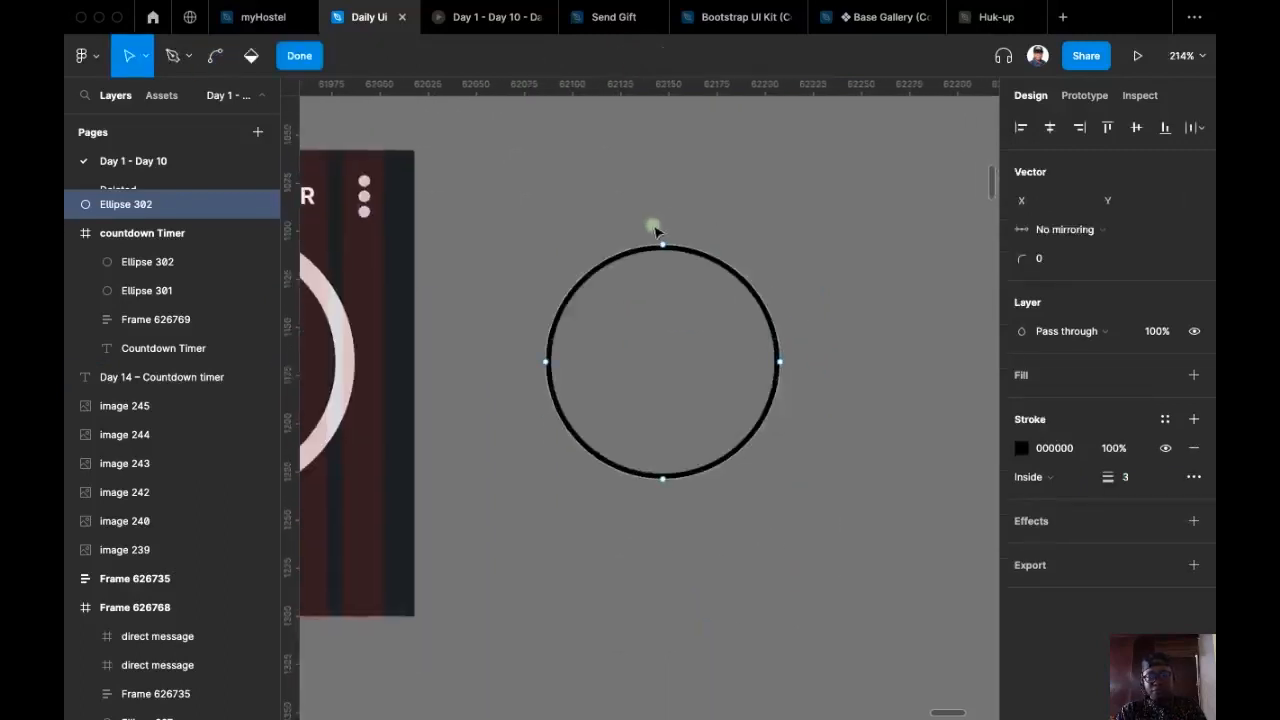
{"action": "key", "text": "p"}
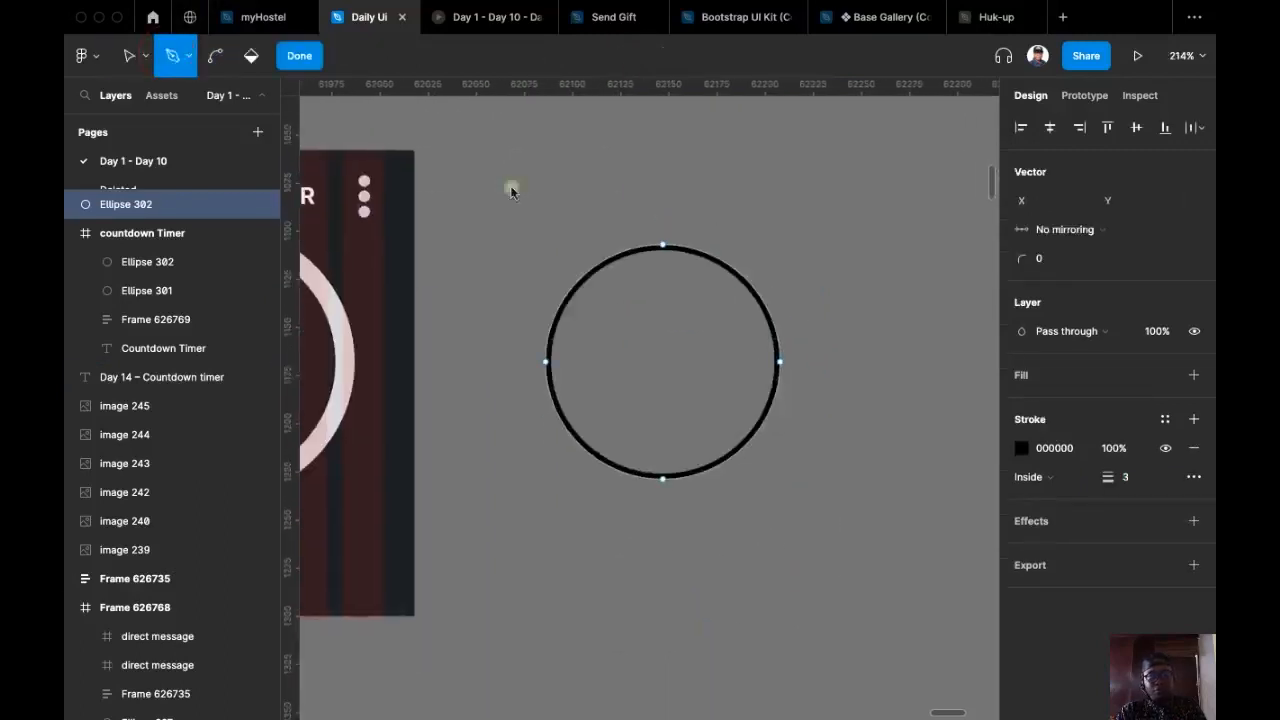
{"action": "left_click", "coordinate": [615, 257]}
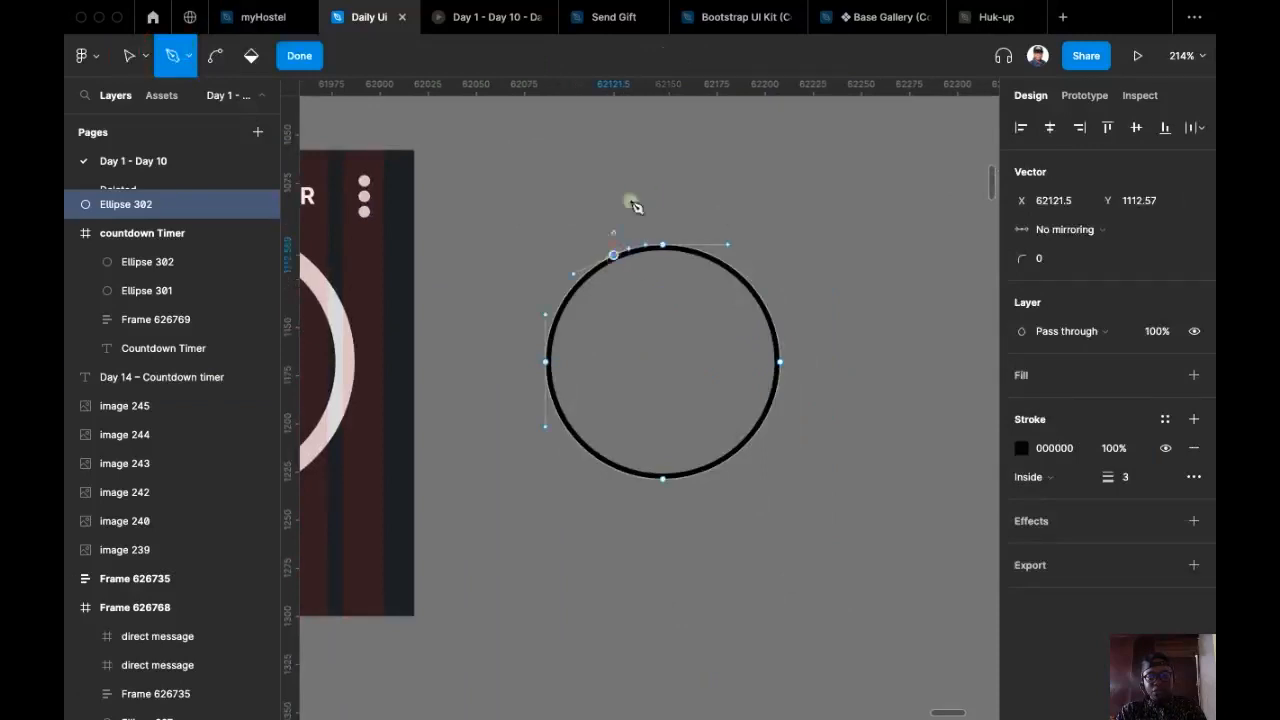
{"action": "left_click", "coordinate": [715, 258]}
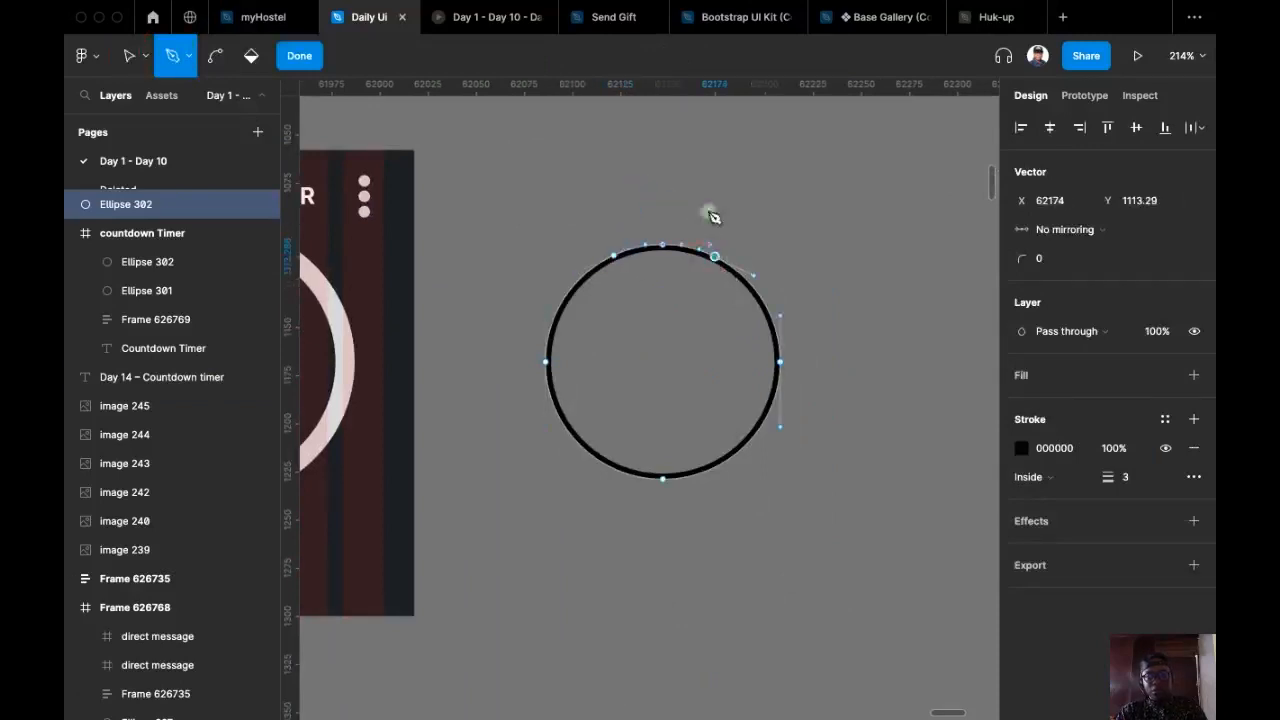
Step: Delete the outlined circle's top anchor point to open a gap in the ring, and finish editing the path
{"action": "key", "text": "Escape"}
{"action": "key", "text": "Return"}
{"action": "left_click", "coordinate": [663, 248]}
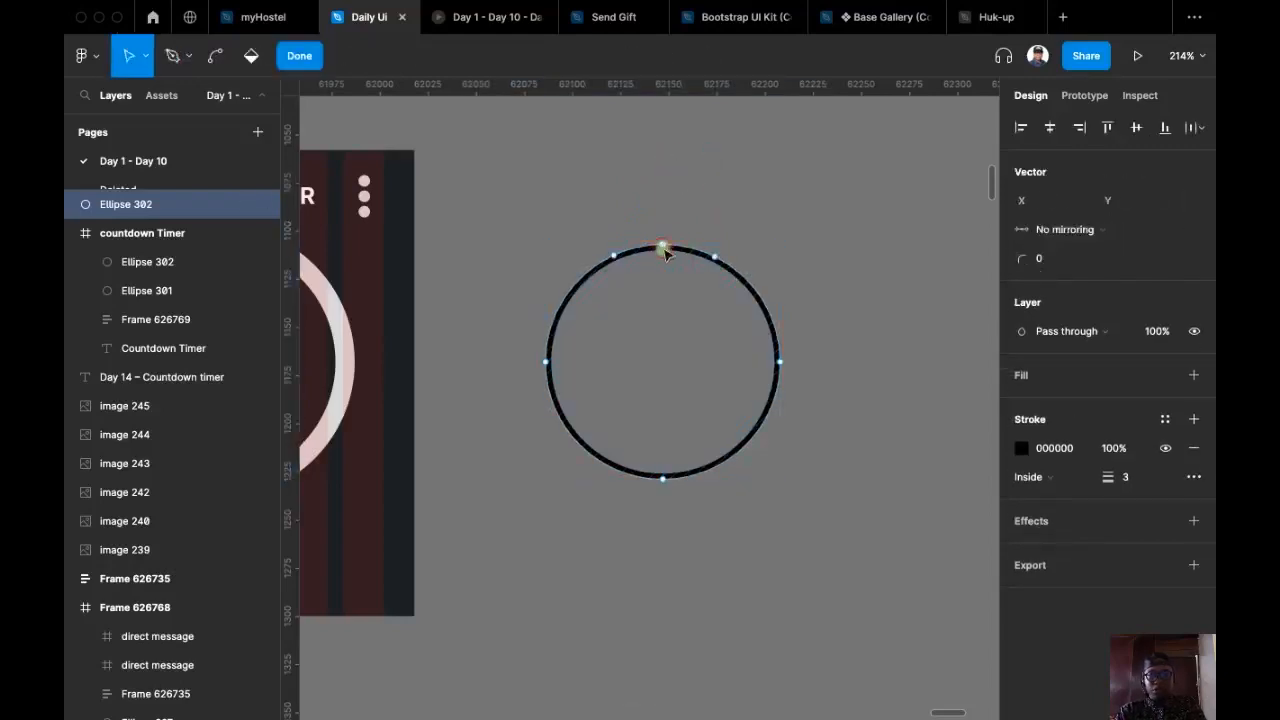
{"action": "key", "text": "BackSpace"}
{"action": "left_click", "coordinate": [595, 139]}
Step: Move the open ring over the timer circle in the frame and align all three ellipses by their vertical and horizontal centers
{"action": "scroll", "coordinate": [600, 141], "scroll_direction": "down", "scroll_amount": 5}
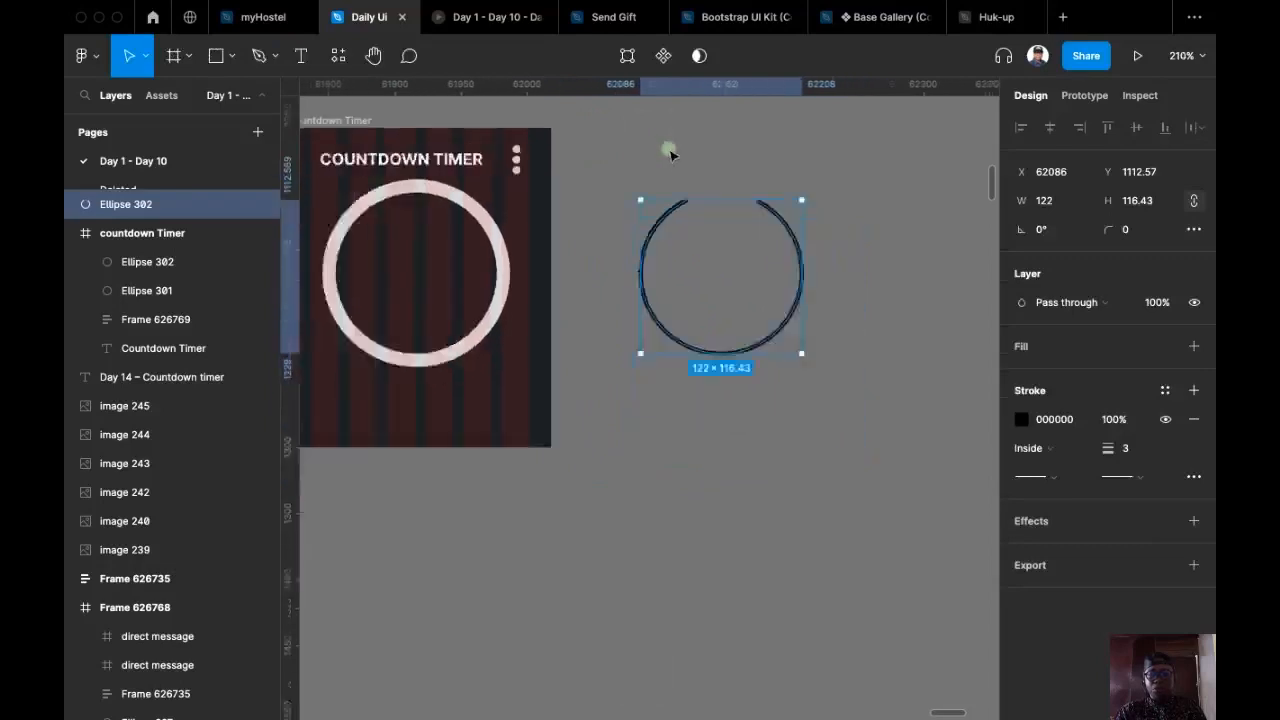
{"action": "left_click_drag", "start_coordinate": [751, 288], "coordinate": [509, 282]}
{"action": "left_click_drag", "start_coordinate": [581, 245], "coordinate": [489, 307]}
{"action": "left_click", "coordinate": [617, 265]}
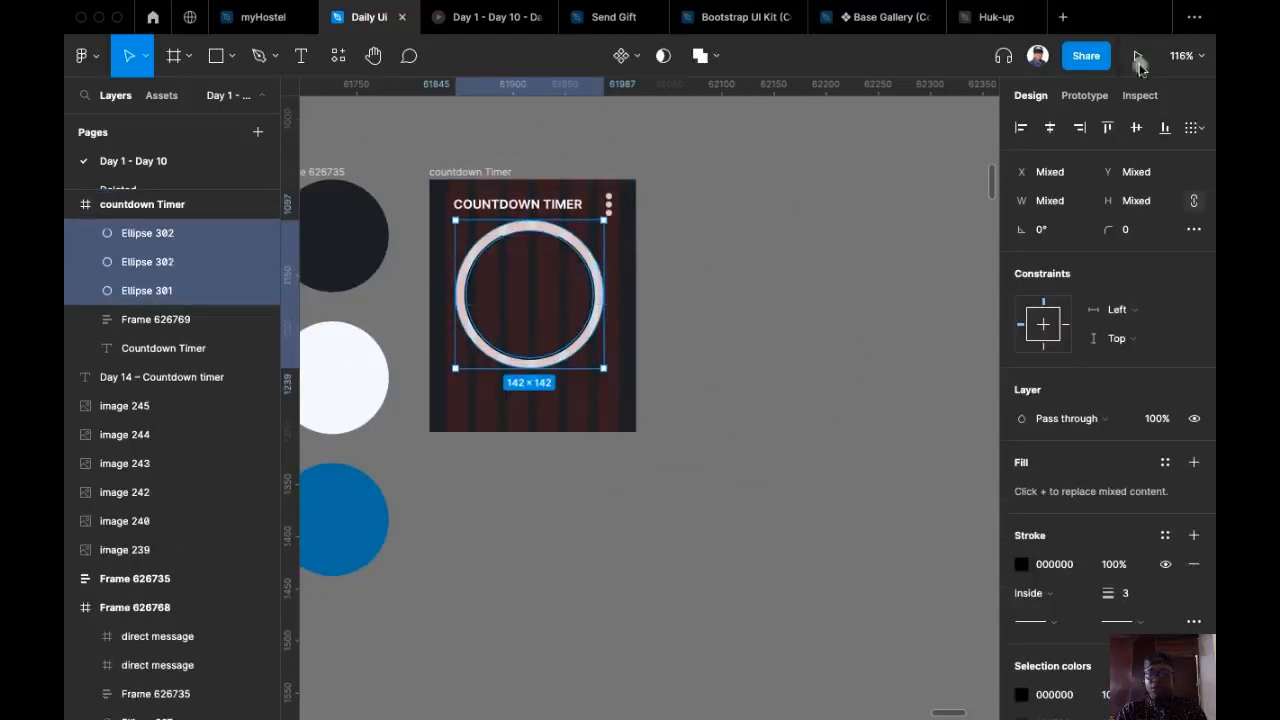
{"action": "left_click", "coordinate": [1138, 128]}
{"action": "left_click", "coordinate": [1054, 128]}
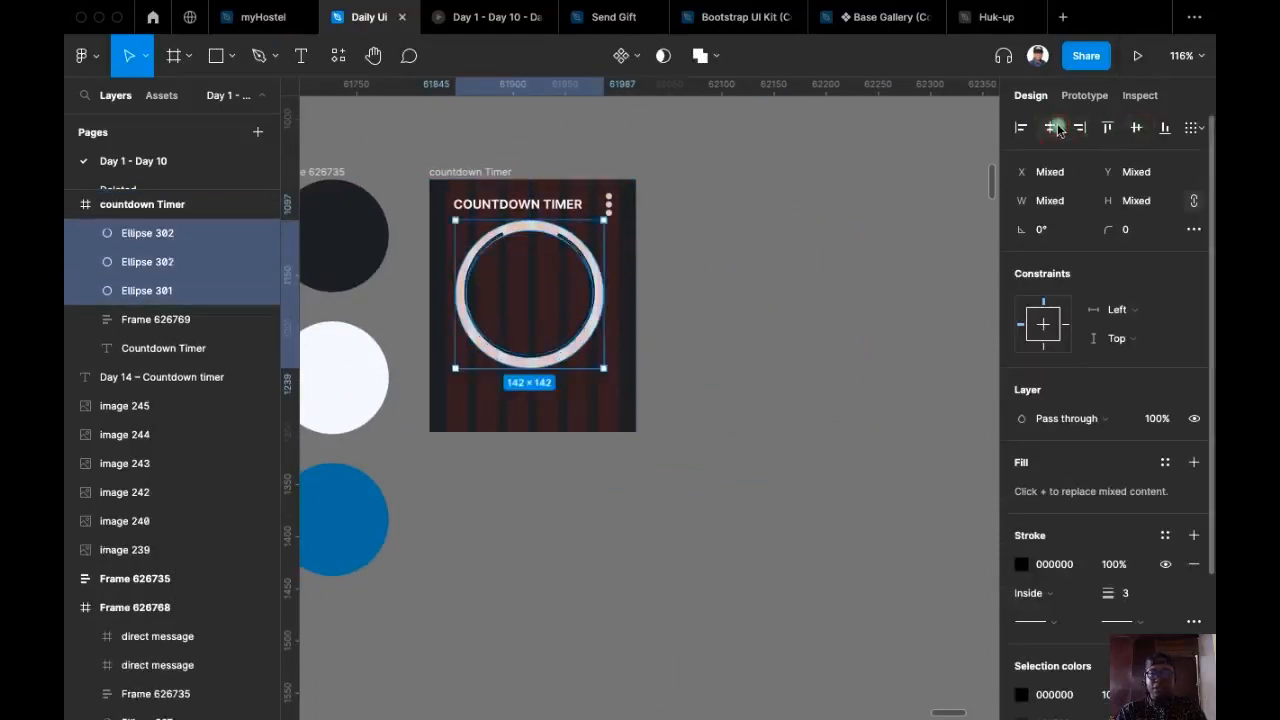
Step: Nudge the open ring down to Y 54 in the dial and hide the layout grids
{"action": "left_click", "coordinate": [777, 229]}
{"action": "scroll", "coordinate": [698, 297], "scroll_direction": "left", "scroll_amount": 2}
{"action": "scroll", "coordinate": [697, 297], "scroll_direction": "up", "scroll_amount": 3}
{"action": "scroll", "coordinate": [751, 283], "scroll_direction": "left", "scroll_amount": 2}
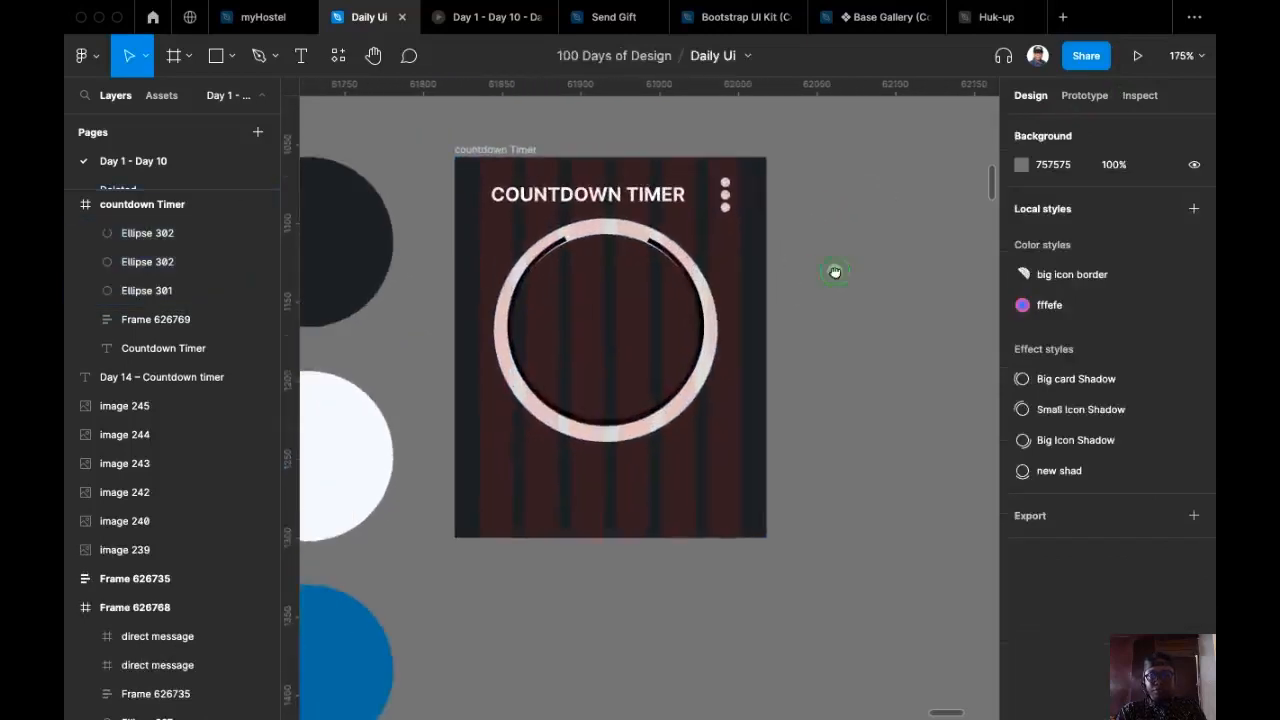
{"action": "left_click", "coordinate": [693, 378]}
{"action": "key", "text": "Down"}
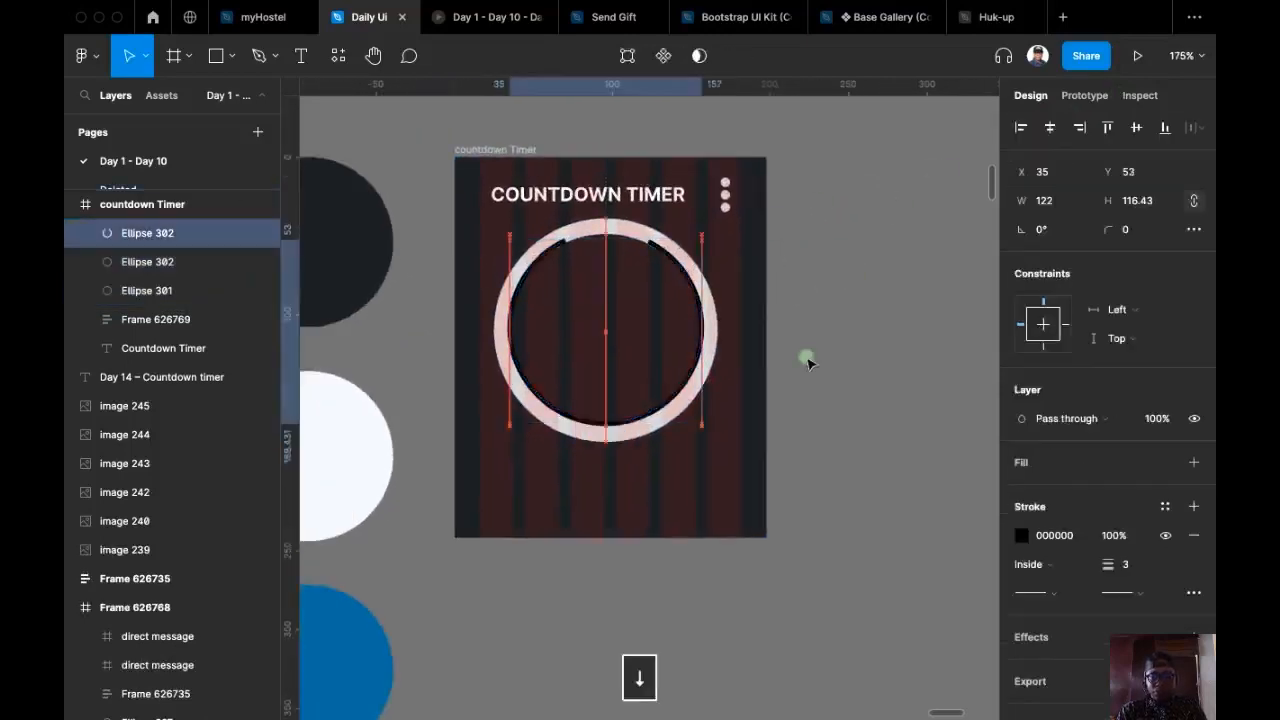
{"action": "scroll", "coordinate": [875, 328], "scroll_direction": "up", "scroll_amount": 2}
{"action": "left_click", "coordinate": [880, 322]}
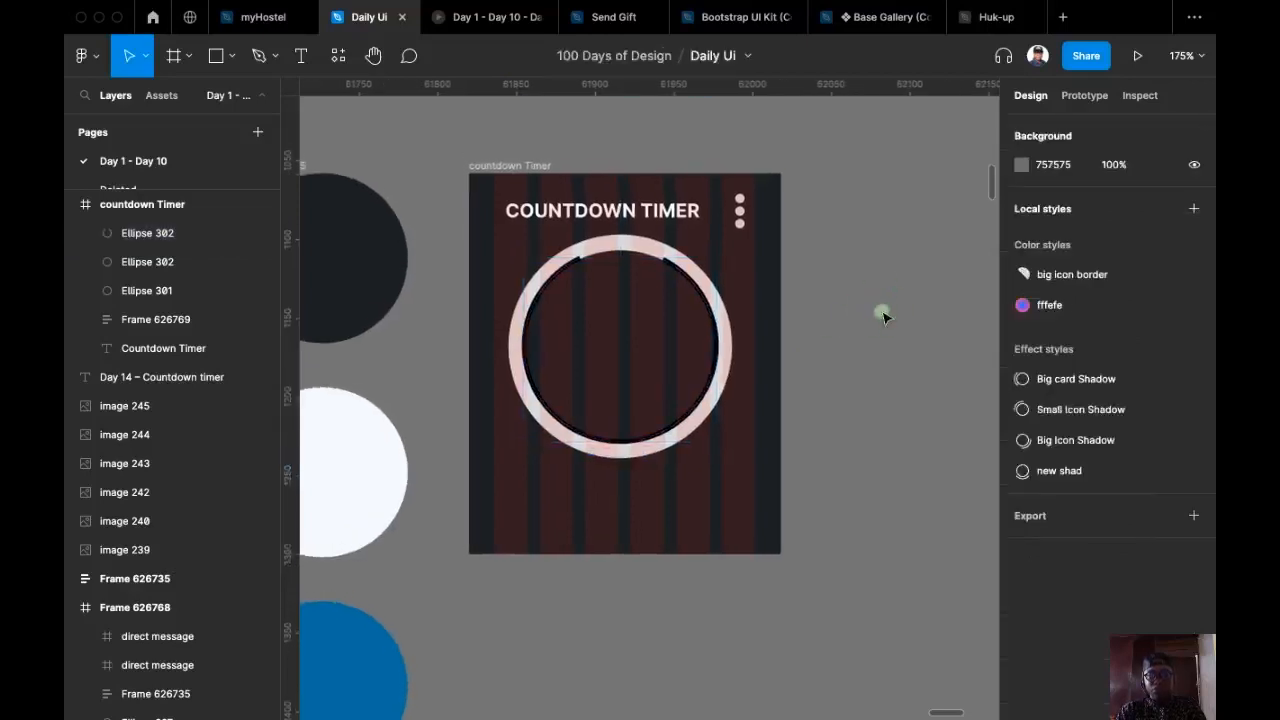
{"action": "key", "text": "ctrl+g"}
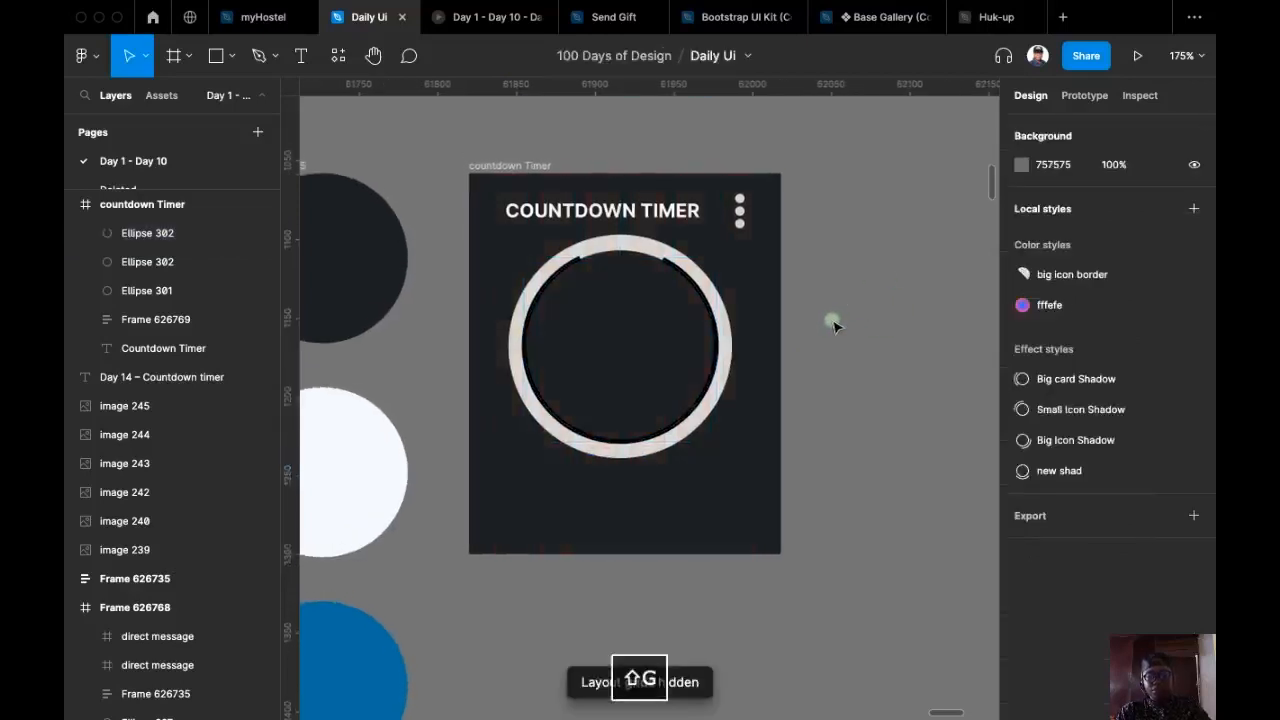
{"action": "scroll", "coordinate": [705, 272], "scroll_direction": "up", "scroll_amount": 1}
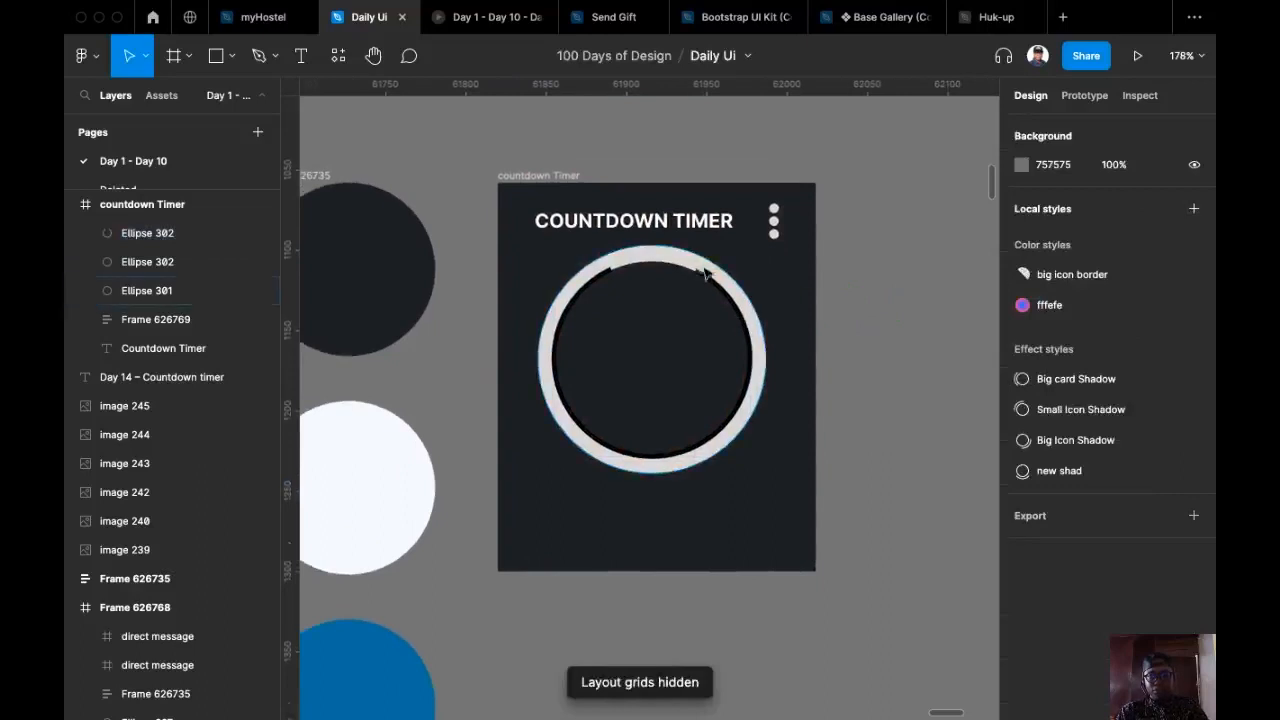
Step: Set the fill opacity of the dial's large light grey outer circle to 10%
{"action": "left_click", "coordinate": [601, 265]}
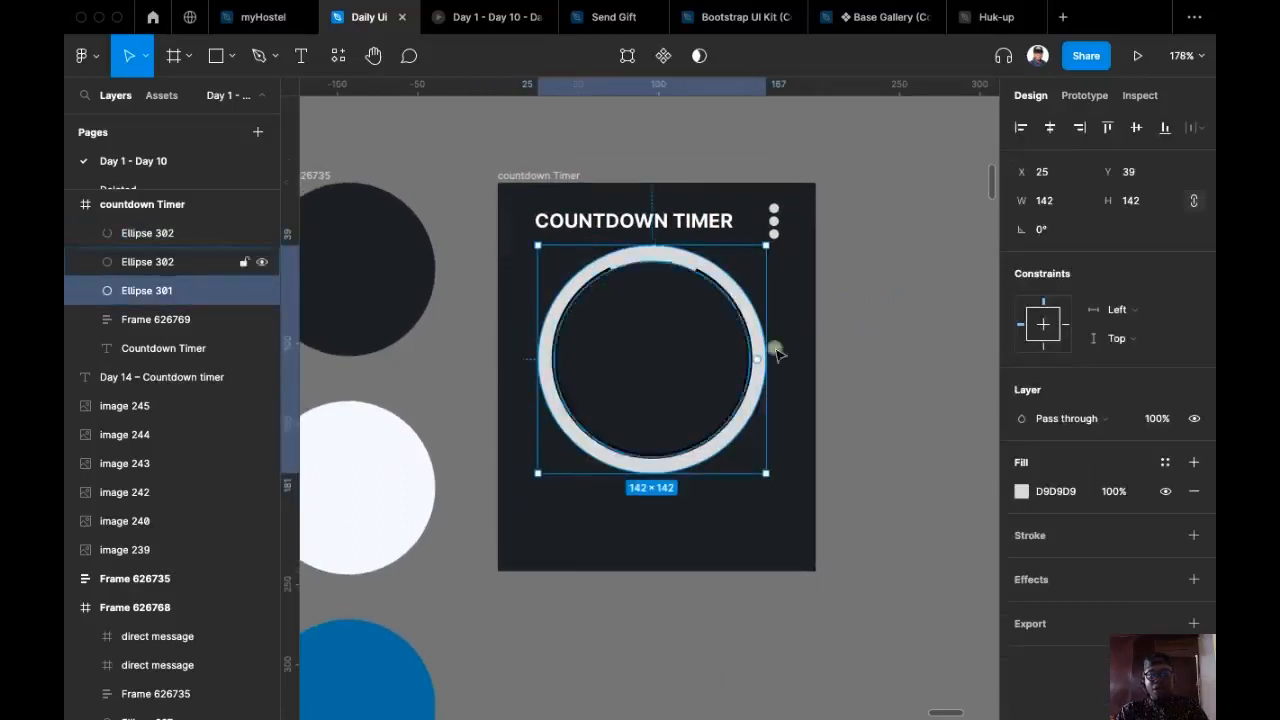
{"action": "left_click", "coordinate": [1112, 492]}
{"action": "type", "text": "0"}
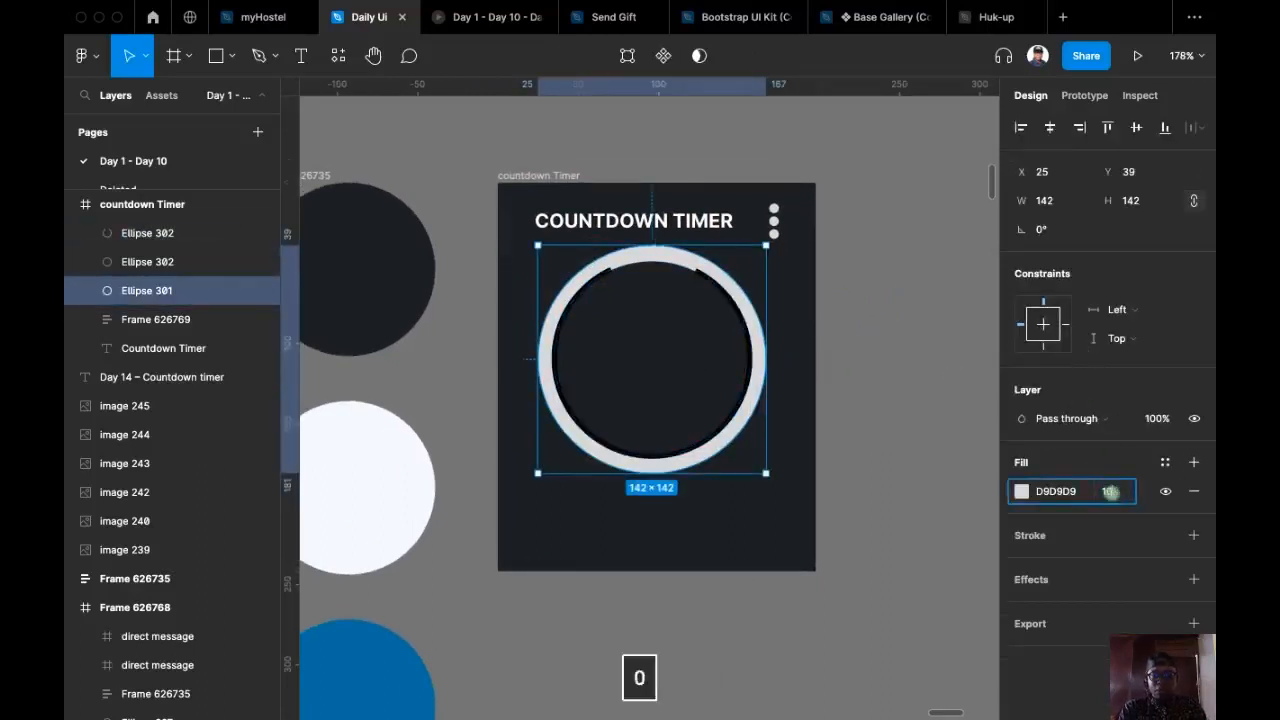
{"action": "key", "text": "Return"}
{"action": "left_click", "coordinate": [886, 257]}
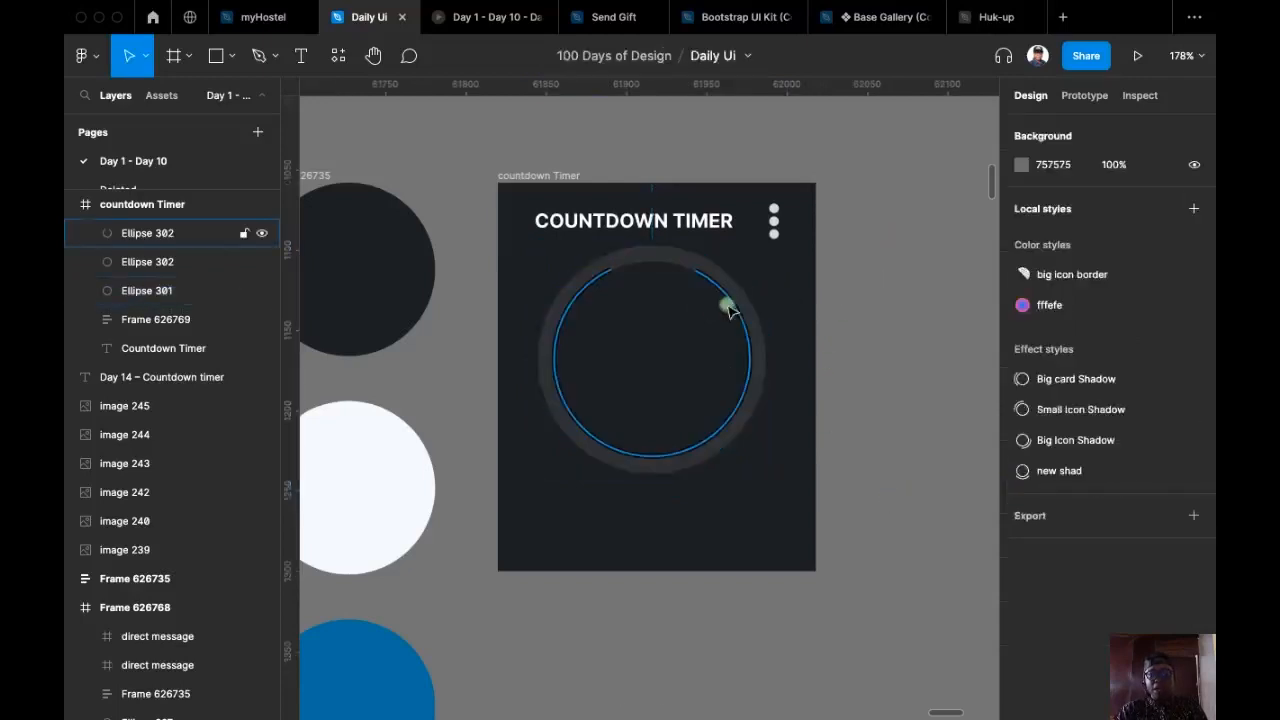
Step: Recolour the open ring's stroke with the blue sampled from the blue swatch circle beside the frame
{"action": "left_click", "coordinate": [727, 305], "text": "super"}
{"action": "left_click_drag", "start_coordinate": [690, 426], "coordinate": [773, 358]}
{"action": "key", "text": "i"}
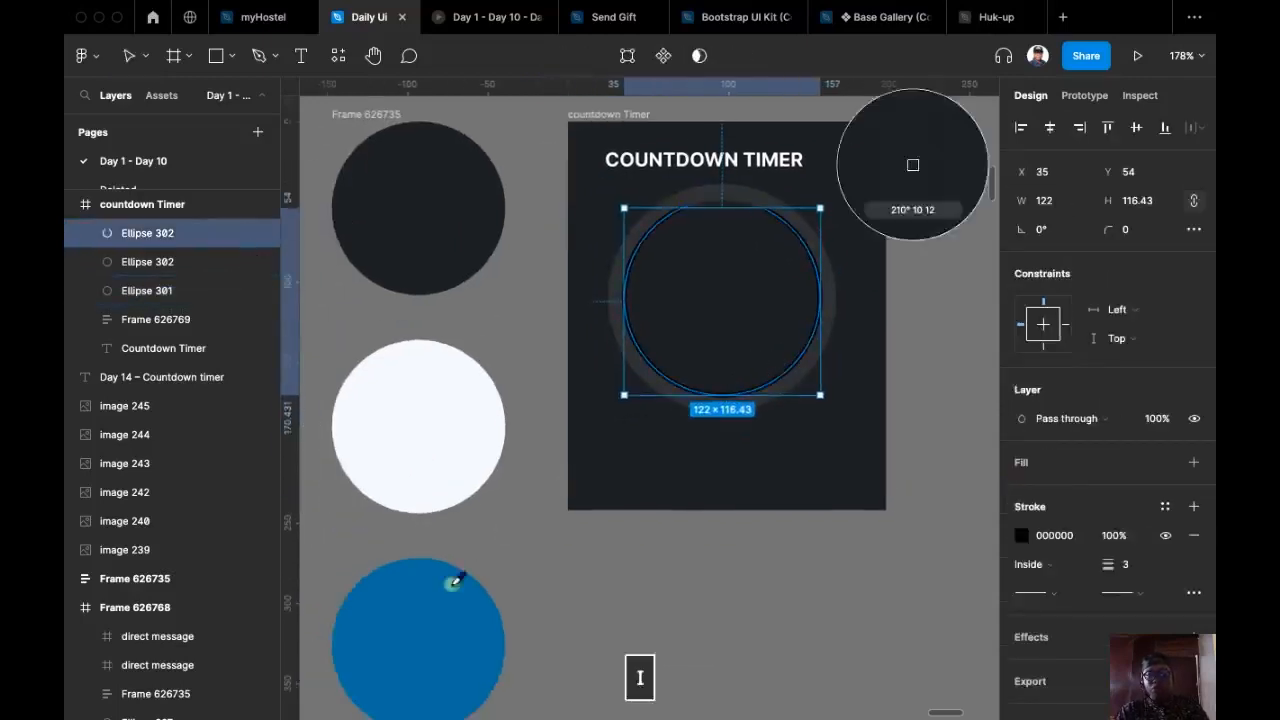
{"action": "left_click", "coordinate": [417, 630]}
{"action": "left_click", "coordinate": [814, 548]}
{"action": "left_click_drag", "start_coordinate": [814, 548], "coordinate": [768, 534]}
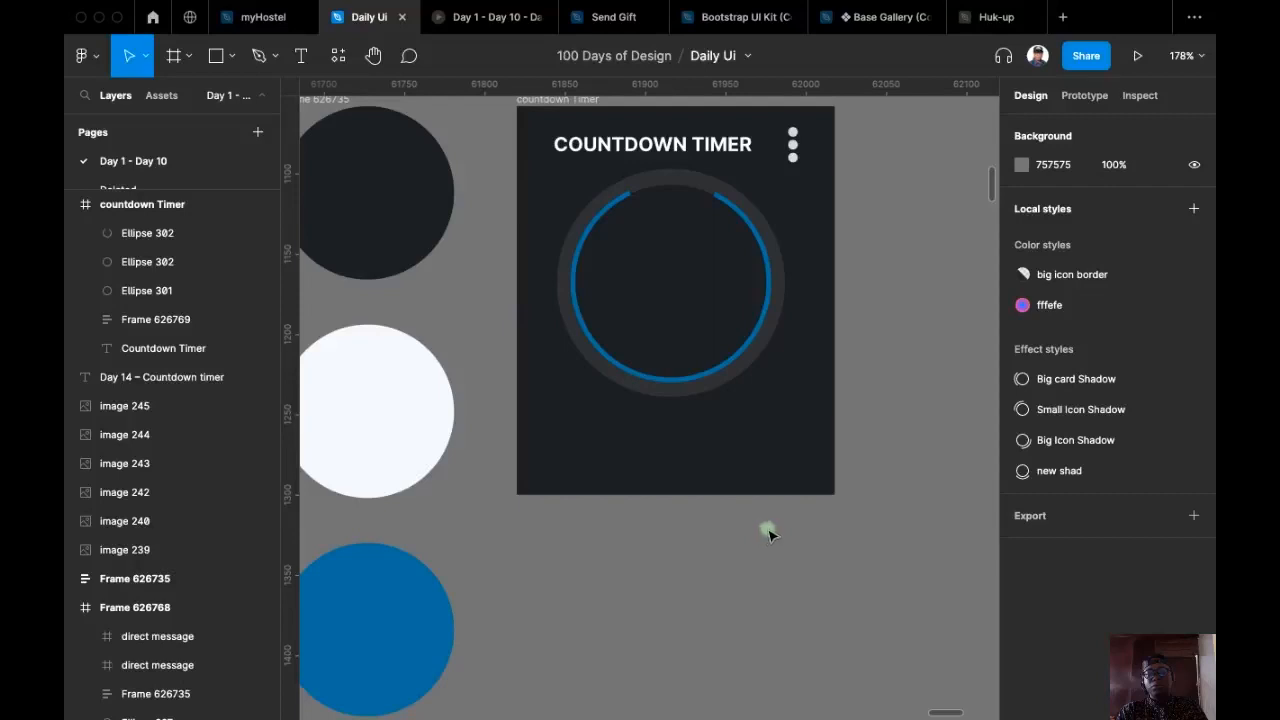
{"action": "scroll", "coordinate": [869, 283], "scroll_direction": "up", "scroll_amount": 1}
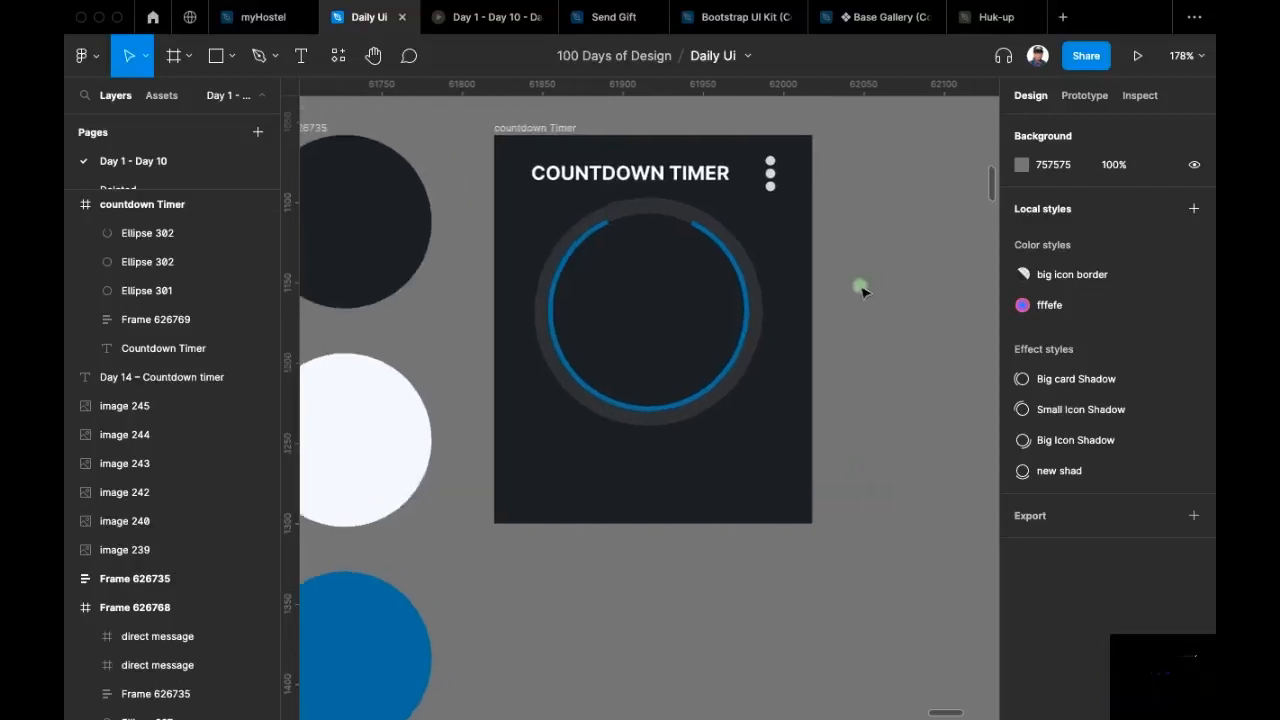
Step: Add the text "04" inside the dial and a separate ":" text directly after it
{"action": "left_click", "coordinate": [300, 55]}
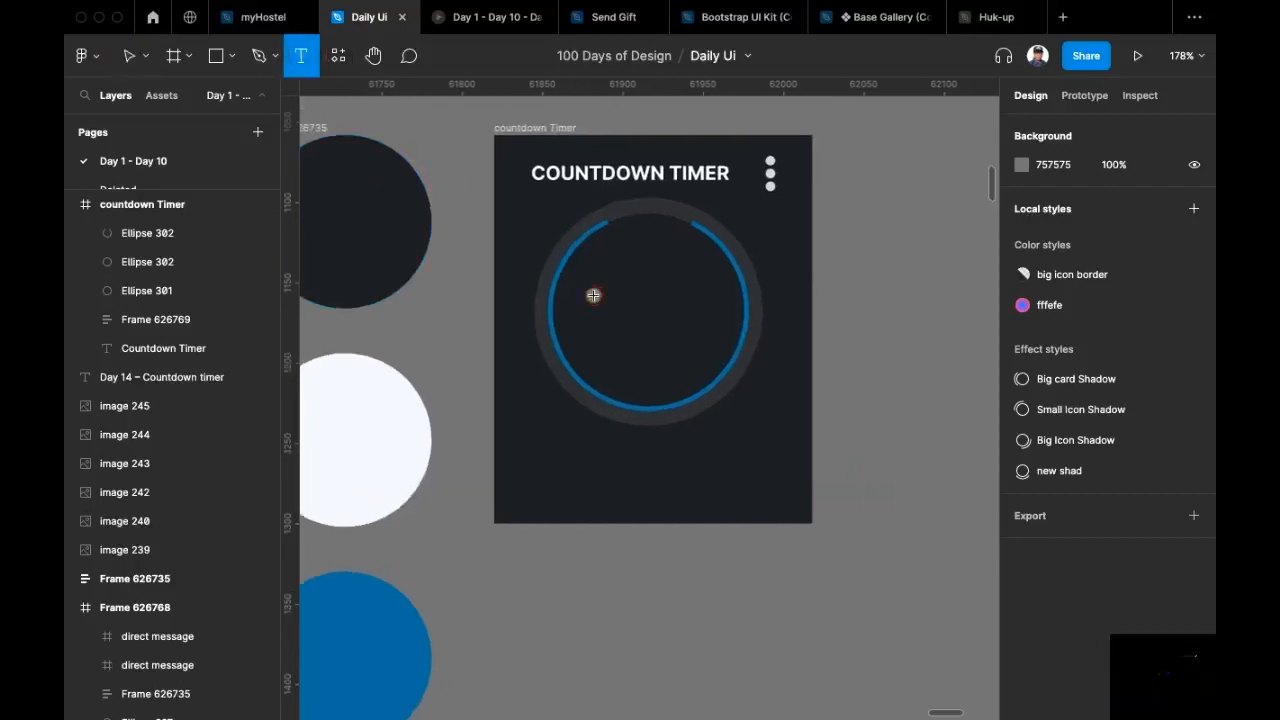
{"action": "left_click", "coordinate": [629, 317]}
{"action": "type", "text": "04"}
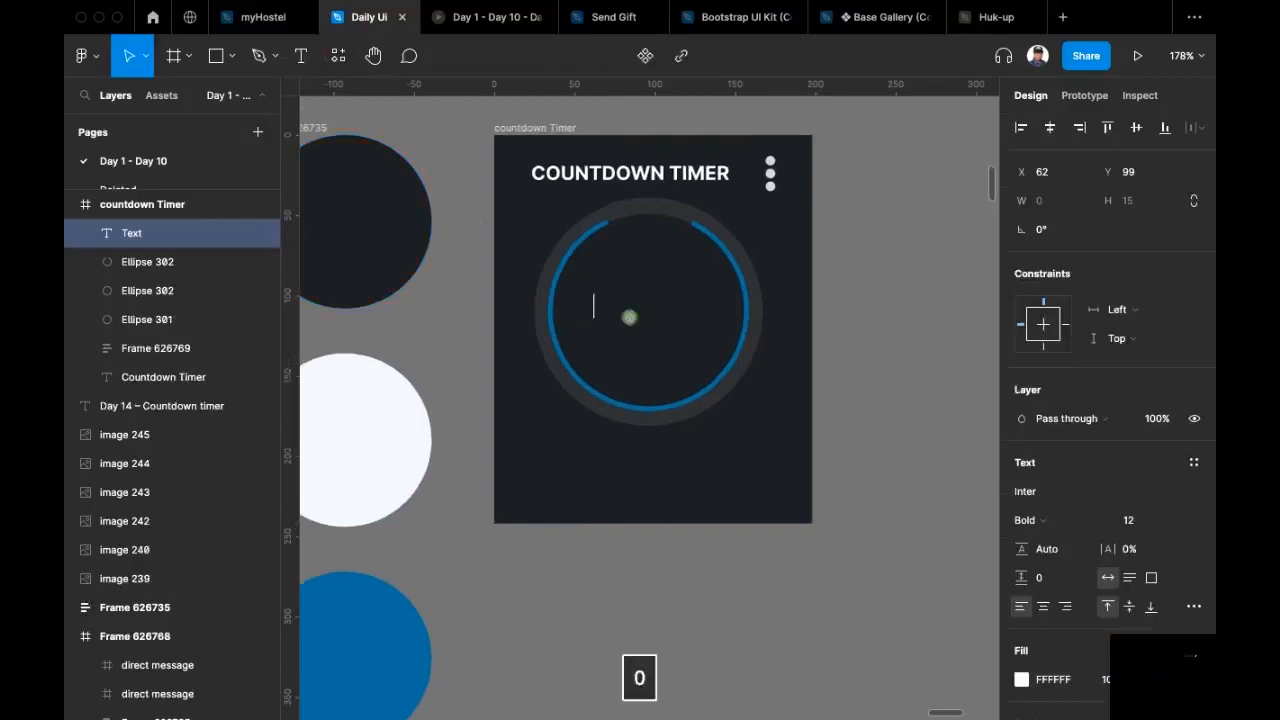
{"action": "left_click", "coordinate": [634, 312]}
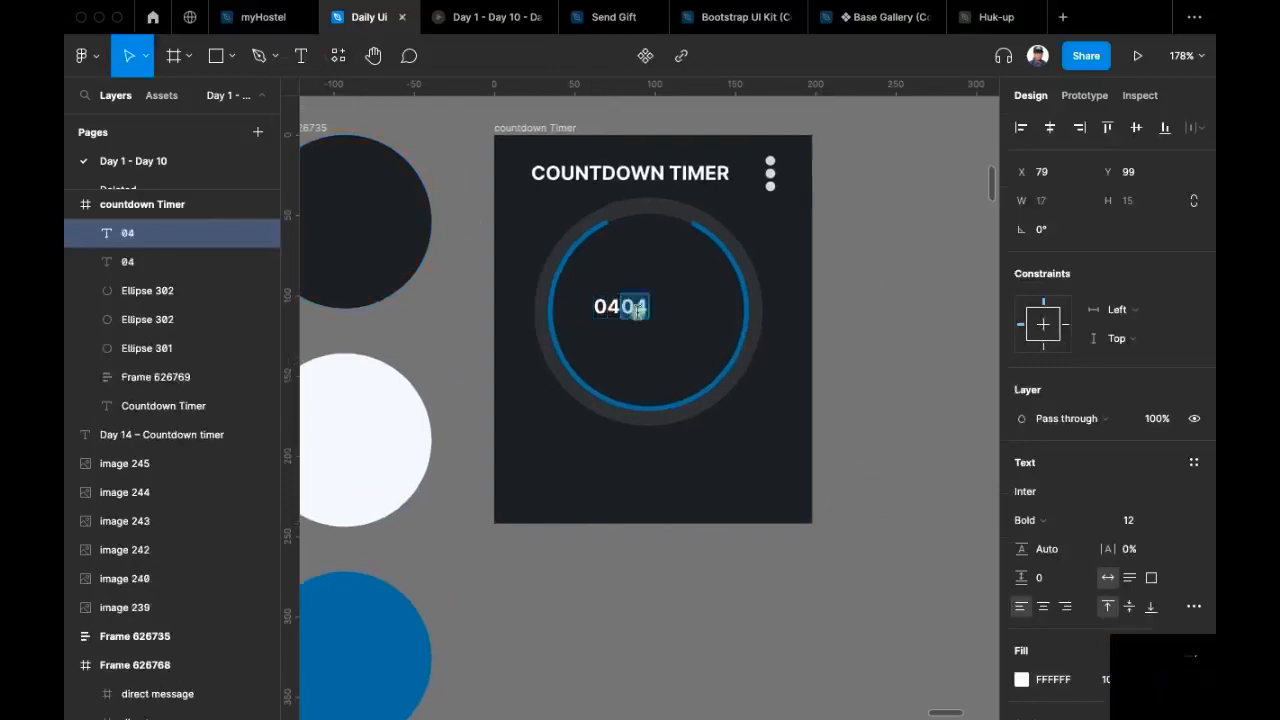
{"action": "type", "text": "L"}
{"action": "key", "text": "Return"}
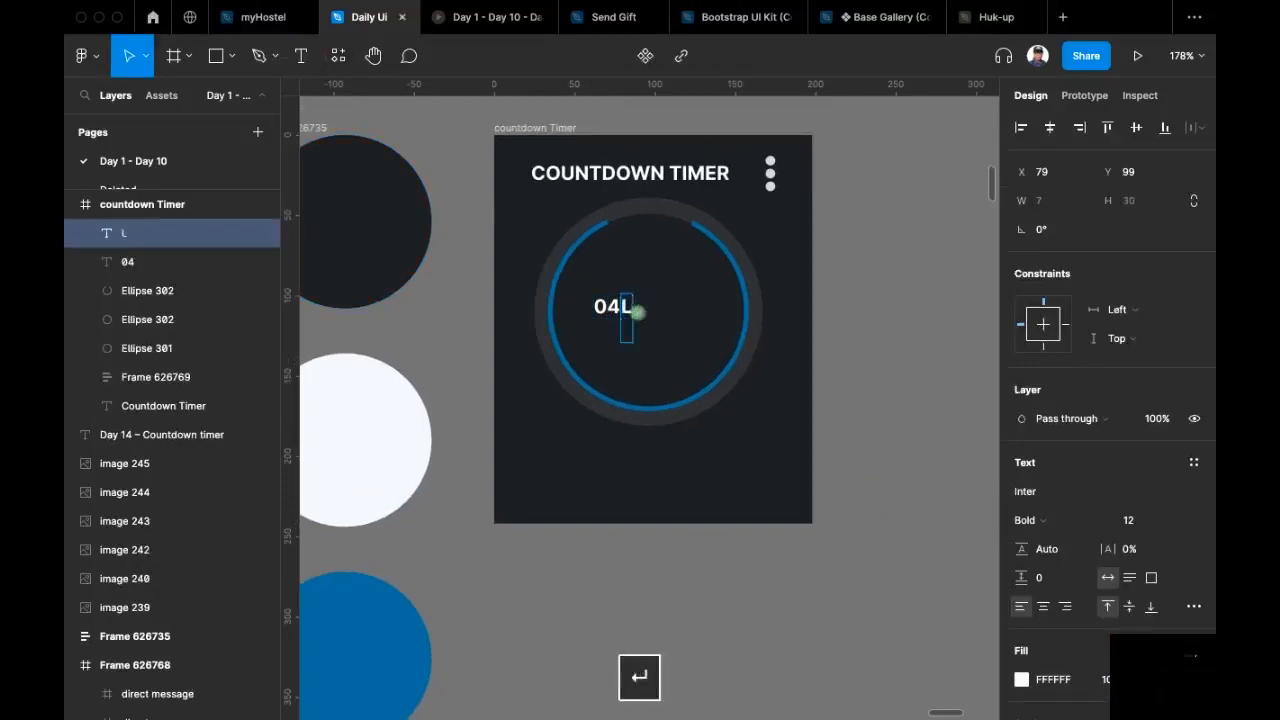
{"action": "key", "text": "BackSpace"}
{"action": "type", "text": ":"}
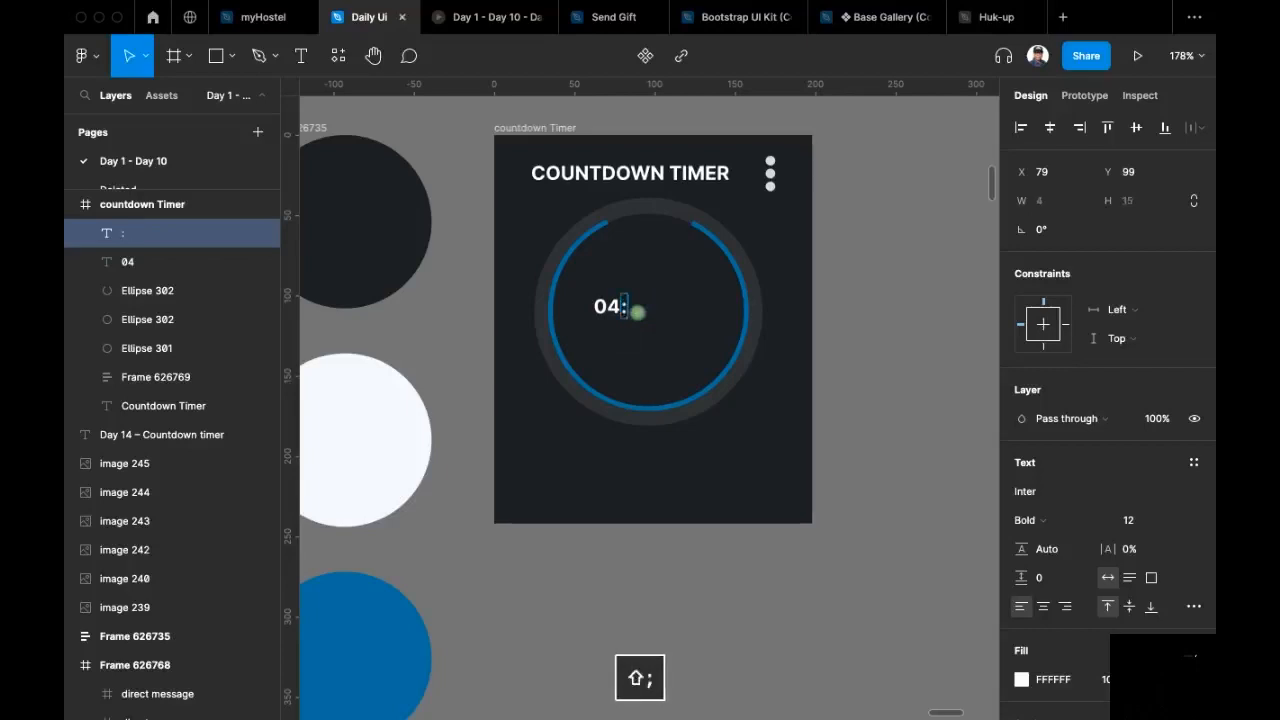
{"action": "key", "text": "Escape"}
Step: Duplicate the "04" and colon texts to their right and change the copied number to "43"
{"action": "left_click", "coordinate": [612, 305], "text": "shift"}
{"action": "left_click_drag", "start_coordinate": [617, 312], "coordinate": [668, 310]}
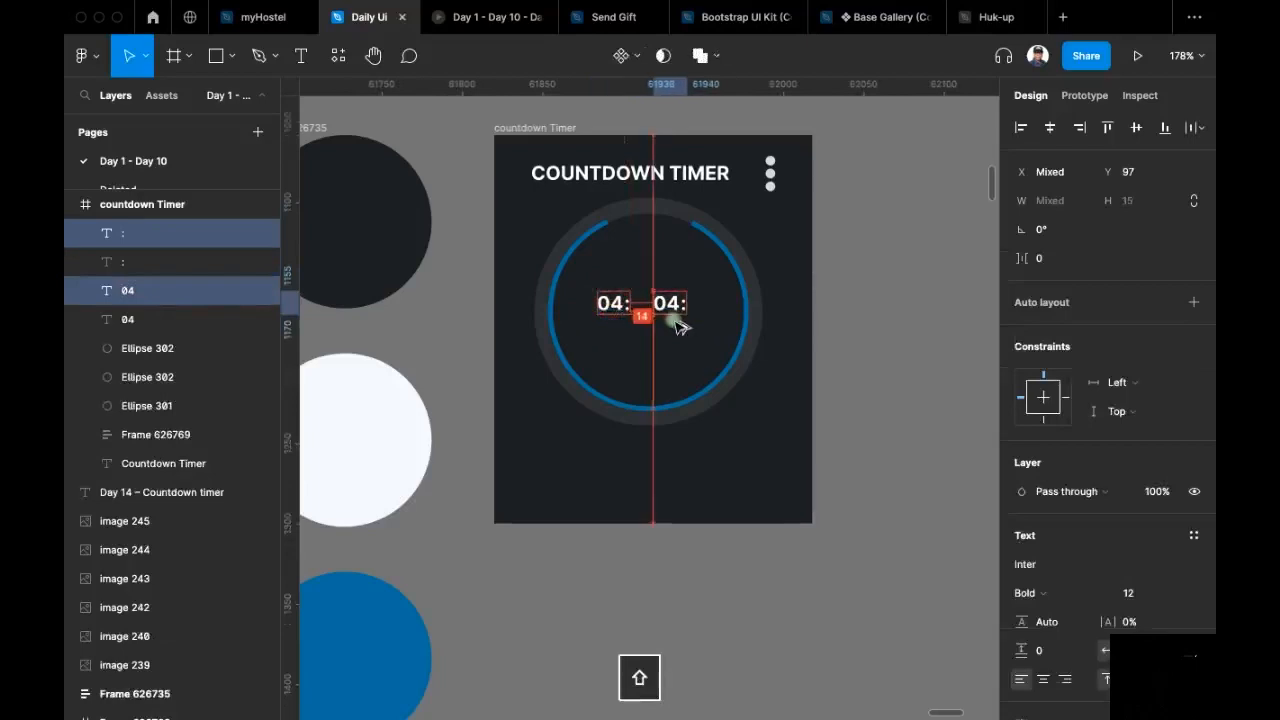
{"action": "left_click", "coordinate": [665, 302]}
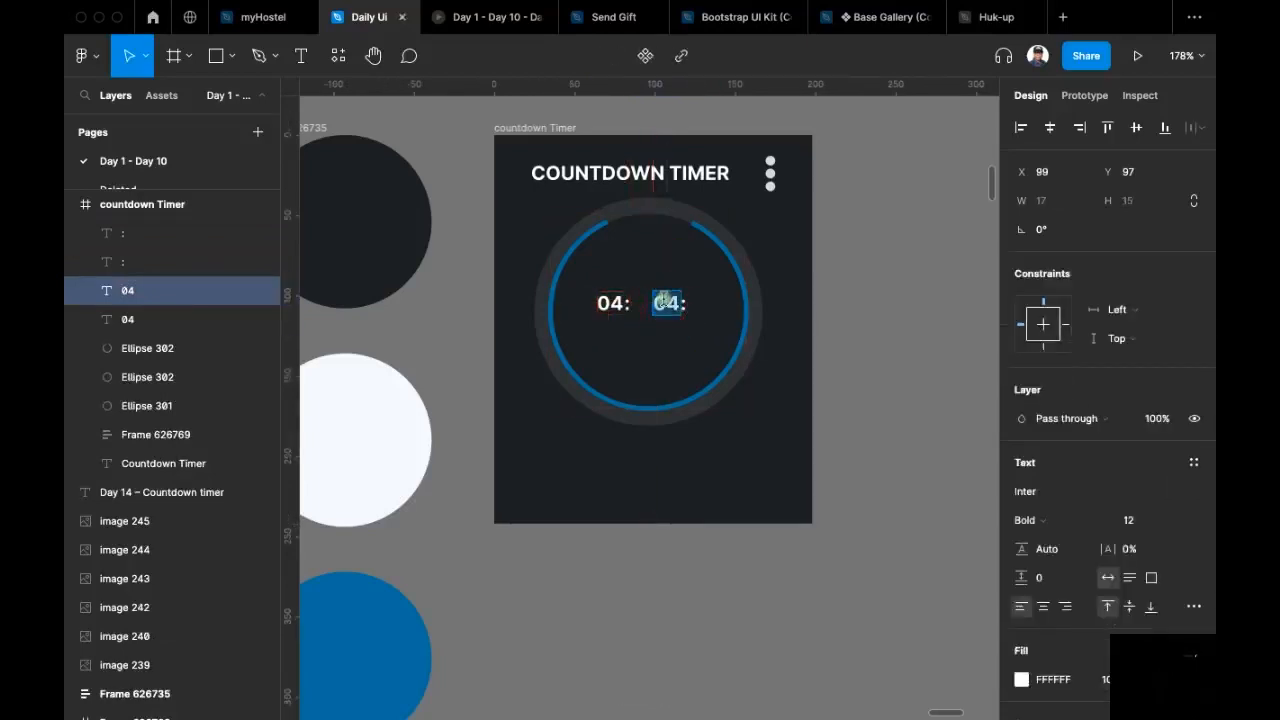
{"action": "type", "text": "43"}
{"action": "key", "text": "Escape"}
Step: Delete the extra colon after the "43" text
{"action": "left_click", "coordinate": [695, 300]}
{"action": "left_click", "coordinate": [690, 312], "text": "super"}
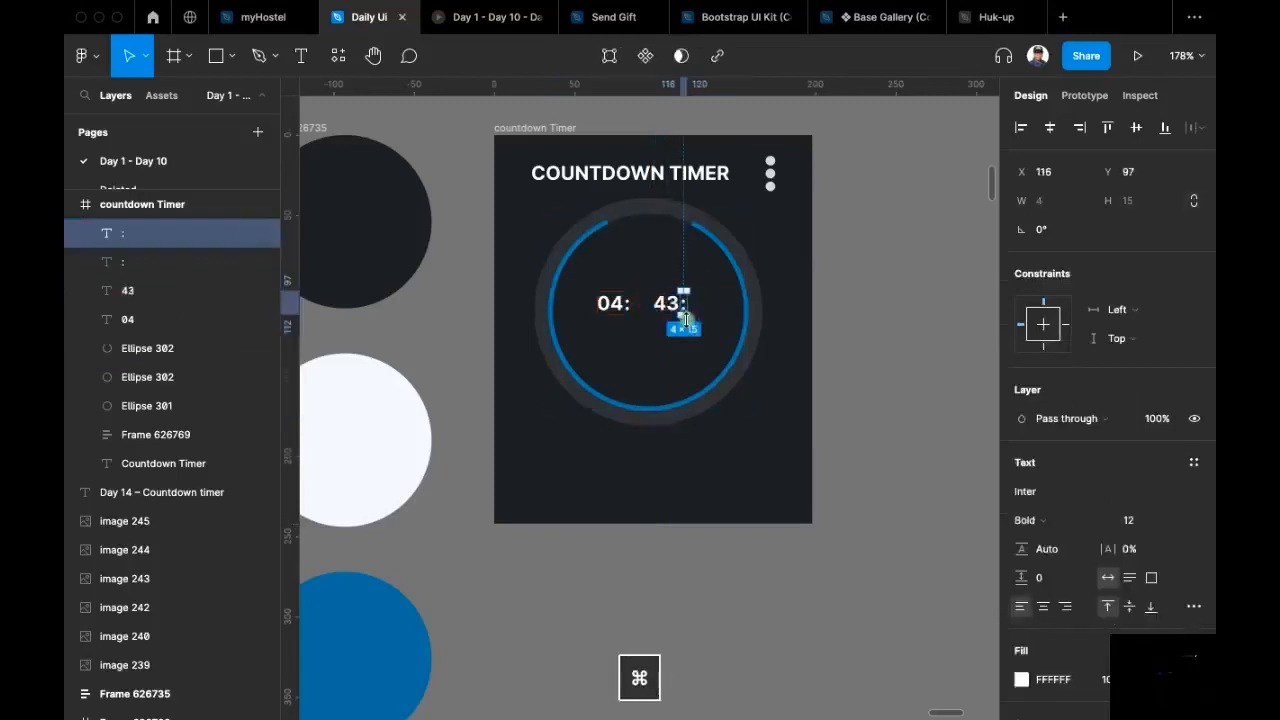
{"action": "key", "text": "BackSpace"}
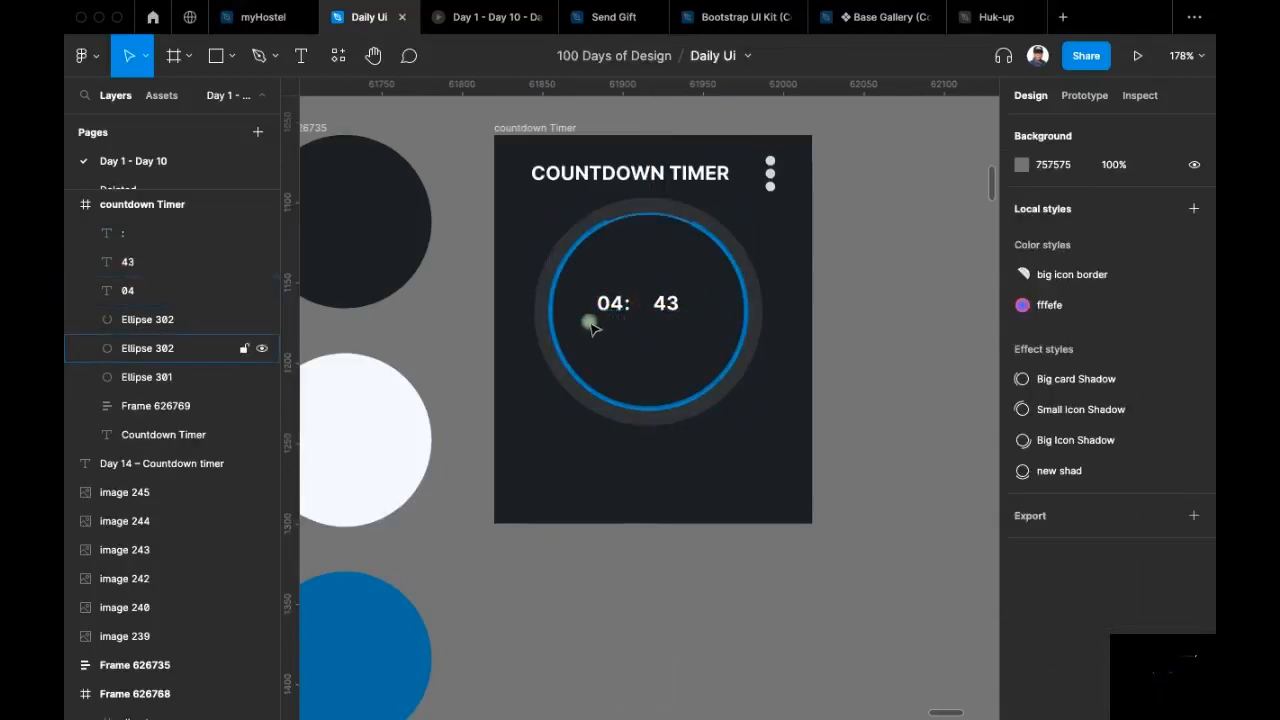
Step: Set the font size of the "04", colon and "43" texts in the dial to 24
{"action": "scroll", "coordinate": [590, 327], "scroll_direction": "up", "scroll_amount": 5}
{"action": "left_click", "coordinate": [620, 290]}
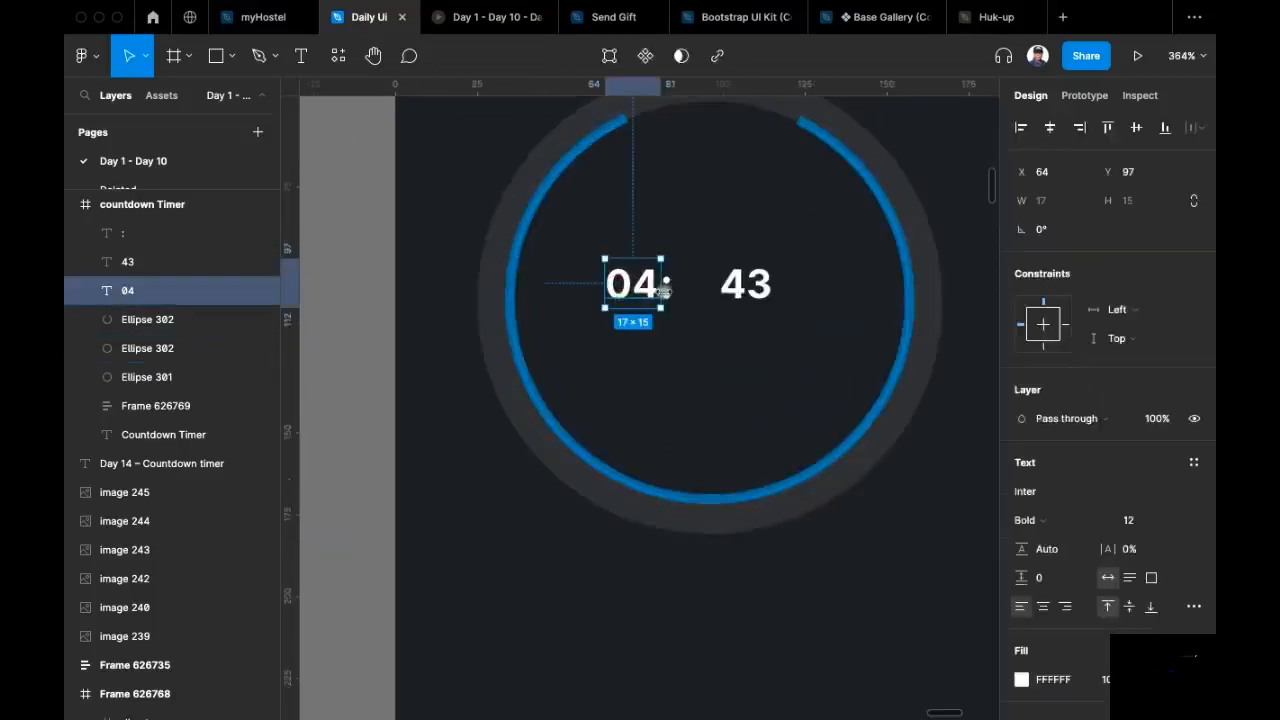
{"action": "left_click_drag", "start_coordinate": [801, 262], "coordinate": [622, 316]}
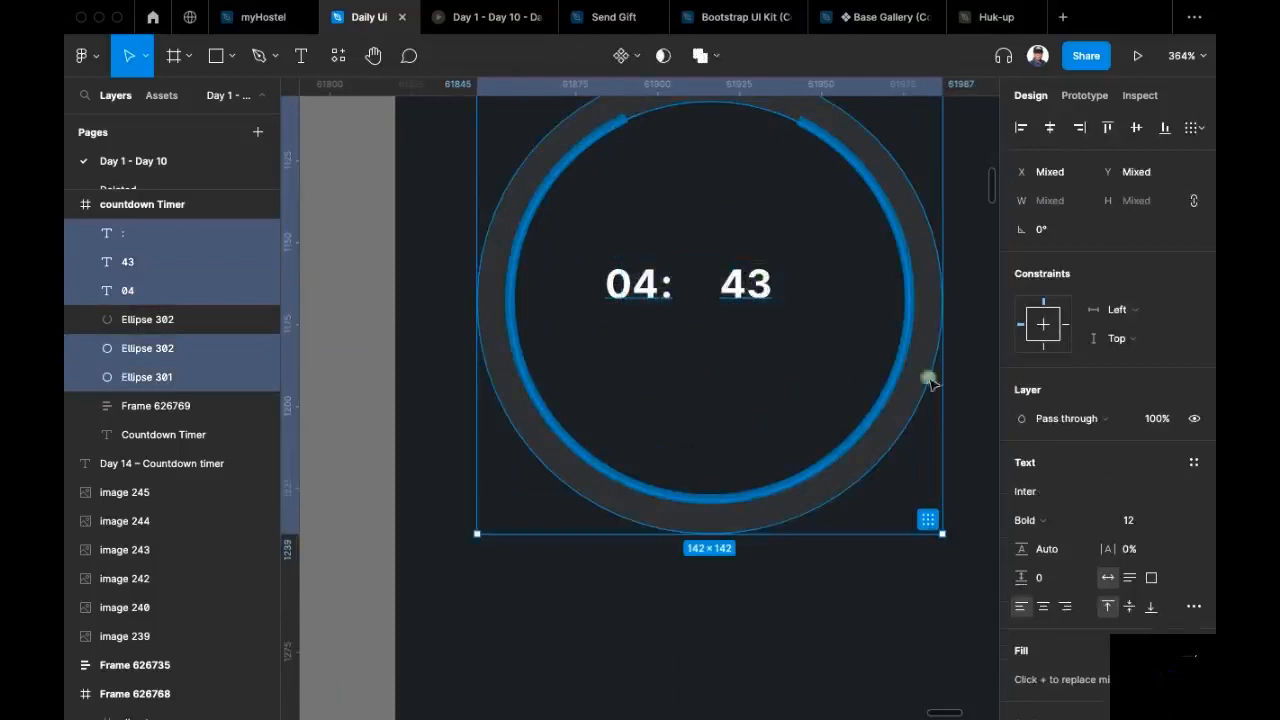
{"action": "left_click", "coordinate": [1178, 520]}
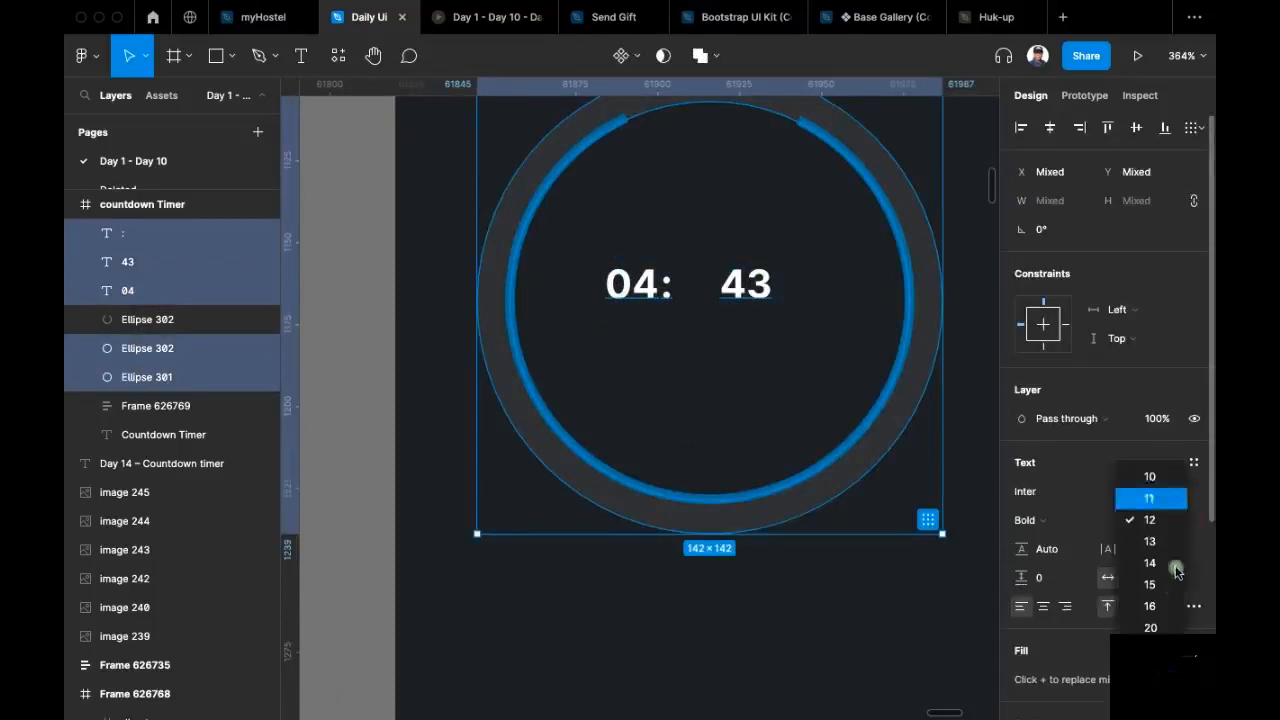
{"action": "left_click", "coordinate": [1150, 649]}
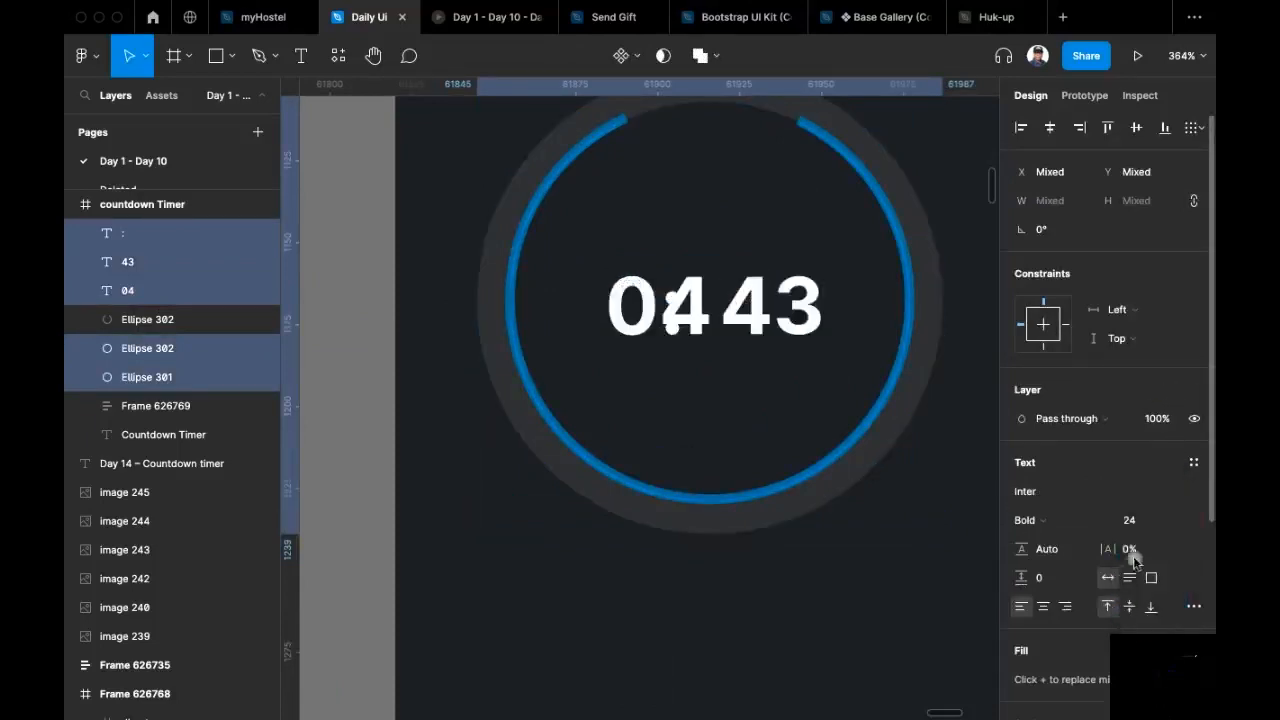
Step: Move "04" clear of the colon, and combine the three time texts in a horizontal auto layout positioned inside the dial
{"action": "left_click", "coordinate": [649, 338]}
{"action": "left_click_drag", "start_coordinate": [700, 320], "coordinate": [637, 320]}
{"action": "left_click", "coordinate": [672, 312], "text": "shift"}
{"action": "left_click", "coordinate": [784, 306], "text": "shift"}
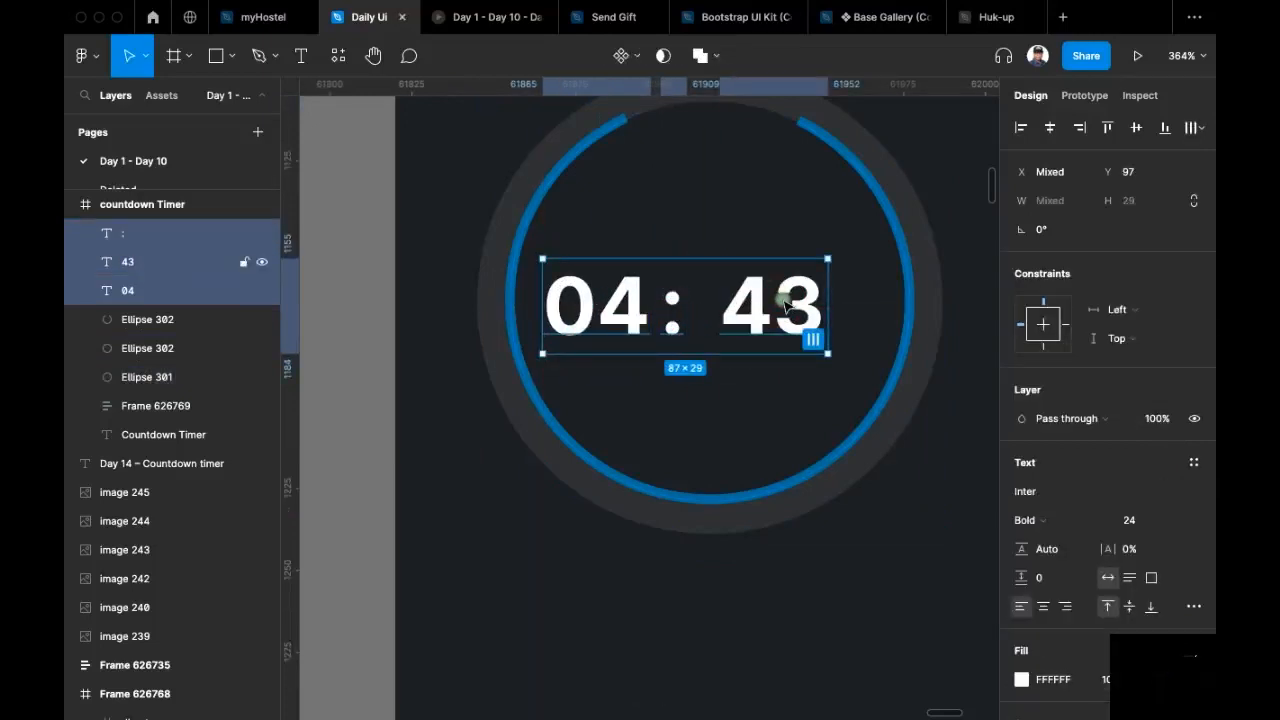
{"action": "key", "text": "shift+a"}
{"action": "mouse_move", "coordinate": [757, 316]}
{"action": "left_mouse_down"}
{"action": "mouse_move", "coordinate": [771, 288]}
{"action": "mouse_move", "coordinate": [774, 303]}
{"action": "left_mouse_up"}
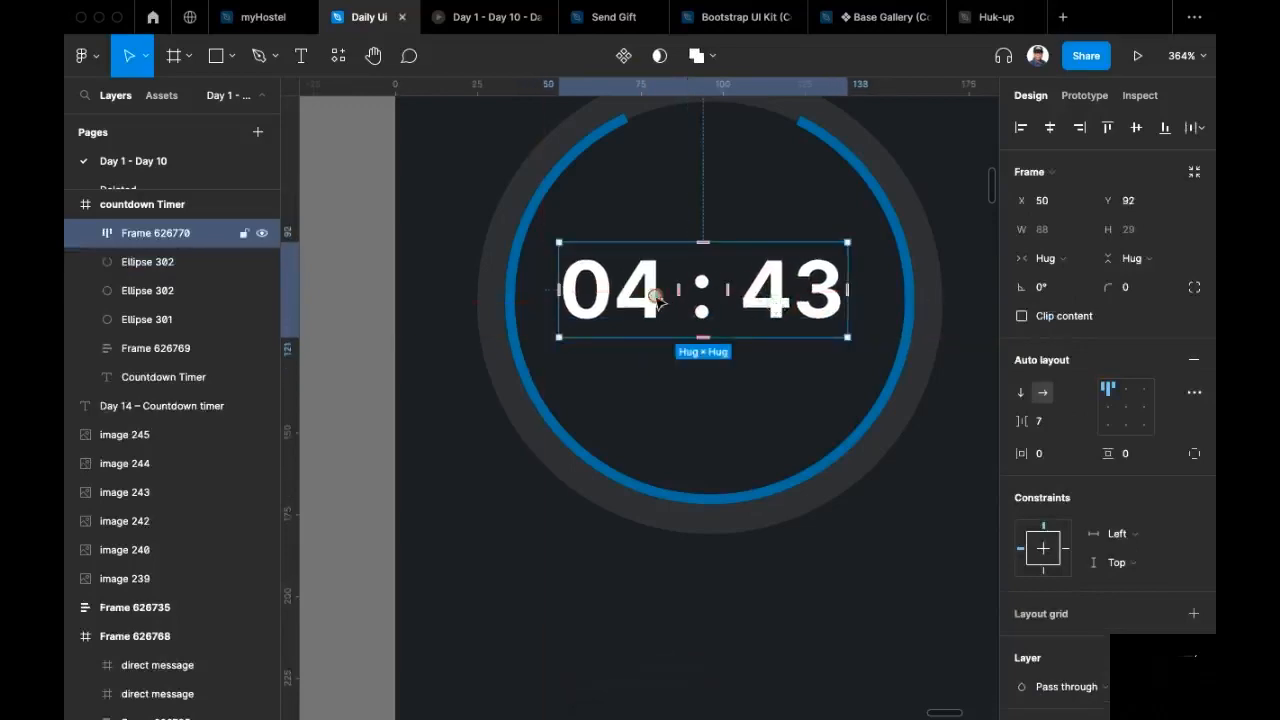
Step: Append the unit letters to the time so the texts read "04H" and "43M"
{"action": "double_click", "coordinate": [659, 300]}
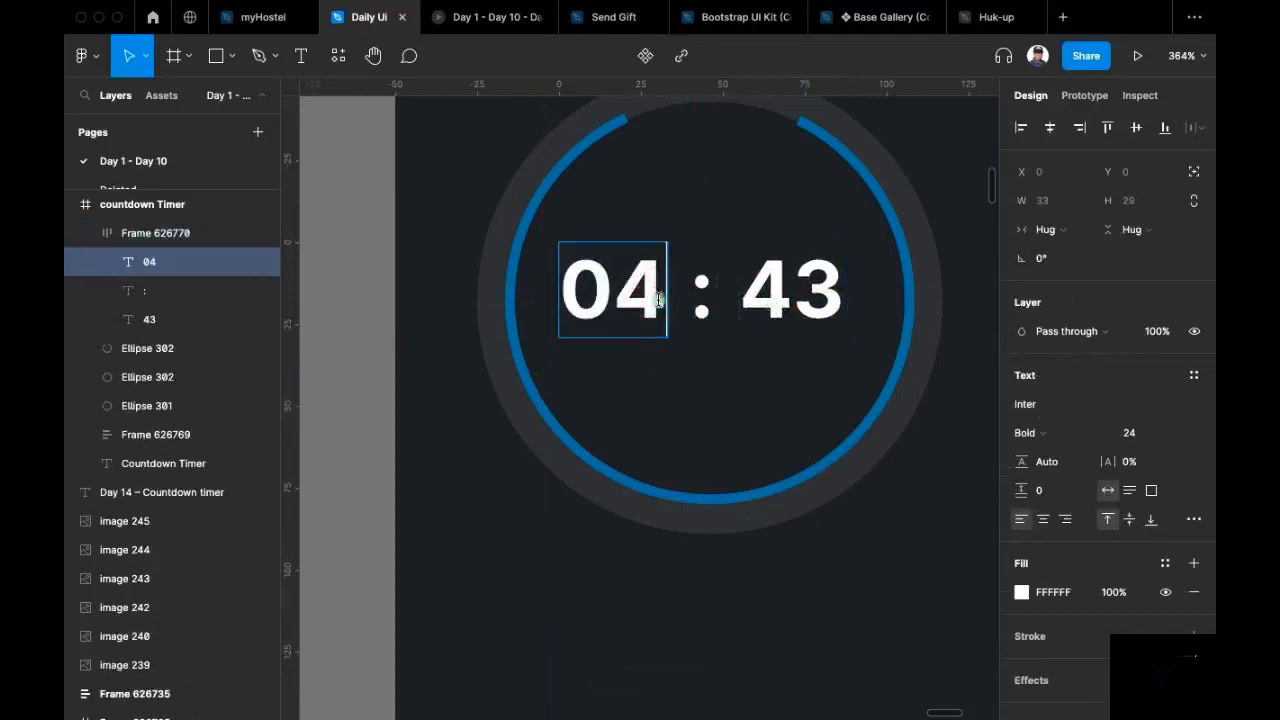
{"action": "type", "text": "H"}
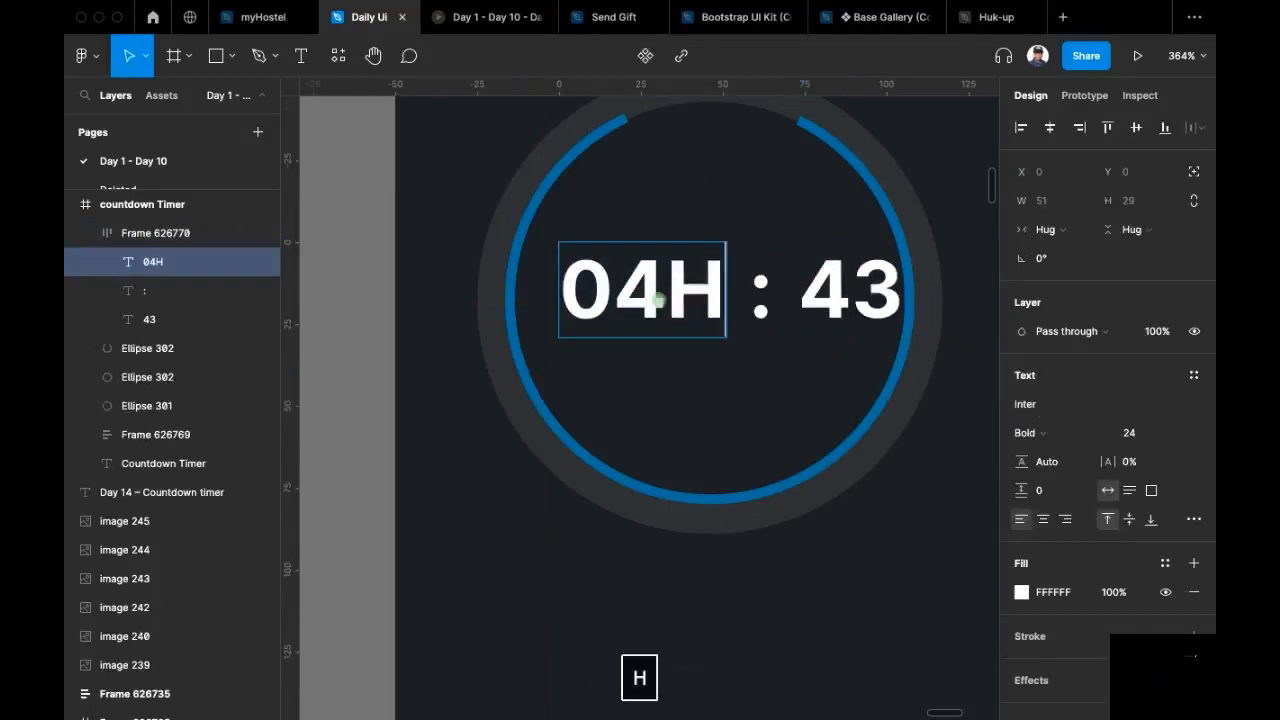
{"action": "left_click", "coordinate": [884, 283]}
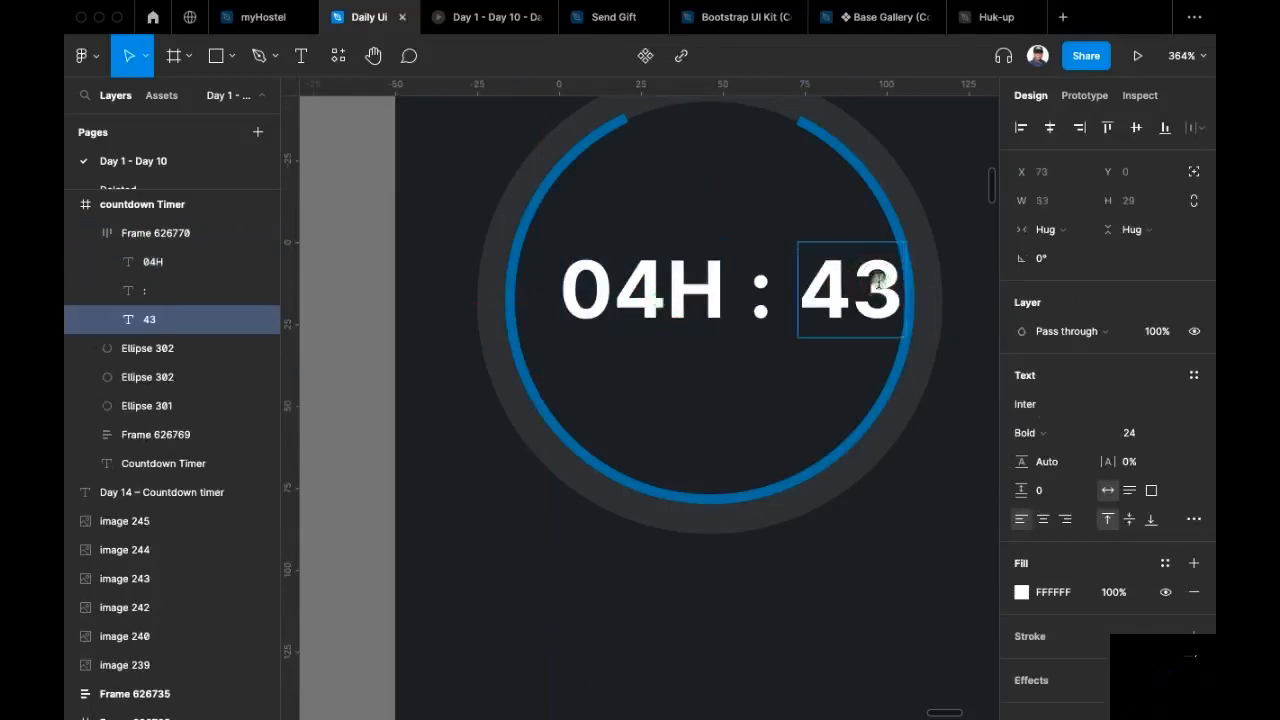
{"action": "type", "text": ","}
{"action": "key", "text": "BackSpace"}
{"action": "type", "text": "M"}
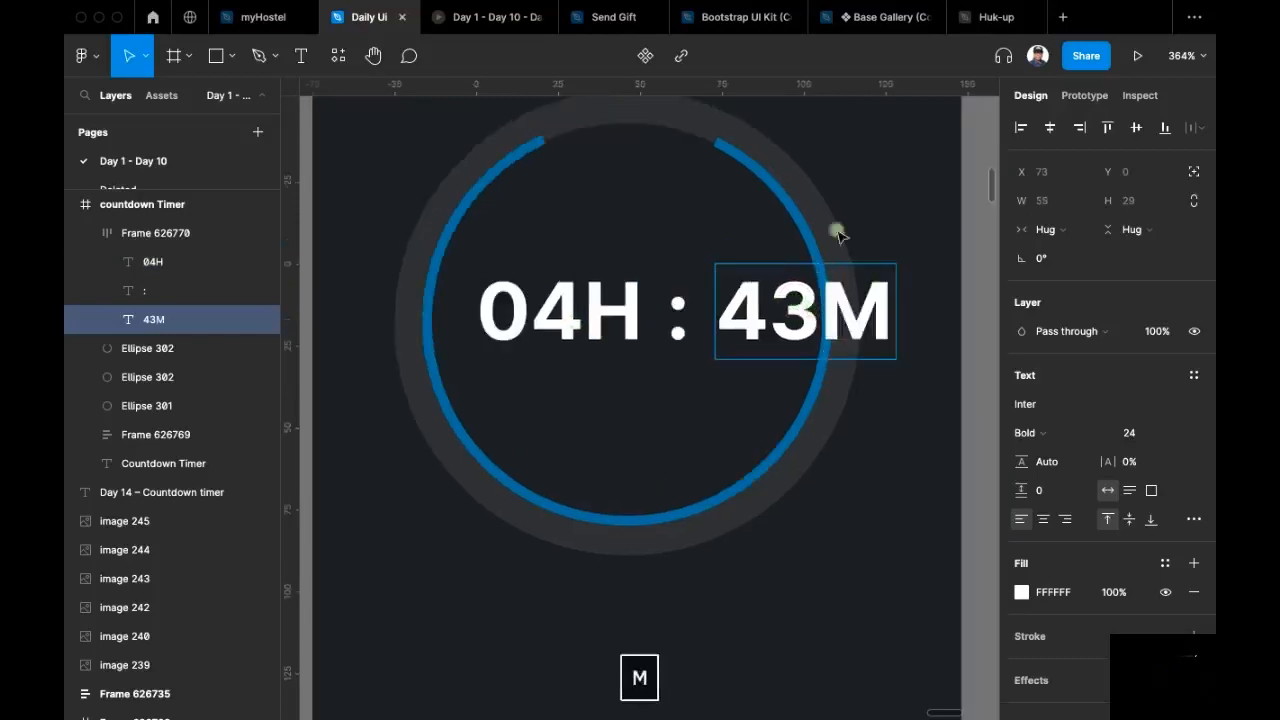
{"action": "key", "text": "Escape"}
{"action": "left_click", "coordinate": [876, 204]}
Step: Set only the letters "H" in "04H" and "M" in "43M" to Regular weight
{"action": "left_click", "coordinate": [728, 333]}
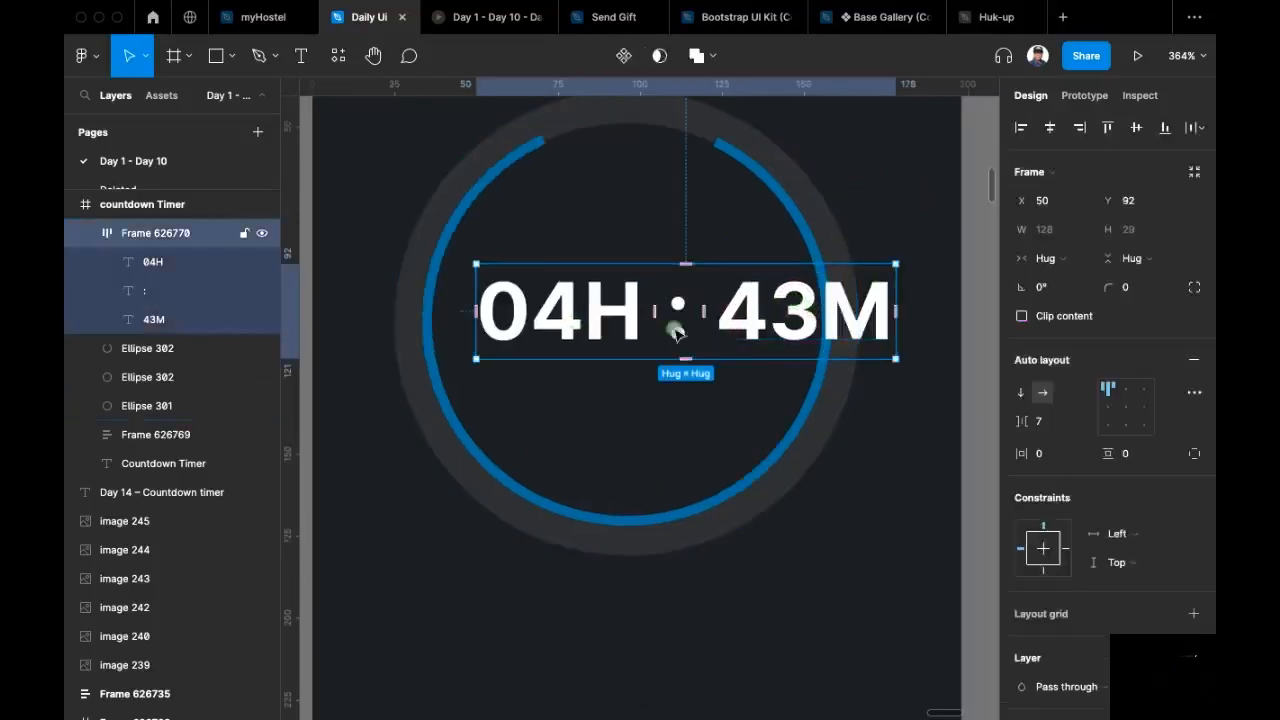
{"action": "left_click", "coordinate": [603, 337]}
{"action": "double_click", "coordinate": [600, 320]}
{"action": "left_click", "coordinate": [584, 314]}
{"action": "left_click_drag", "start_coordinate": [584, 314], "coordinate": [627, 317]}
{"action": "left_click", "coordinate": [1065, 437]}
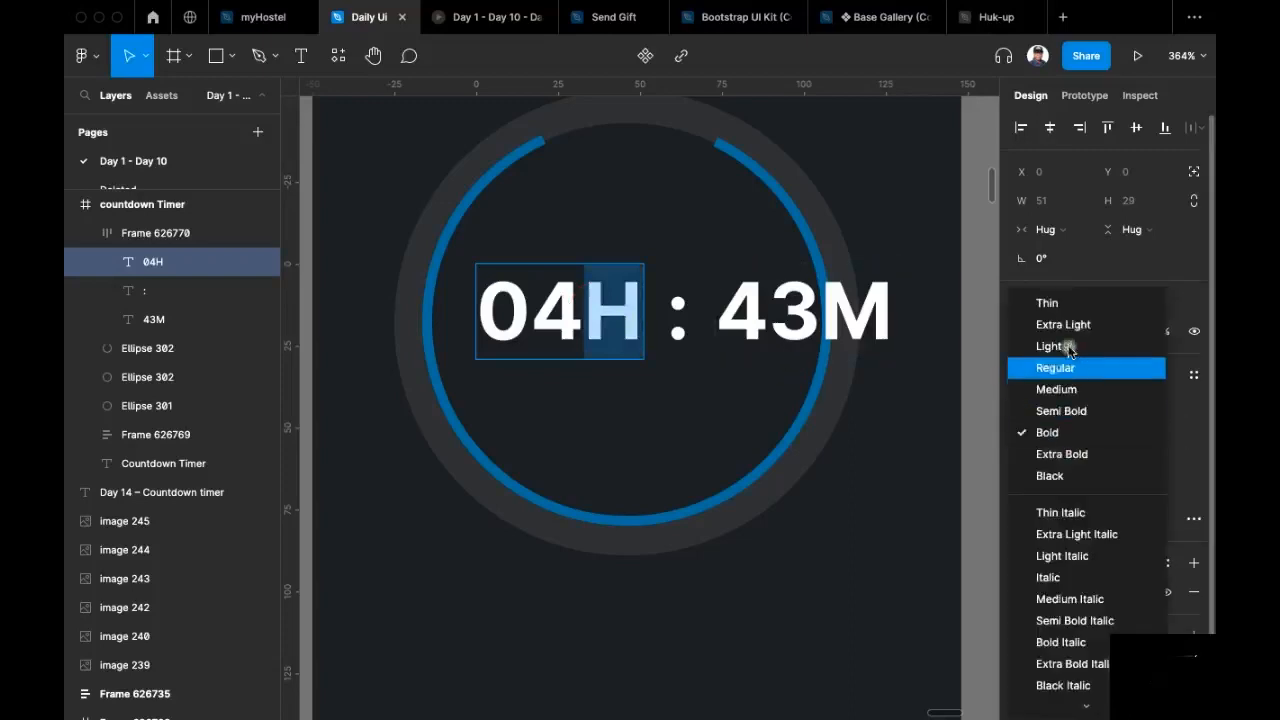
{"action": "left_click", "coordinate": [1066, 366]}
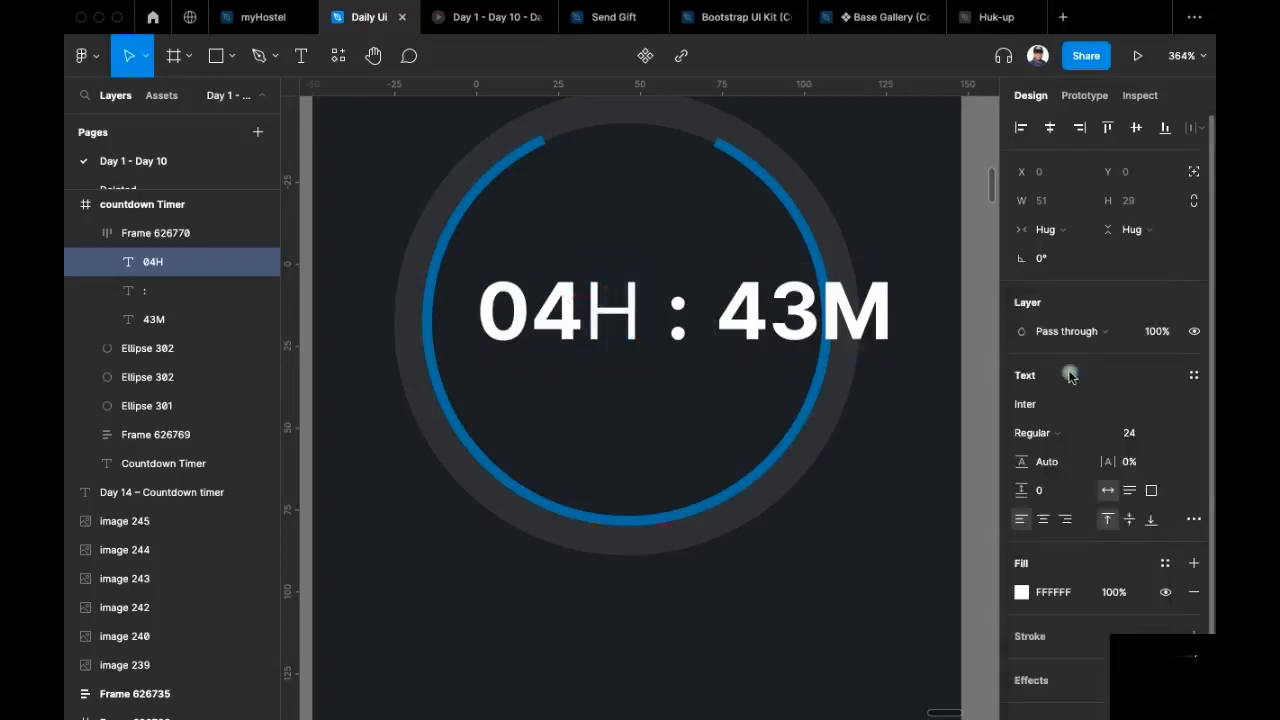
{"action": "left_click", "coordinate": [851, 313]}
{"action": "left_click_drag", "start_coordinate": [840, 306], "coordinate": [904, 316]}
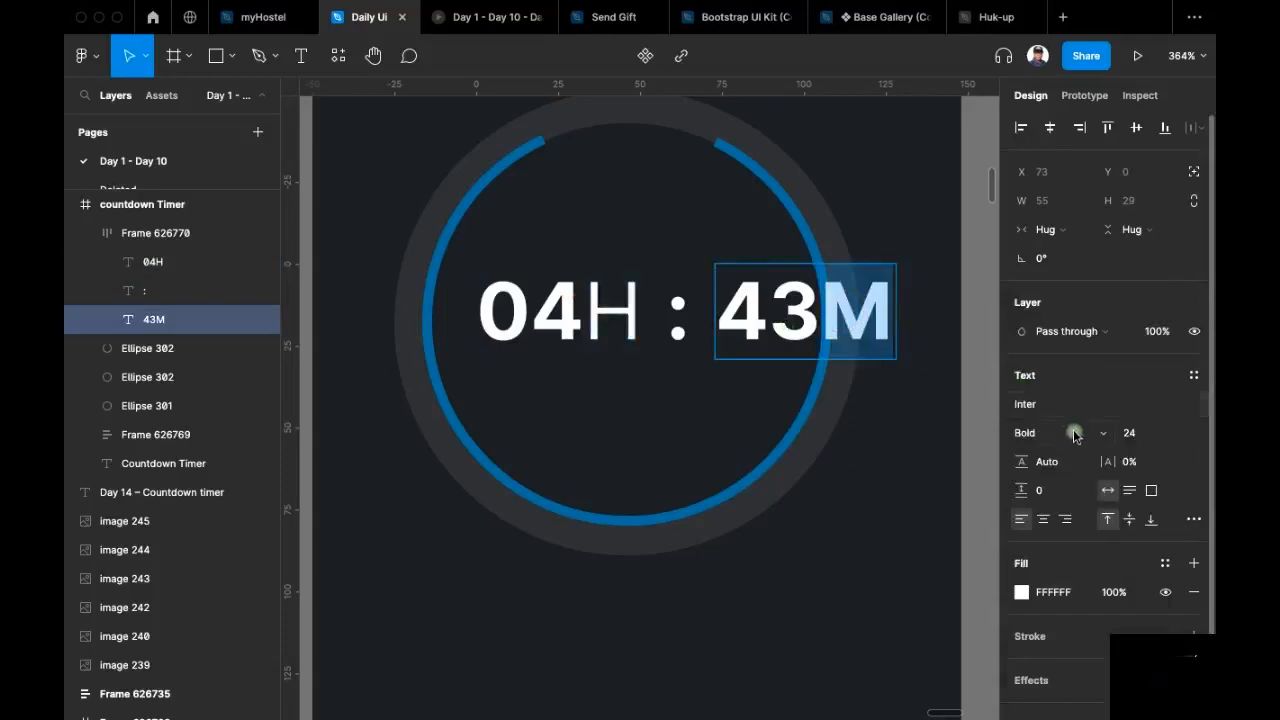
{"action": "left_click", "coordinate": [1096, 408]}
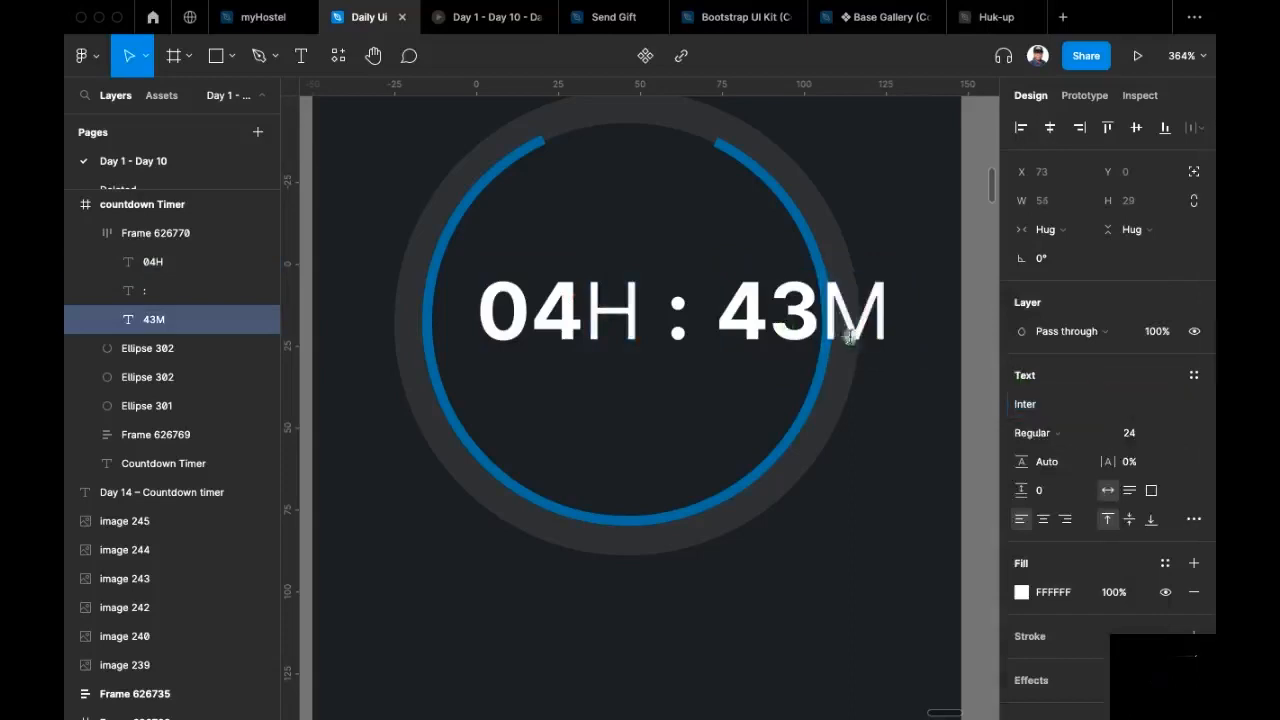
Step: Change the unit letters to lowercase "h" and "m", and reset the case setting of the three time texts to as typed
{"action": "left_click", "coordinate": [847, 328]}
{"action": "double_click", "coordinate": [847, 328]}
{"action": "left_click", "coordinate": [572, 320]}
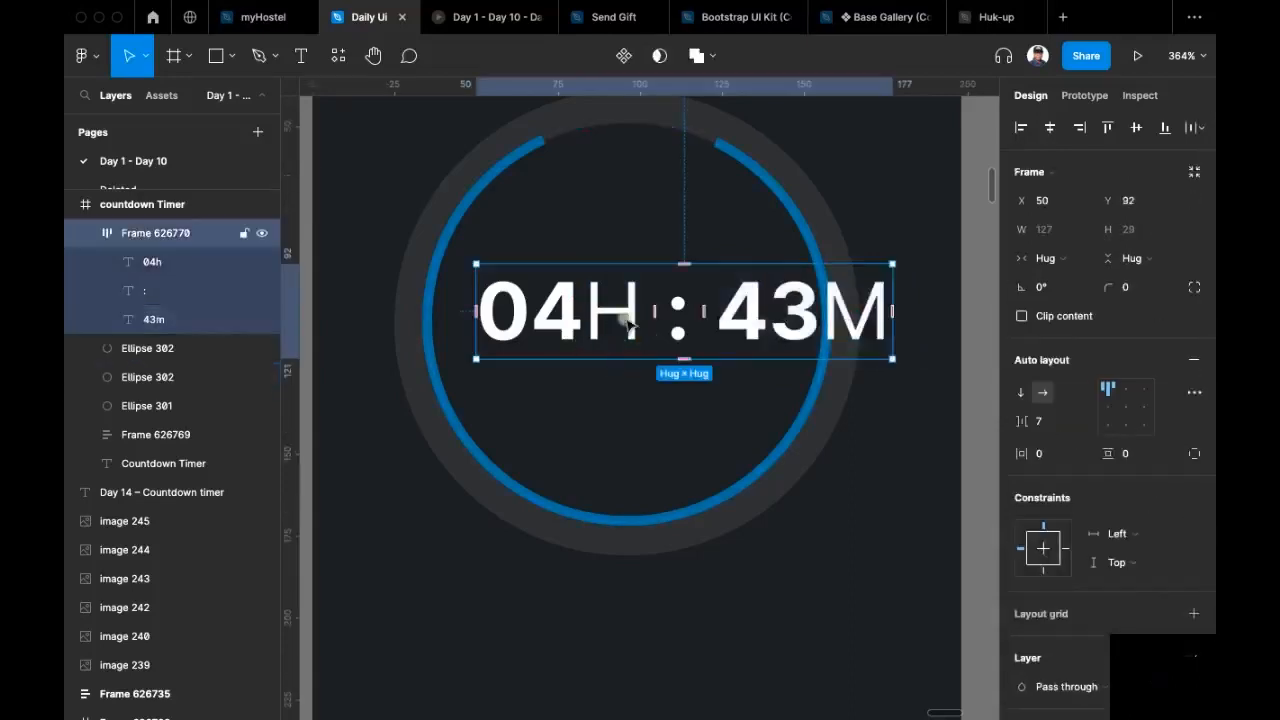
{"action": "scroll", "coordinate": [1163, 540], "scroll_direction": "down", "scroll_amount": 2}
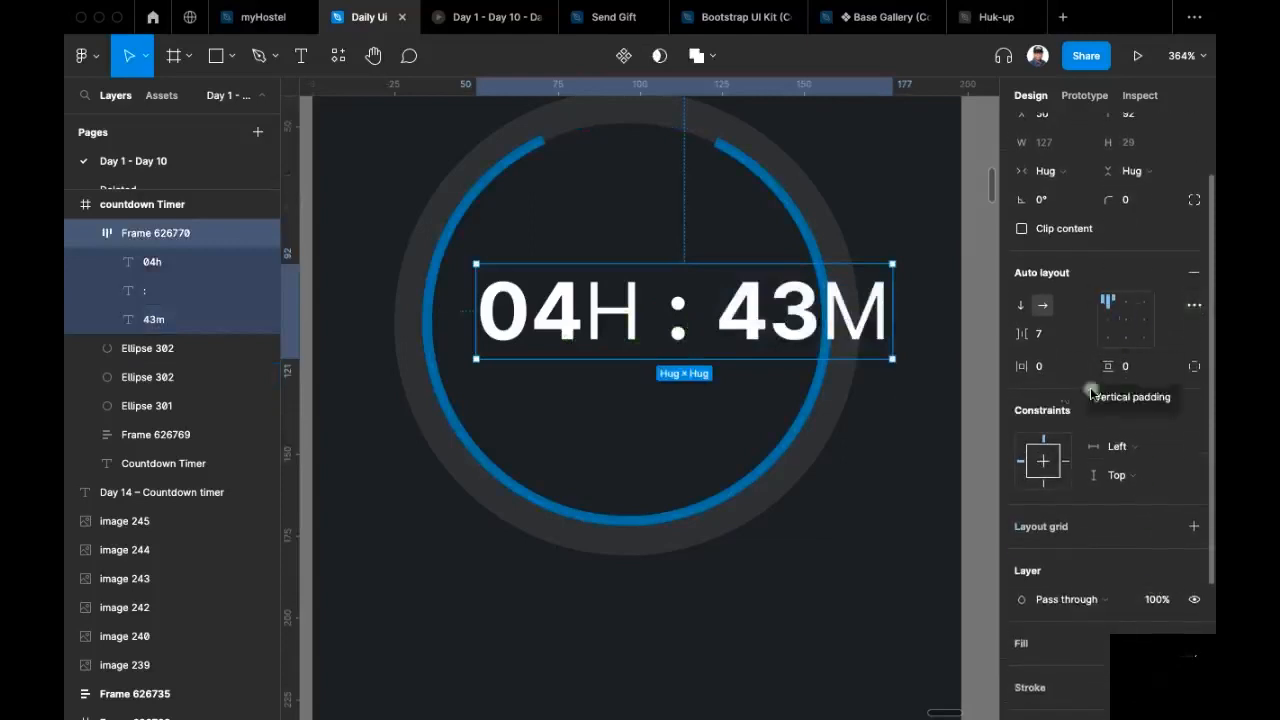
{"action": "scroll", "coordinate": [1171, 537], "scroll_direction": "down", "scroll_amount": 2}
{"action": "key", "text": "Return"}
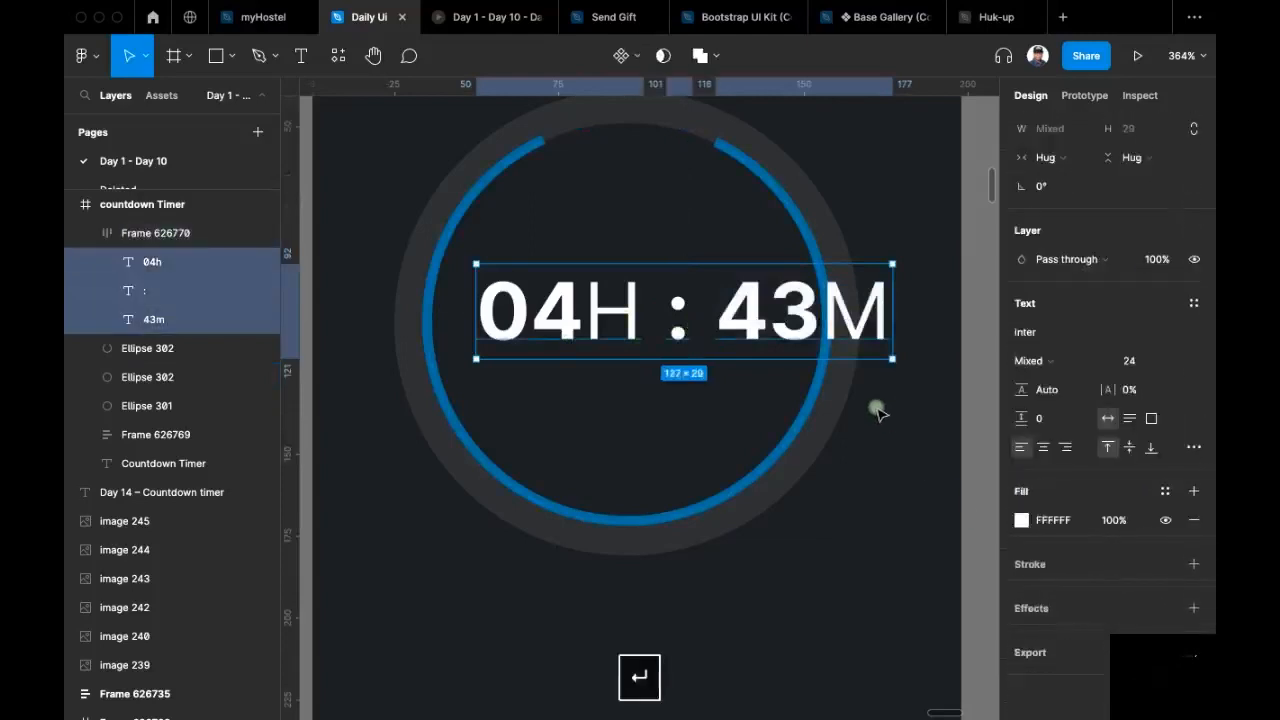
{"action": "left_click", "coordinate": [1193, 447]}
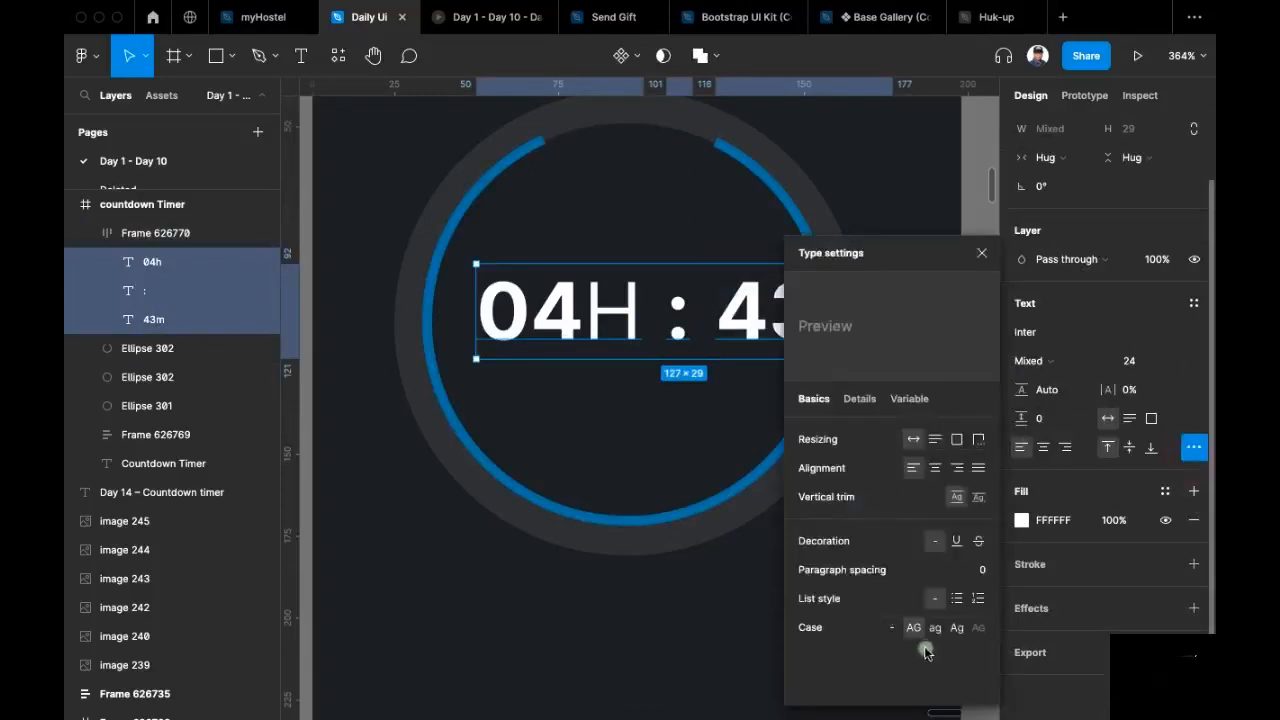
{"action": "left_click", "coordinate": [891, 627]}
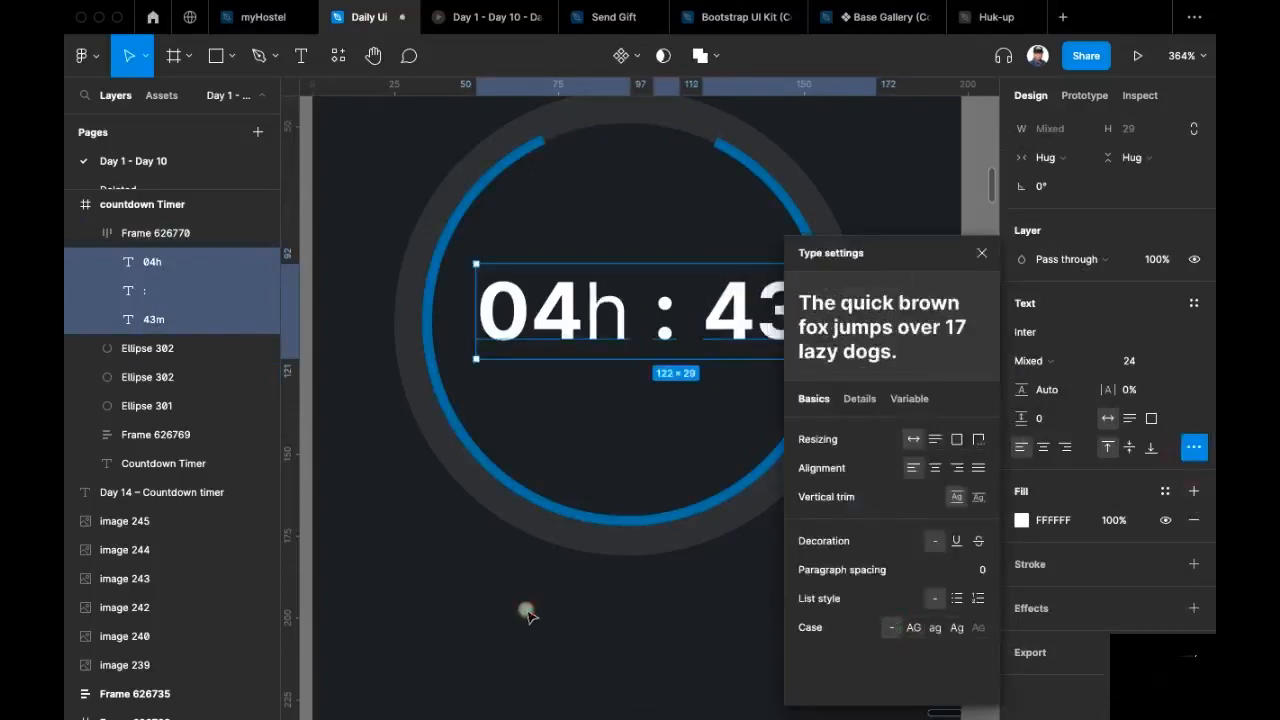
{"action": "left_click", "coordinate": [588, 616]}
{"action": "left_click_drag", "start_coordinate": [588, 616], "coordinate": [497, 632]}
Step: Set the auto layout spacing between the three time texts to 2 and center the row horizontally inside the dial
{"action": "left_click", "coordinate": [667, 321]}
{"action": "left_click_drag", "start_coordinate": [652, 327], "coordinate": [699, 327]}
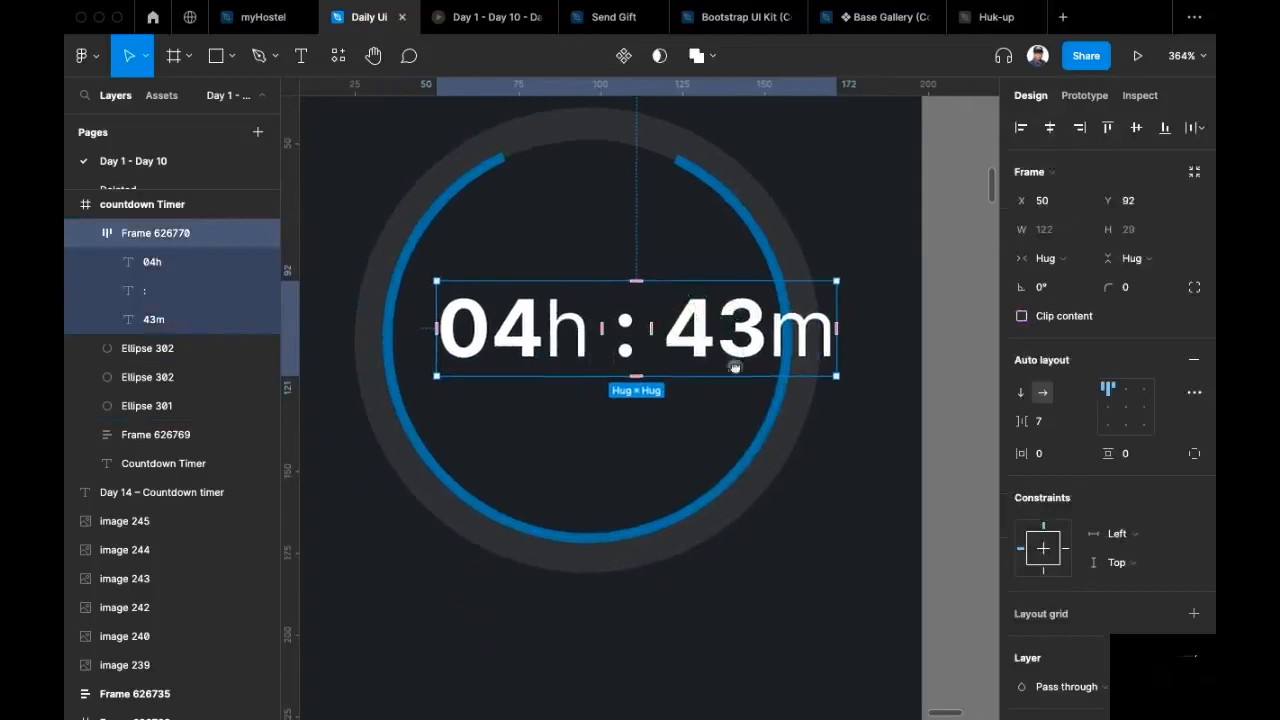
{"action": "left_click", "coordinate": [1047, 430]}
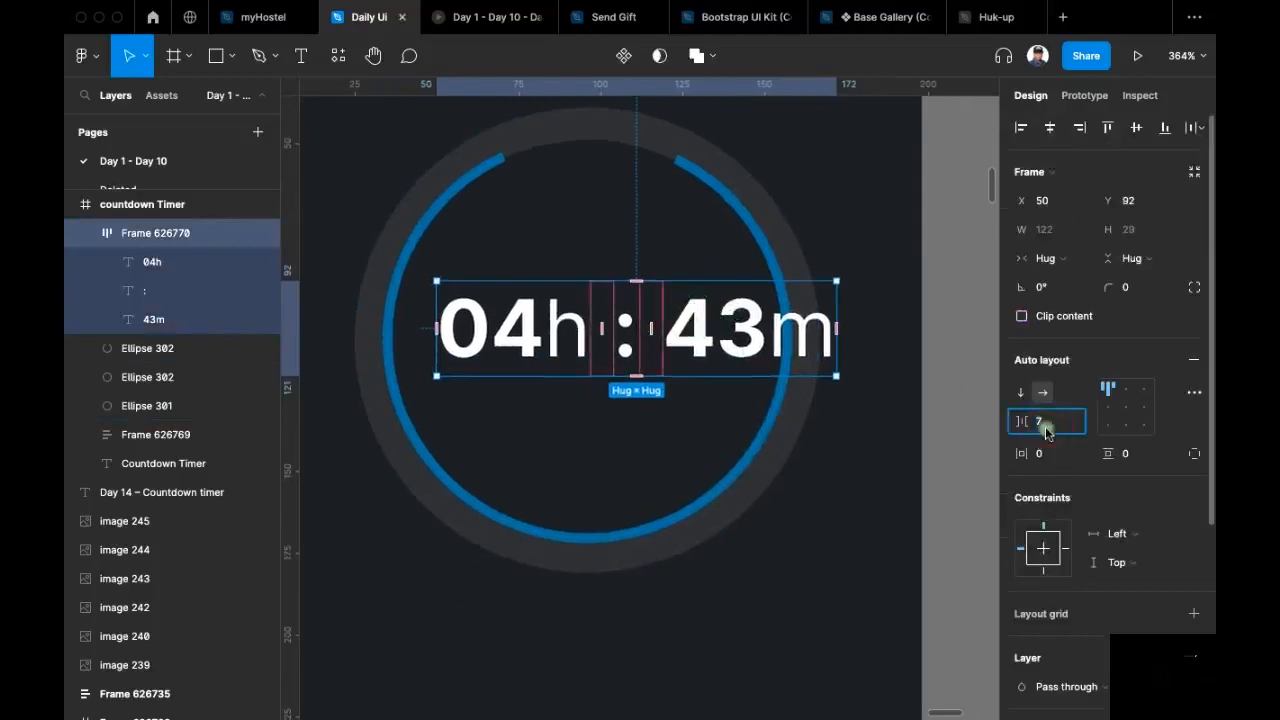
{"action": "type", "text": "2"}
{"action": "key", "text": "Return"}
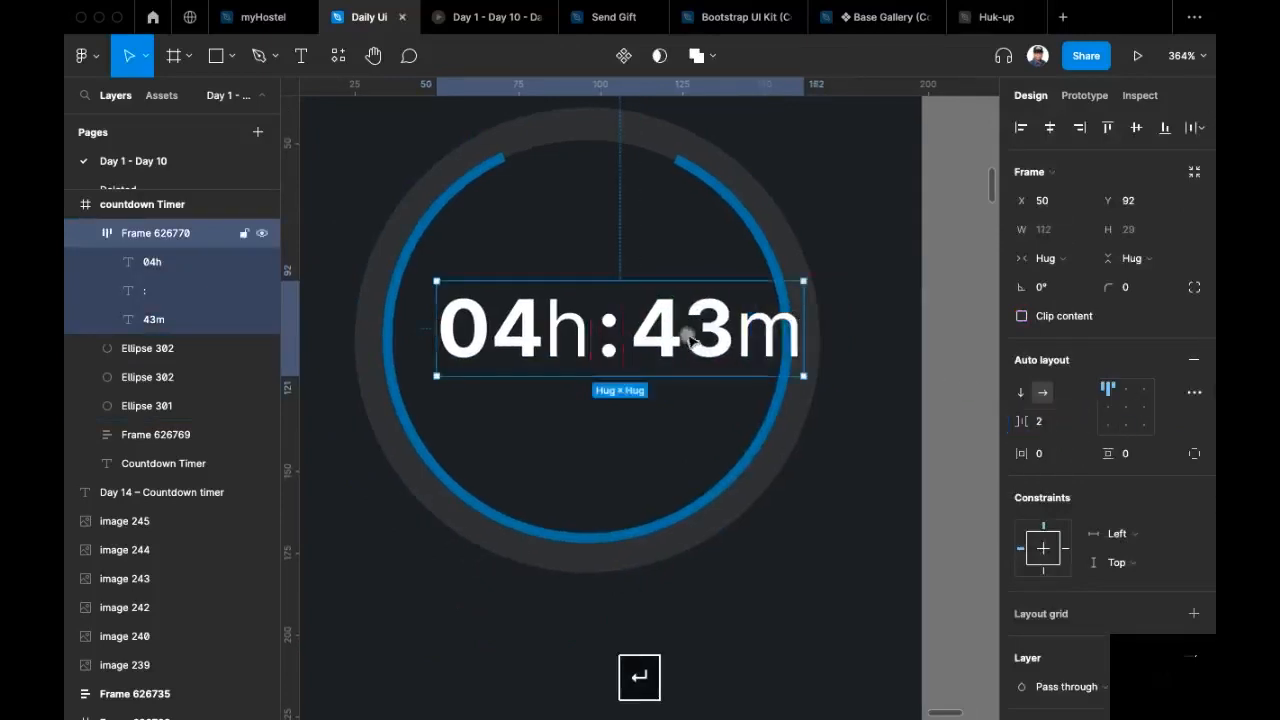
{"action": "left_click_drag", "start_coordinate": [710, 338], "coordinate": [680, 338]}
{"action": "left_click", "coordinate": [680, 249]}
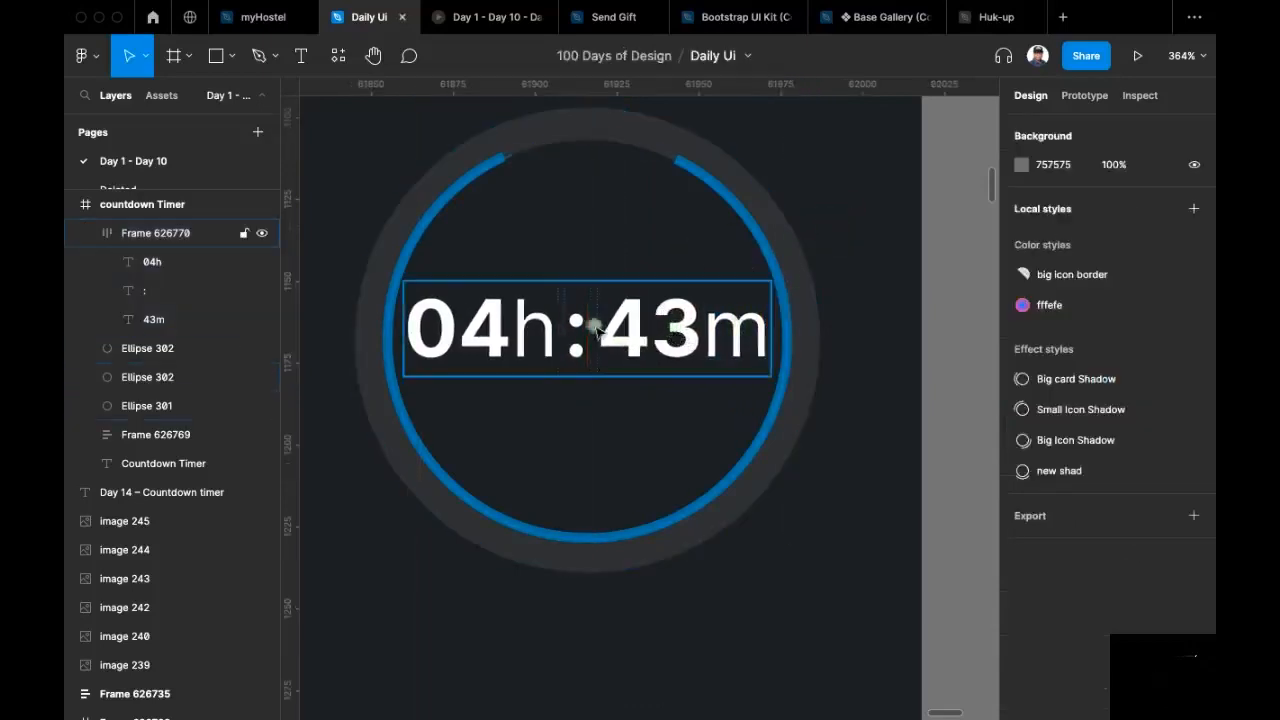
Step: Duplicate the "43m" text below the time row and change the copy's unit letter to "s"
{"action": "left_click", "coordinate": [708, 340], "text": "super"}
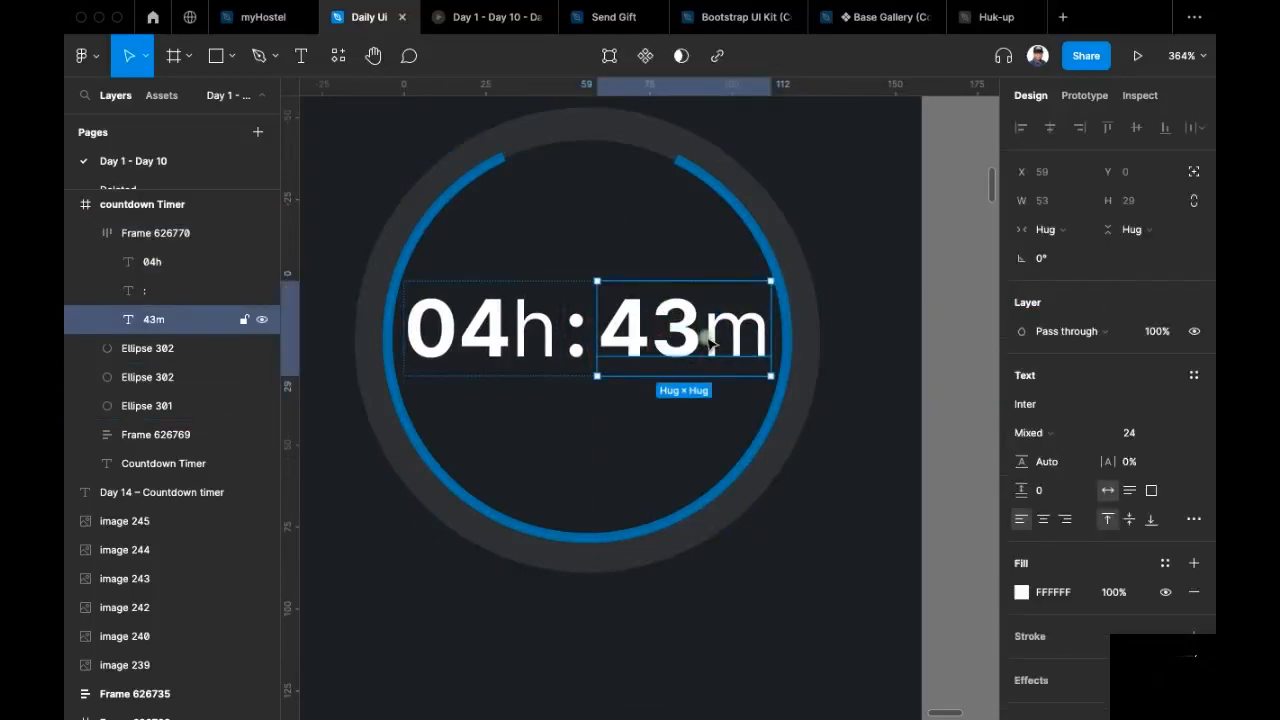
{"action": "left_click_drag", "start_coordinate": [712, 343], "coordinate": [636, 432]}
{"action": "double_click", "coordinate": [636, 432]}
{"action": "left_click", "coordinate": [622, 425]}
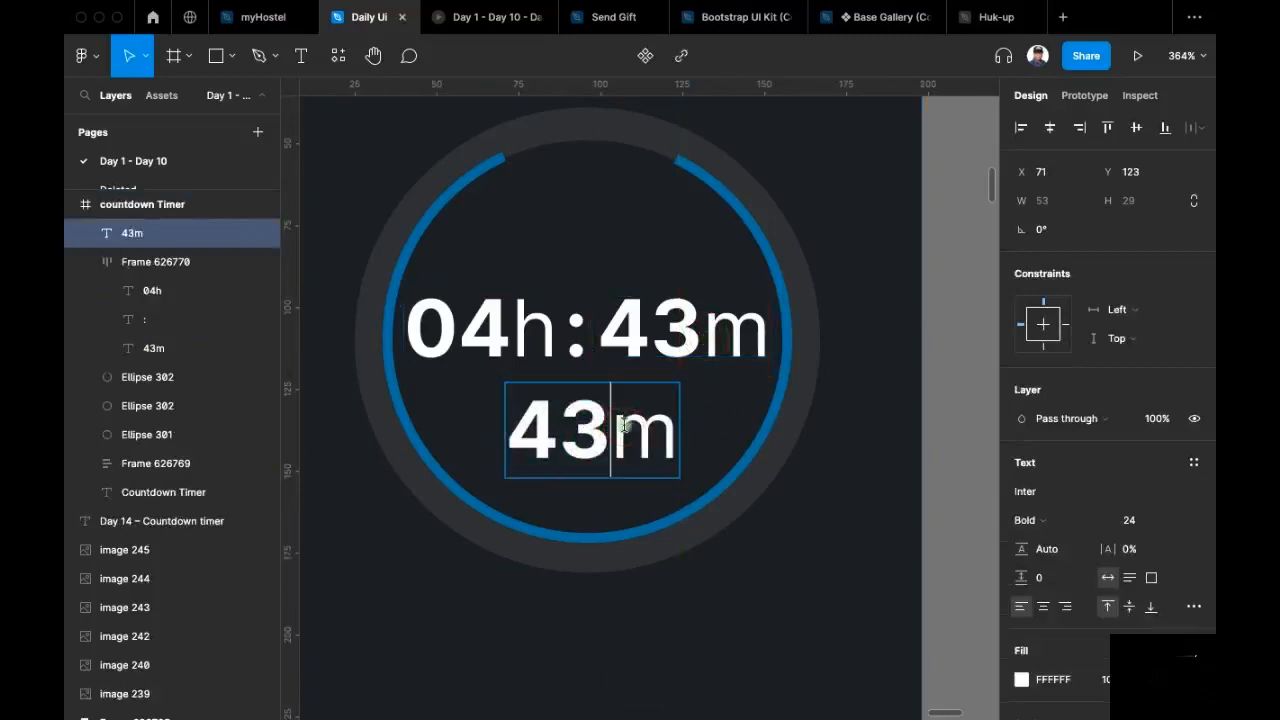
{"action": "left_click_drag", "start_coordinate": [622, 425], "coordinate": [657, 422]}
{"action": "type", "text": "s"}
{"action": "left_click", "coordinate": [854, 463]}
{"action": "key", "text": "Escape"}
Step: Move the time row up to Y 88 and the seconds text to Y 117, and change the seconds to "21s"
{"action": "left_click", "coordinate": [640, 338]}
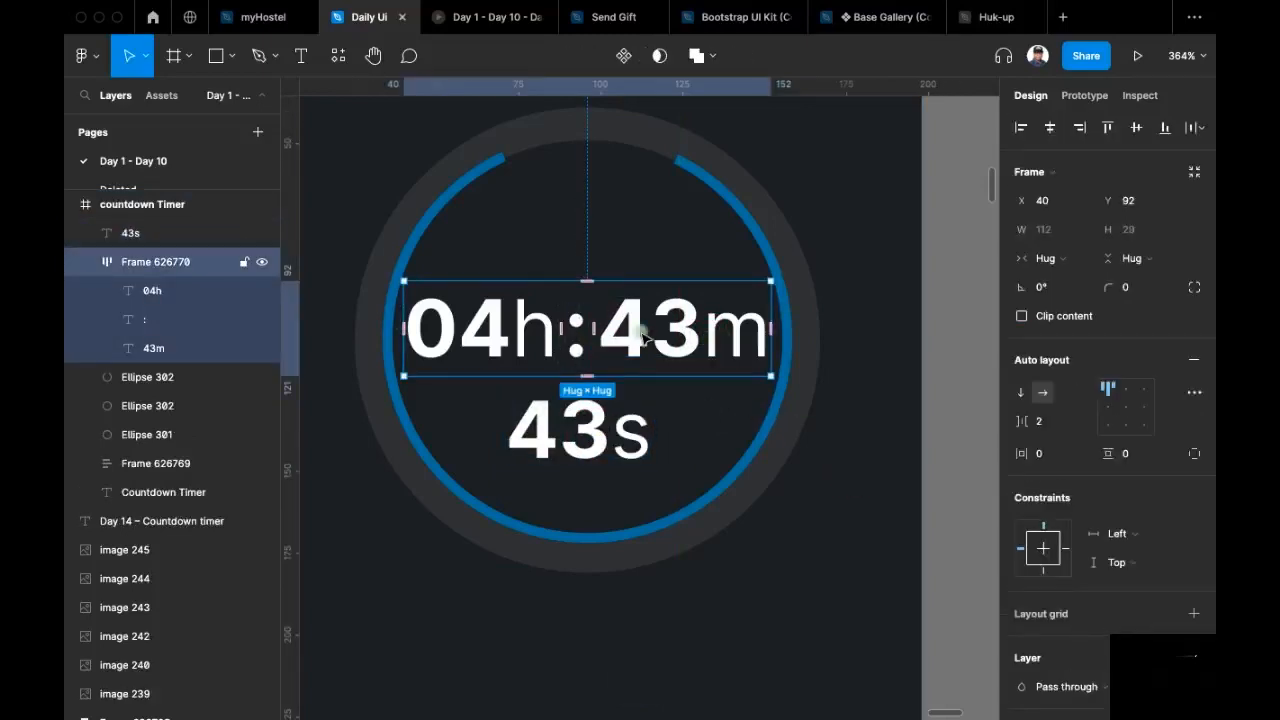
{"action": "left_click", "coordinate": [600, 442]}
{"action": "left_click_drag", "start_coordinate": [600, 442], "coordinate": [530, 410]}
{"action": "double_click", "coordinate": [586, 411]}
{"action": "left_click", "coordinate": [556, 412]}
{"action": "type", "text": "21s"}
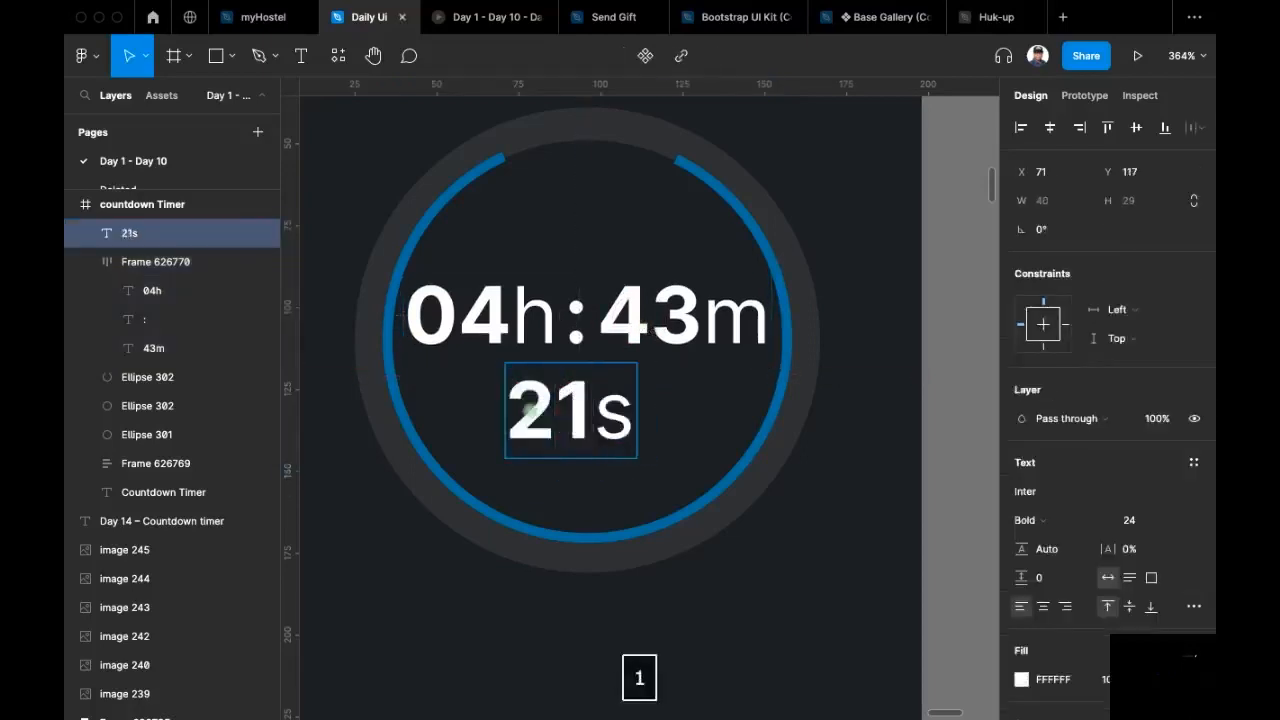
{"action": "key", "text": "Escape"}
Step: Center the "21s" text horizontally in the frame and lower it to Y 119 beneath the time row
{"action": "left_click", "coordinate": [571, 411]}
{"action": "double_click", "coordinate": [560, 408]}
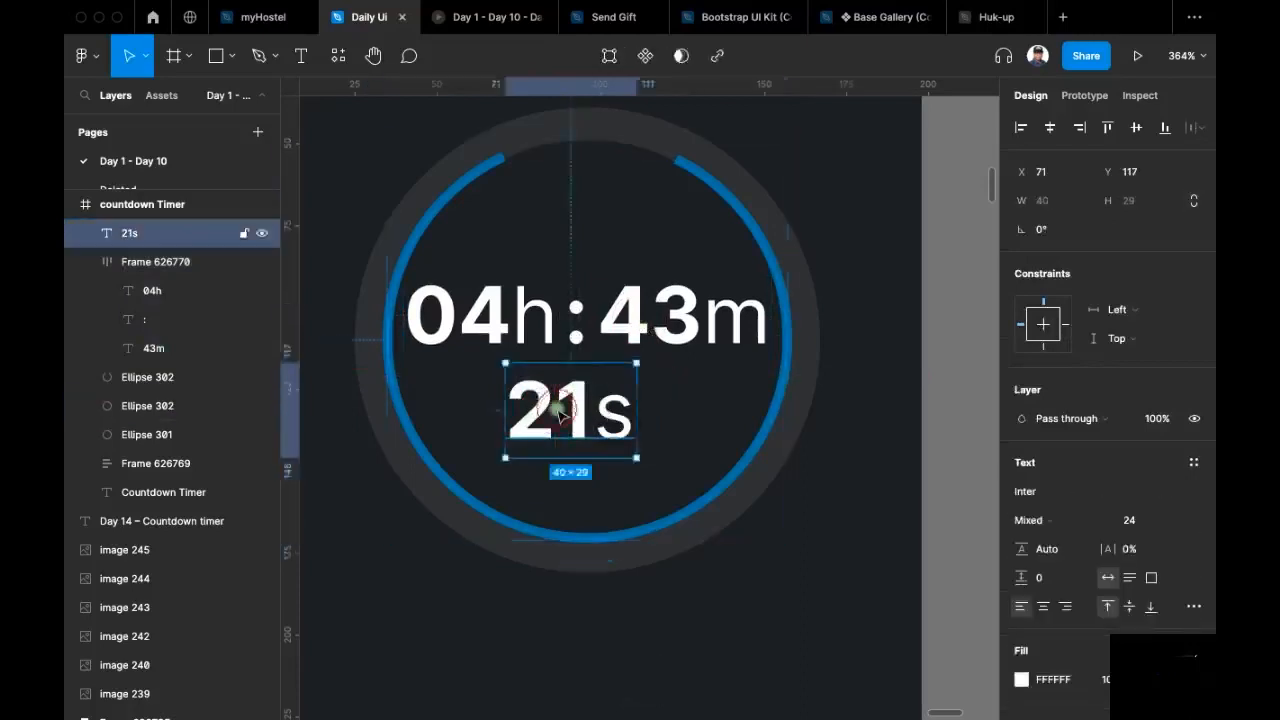
{"action": "left_click", "coordinate": [766, 388]}
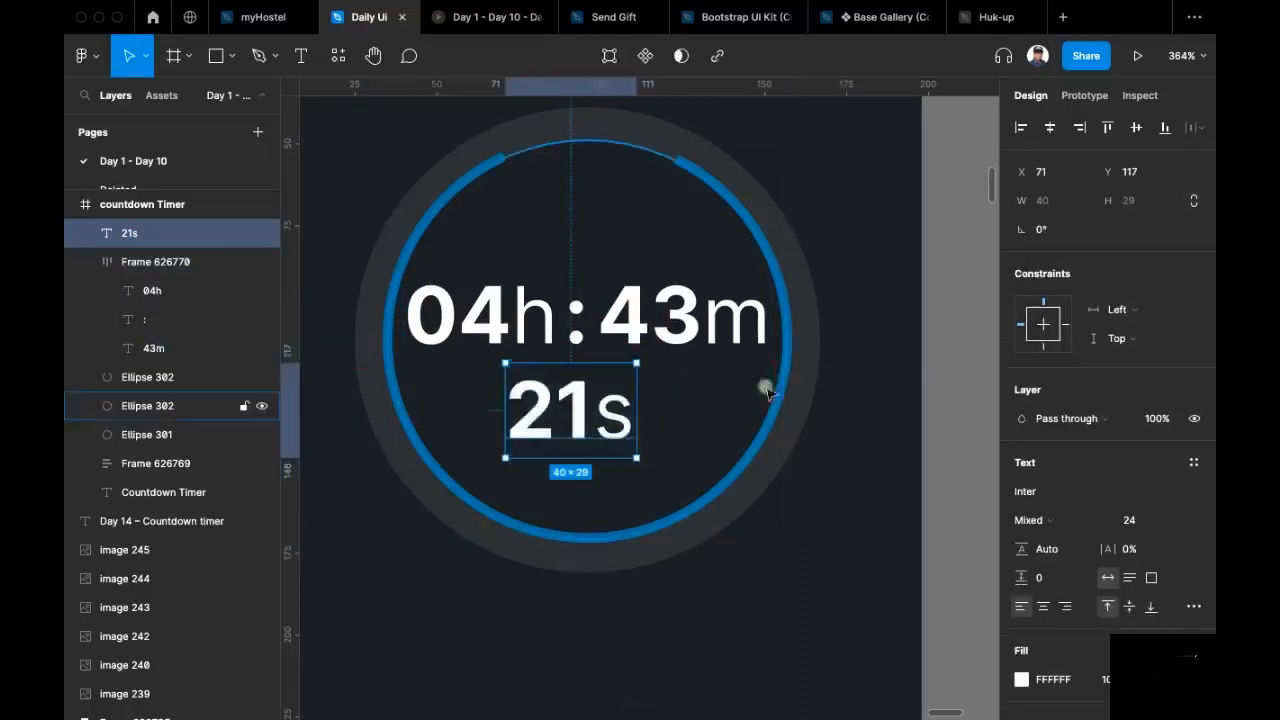
{"action": "left_click", "coordinate": [1054, 127]}
{"action": "left_click", "coordinate": [632, 336]}
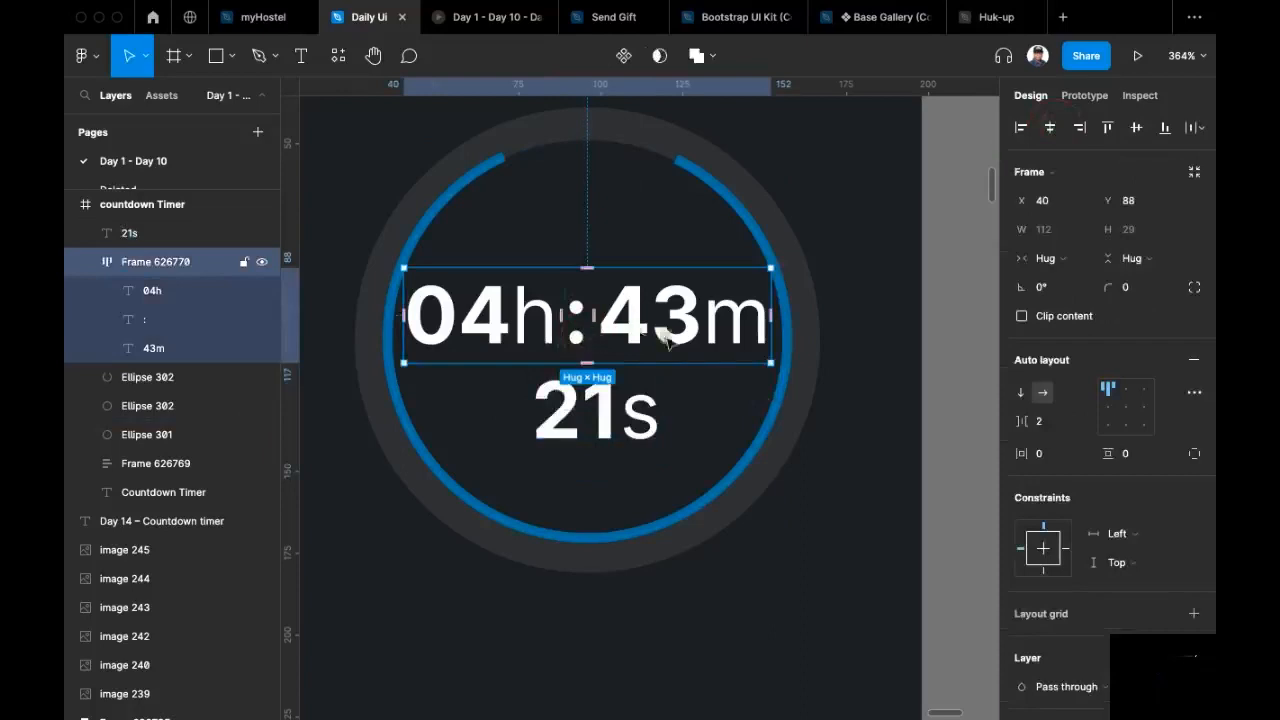
{"action": "left_click", "coordinate": [605, 406]}
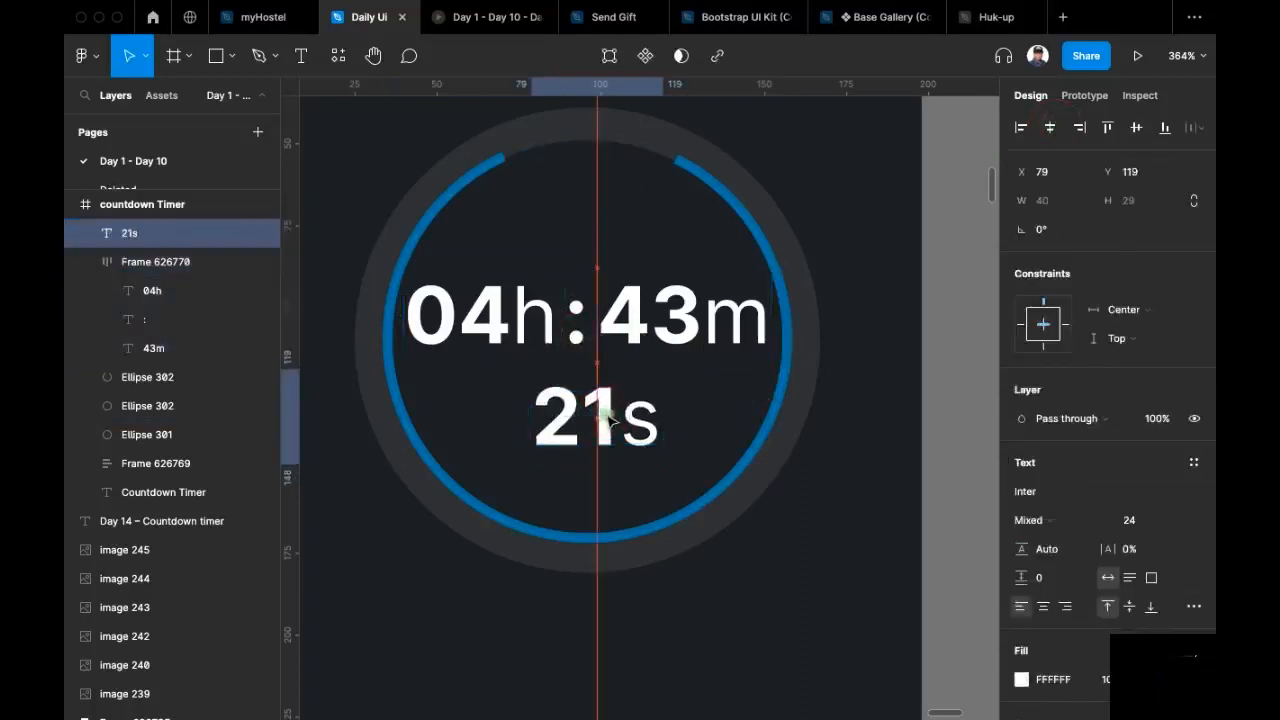
{"action": "left_click", "coordinate": [810, 412]}
{"action": "scroll", "coordinate": [800, 415], "scroll_direction": "right", "scroll_amount": 3}
{"action": "key", "text": "Escape"}
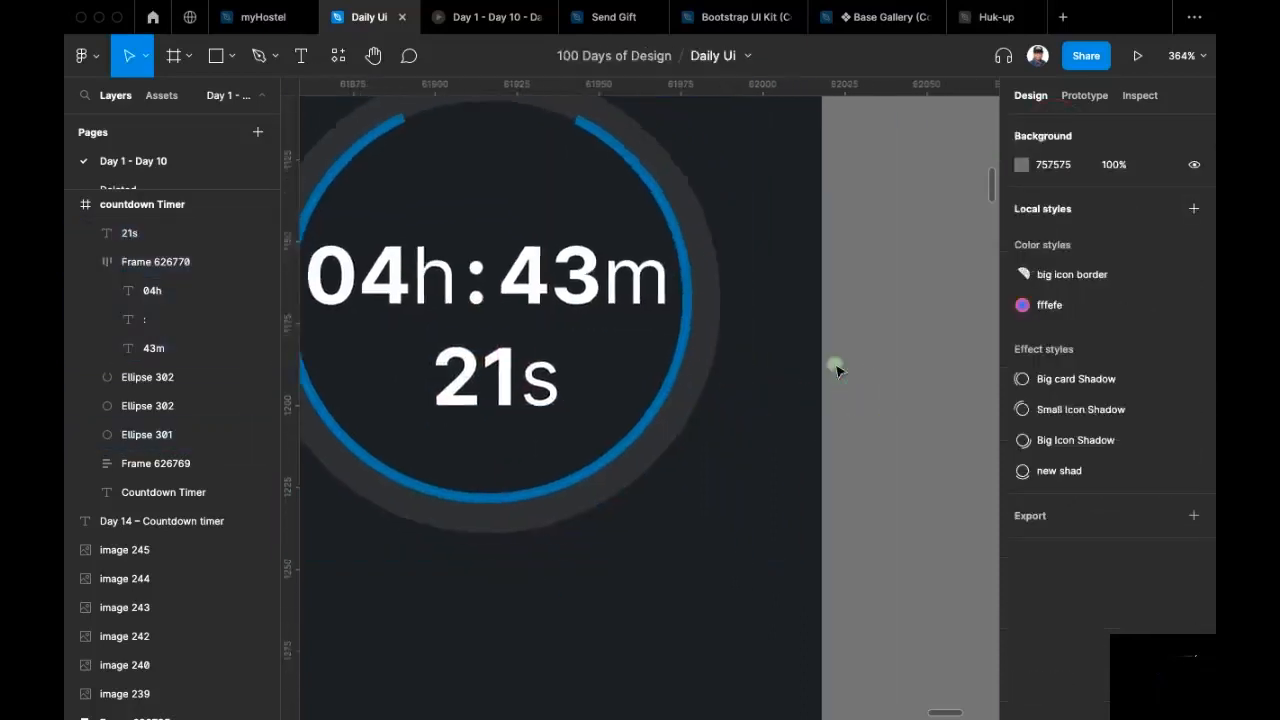
Step: Draw a 60 × 60 circle on the empty canvas beside the countdown Timer frame
{"action": "scroll", "coordinate": [787, 405], "scroll_direction": "down", "scroll_amount": 5}
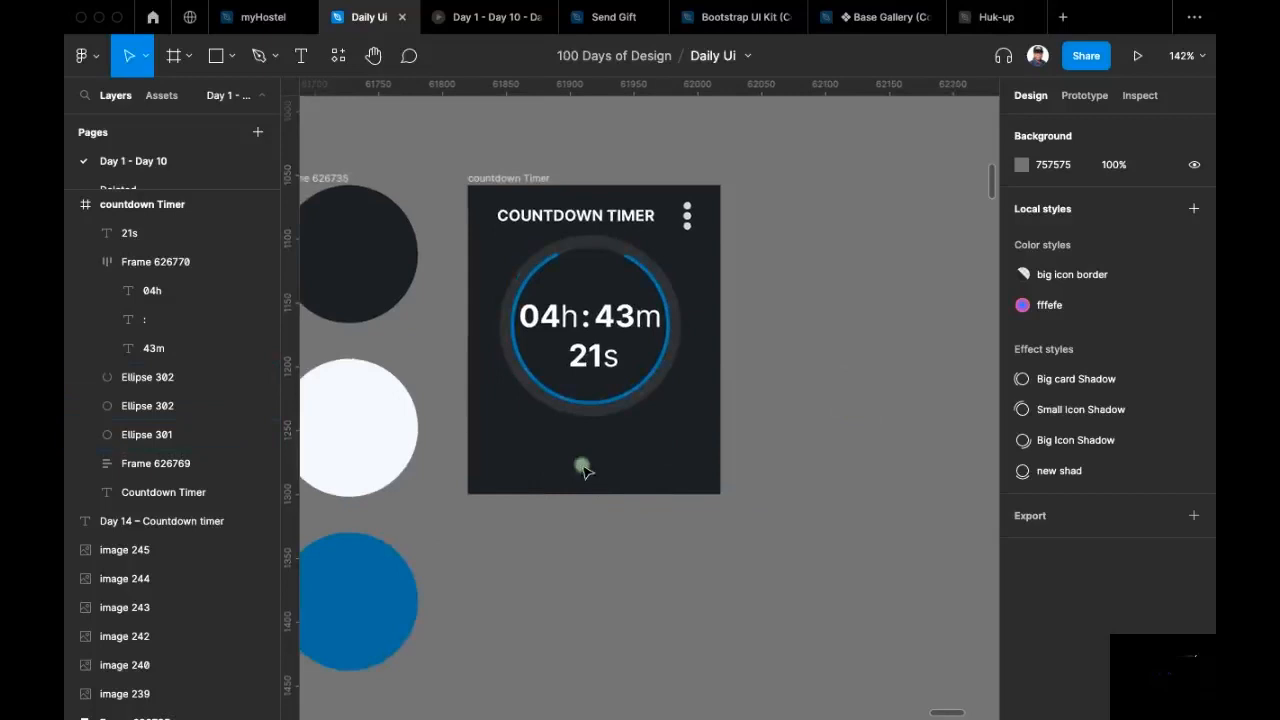
{"action": "scroll", "coordinate": [553, 477], "scroll_direction": "up", "scroll_amount": 3}
{"action": "scroll", "coordinate": [545, 452], "scroll_direction": "up", "scroll_amount": 3}
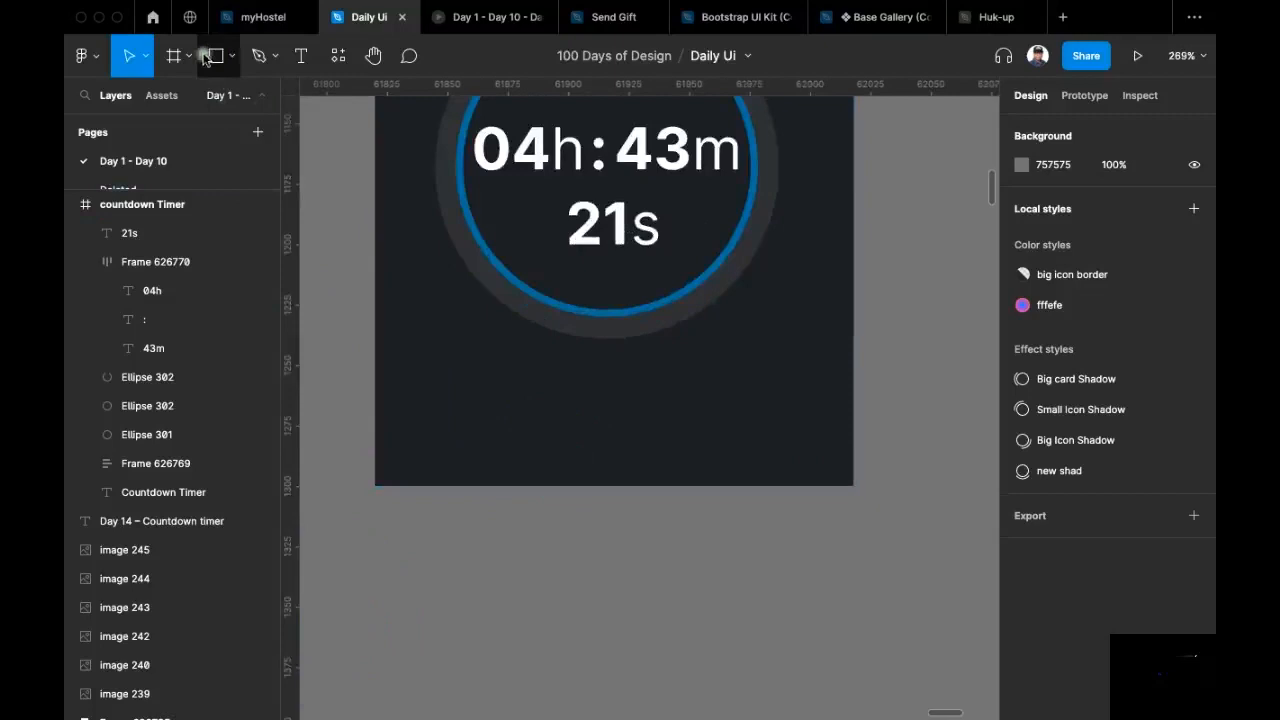
{"action": "left_click", "coordinate": [233, 60]}
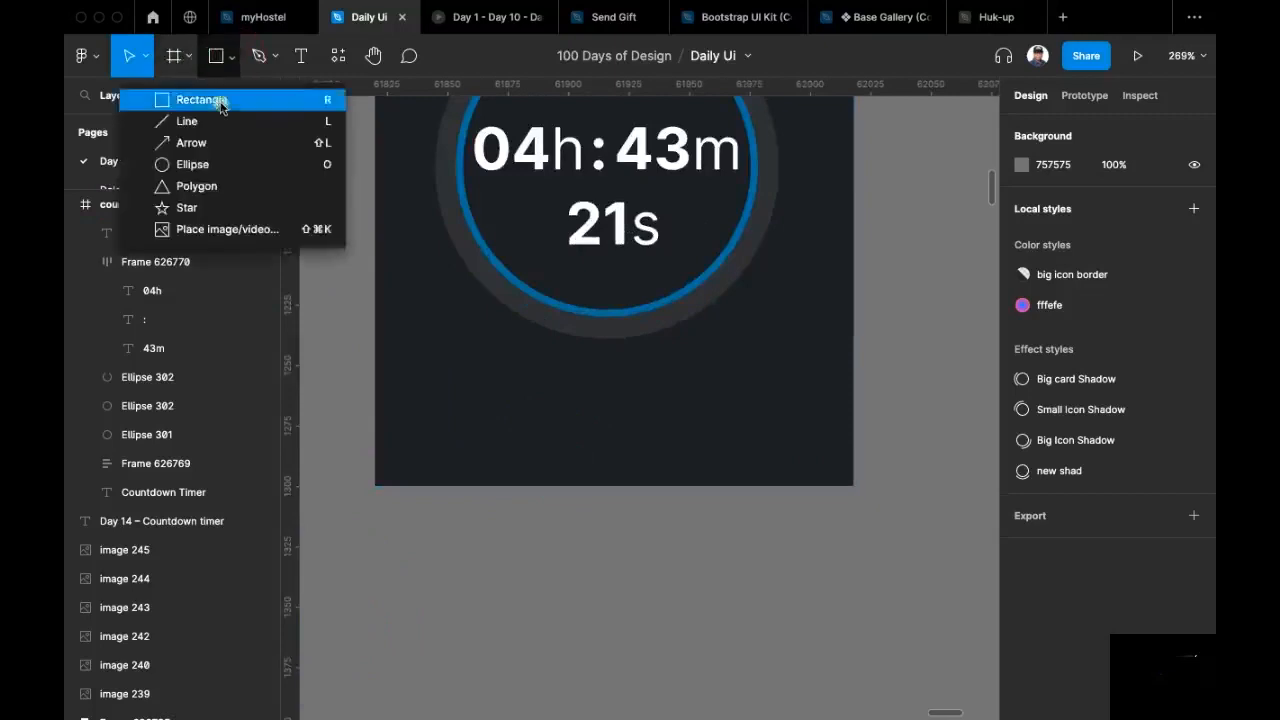
{"action": "left_click", "coordinate": [209, 166]}
{"action": "scroll", "coordinate": [323, 306], "scroll_direction": "right", "scroll_amount": 5}
{"action": "left_click_drag", "start_coordinate": [678, 229], "coordinate": [821, 370]}
Step: Draw a vertical 14 × 72 rectangle over the circle and align the centers of both shapes
{"action": "left_click", "coordinate": [240, 63]}
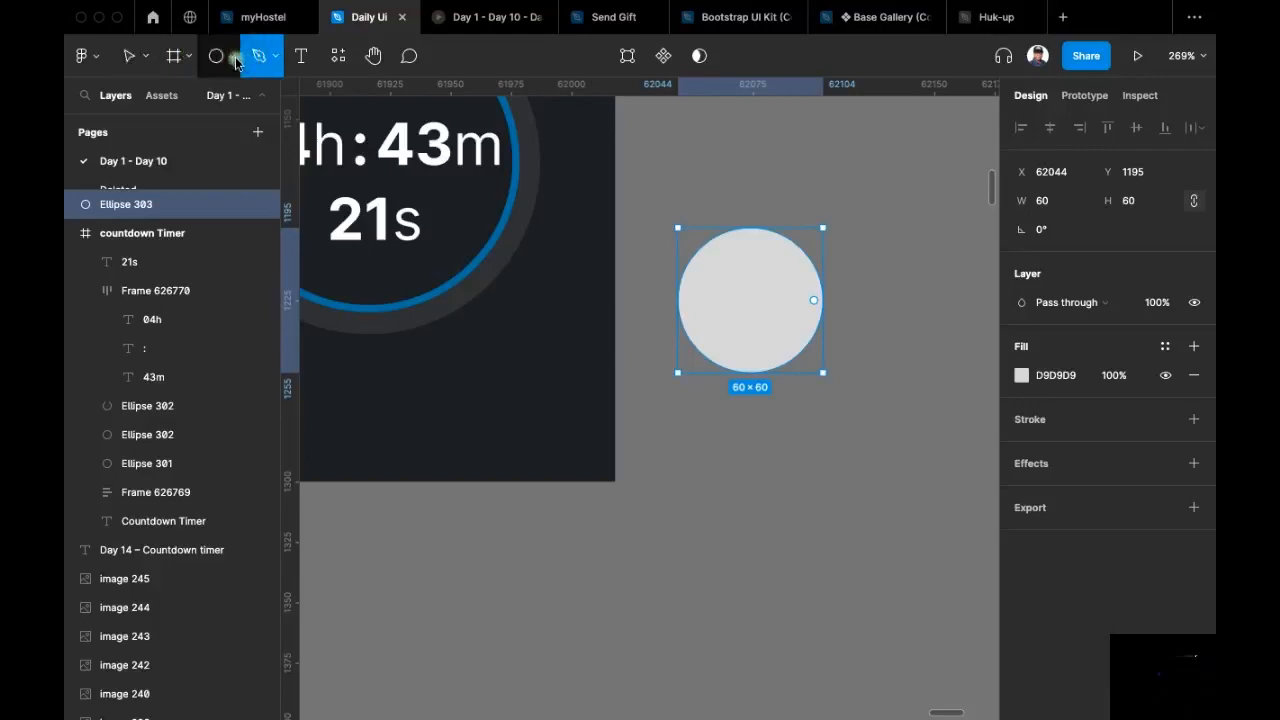
{"action": "left_click", "coordinate": [211, 102]}
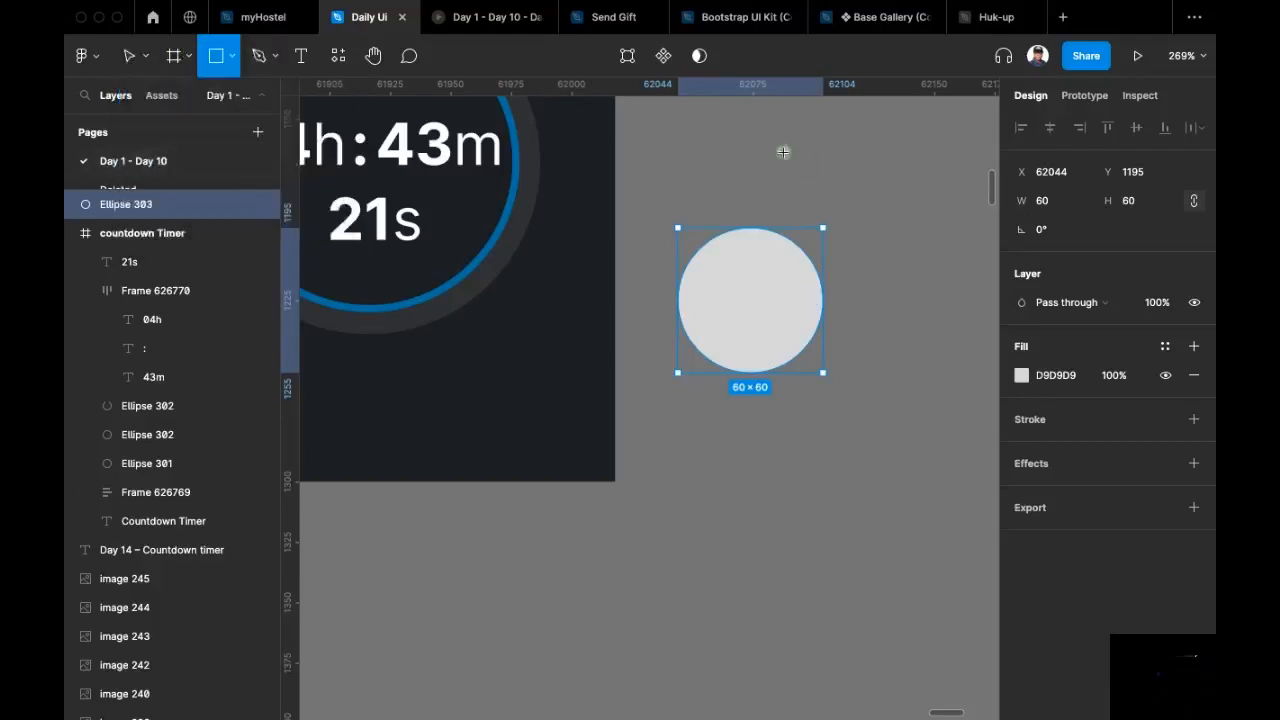
{"action": "left_click_drag", "start_coordinate": [749, 197], "coordinate": [752, 383]}
{"action": "left_click_drag", "start_coordinate": [772, 294], "coordinate": [764, 298]}
{"action": "left_click_drag", "start_coordinate": [743, 277], "coordinate": [751, 277]}
{"action": "left_click", "coordinate": [714, 360]}
{"action": "left_click_drag", "start_coordinate": [714, 360], "coordinate": [682, 369]}
{"action": "left_click", "coordinate": [1132, 128]}
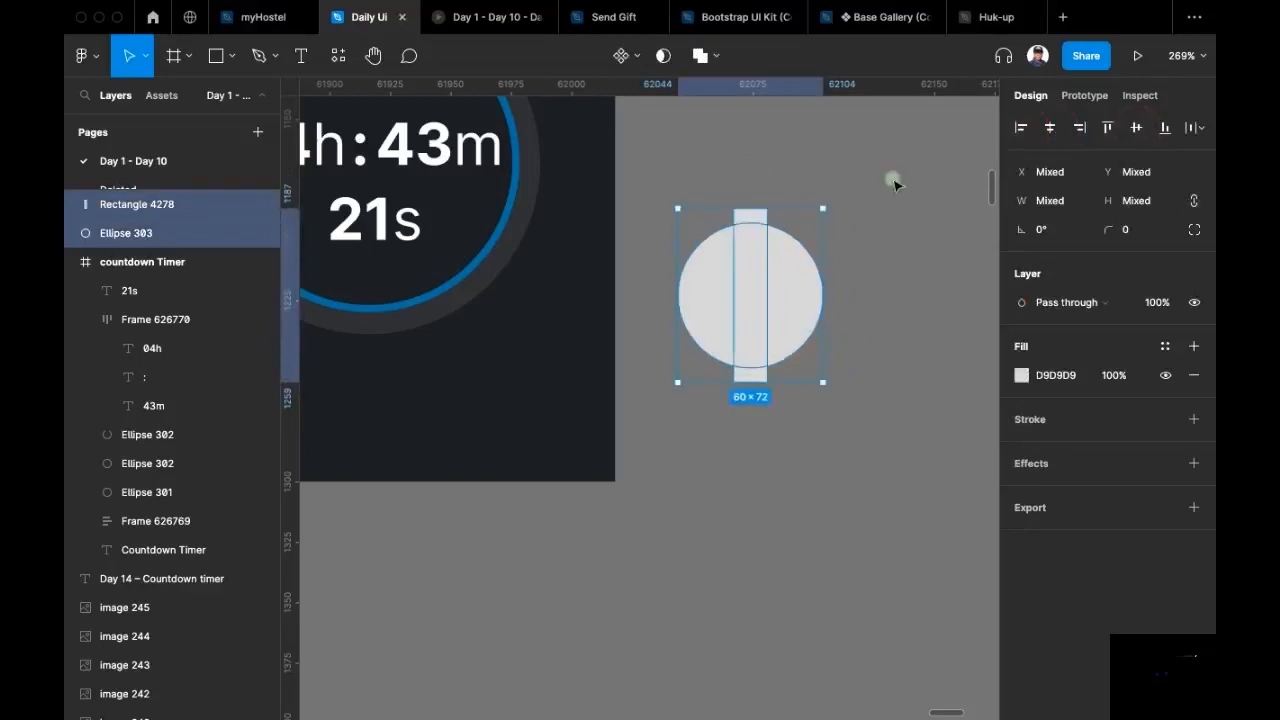
Step: Duplicate the vertical rectangle and rotate the copy to -90° so the two bars form a cross over the circle
{"action": "left_click", "coordinate": [892, 178]}
{"action": "left_click", "coordinate": [812, 291]}
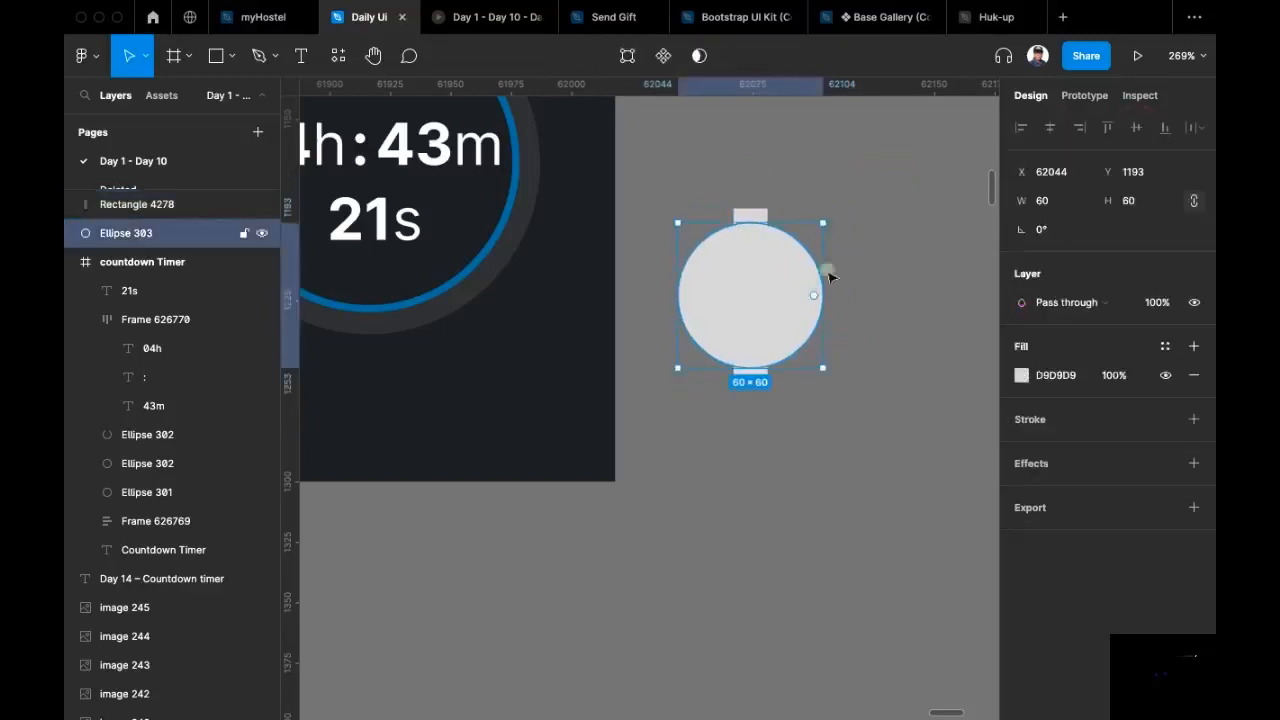
{"action": "left_click", "coordinate": [804, 148]}
{"action": "left_click", "coordinate": [751, 218]}
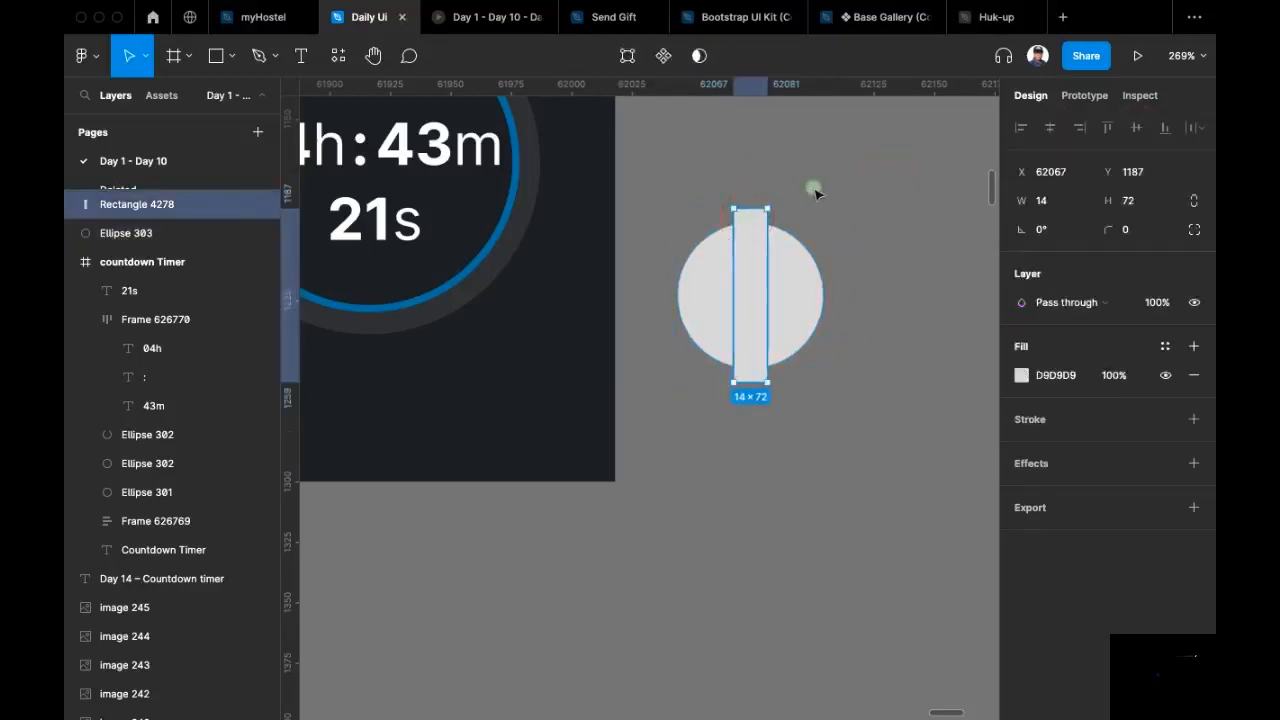
{"action": "key", "text": "super+d"}
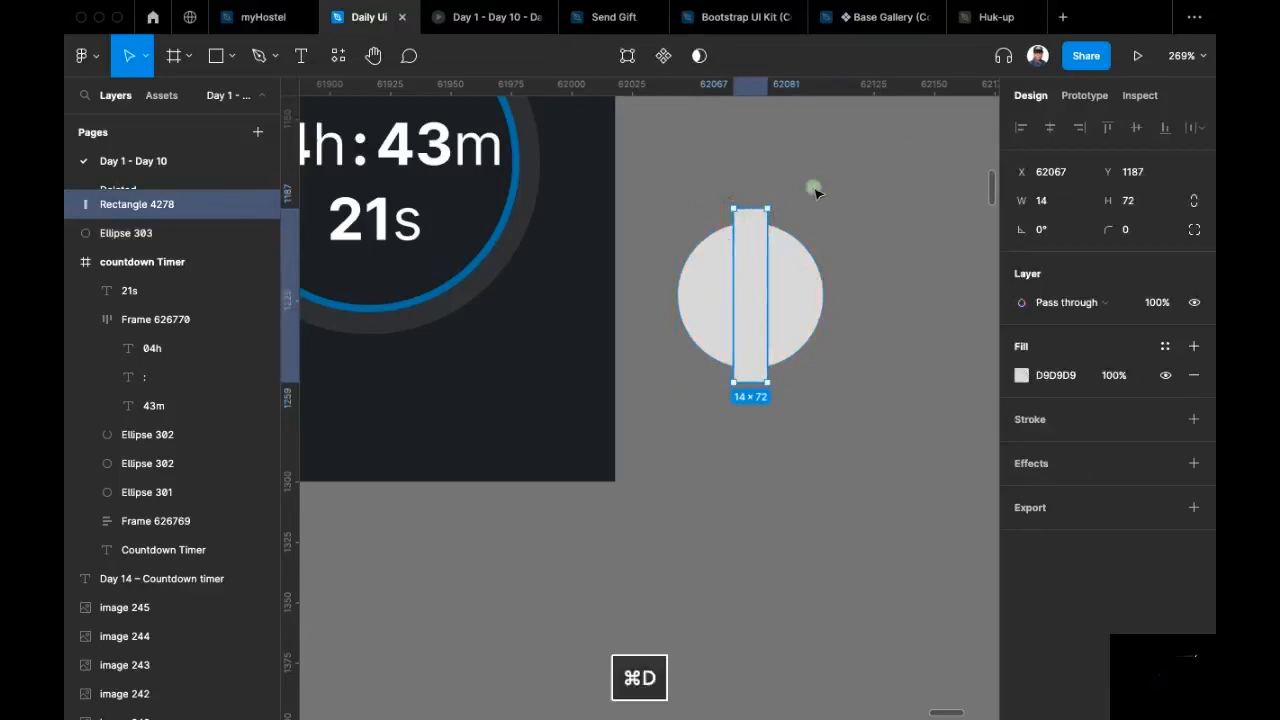
{"action": "left_click_drag", "start_coordinate": [773, 197], "coordinate": [875, 330]}
{"action": "left_click", "coordinate": [878, 174]}
Step: Duplicate both crossed rectangles and rotate the copies 45° to form the diagonal gear teeth
{"action": "left_click", "coordinate": [829, 294]}
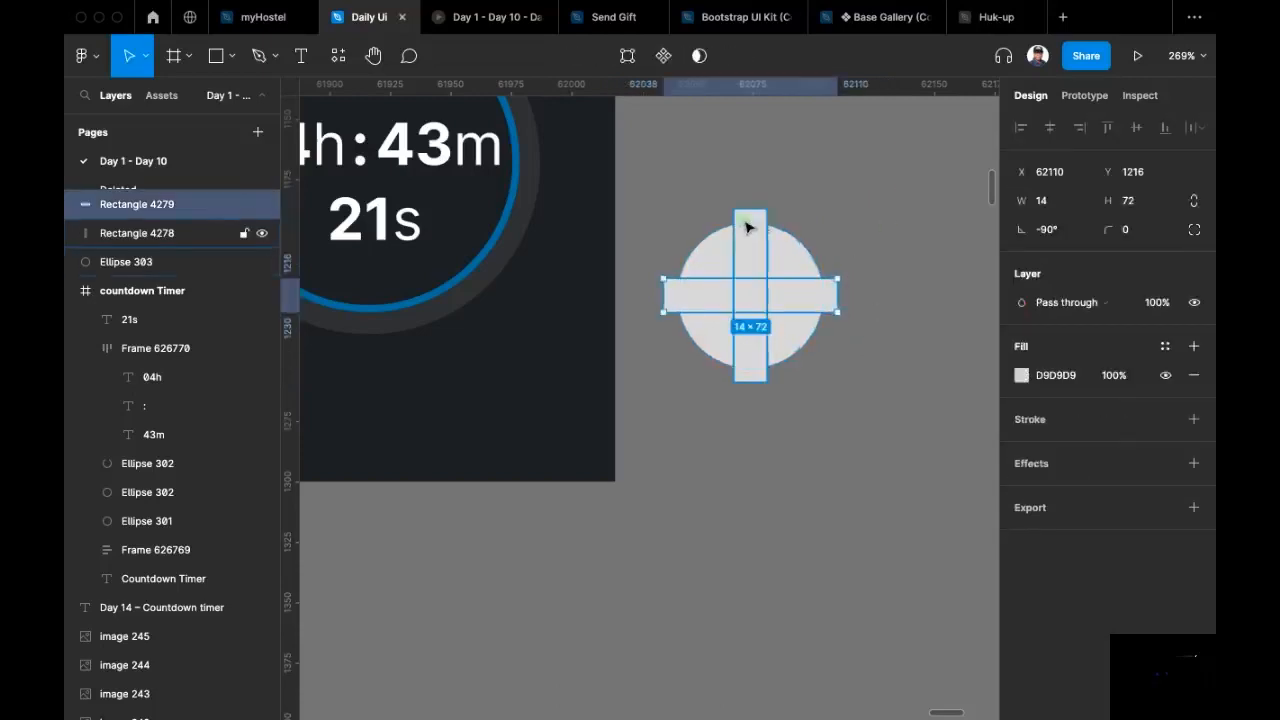
{"action": "left_click", "coordinate": [748, 224], "text": "shift"}
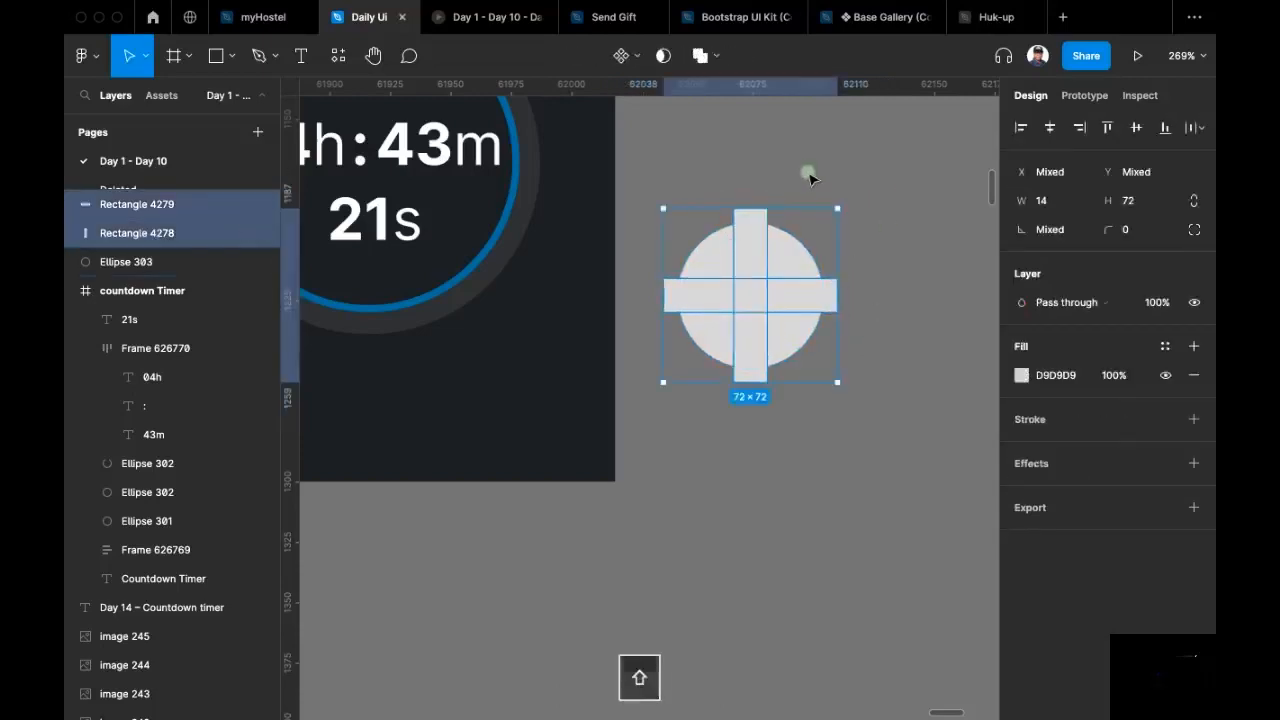
{"action": "key", "text": "super+d"}
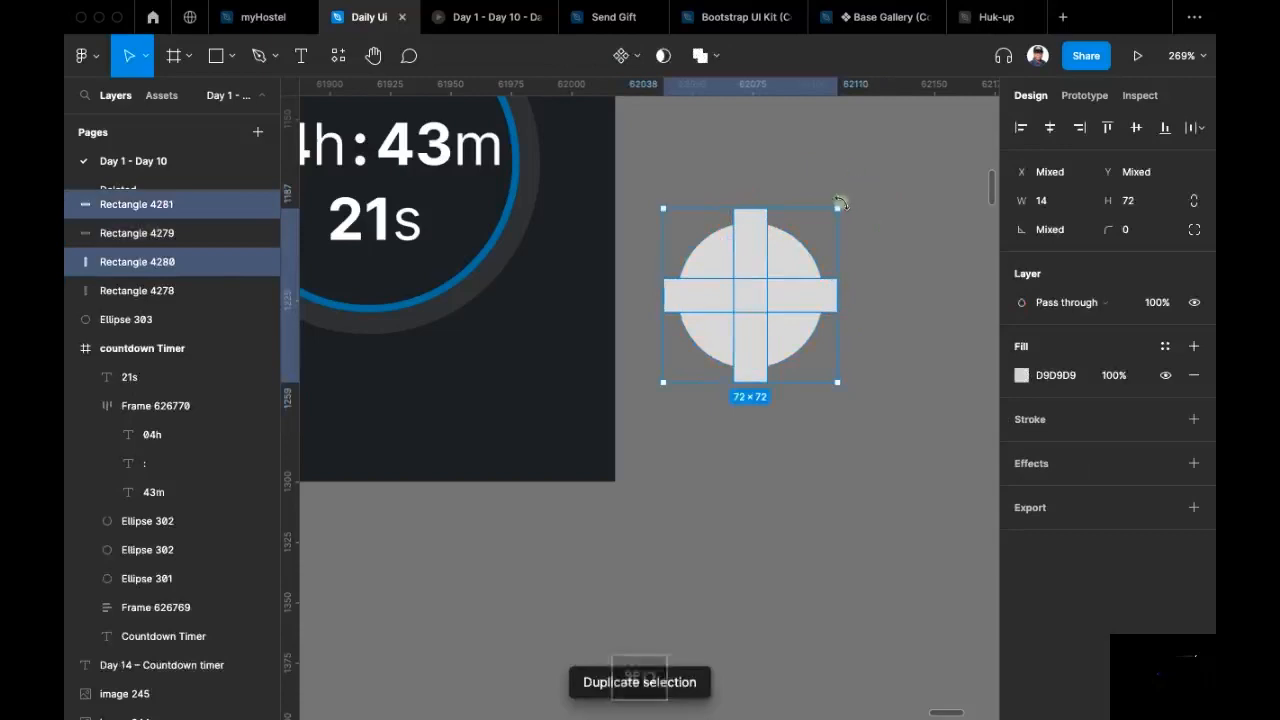
{"action": "left_click_drag", "start_coordinate": [846, 206], "coordinate": [884, 288]}
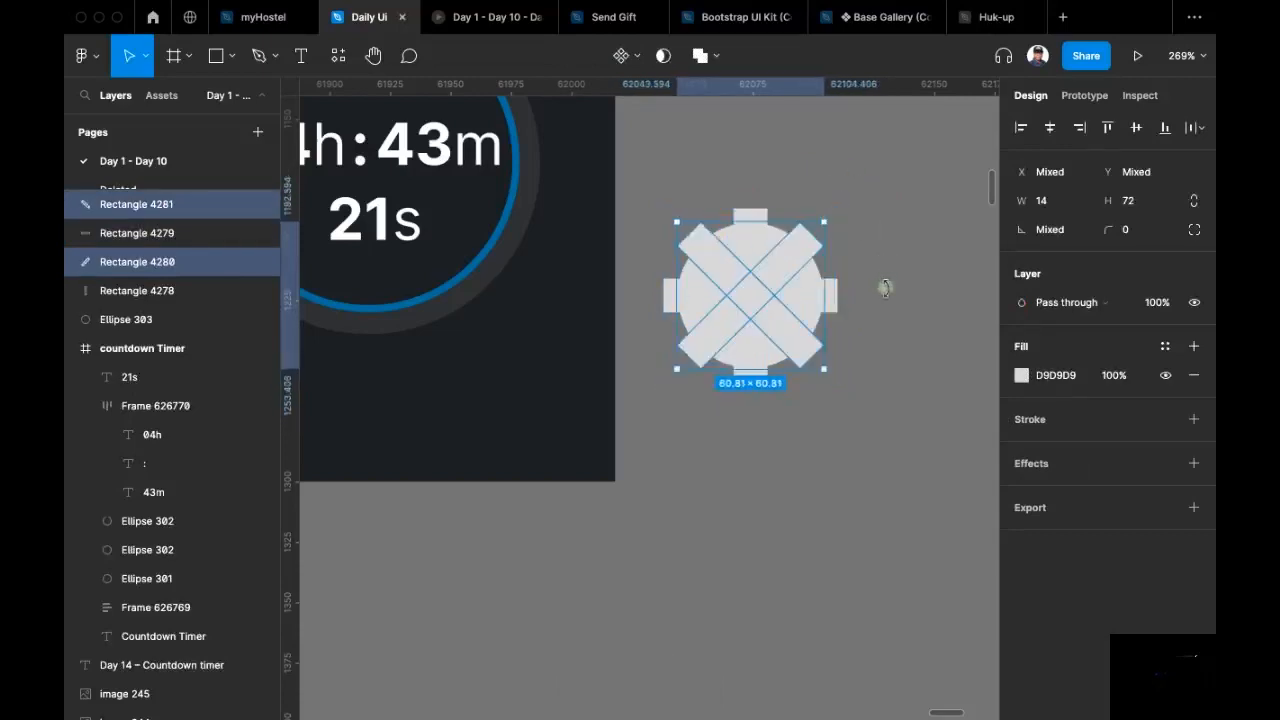
{"action": "left_click", "coordinate": [888, 178]}
Step: Combine the circle and the four rectangles with Union and flatten the result into one gear shape
{"action": "left_click_drag", "start_coordinate": [930, 172], "coordinate": [655, 450]}
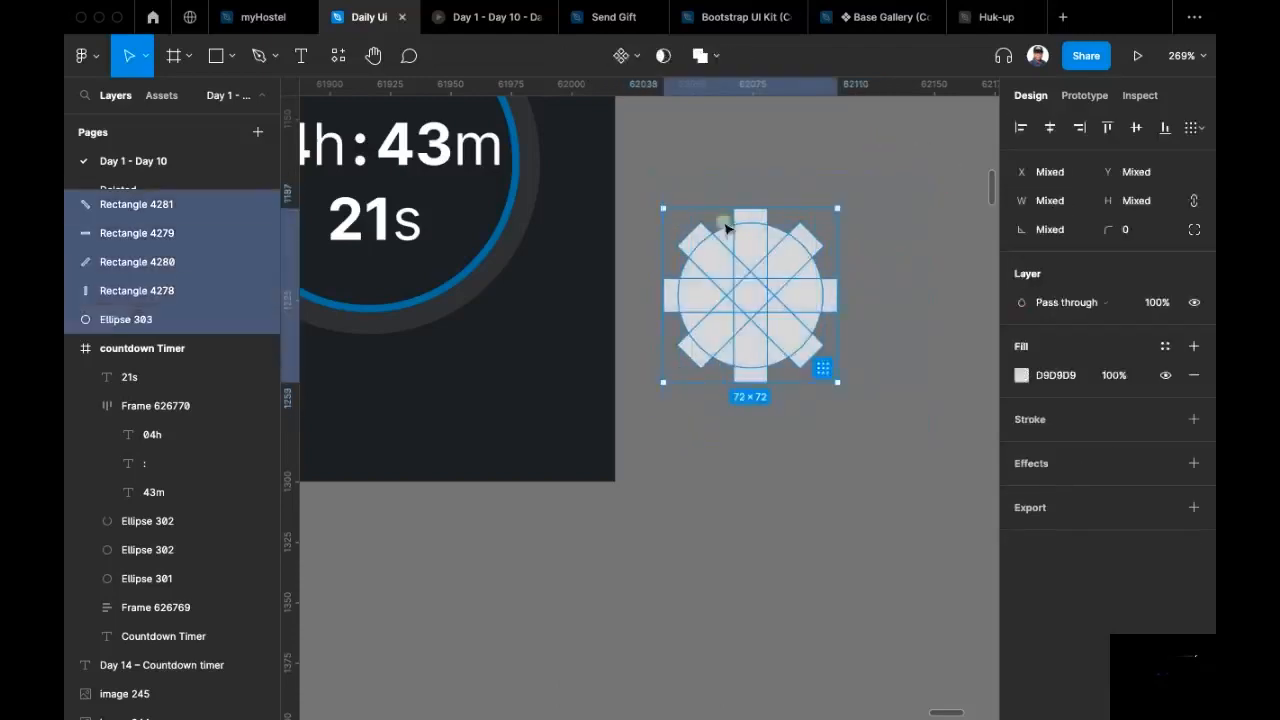
{"action": "left_click", "coordinate": [698, 56]}
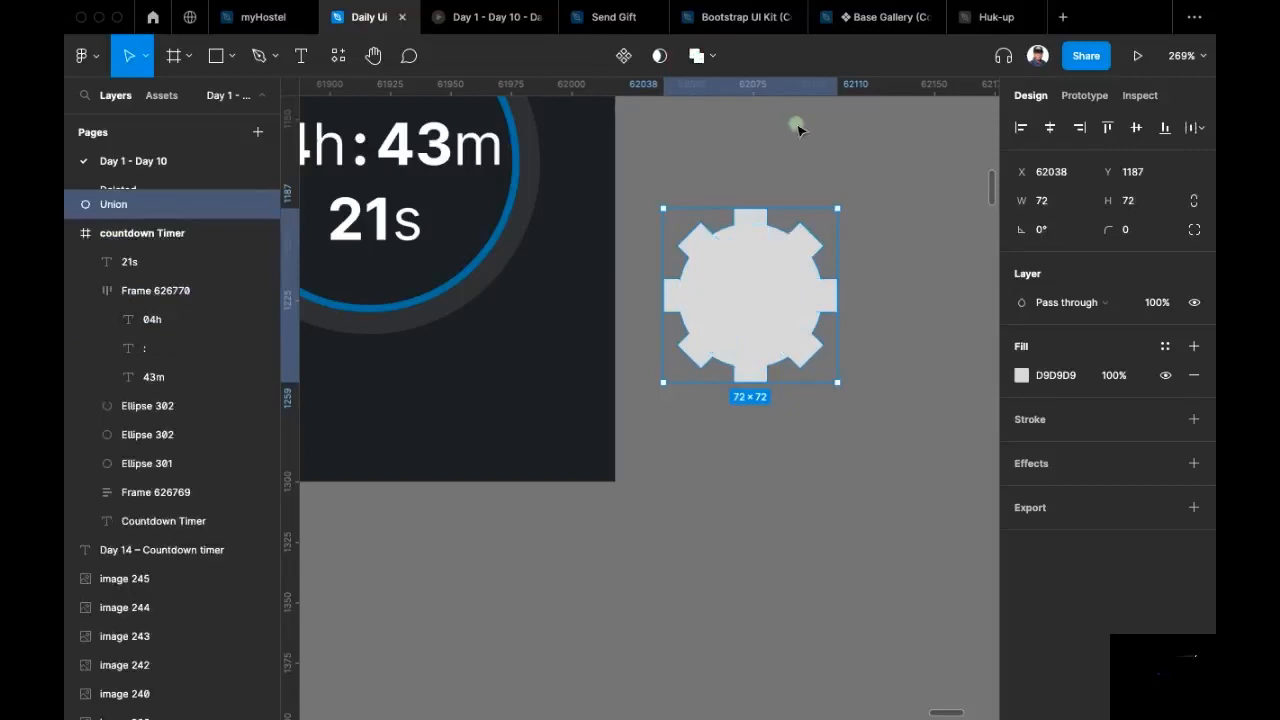
{"action": "key", "text": "super+e"}
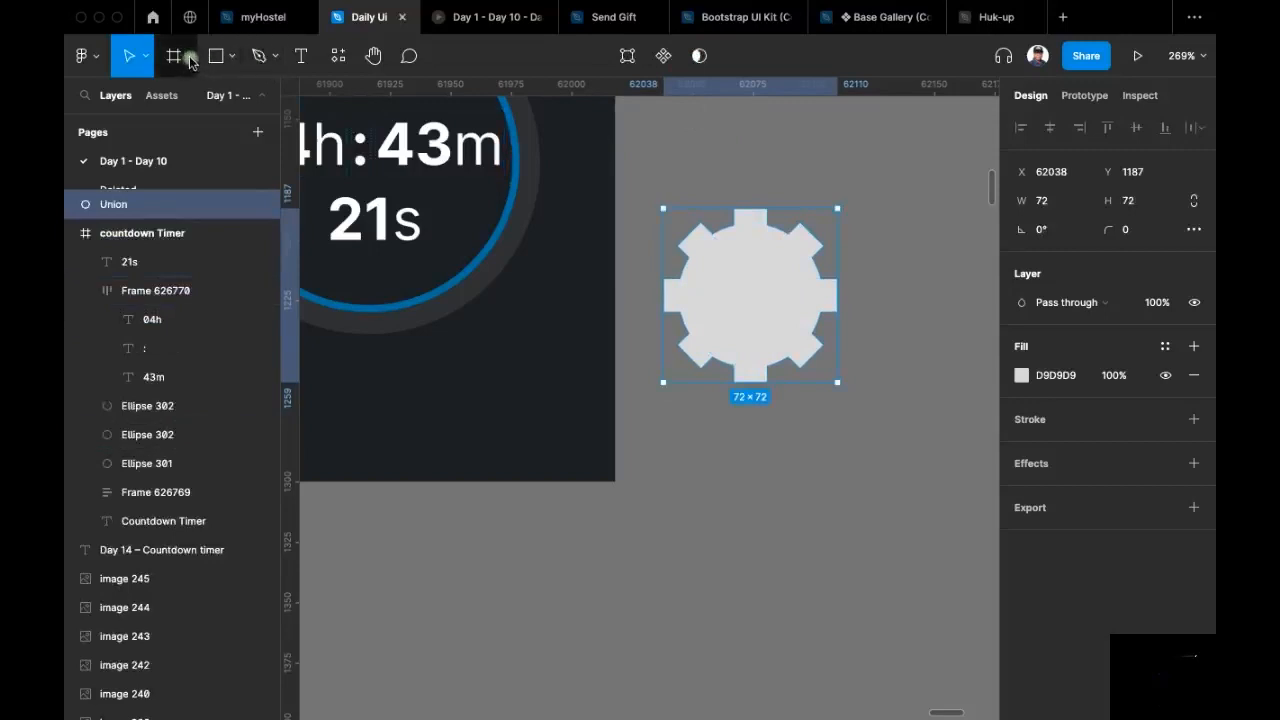
Step: Draw a circle about 29 × 29 inside the gear shape and fill it with dark brown 1E0A0A
{"action": "left_click", "coordinate": [229, 58]}
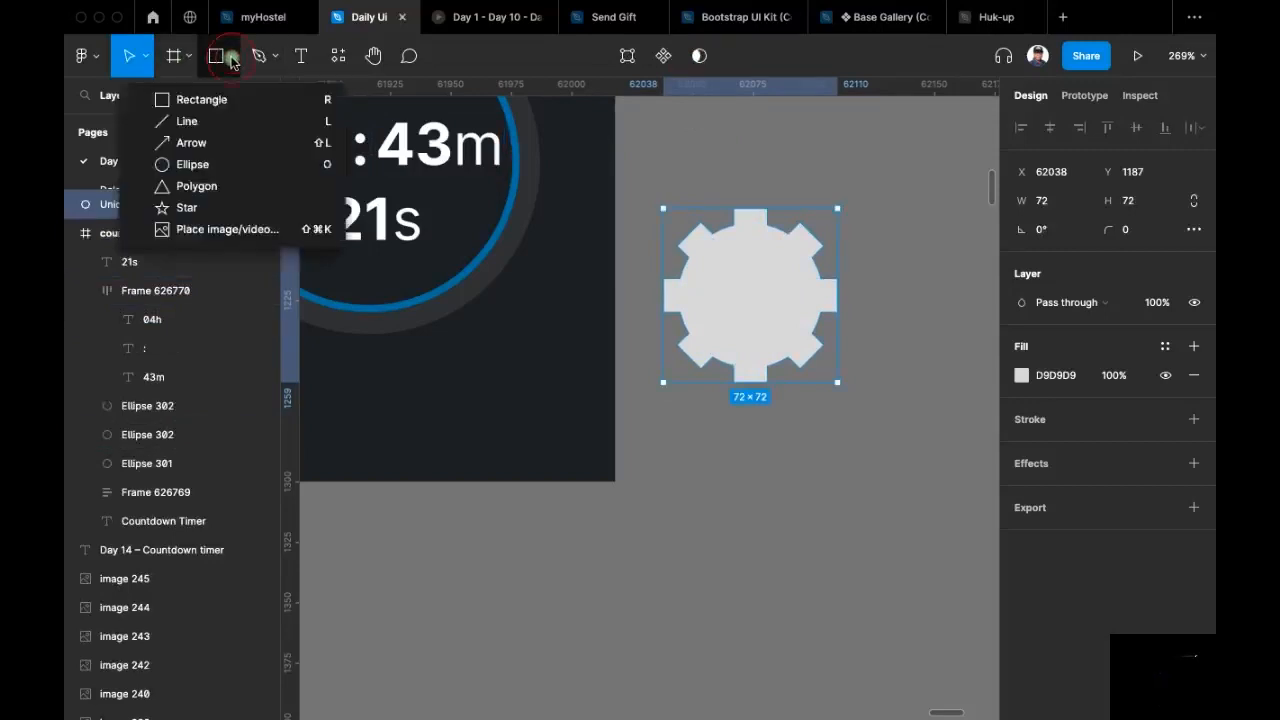
{"action": "left_click", "coordinate": [192, 161]}
{"action": "left_click_drag", "start_coordinate": [721, 276], "coordinate": [792, 346]}
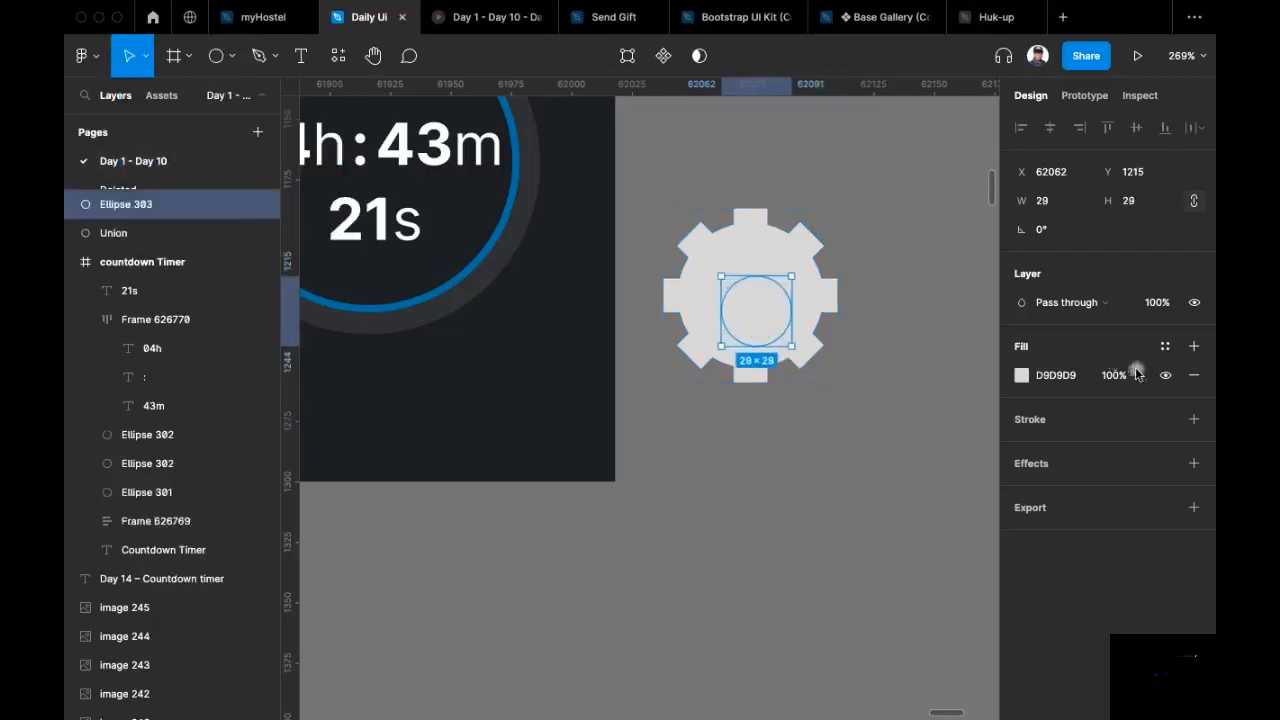
{"action": "left_click", "coordinate": [1034, 375]}
{"action": "left_click", "coordinate": [889, 466]}
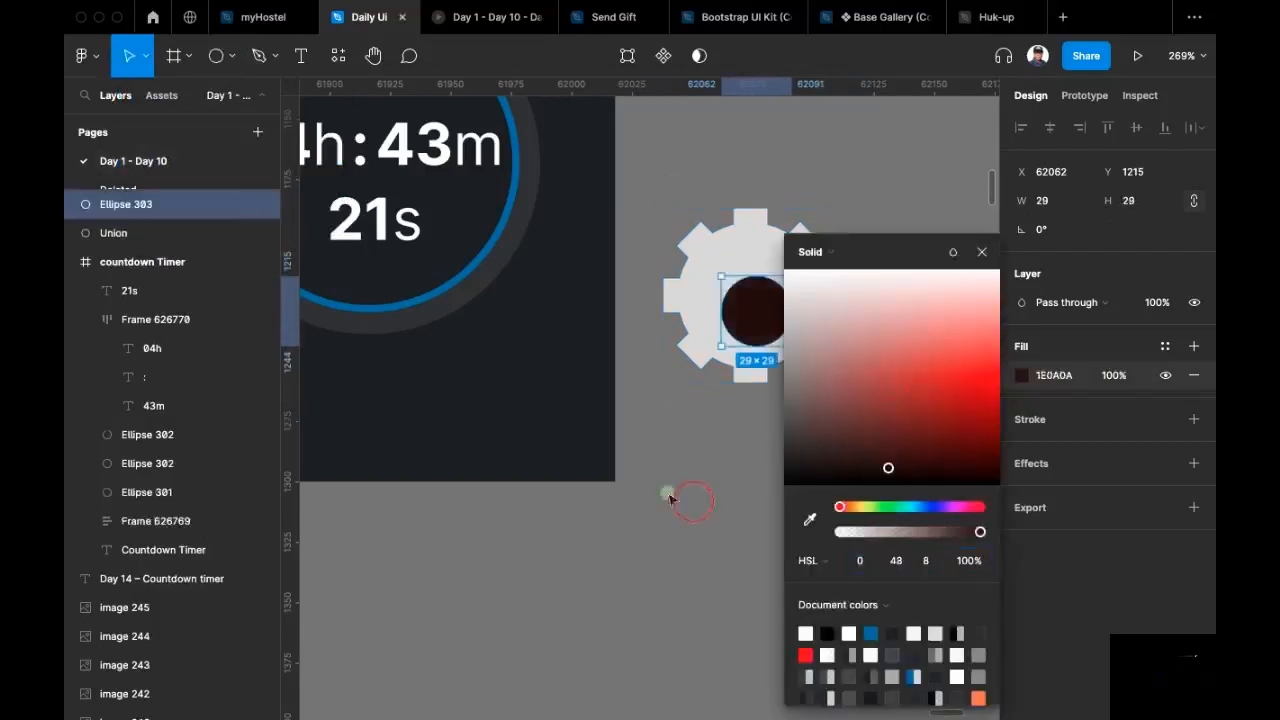
{"action": "left_click", "coordinate": [694, 503]}
Step: Align the dark circle with the gear shape by their horizontal and vertical centers
{"action": "left_click", "coordinate": [752, 317]}
{"action": "left_click", "coordinate": [766, 243], "text": "shift"}
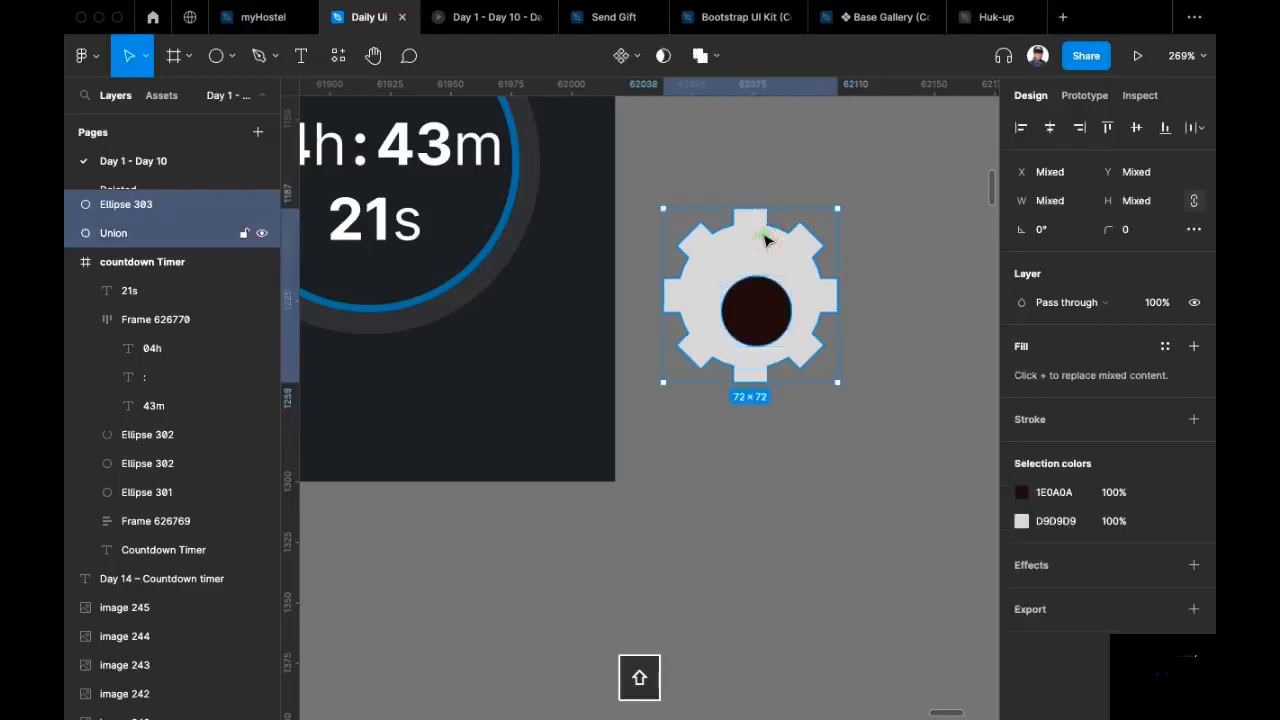
{"action": "left_click", "coordinate": [1135, 129]}
{"action": "left_click", "coordinate": [1051, 129]}
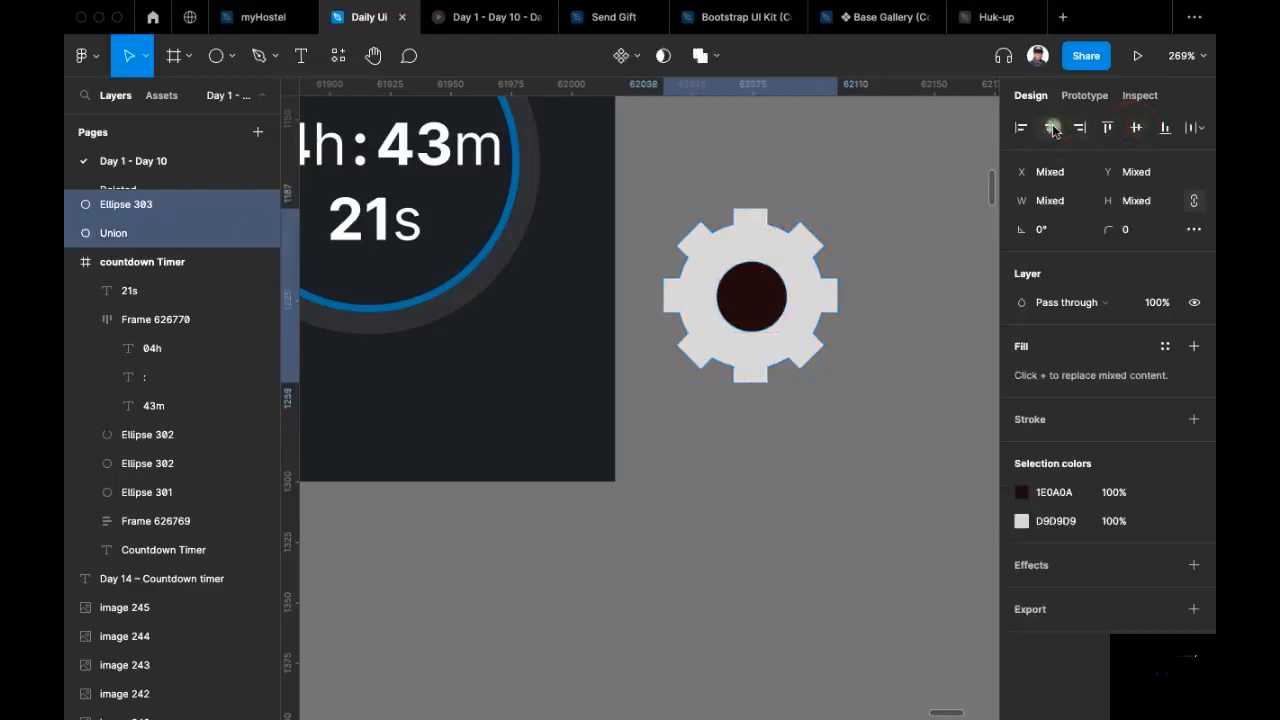
{"action": "left_click", "coordinate": [949, 149]}
Step: Resize the dark circle to 36 × 36 and align its center with the gear's center again
{"action": "left_click", "coordinate": [740, 298]}
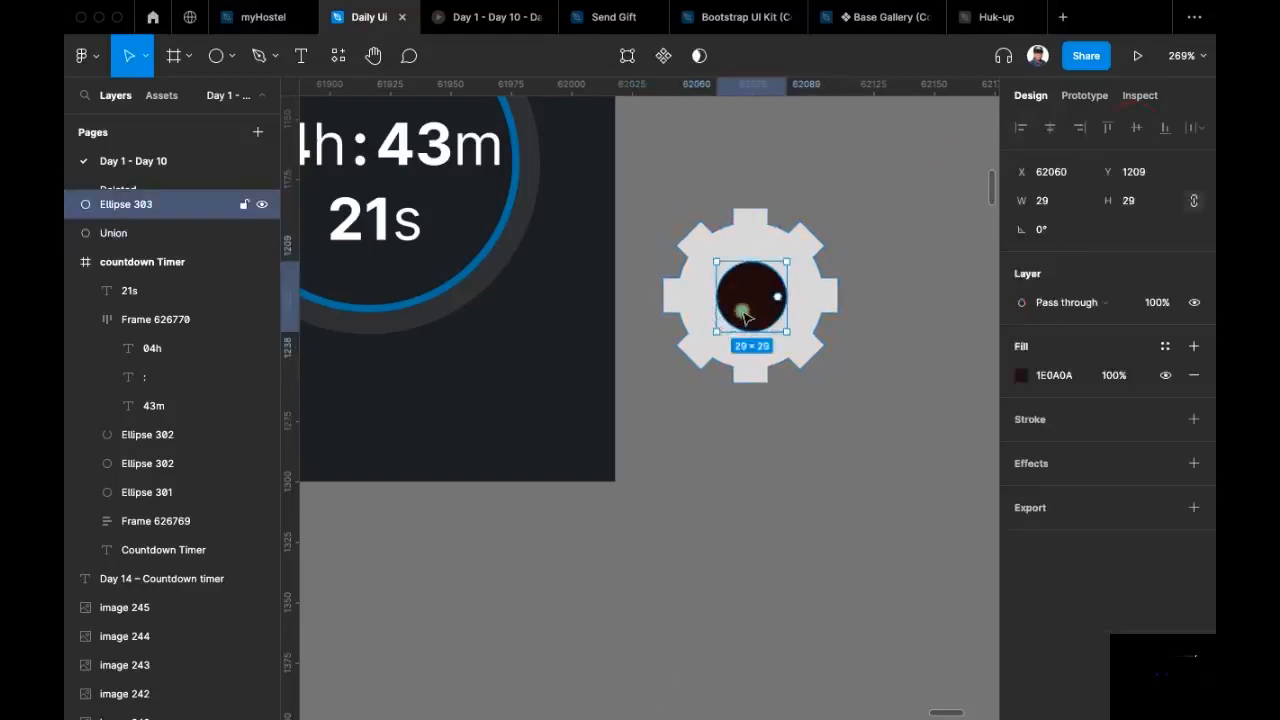
{"action": "key", "text": "alt+shift"}
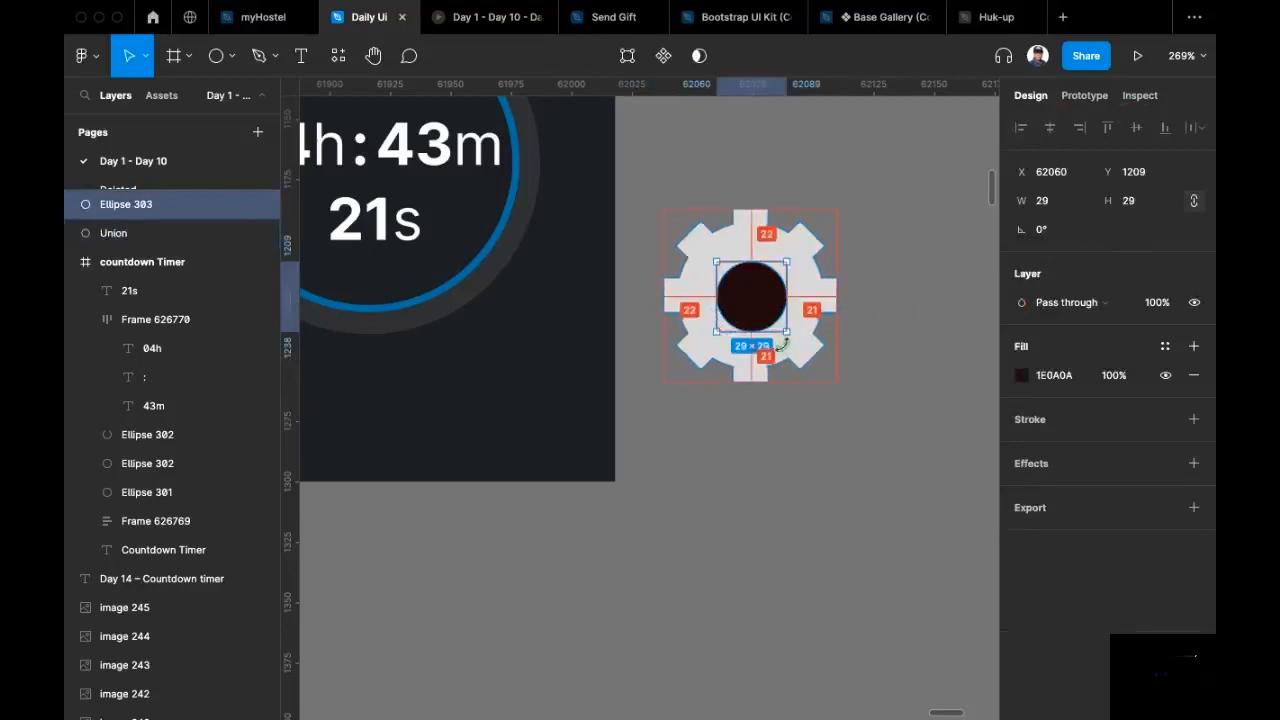
{"action": "left_click_drag", "start_coordinate": [790, 335], "coordinate": [798, 342]}
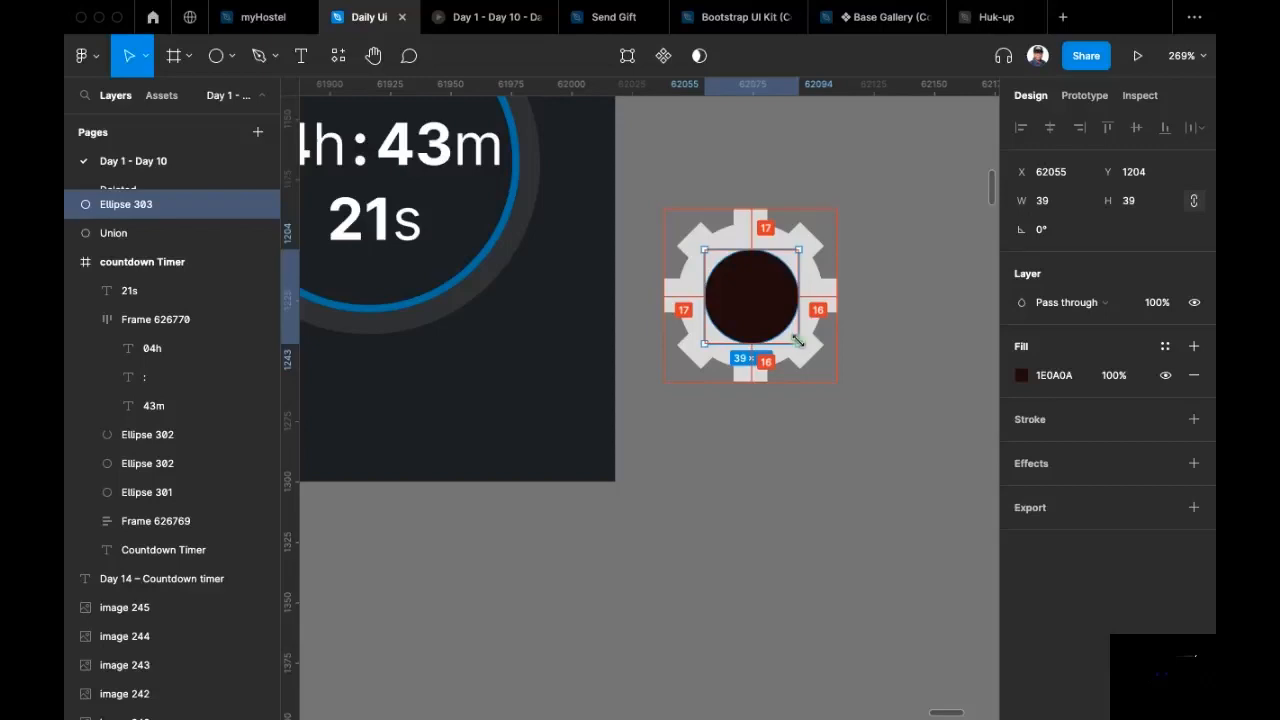
{"action": "left_click_drag", "start_coordinate": [797, 341], "coordinate": [797, 341]}
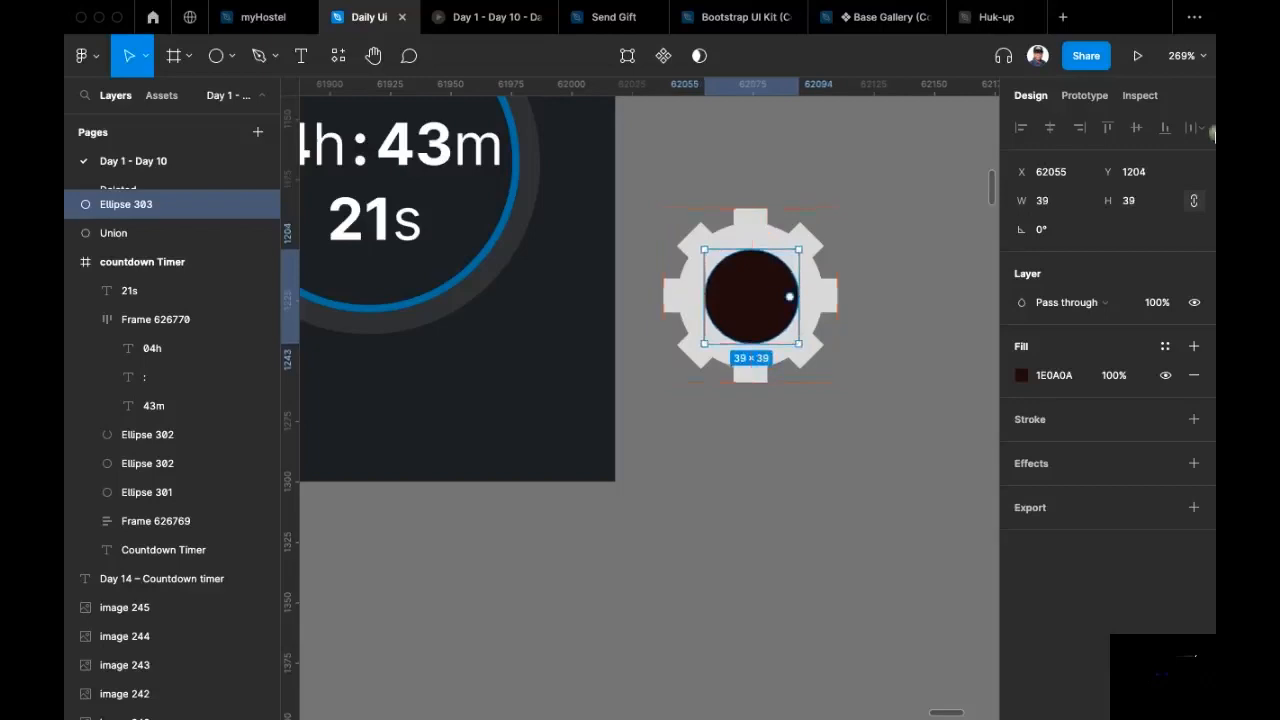
{"action": "left_click", "coordinate": [1150, 200]}
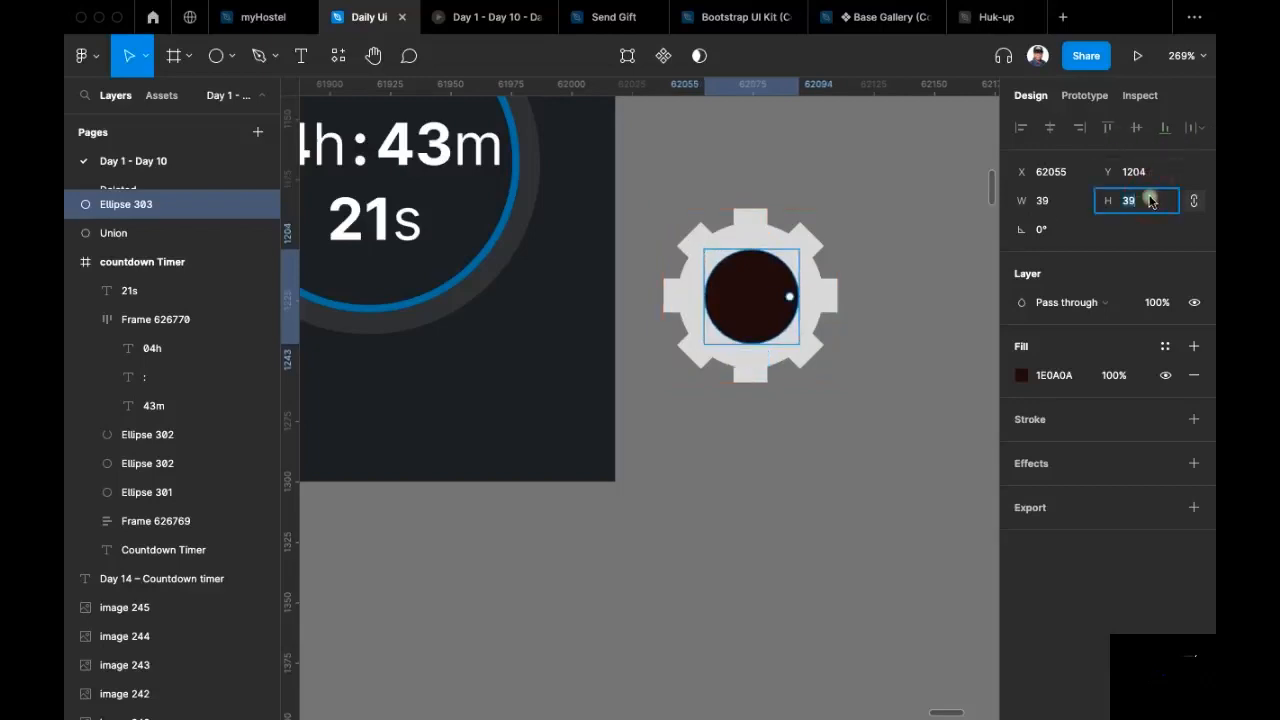
{"action": "type", "text": "36"}
{"action": "key", "text": "Return"}
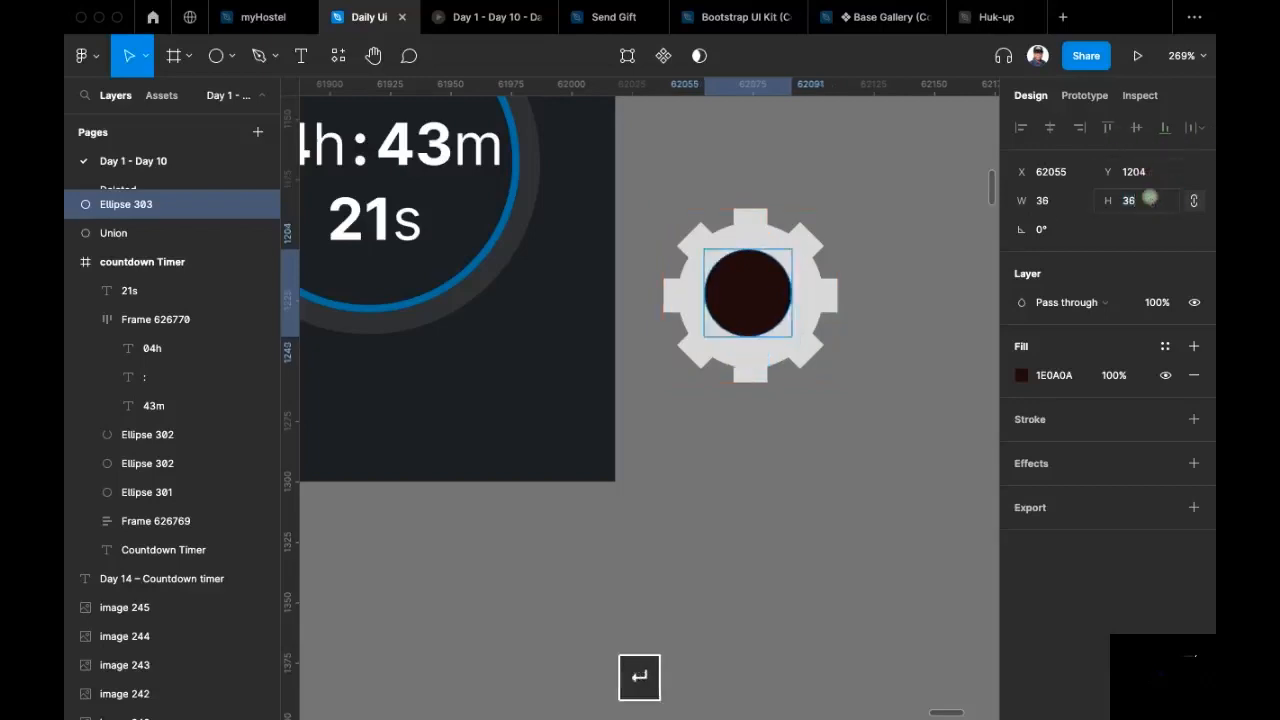
{"action": "left_click", "coordinate": [791, 334], "text": "shift"}
{"action": "left_click", "coordinate": [1137, 129]}
{"action": "left_click", "coordinate": [1050, 128]}
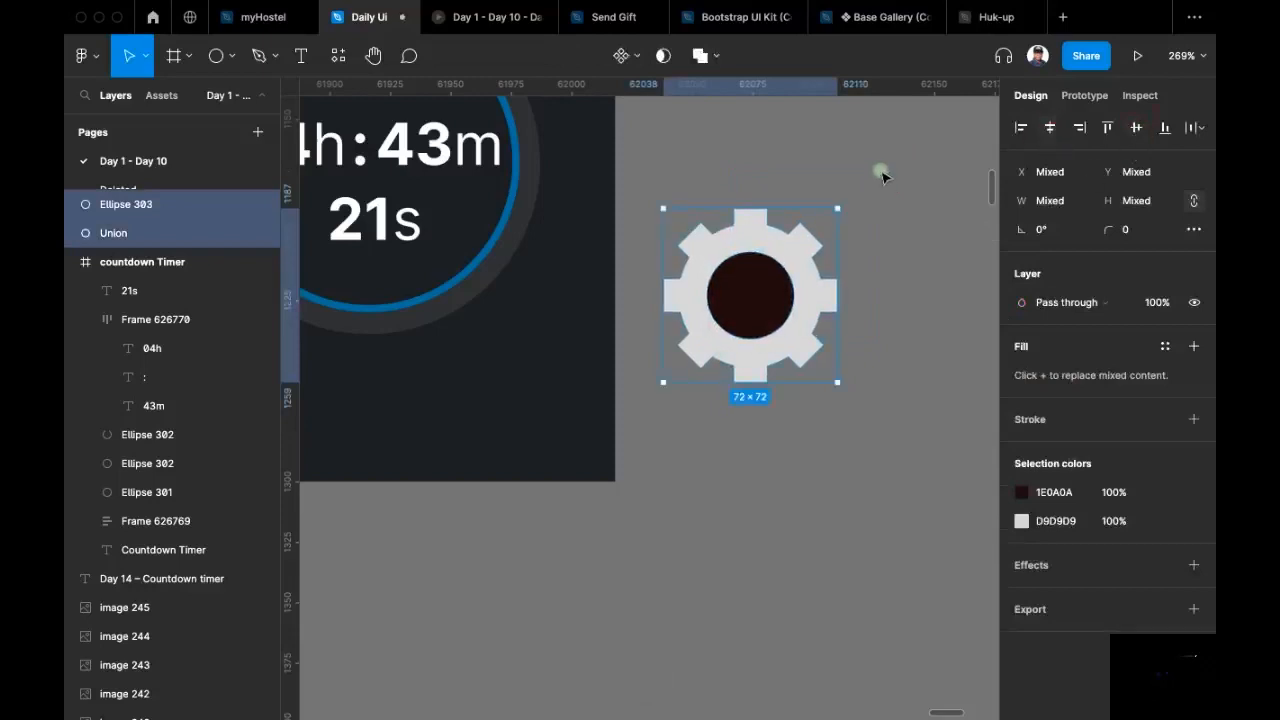
Step: Combine the dark circle and the gear with Exclude to cut the center hole, and flatten the result
{"action": "left_click_drag", "start_coordinate": [886, 186], "coordinate": [670, 404]}
{"action": "left_click", "coordinate": [716, 57]}
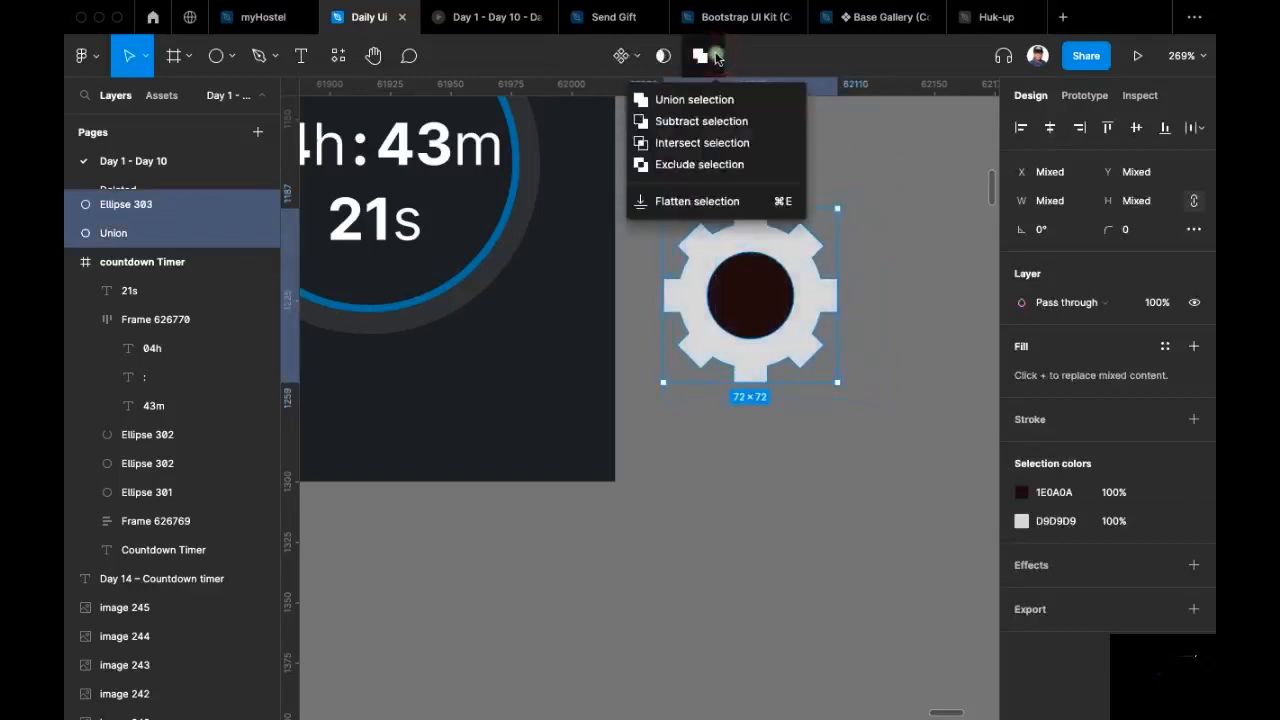
{"action": "left_click", "coordinate": [691, 166]}
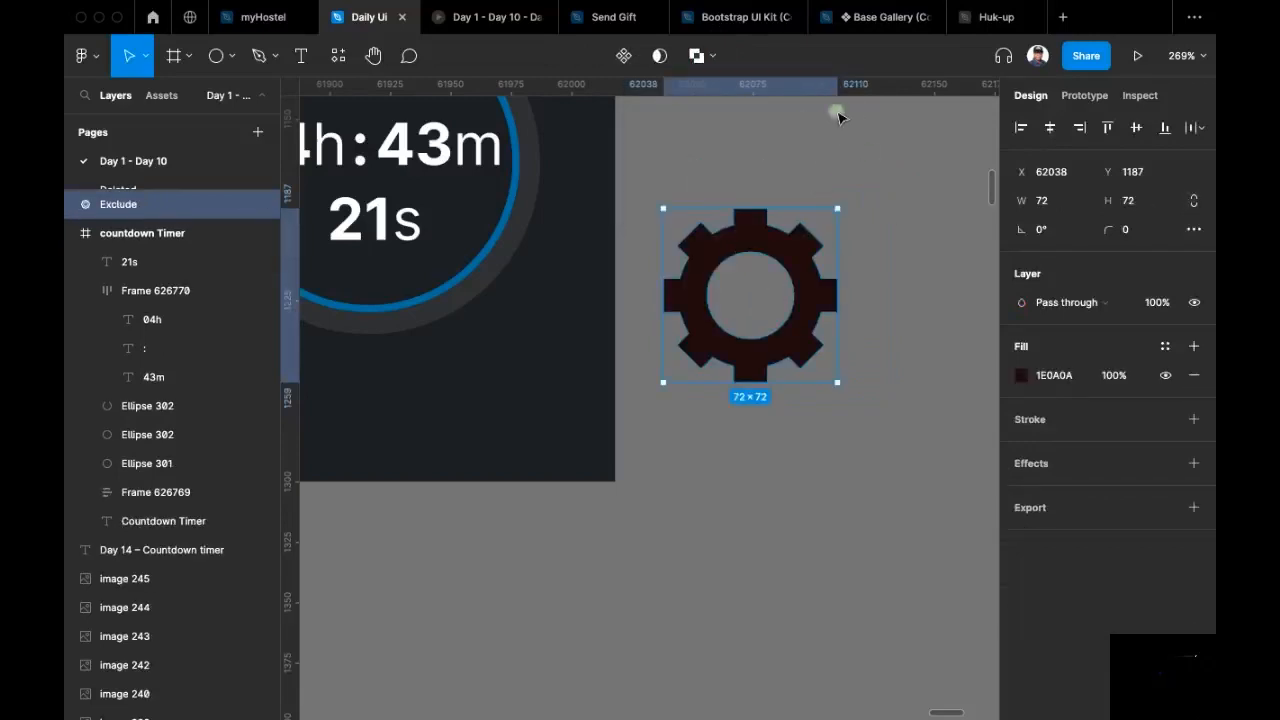
{"action": "key", "text": "super+e"}
Step: Set the gear icon's corner radius to 2
{"action": "scroll", "coordinate": [840, 160], "scroll_direction": "down", "scroll_amount": 5}
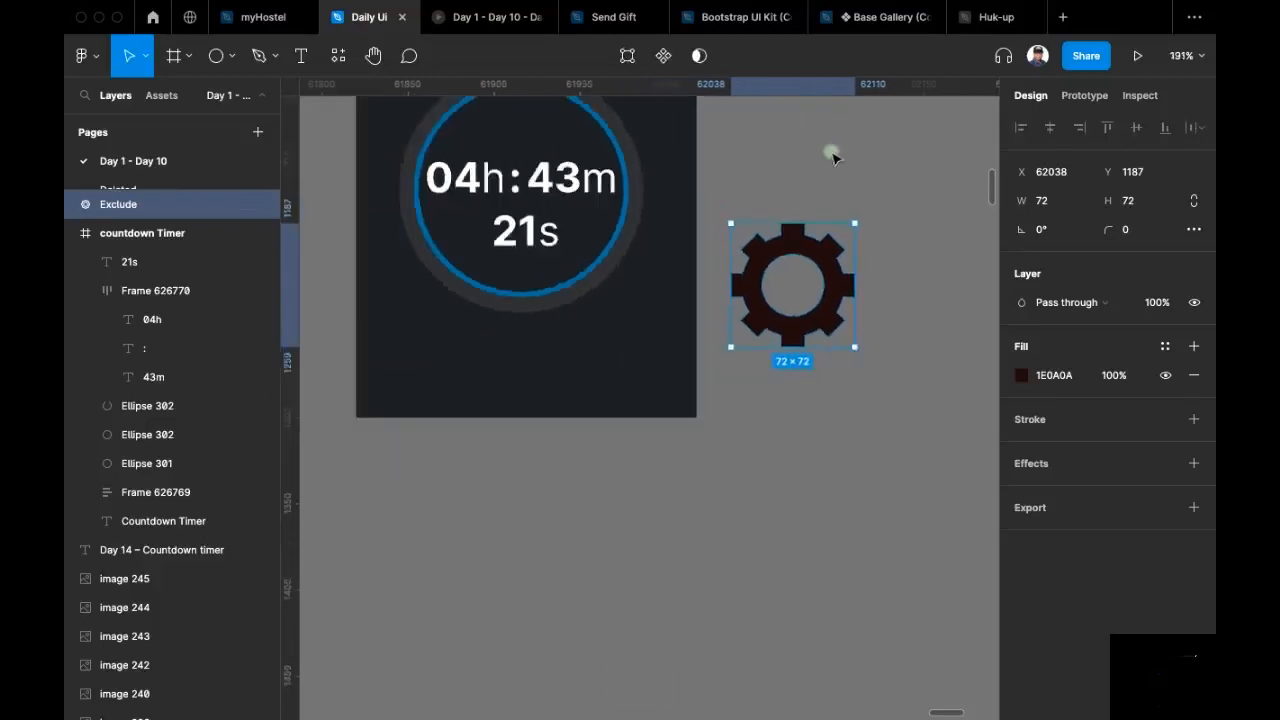
{"action": "scroll", "coordinate": [801, 229], "scroll_direction": "up", "scroll_amount": 5}
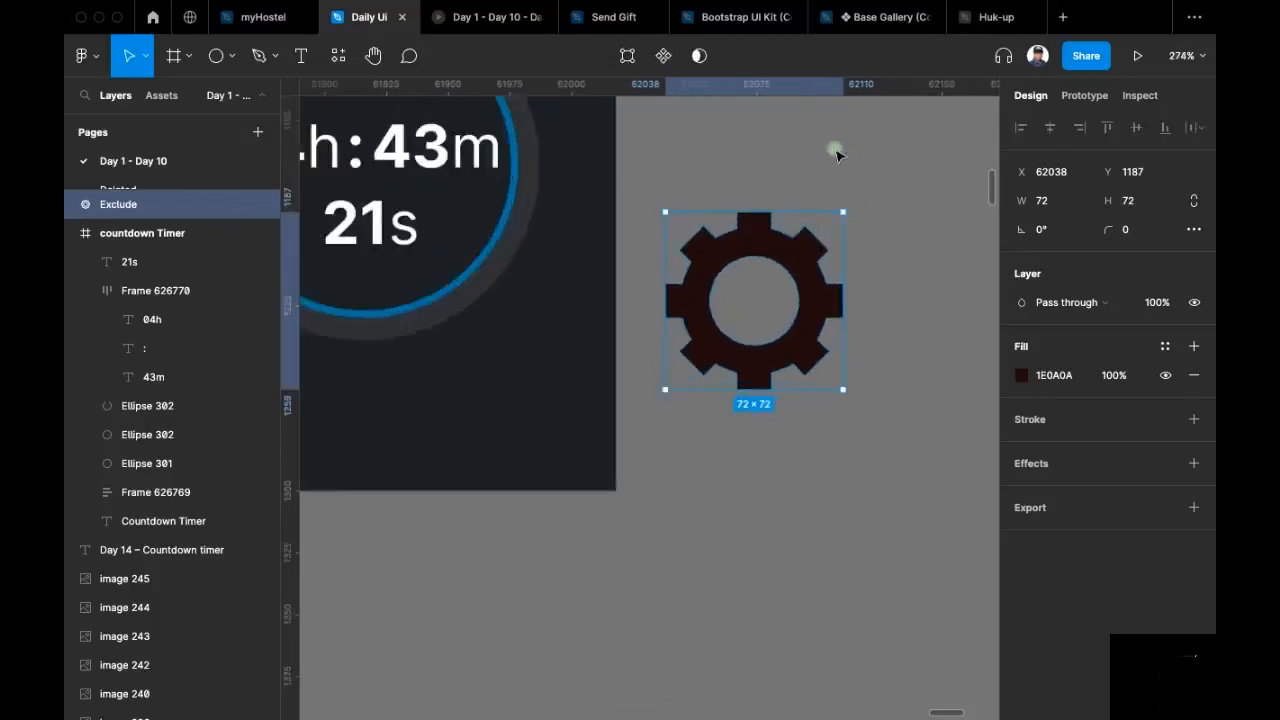
{"action": "left_click", "coordinate": [1140, 231]}
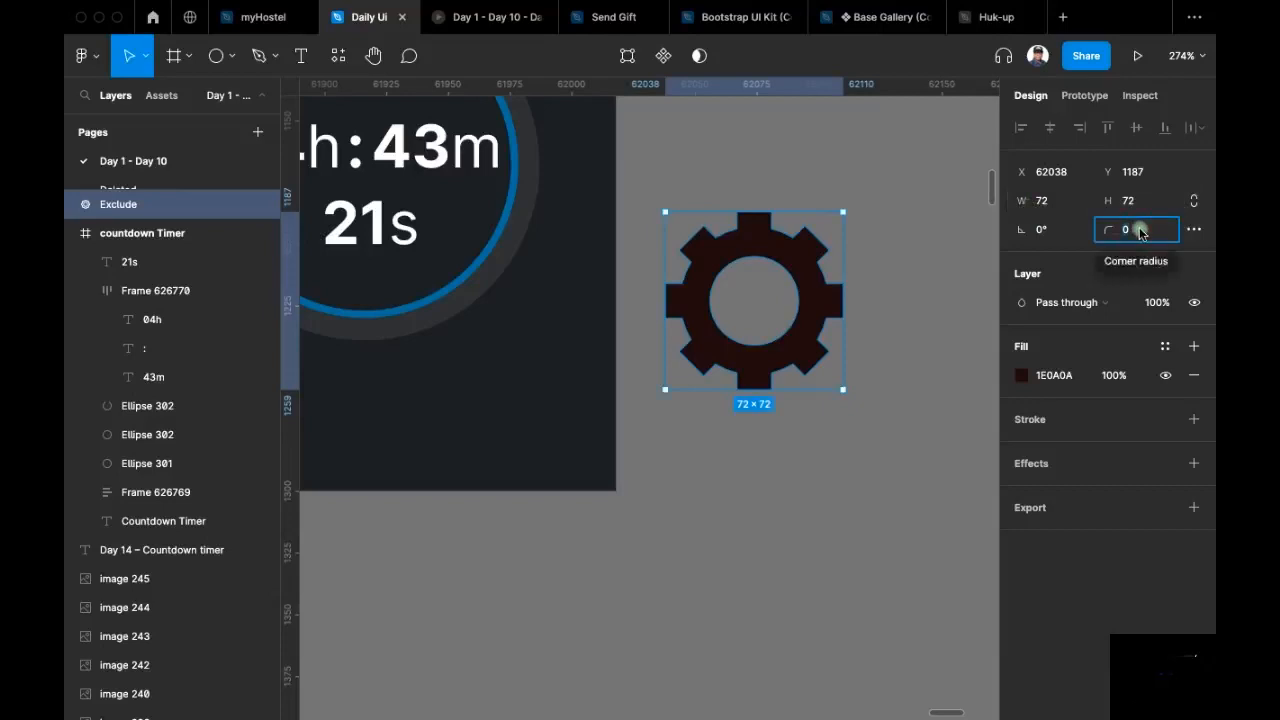
{"action": "key", "text": "Up"}
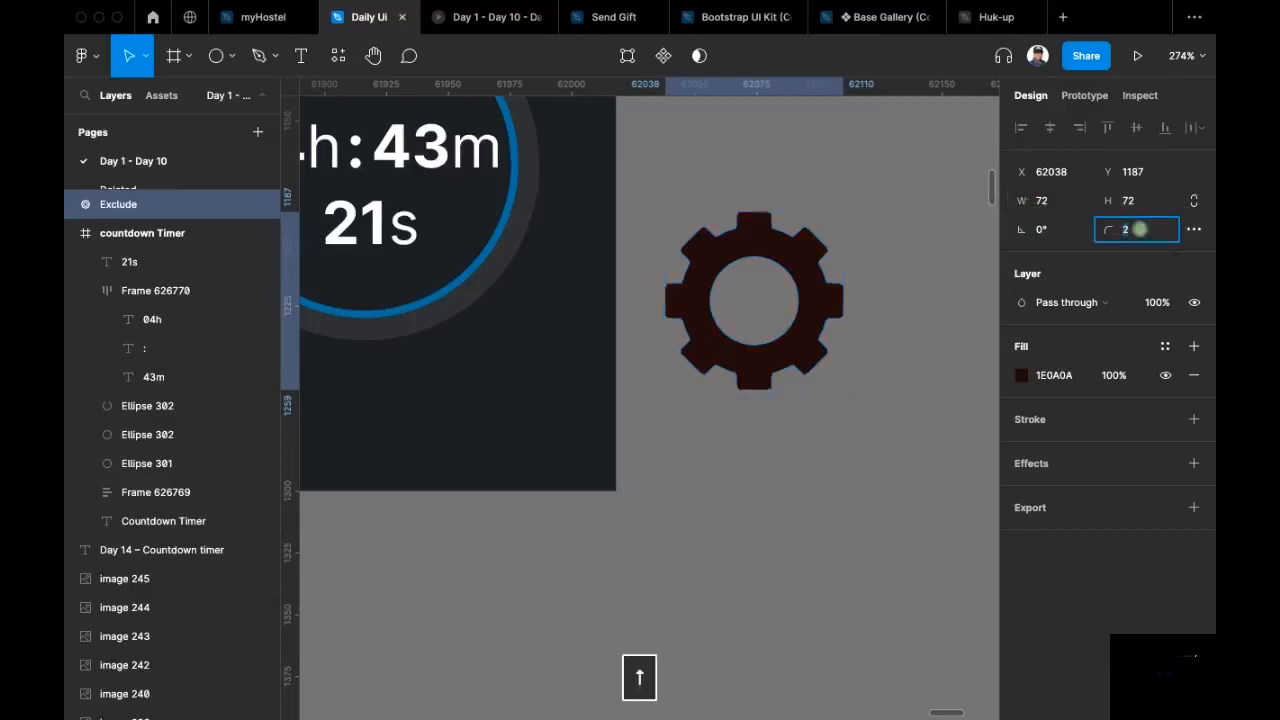
Step: Move the gear icon below the countdown timer frame, beside the blue circle
{"action": "left_click", "coordinate": [831, 273]}
{"action": "left_click_drag", "start_coordinate": [831, 273], "coordinate": [591, 373]}
{"action": "scroll", "coordinate": [876, 188], "scroll_direction": "down", "scroll_amount": 5}
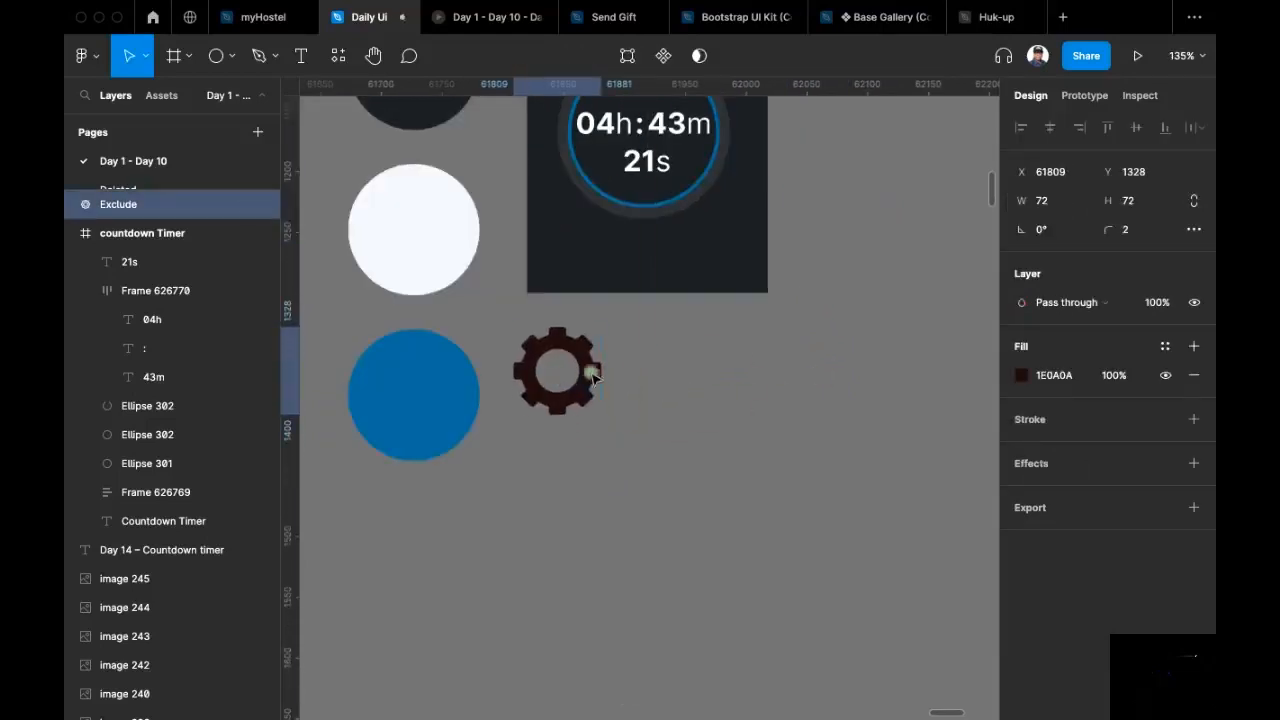
{"action": "scroll", "coordinate": [605, 345], "scroll_direction": "down", "scroll_amount": 1}
{"action": "scroll", "coordinate": [620, 322], "scroll_direction": "up", "scroll_amount": 5}
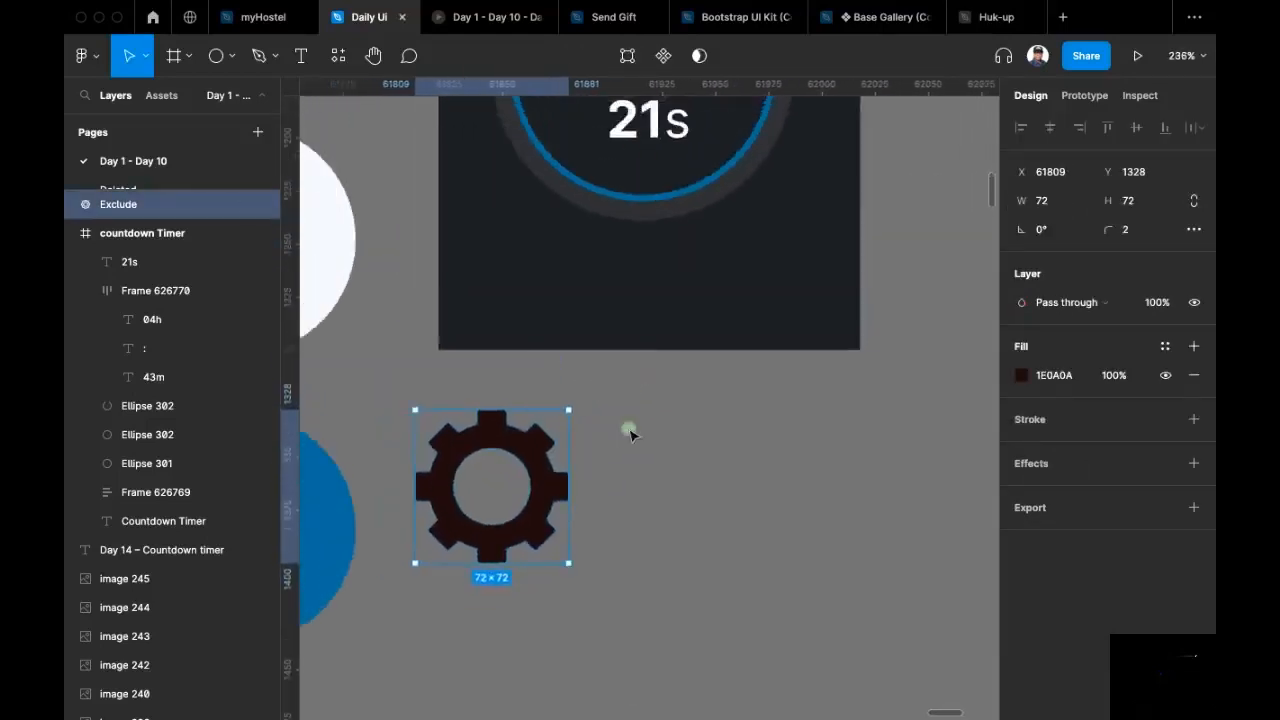
Step: Draw a square about 47 × 47 beside the gear icon
{"action": "scroll", "coordinate": [640, 420], "scroll_direction": "down", "scroll_amount": 3}
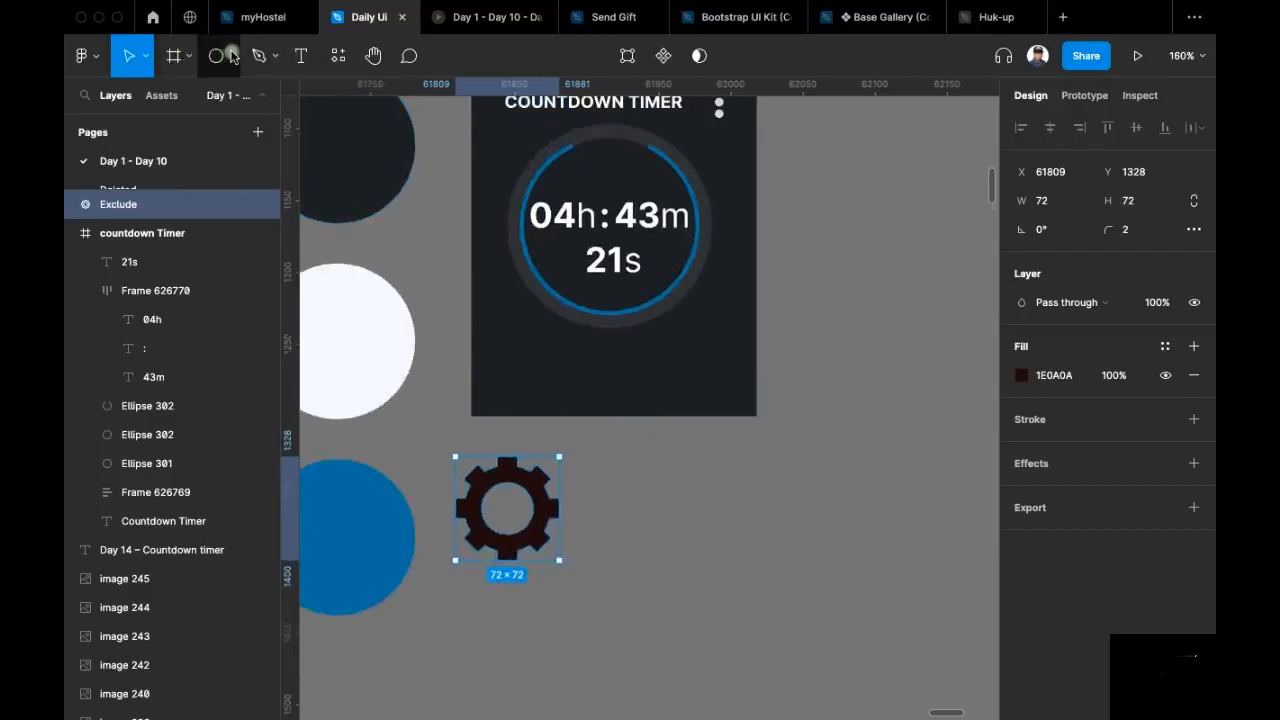
{"action": "left_click", "coordinate": [229, 55]}
{"action": "left_click", "coordinate": [203, 97]}
{"action": "scroll", "coordinate": [570, 366], "scroll_direction": "down", "scroll_amount": 2}
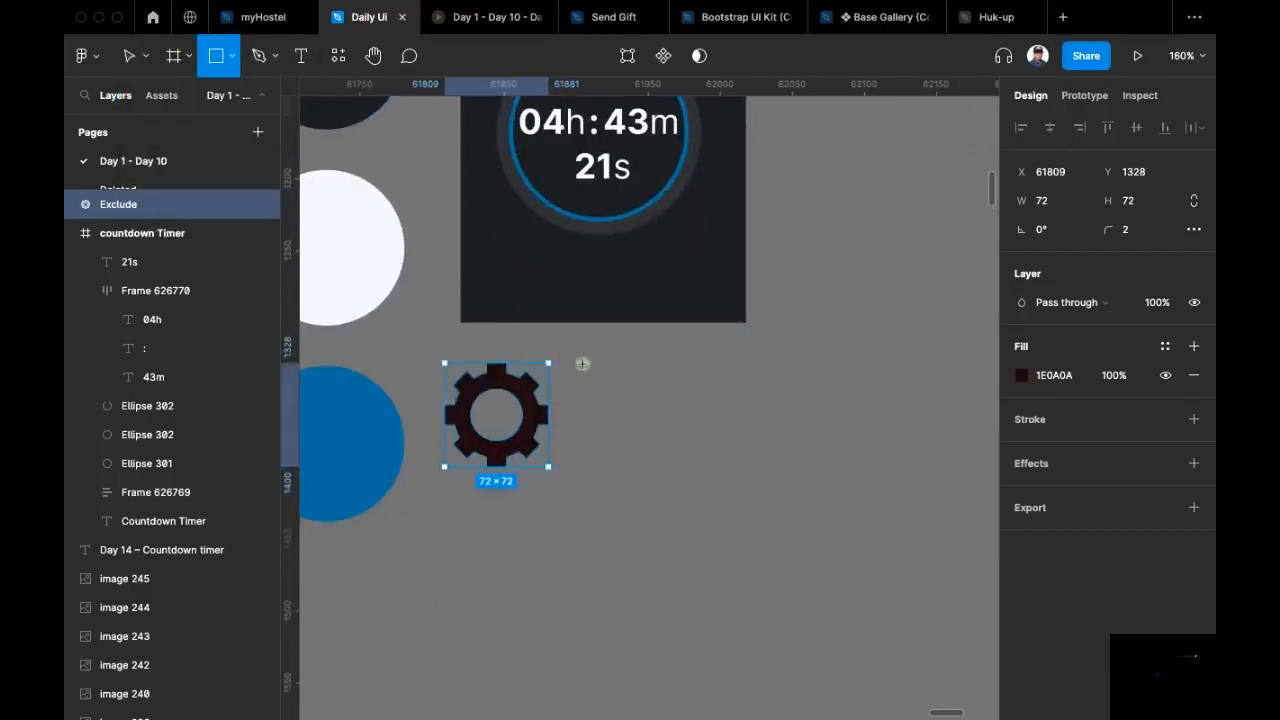
{"action": "left_click_drag", "start_coordinate": [582, 385], "coordinate": [649, 452]}
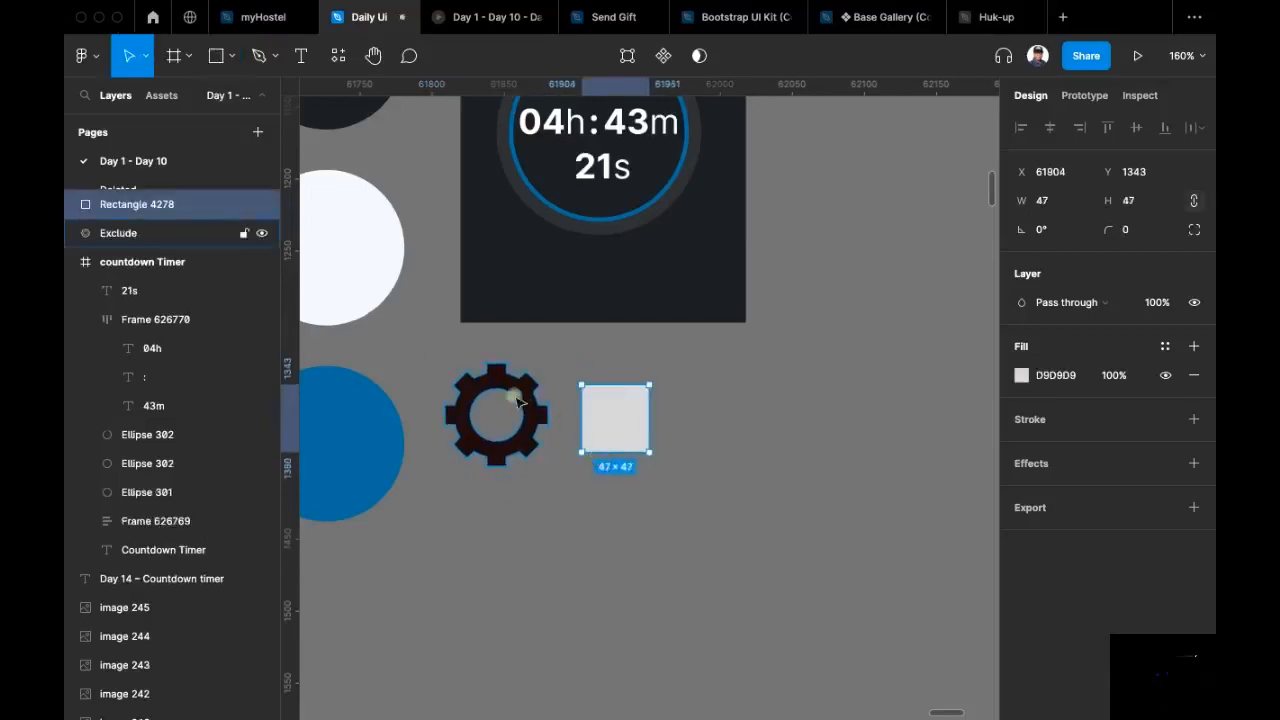
{"action": "left_click", "coordinate": [535, 400]}
{"action": "left_click", "coordinate": [605, 420]}
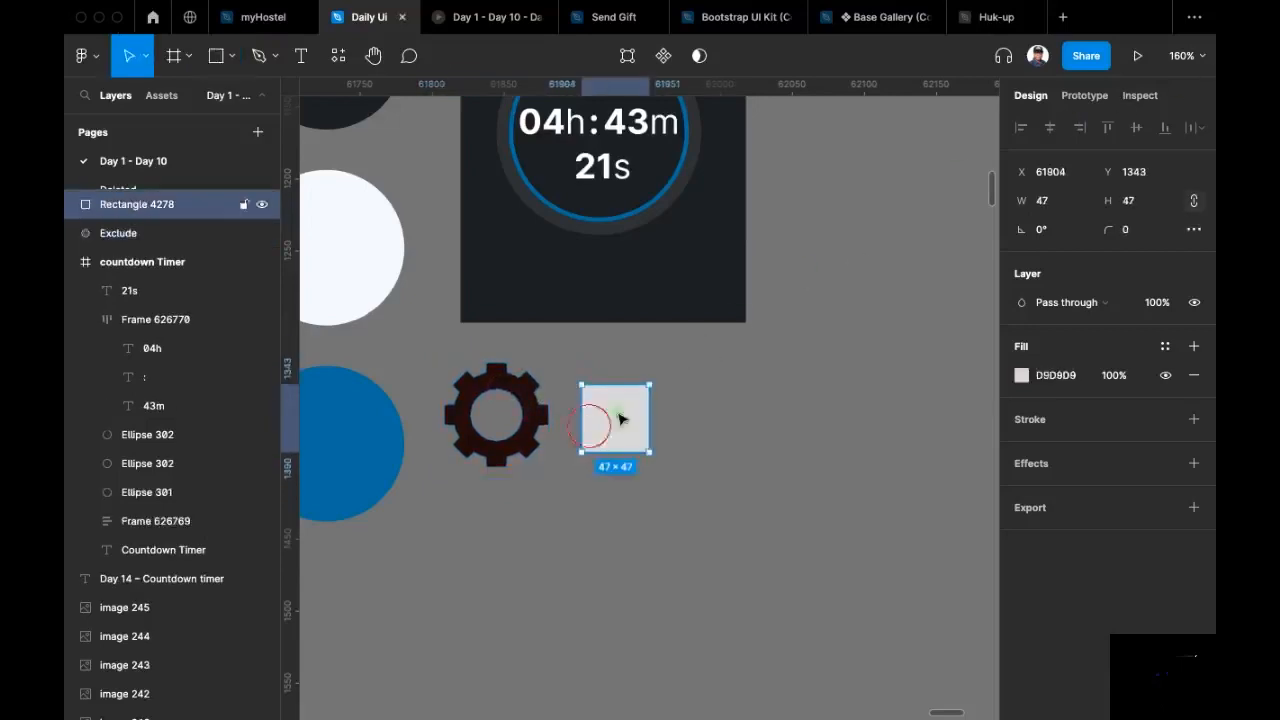
Step: Set the size of the square beside the gear to 72 × 72
{"action": "left_click", "coordinate": [1138, 202]}
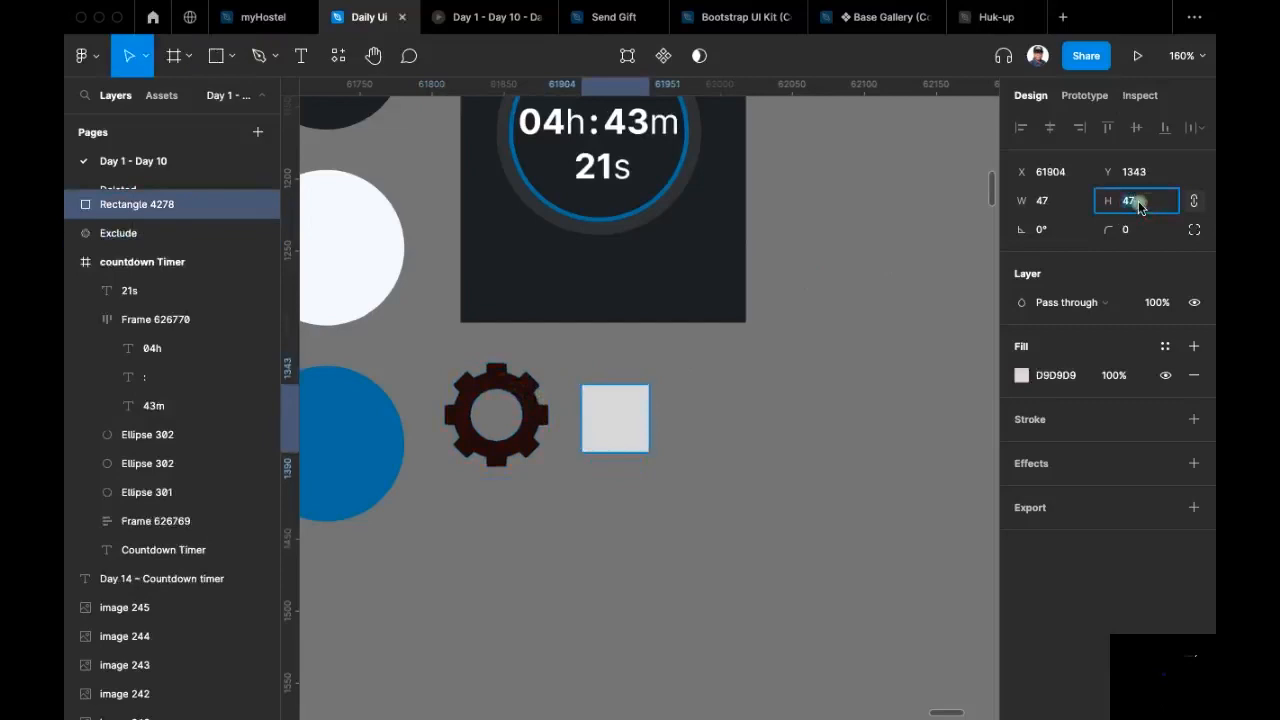
{"action": "type", "text": "72"}
{"action": "key", "text": "Return"}
{"action": "key", "text": "super+z"}
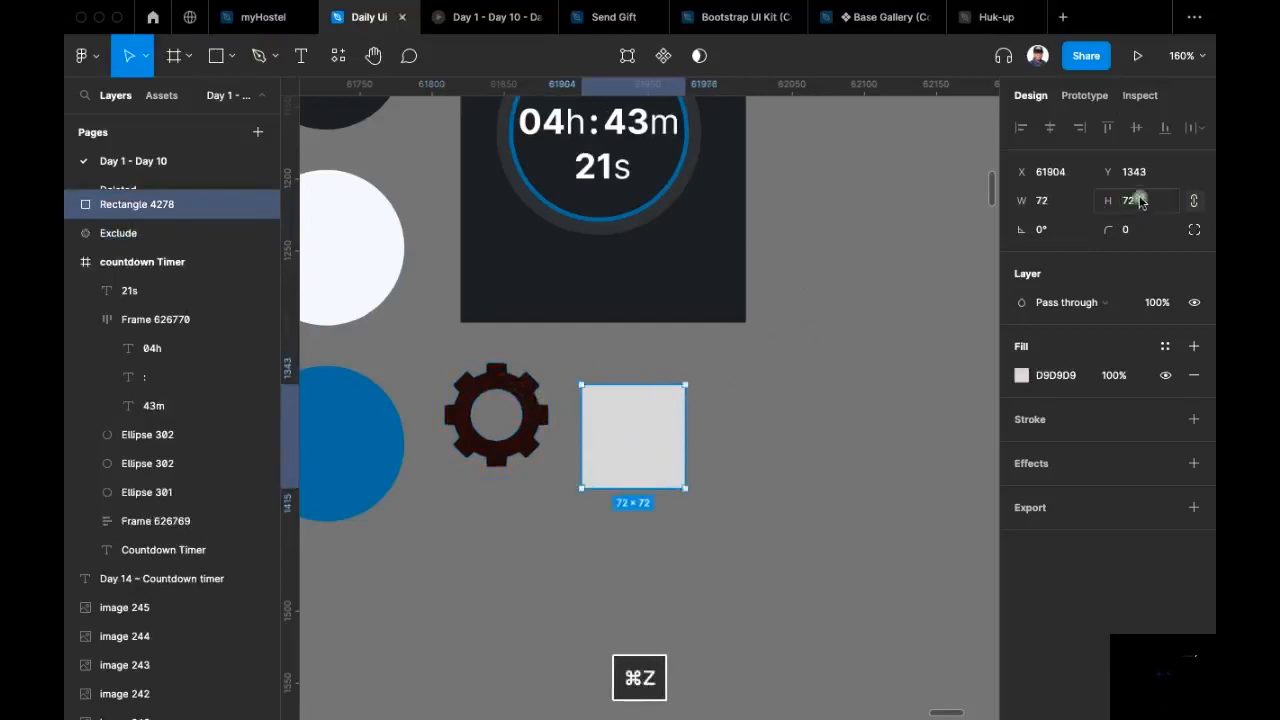
{"action": "left_click", "coordinate": [1141, 201]}
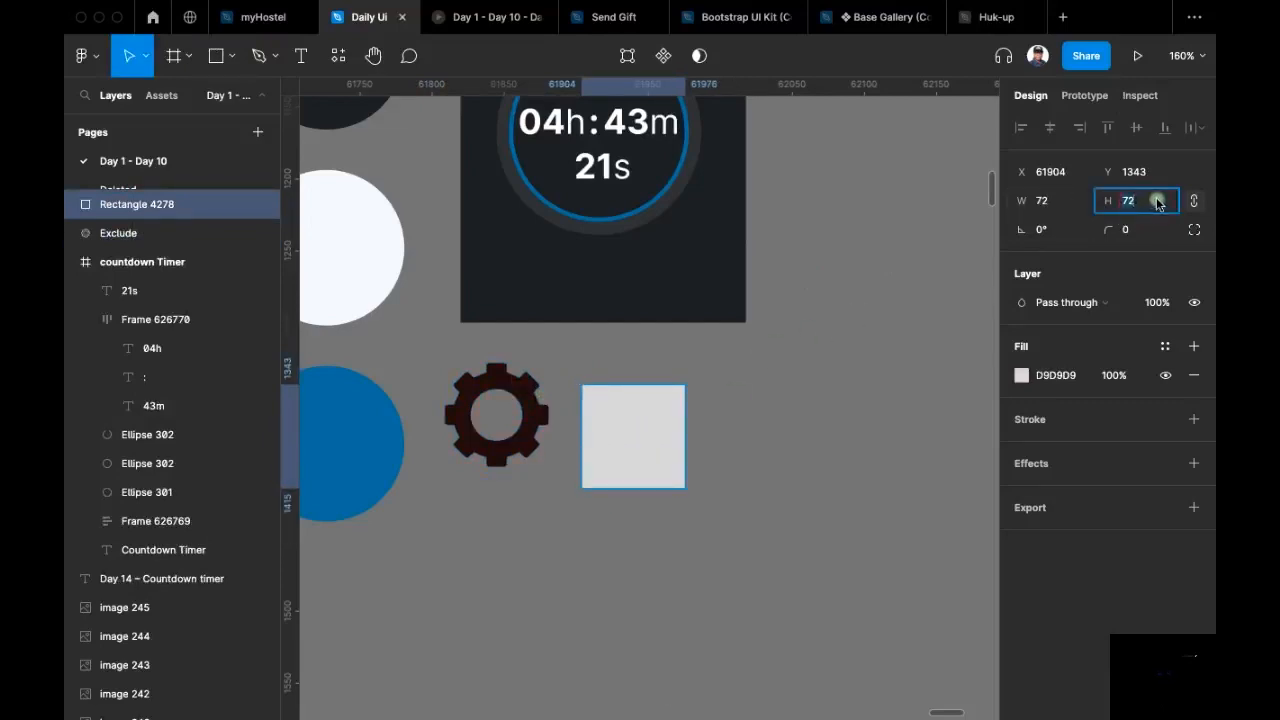
Step: Unlink the square's proportions and reduce its width to half minus 6, giving a 30 × 72 bar
{"action": "left_click", "coordinate": [1068, 207]}
{"action": "left_click", "coordinate": [1077, 208]}
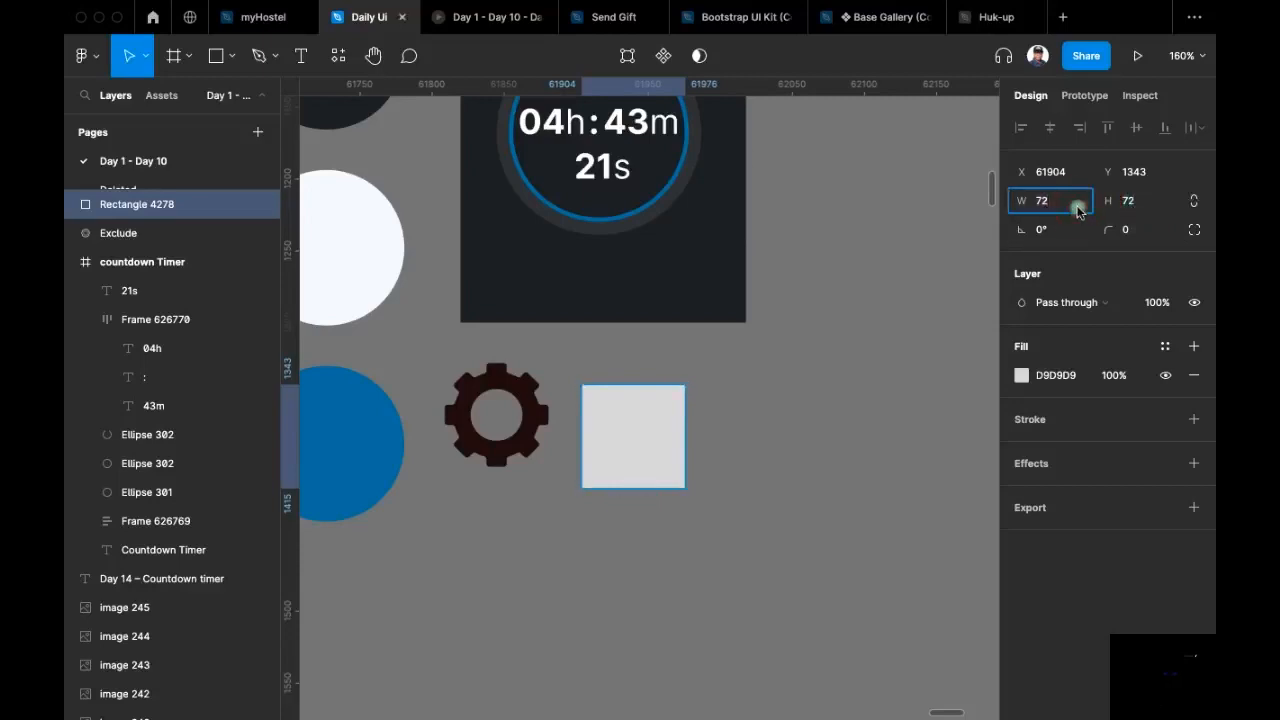
{"action": "type", "text": "/"}
{"action": "type", "text": "2"}
{"action": "key", "text": "Return"}
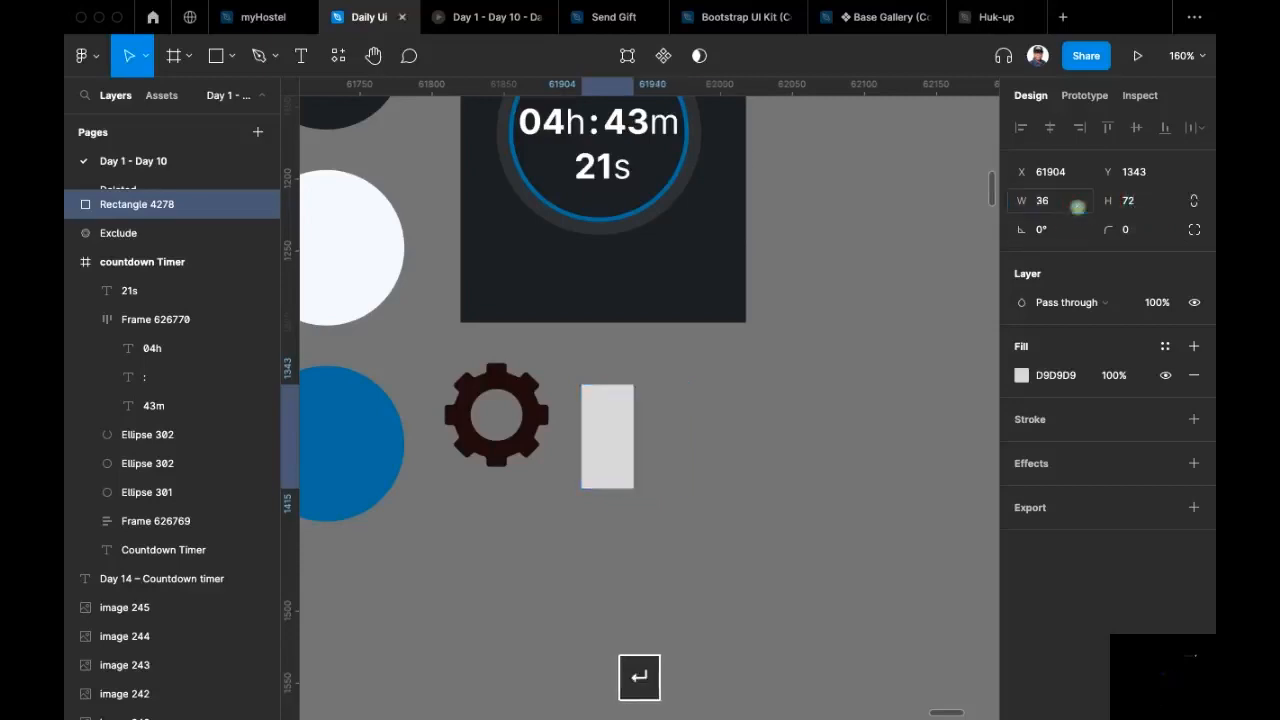
{"action": "left_click", "coordinate": [1077, 205]}
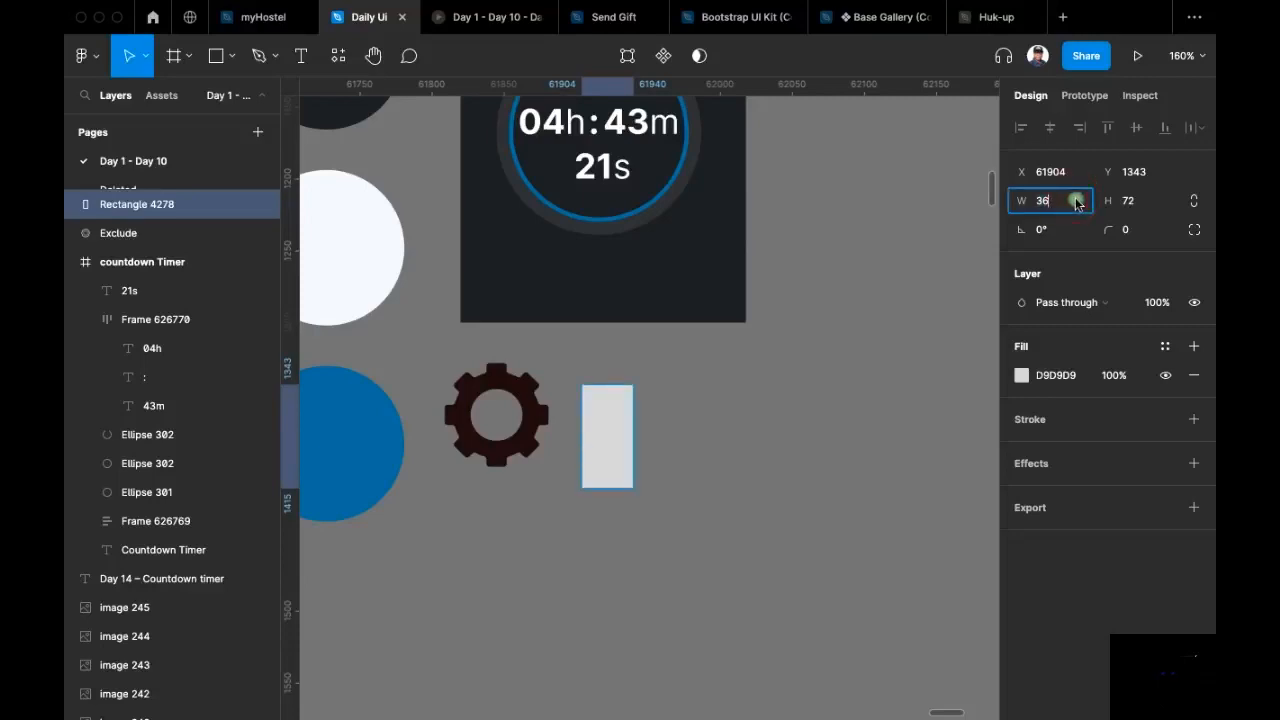
{"action": "type", "text": "-6"}
{"action": "key", "text": "Return"}
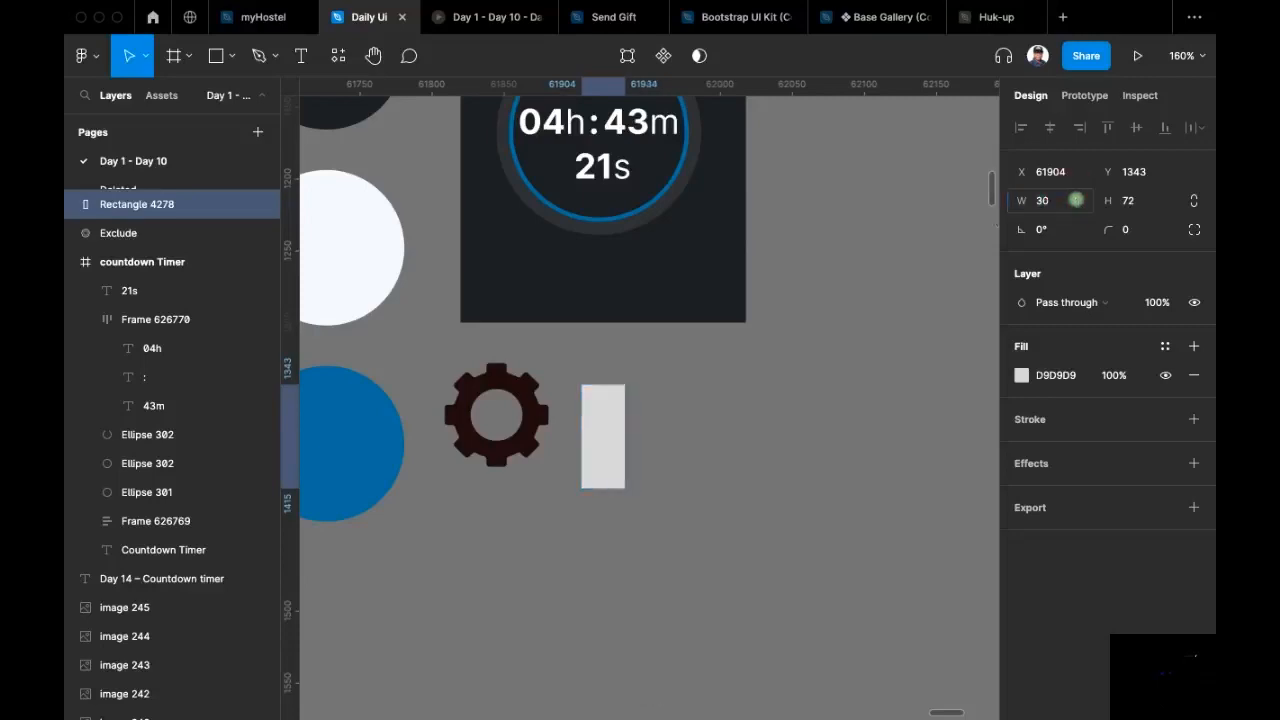
Step: Duplicate the 30 × 72 bar beside the original and set the spacing between the two bars to 12
{"action": "left_click_drag", "start_coordinate": [609, 438], "coordinate": [666, 449]}
{"action": "left_click", "coordinate": [600, 449], "text": "shift"}
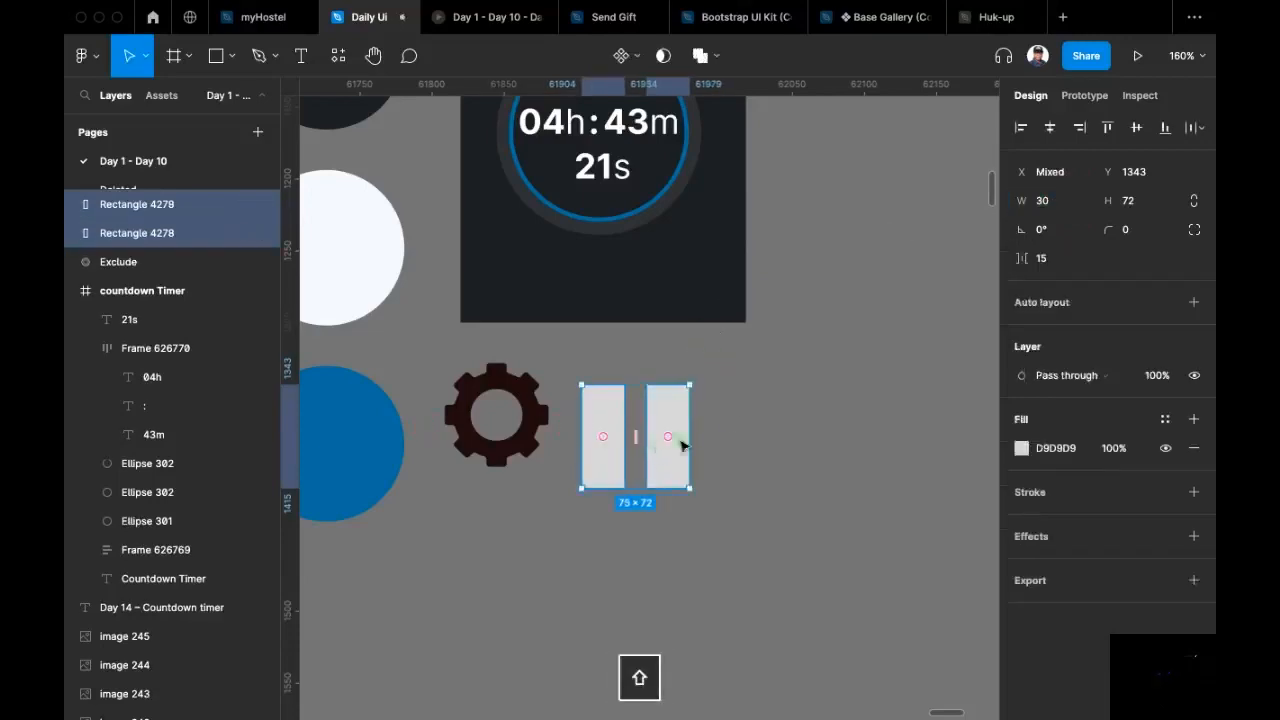
{"action": "left_click", "coordinate": [1058, 262]}
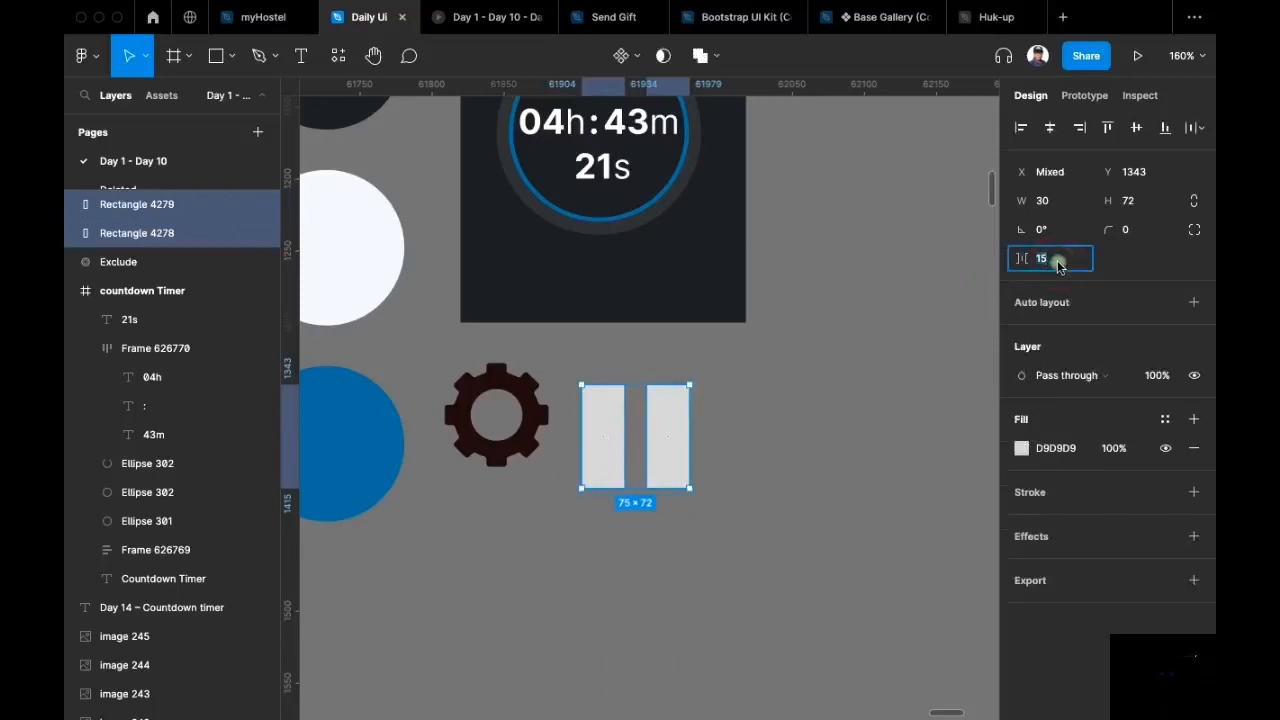
{"action": "type", "text": "1"}
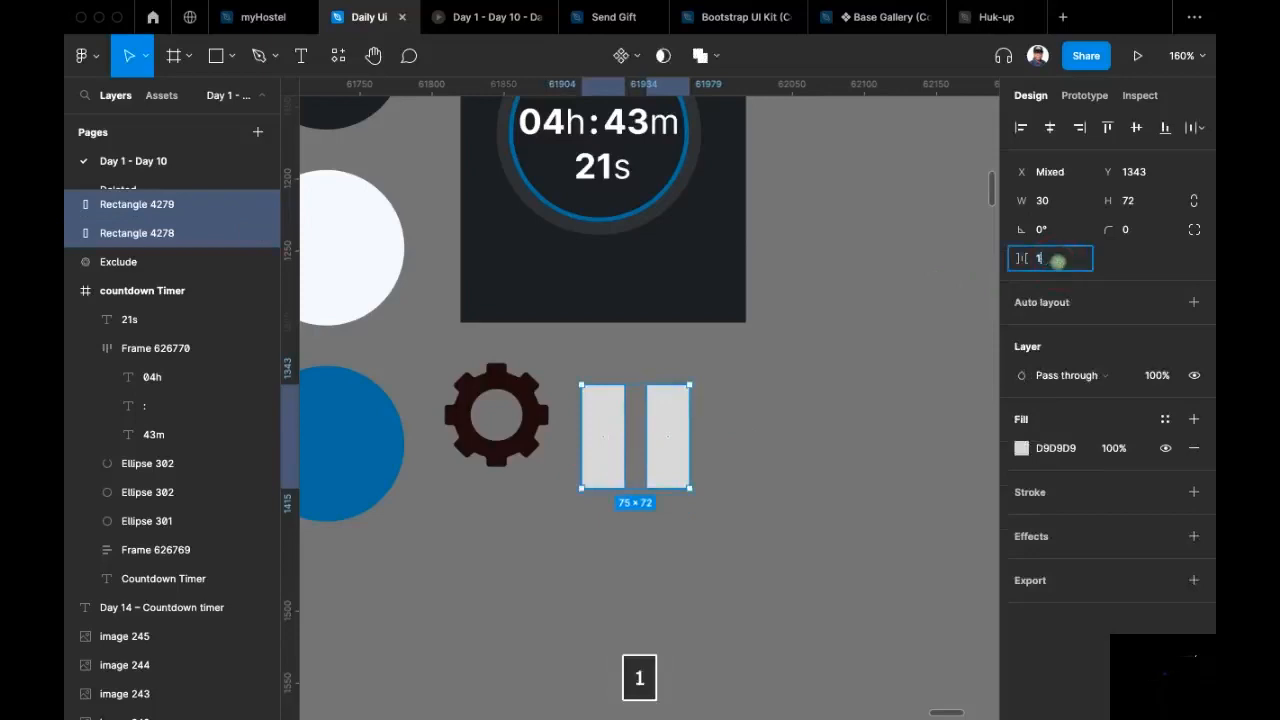
{"action": "type", "text": "5"}
{"action": "key", "text": "BackSpace"}
{"action": "type", "text": "2"}
{"action": "key", "text": "Return"}
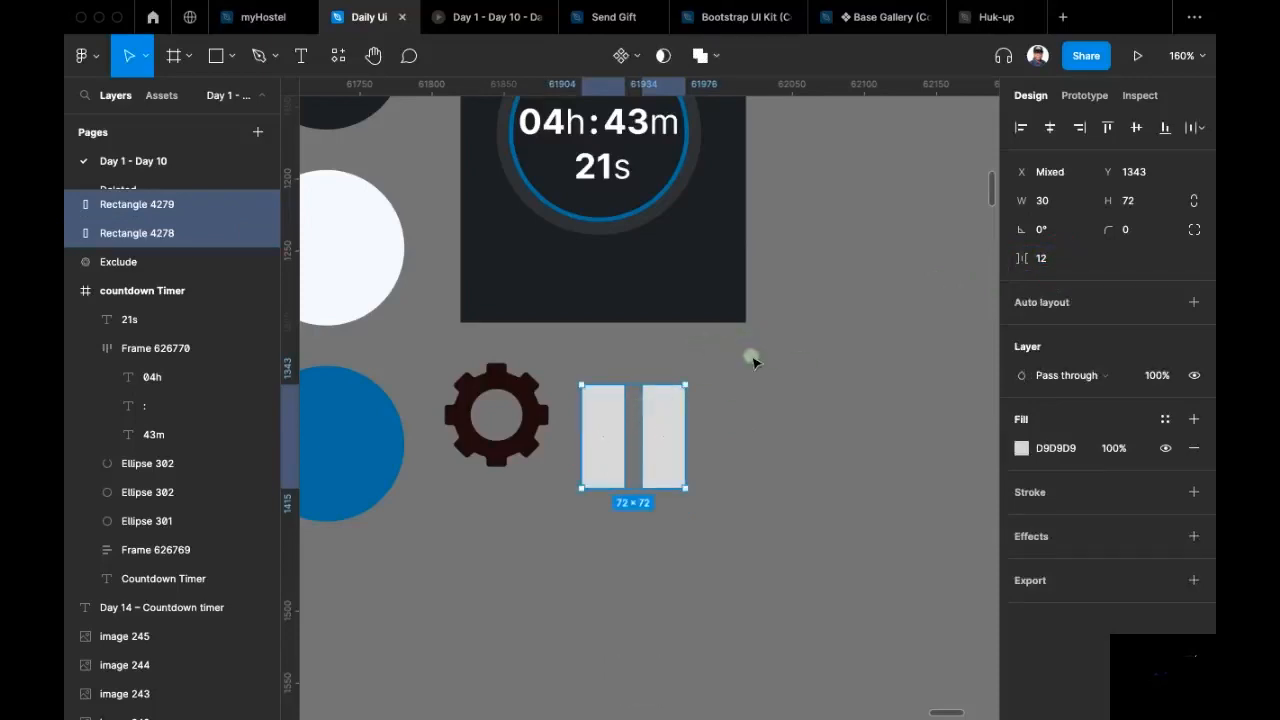
Step: Narrow both pause bars to 24 wide and unite them into one flattened shape
{"action": "key", "text": "super+shift+Left"}
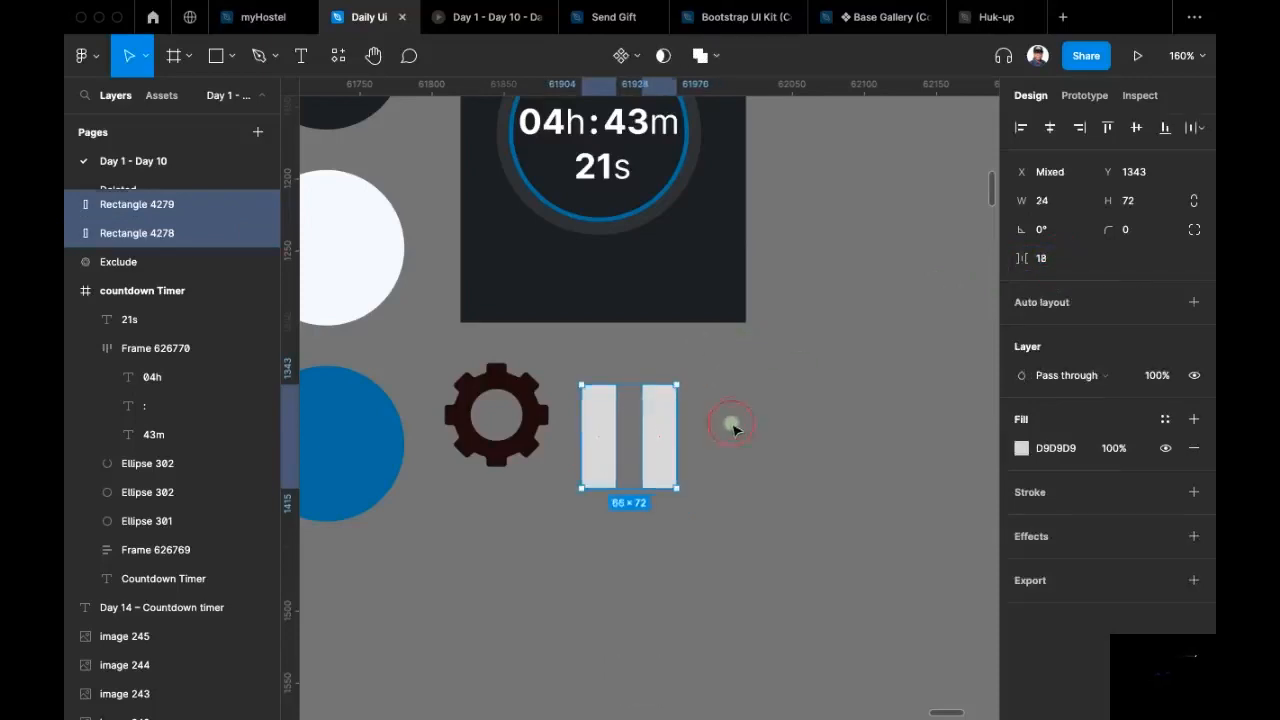
{"action": "left_click", "coordinate": [732, 426]}
{"action": "left_click_drag", "start_coordinate": [557, 374], "coordinate": [683, 476]}
{"action": "left_click", "coordinate": [716, 58]}
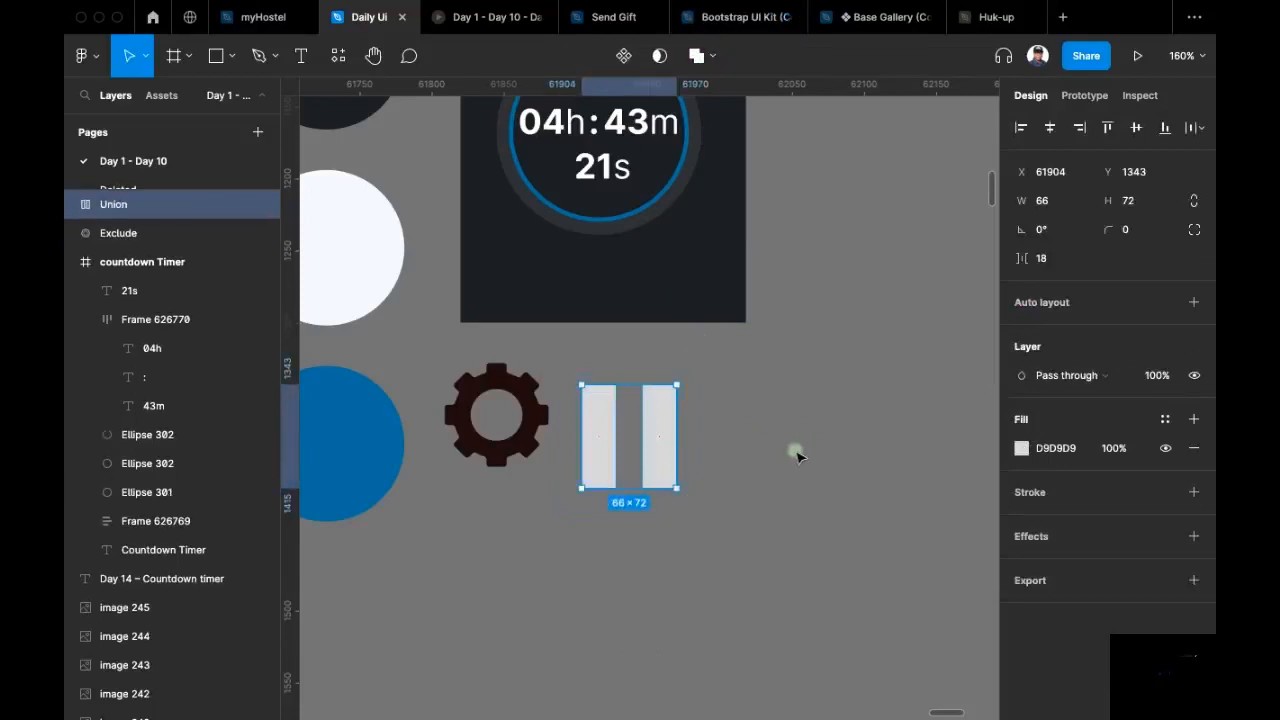
{"action": "key", "text": "super+e"}
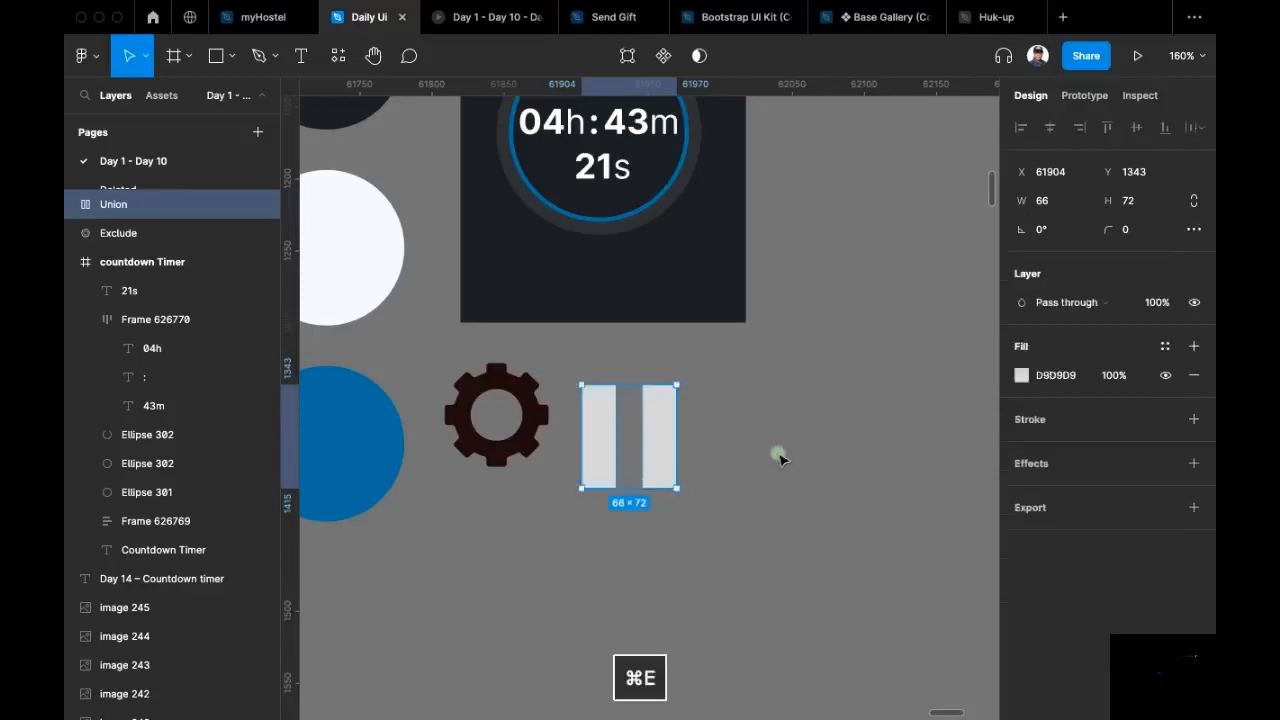
{"action": "left_click", "coordinate": [758, 419]}
{"action": "scroll", "coordinate": [770, 422], "scroll_direction": "left", "scroll_amount": 2}
{"action": "left_click", "coordinate": [771, 439]}
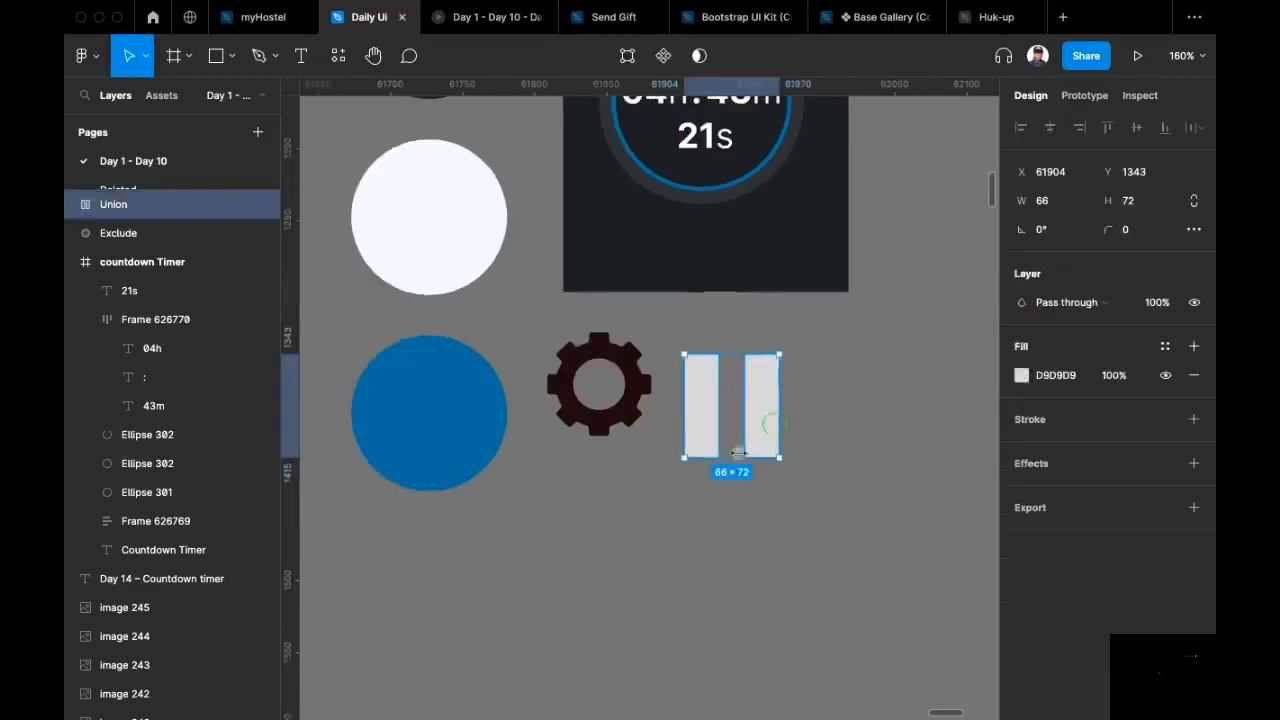
Step: Draw a circle beside the pause bars and set its size to 72 × 72
{"action": "scroll", "coordinate": [766, 428], "scroll_direction": "up", "scroll_amount": 2}
{"action": "scroll", "coordinate": [718, 504], "scroll_direction": "down", "scroll_amount": 2}
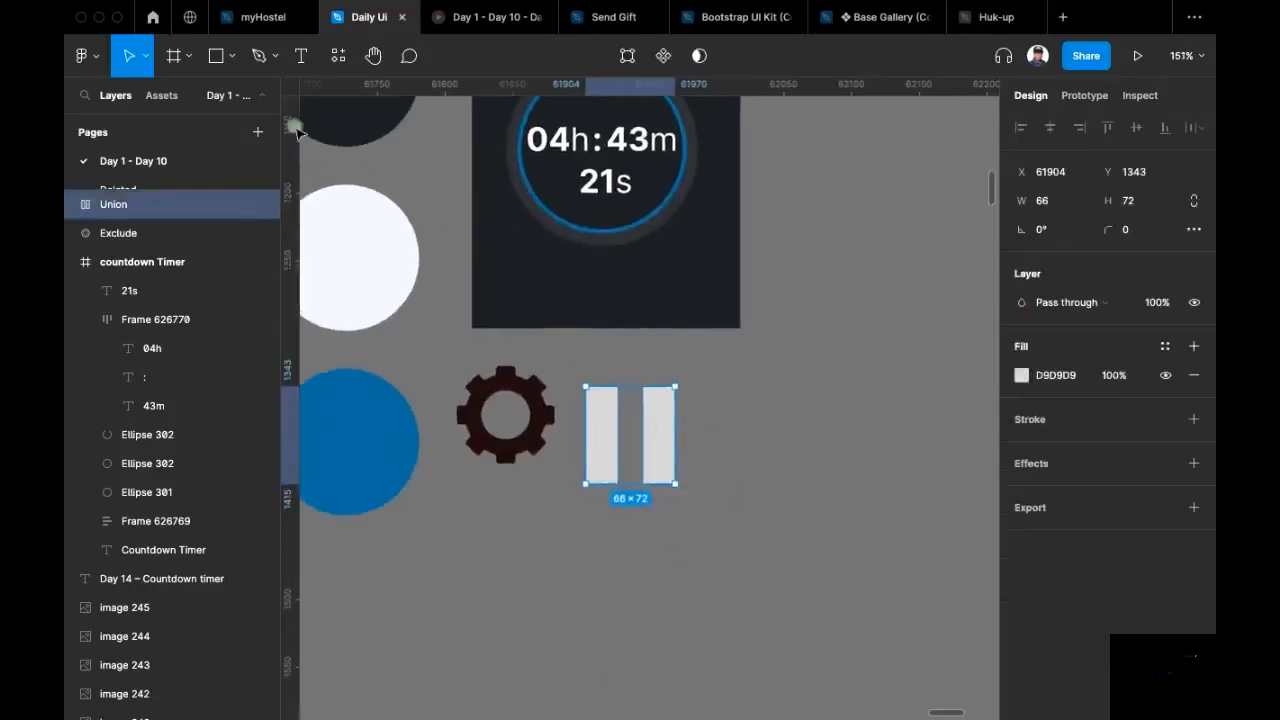
{"action": "left_click", "coordinate": [232, 56]}
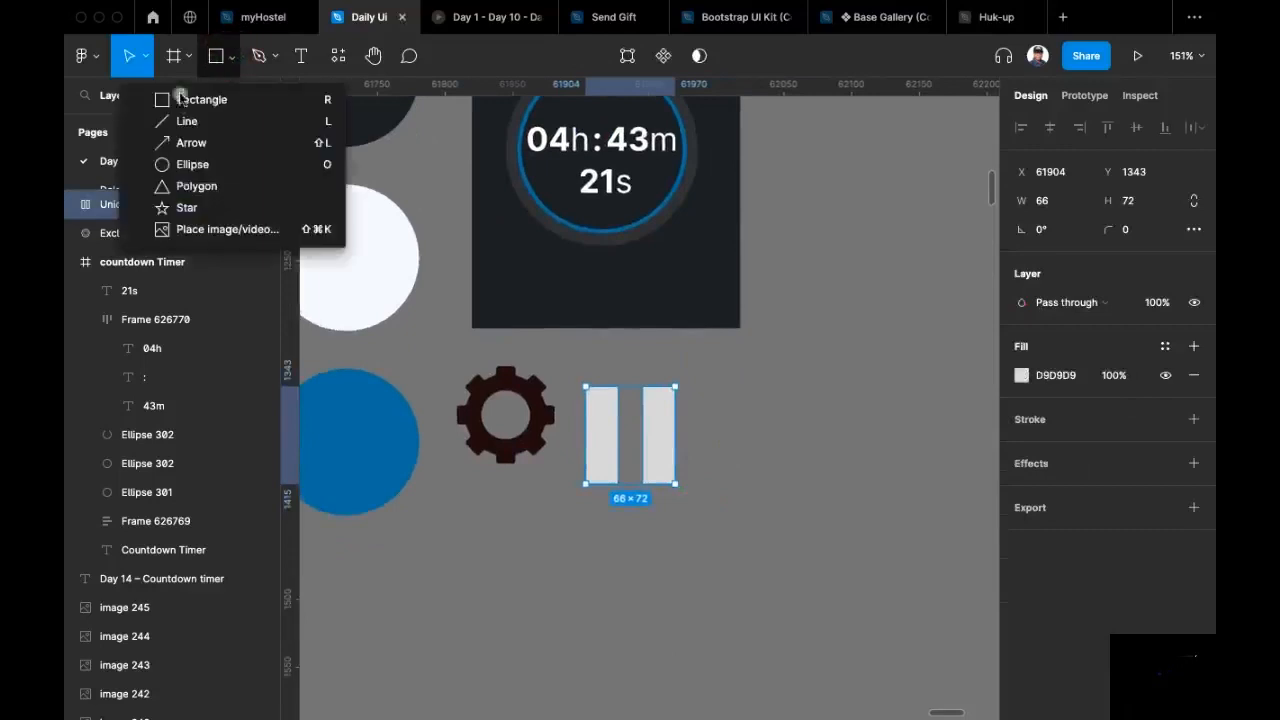
{"action": "left_click", "coordinate": [194, 163]}
{"action": "scroll", "coordinate": [724, 410], "scroll_direction": "down", "scroll_amount": 2}
{"action": "scroll", "coordinate": [724, 410], "scroll_direction": "right", "scroll_amount": 2}
{"action": "left_click_drag", "start_coordinate": [609, 322], "coordinate": [689, 411]}
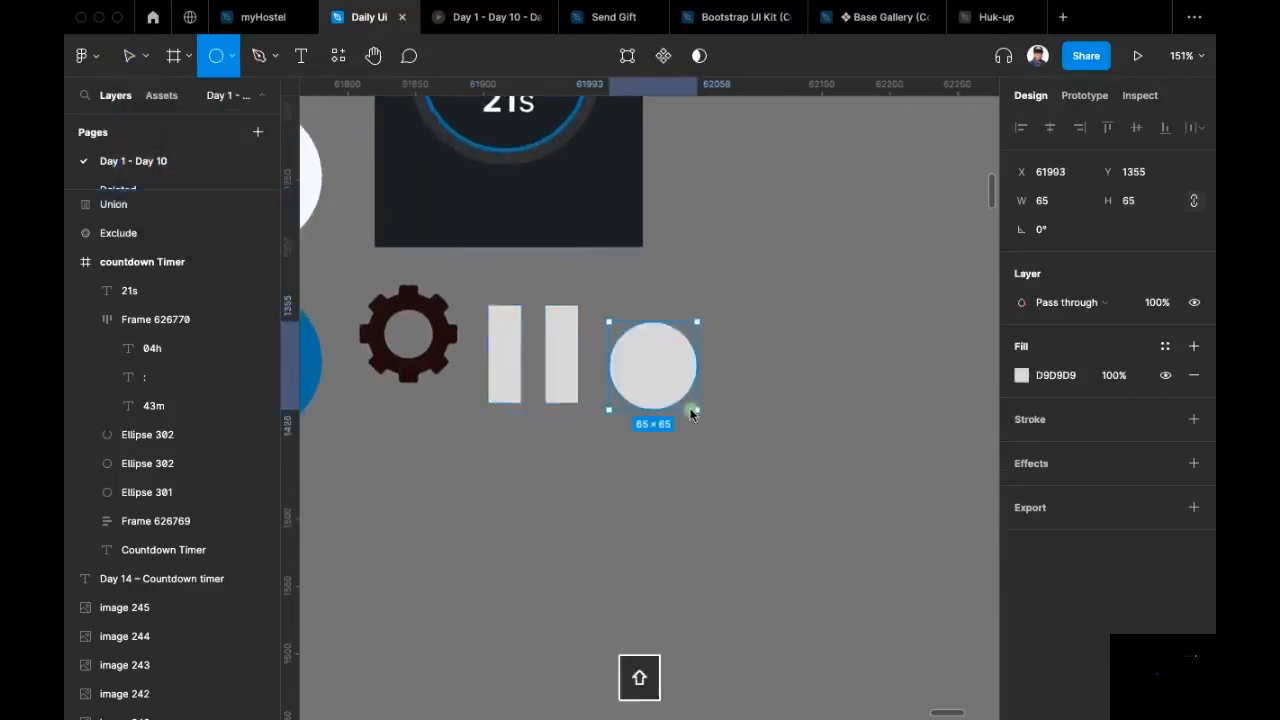
{"action": "left_click", "coordinate": [1148, 204]}
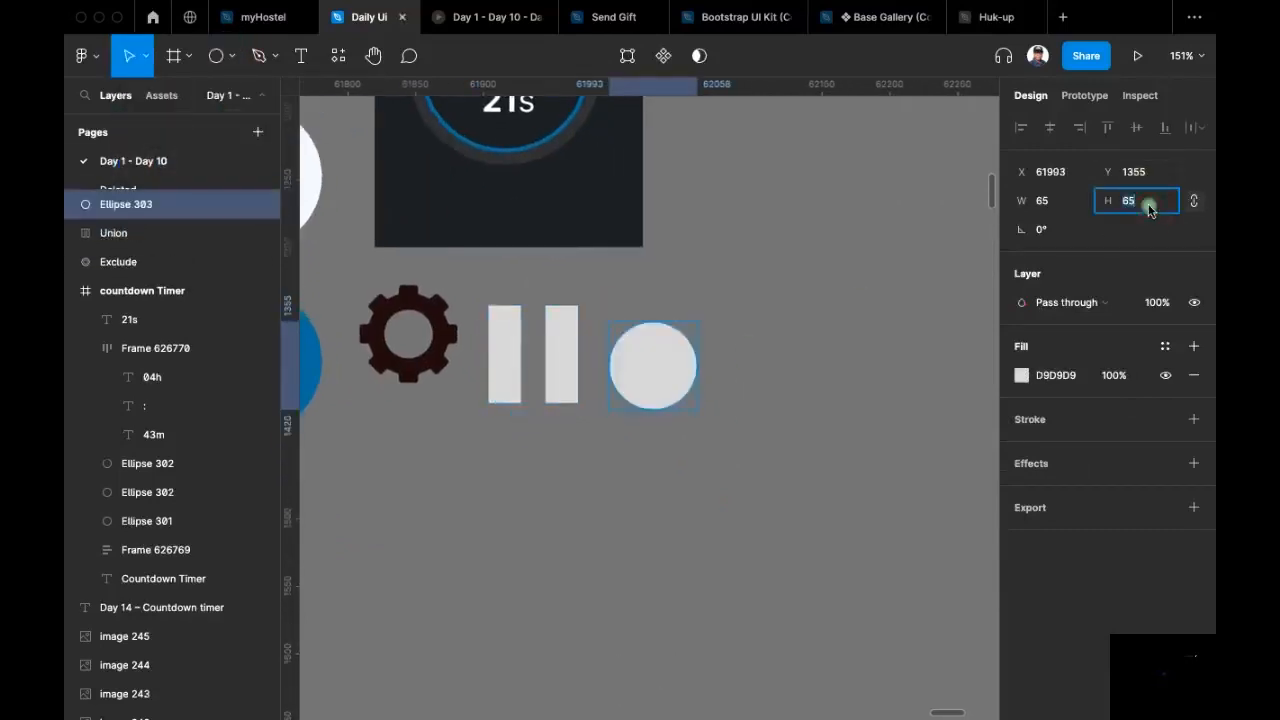
{"action": "type", "text": "72"}
{"action": "key", "text": "Return"}
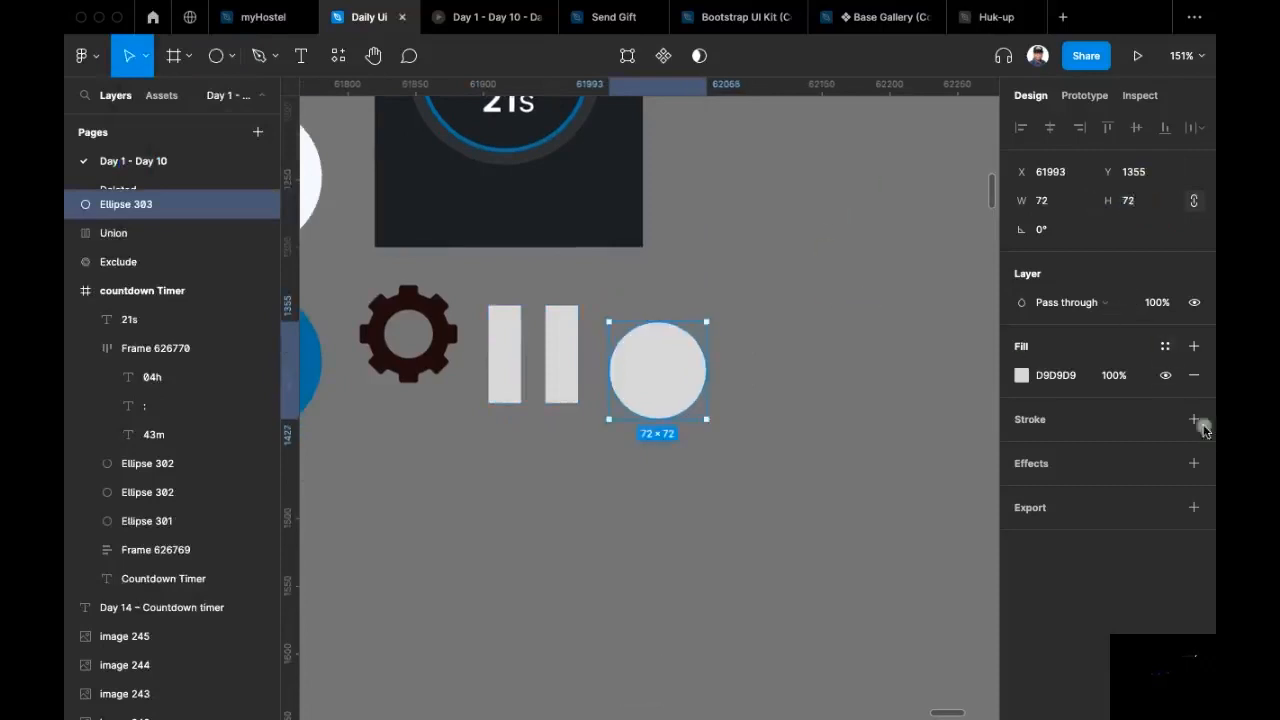
Step: Replace the circle's fill with a 1-wide black inside stroke and align the circle's top edge with the pause bars
{"action": "left_click", "coordinate": [1194, 420]}
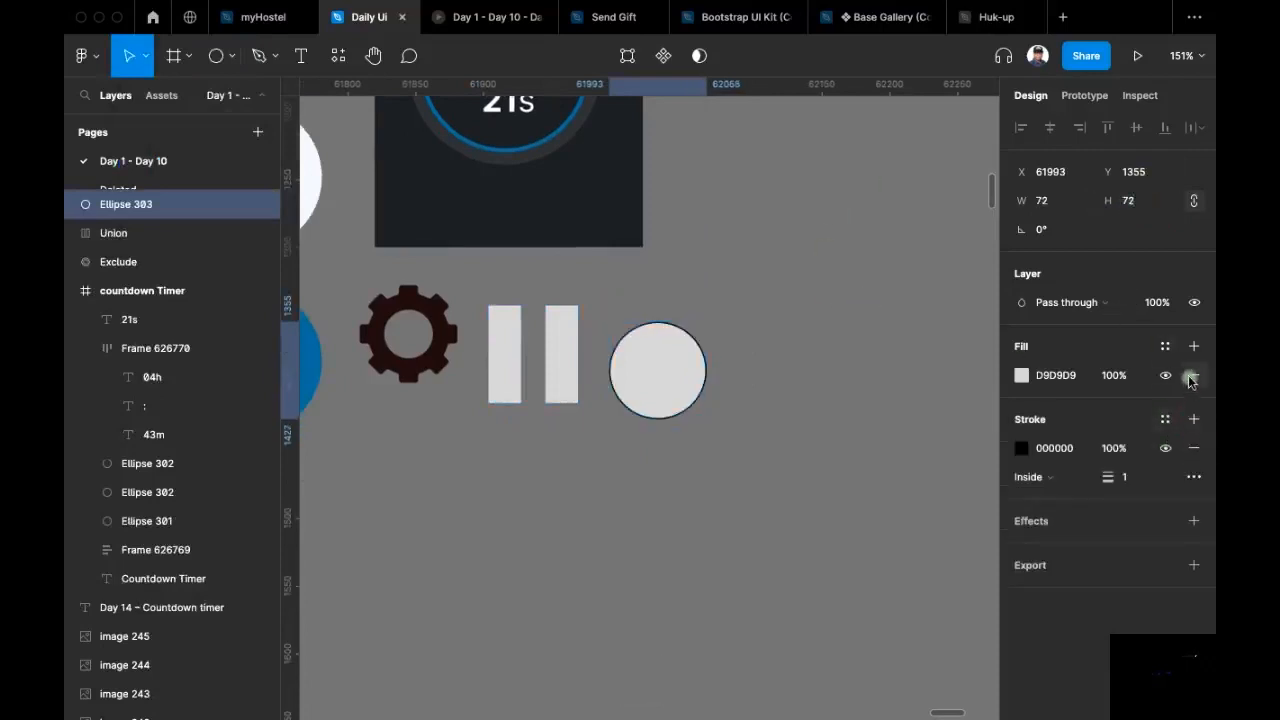
{"action": "left_click", "coordinate": [1192, 376]}
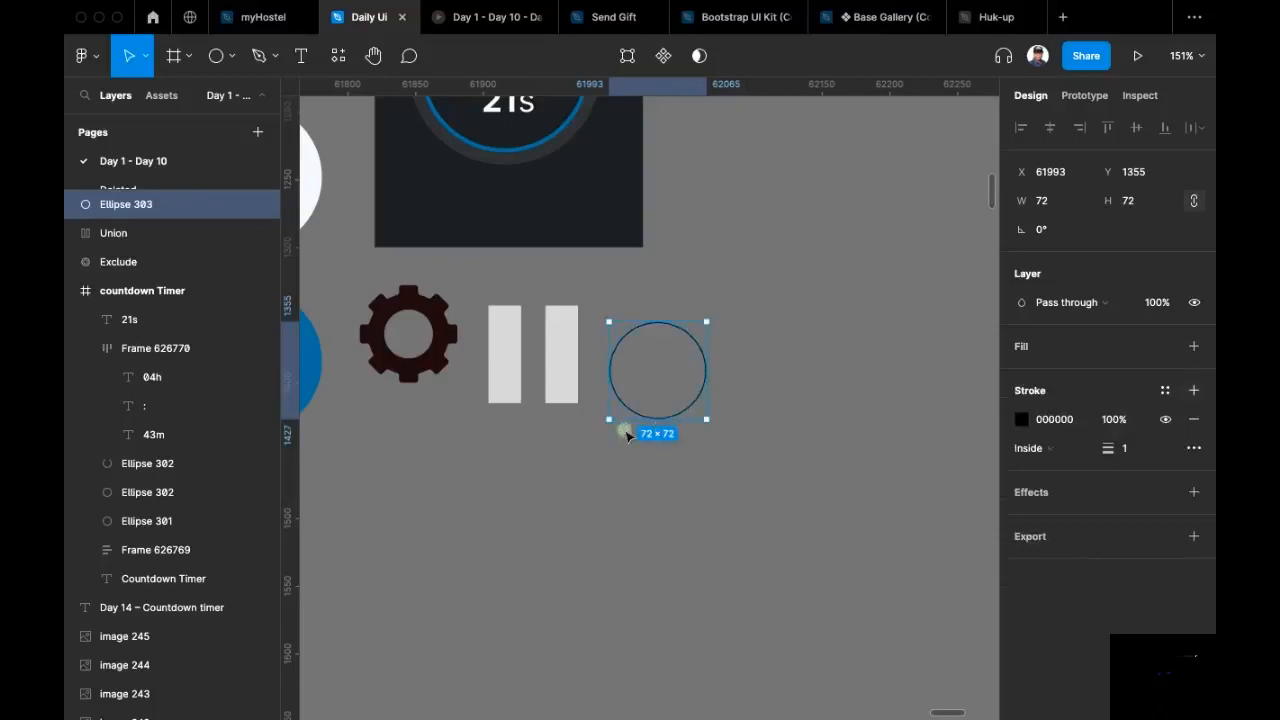
{"action": "scroll", "coordinate": [628, 398], "scroll_direction": "up", "scroll_amount": 2}
{"action": "left_click_drag", "start_coordinate": [668, 388], "coordinate": [643, 357]}
Step: Edit the circle's path and add one anchor point on each side of its topmost point
{"action": "scroll", "coordinate": [643, 357], "scroll_direction": "up", "scroll_amount": 5}
{"action": "scroll", "coordinate": [510, 328], "scroll_direction": "up", "scroll_amount": 2}
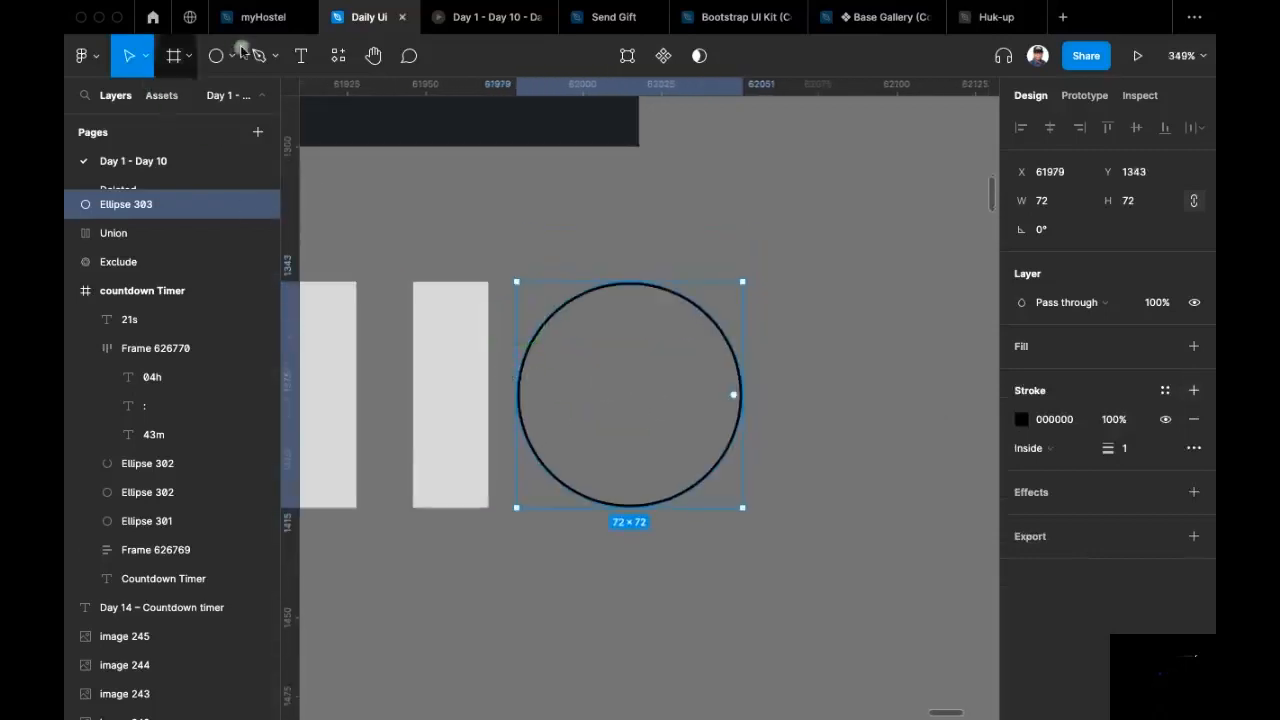
{"action": "left_click", "coordinate": [627, 55]}
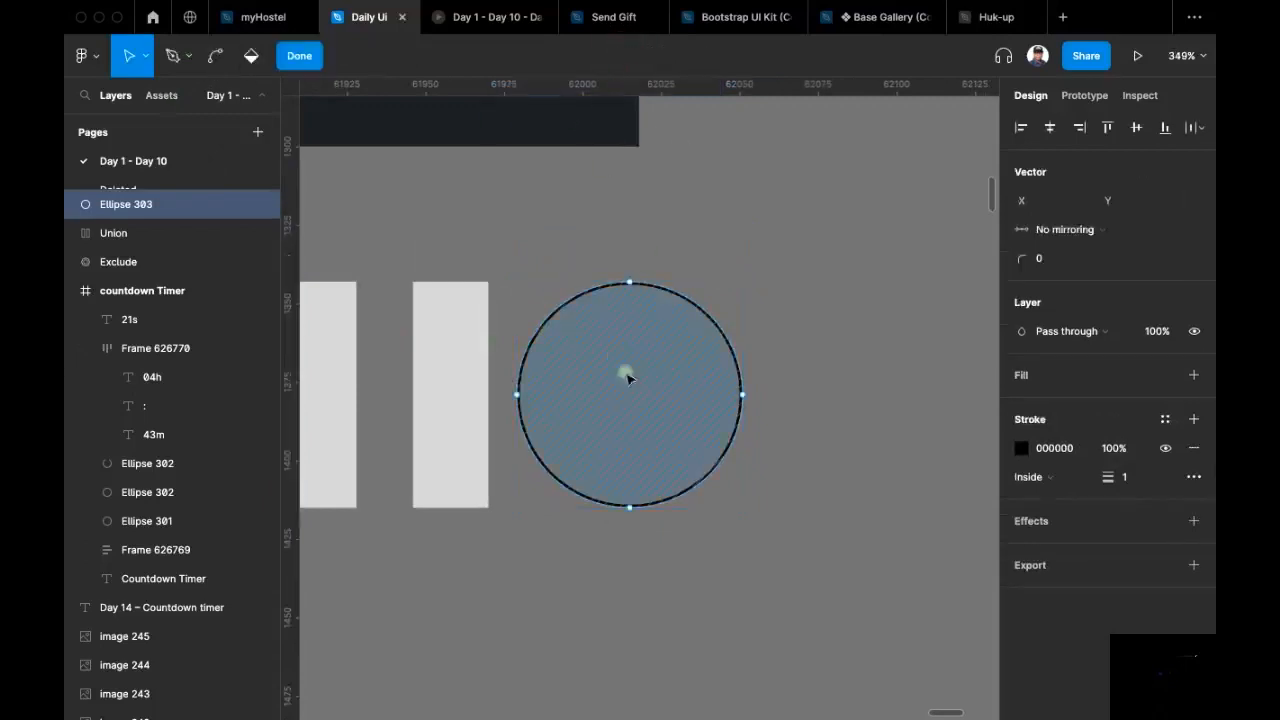
{"action": "scroll", "coordinate": [618, 354], "scroll_direction": "up", "scroll_amount": 3}
{"action": "left_click", "coordinate": [172, 55]}
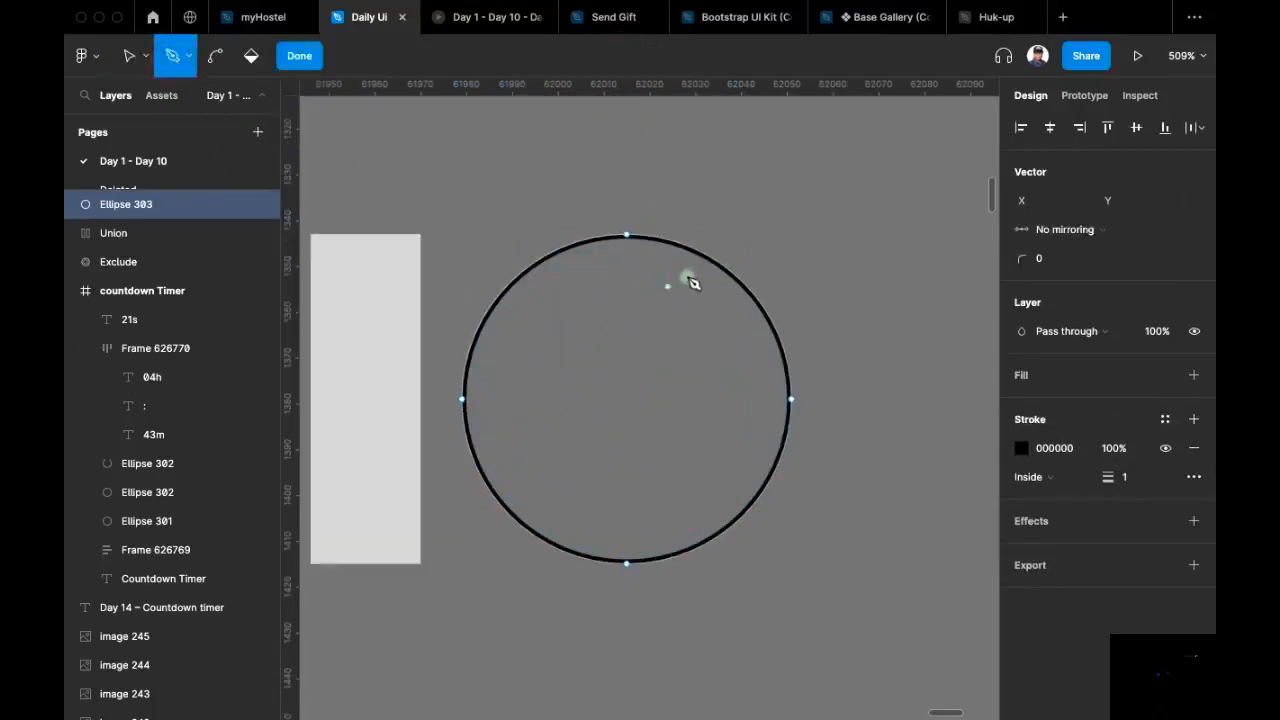
{"action": "left_click", "coordinate": [719, 263]}
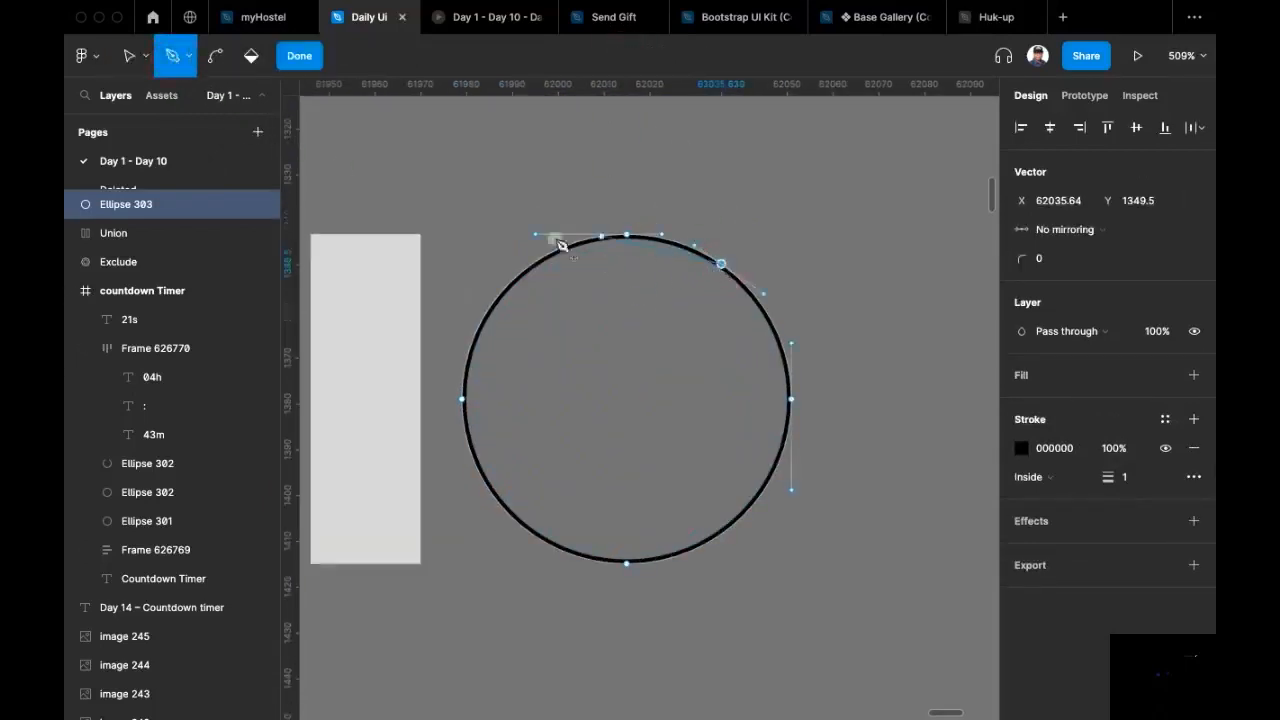
{"action": "key", "text": "Escape"}
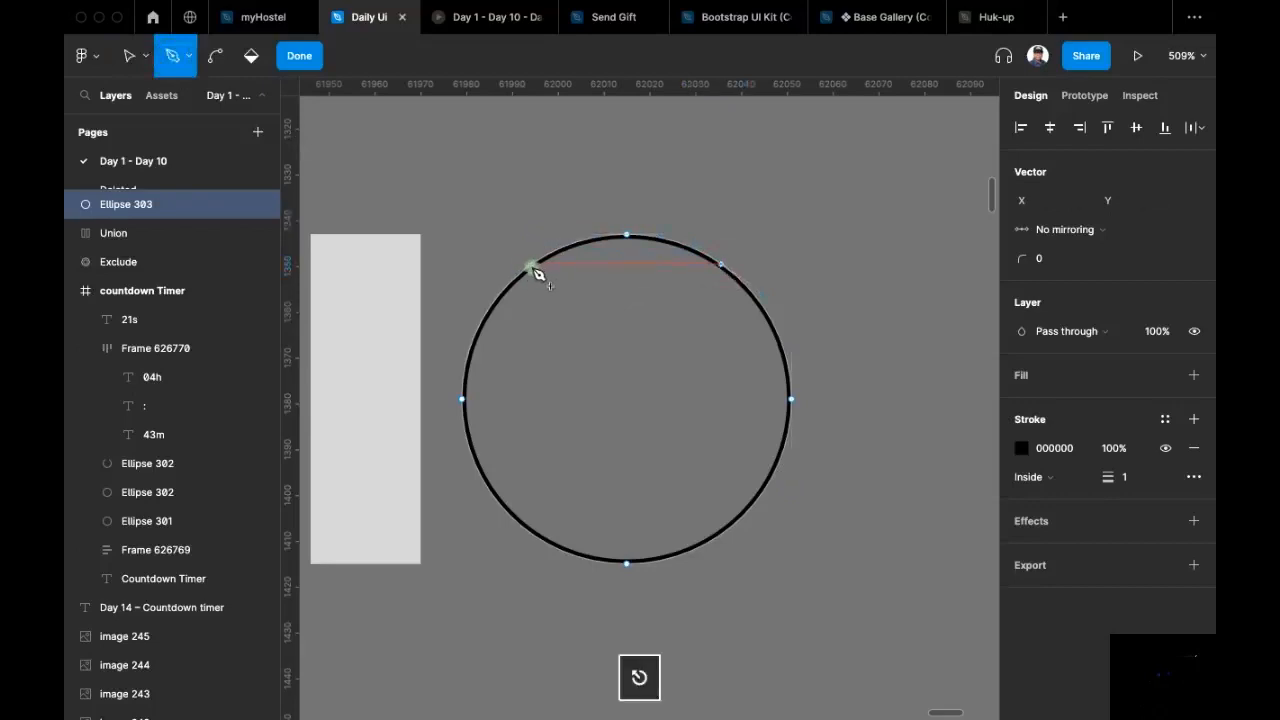
{"action": "left_click", "coordinate": [527, 269]}
{"action": "key", "text": "Escape"}
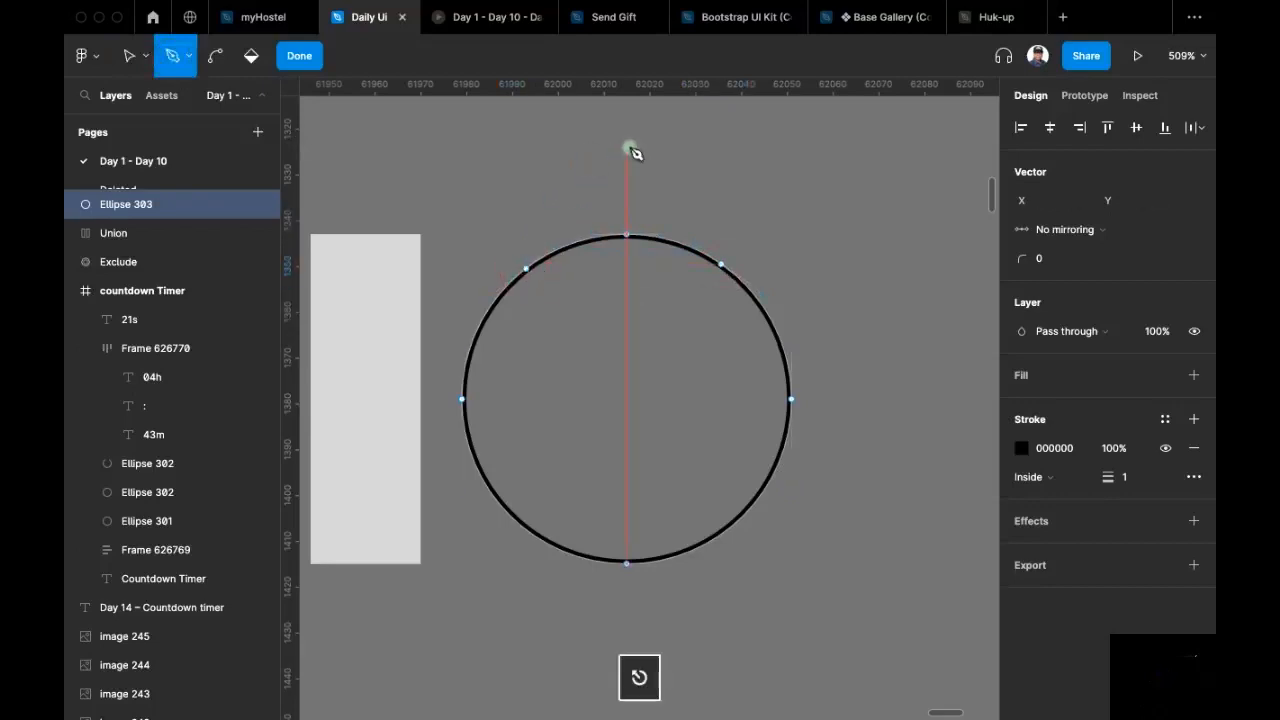
{"action": "key", "text": "Escape"}
Step: Delete the added anchor point on the circle's upper-right arc, opening that quarter, and finish editing the path
{"action": "double_click", "coordinate": [699, 251]}
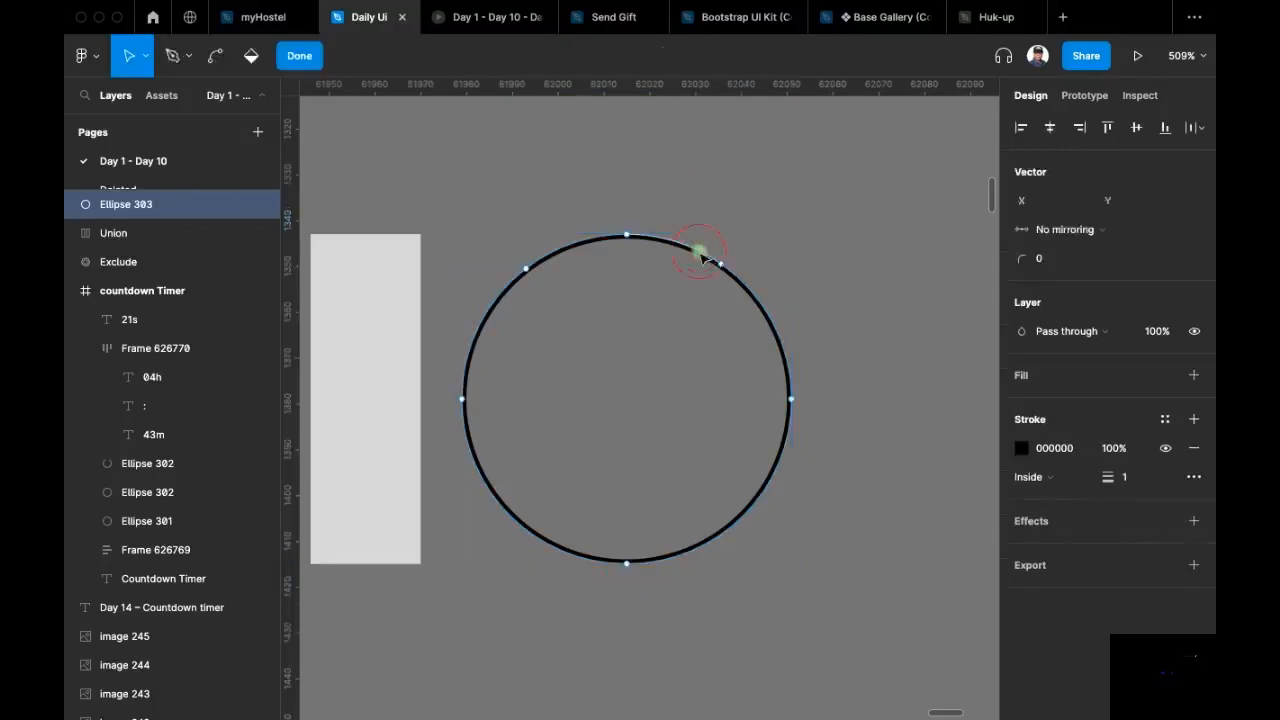
{"action": "left_click", "coordinate": [724, 265]}
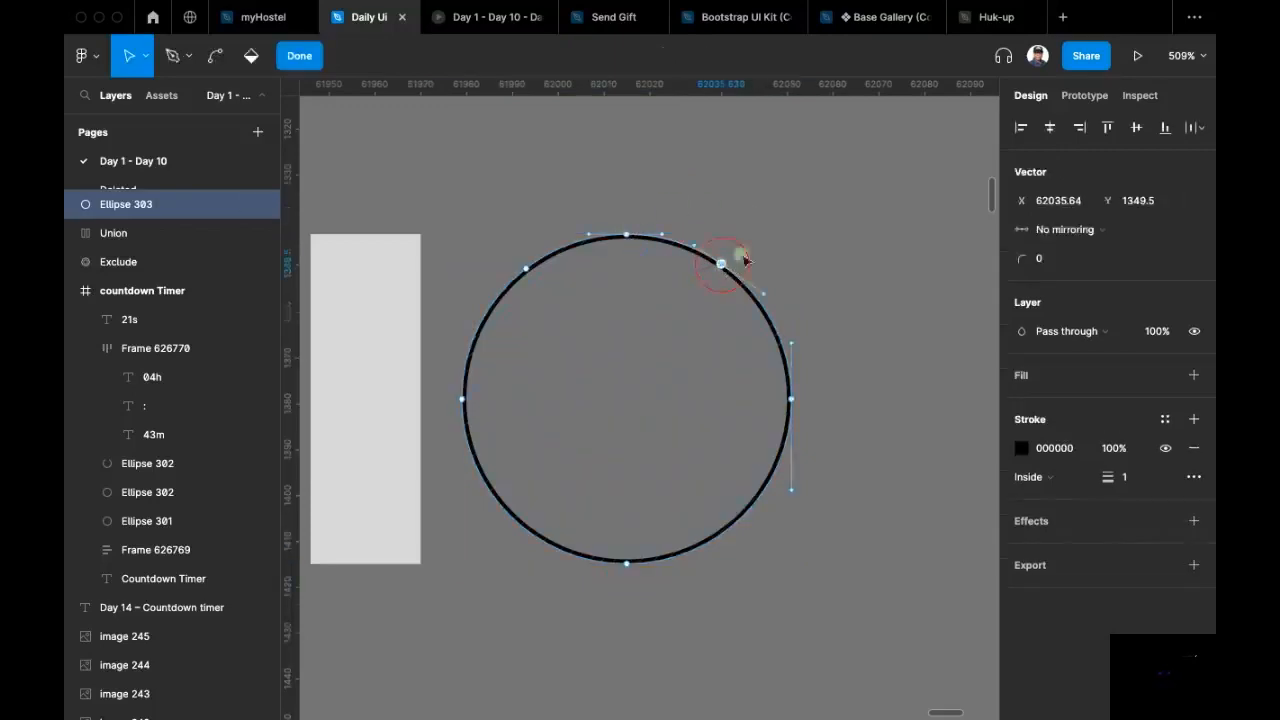
{"action": "key", "text": "BackSpace"}
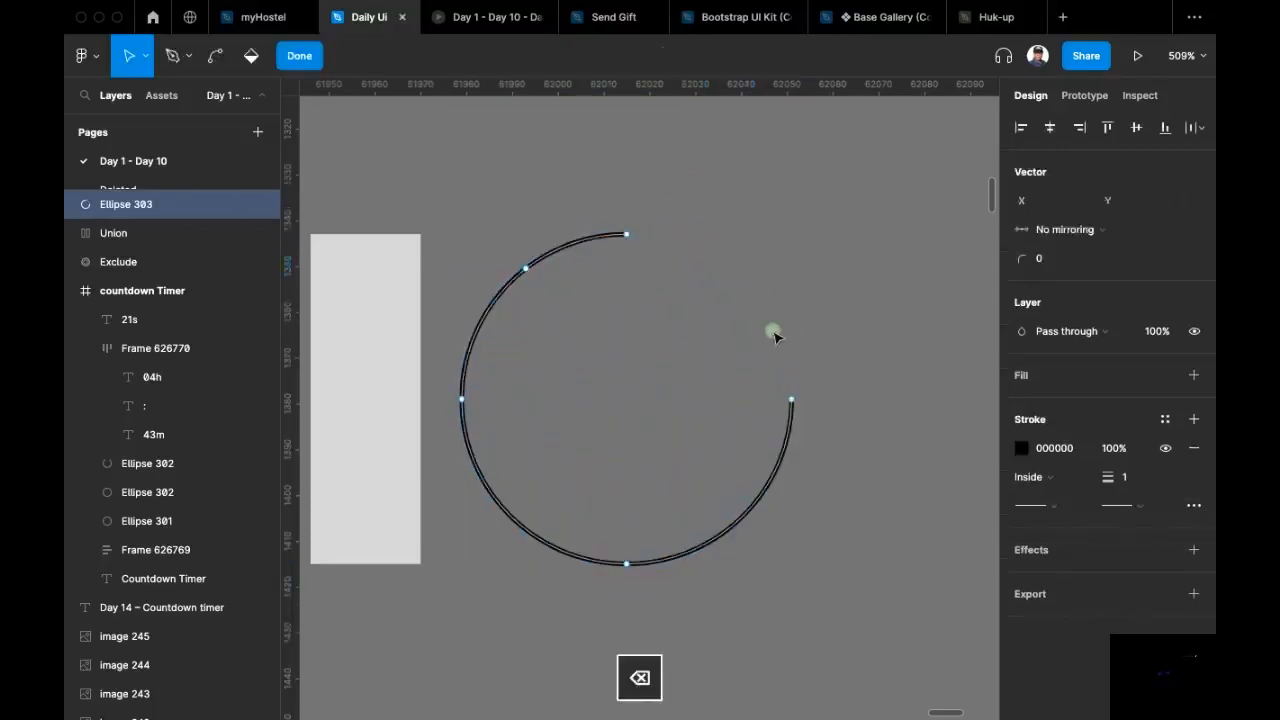
{"action": "key", "text": "Escape"}
{"action": "left_click", "coordinate": [830, 330]}
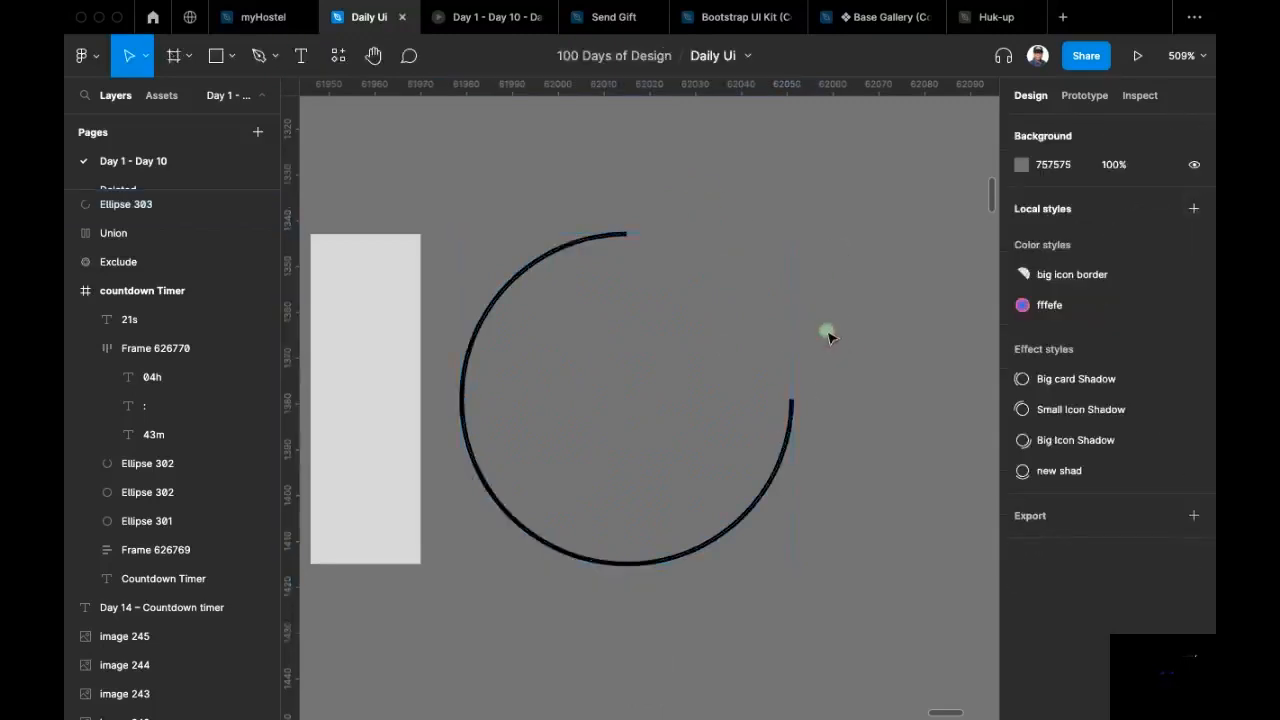
Step: Give the open arc a Line arrow at its right end and set its stroke width to 2
{"action": "left_click", "coordinate": [784, 431]}
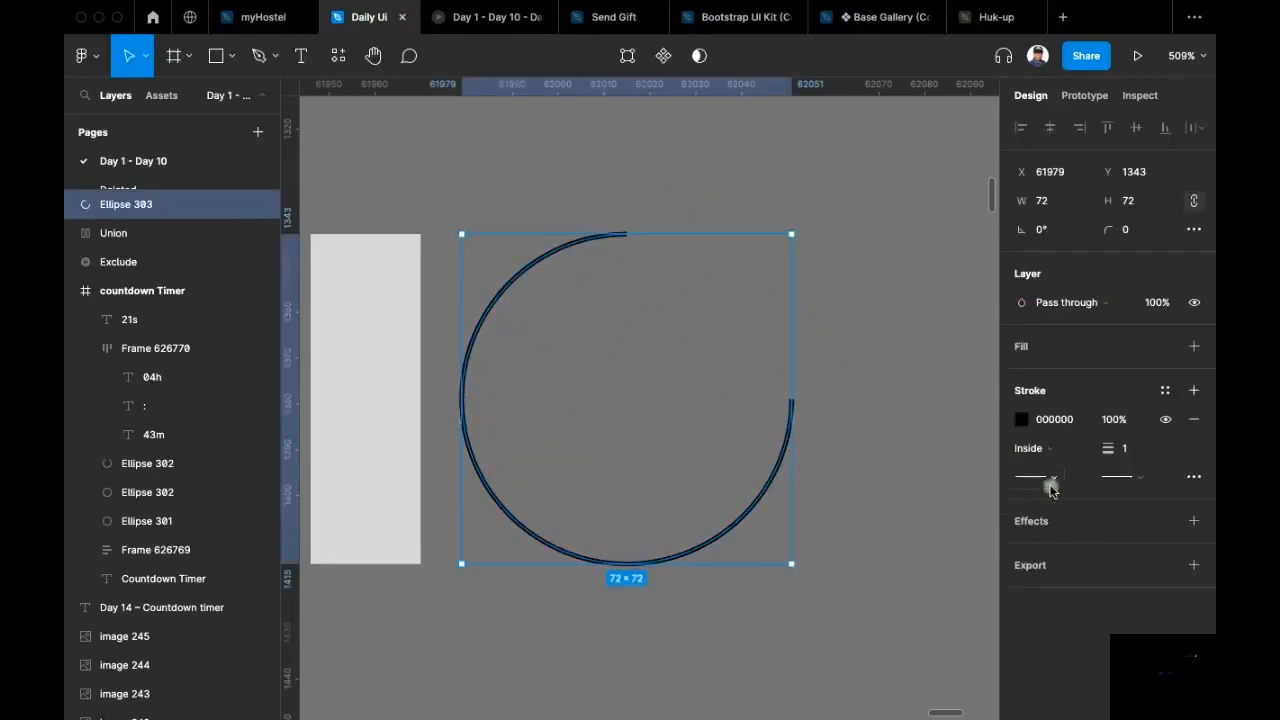
{"action": "left_click", "coordinate": [1120, 477]}
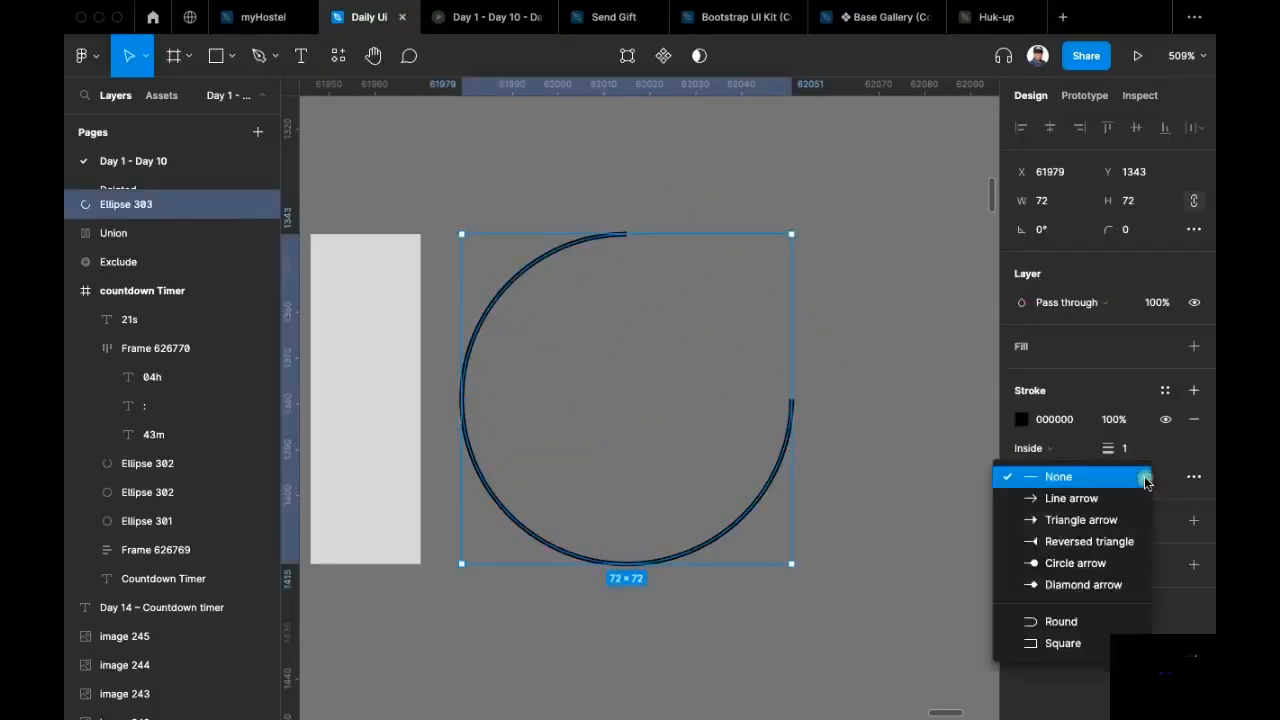
{"action": "left_click", "coordinate": [1101, 500]}
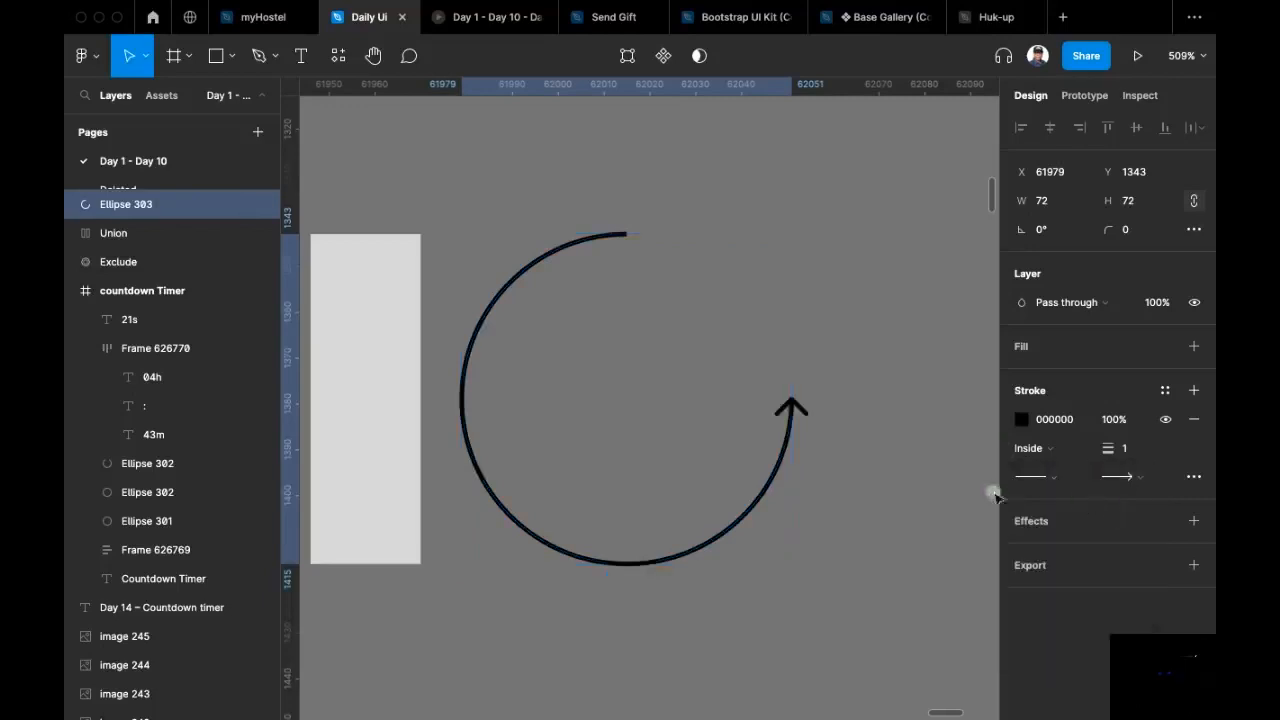
{"action": "key", "text": "Up"}
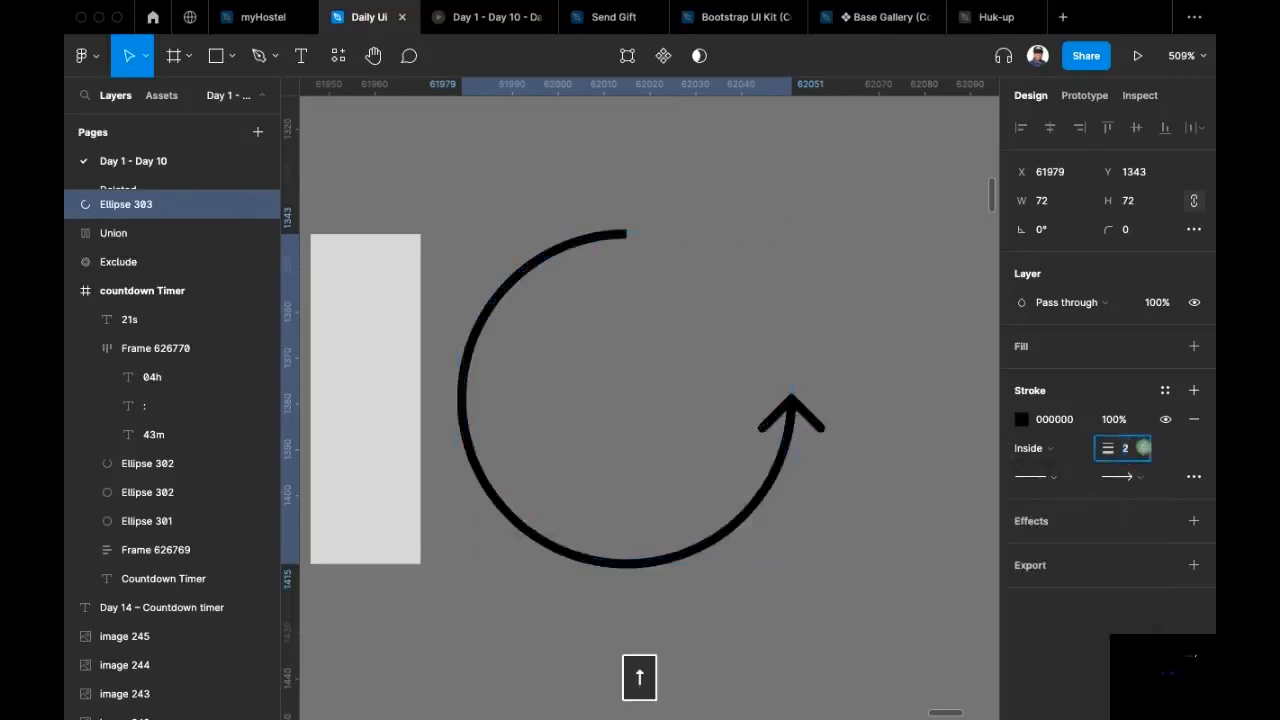
{"action": "left_click", "coordinate": [632, 418]}
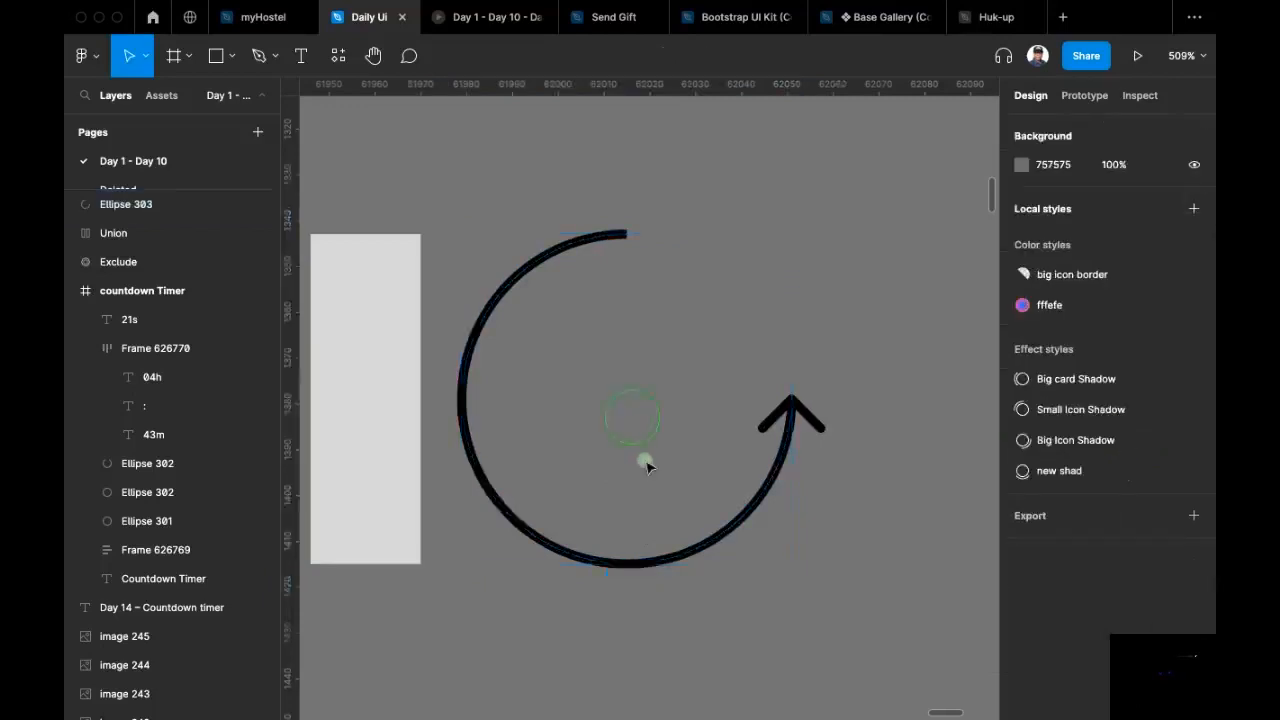
Step: Scale the gear, pause and circular arrow icons down together proportionally to about 47 × 17 overall
{"action": "scroll", "coordinate": [646, 461], "scroll_direction": "down", "scroll_amount": 5}
{"action": "scroll", "coordinate": [672, 442], "scroll_direction": "left", "scroll_amount": 2}
{"action": "left_click_drag", "start_coordinate": [648, 469], "coordinate": [655, 479]}
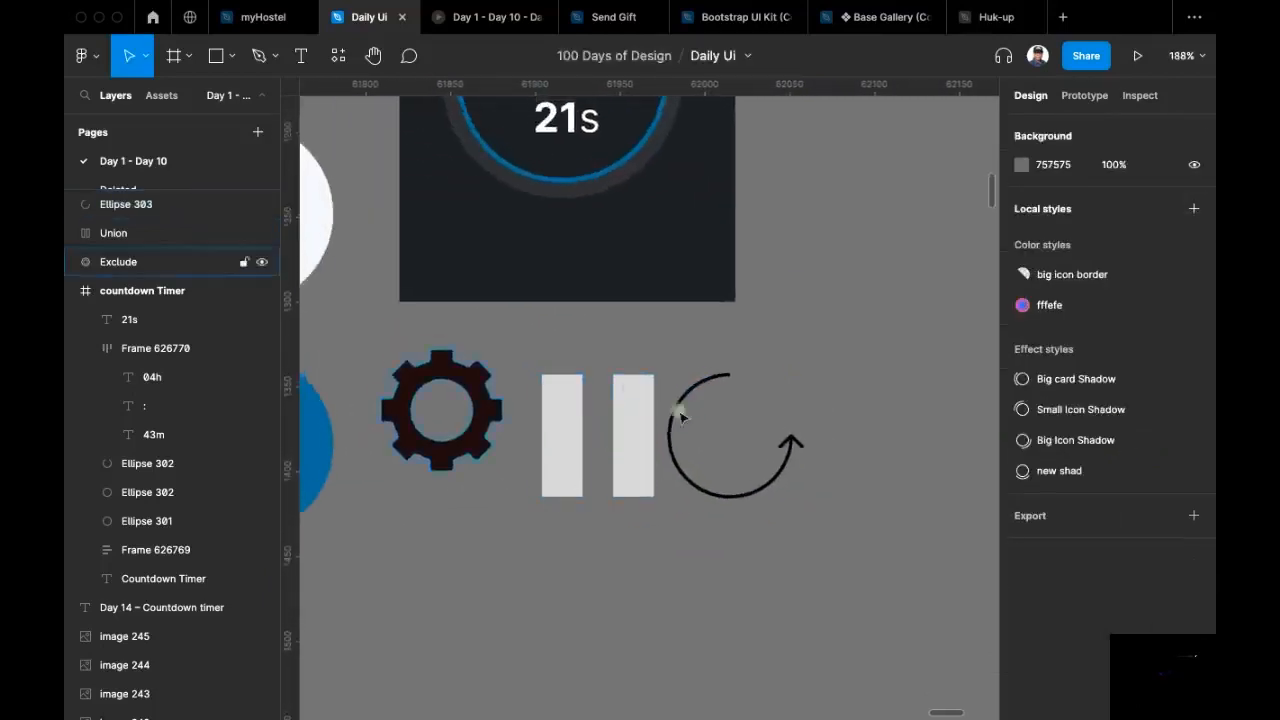
{"action": "left_click_drag", "start_coordinate": [388, 332], "coordinate": [808, 584]}
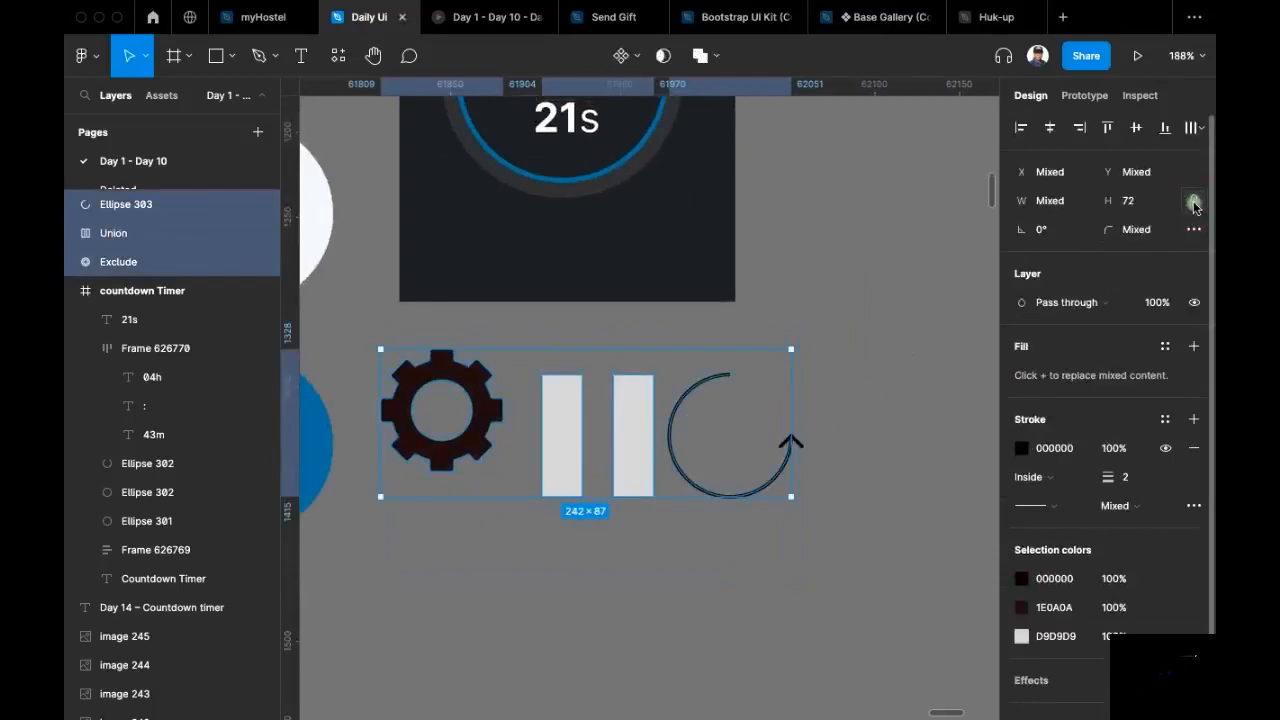
{"action": "scroll", "coordinate": [730, 275], "scroll_direction": "left", "scroll_amount": 1}
{"action": "left_click_drag", "start_coordinate": [460, 285], "coordinate": [903, 515]}
{"action": "key", "text": "k"}
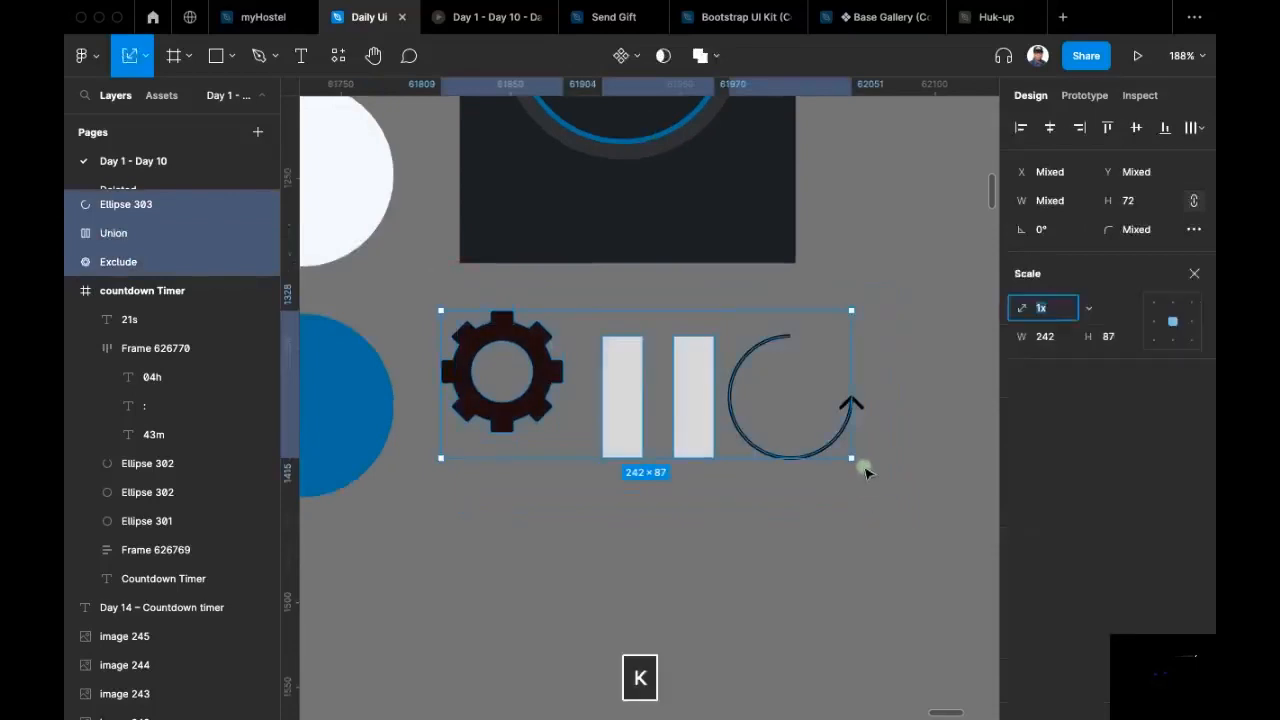
{"action": "left_click_drag", "start_coordinate": [855, 461], "coordinate": [515, 313]}
{"action": "left_click", "coordinate": [520, 371]}
{"action": "scroll", "coordinate": [537, 400], "scroll_direction": "up", "scroll_amount": 2}
{"action": "scroll", "coordinate": [540, 390], "scroll_direction": "up", "scroll_amount": 5}
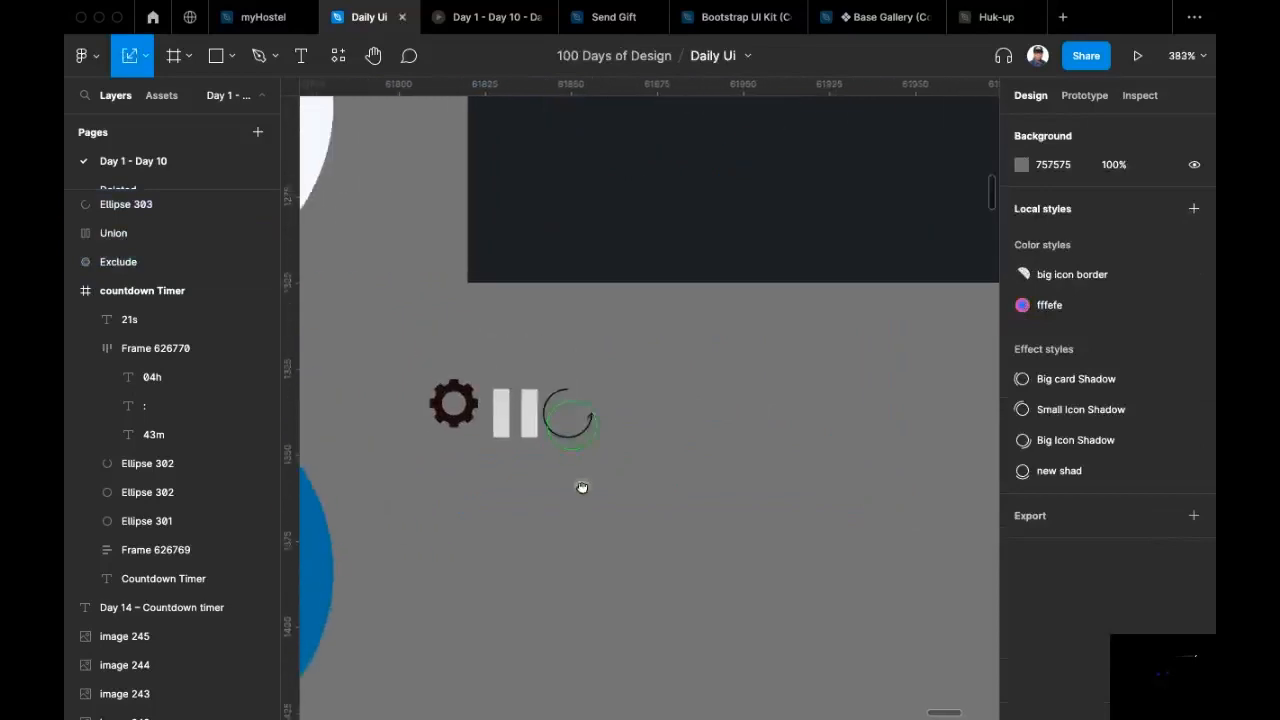
{"action": "left_click", "coordinate": [449, 409]}
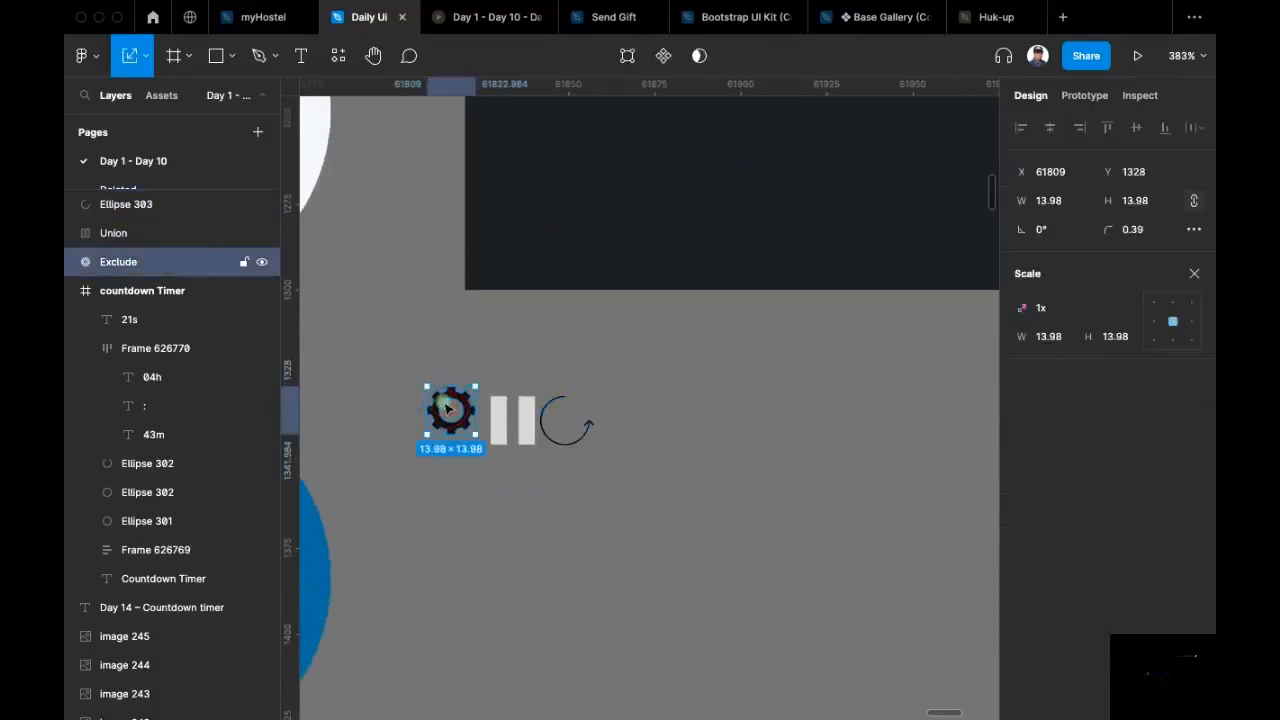
Step: Scale the three icons up together from their top-left corner to about 56 × 20 overall
{"action": "left_click_drag", "start_coordinate": [414, 357], "coordinate": [612, 488]}
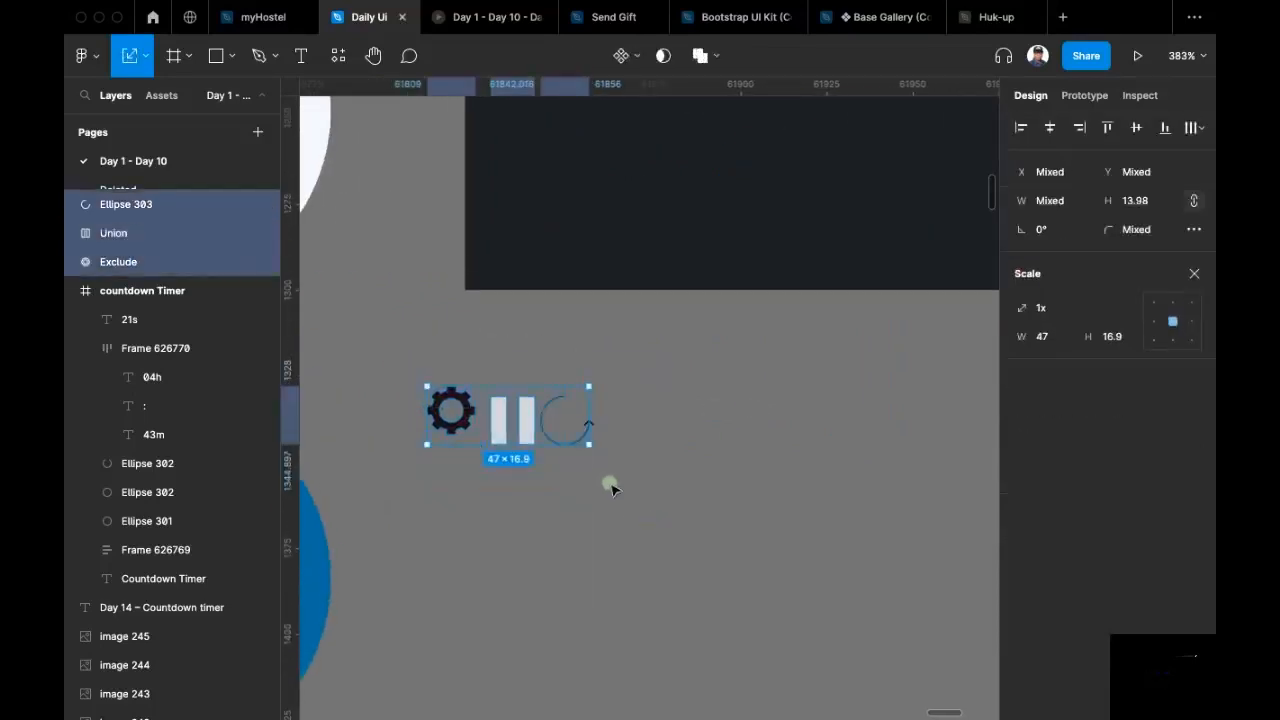
{"action": "key", "text": "k"}
{"action": "left_click_drag", "start_coordinate": [590, 446], "coordinate": [598, 456]}
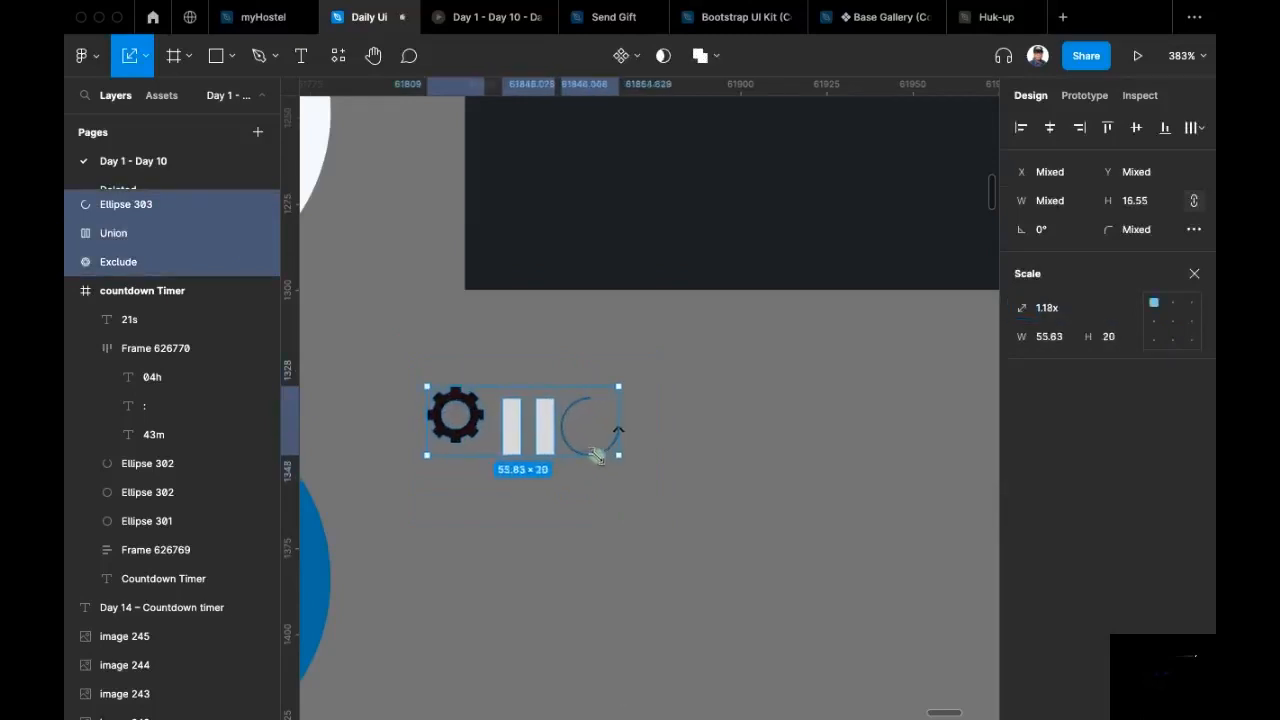
{"action": "left_click", "coordinate": [723, 426]}
{"action": "scroll", "coordinate": [668, 557], "scroll_direction": "up", "scroll_amount": 2}
{"action": "scroll", "coordinate": [671, 563], "scroll_direction": "down", "scroll_amount": 3}
{"action": "scroll", "coordinate": [654, 529], "scroll_direction": "down", "scroll_amount": 2}
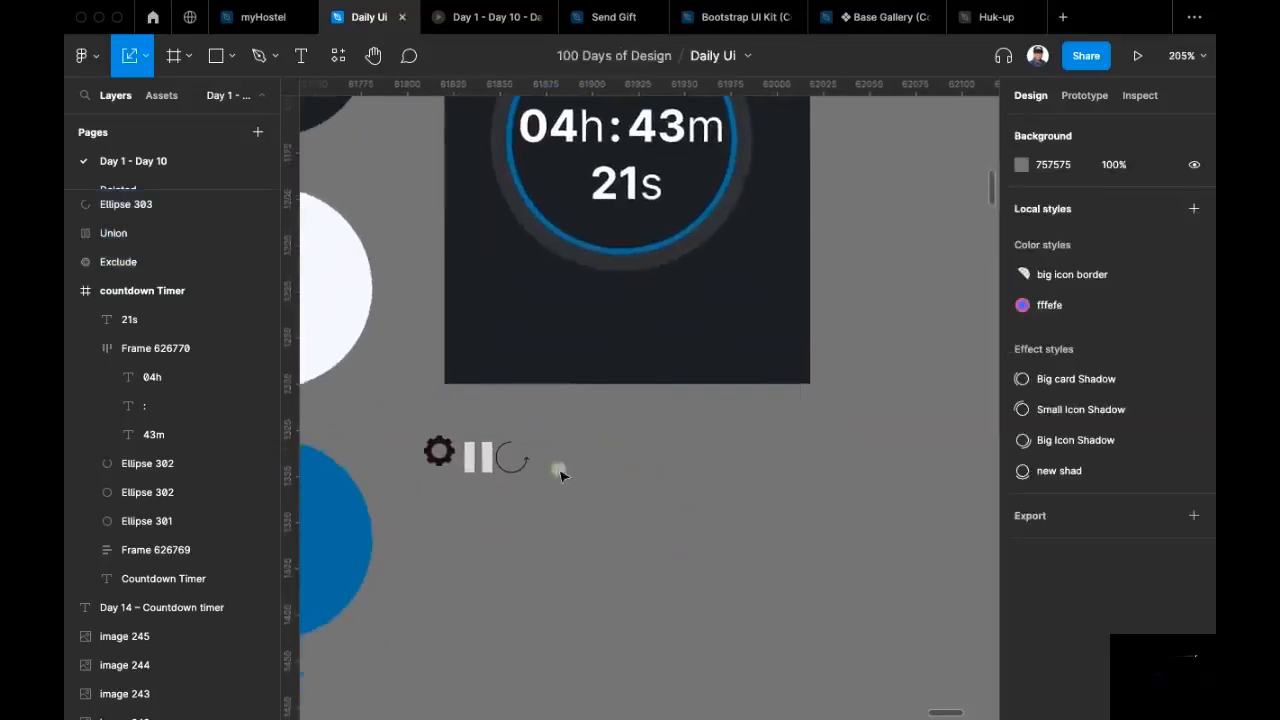
{"action": "scroll", "coordinate": [557, 493], "scroll_direction": "up", "scroll_amount": 3}
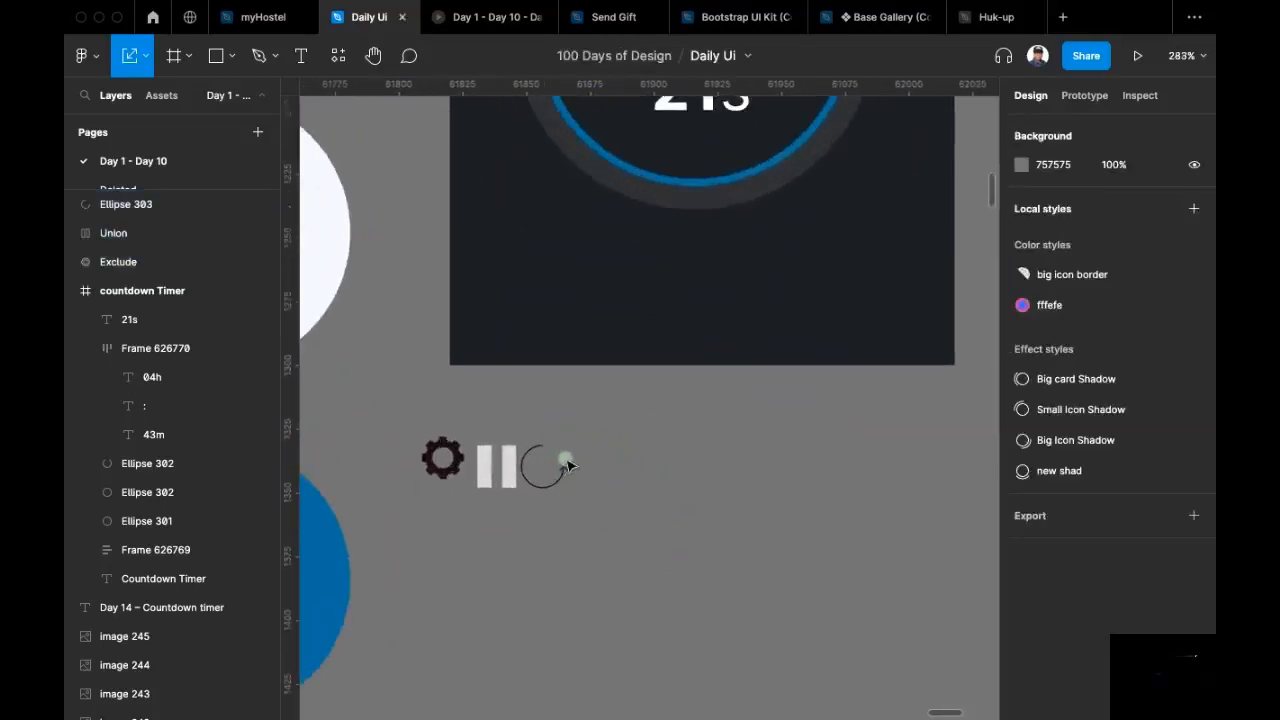
Step: Create a 32 × 32 frame on the canvas beside the gear, pause and circular arrow icons
{"action": "left_click", "coordinate": [231, 56]}
{"action": "left_click", "coordinate": [173, 56]}
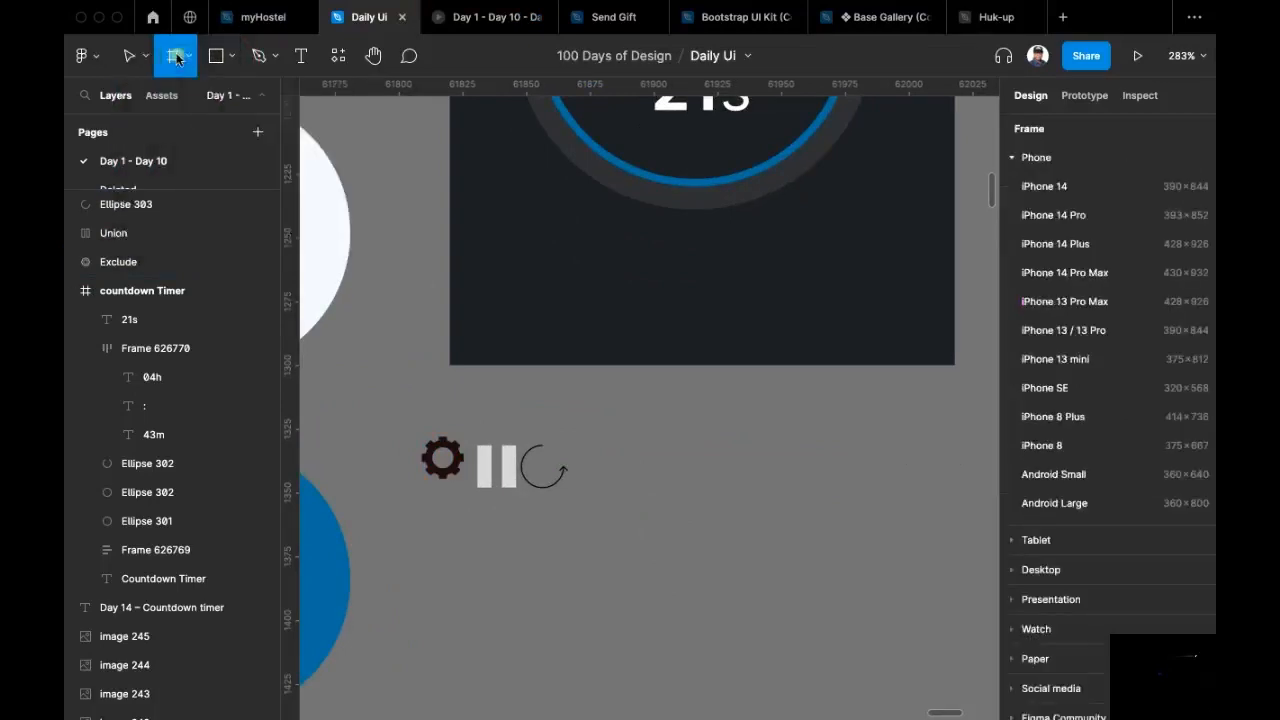
{"action": "left_click_drag", "start_coordinate": [611, 428], "coordinate": [674, 480]}
{"action": "left_click", "coordinate": [1148, 230]}
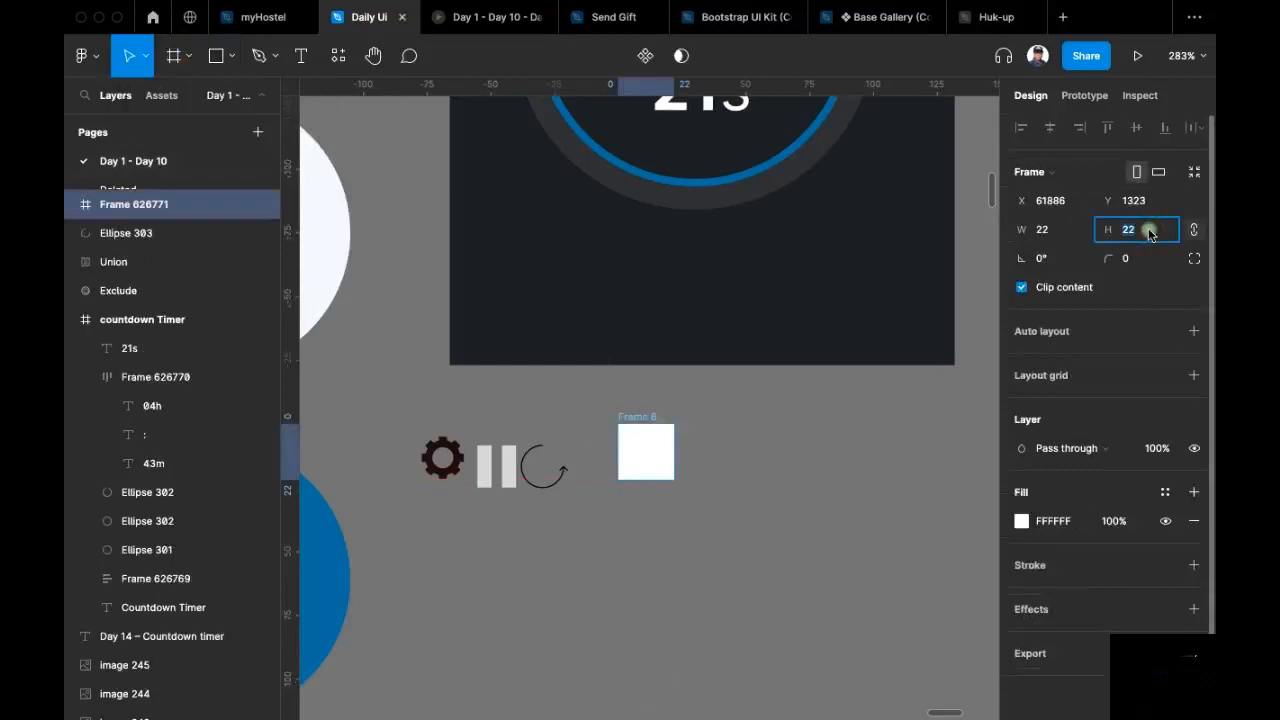
{"action": "type", "text": "32"}
{"action": "key", "text": "Return"}
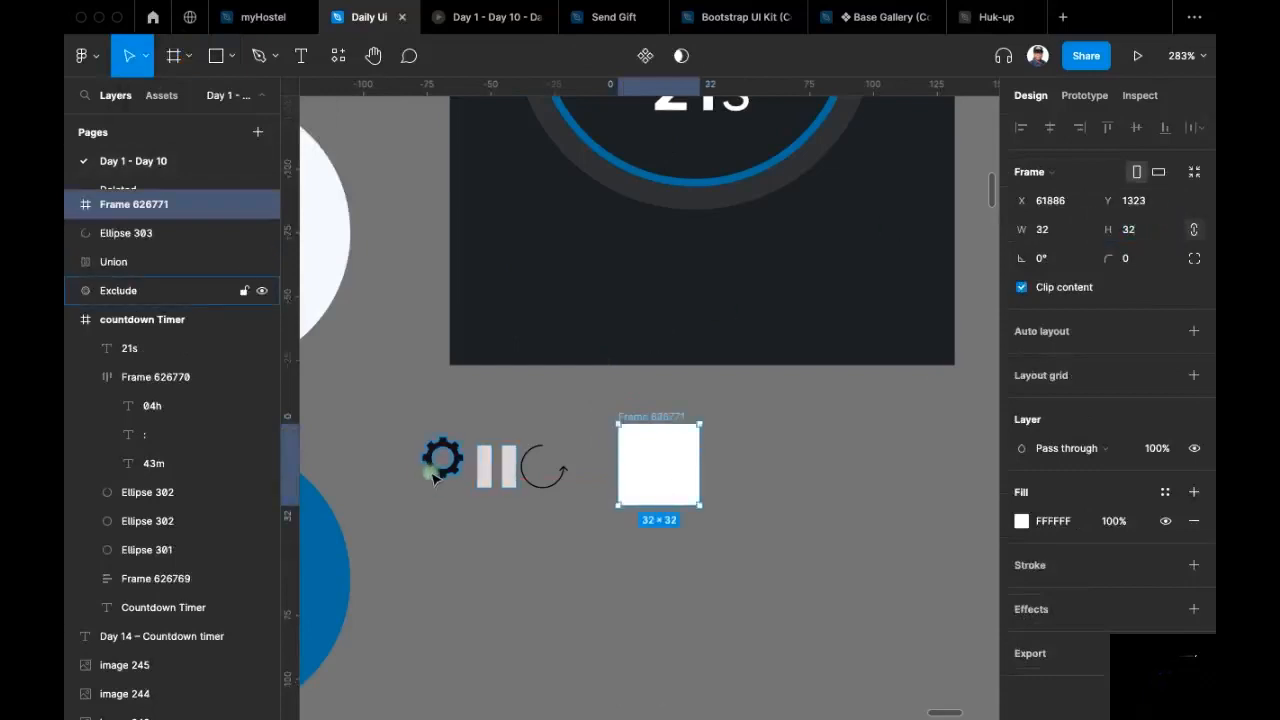
Step: Move the gear icon into the new frame and center it horizontally and vertically
{"action": "left_click_drag", "start_coordinate": [619, 492], "coordinate": [658, 482]}
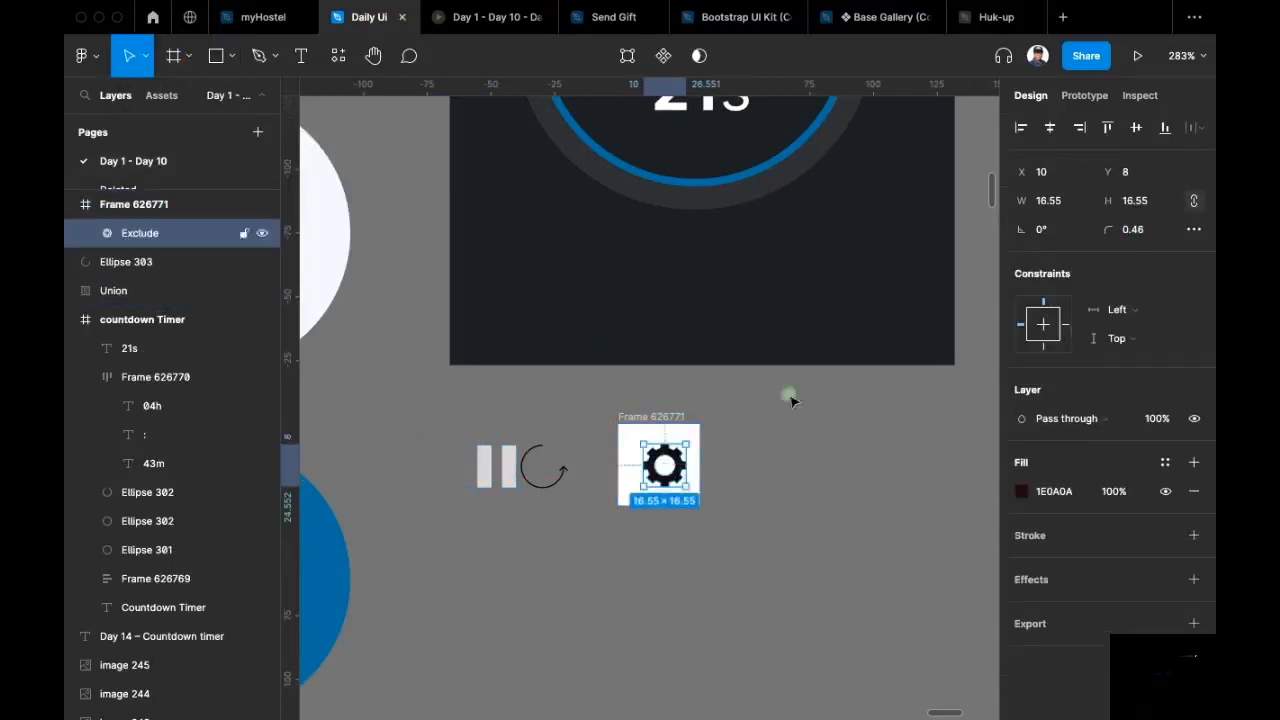
{"action": "left_click", "coordinate": [1136, 127]}
{"action": "left_click", "coordinate": [1050, 127]}
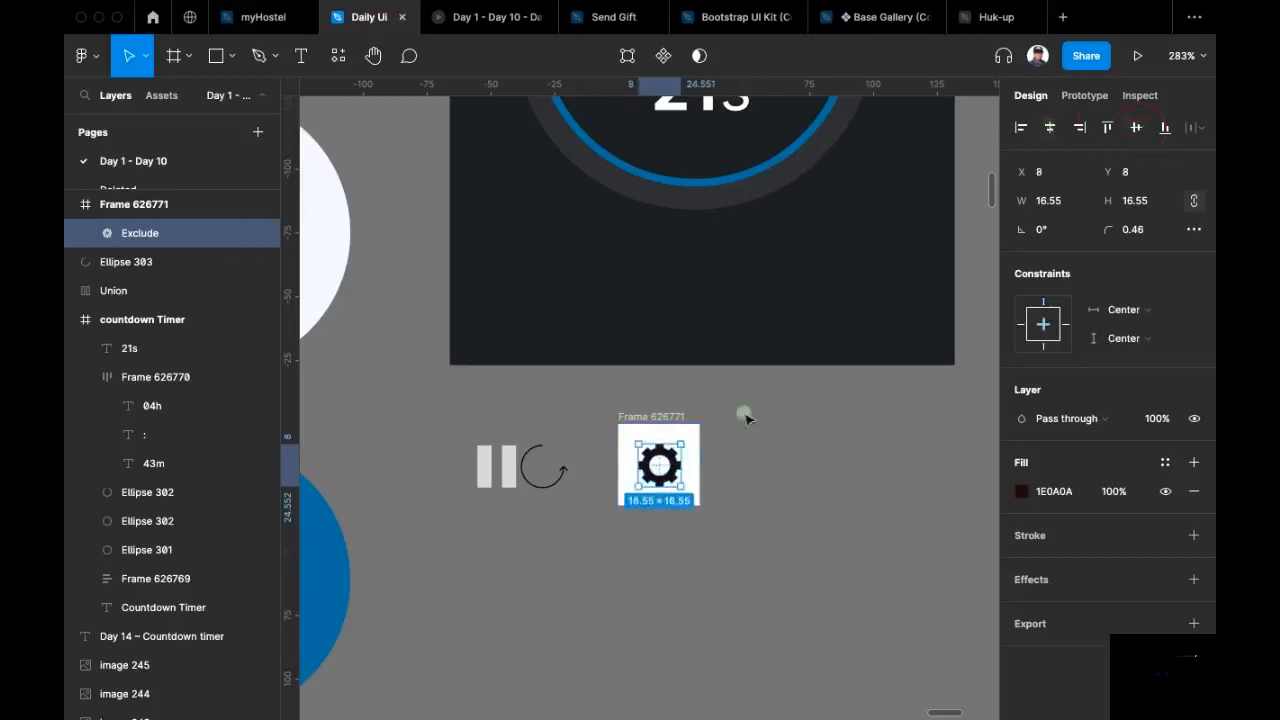
Step: Duplicate the framed gear twice, placing both copies in a row to its right
{"action": "scroll", "coordinate": [672, 380], "scroll_direction": "down", "scroll_amount": 1}
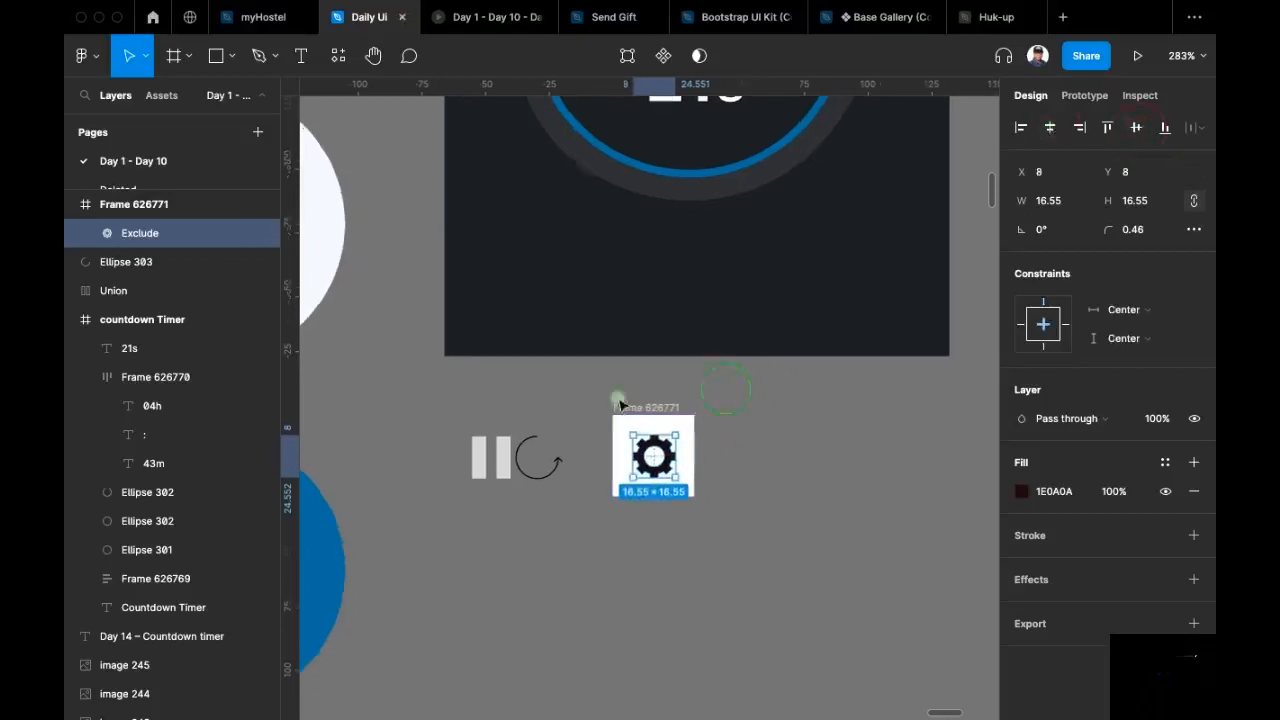
{"action": "left_click", "coordinate": [648, 405], "text": "shift"}
{"action": "left_click_drag", "start_coordinate": [665, 410], "coordinate": [897, 416]}
Step: Recolor the pause icon with the timer background's dark 1C1F22 and use it to replace the gear in the middle frame
{"action": "left_click", "coordinate": [505, 458]}
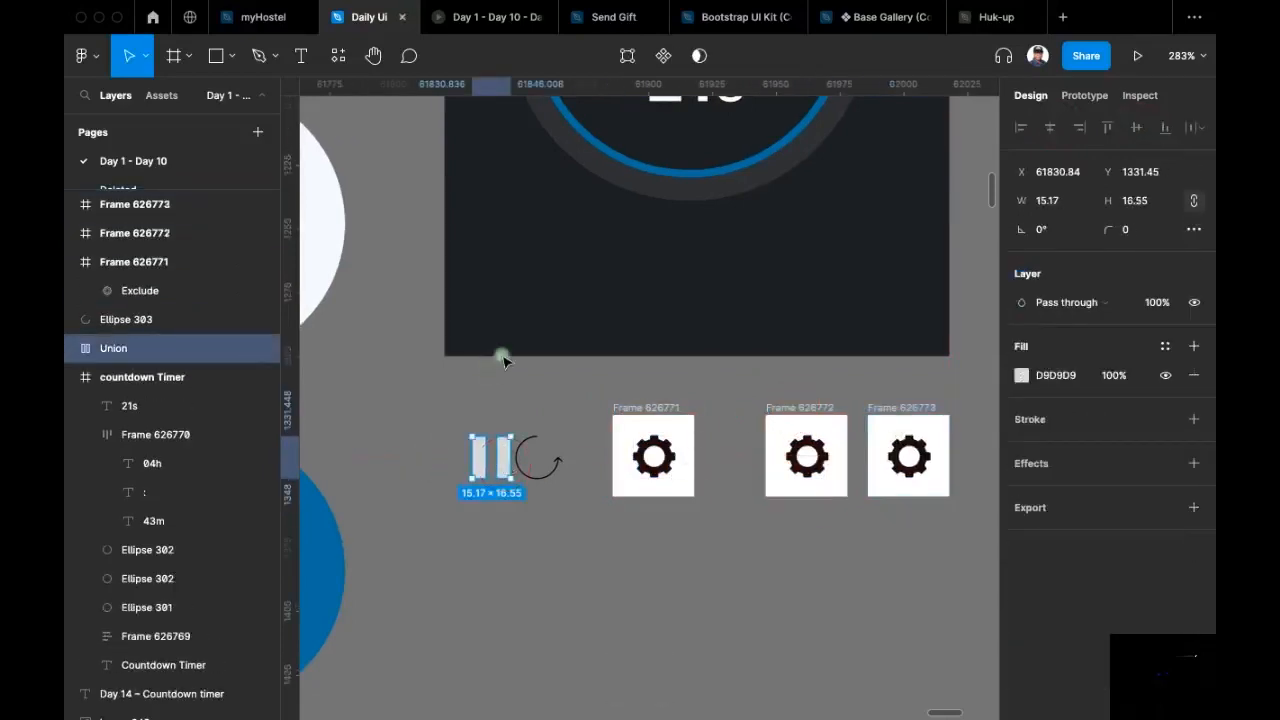
{"action": "key", "text": "i"}
{"action": "left_click", "coordinate": [643, 234]}
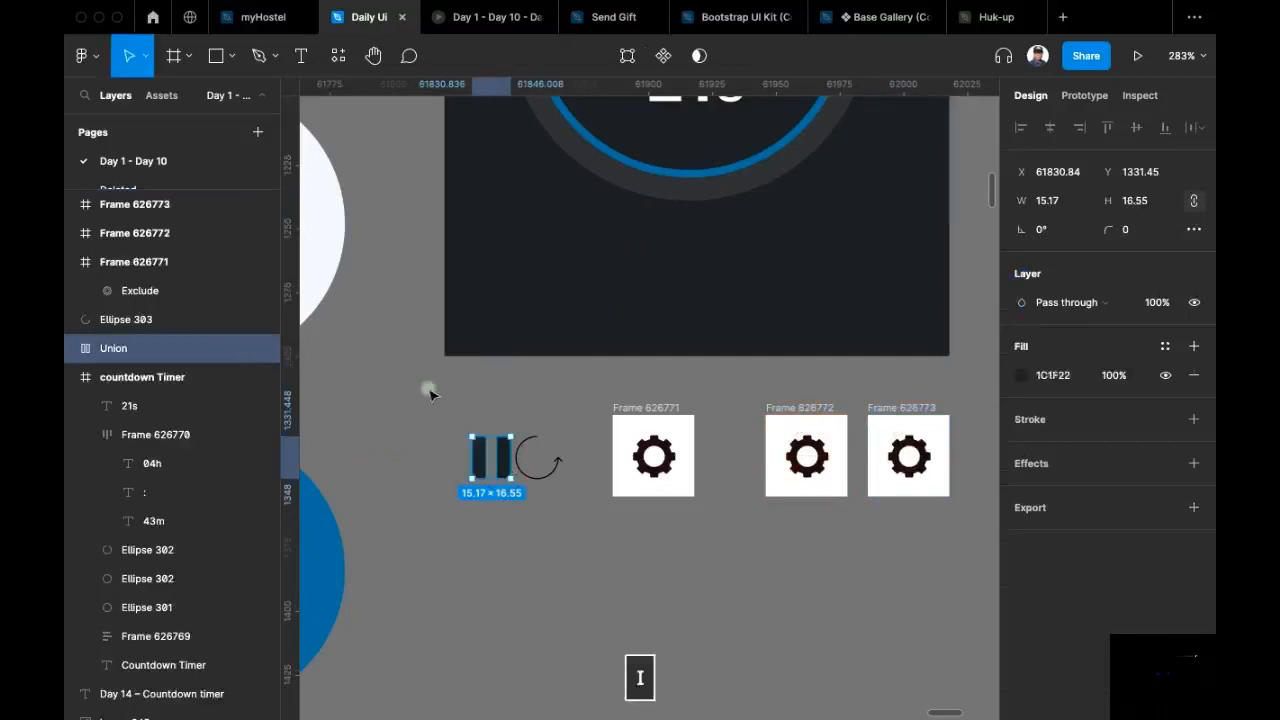
{"action": "key", "text": "super+x"}
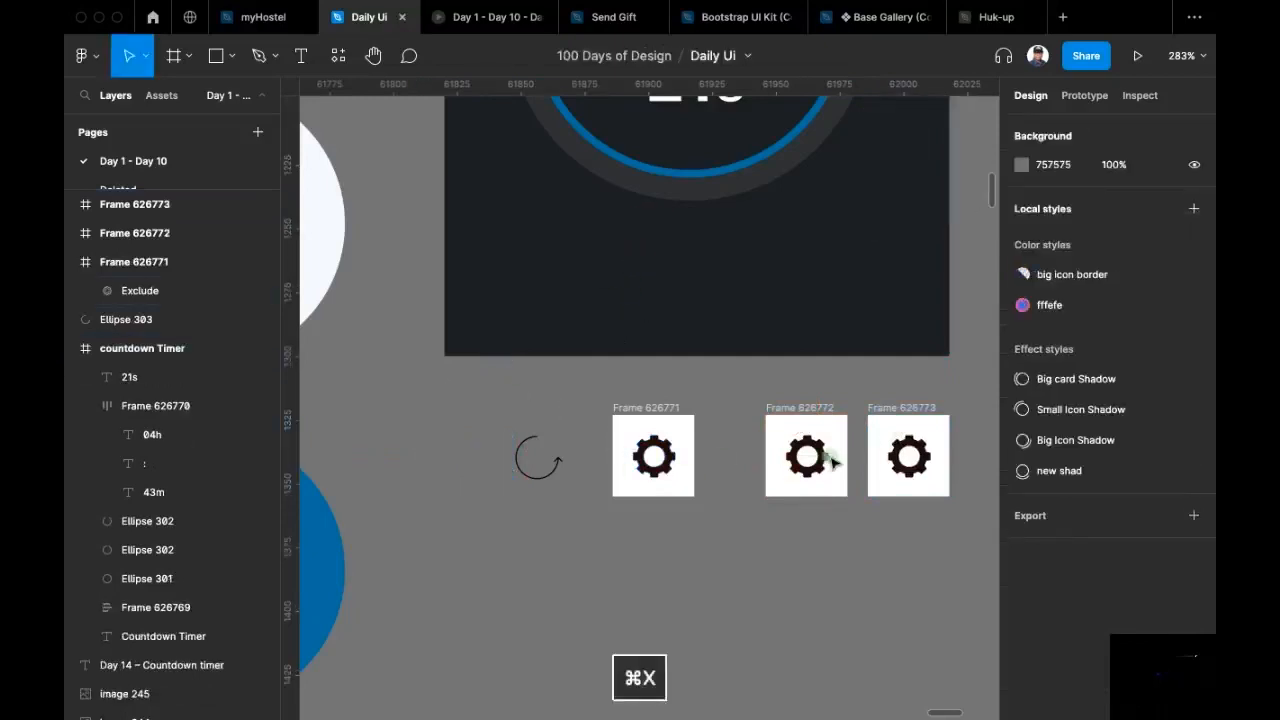
{"action": "left_click", "coordinate": [826, 456]}
{"action": "key", "text": "shift+super+r"}
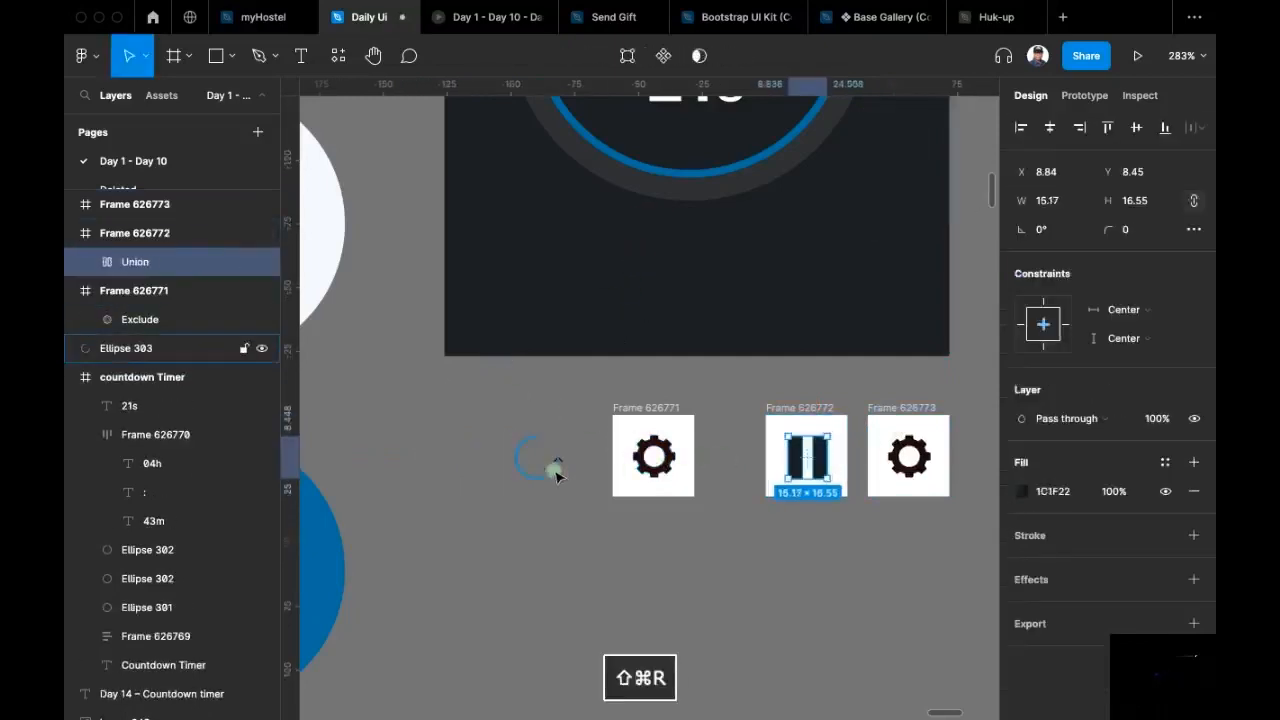
Step: Replace the gear in the rightmost frame with the circular arrow icon
{"action": "left_click", "coordinate": [557, 481]}
{"action": "key", "text": "super+x"}
{"action": "left_click", "coordinate": [908, 456]}
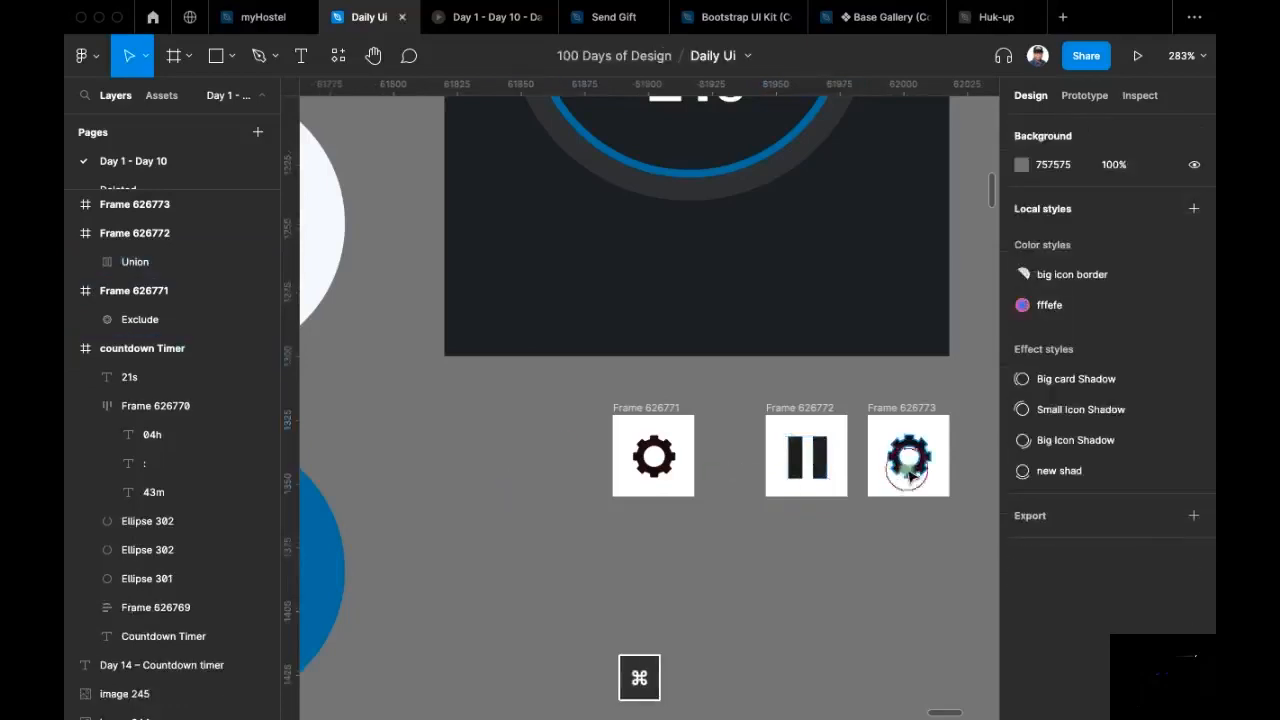
{"action": "key", "text": "shift+super+r"}
Step: Set the circular arrow's stroke width to 2 and change its end to a Triangle arrow
{"action": "scroll", "coordinate": [563, 563], "scroll_direction": "right", "scroll_amount": 5}
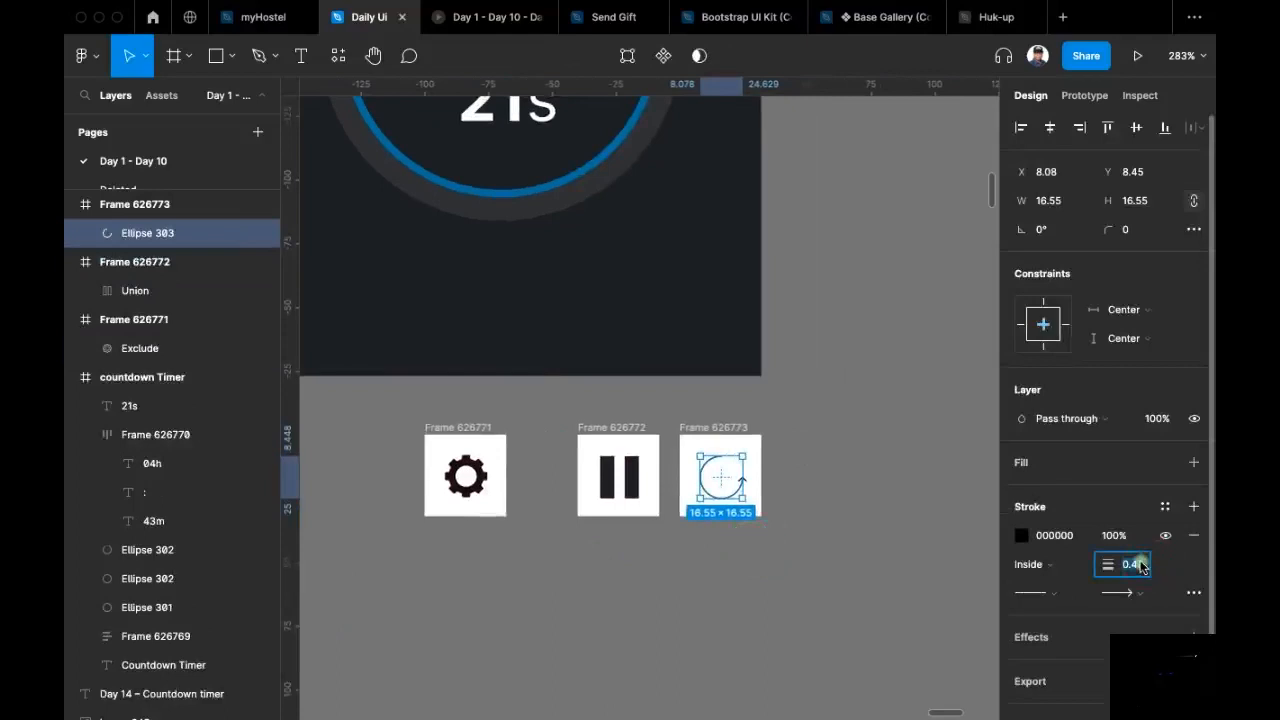
{"action": "type", "text": "2"}
{"action": "key", "text": "Return"}
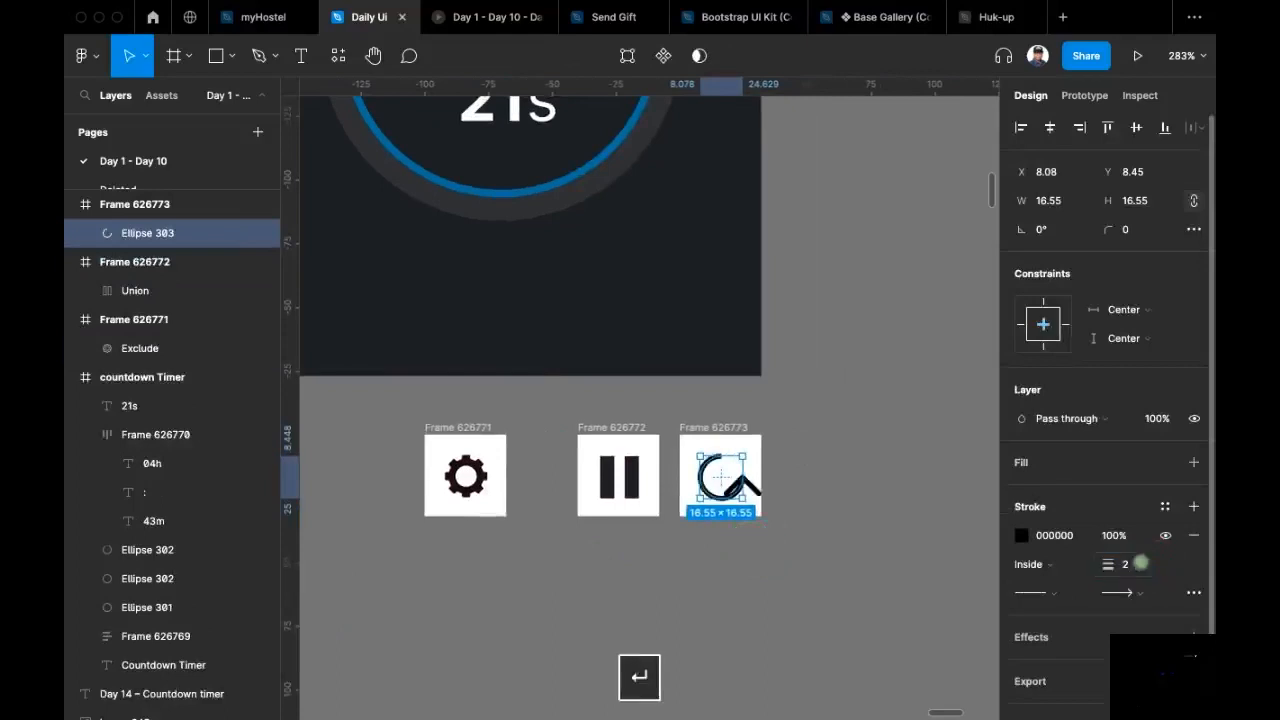
{"action": "left_click", "coordinate": [1078, 566]}
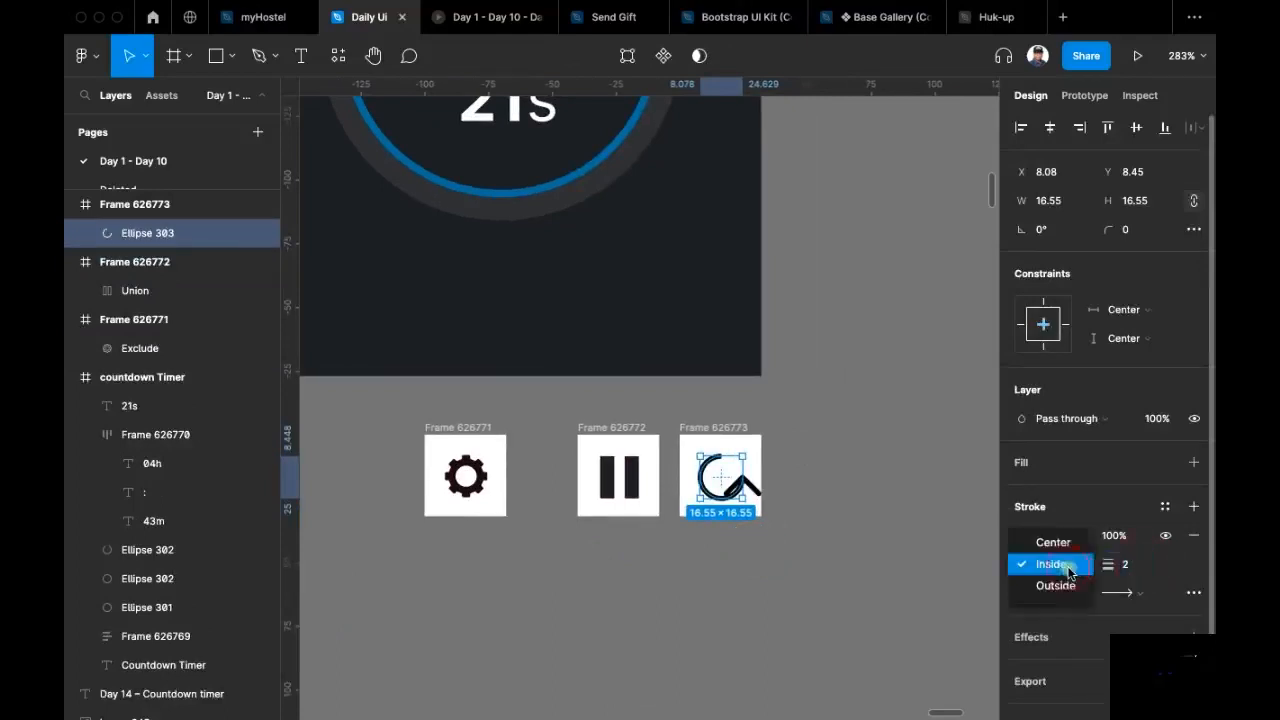
{"action": "left_click", "coordinate": [1124, 596]}
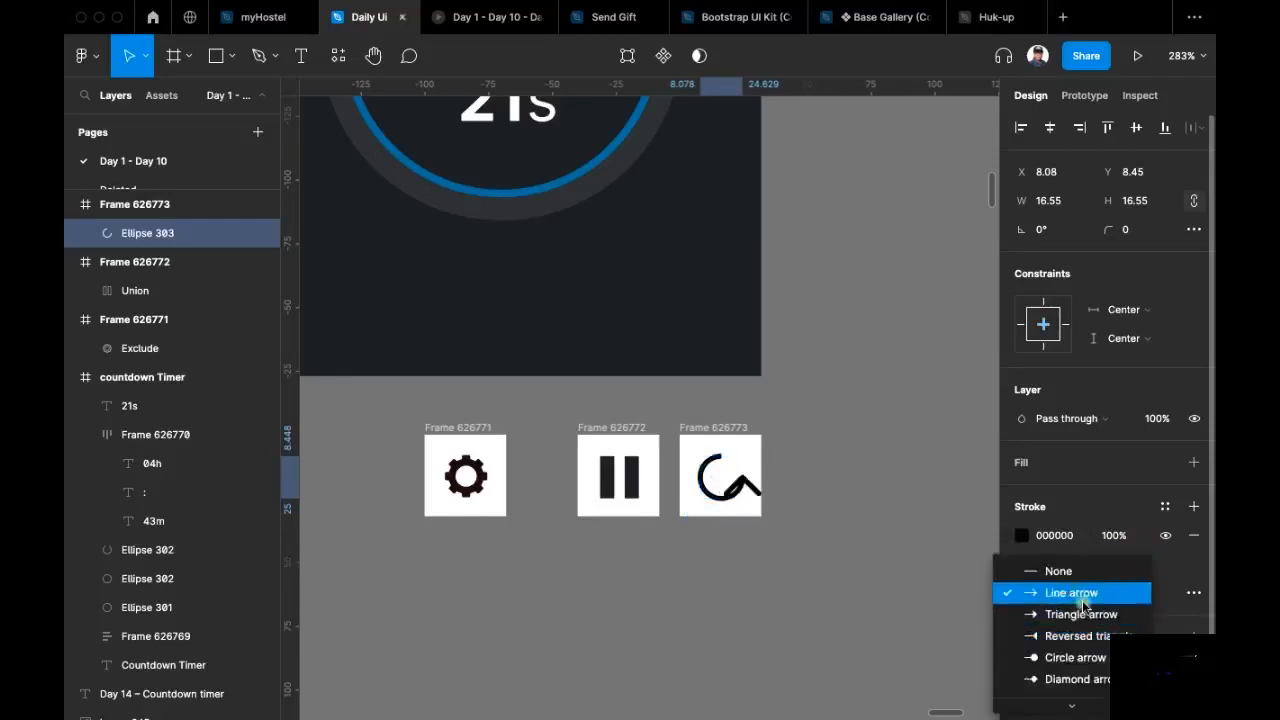
{"action": "left_click", "coordinate": [1086, 618]}
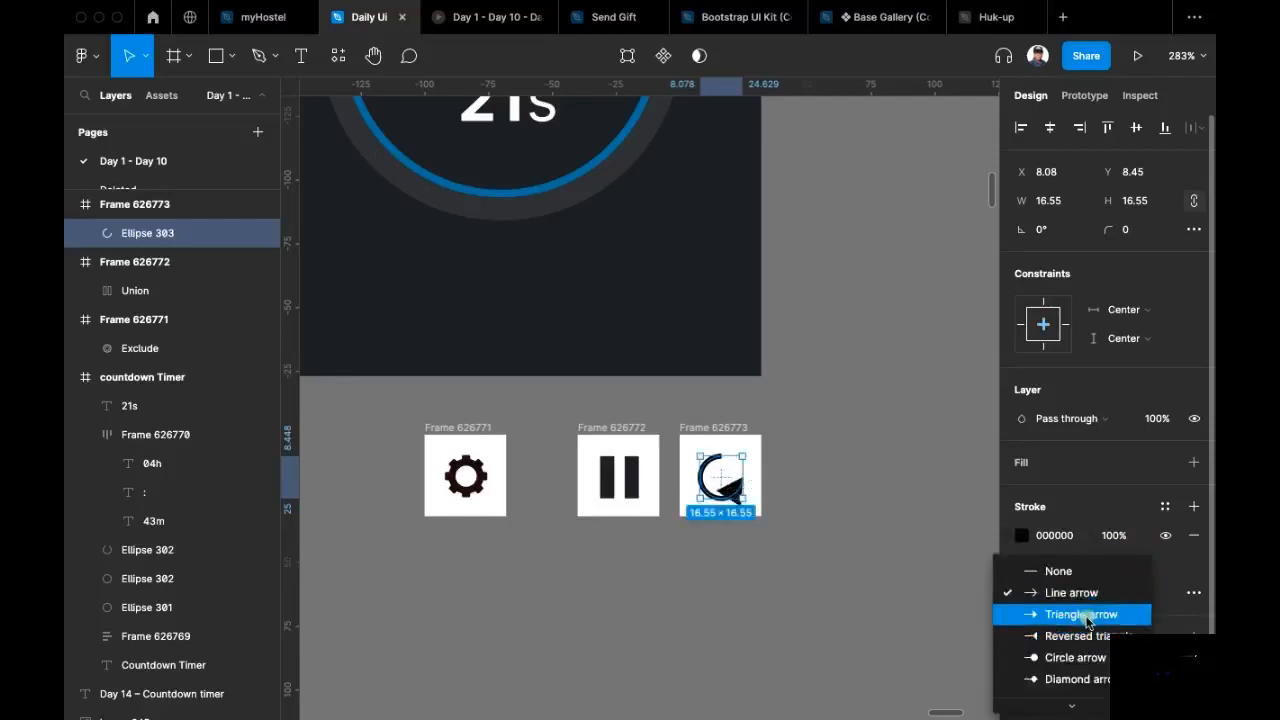
Step: Set the circular arrow's stroke width to 1
{"action": "left_click", "coordinate": [1138, 566]}
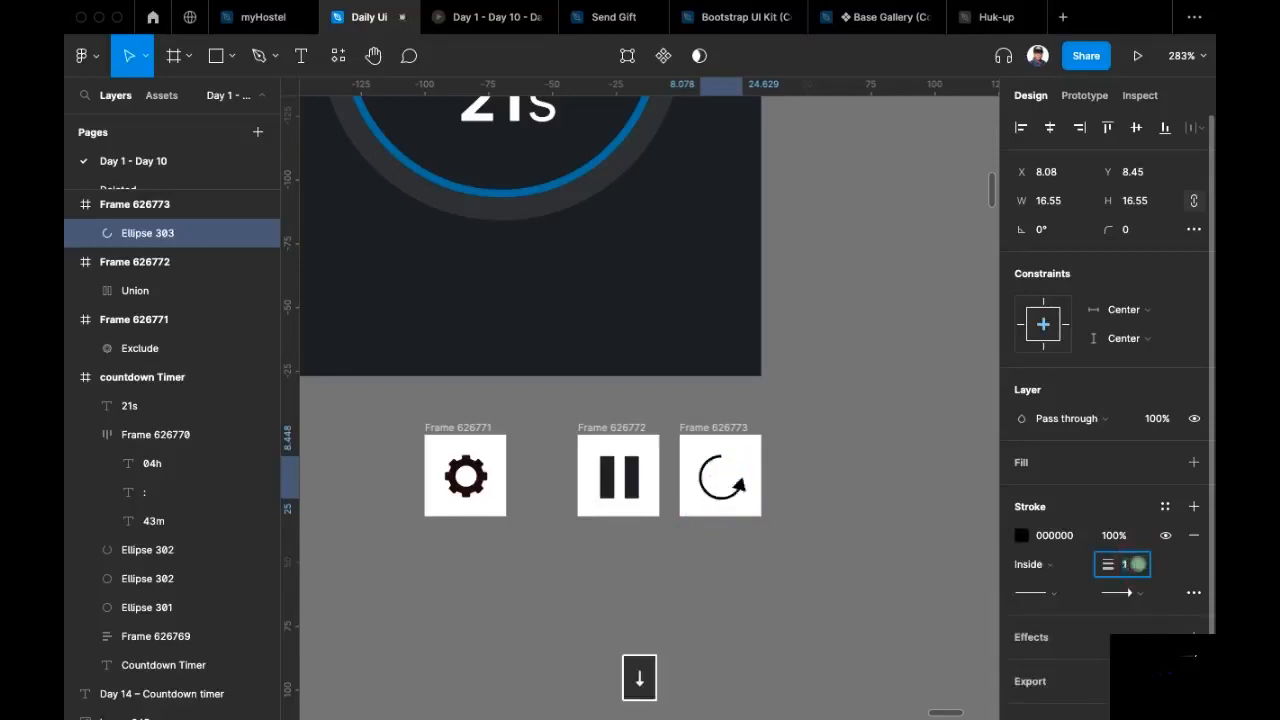
{"action": "type", "text": "1"}
{"action": "key", "text": "Return"}
{"action": "left_click", "coordinate": [800, 503]}
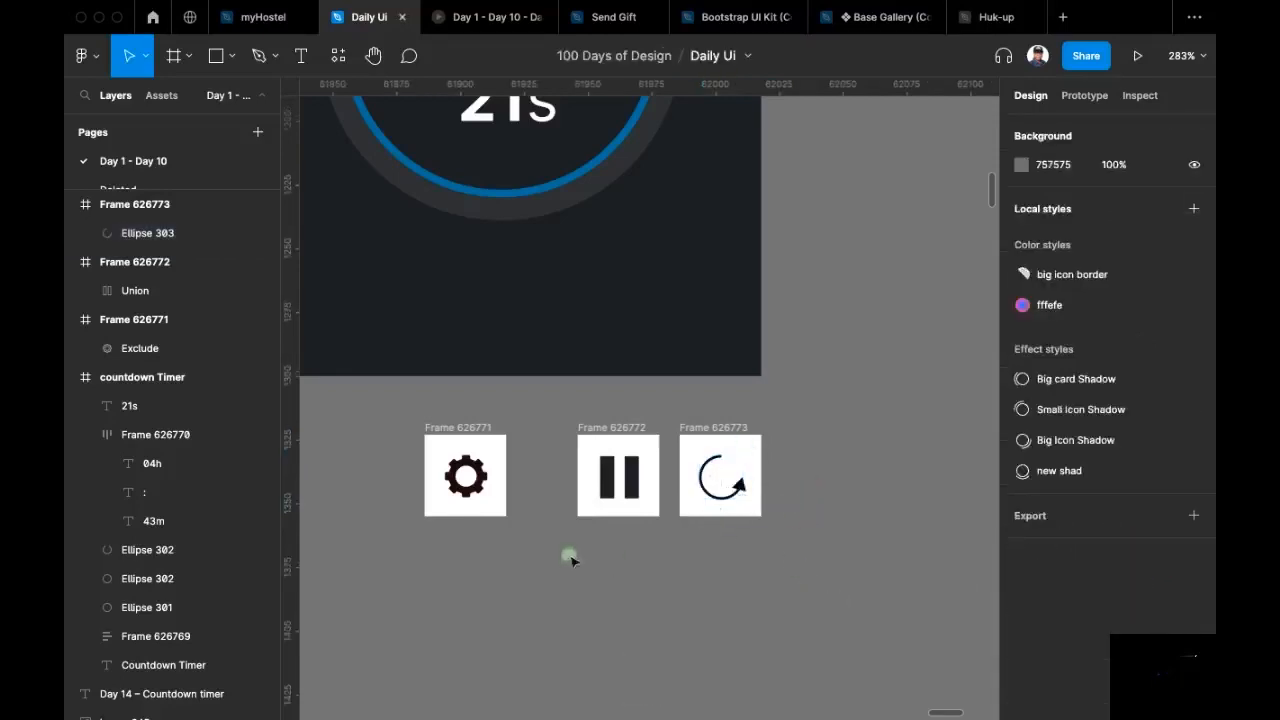
Step: Resize the pause icon's frame to 40 × 40 and move it close beside the gear's frame, at about X 61927
{"action": "left_click", "coordinate": [615, 429]}
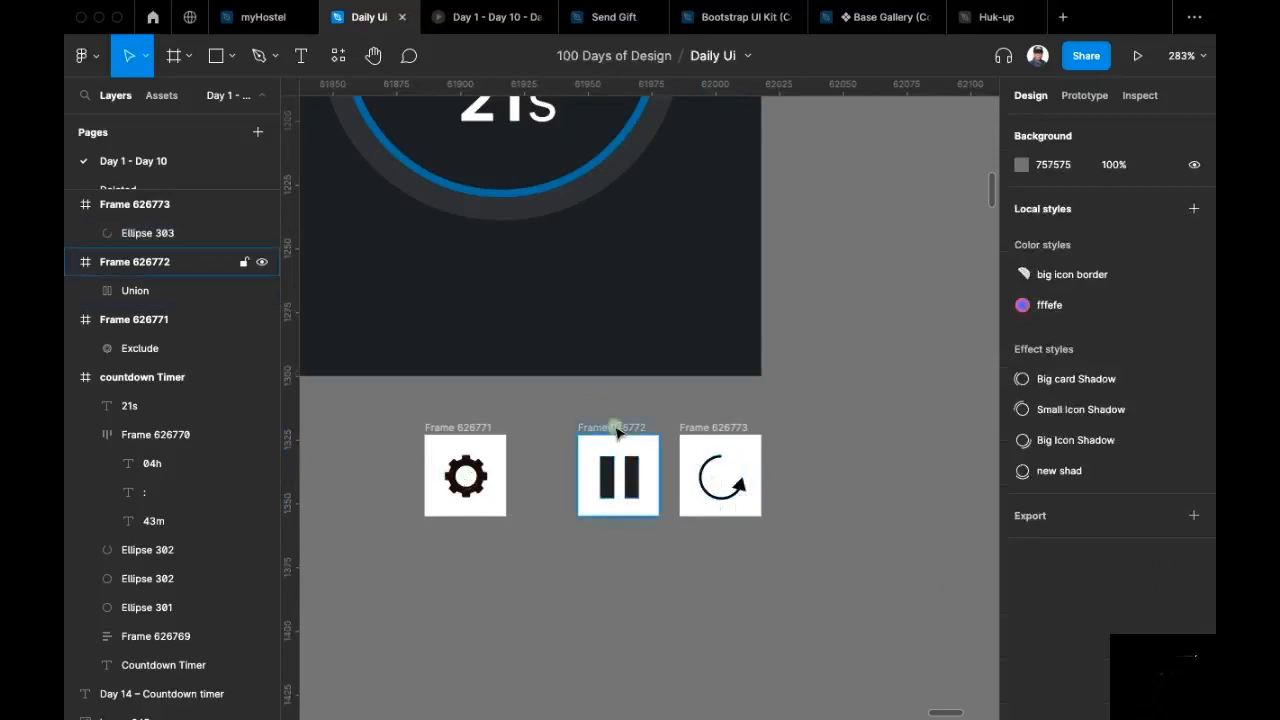
{"action": "left_click", "coordinate": [615, 429]}
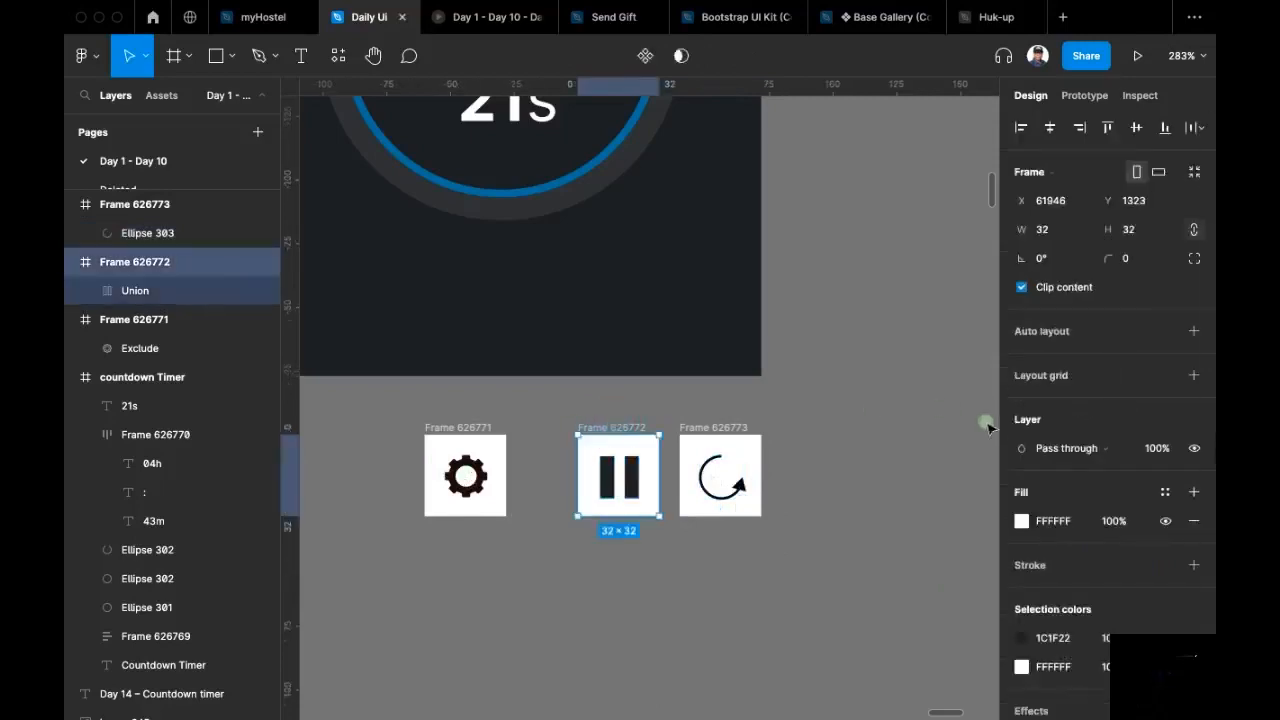
{"action": "left_click", "coordinate": [615, 470]}
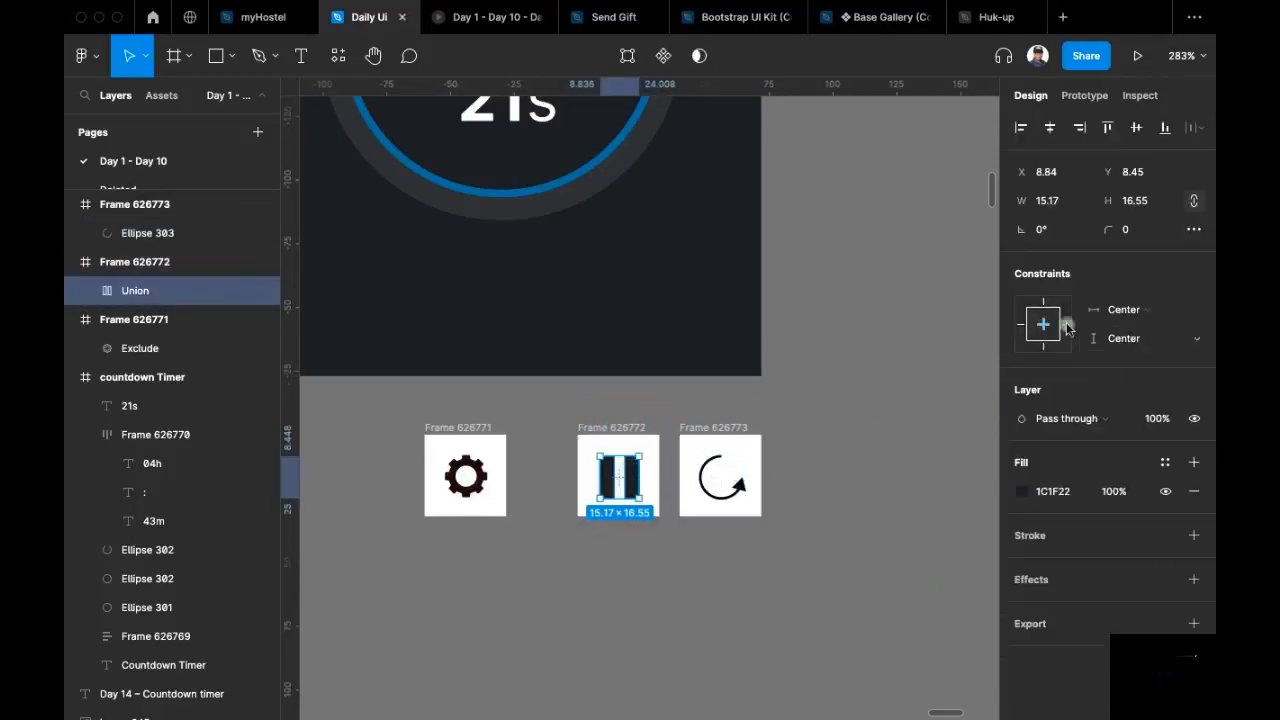
{"action": "left_click", "coordinate": [626, 427]}
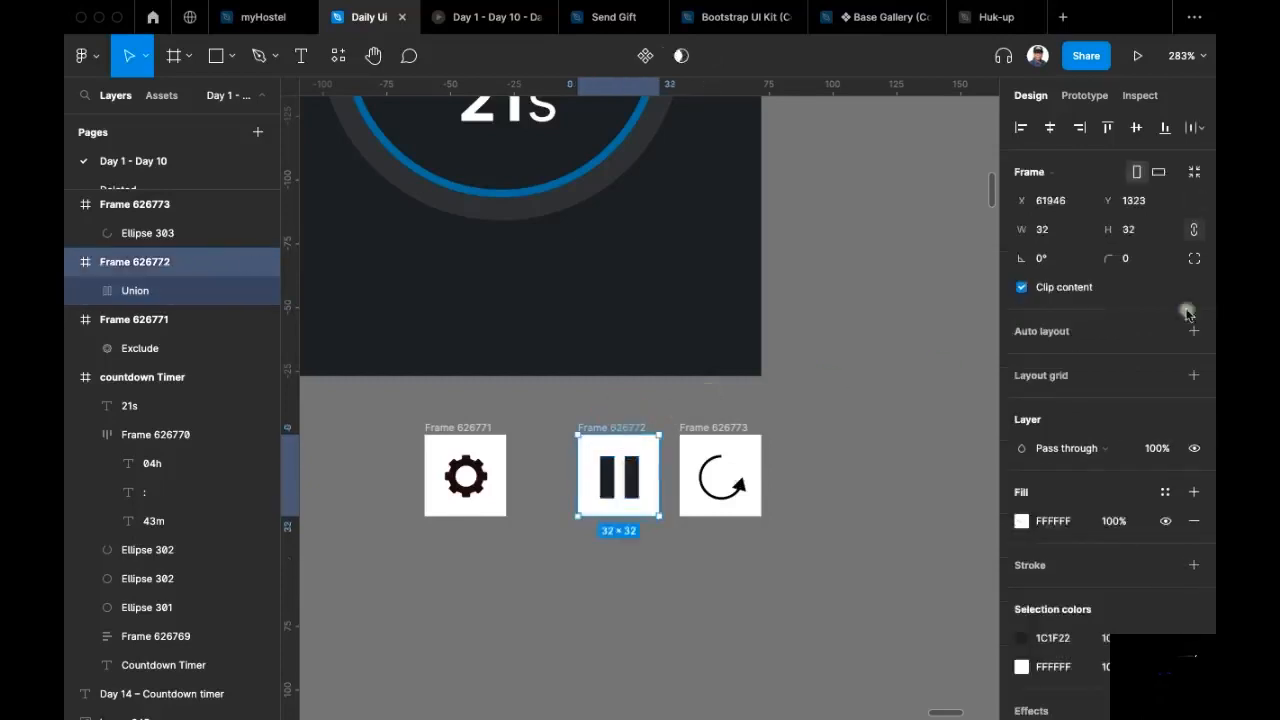
{"action": "left_click", "coordinate": [1148, 236]}
{"action": "type", "text": "40"}
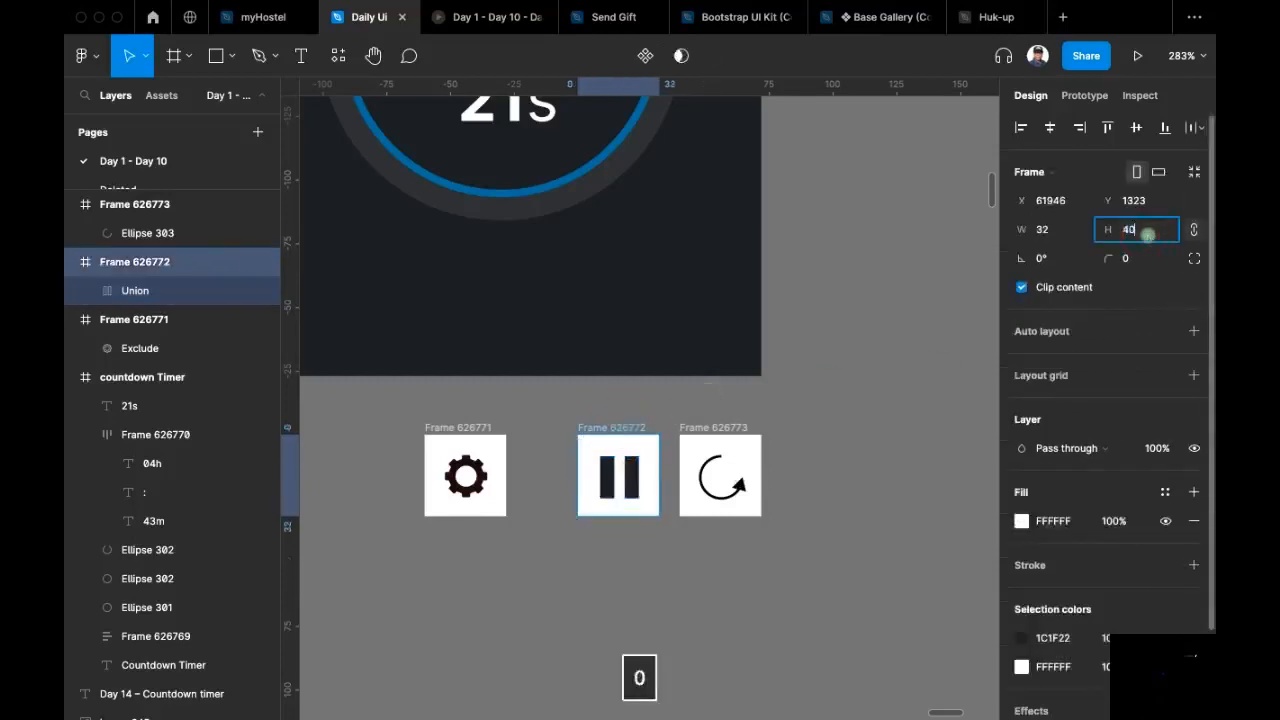
{"action": "key", "text": "Return"}
{"action": "scroll", "coordinate": [610, 470], "scroll_direction": "left", "scroll_amount": 3}
{"action": "left_click", "coordinate": [786, 420]}
{"action": "left_click_drag", "start_coordinate": [715, 432], "coordinate": [666, 434]}
Step: Round the gear and circular arrow frames into circles with a corner radius of 30
{"action": "left_click", "coordinate": [535, 438]}
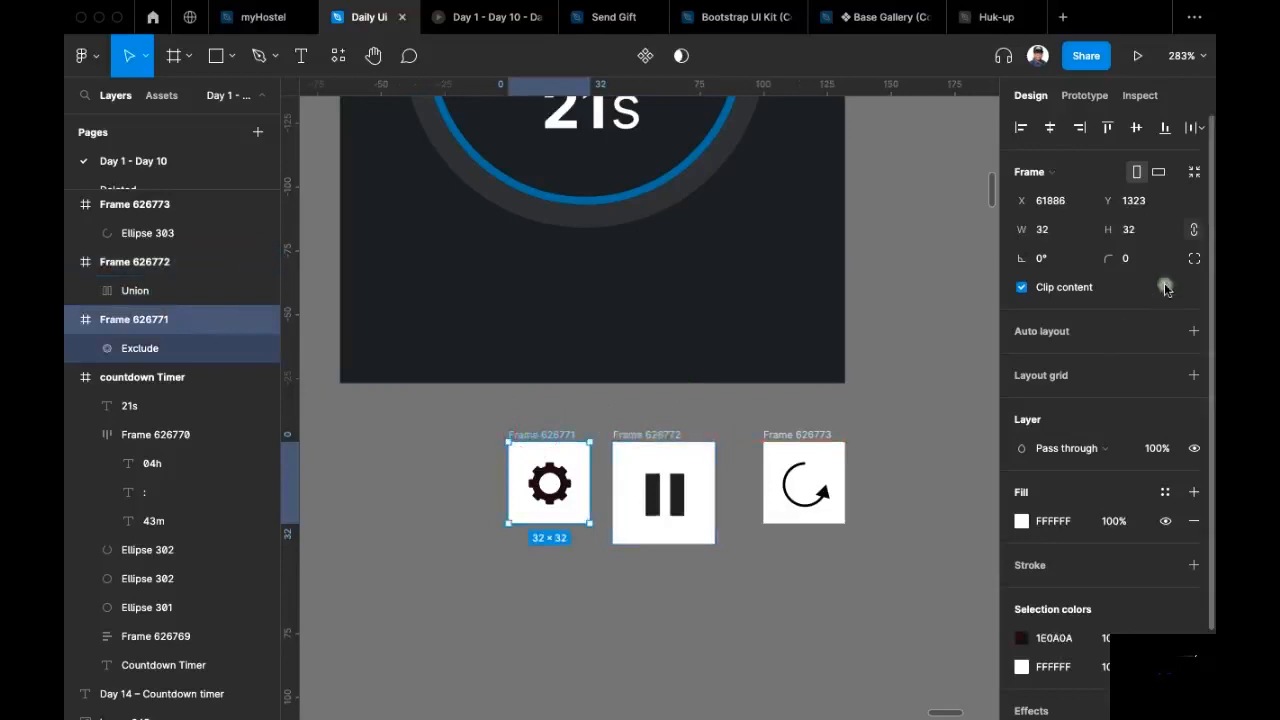
{"action": "left_click", "coordinate": [818, 434], "text": "shift"}
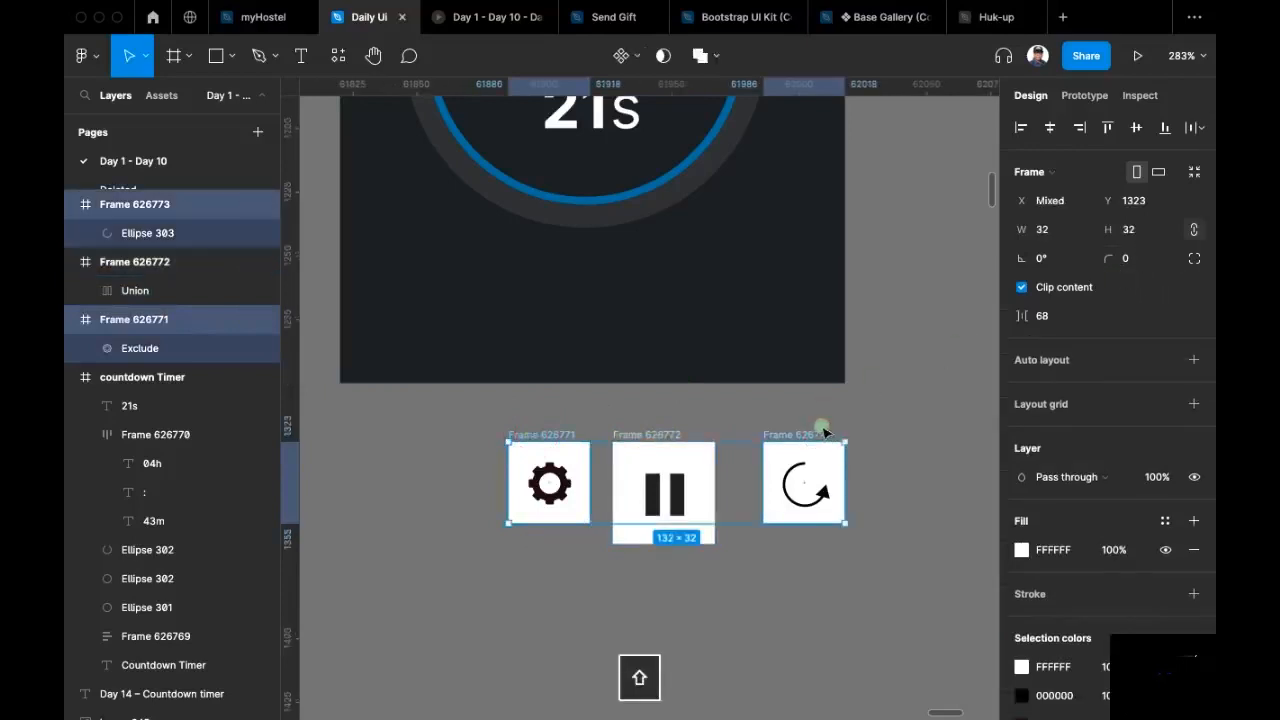
{"action": "left_click", "coordinate": [1150, 258]}
{"action": "type", "text": "3"}
{"action": "key", "text": "Return"}
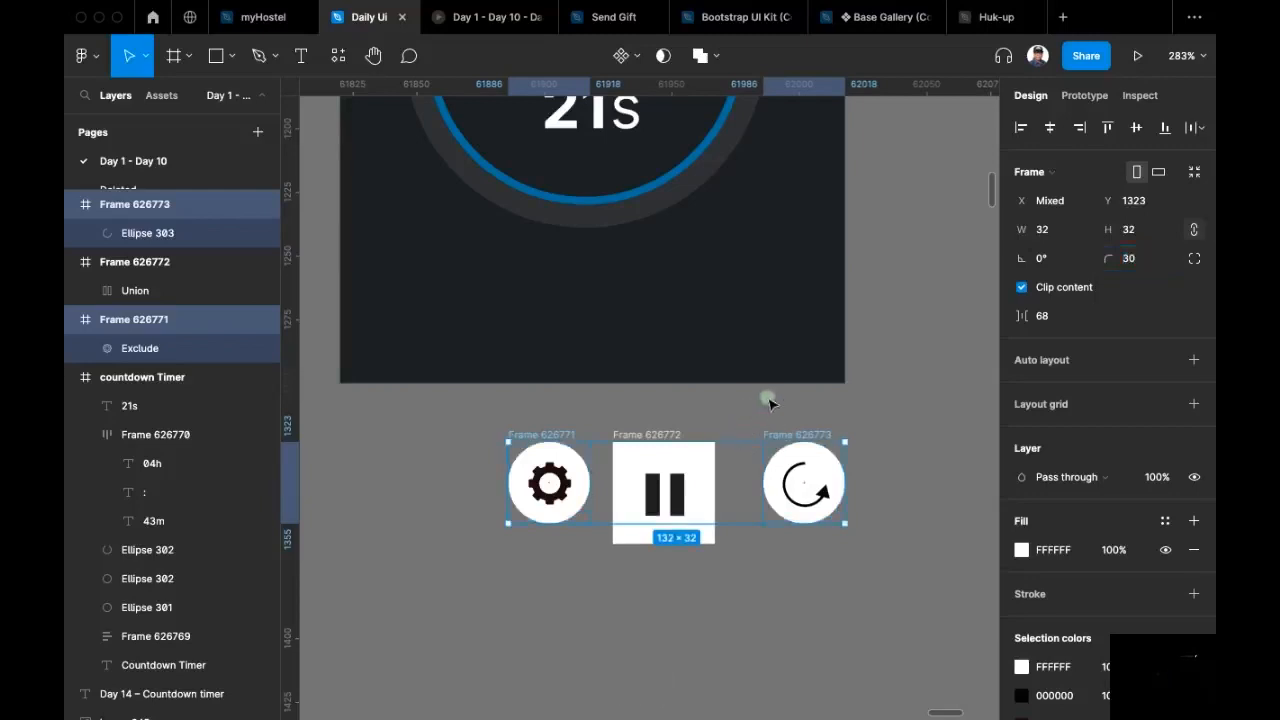
Step: Round the pause icon's frame into a circle with a corner radius of 40
{"action": "left_click", "coordinate": [634, 428]}
{"action": "left_click", "coordinate": [634, 428]}
{"action": "left_click", "coordinate": [1143, 258]}
{"action": "type", "text": "40"}
{"action": "key", "text": "Return"}
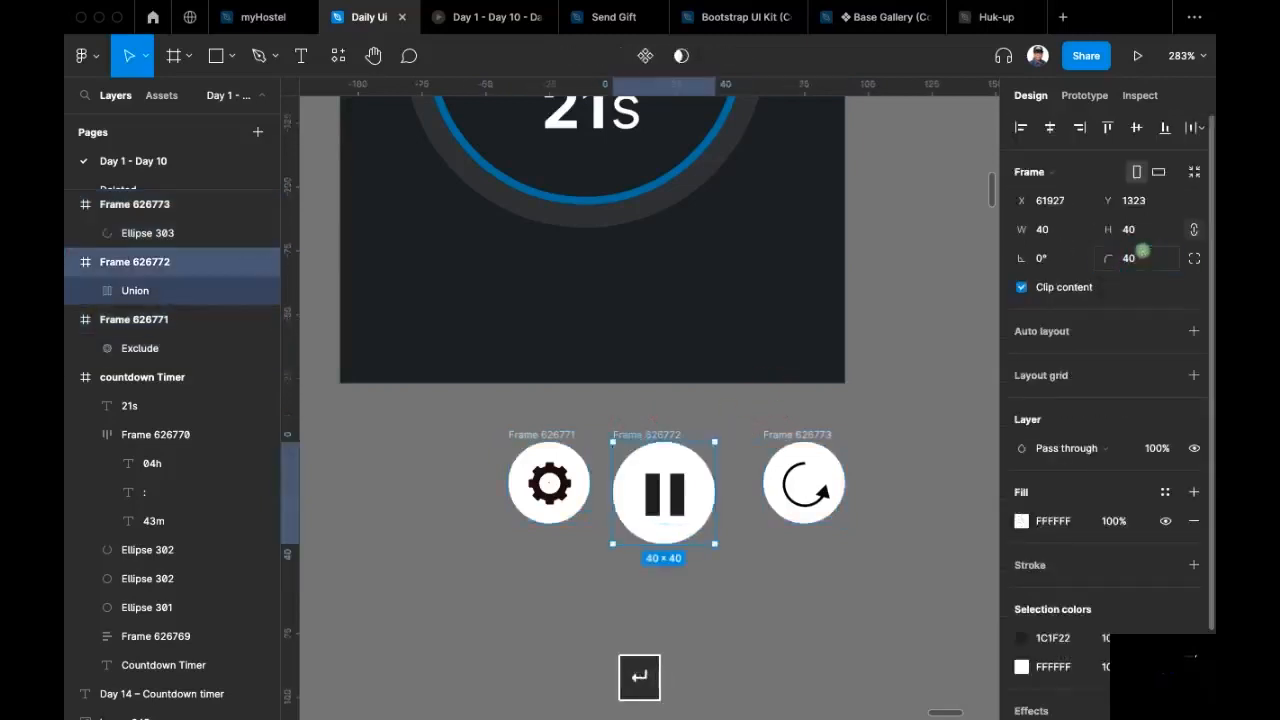
Step: Show the layout grids and place the gear circle in the countdown frame's lower-left area at X 16, Y 210
{"action": "scroll", "coordinate": [812, 422], "scroll_direction": "down", "scroll_amount": 2}
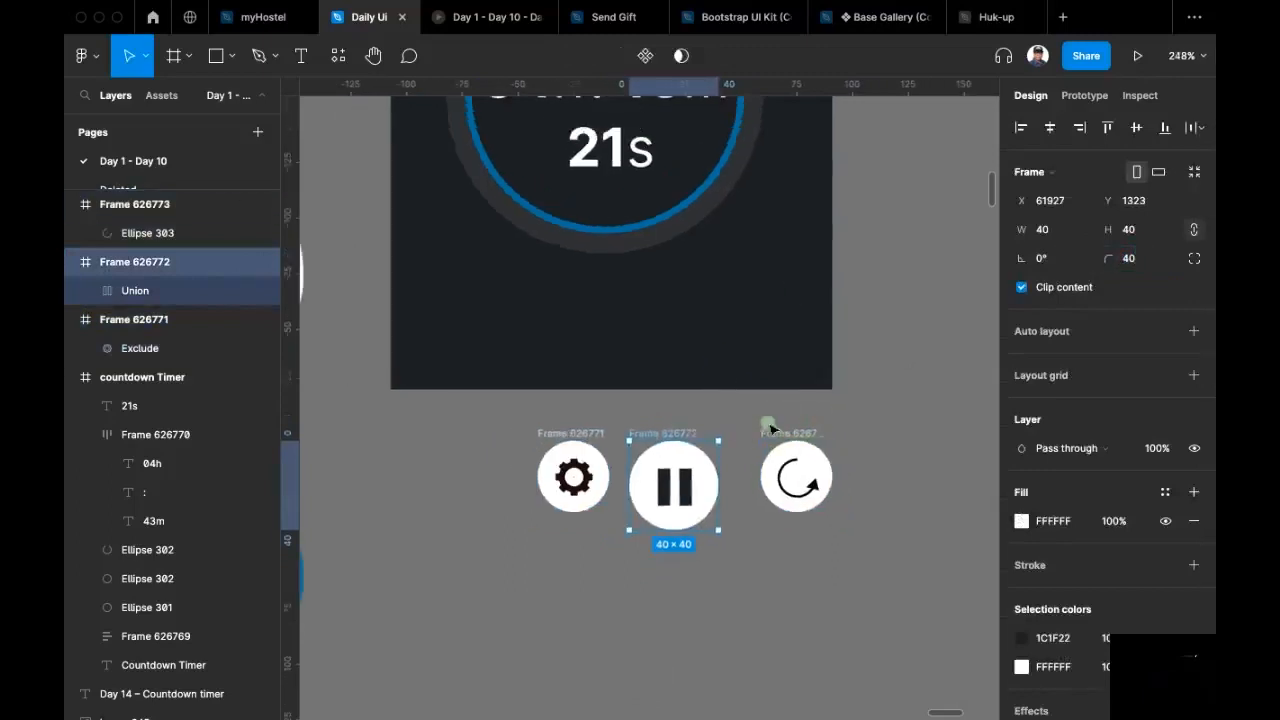
{"action": "scroll", "coordinate": [815, 433], "scroll_direction": "up", "scroll_amount": 2}
{"action": "scroll", "coordinate": [857, 429], "scroll_direction": "down", "scroll_amount": 1}
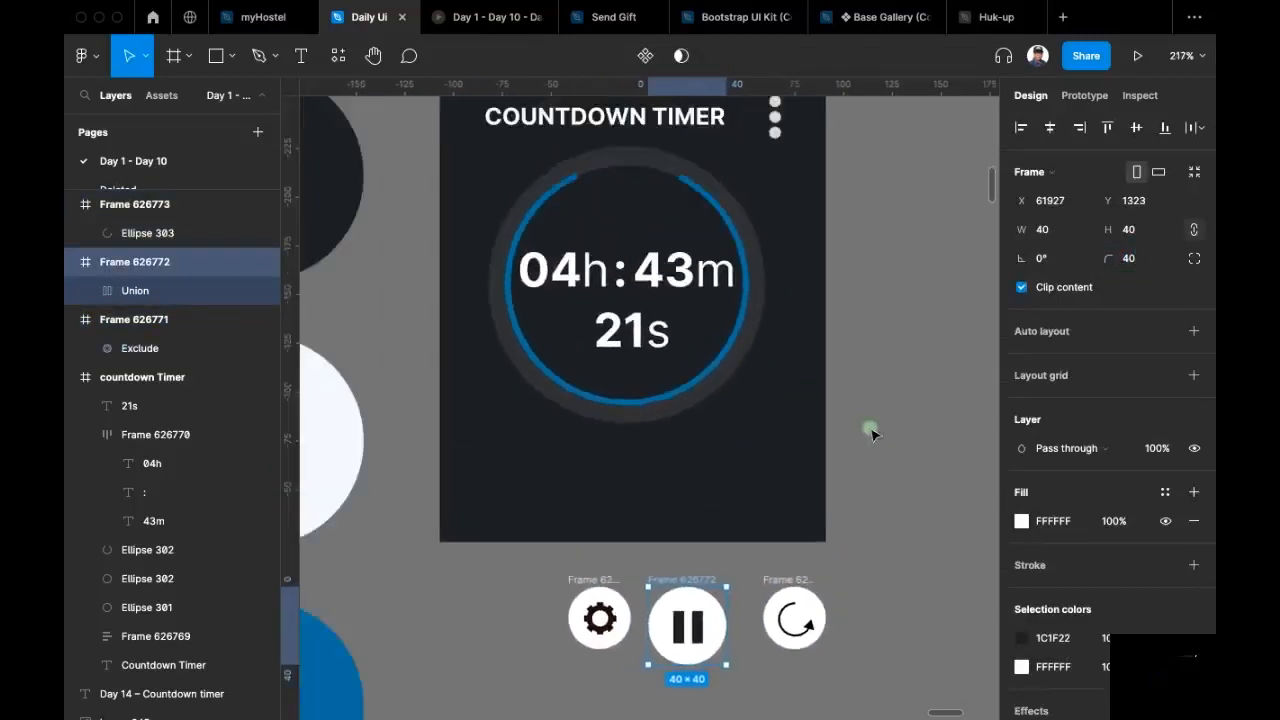
{"action": "key", "text": "shift+g"}
{"action": "scroll", "coordinate": [700, 490], "scroll_direction": "down", "scroll_amount": 2}
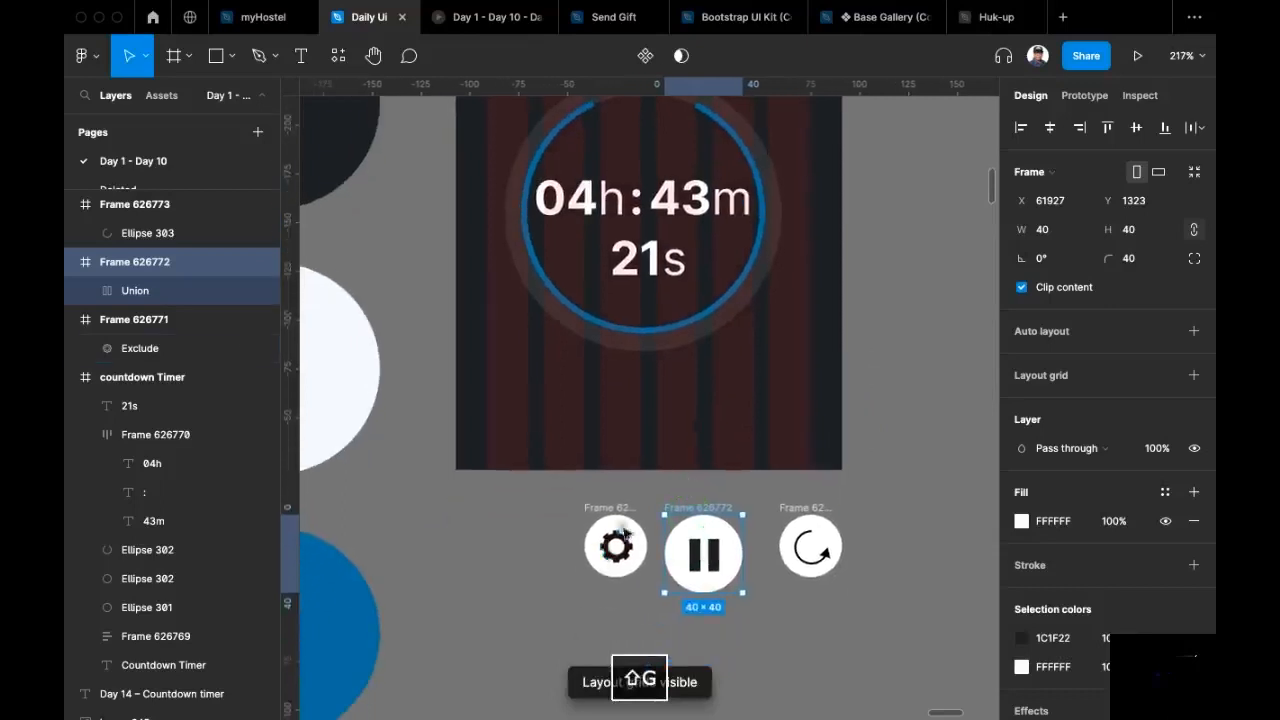
{"action": "left_click_drag", "start_coordinate": [604, 510], "coordinate": [500, 397]}
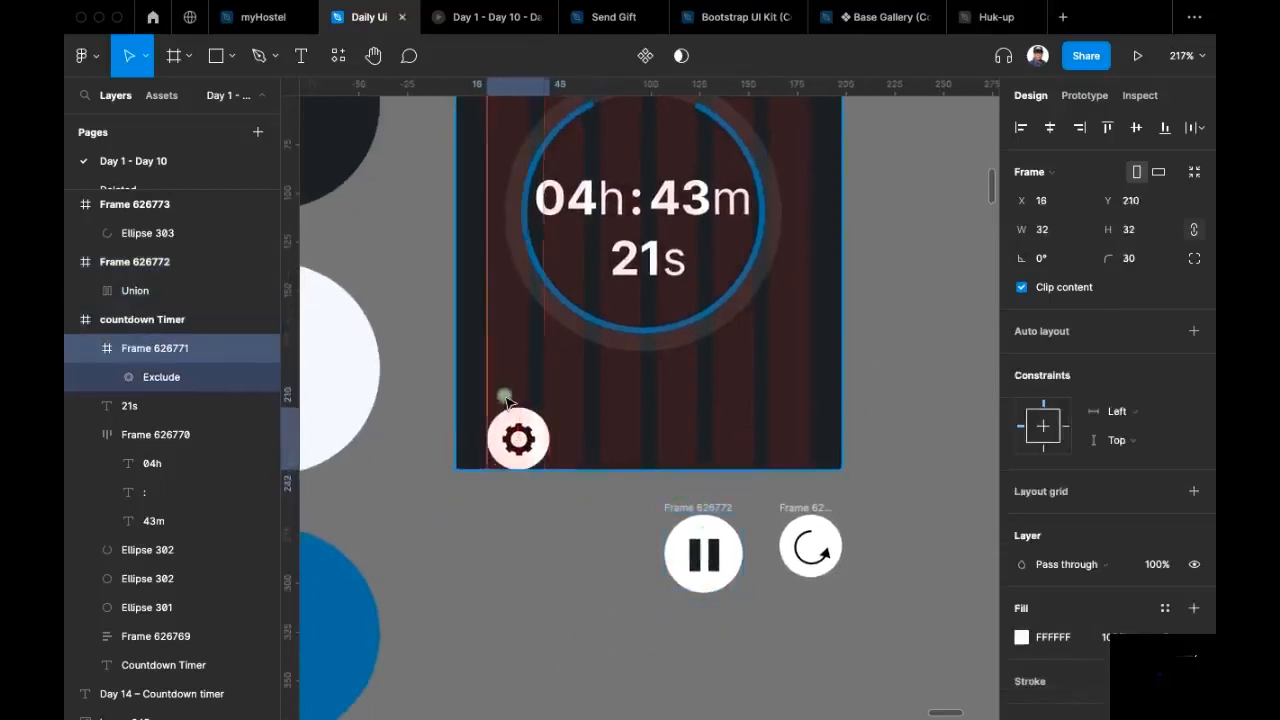
Step: Place the circular arrow circle in the countdown frame's lower-right area at X 150, and the pause circle between both side icons
{"action": "left_click_drag", "start_coordinate": [813, 518], "coordinate": [782, 410]}
{"action": "left_click_drag", "start_coordinate": [712, 513], "coordinate": [667, 382]}
{"action": "scroll", "coordinate": [603, 574], "scroll_direction": "up", "scroll_amount": 3}
Step: Align the gear and circular arrow circles to the countdown frame's bottom edge and raise both 12 px to Y 198
{"action": "left_click", "coordinate": [497, 528]}
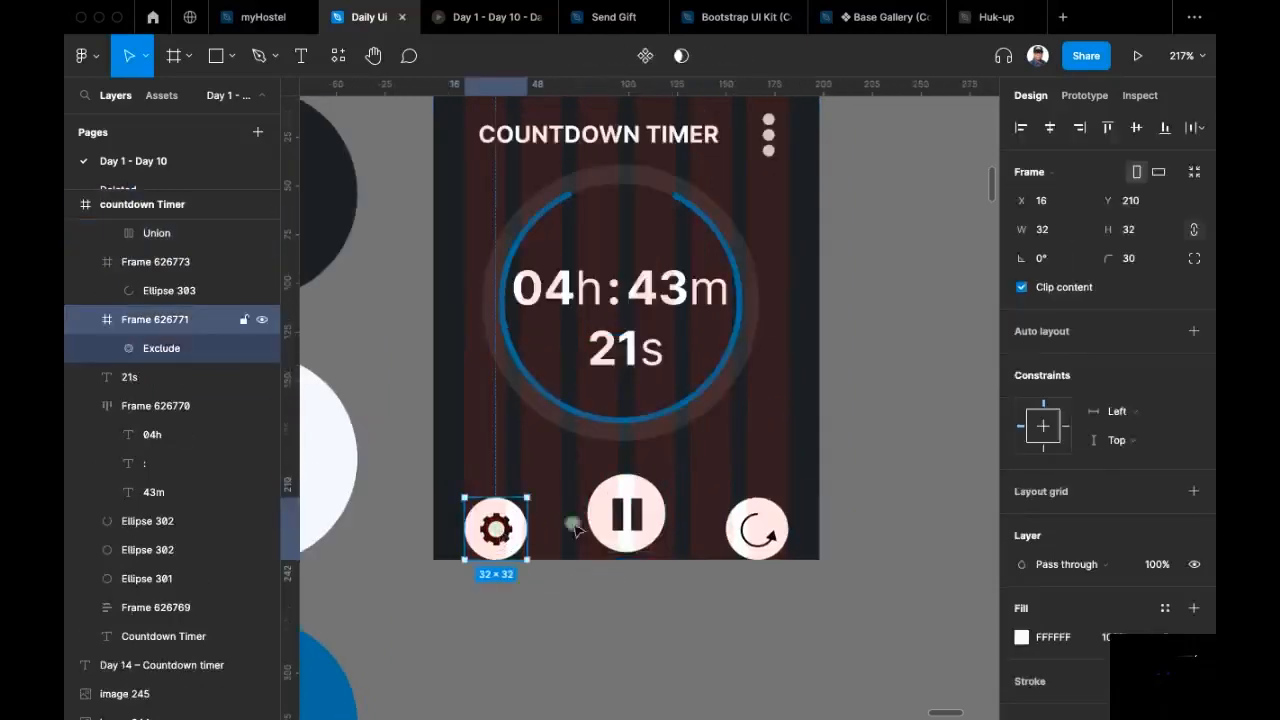
{"action": "left_click", "coordinate": [768, 527], "text": "shift"}
{"action": "left_click", "coordinate": [717, 608]}
{"action": "left_click", "coordinate": [494, 529]}
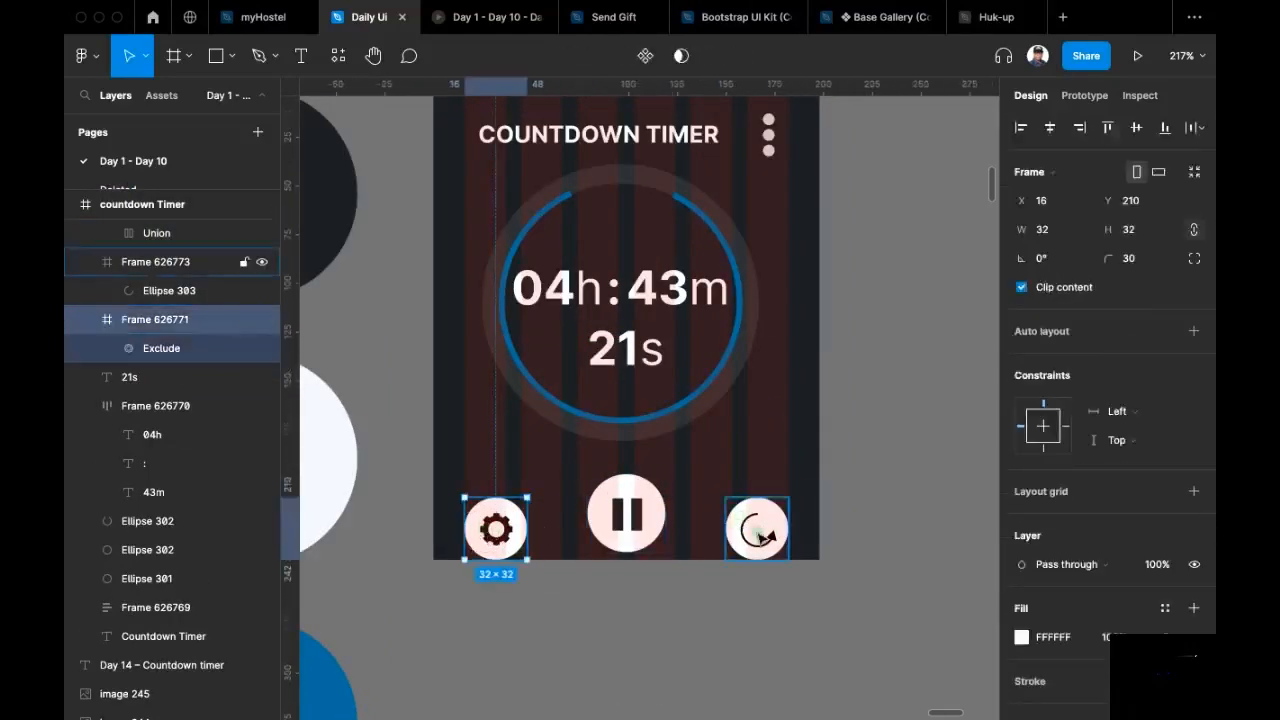
{"action": "left_click", "coordinate": [1164, 129]}
{"action": "left_click", "coordinate": [765, 516]}
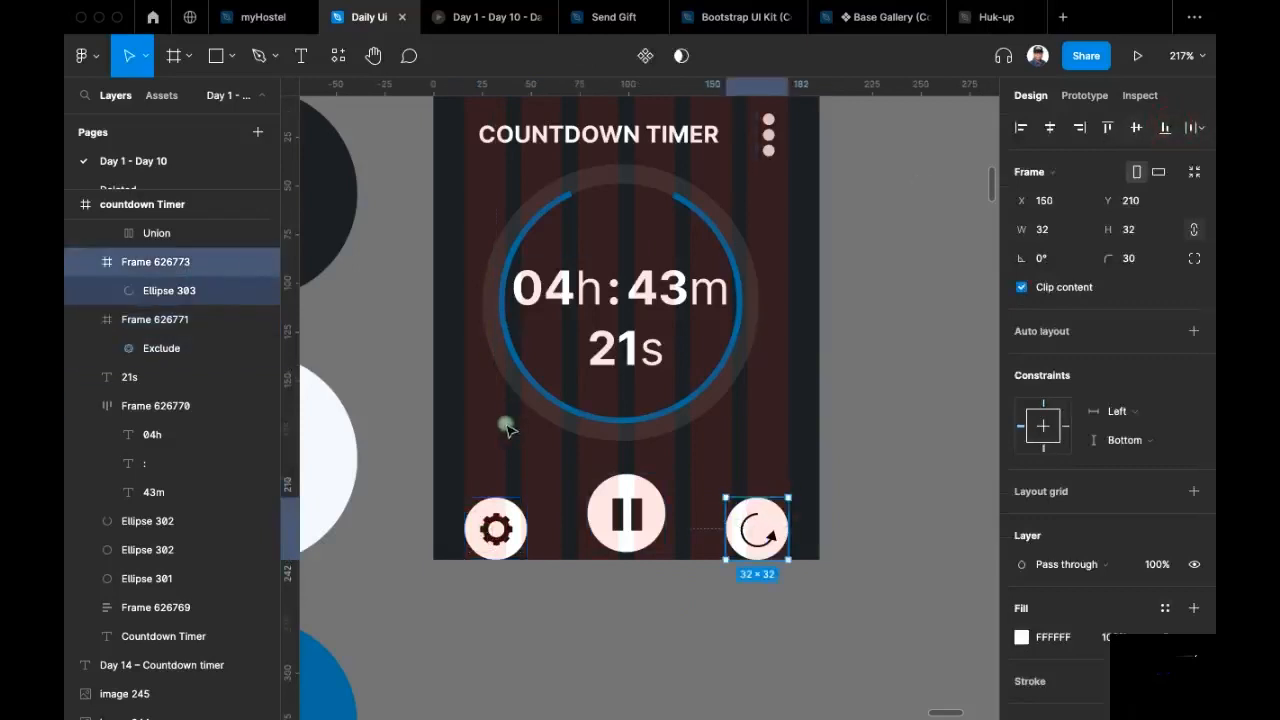
{"action": "left_click", "coordinate": [492, 528], "text": "shift"}
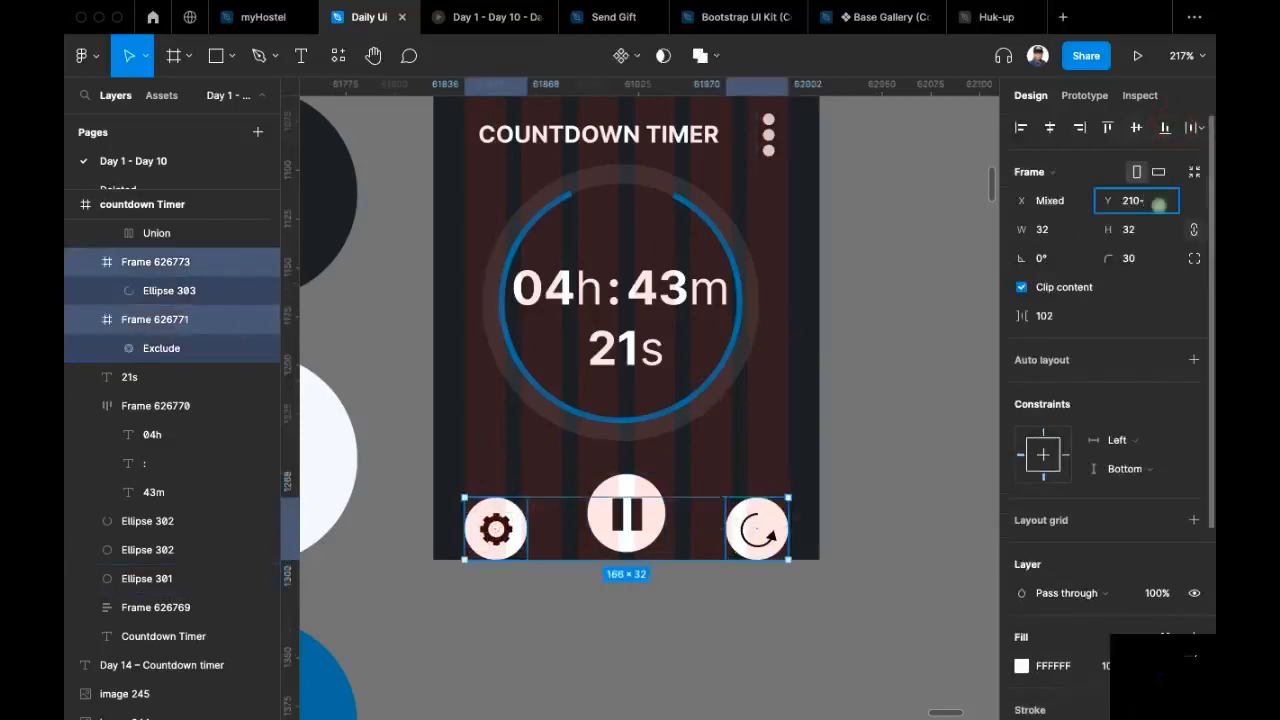
{"action": "type", "text": "12"}
{"action": "key", "text": "Return"}
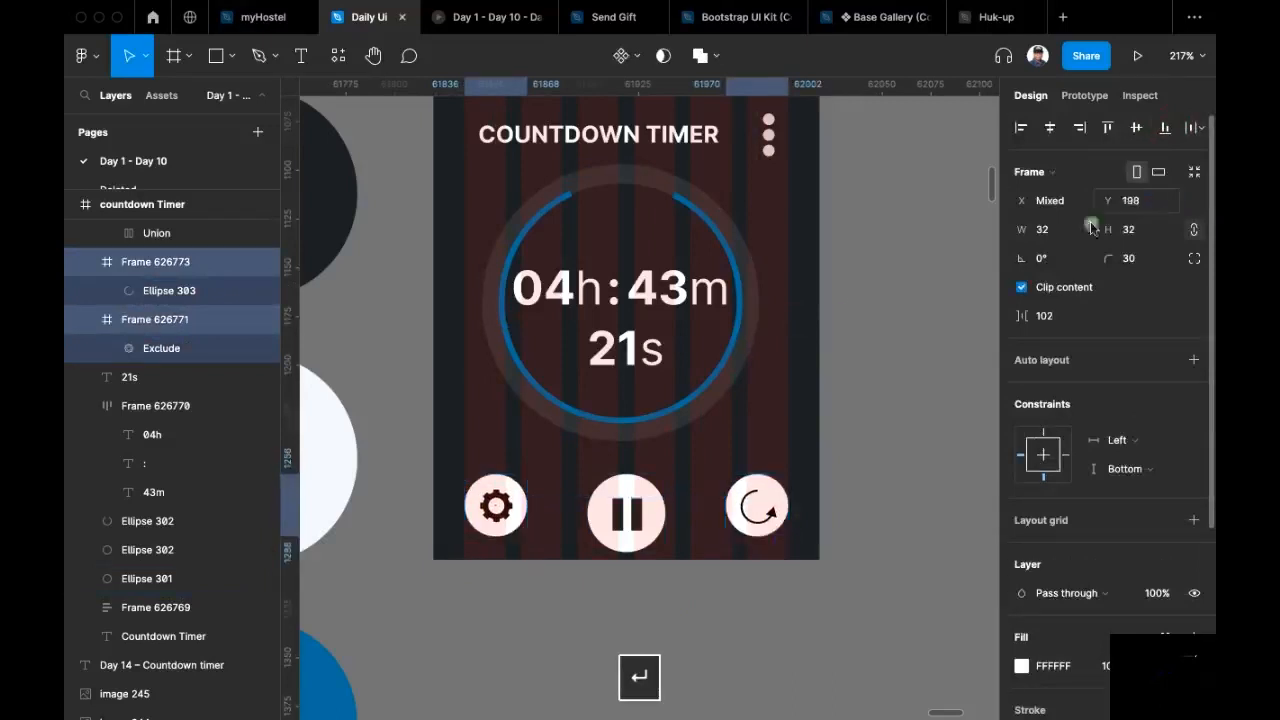
Step: Align the pause circle to the countdown frame's bottom edge and raise it 12 px to Y 190
{"action": "left_click", "coordinate": [632, 512]}
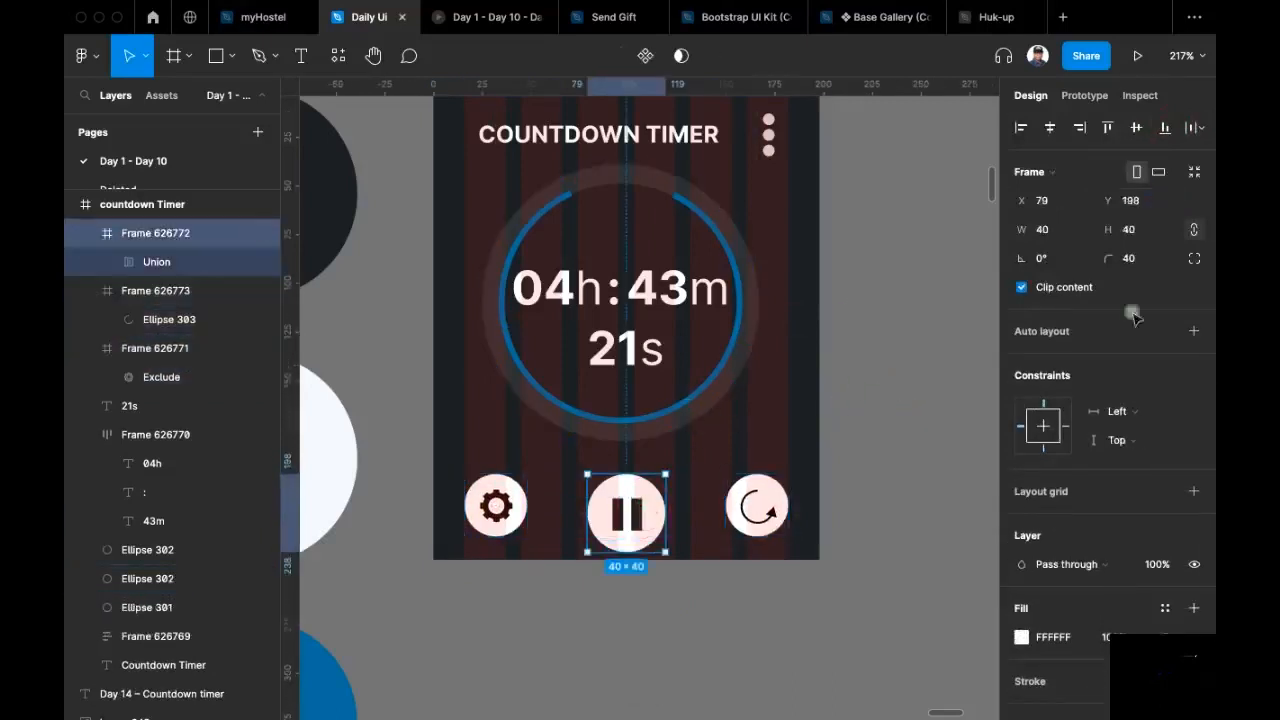
{"action": "left_click", "coordinate": [1164, 127]}
{"action": "left_click", "coordinate": [1150, 201]}
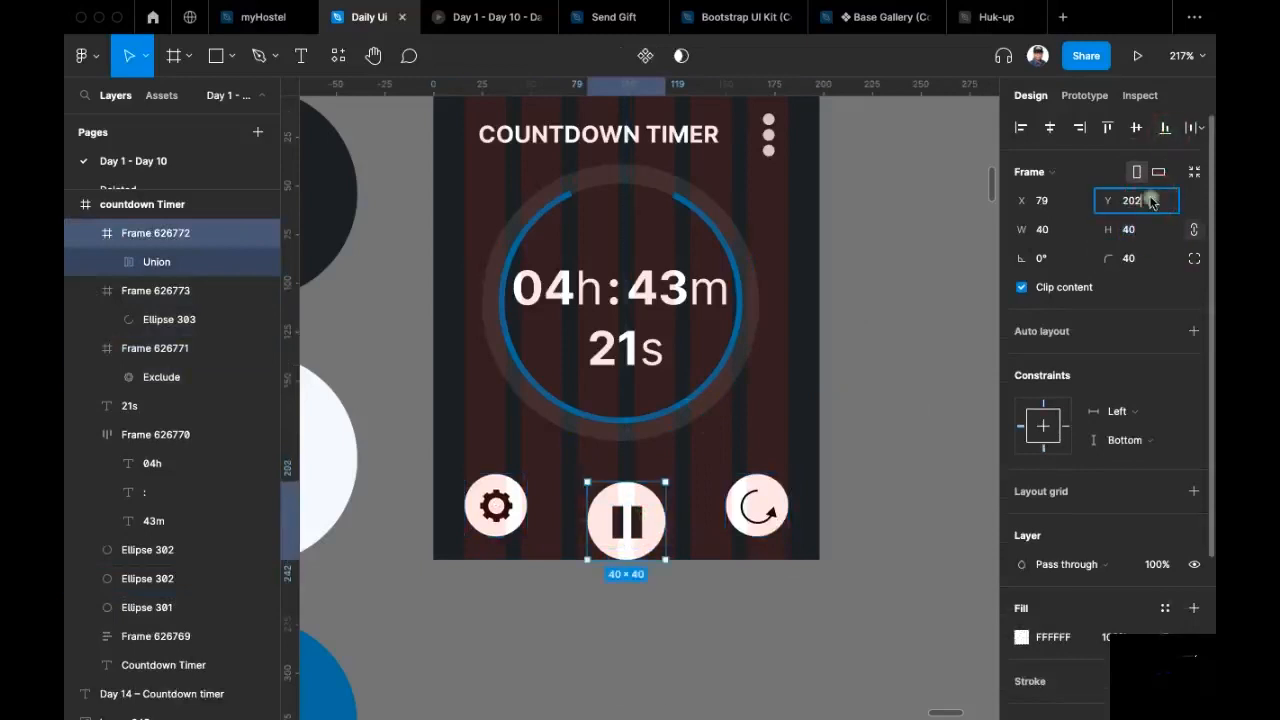
{"action": "type", "text": "-12"}
{"action": "key", "text": "Return"}
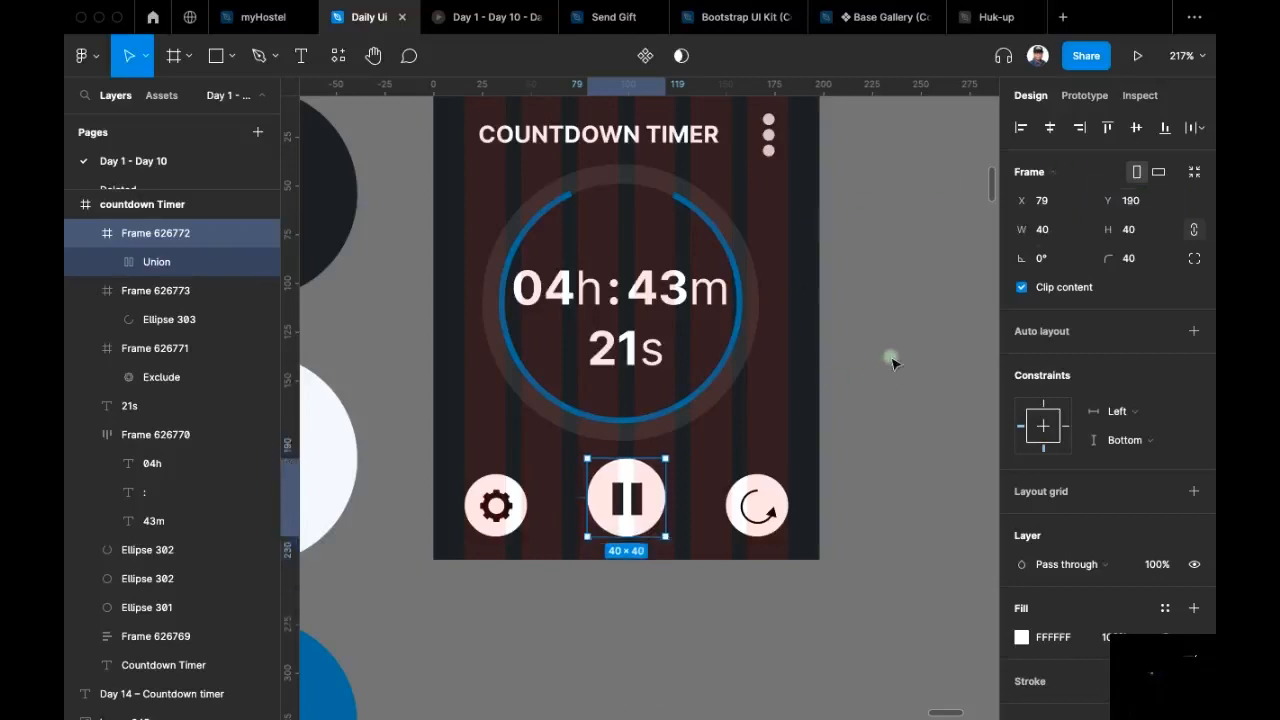
{"action": "left_click", "coordinate": [897, 438]}
Step: Distribute the horizontal spacing evenly between the gear, pause and circular arrow circles
{"action": "left_click_drag", "start_coordinate": [894, 429], "coordinate": [853, 401]}
{"action": "scroll", "coordinate": [880, 457], "scroll_direction": "down", "scroll_amount": 1}
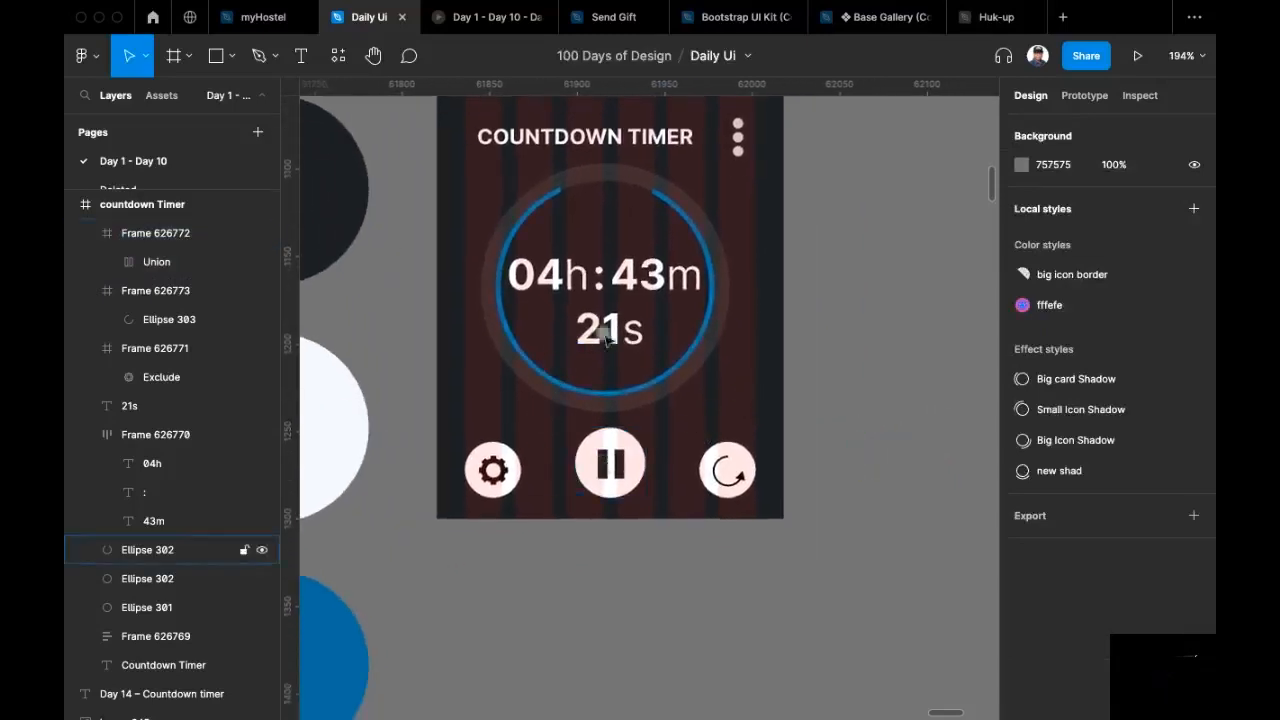
{"action": "left_click_drag", "start_coordinate": [515, 511], "coordinate": [612, 475]}
{"action": "left_click", "coordinate": [580, 428]}
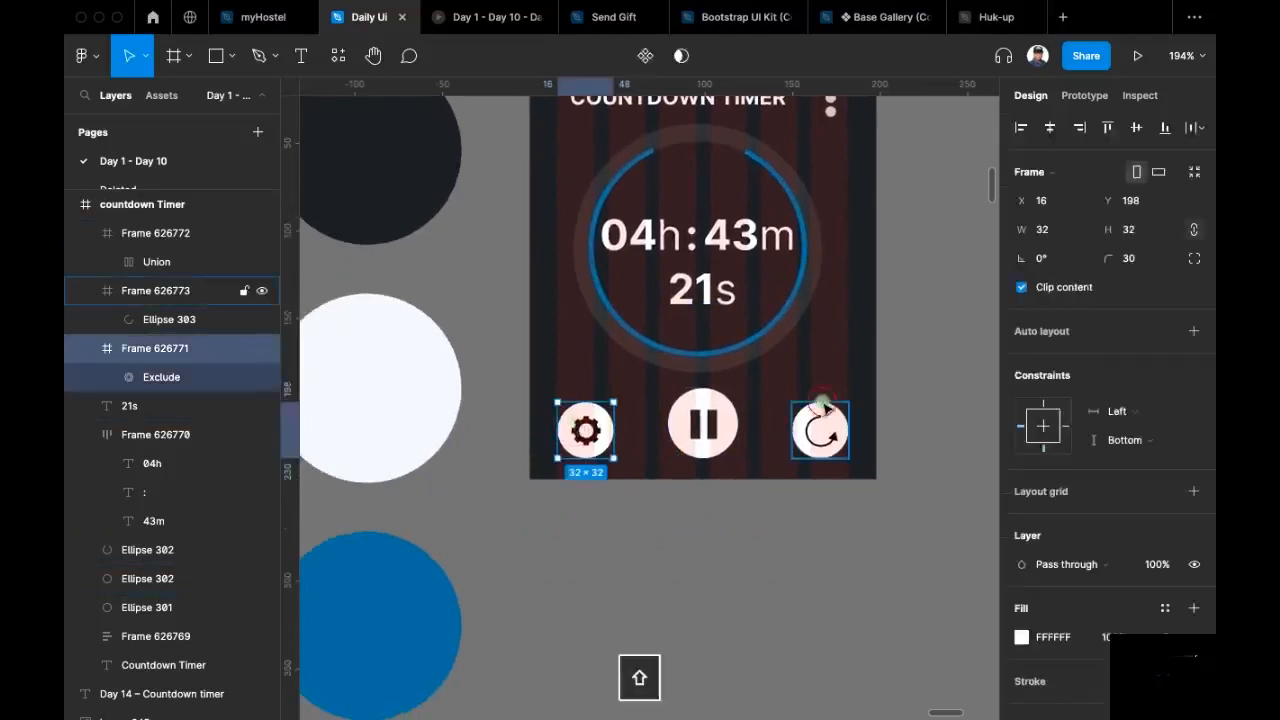
{"action": "left_click", "coordinate": [820, 430], "text": "shift"}
{"action": "left_click", "coordinate": [700, 428], "text": "shift"}
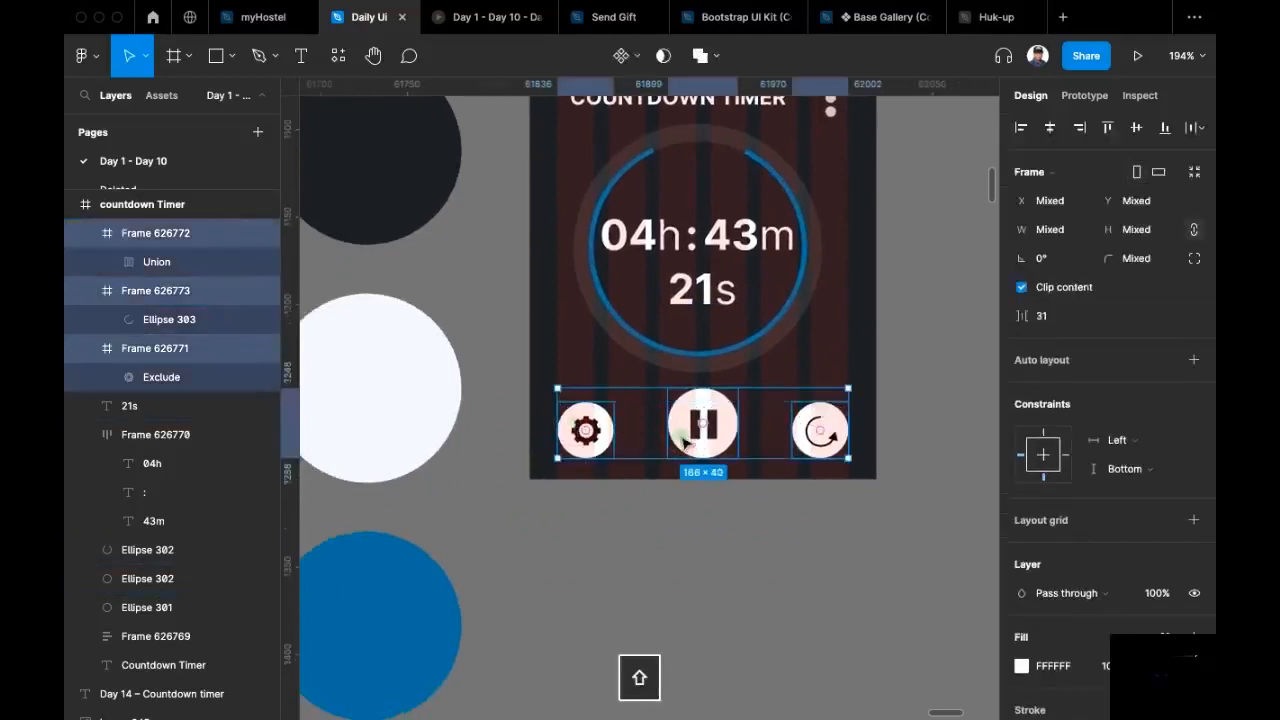
{"action": "left_click", "coordinate": [1196, 128]}
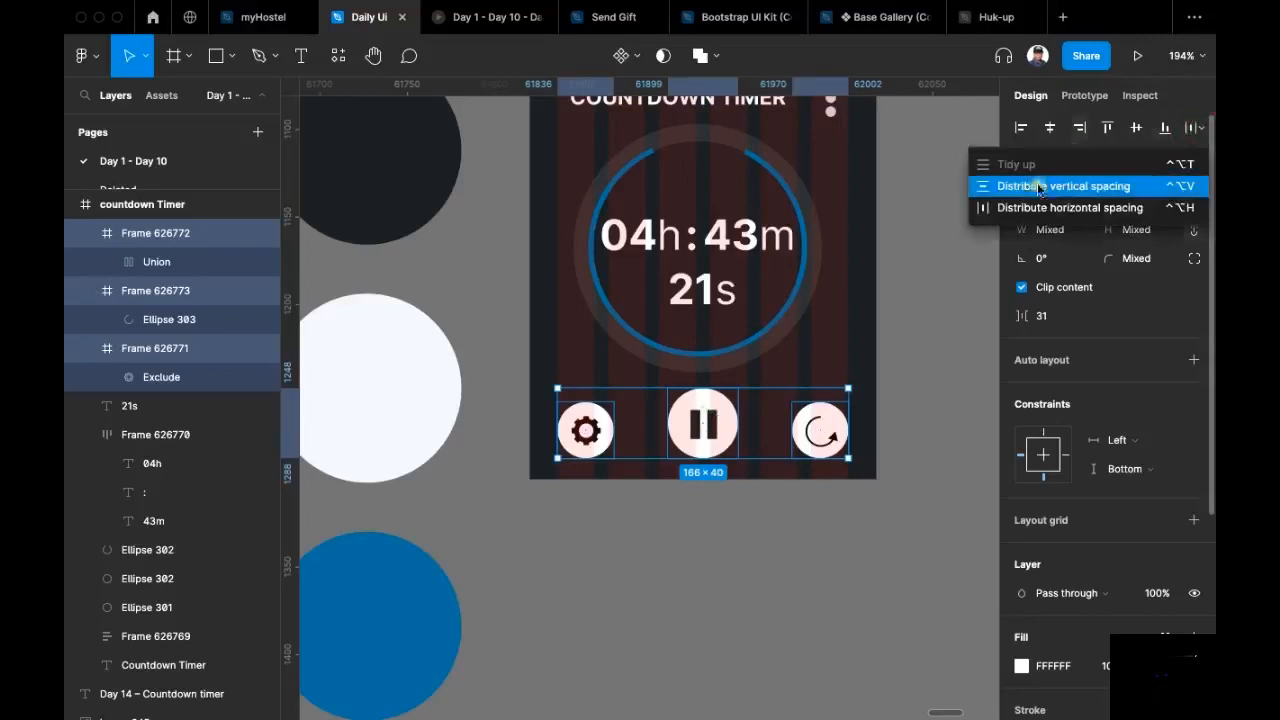
{"action": "left_click", "coordinate": [1030, 207]}
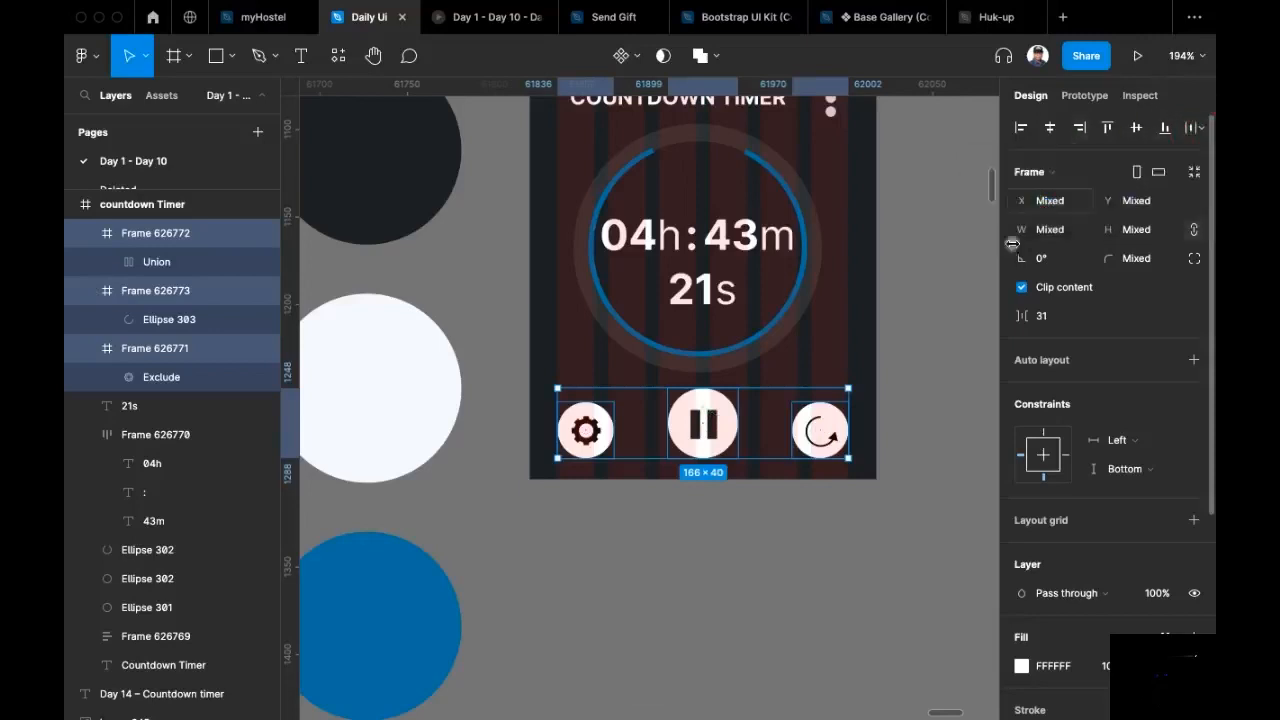
{"action": "left_click", "coordinate": [935, 400]}
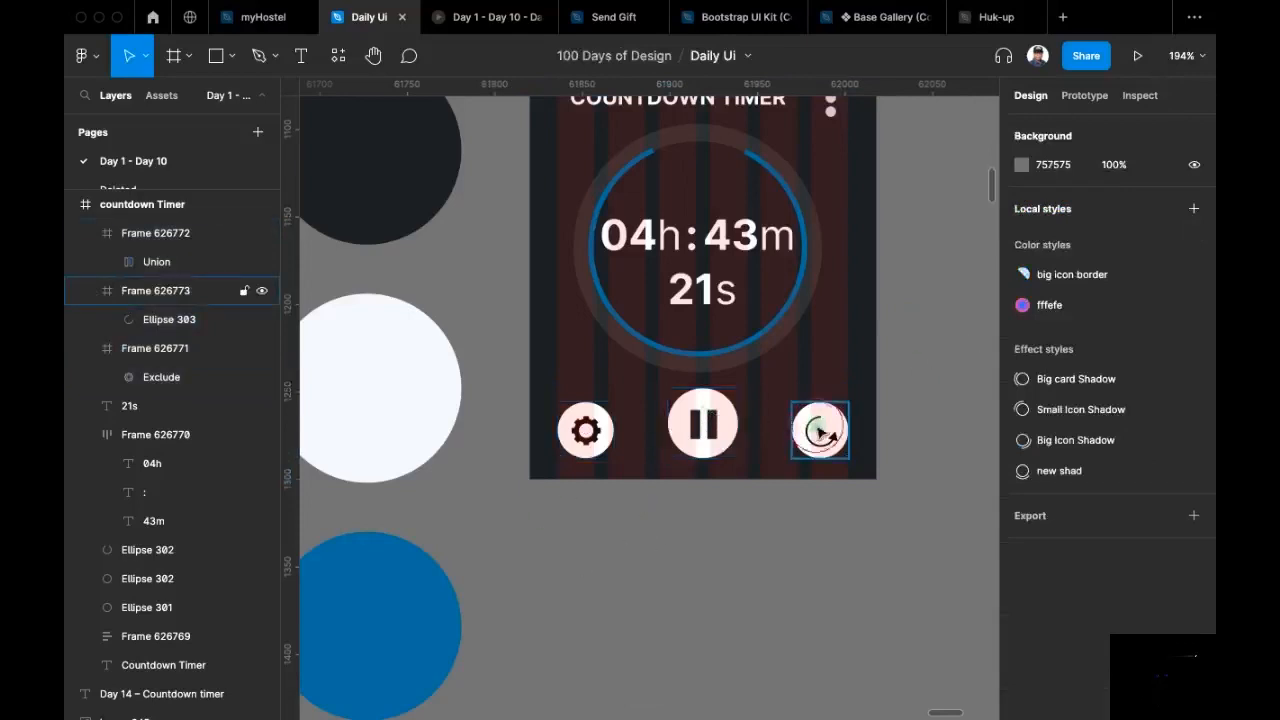
Step: Set the white fill of the gear and circular arrow circles to 10% opacity
{"action": "left_click", "coordinate": [820, 428]}
{"action": "left_click", "coordinate": [586, 430], "text": "shift"}
{"action": "scroll", "coordinate": [1117, 500], "scroll_direction": "down", "scroll_amount": 2}
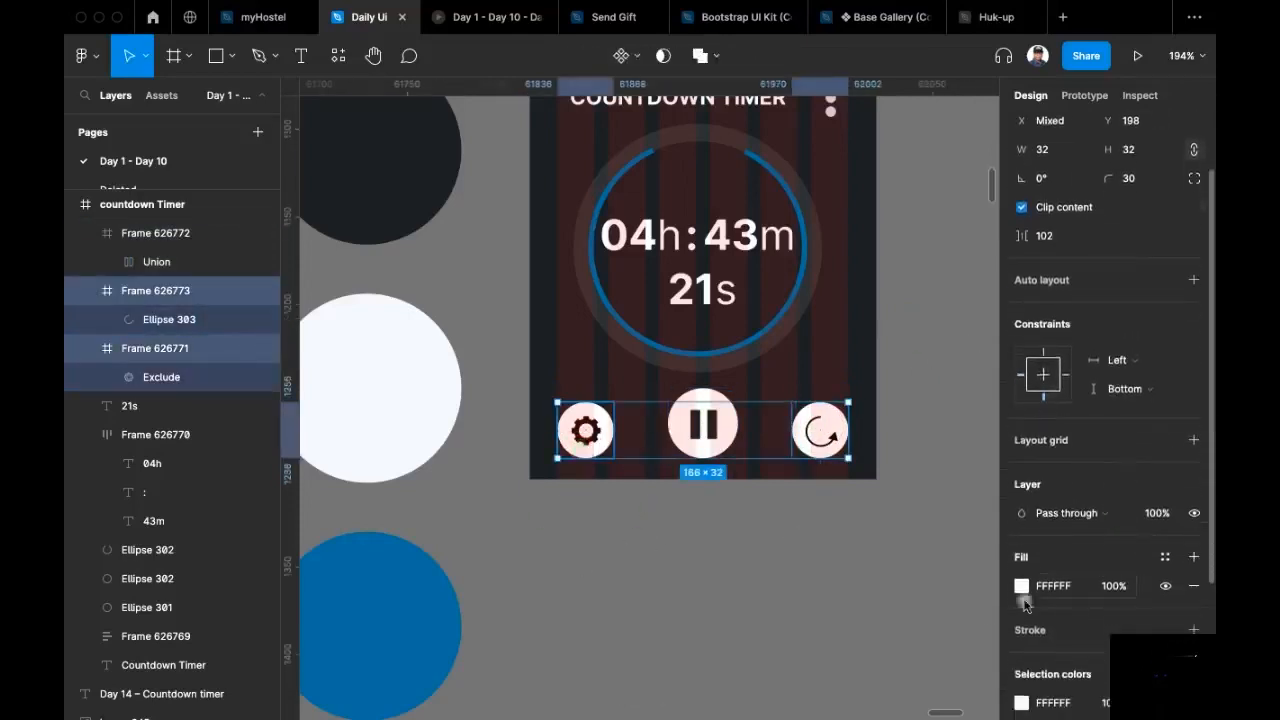
{"action": "left_click", "coordinate": [1114, 588]}
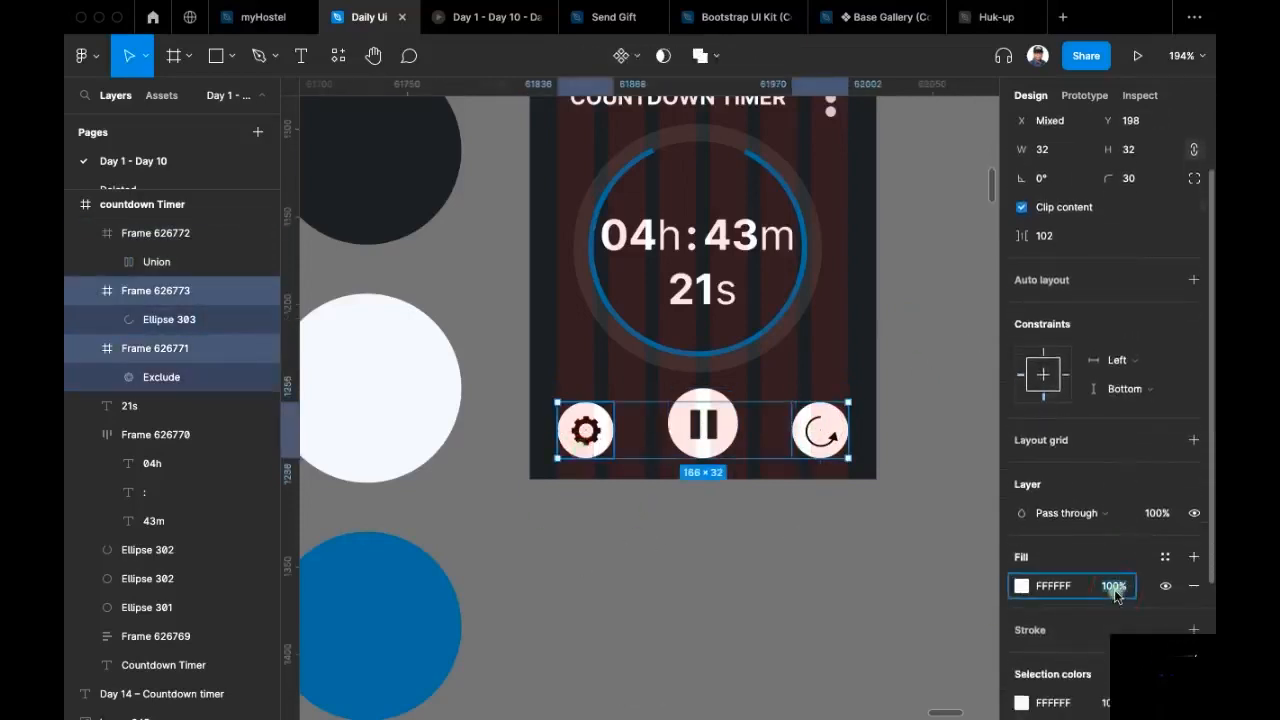
{"action": "type", "text": "10"}
{"action": "key", "text": "Return"}
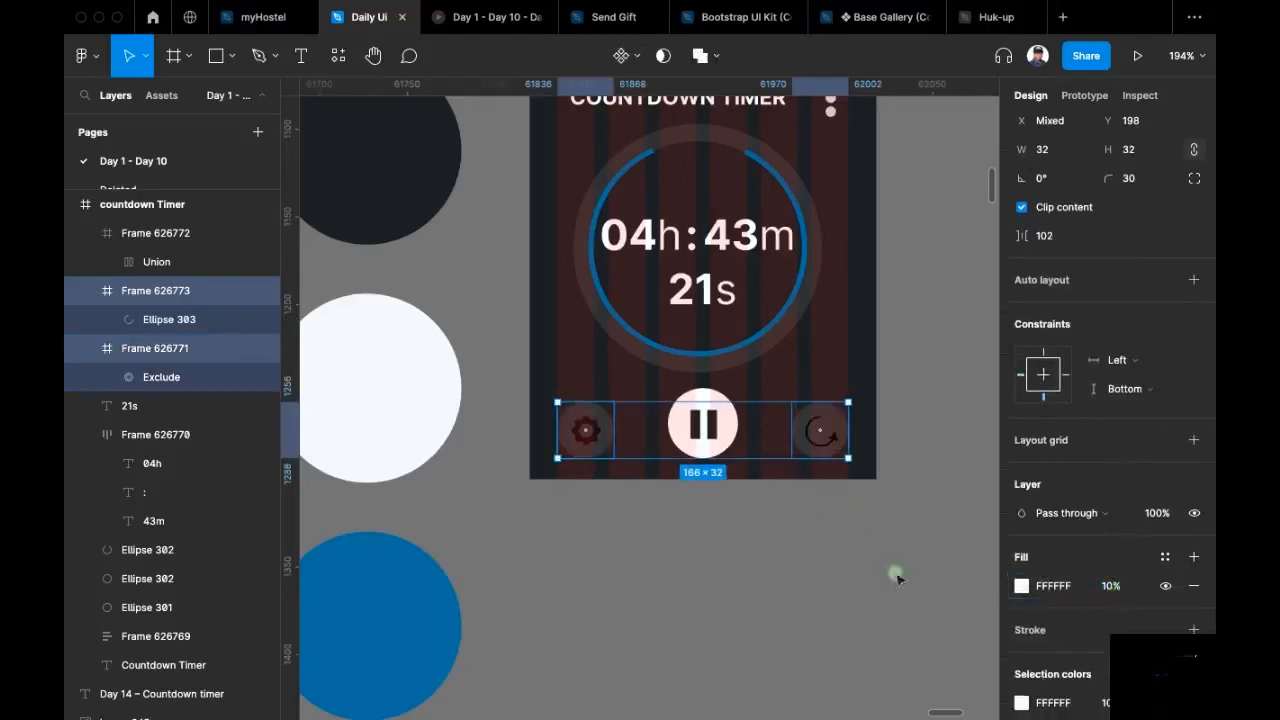
Step: Recolor the gear and circular arrow icons with F4F8FF sampled from the off-white palette circle
{"action": "scroll", "coordinate": [1160, 515], "scroll_direction": "down", "scroll_amount": 4}
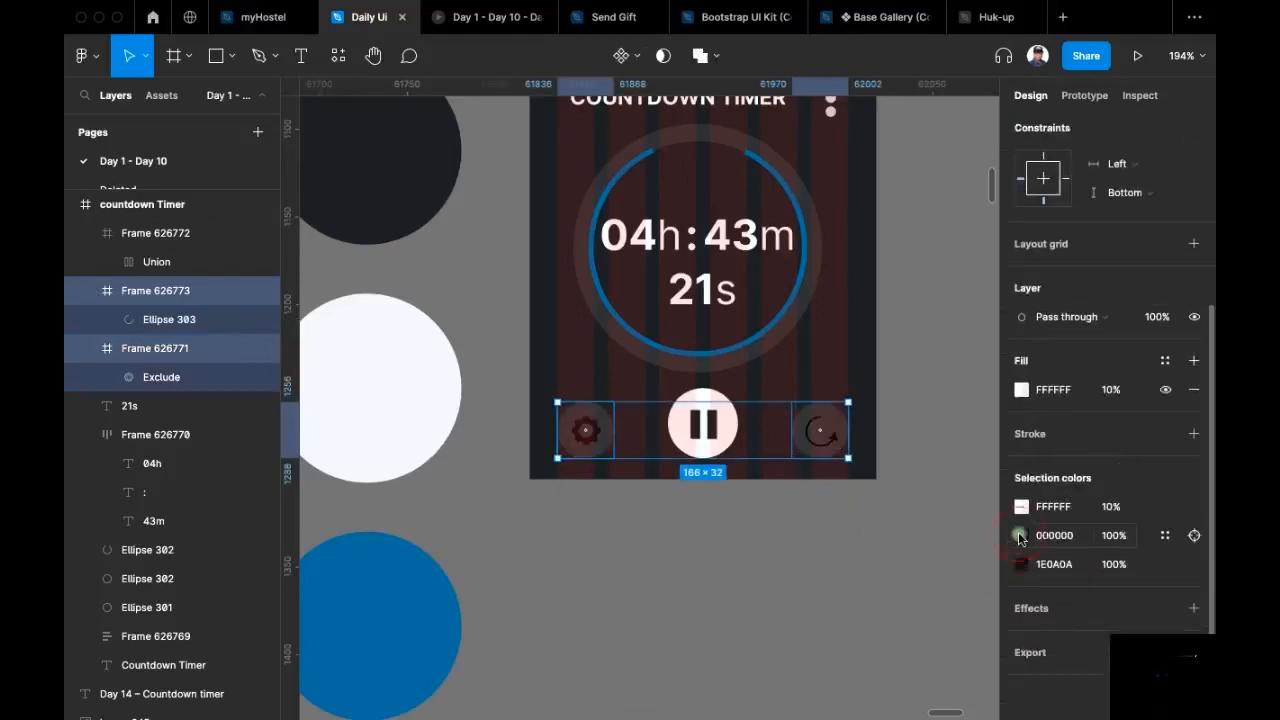
{"action": "left_click", "coordinate": [1020, 537]}
{"action": "left_click", "coordinate": [812, 519]}
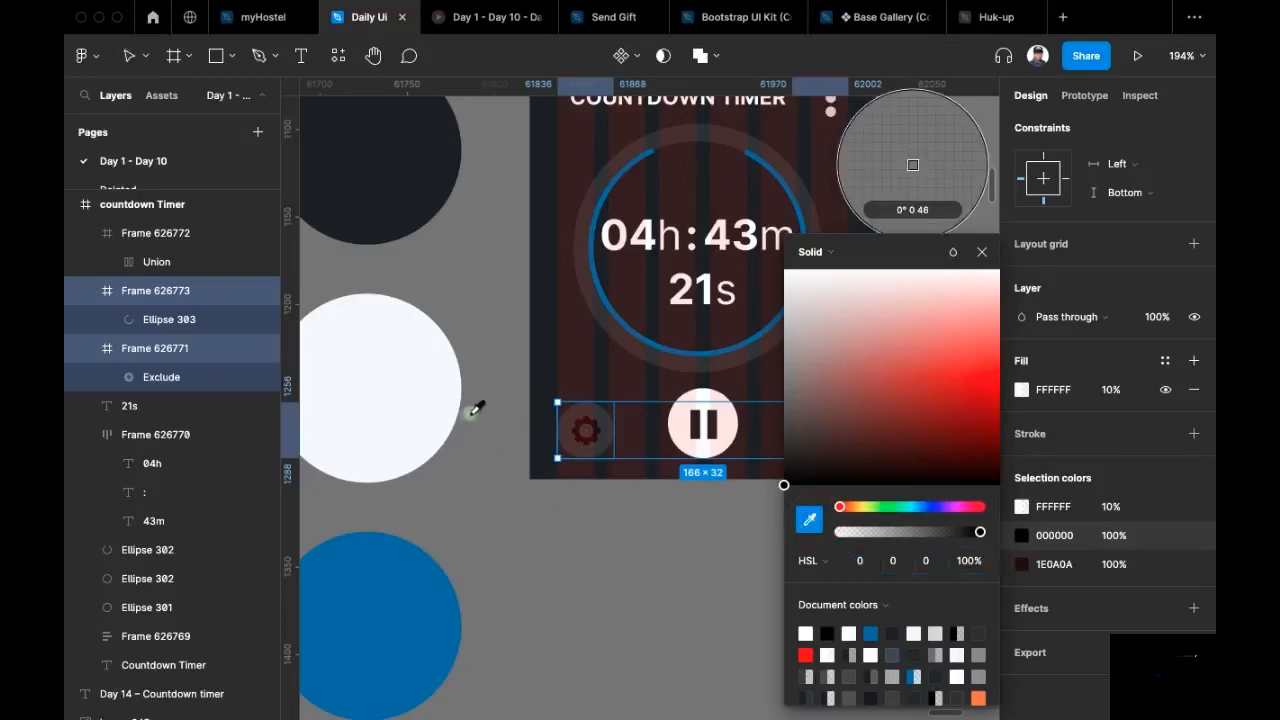
{"action": "left_click", "coordinate": [421, 411]}
{"action": "scroll", "coordinate": [540, 530], "scroll_direction": "right", "scroll_amount": 2}
{"action": "scroll", "coordinate": [540, 530], "scroll_direction": "down", "scroll_amount": 1}
{"action": "scroll", "coordinate": [537, 520], "scroll_direction": "left", "scroll_amount": 2}
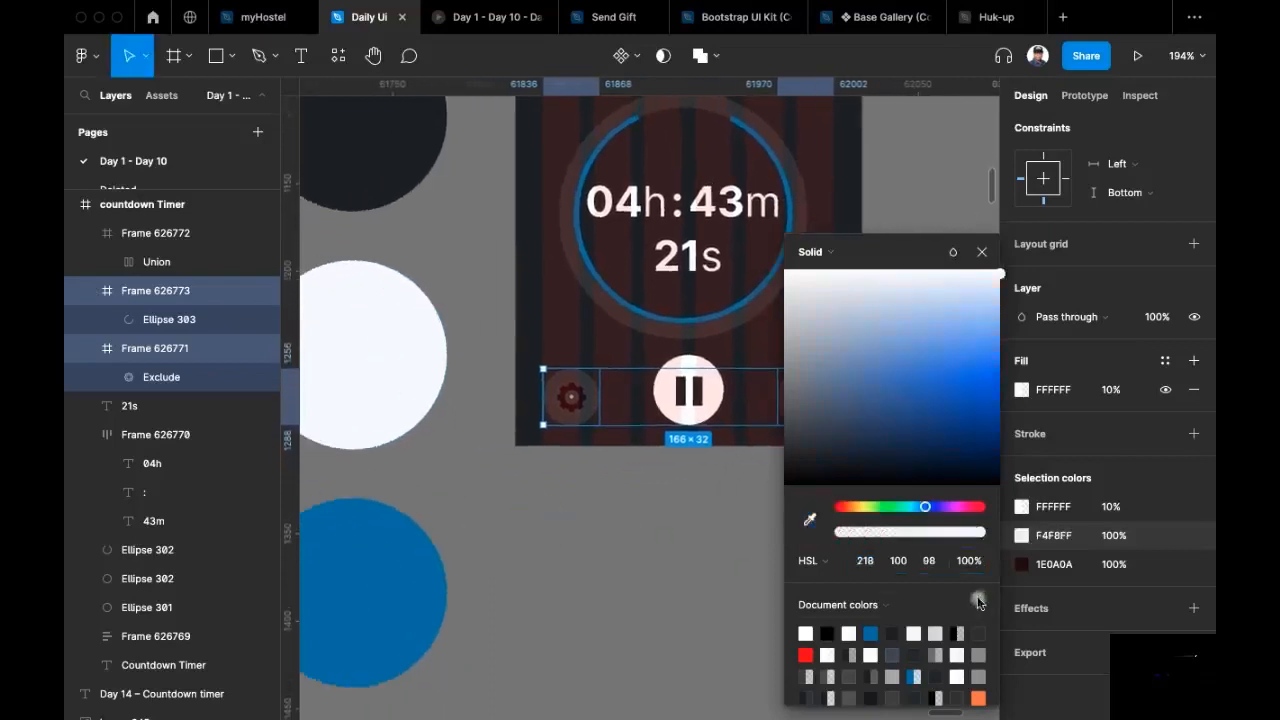
{"action": "left_click", "coordinate": [1024, 562]}
{"action": "left_click", "coordinate": [812, 519]}
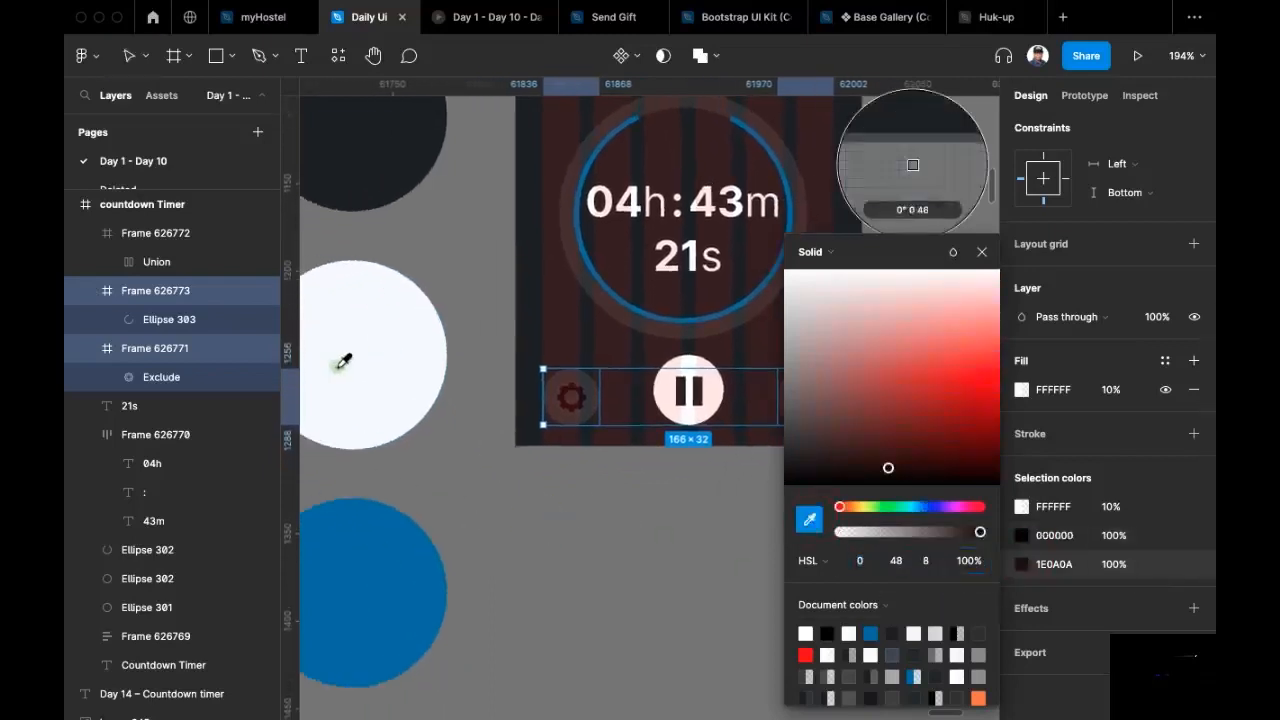
{"action": "left_click", "coordinate": [337, 363]}
{"action": "left_click", "coordinate": [622, 538]}
Step: Fill the pause circle with the blue 016CA7 sampled from the blue palette circle
{"action": "scroll", "coordinate": [622, 535], "scroll_direction": "up", "scroll_amount": 3}
{"action": "scroll", "coordinate": [622, 535], "scroll_direction": "right", "scroll_amount": 2}
{"action": "scroll", "coordinate": [654, 597], "scroll_direction": "up", "scroll_amount": 1}
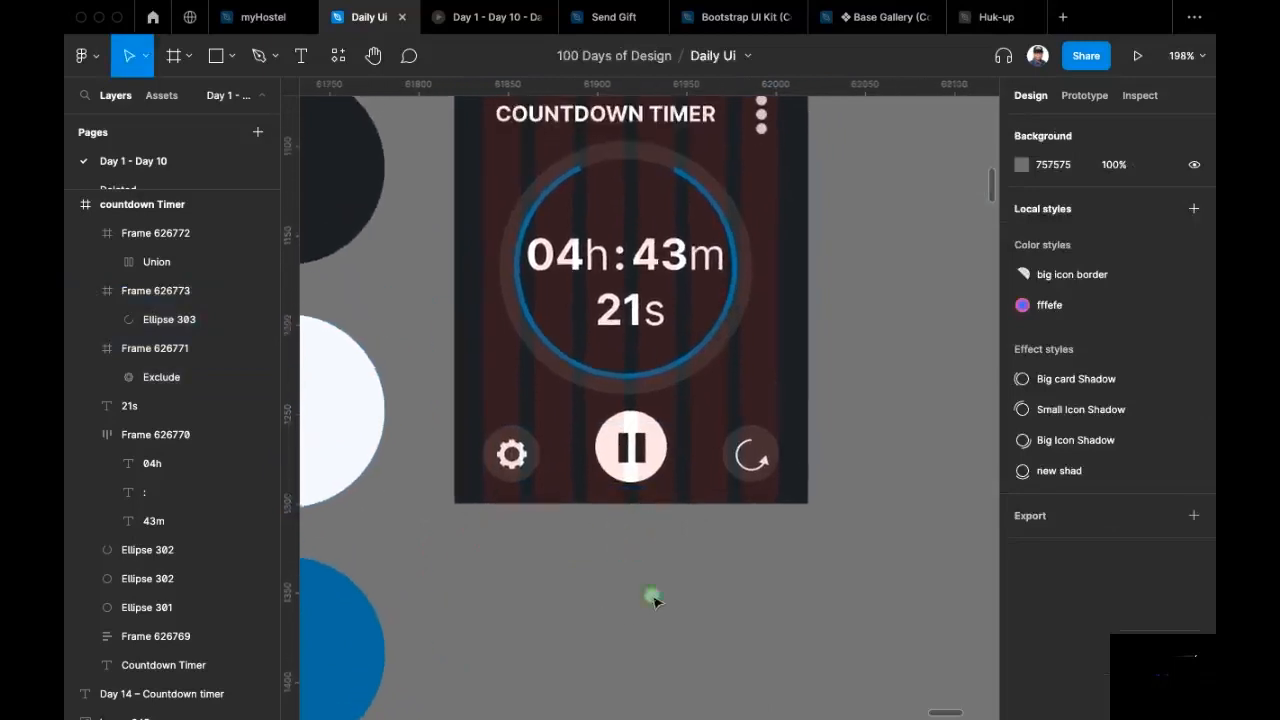
{"action": "scroll", "coordinate": [656, 610], "scroll_direction": "down", "scroll_amount": 1}
{"action": "scroll", "coordinate": [656, 610], "scroll_direction": "left", "scroll_amount": 1}
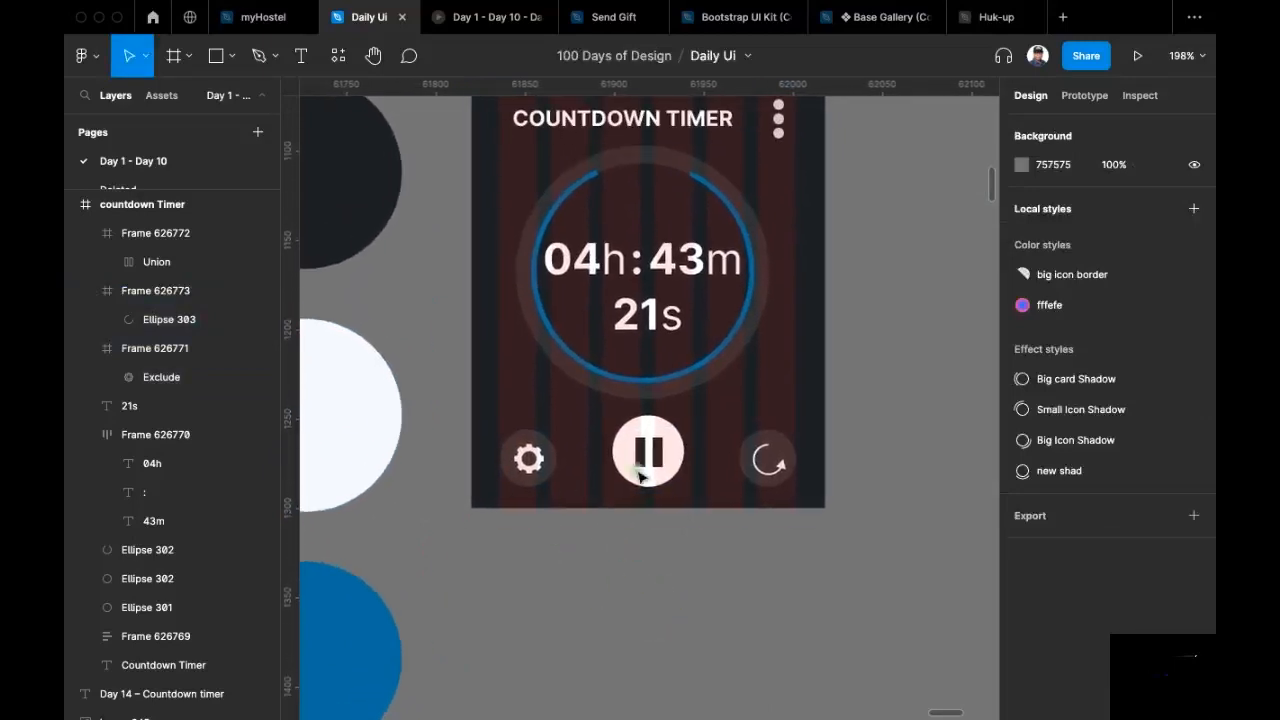
{"action": "left_click", "coordinate": [650, 466]}
{"action": "scroll", "coordinate": [670, 530], "scroll_direction": "left", "scroll_amount": 3}
{"action": "scroll", "coordinate": [670, 530], "scroll_direction": "down", "scroll_amount": 1}
{"action": "scroll", "coordinate": [670, 530], "scroll_direction": "down", "scroll_amount": 1}
{"action": "scroll", "coordinate": [690, 520], "scroll_direction": "left", "scroll_amount": 1}
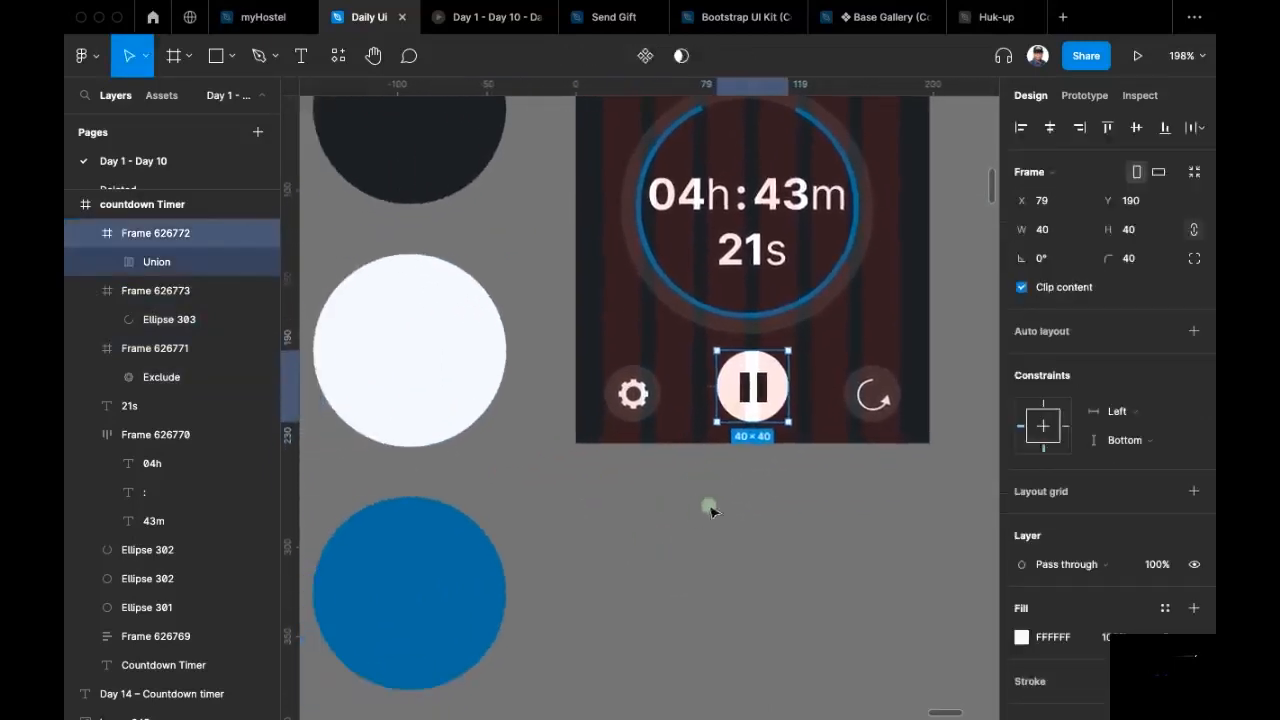
{"action": "key", "text": "i"}
{"action": "left_click", "coordinate": [449, 595]}
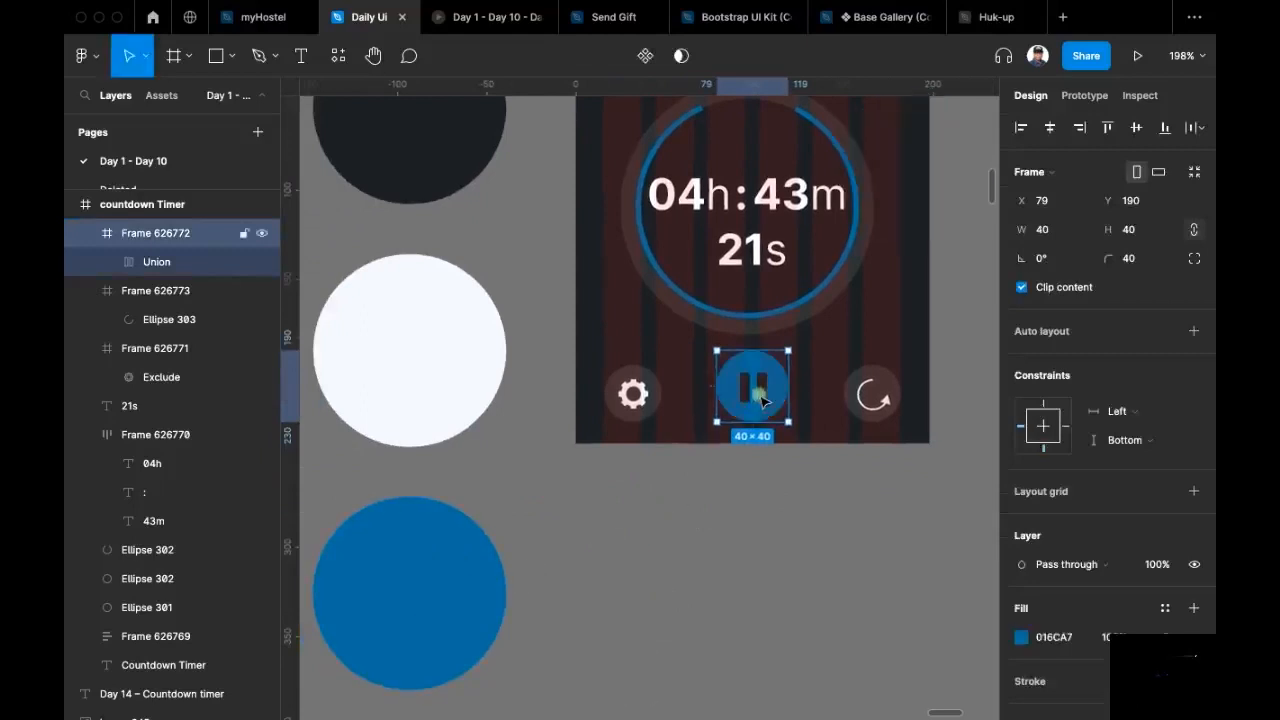
Step: Recolor the pause bars inside the circle with the off-white sampled from the palette circle
{"action": "key", "text": "Return"}
{"action": "key", "text": "i"}
{"action": "left_click", "coordinate": [449, 396]}
{"action": "left_click", "coordinate": [601, 521]}
Step: Duplicate the countdown Timer frame beside the original at X 62048, Y 1058
{"action": "scroll", "coordinate": [529, 594], "scroll_direction": "down", "scroll_amount": 3}
{"action": "scroll", "coordinate": [450, 222], "scroll_direction": "down", "scroll_amount": 1}
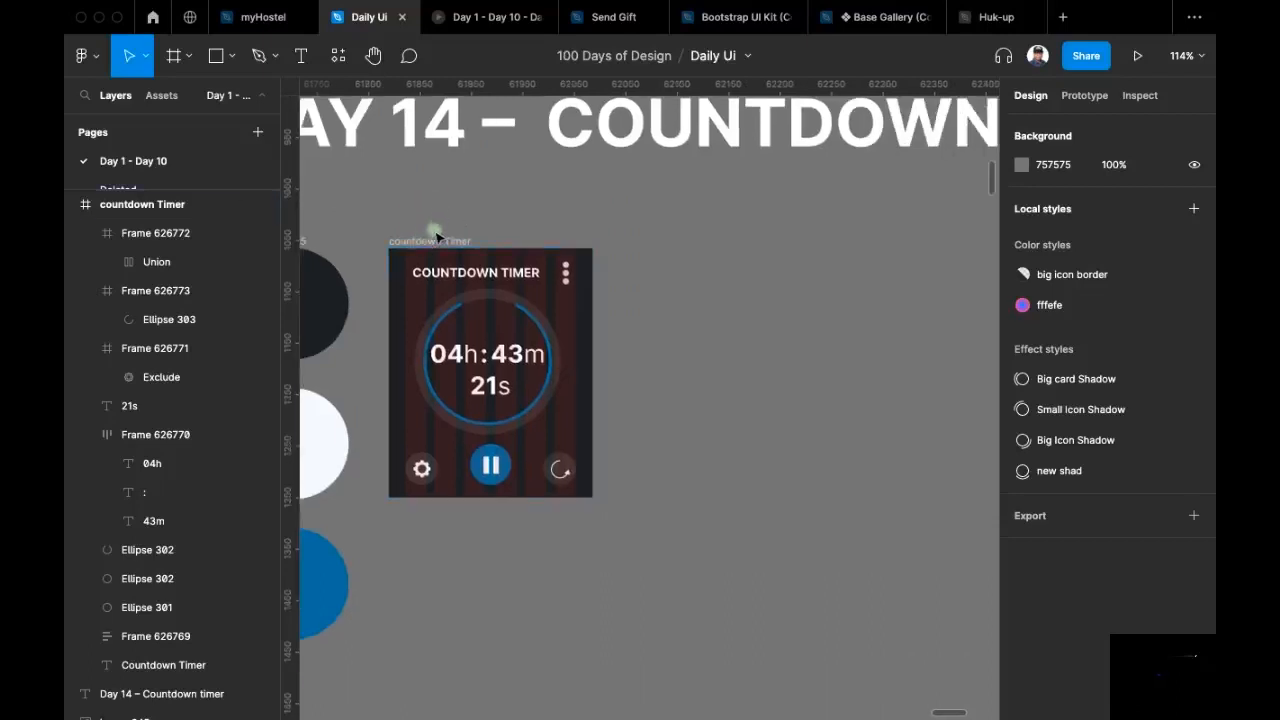
{"action": "left_click", "coordinate": [424, 243]}
{"action": "left_click_drag", "start_coordinate": [424, 243], "coordinate": [587, 267]}
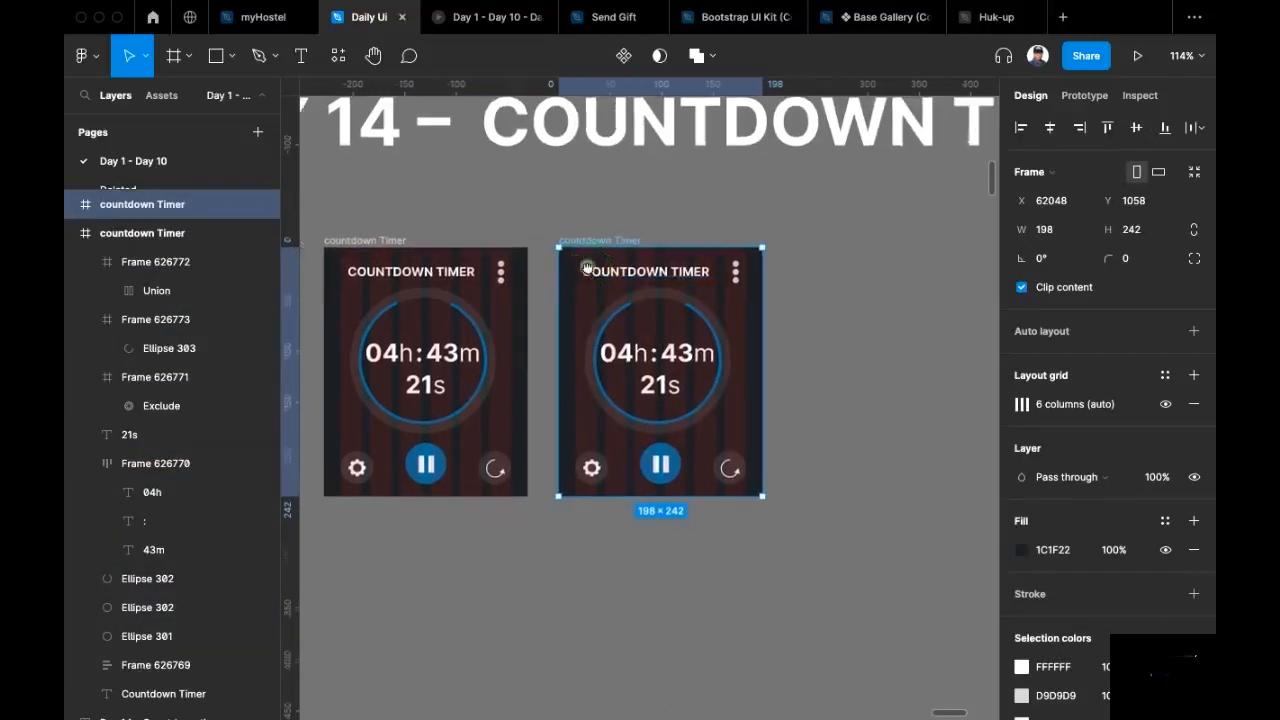
Step: Change the duplicated screen's title to "Counter" and center it horizontally in the frame
{"action": "left_click", "coordinate": [648, 280], "text": "super"}
{"action": "left_click", "coordinate": [1043, 606]}
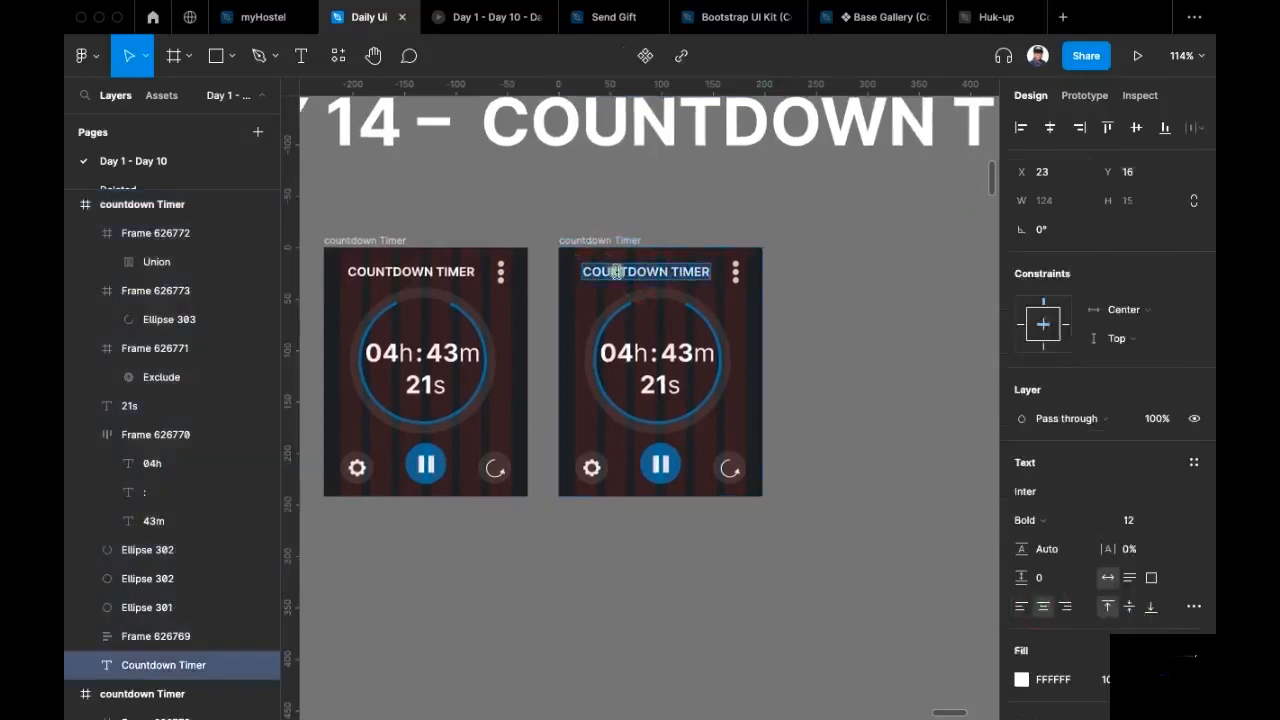
{"action": "type", "text": "Con"}
{"action": "key", "text": "BackSpace"}
{"action": "type", "text": "uter"}
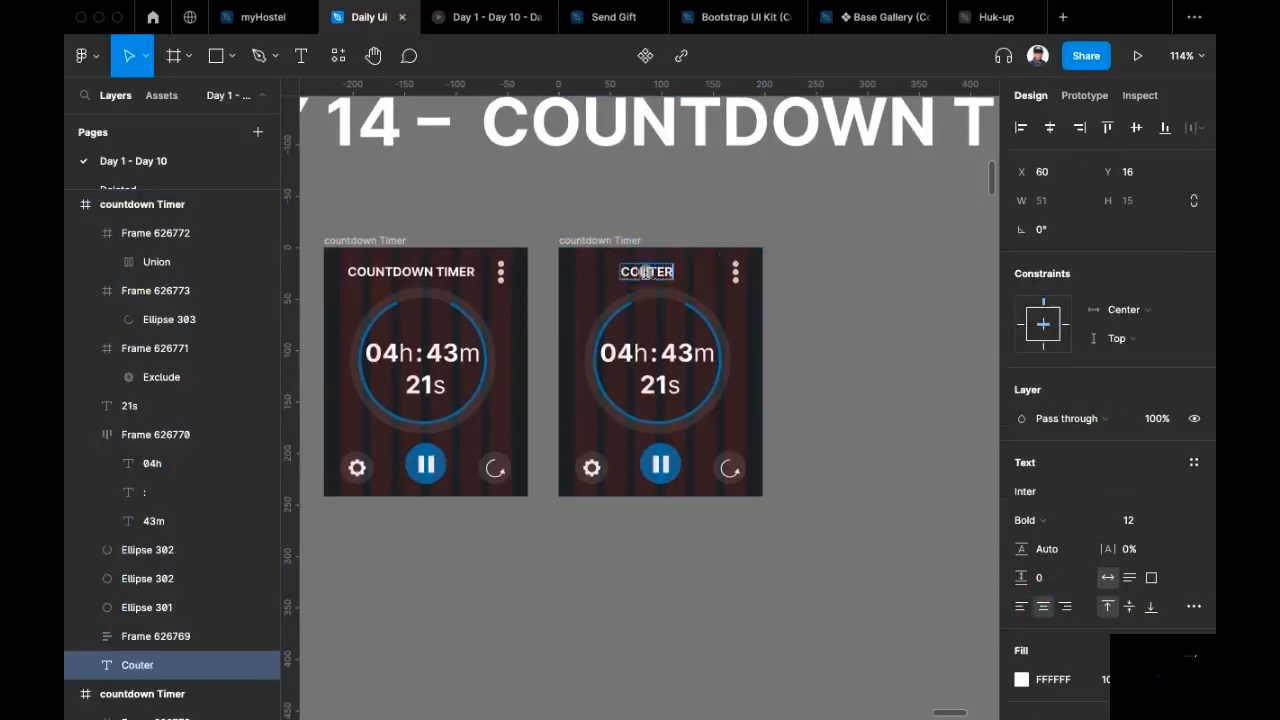
{"action": "right_click", "coordinate": [646, 272]}
{"action": "left_click", "coordinate": [690, 302]}
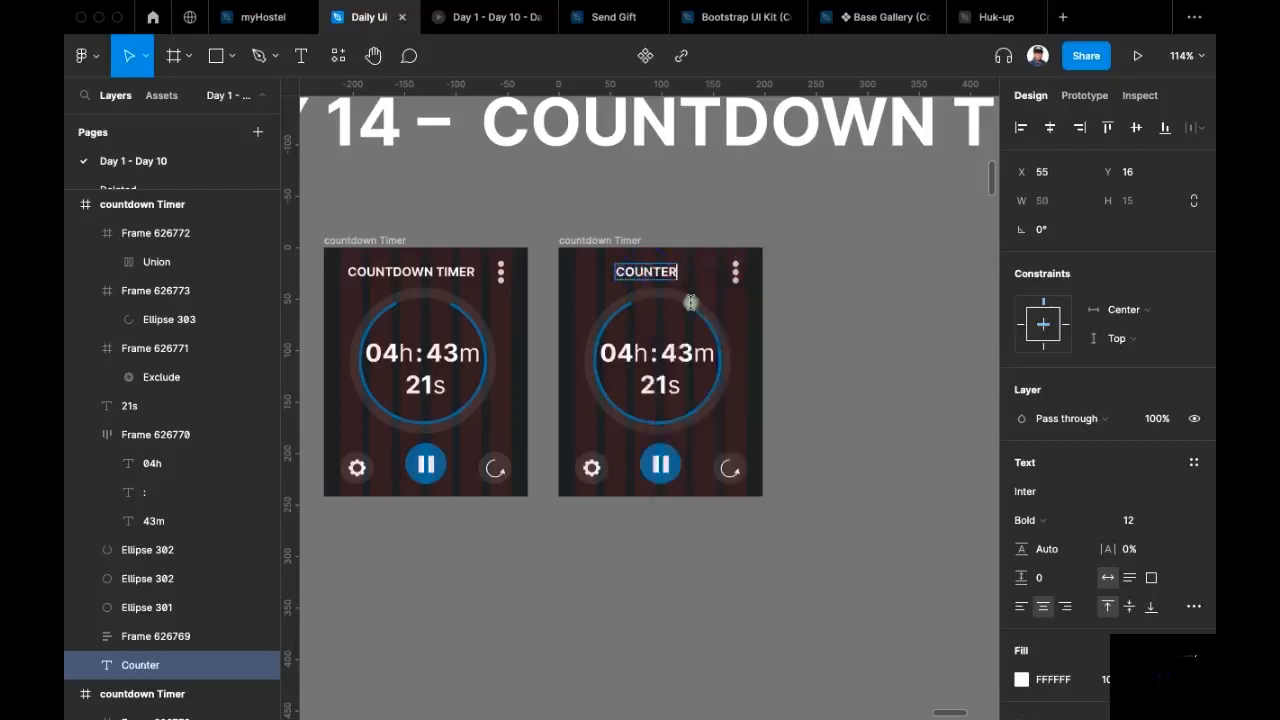
{"action": "left_click", "coordinate": [824, 256]}
{"action": "left_click", "coordinate": [1049, 128]}
{"action": "left_click", "coordinate": [849, 281]}
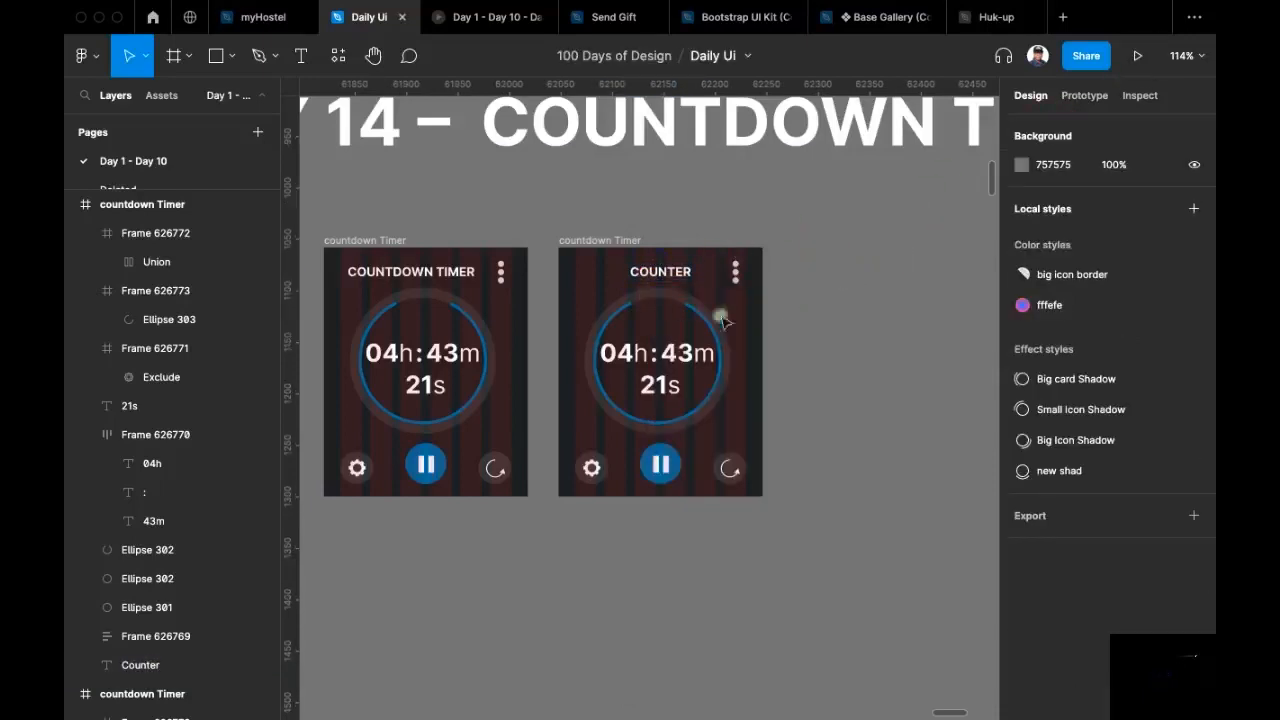
Step: Delete the ringed dial and time from the duplicated screen and draw a 124 × 48 frame below the title at X 37, Y 62
{"action": "left_click_drag", "start_coordinate": [745, 340], "coordinate": [583, 396]}
{"action": "key", "text": "BackSpace"}
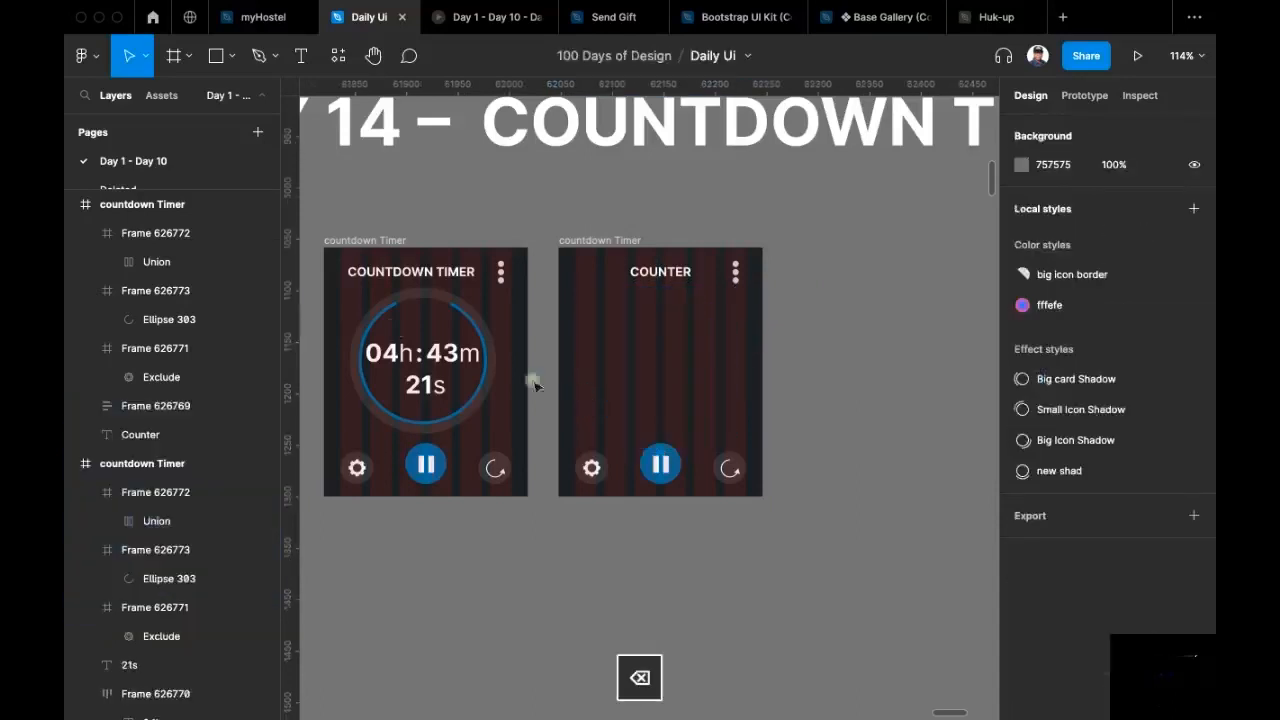
{"action": "left_click", "coordinate": [185, 57]}
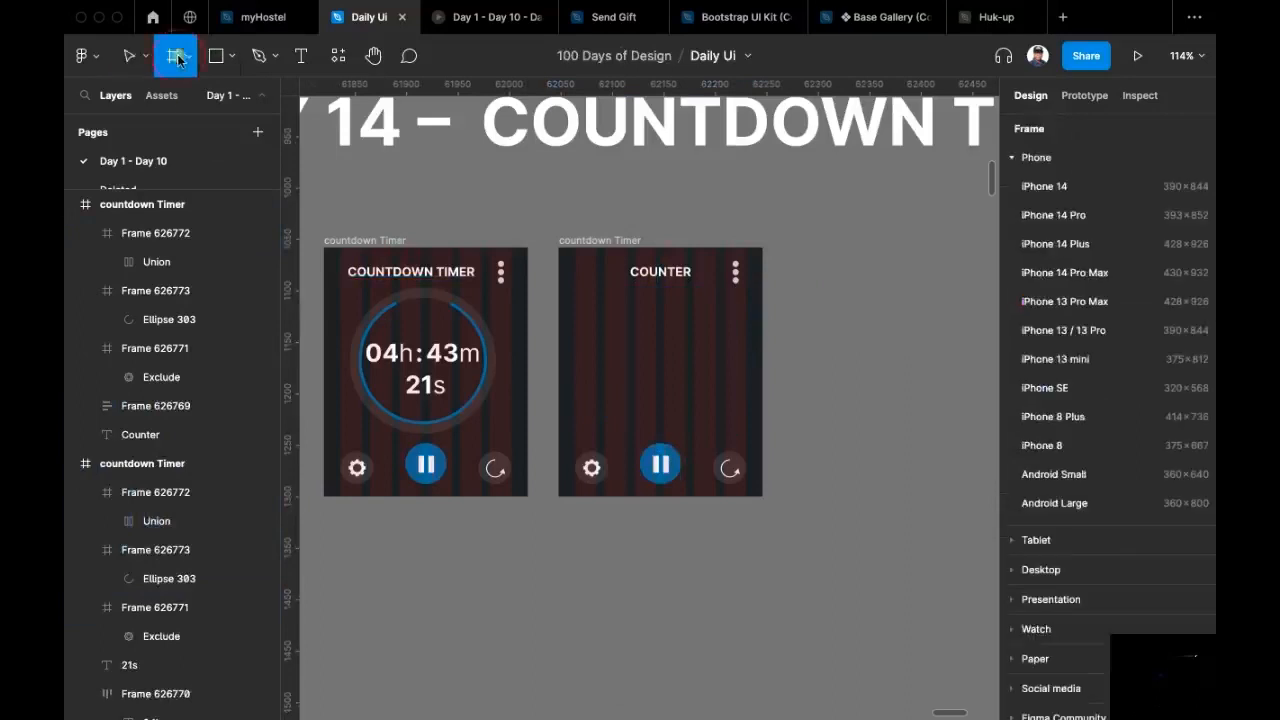
{"action": "left_click_drag", "start_coordinate": [587, 312], "coordinate": [716, 364]}
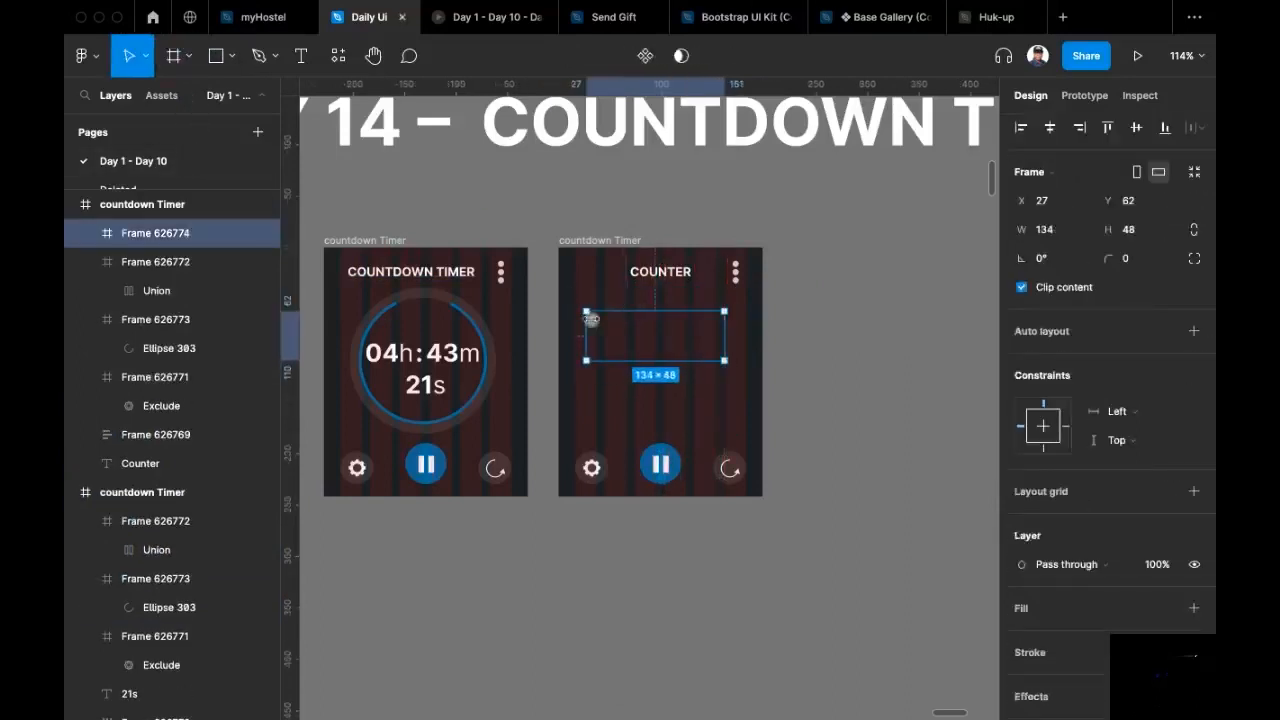
{"action": "left_click_drag", "start_coordinate": [587, 330], "coordinate": [598, 333]}
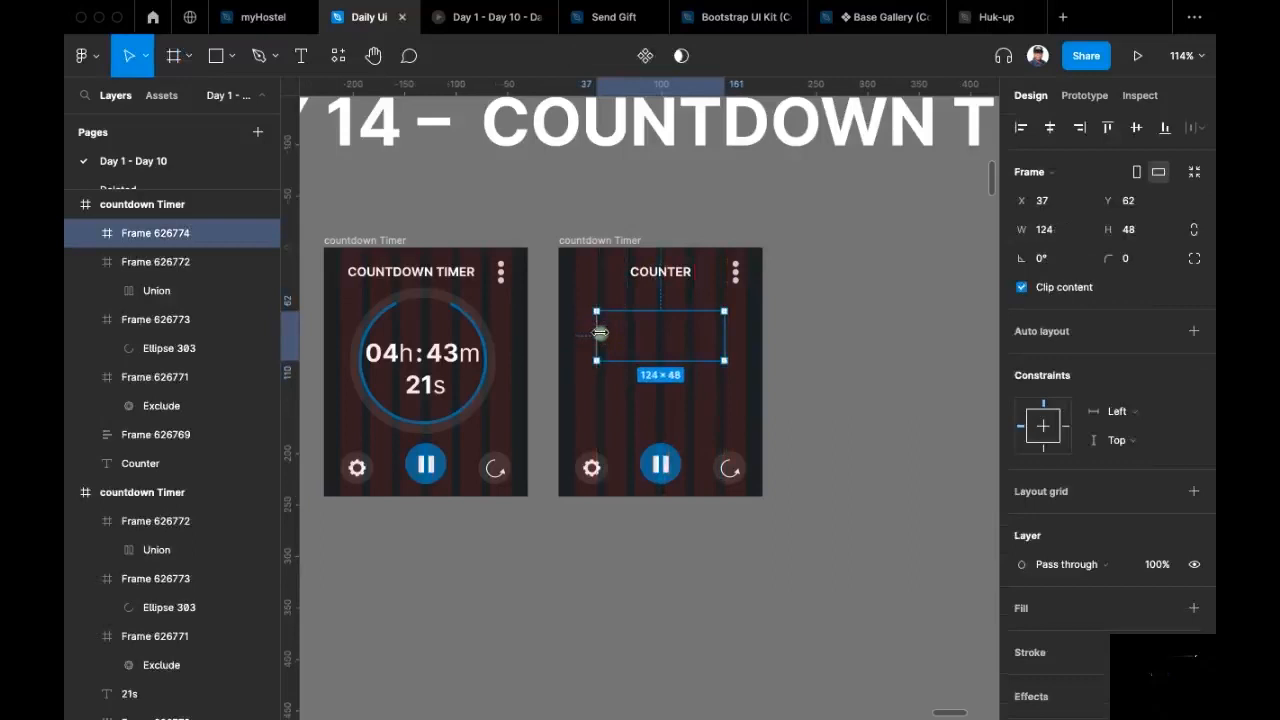
Step: Widen the frame below the Counter title to 166 × 48 at X 16 and set its corner radius to 8
{"action": "mouse_move", "coordinate": [594, 331]}
{"action": "left_mouse_down"}
{"action": "mouse_move", "coordinate": [562, 334]}
{"action": "mouse_move", "coordinate": [575, 334]}
{"action": "left_mouse_up"}
{"action": "left_click_drag", "start_coordinate": [728, 344], "coordinate": [748, 344]}
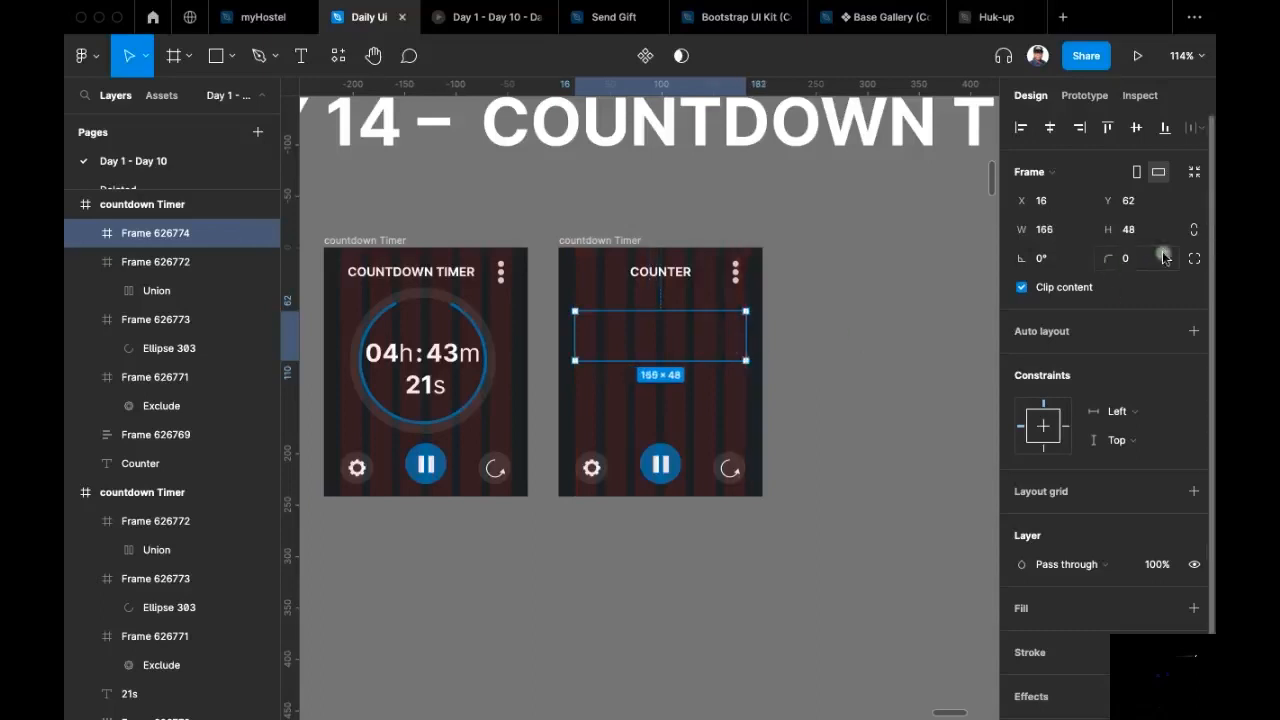
{"action": "type", "text": "8"}
{"action": "key", "text": "Return"}
Step: Fill the rounded frame with the off-white sampled from the palette circle
{"action": "scroll", "coordinate": [811, 431], "scroll_direction": "left", "scroll_amount": 3}
{"action": "scroll", "coordinate": [811, 431], "scroll_direction": "up", "scroll_amount": 1}
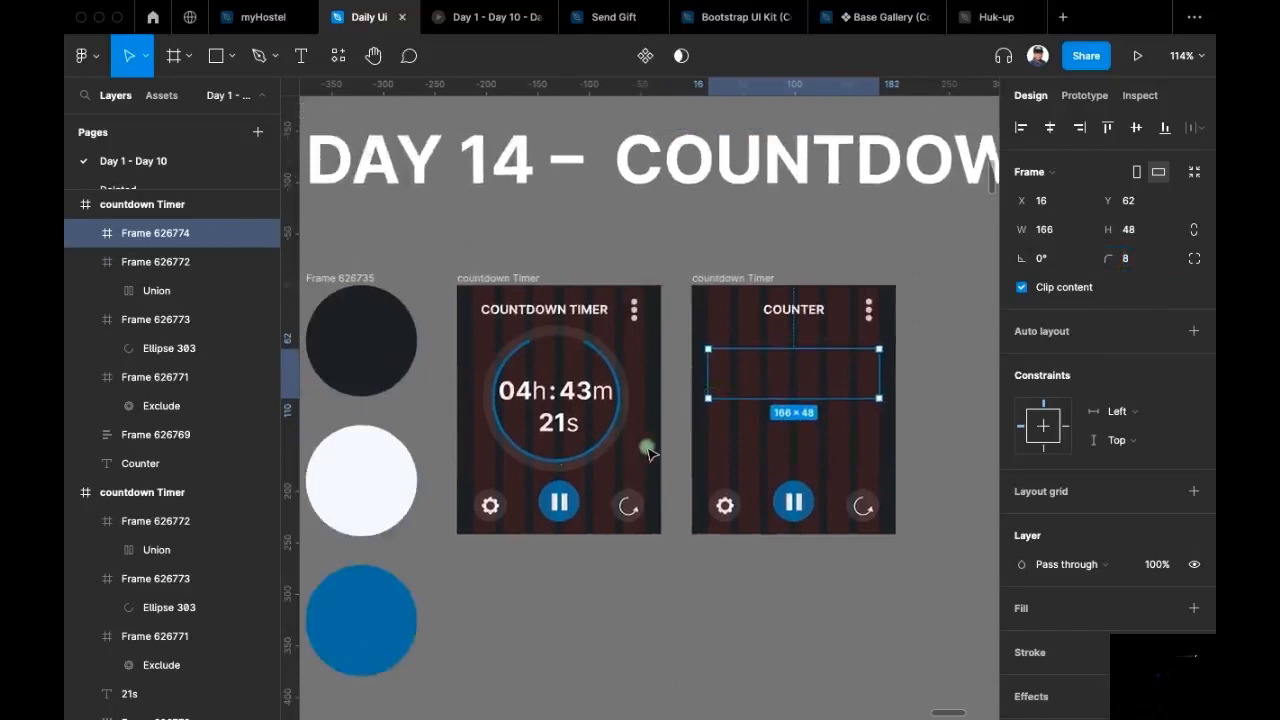
{"action": "key", "text": "i"}
{"action": "left_click", "coordinate": [362, 495]}
{"action": "left_click", "coordinate": [942, 460]}
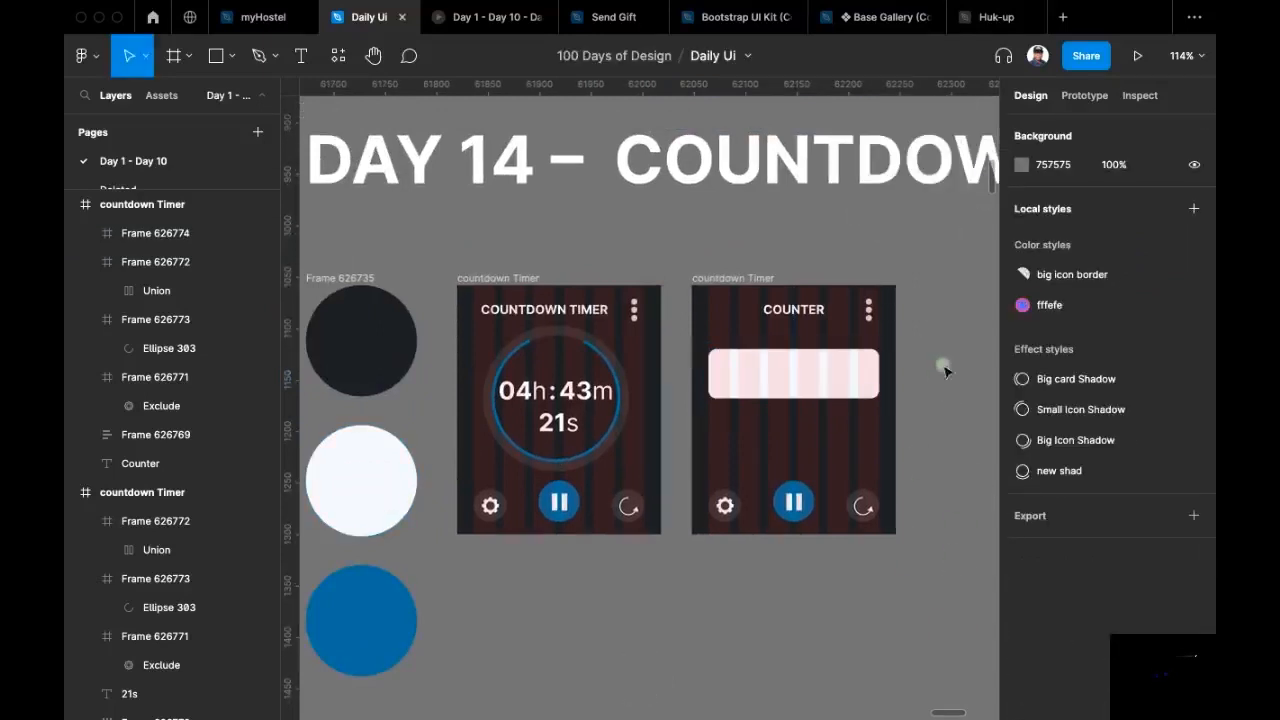
Step: Copy the "21s" text into the off-white box and recolor it with the dark shade sampled from the palette circle
{"action": "scroll", "coordinate": [920, 356], "scroll_direction": "down", "scroll_amount": 1}
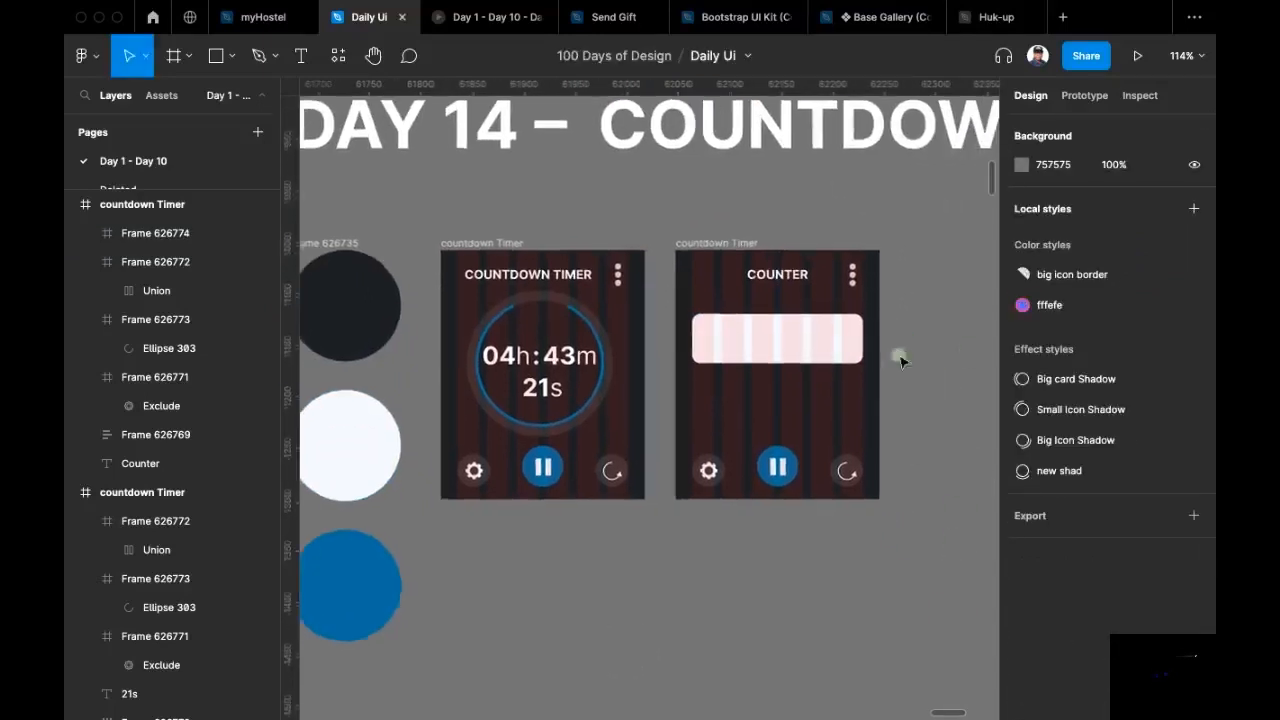
{"action": "left_click", "coordinate": [537, 399], "text": "super"}
{"action": "left_click_drag", "start_coordinate": [553, 393], "coordinate": [777, 344]}
{"action": "key", "text": "i"}
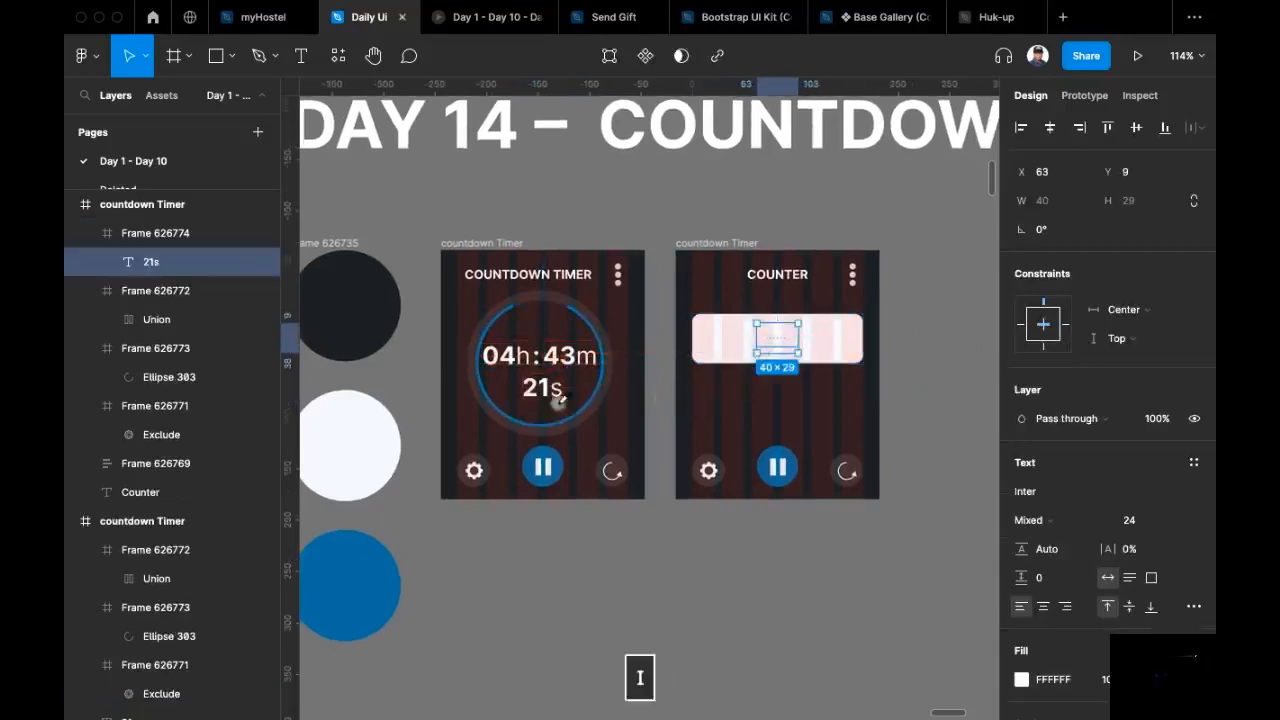
{"action": "left_click", "coordinate": [374, 332]}
Step: Shorten the copied text to "21" and center it vertically and horizontally in the off-white box
{"action": "scroll", "coordinate": [880, 321], "scroll_direction": "up", "scroll_amount": 2}
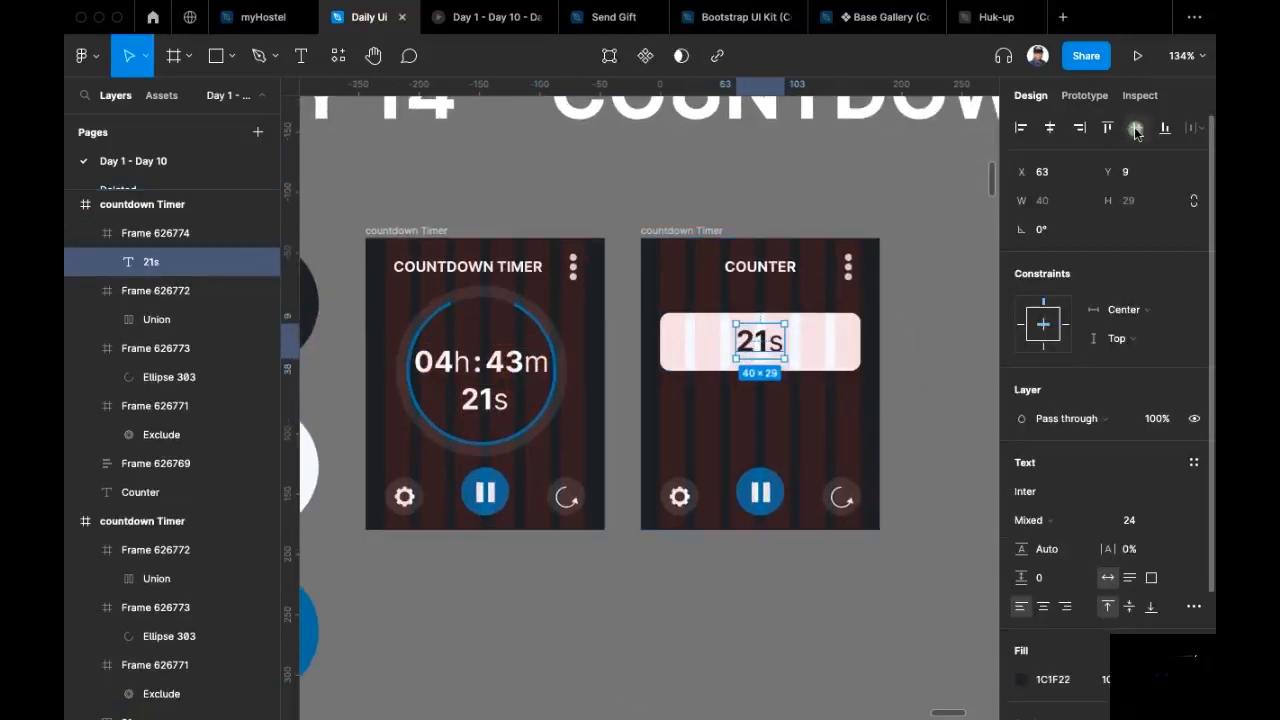
{"action": "left_click", "coordinate": [1136, 127]}
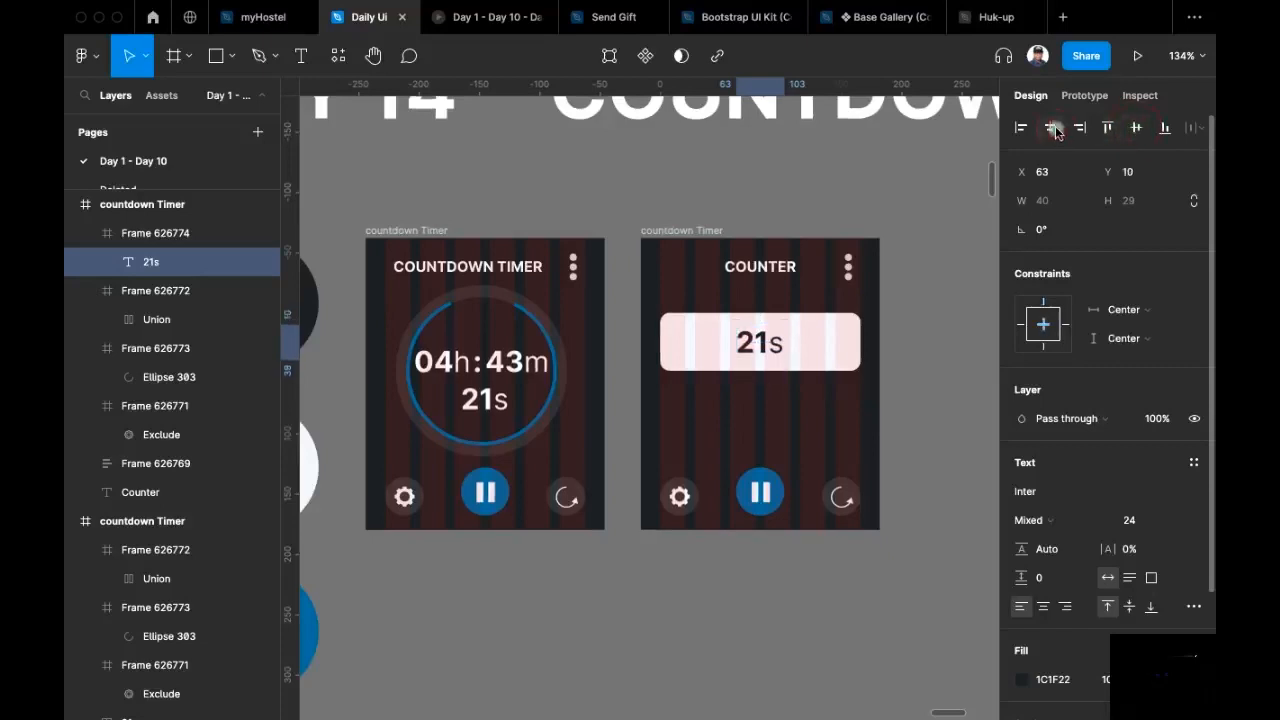
{"action": "double_click", "coordinate": [757, 343]}
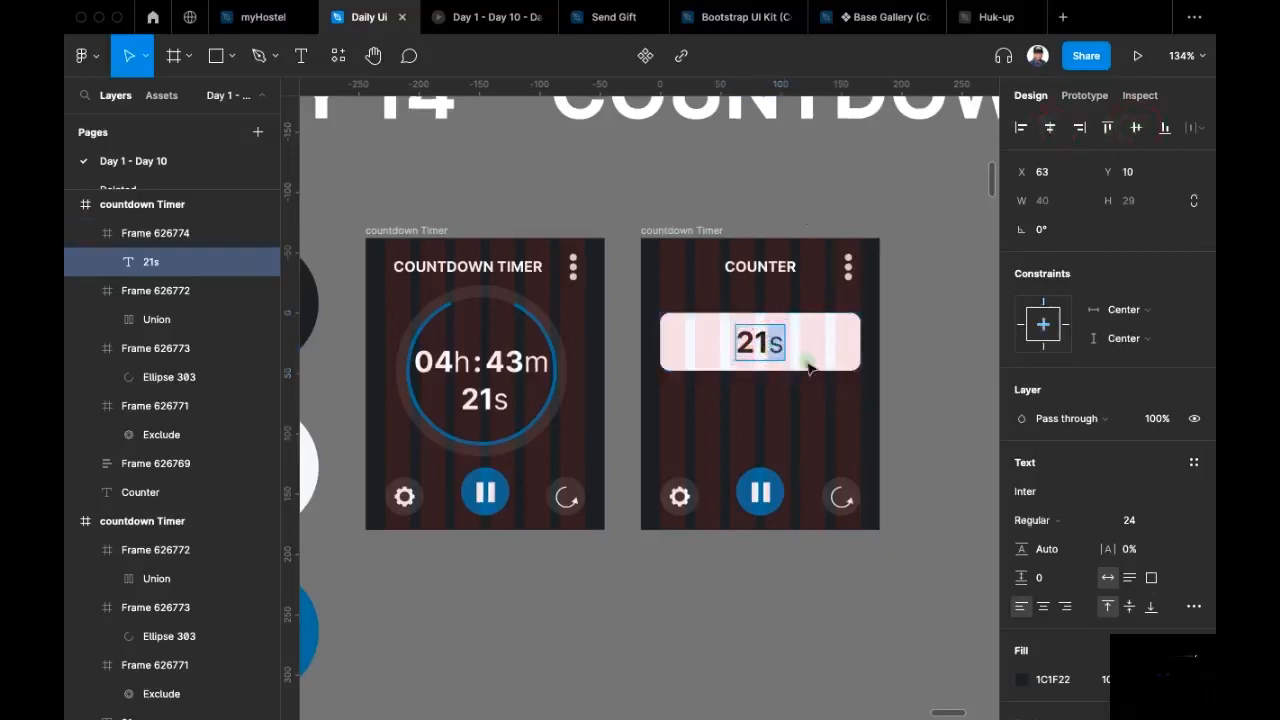
{"action": "key", "text": "BackSpace"}
{"action": "key", "text": "Escape"}
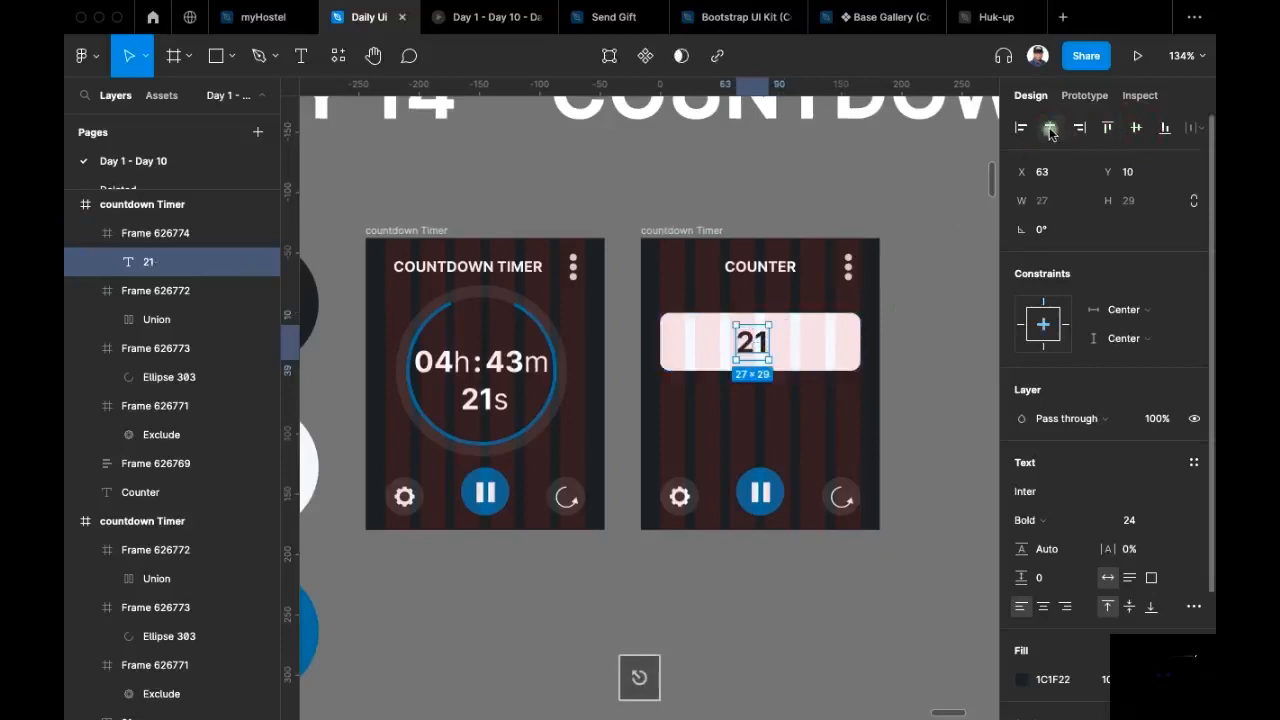
{"action": "left_click", "coordinate": [1050, 138]}
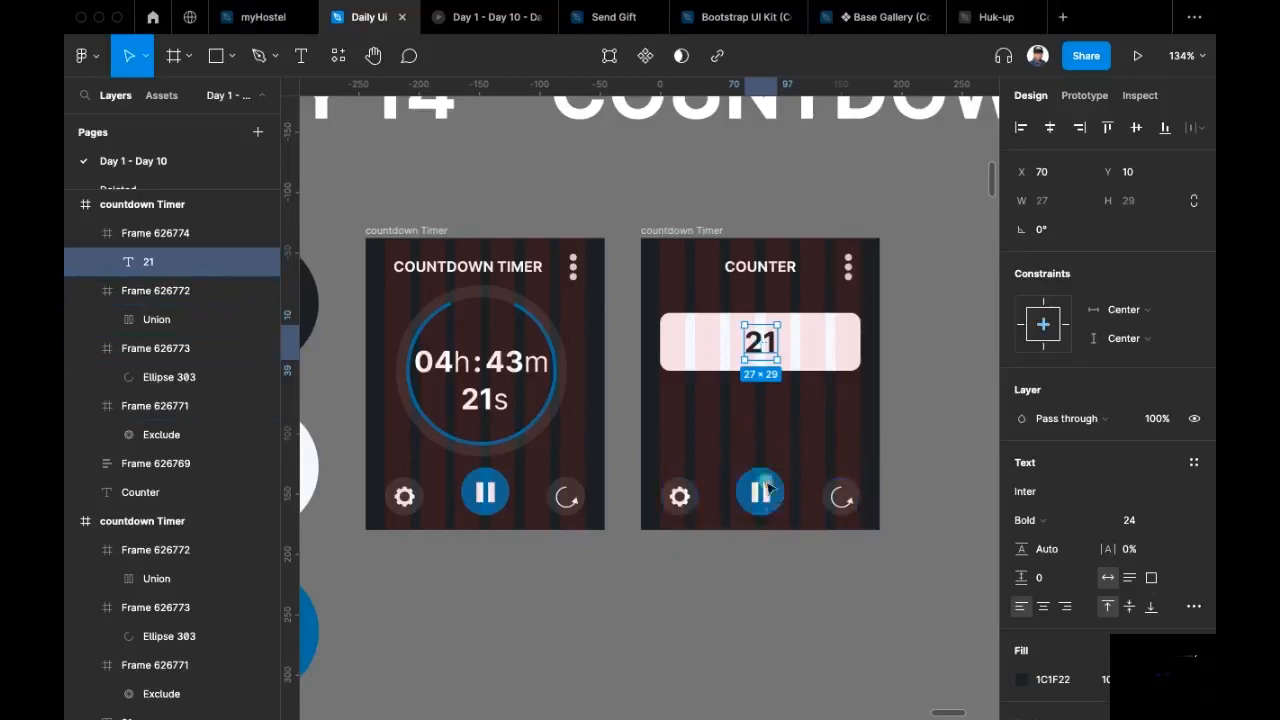
Step: Duplicate the Counter screen's blue pause button directly above the original at X 79, Y 130
{"action": "left_click_drag", "start_coordinate": [768, 497], "coordinate": [765, 427]}
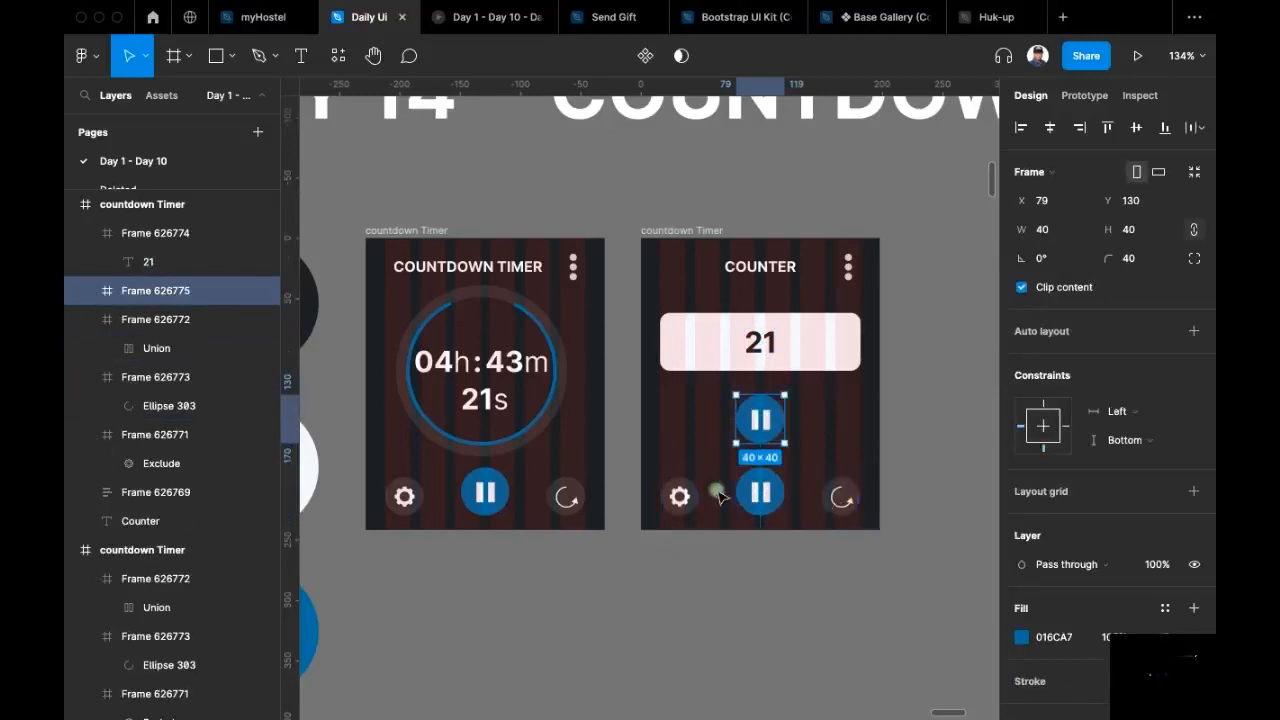
{"action": "scroll", "coordinate": [778, 555], "scroll_direction": "up", "scroll_amount": 3}
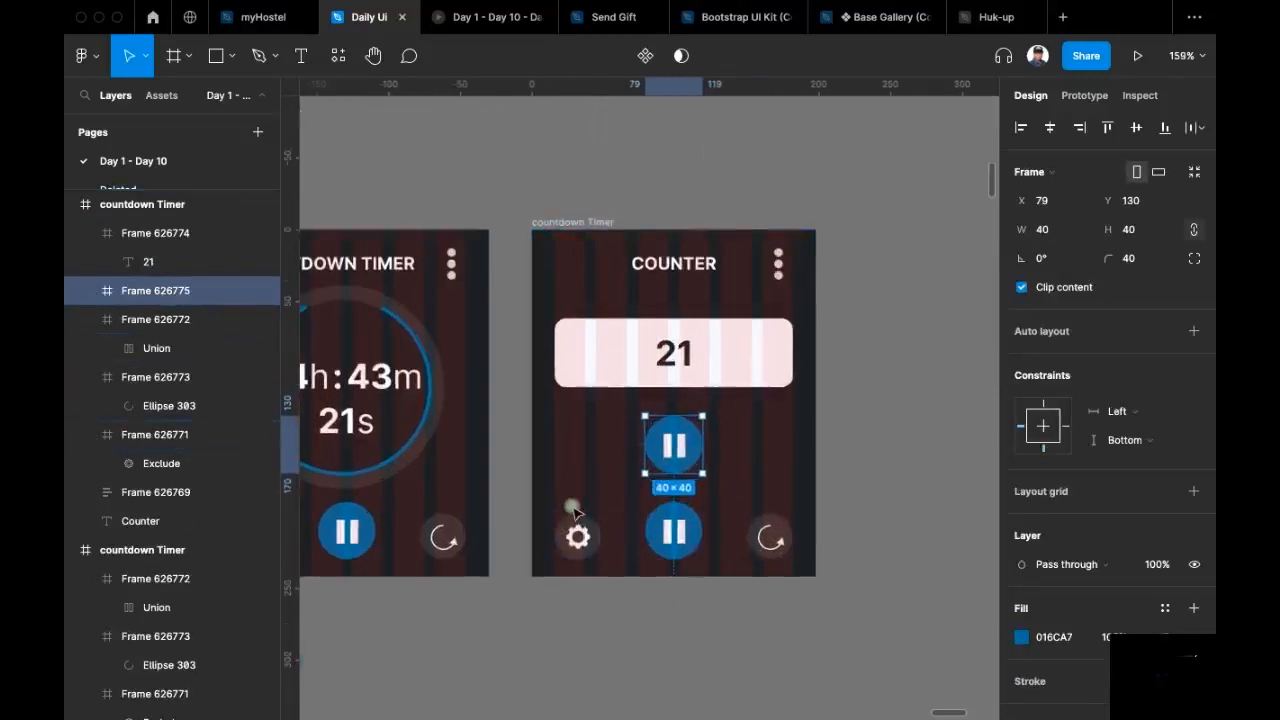
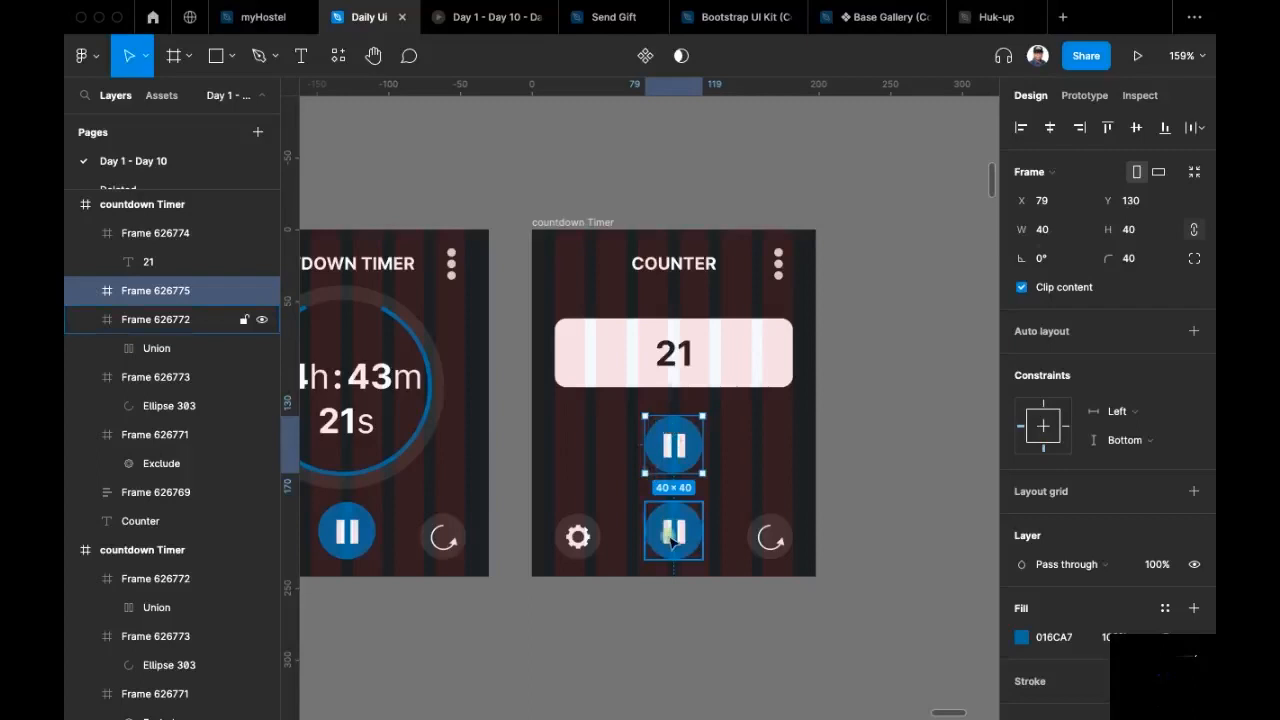
{"action": "scroll", "coordinate": [673, 540], "scroll_direction": "down", "scroll_amount": 3}
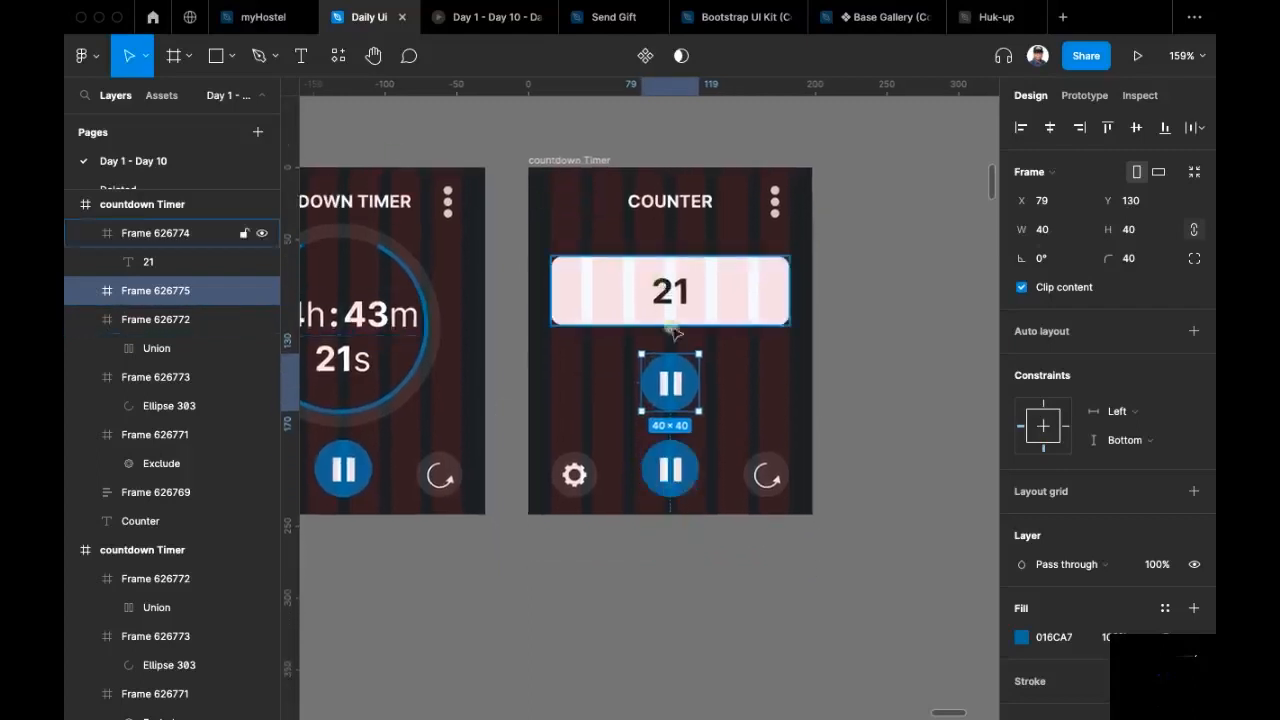
Step: Copy the upper button's pause bars onto the empty canvas below the screen and delete one bar from the copy
{"action": "double_click", "coordinate": [670, 390]}
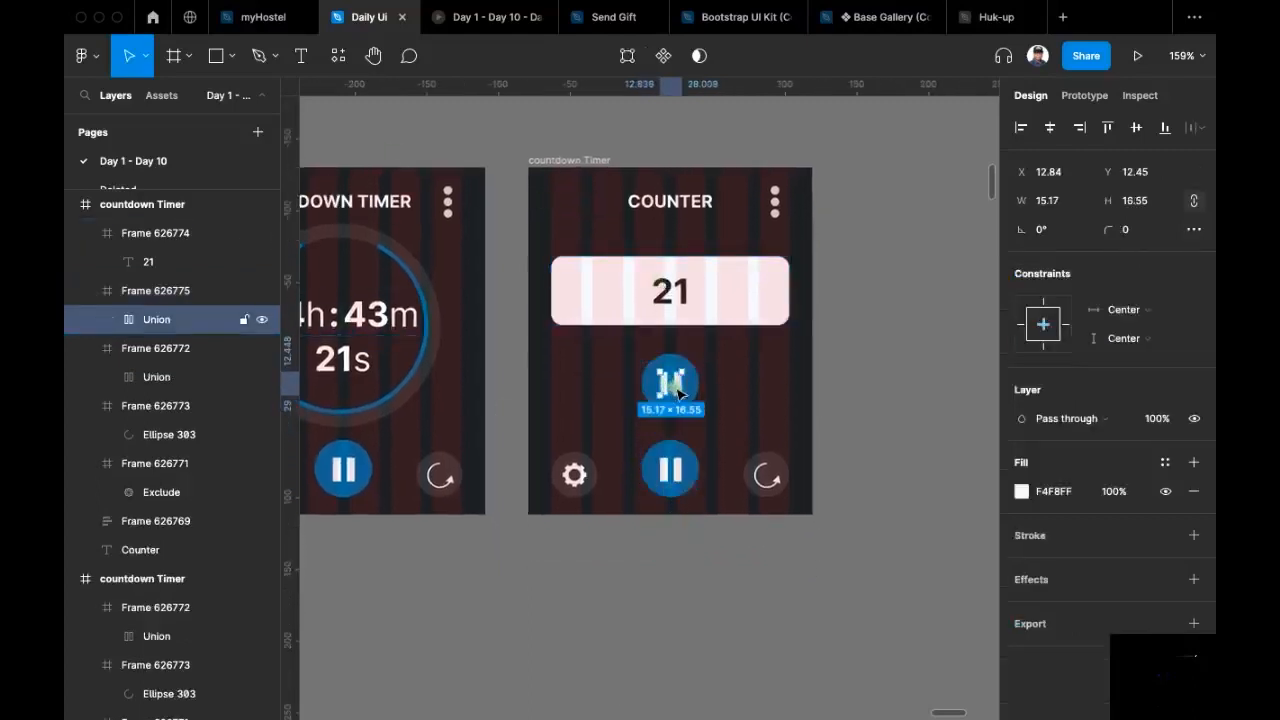
{"action": "left_click_drag", "start_coordinate": [752, 593], "coordinate": [759, 612]}
{"action": "scroll", "coordinate": [757, 611], "scroll_direction": "up", "scroll_amount": 3}
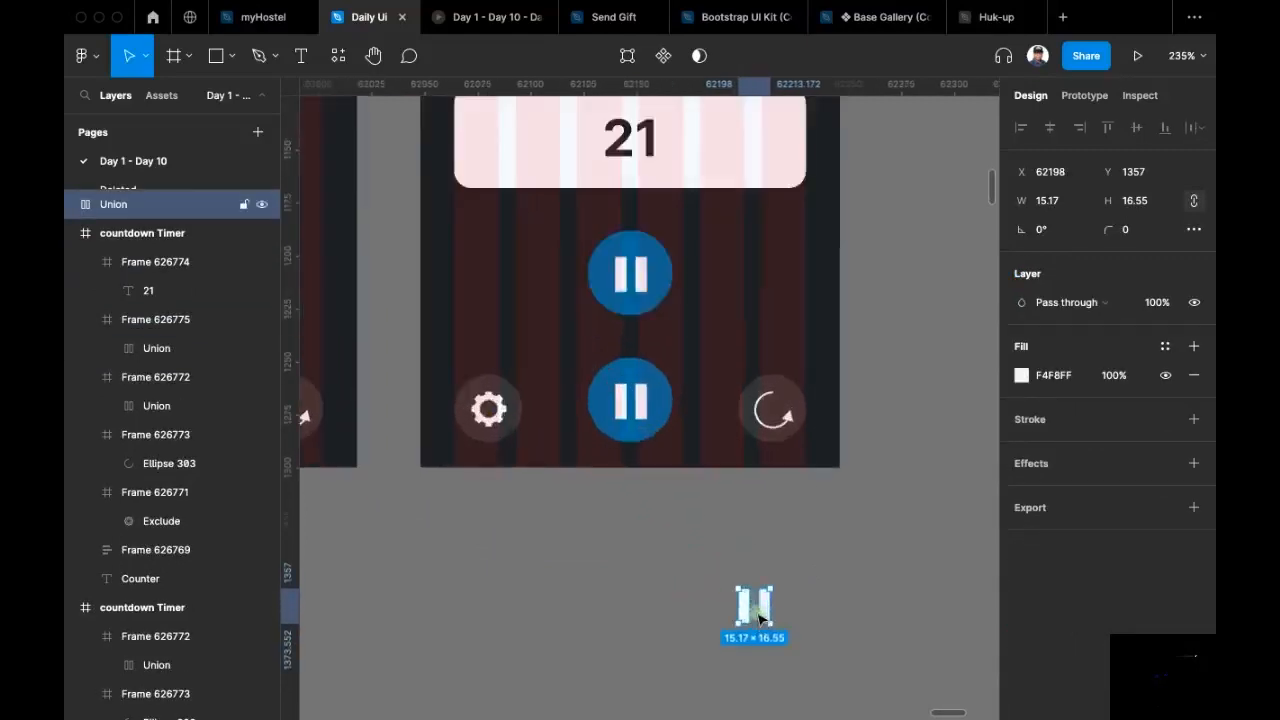
{"action": "scroll", "coordinate": [757, 611], "scroll_direction": "down", "scroll_amount": 3}
{"action": "left_click", "coordinate": [627, 57]}
{"action": "left_click_drag", "start_coordinate": [715, 522], "coordinate": [697, 545]}
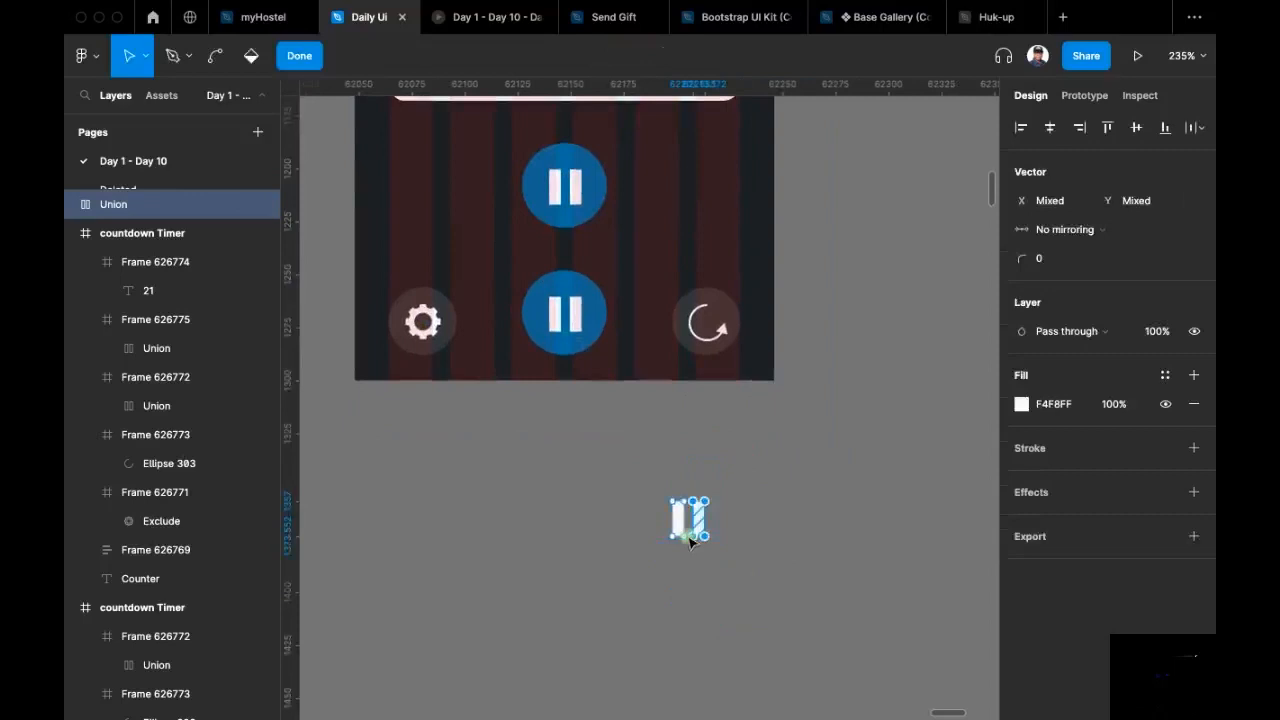
{"action": "key", "text": "Delete"}
{"action": "left_click", "coordinate": [719, 471]}
Step: Duplicate the single bar alongside, rotate the copy to 90°, and align both bars' centers to form a plus
{"action": "scroll", "coordinate": [690, 528], "scroll_direction": "up", "scroll_amount": 3}
{"action": "left_click", "coordinate": [686, 515]}
{"action": "left_click_drag", "start_coordinate": [686, 512], "coordinate": [738, 512], "text": "alt+shift"}
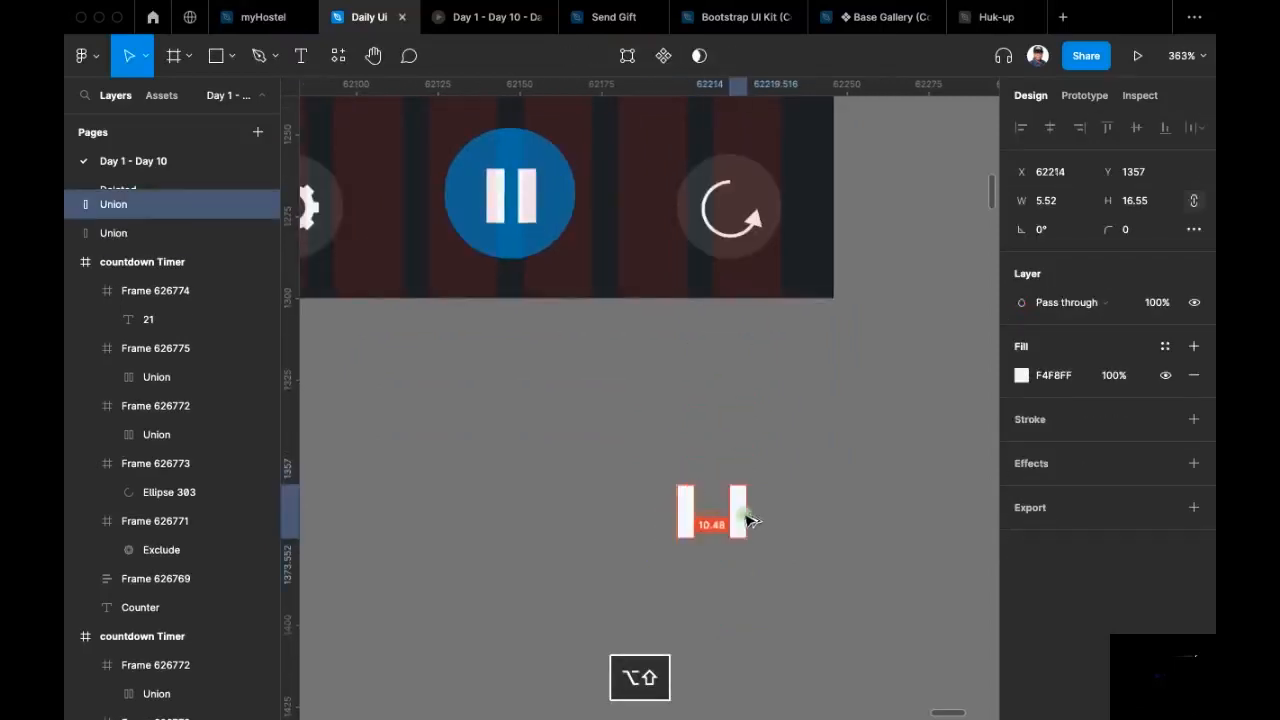
{"action": "left_click", "coordinate": [1067, 232]}
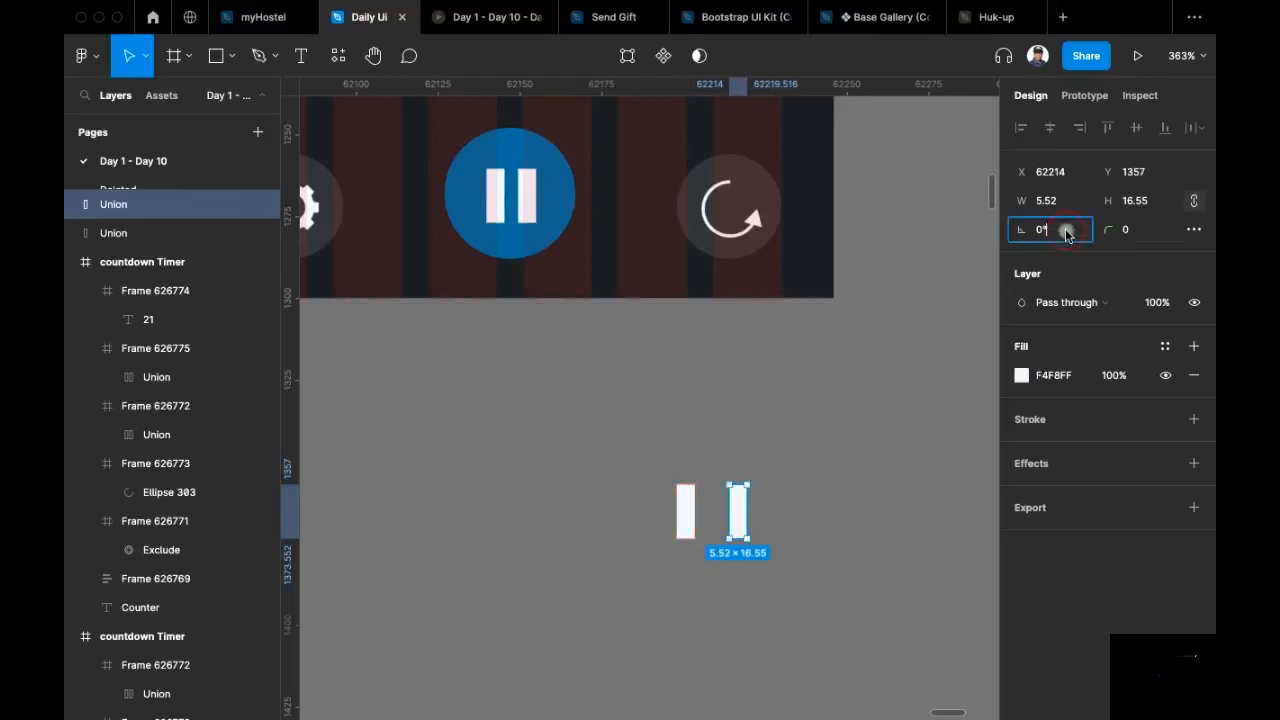
{"action": "type", "text": "90"}
{"action": "key", "text": "Return"}
{"action": "left_click_drag", "start_coordinate": [645, 448], "coordinate": [798, 588]}
{"action": "left_click", "coordinate": [1136, 127]}
{"action": "left_click", "coordinate": [1050, 127]}
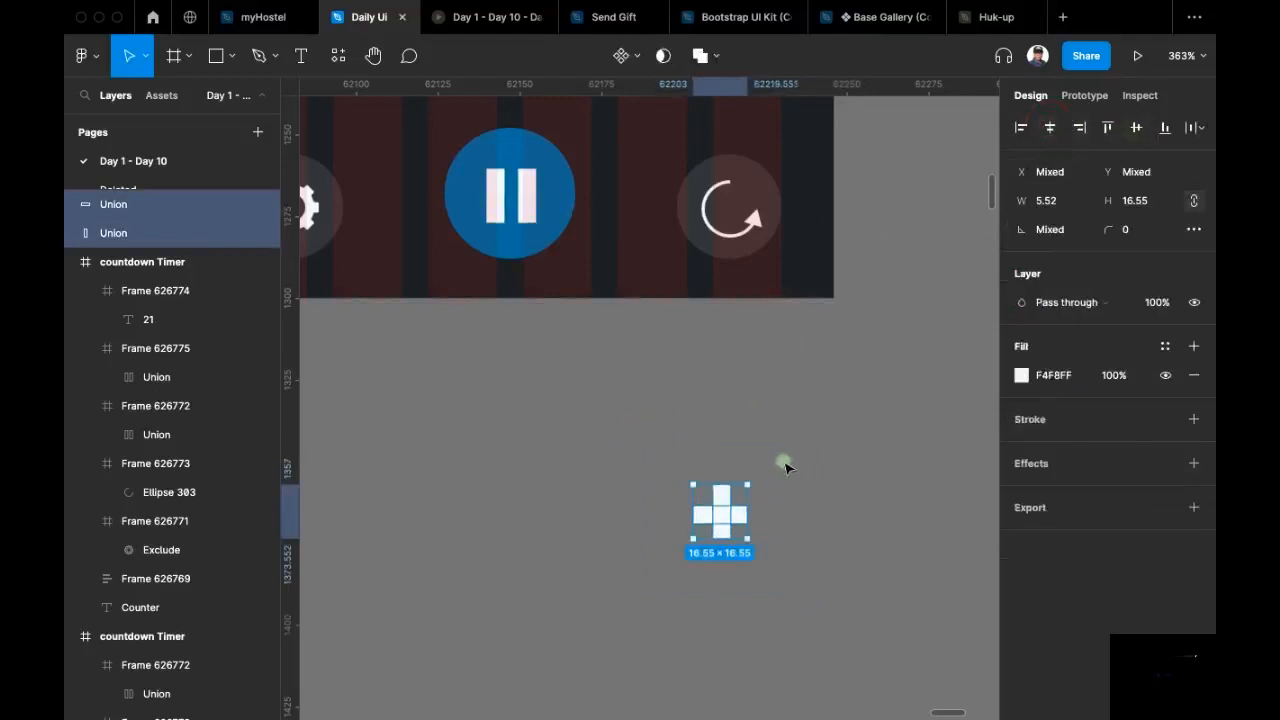
Step: Delete the horizontal bar of the plus
{"action": "left_click", "coordinate": [677, 557]}
{"action": "scroll", "coordinate": [677, 557], "scroll_direction": "right", "scroll_amount": 2}
{"action": "left_click", "coordinate": [683, 500]}
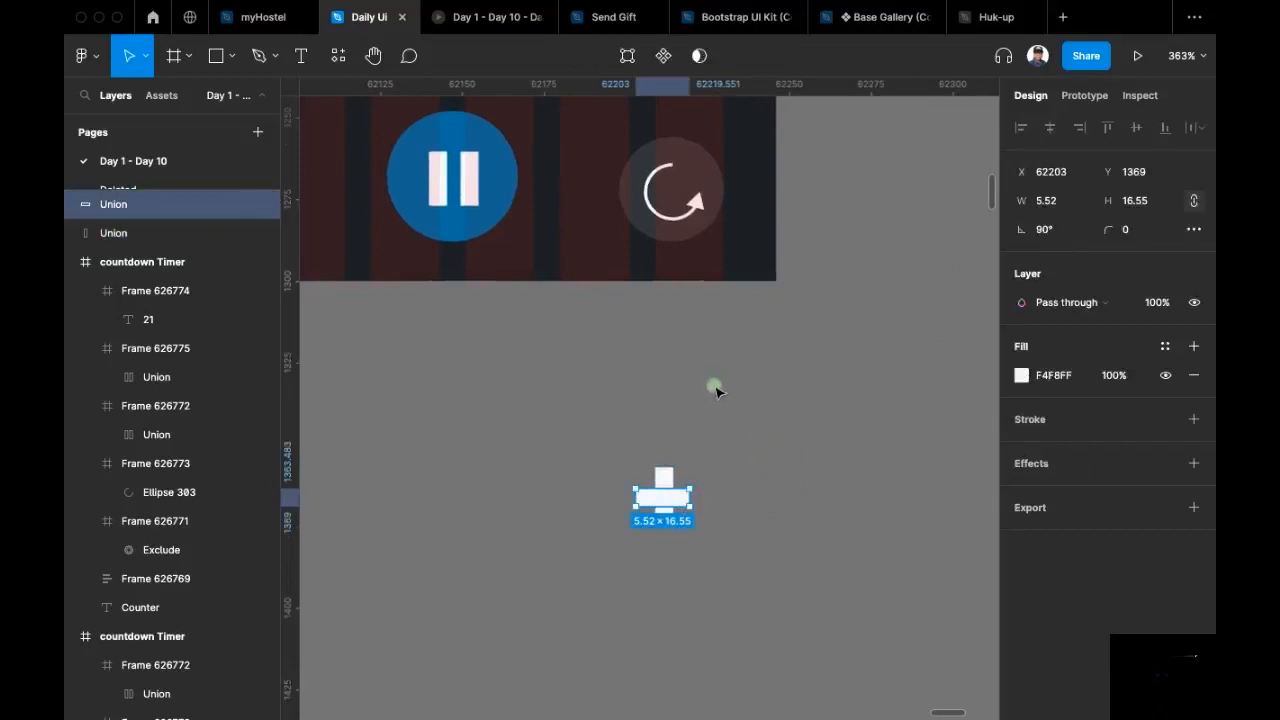
{"action": "key", "text": "BackSpace"}
Step: Resize the remaining vertical bar to 6 × 18
{"action": "left_click", "coordinate": [664, 494]}
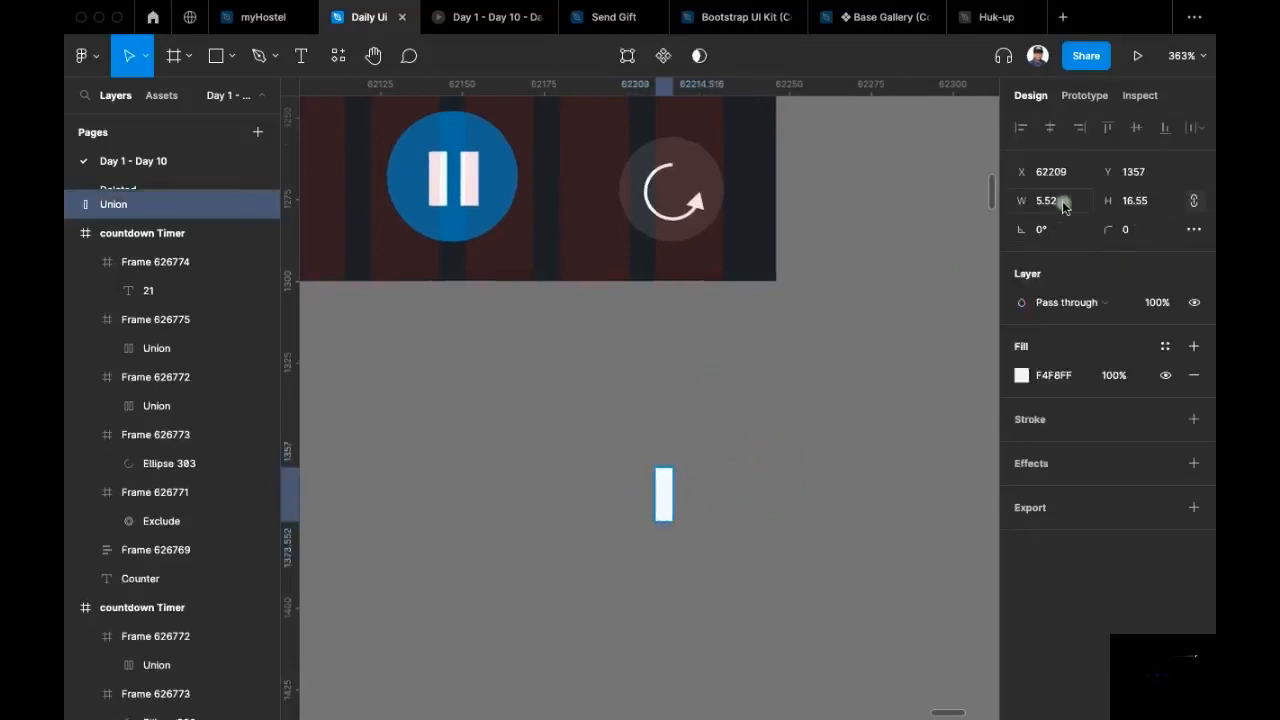
{"action": "left_click", "coordinate": [1063, 205]}
{"action": "type", "text": "6"}
{"action": "key", "text": "Return"}
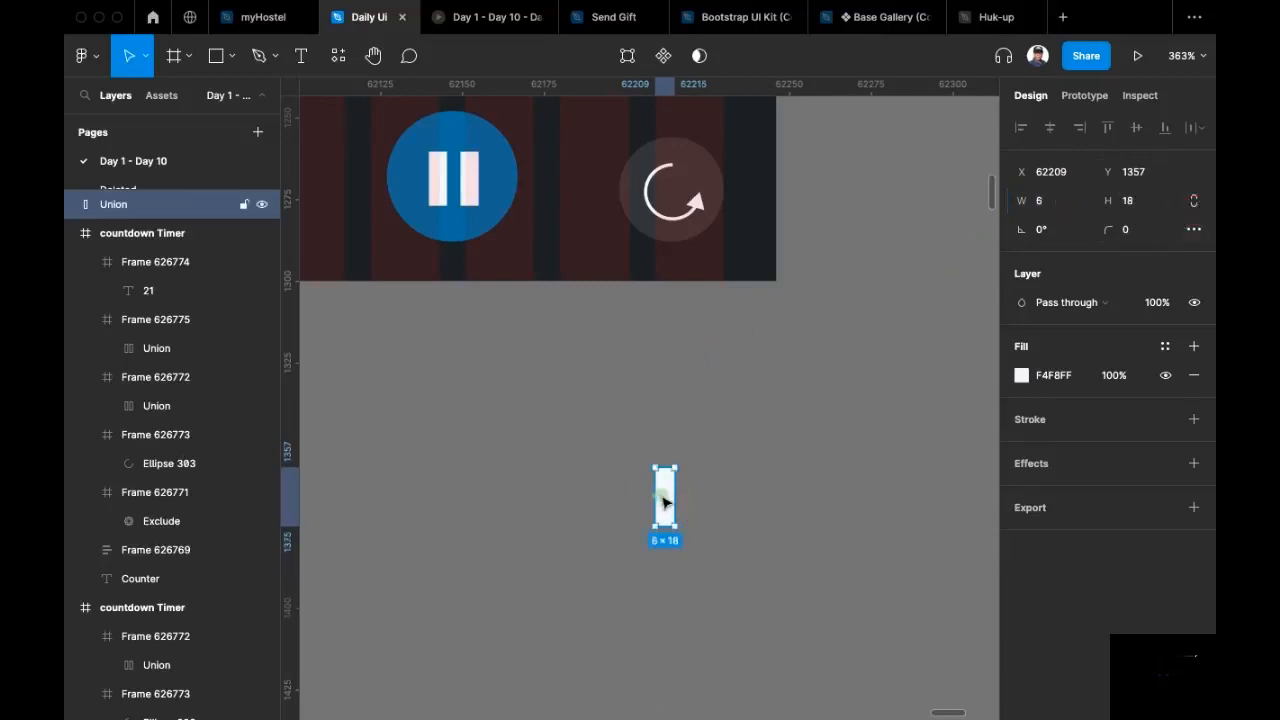
Step: Form a plus from the 6 × 18 bar and a duplicate rotated to 90°, aligning their centers
{"action": "left_click_drag", "start_coordinate": [665, 503], "coordinate": [723, 497]}
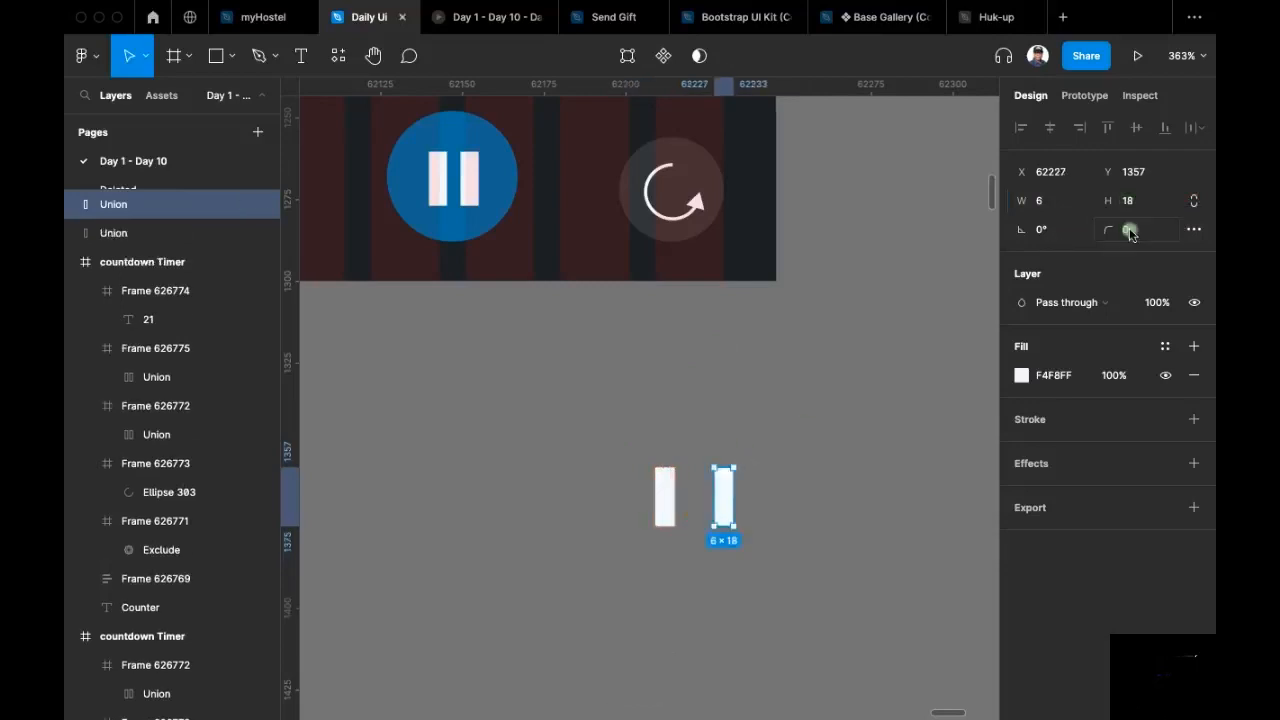
{"action": "left_click", "coordinate": [1053, 238]}
{"action": "type", "text": "90"}
{"action": "key", "text": "Return"}
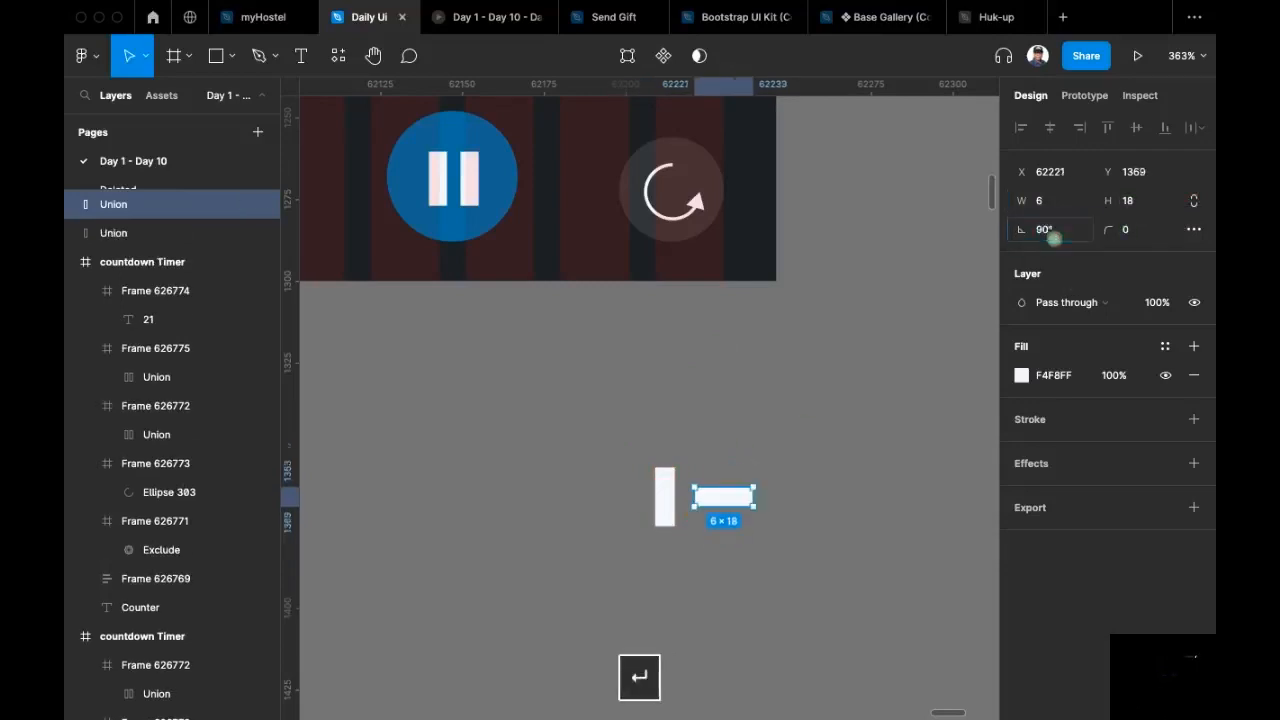
{"action": "left_click_drag", "start_coordinate": [617, 447], "coordinate": [784, 567]}
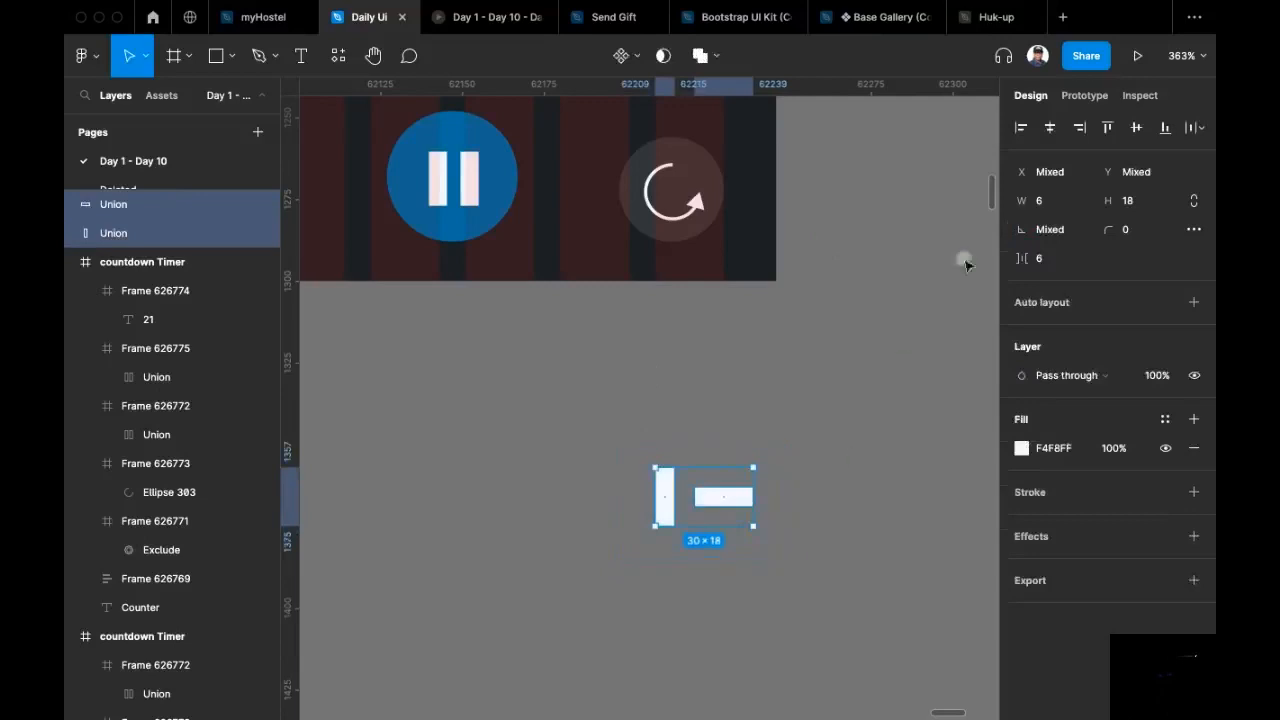
{"action": "left_click", "coordinate": [1049, 127]}
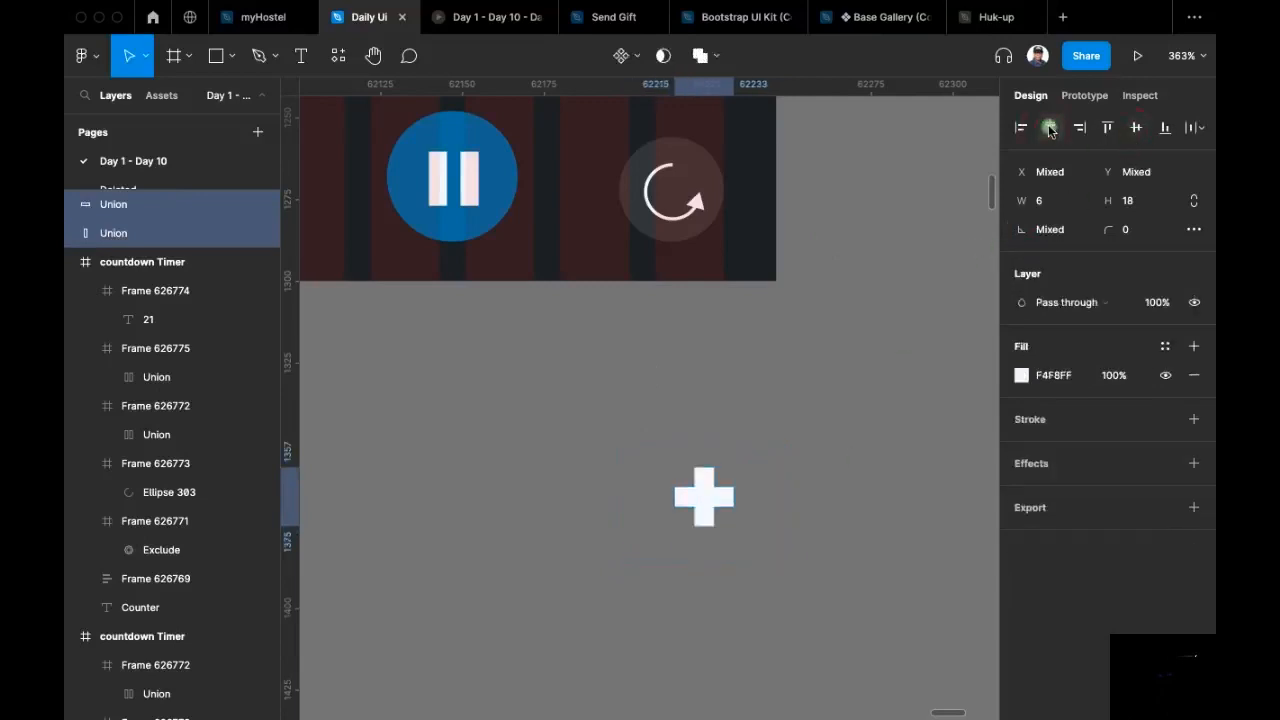
{"action": "scroll", "coordinate": [728, 360], "scroll_direction": "up", "scroll_amount": 2}
{"action": "scroll", "coordinate": [728, 360], "scroll_direction": "left", "scroll_amount": 2}
{"action": "left_click", "coordinate": [673, 412]}
Step: Duplicate the plus so one sits above the other, and delete the lower plus's vertical bar to leave a minus
{"action": "scroll", "coordinate": [605, 474], "scroll_direction": "right", "scroll_amount": 1}
{"action": "scroll", "coordinate": [605, 474], "scroll_direction": "up", "scroll_amount": 1}
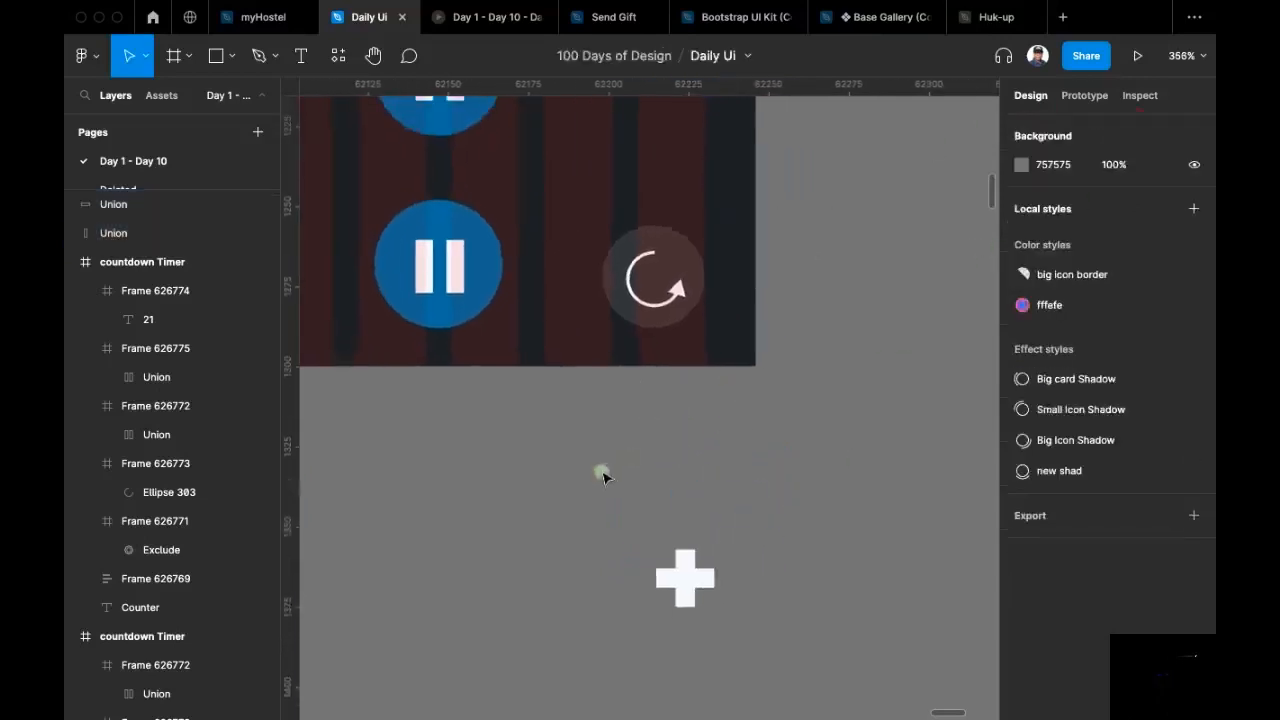
{"action": "scroll", "coordinate": [830, 462], "scroll_direction": "down", "scroll_amount": 1}
{"action": "left_click_drag", "start_coordinate": [664, 476], "coordinate": [706, 461]}
{"action": "left_click", "coordinate": [760, 489]}
{"action": "left_click", "coordinate": [729, 537]}
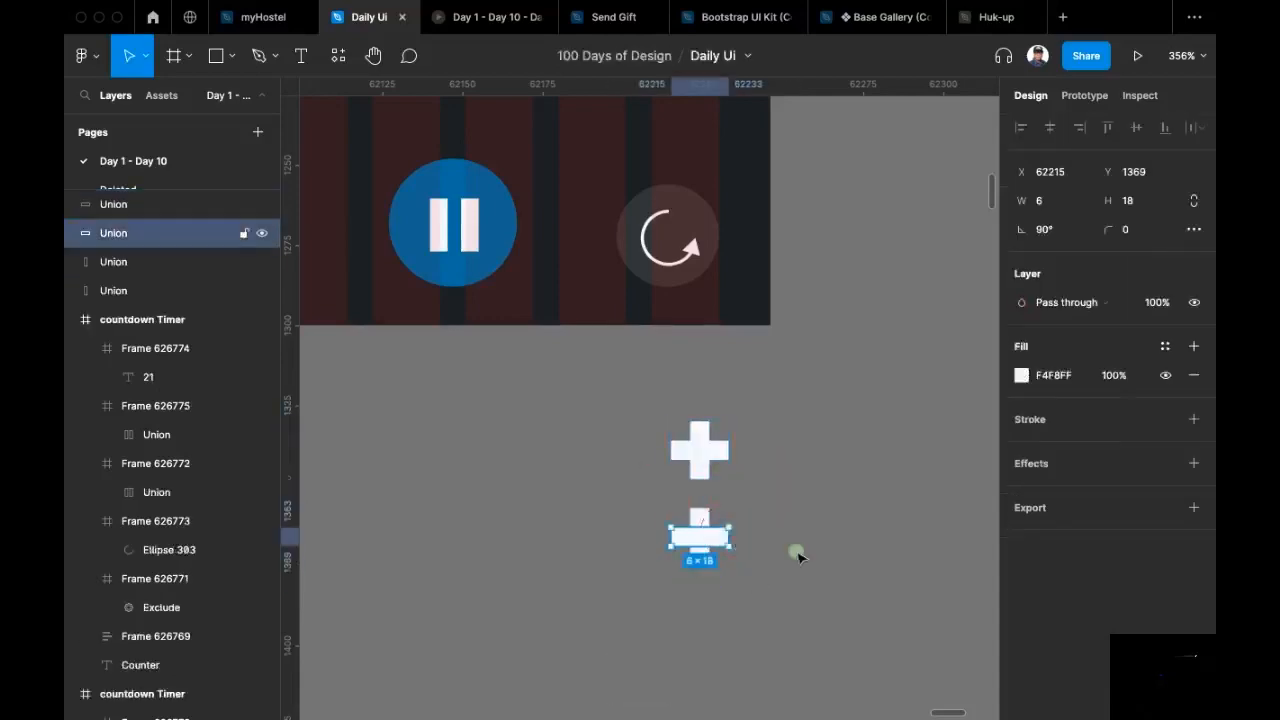
{"action": "left_click", "coordinate": [697, 520]}
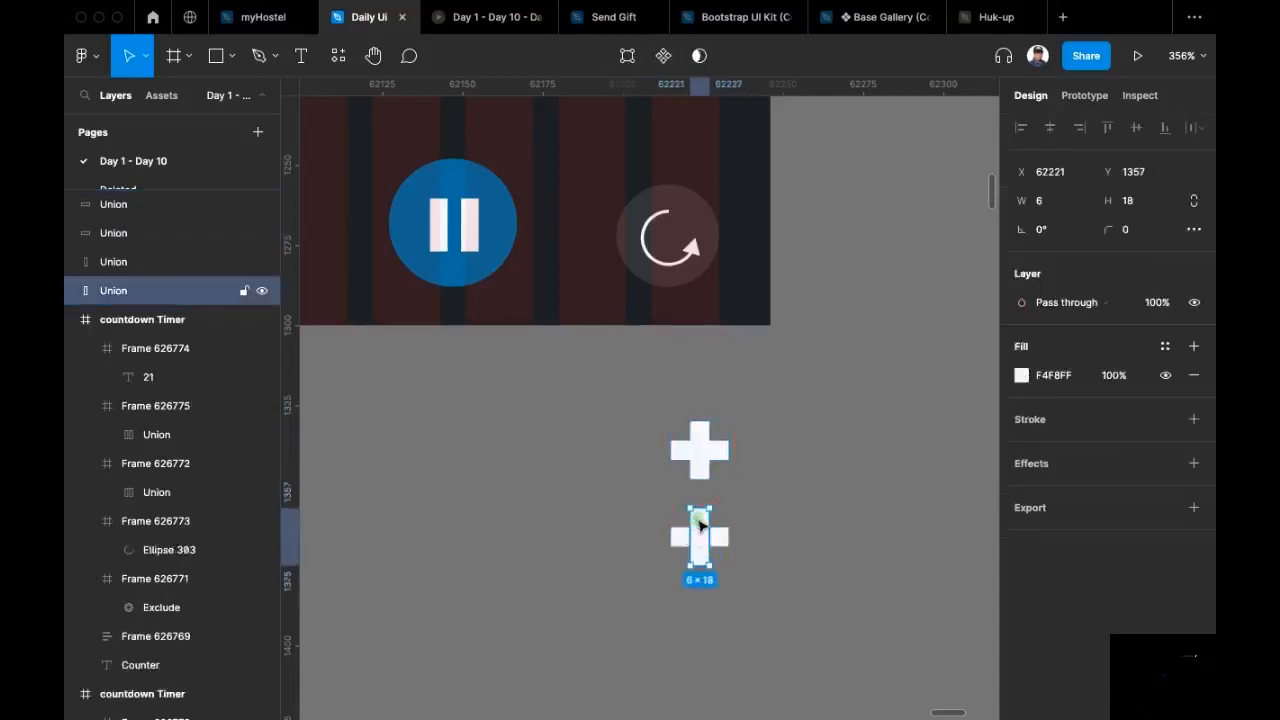
{"action": "key", "text": "BackSpace"}
Step: Combine the two bars of the upper plus with Union and flatten them into one shape
{"action": "left_click_drag", "start_coordinate": [643, 402], "coordinate": [705, 438]}
{"action": "left_click_drag", "start_coordinate": [777, 491], "coordinate": [779, 495]}
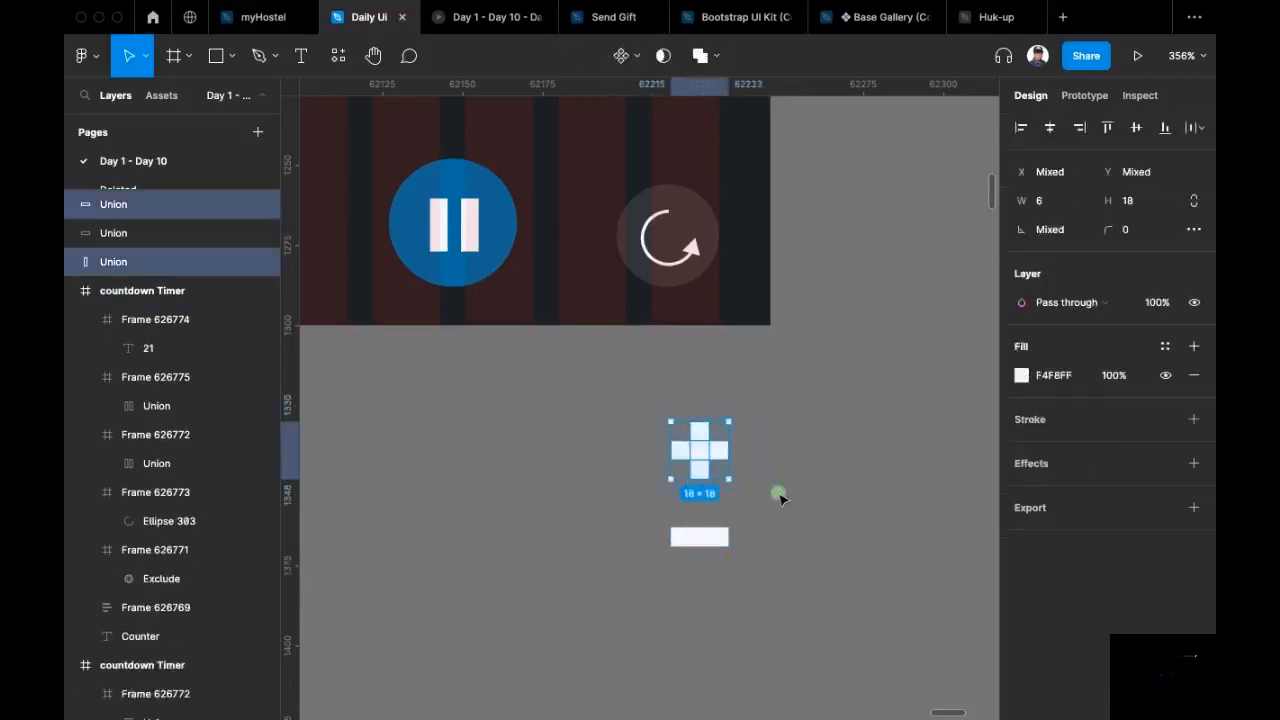
{"action": "left_click", "coordinate": [700, 55]}
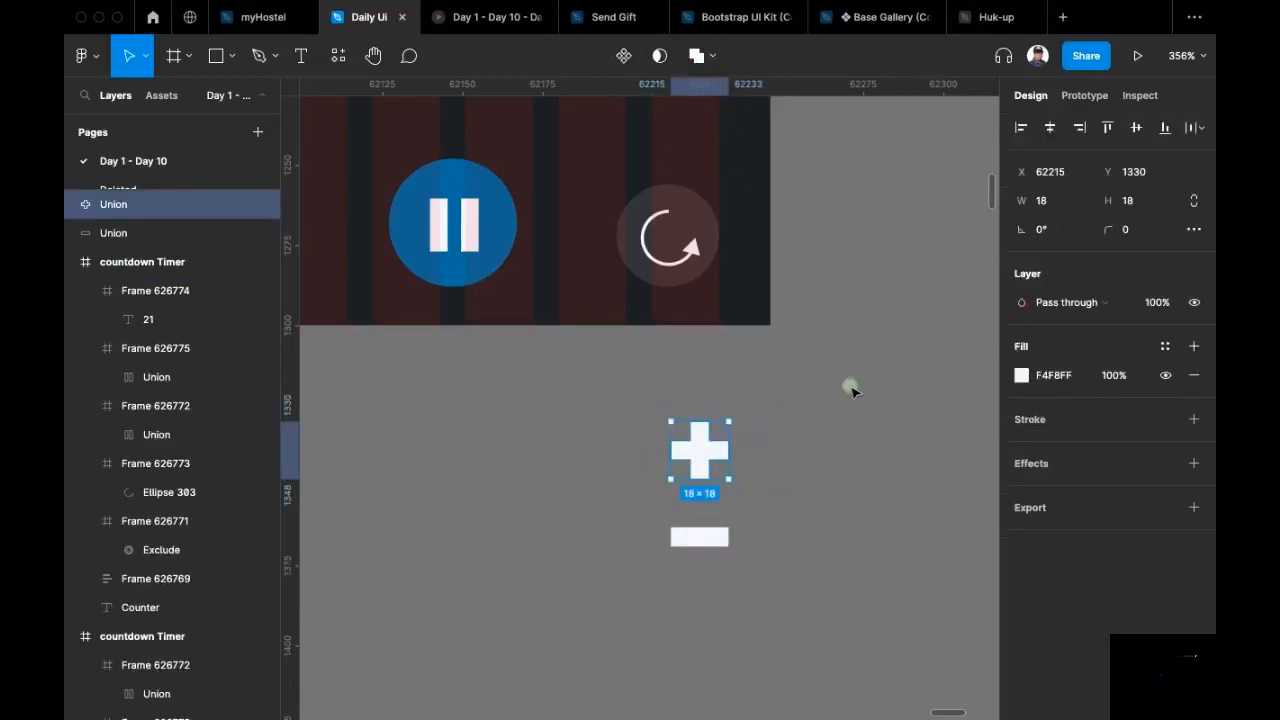
{"action": "key", "text": "super+e"}
Step: Replace the pause icon in the upper blue button with the cut 18 × 18 plus and center it vertically
{"action": "scroll", "coordinate": [822, 400], "scroll_direction": "up", "scroll_amount": 2}
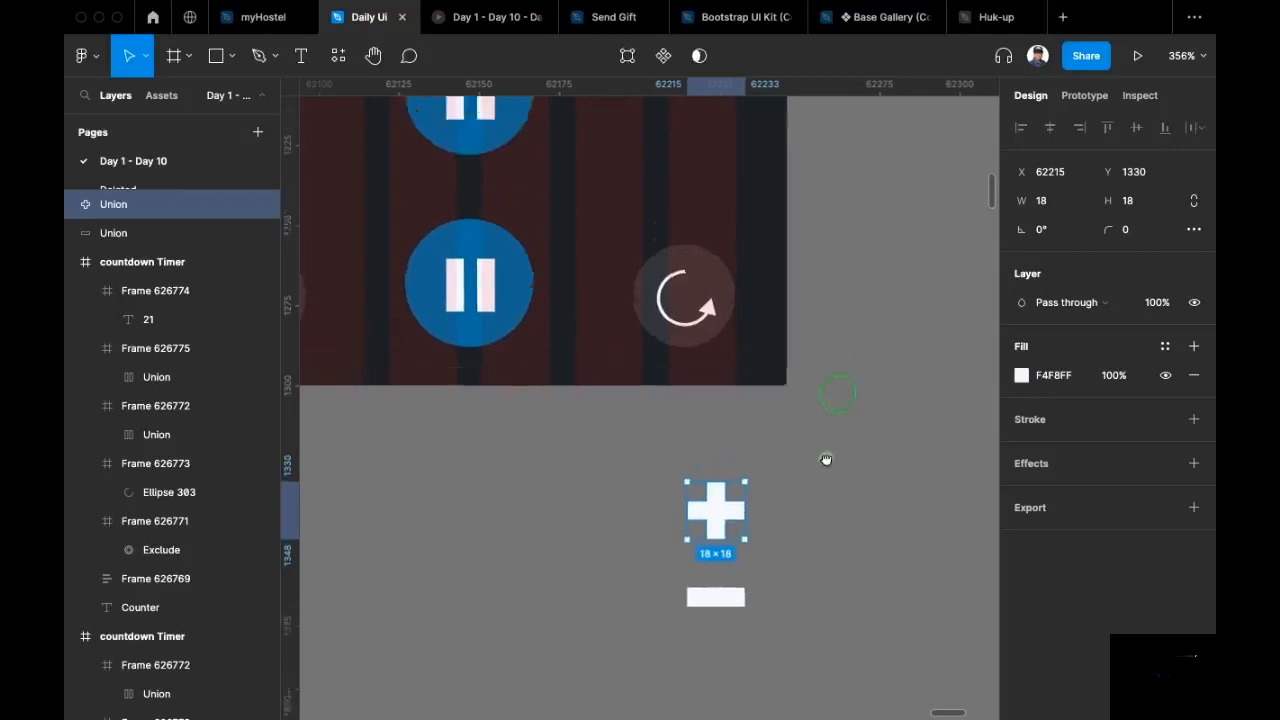
{"action": "scroll", "coordinate": [818, 488], "scroll_direction": "up", "scroll_amount": 2}
{"action": "key", "text": "super+x"}
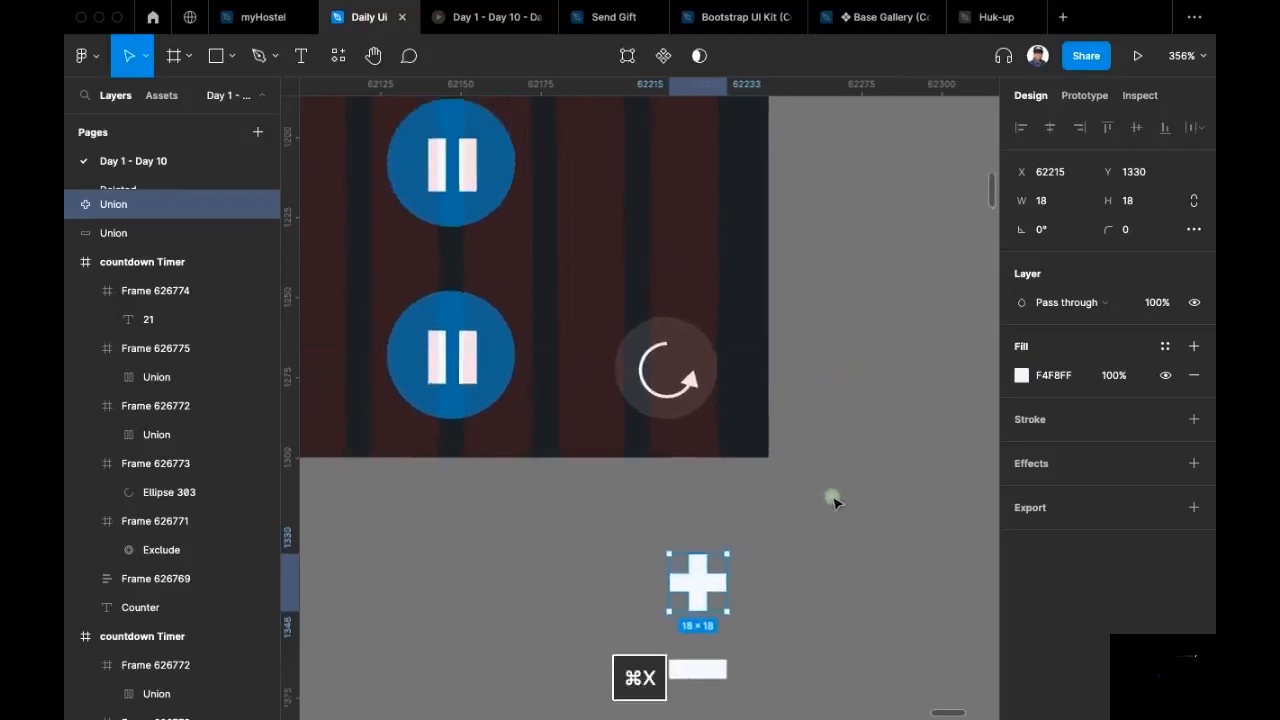
{"action": "scroll", "coordinate": [846, 508], "scroll_direction": "up", "scroll_amount": 2}
{"action": "scroll", "coordinate": [846, 508], "scroll_direction": "left", "scroll_amount": 1}
{"action": "double_click", "coordinate": [517, 277]}
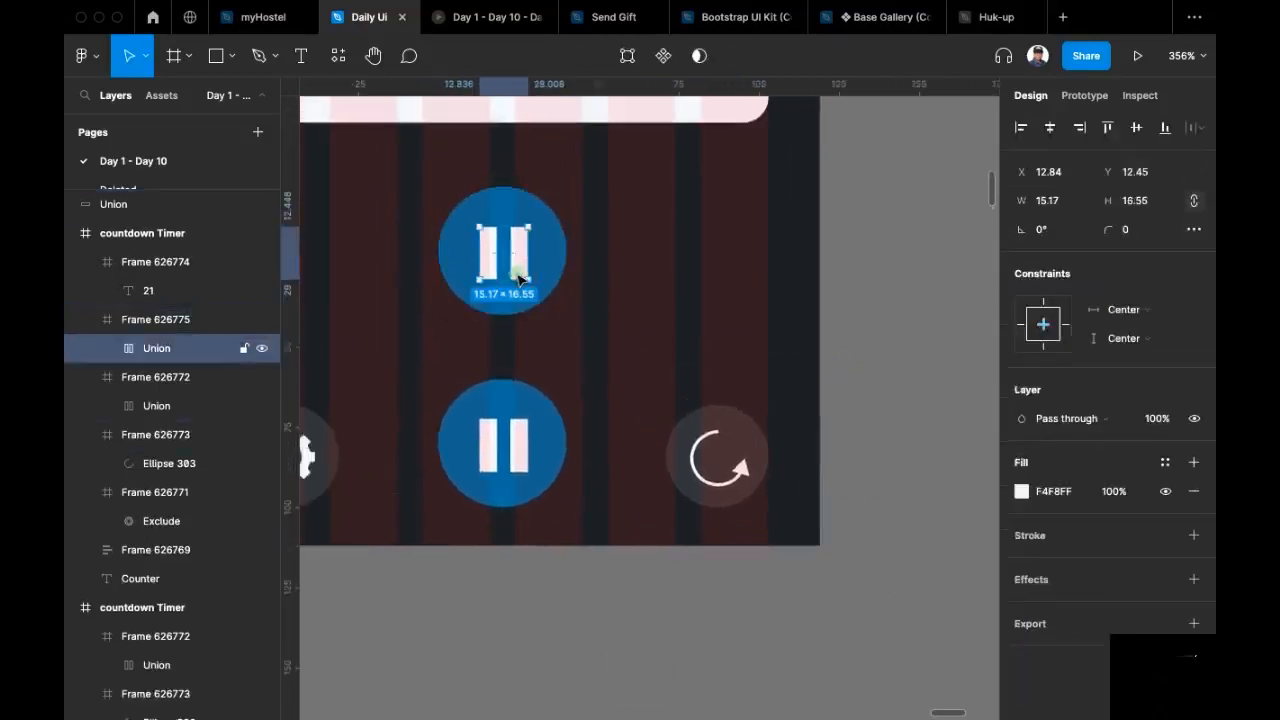
{"action": "key", "text": "shift+super+r"}
{"action": "scroll", "coordinate": [646, 463], "scroll_direction": "down", "scroll_amount": 2}
{"action": "scroll", "coordinate": [646, 463], "scroll_direction": "left", "scroll_amount": 1}
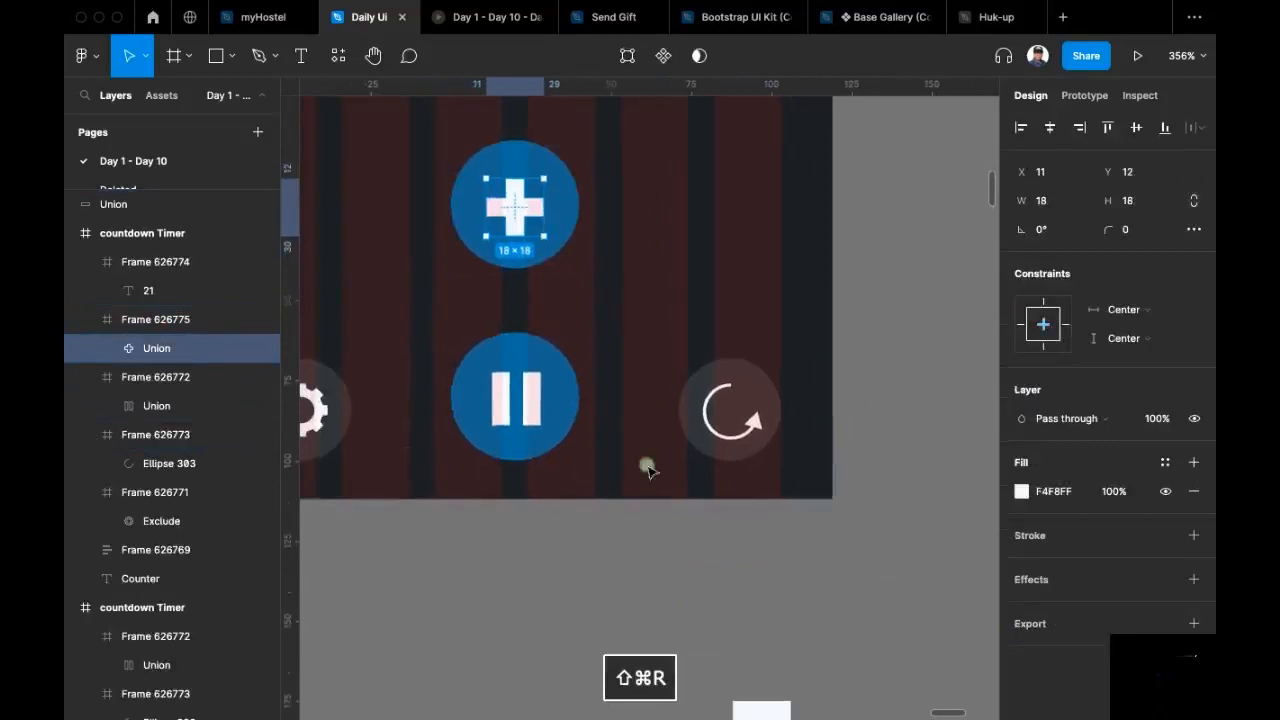
{"action": "left_click", "coordinate": [1136, 127]}
{"action": "scroll", "coordinate": [852, 474], "scroll_direction": "down", "scroll_amount": 1}
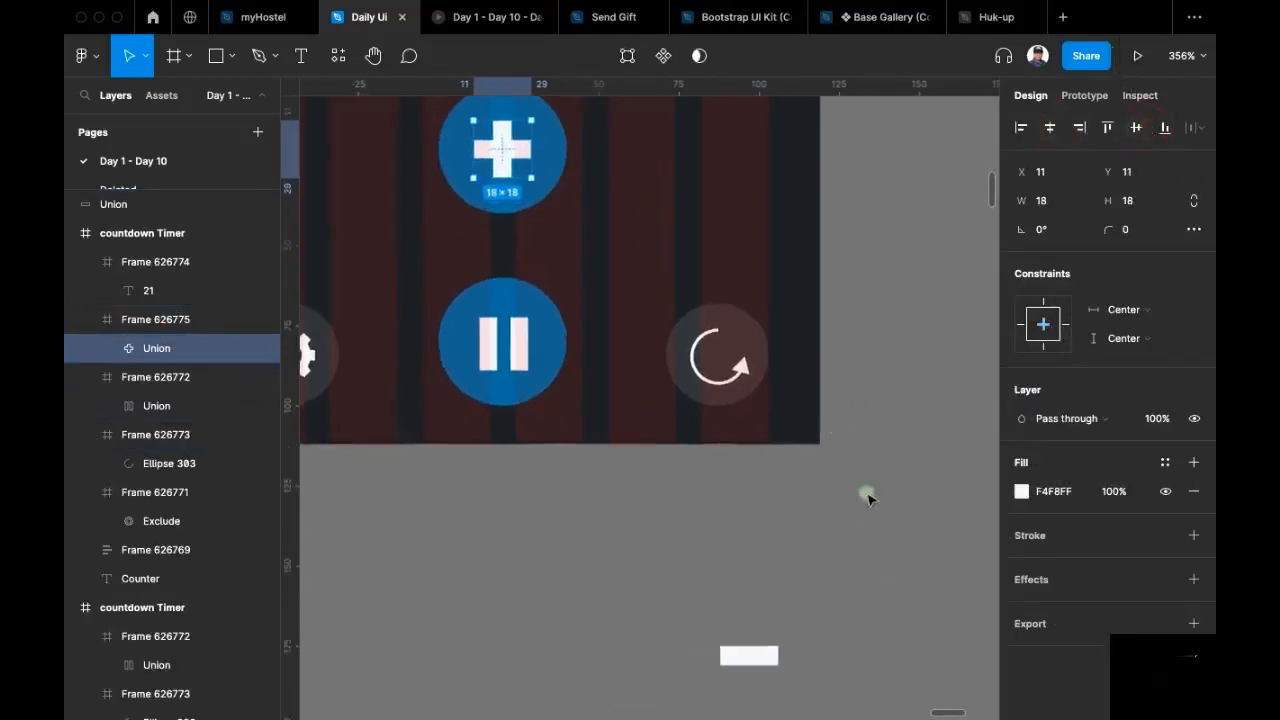
Step: Replace the pause icon in the lower blue button with the loose minus bar and center it vertically
{"action": "left_click", "coordinate": [752, 658]}
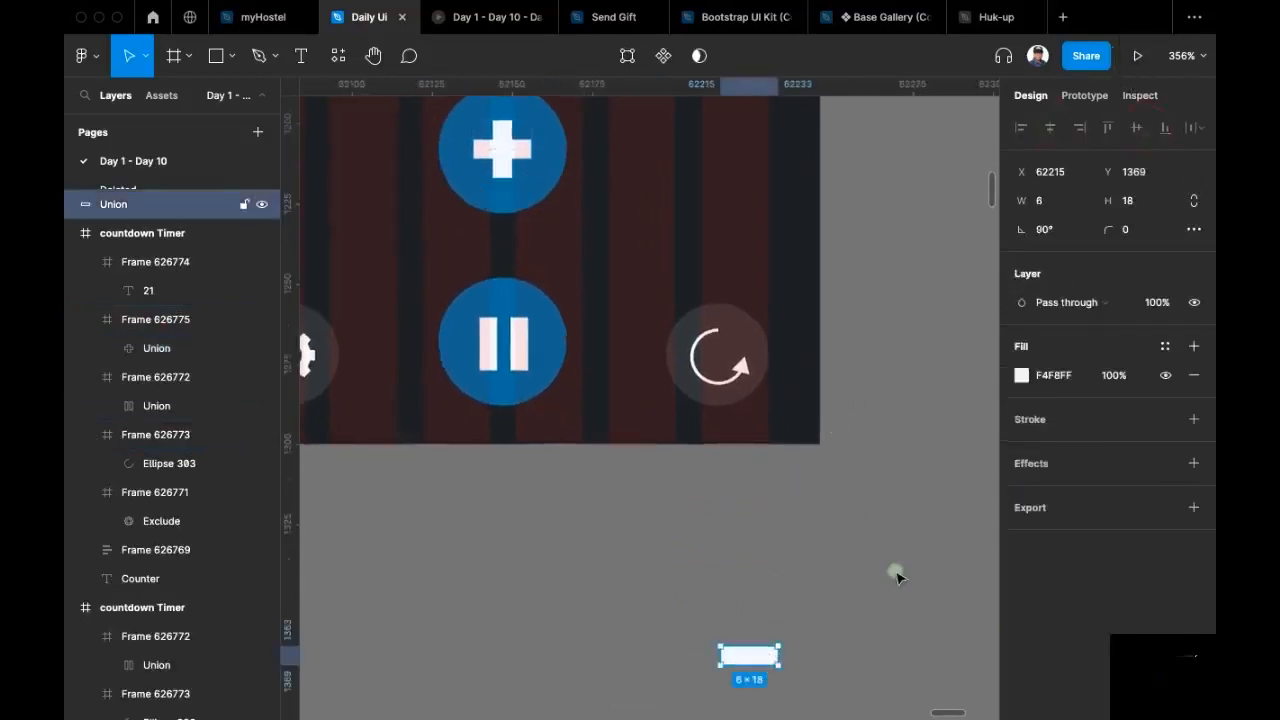
{"action": "key", "text": "super+x"}
{"action": "left_click", "coordinate": [460, 346]}
{"action": "left_click", "coordinate": [497, 357]}
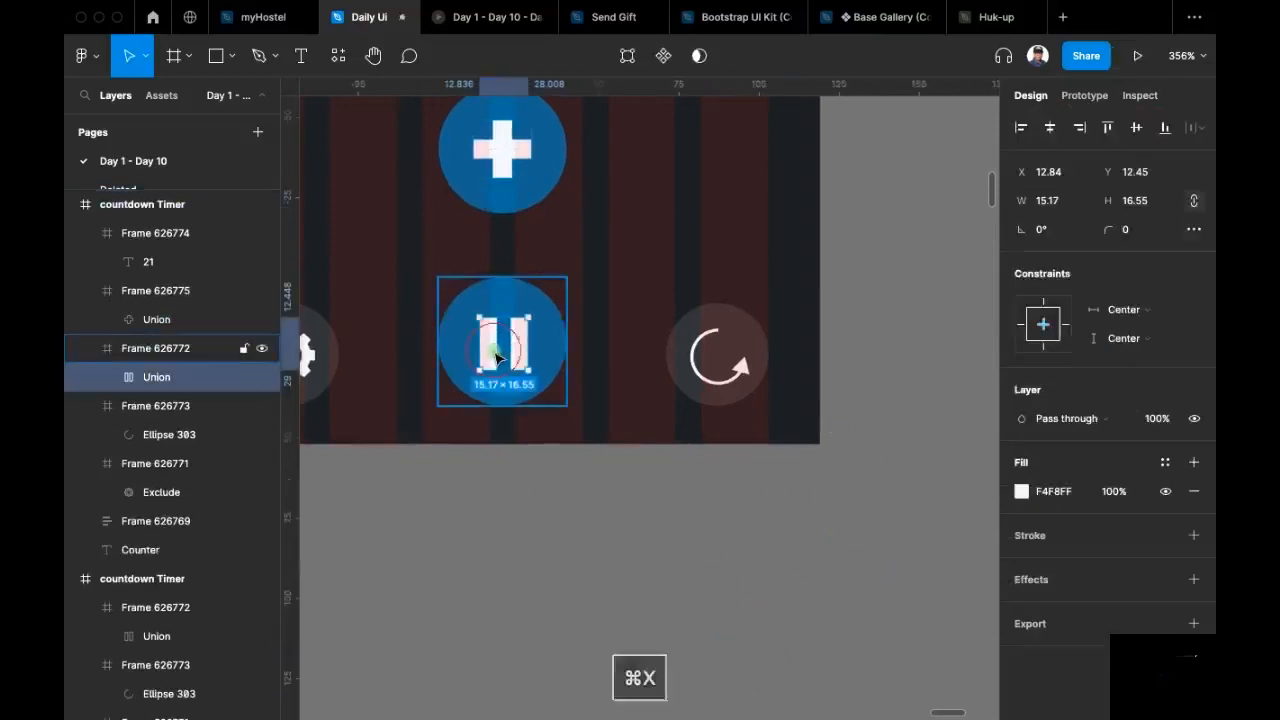
{"action": "key", "text": "shift+super+r"}
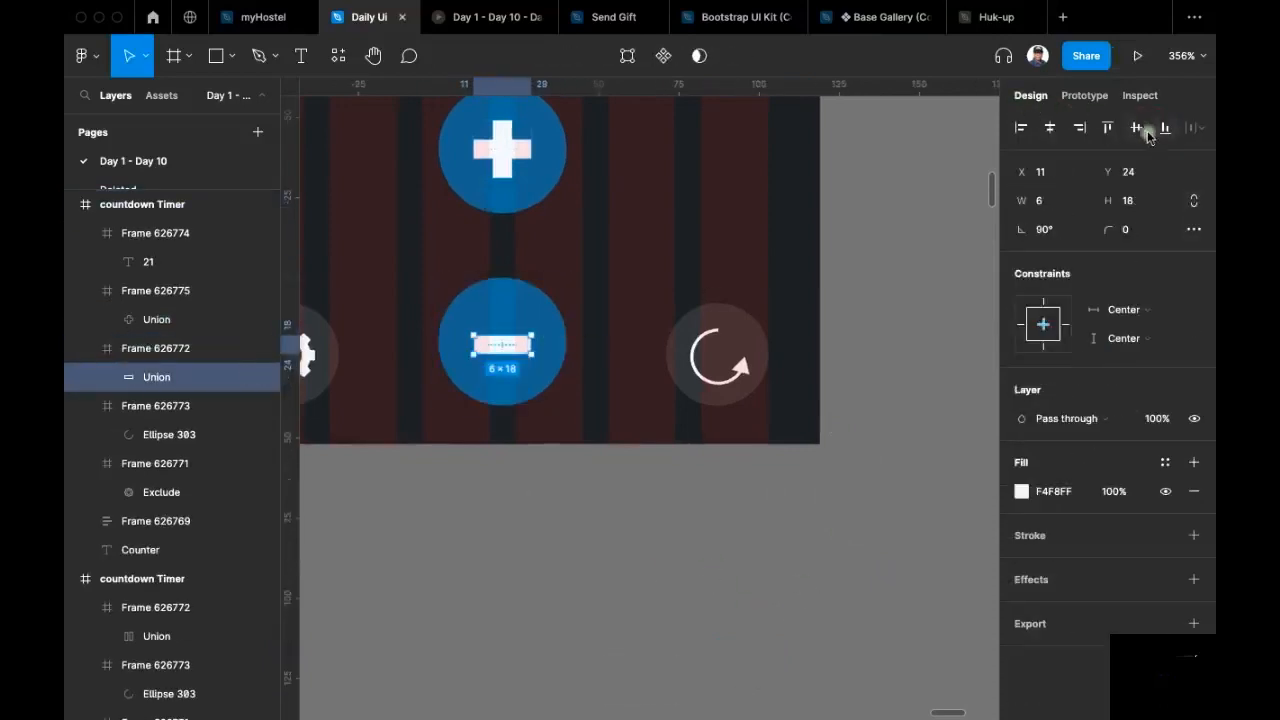
{"action": "left_click", "coordinate": [1136, 127]}
{"action": "scroll", "coordinate": [551, 400], "scroll_direction": "up", "scroll_amount": 3}
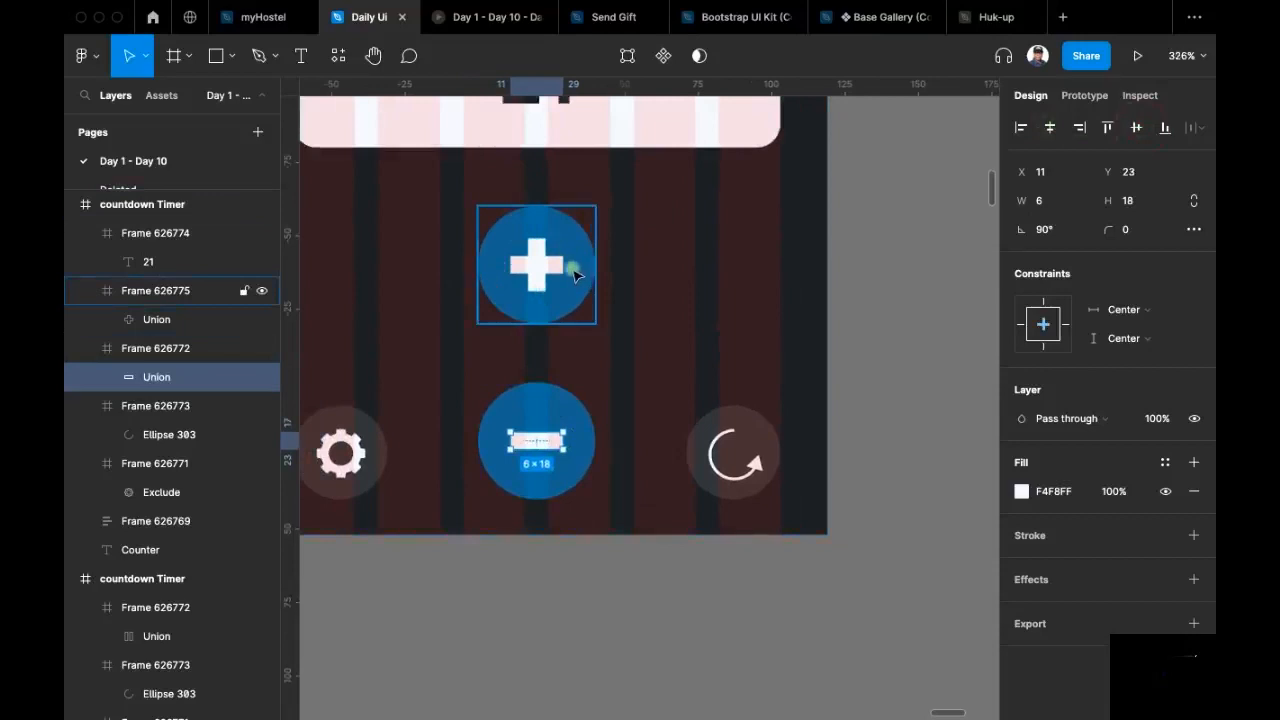
Step: Fill the minus button's circle with the number box's light color F4F8FF, sampled using the color picker
{"action": "left_click", "coordinate": [552, 402]}
{"action": "scroll", "coordinate": [640, 430], "scroll_direction": "down", "scroll_amount": 3}
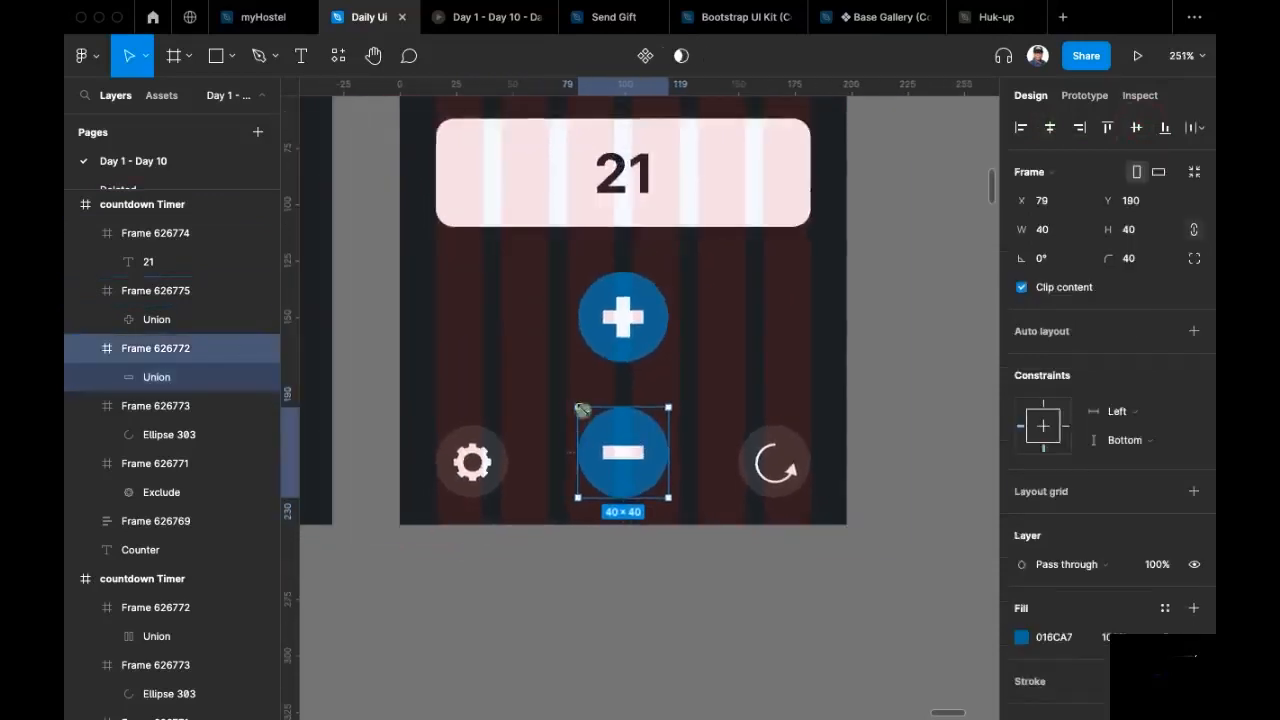
{"action": "scroll", "coordinate": [645, 441], "scroll_direction": "down", "scroll_amount": 4}
{"action": "key", "text": "i"}
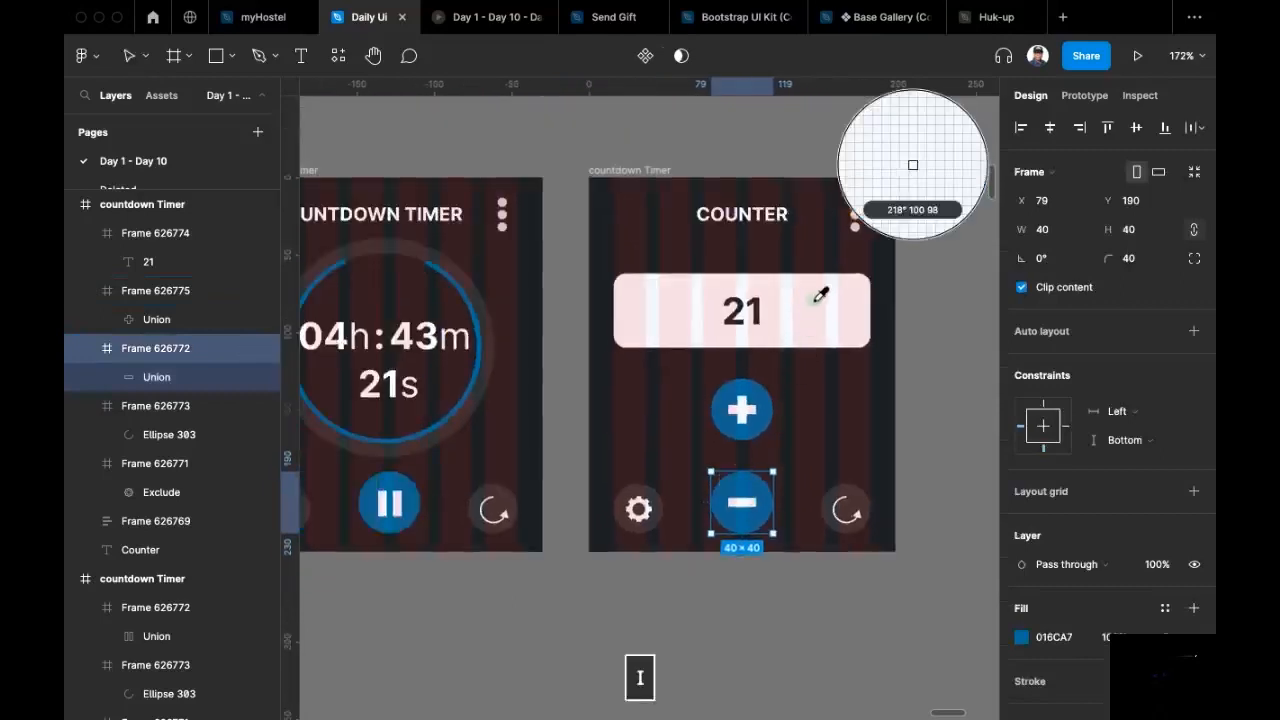
{"action": "left_click", "coordinate": [814, 294]}
{"action": "scroll", "coordinate": [723, 494], "scroll_direction": "up", "scroll_amount": 3}
Step: Set the fill opacity of the minus button's circle to 10%
{"action": "left_click", "coordinate": [724, 494], "text": "super"}
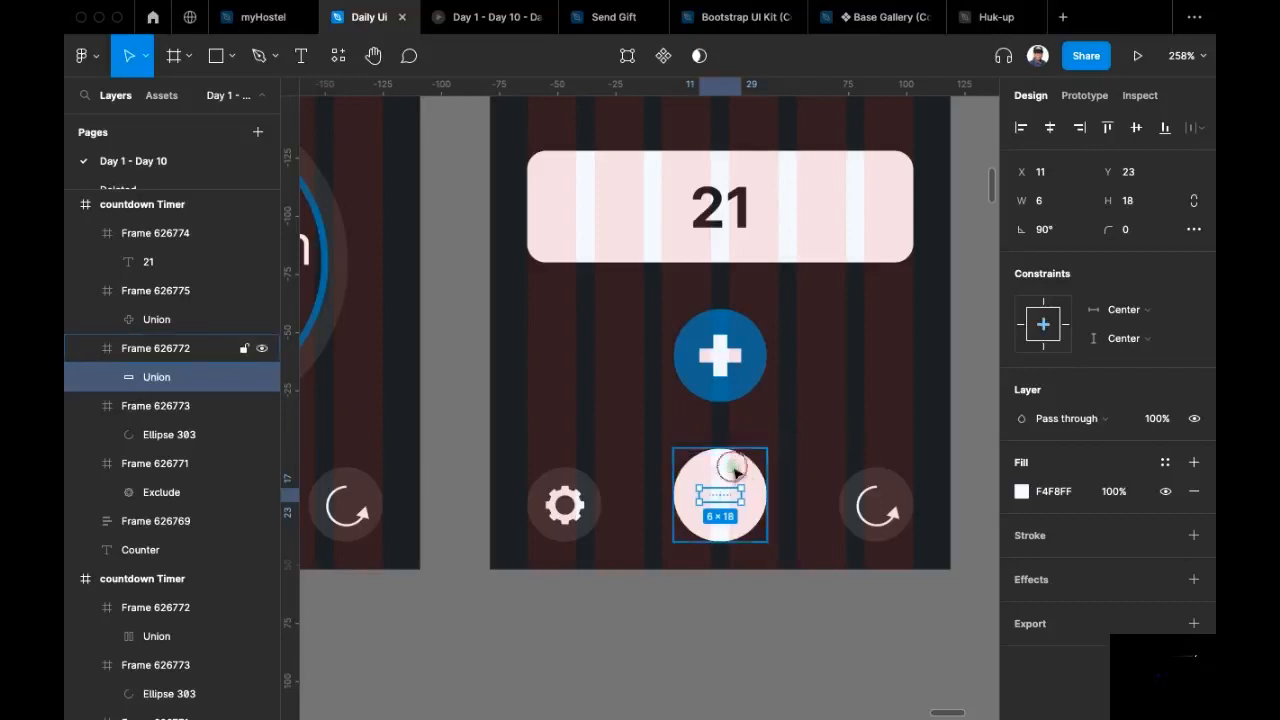
{"action": "left_click", "coordinate": [738, 467]}
{"action": "scroll", "coordinate": [1117, 605], "scroll_direction": "down", "scroll_amount": 1}
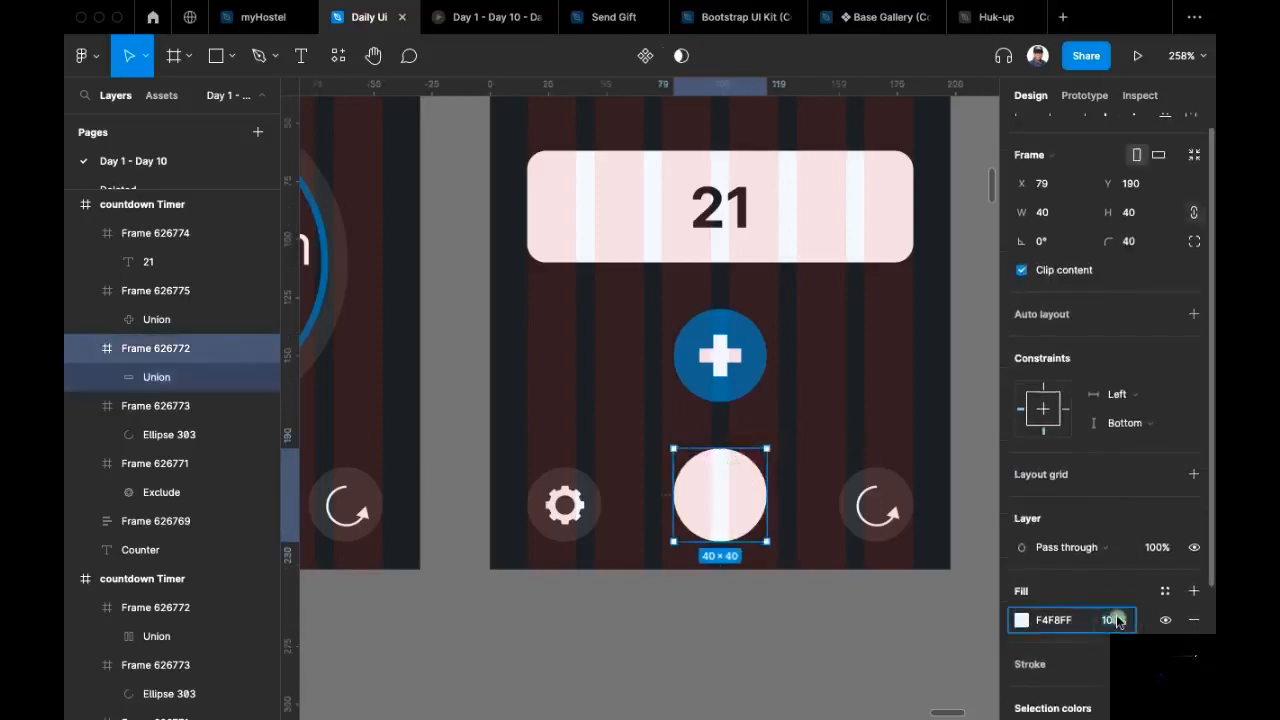
{"action": "key", "text": "0"}
{"action": "key", "text": "Return"}
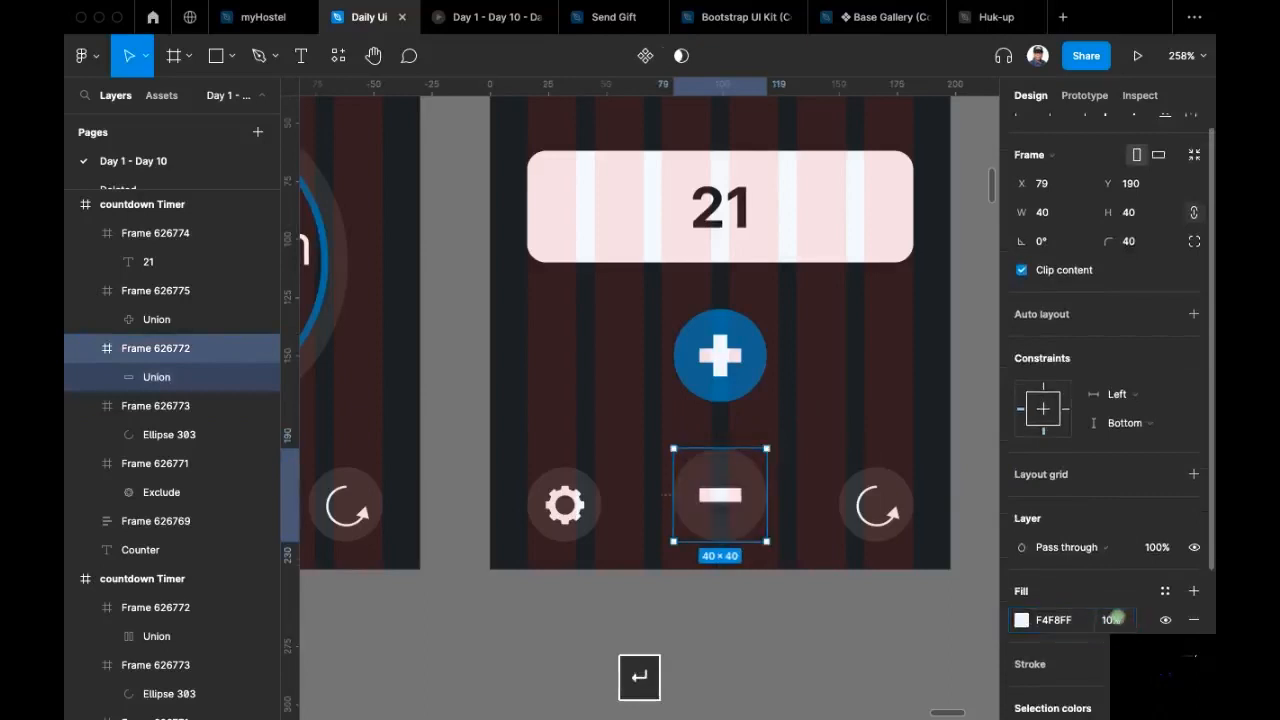
{"action": "left_click", "coordinate": [820, 677]}
Step: Duplicate the Counter screen and place the copy 30 px to the right of the original
{"action": "scroll", "coordinate": [720, 678], "scroll_direction": "right", "scroll_amount": 2}
{"action": "scroll", "coordinate": [703, 434], "scroll_direction": "down", "scroll_amount": 3}
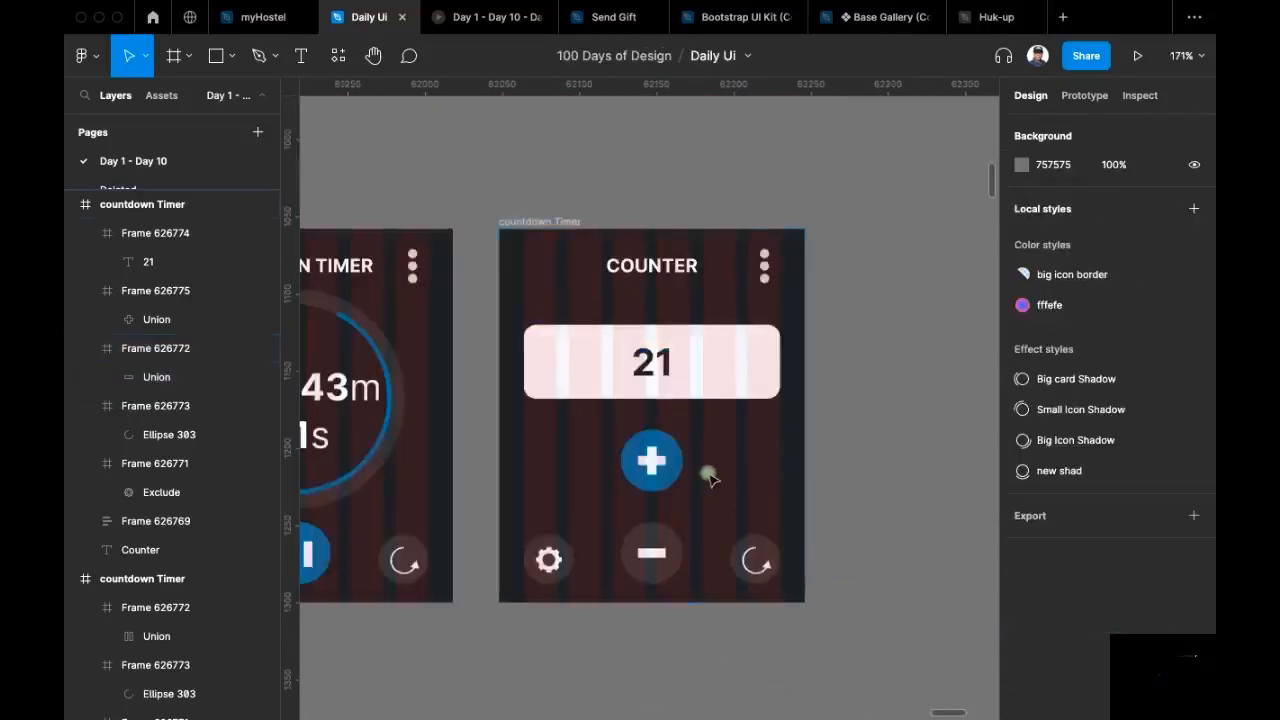
{"action": "scroll", "coordinate": [646, 451], "scroll_direction": "up", "scroll_amount": 2}
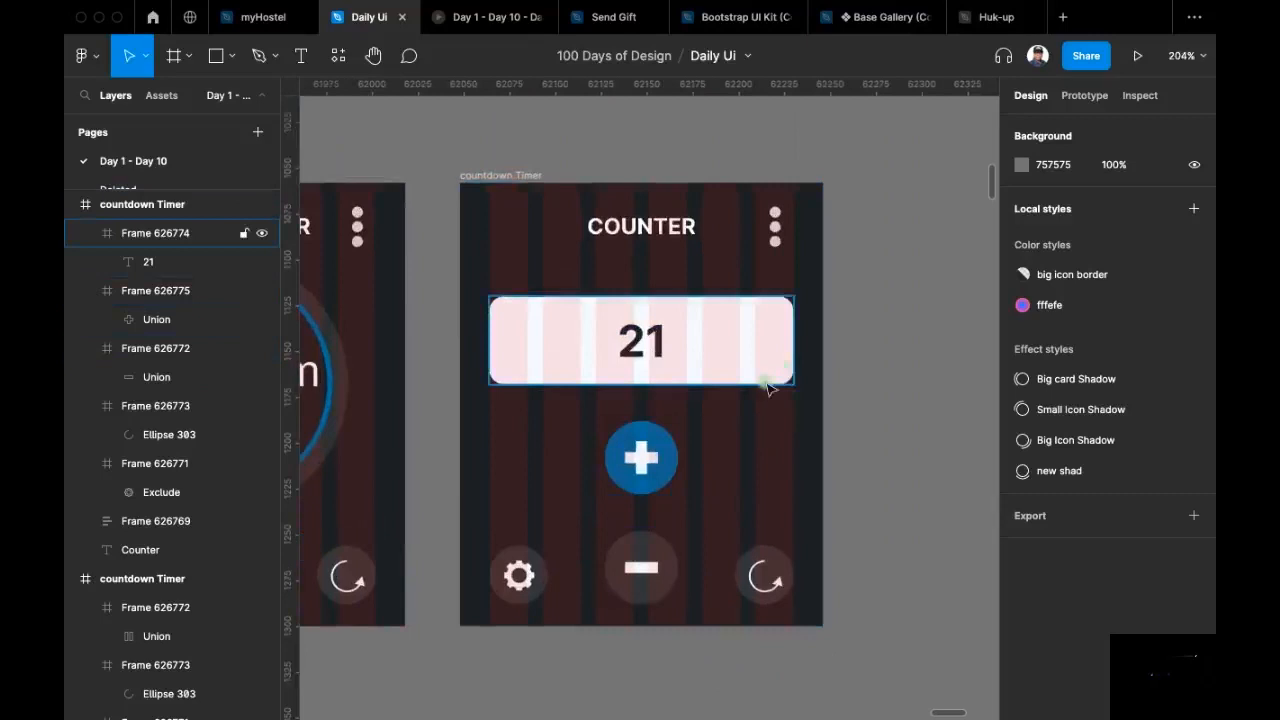
{"action": "scroll", "coordinate": [743, 380], "scroll_direction": "down", "scroll_amount": 2}
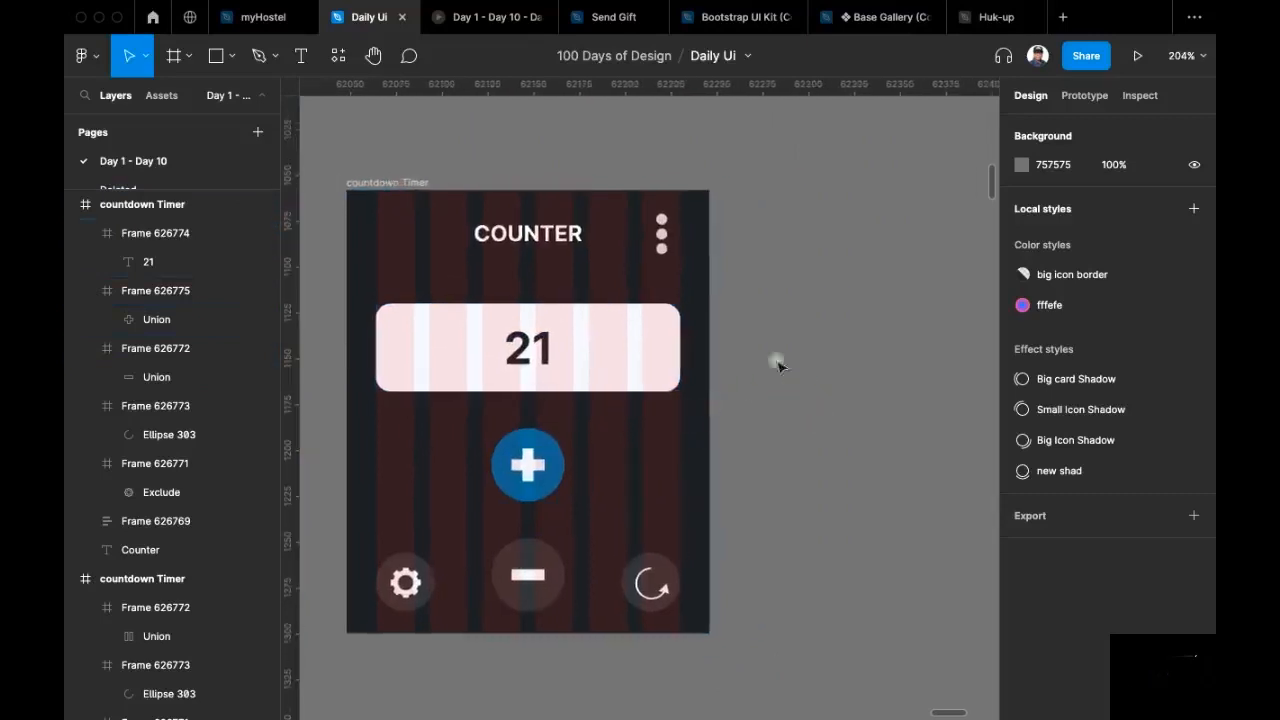
{"action": "scroll", "coordinate": [800, 350], "scroll_direction": "down", "scroll_amount": 2}
{"action": "scroll", "coordinate": [786, 354], "scroll_direction": "right", "scroll_amount": 1}
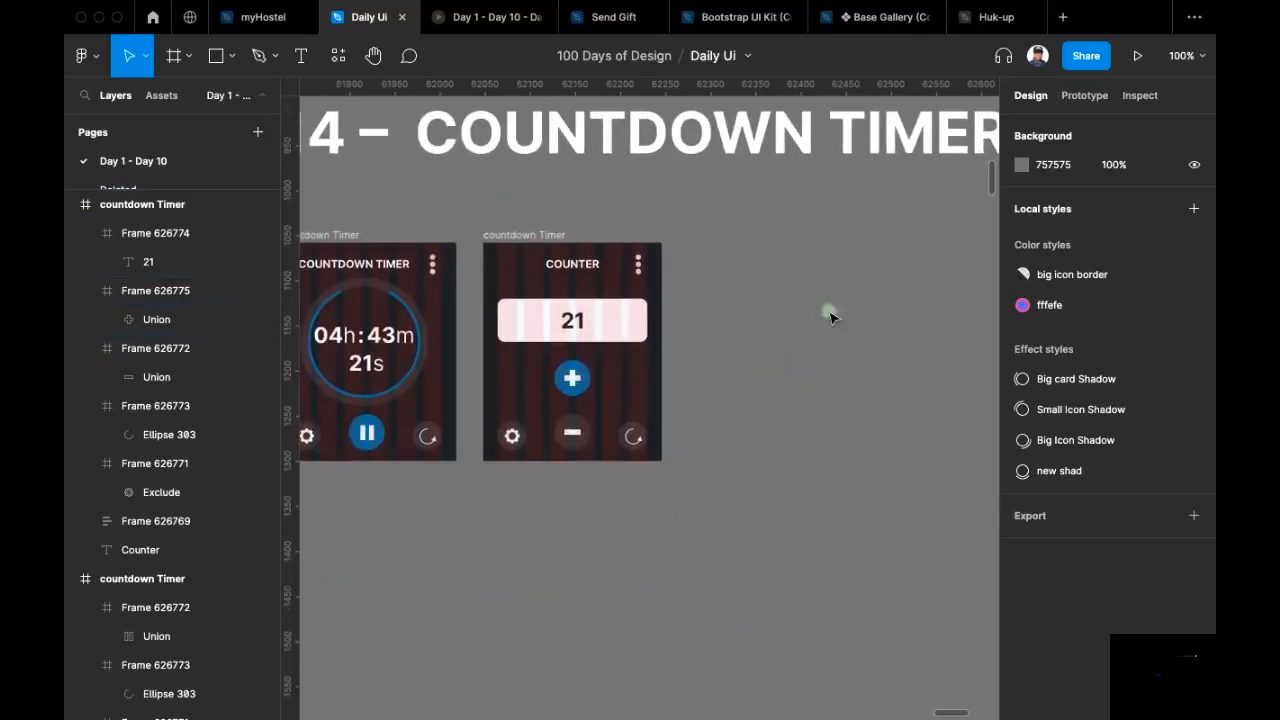
{"action": "left_click", "coordinate": [512, 235]}
{"action": "left_click_drag", "start_coordinate": [730, 270], "coordinate": [728, 268]}
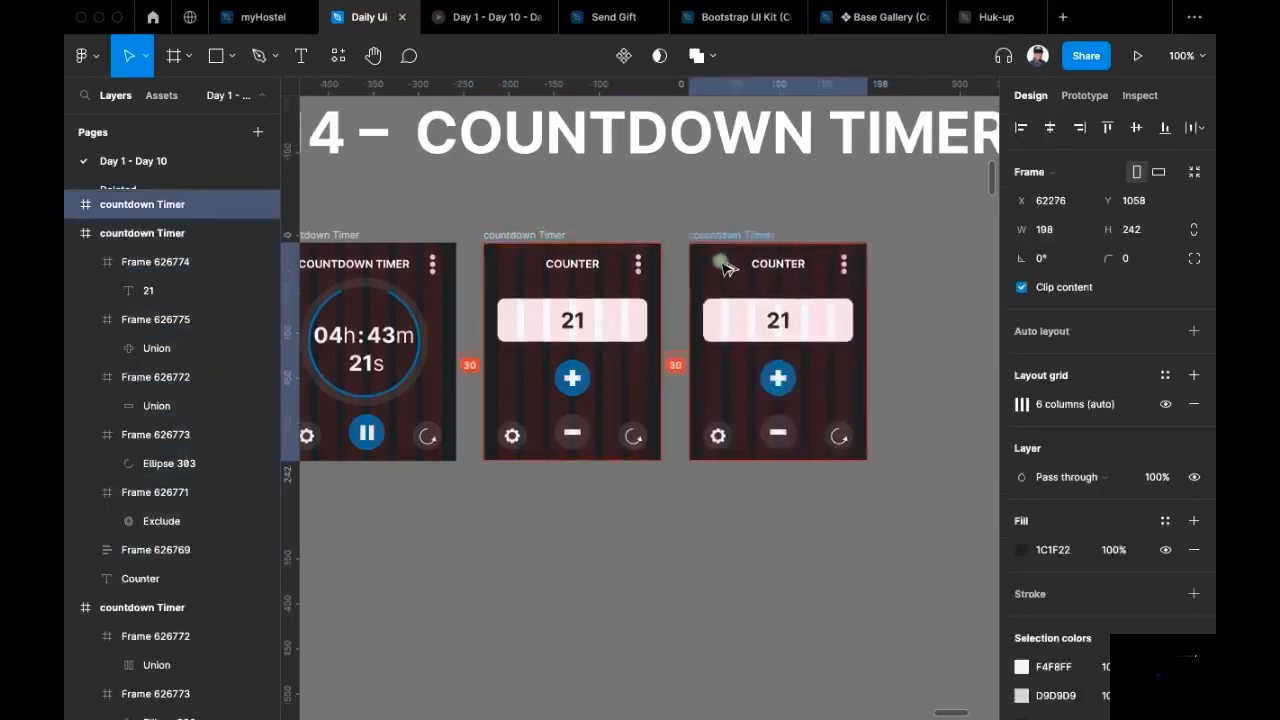
Step: Group the plus and minus buttons of the copied Counter screen in a vertical auto layout
{"action": "scroll", "coordinate": [560, 237], "scroll_direction": "right", "scroll_amount": 3}
{"action": "scroll", "coordinate": [620, 280], "scroll_direction": "left", "scroll_amount": 2}
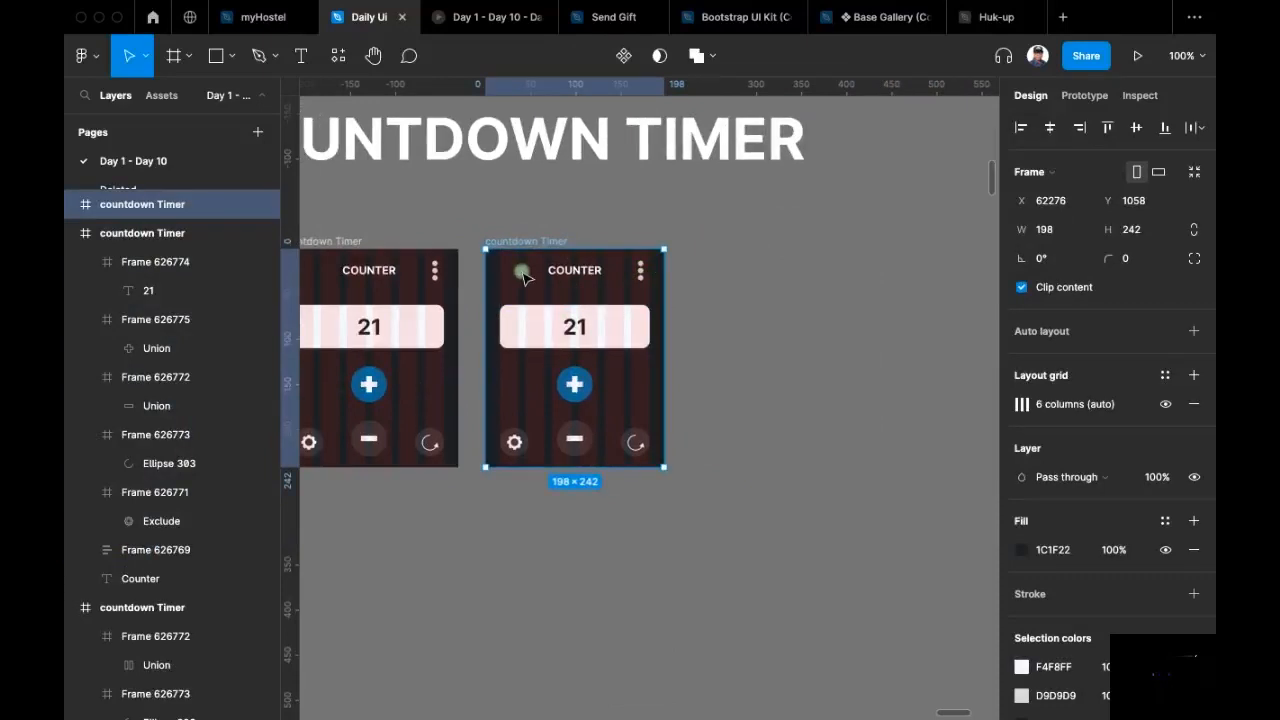
{"action": "scroll", "coordinate": [600, 371], "scroll_direction": "up", "scroll_amount": 3}
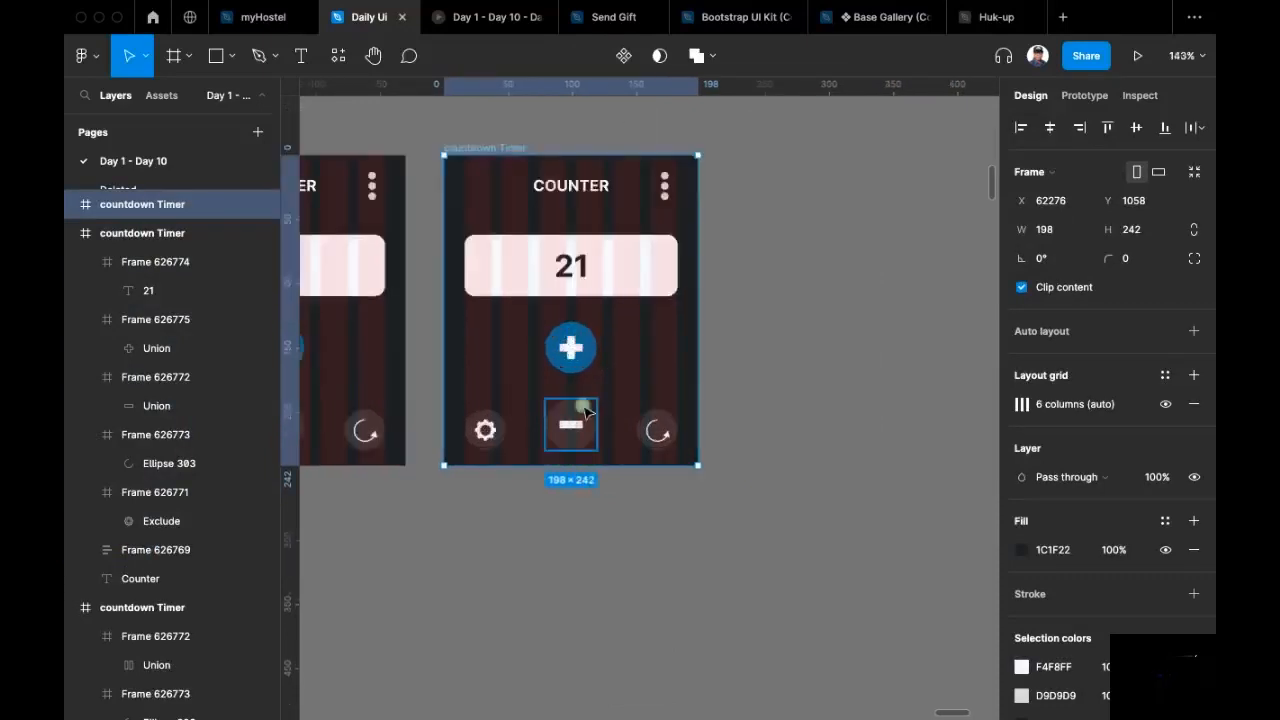
{"action": "left_click", "coordinate": [587, 411]}
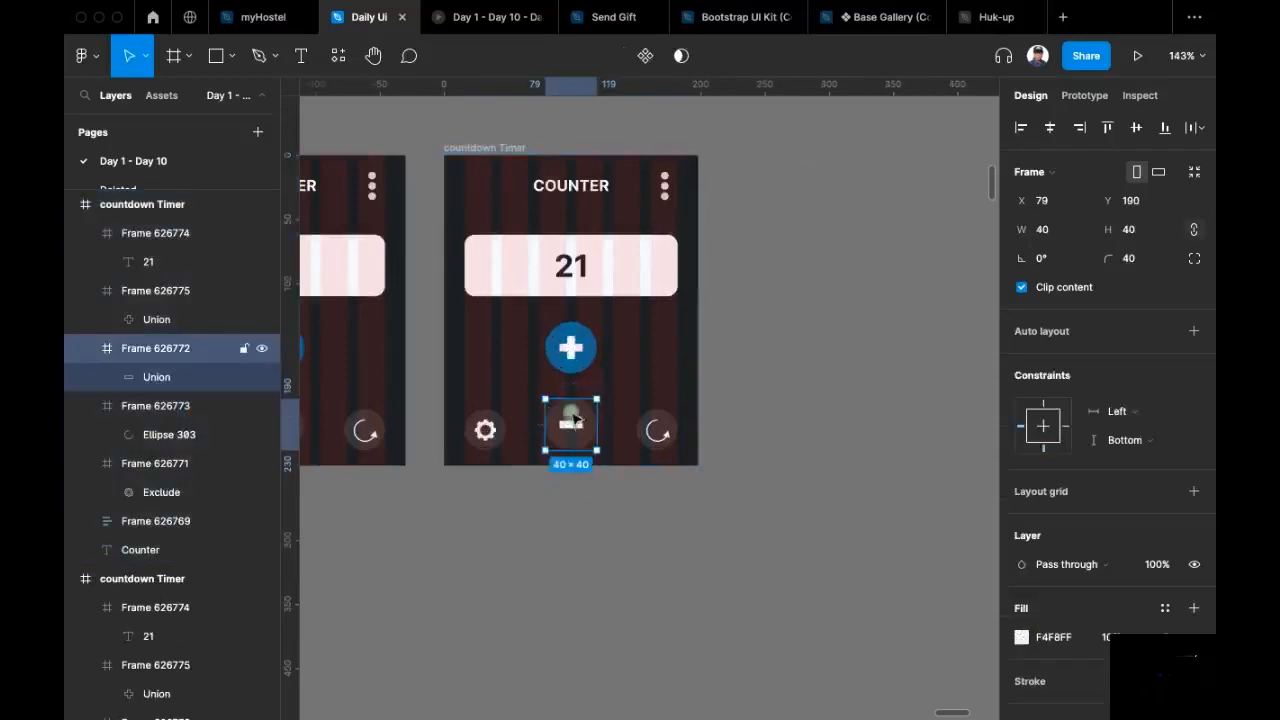
{"action": "left_click", "coordinate": [570, 347], "text": "shift"}
{"action": "key", "text": "shift+a"}
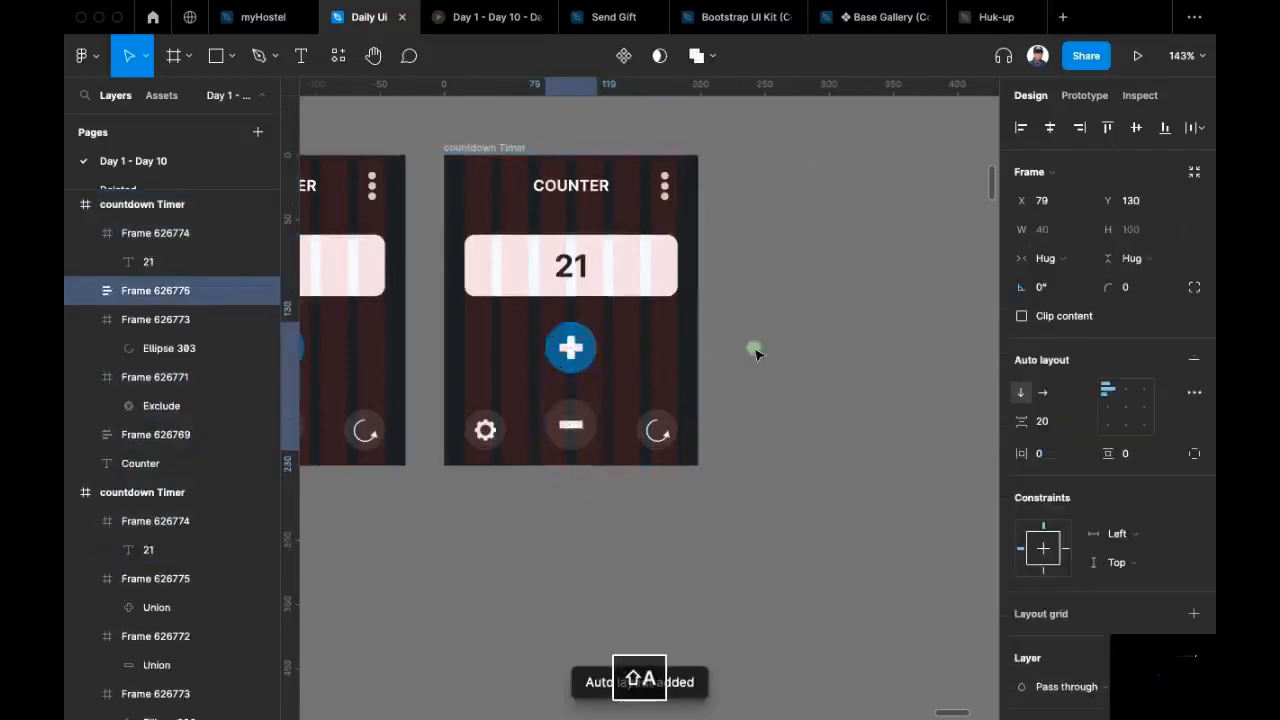
Step: Move the plus button below the minus button within their auto layout, and select the auto layout frame
{"action": "left_click", "coordinate": [576, 357]}
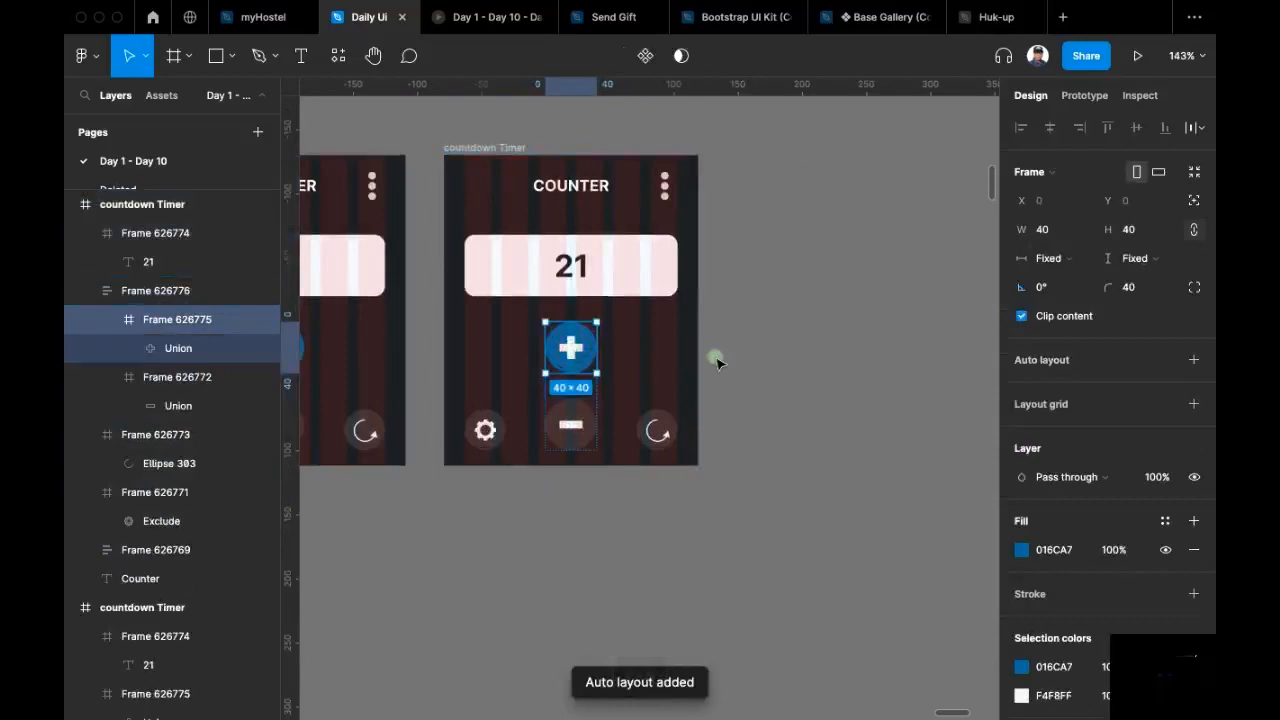
{"action": "key", "text": "Down"}
{"action": "left_click", "coordinate": [589, 385]}
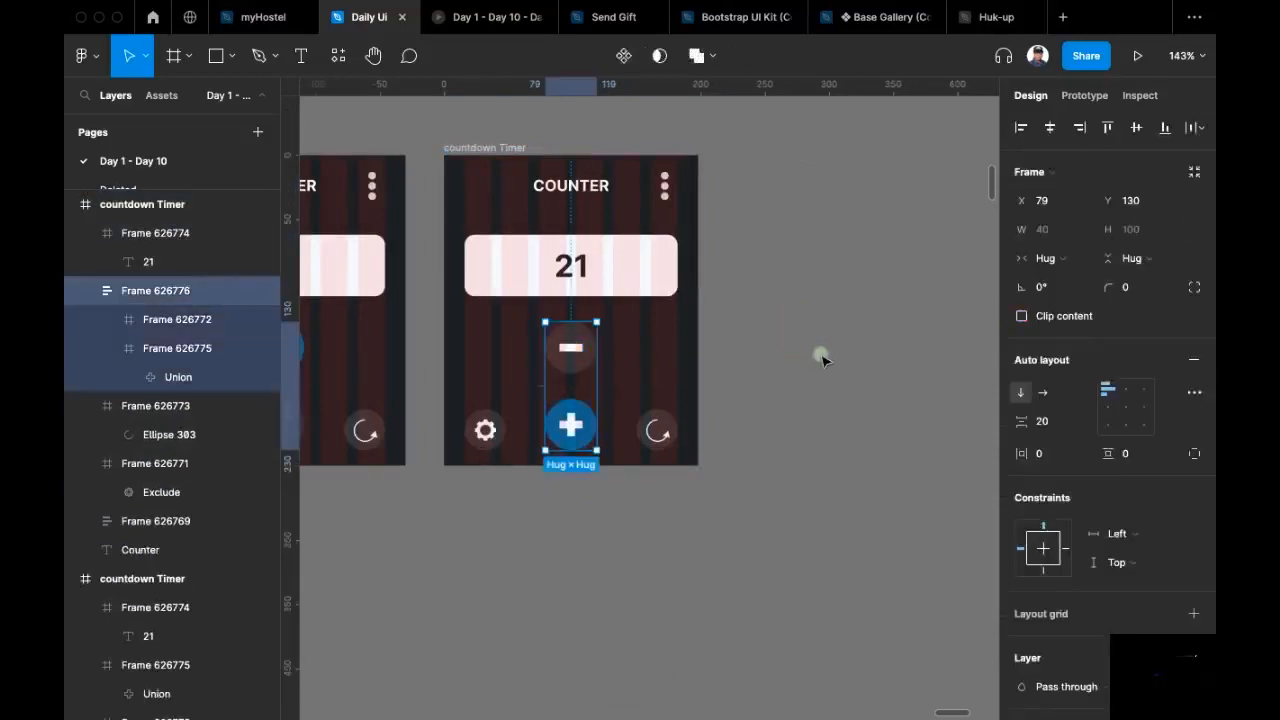
Step: Ungroup the stacked minus and plus buttons in the rightmost countdown Timer frame and delete the minus button
{"action": "key", "text": "shift+super+g"}
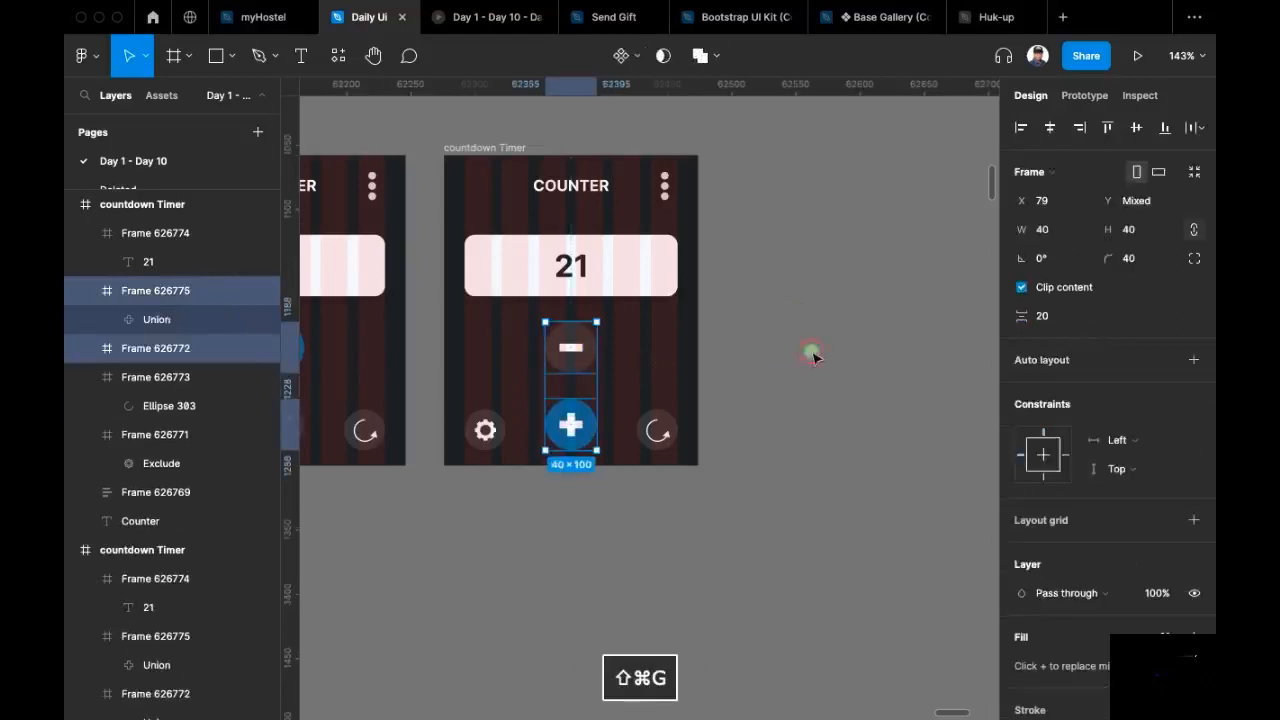
{"action": "left_click", "coordinate": [808, 351]}
{"action": "left_click", "coordinate": [578, 352]}
{"action": "key", "text": "BackSpace"}
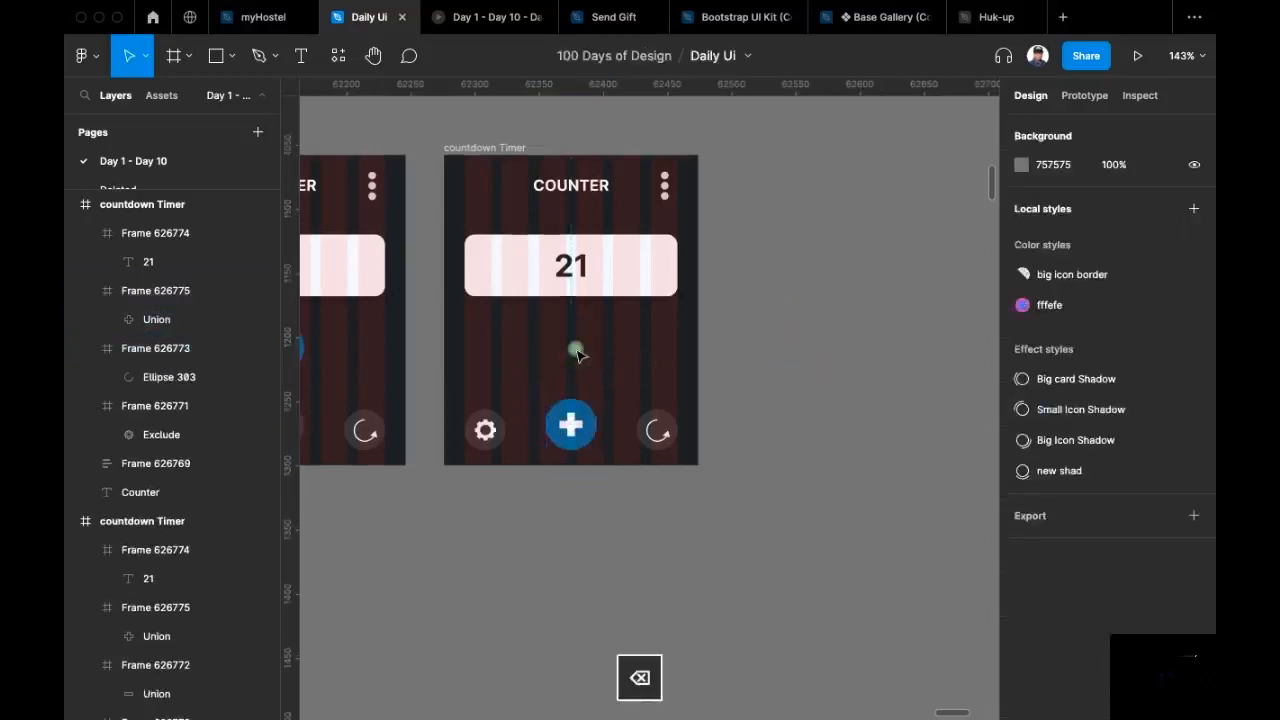
Step: Copy the minus bar from the neighbouring timer to the empty canvas below the rightmost timer and set its rotation to 0°
{"action": "scroll", "coordinate": [575, 432], "scroll_direction": "left", "scroll_amount": 3}
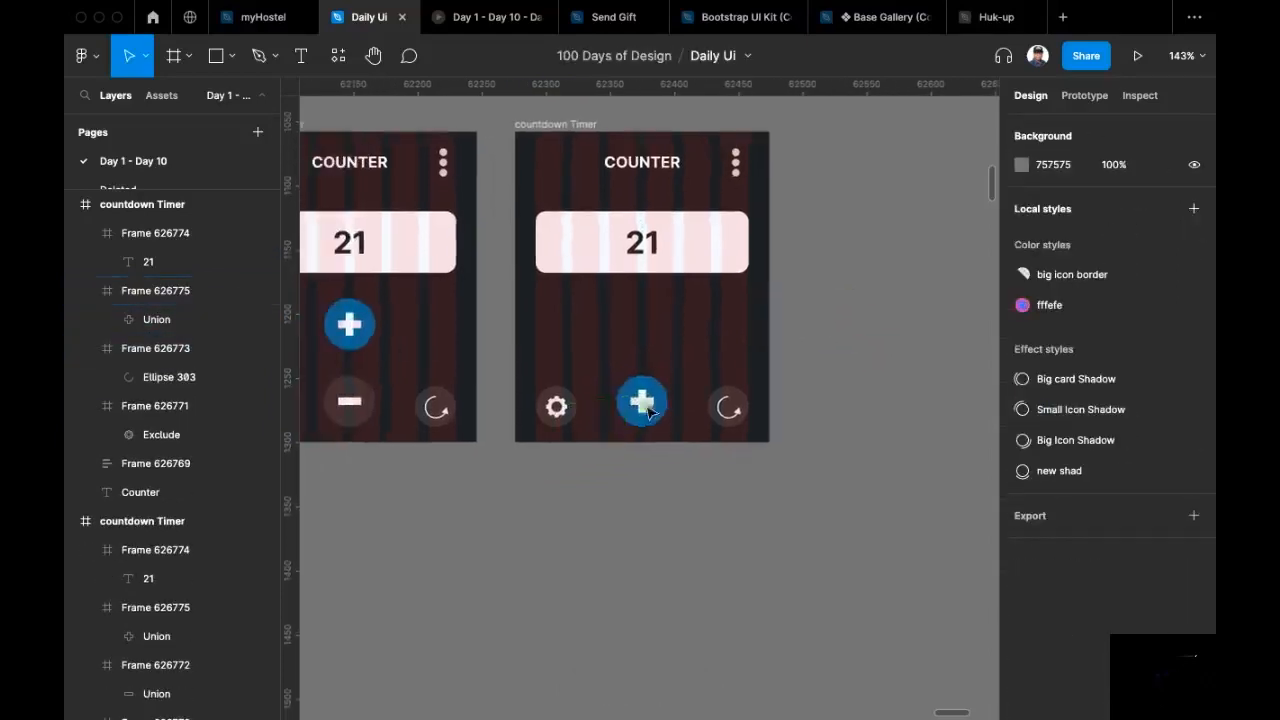
{"action": "left_click", "coordinate": [348, 410], "text": "super"}
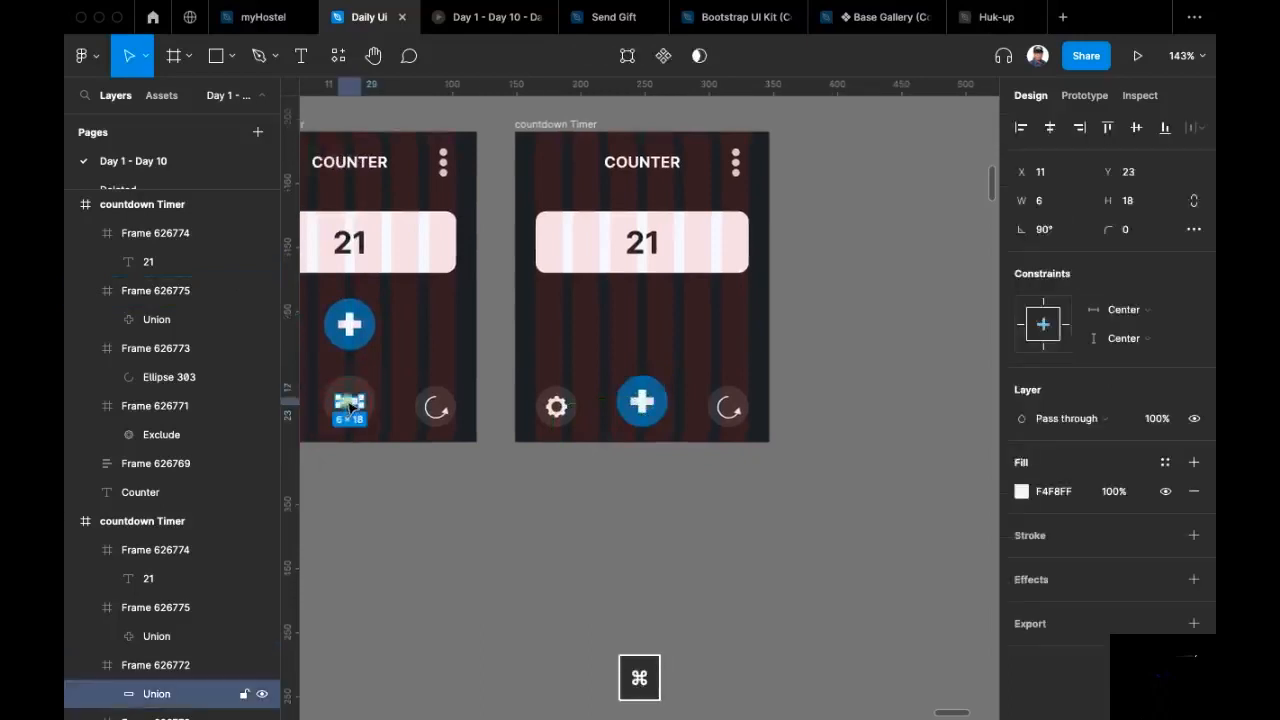
{"action": "left_click_drag", "start_coordinate": [348, 408], "coordinate": [642, 500]}
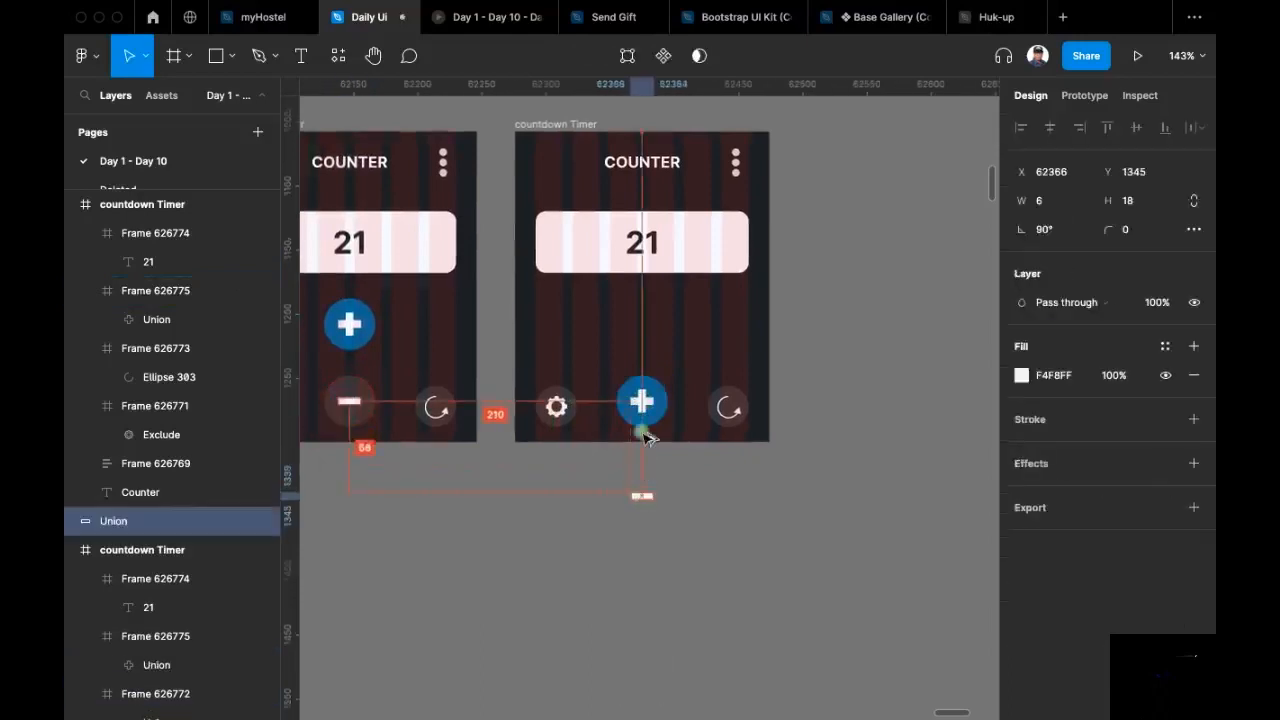
{"action": "scroll", "coordinate": [640, 457], "scroll_direction": "up", "scroll_amount": 6}
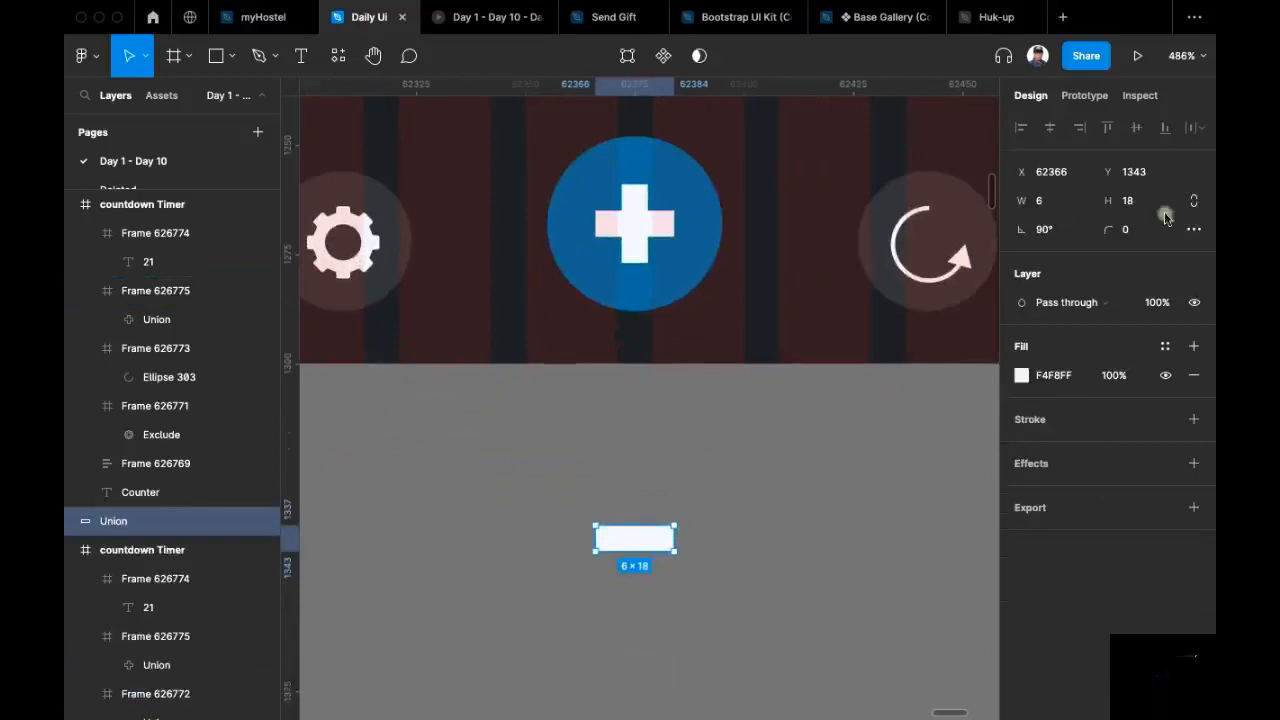
{"action": "left_click", "coordinate": [1075, 230]}
{"action": "type", "text": "0"}
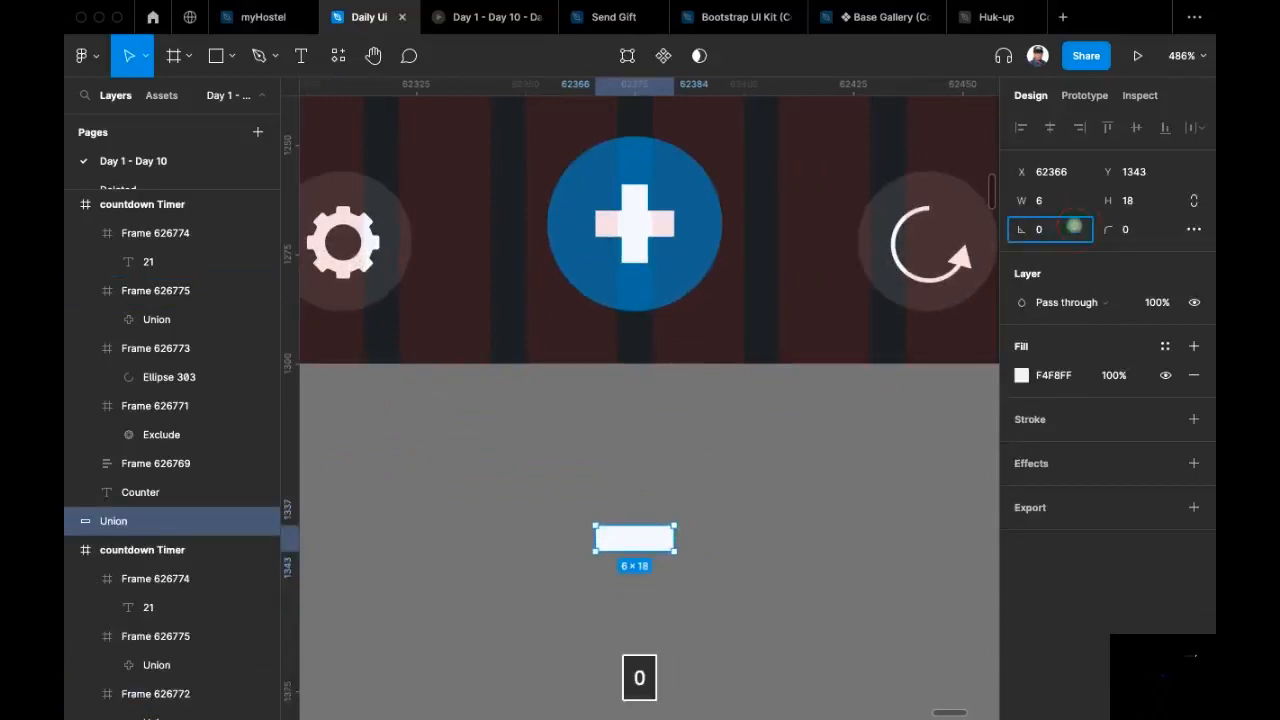
{"action": "key", "text": "Return"}
Step: Duplicate the upright bar beside the original with a gap of 3 and widen the copy to 15
{"action": "scroll", "coordinate": [677, 509], "scroll_direction": "down", "scroll_amount": 2}
{"action": "scroll", "coordinate": [677, 509], "scroll_direction": "right", "scroll_amount": 2}
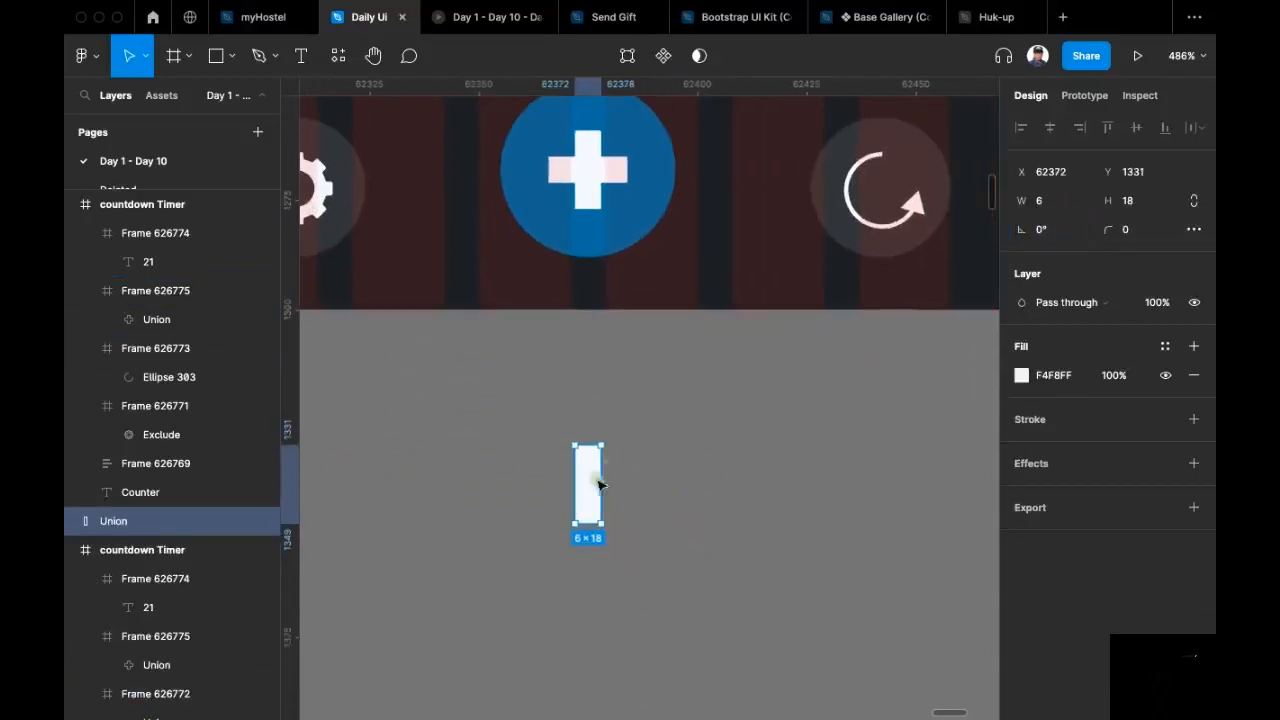
{"action": "left_click_drag", "start_coordinate": [590, 490], "coordinate": [679, 487]}
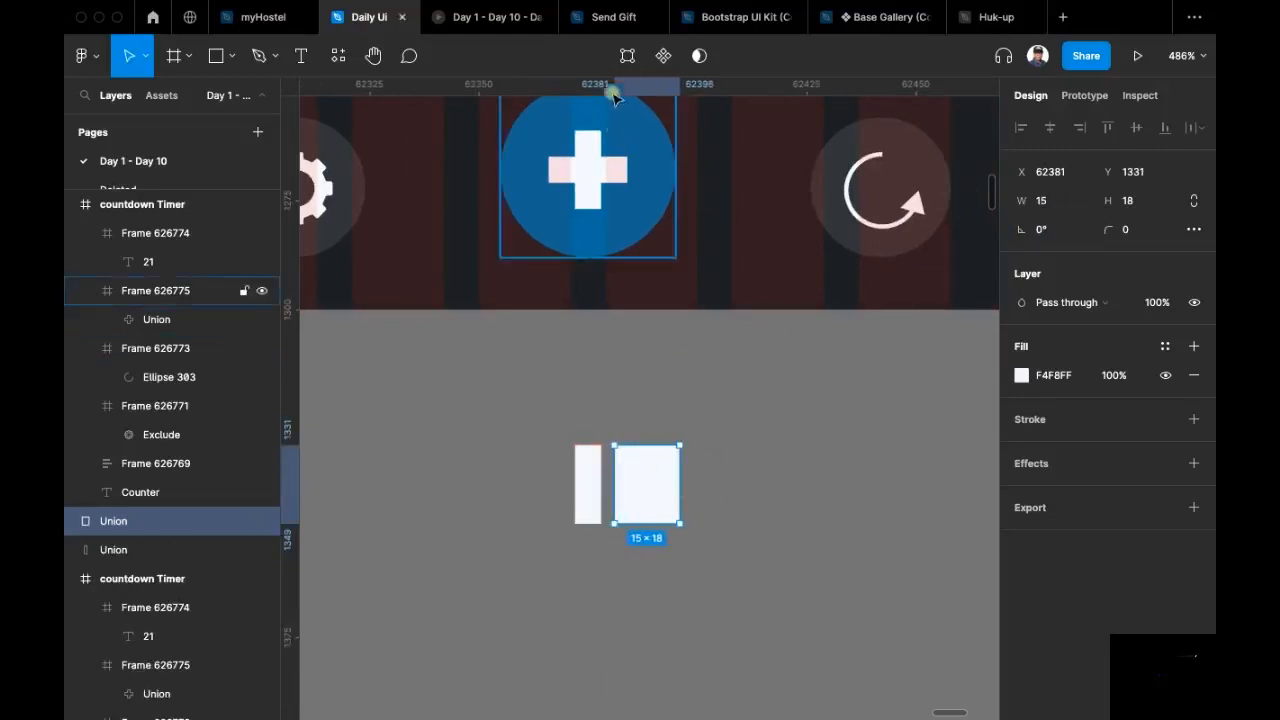
Step: Reshape the wide rectangle into a play triangle by adding a midpoint on its outer edge and removing the two outer corner points
{"action": "left_click", "coordinate": [627, 55]}
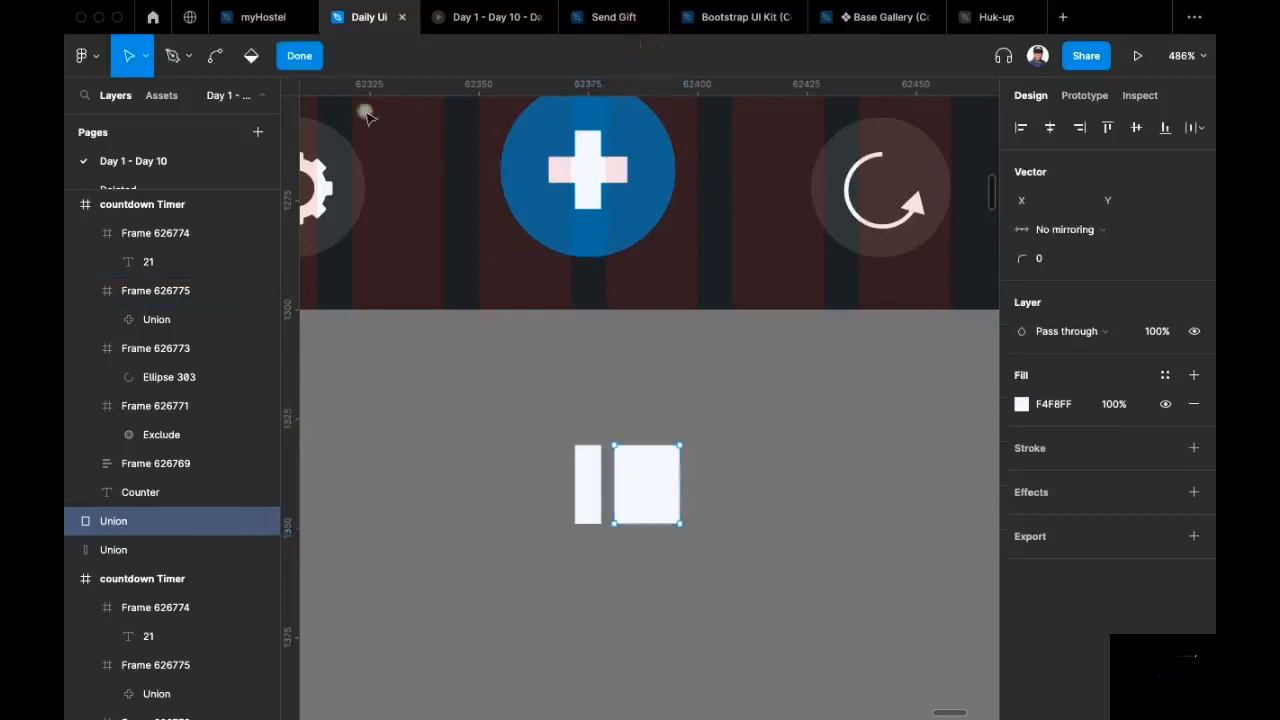
{"action": "left_click", "coordinate": [680, 484]}
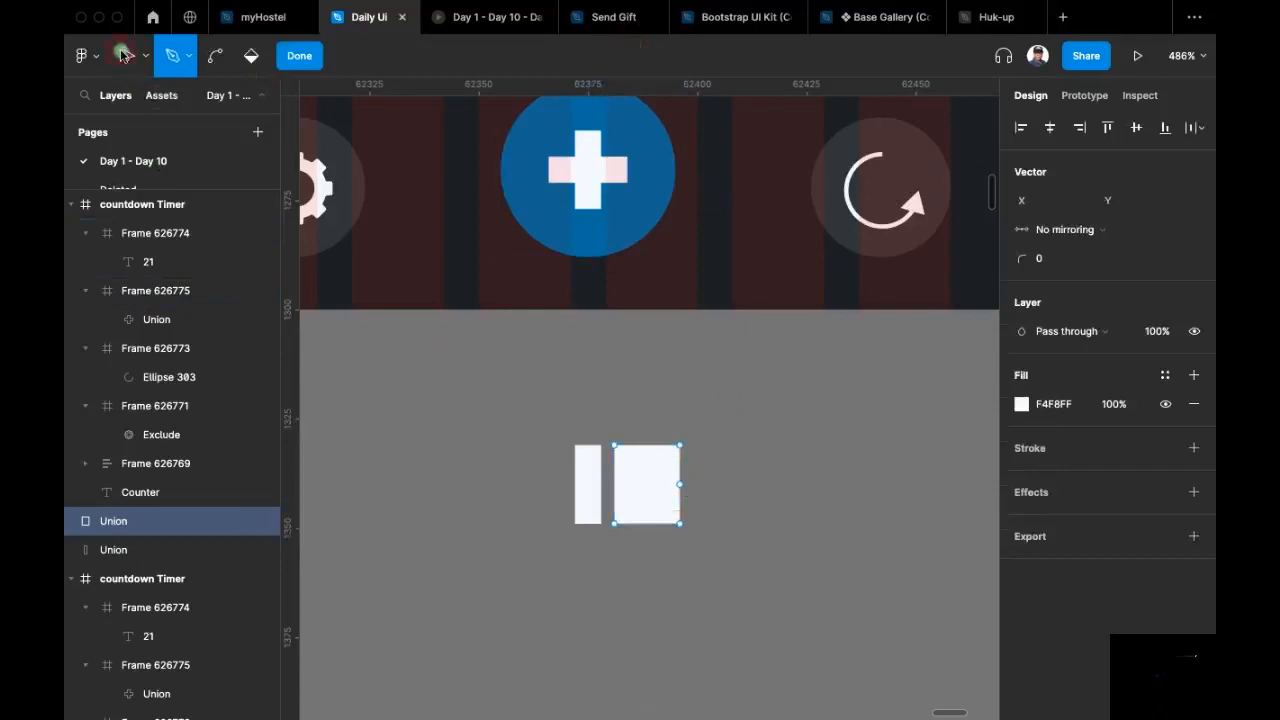
{"action": "key", "text": "v"}
{"action": "left_click", "coordinate": [680, 445]}
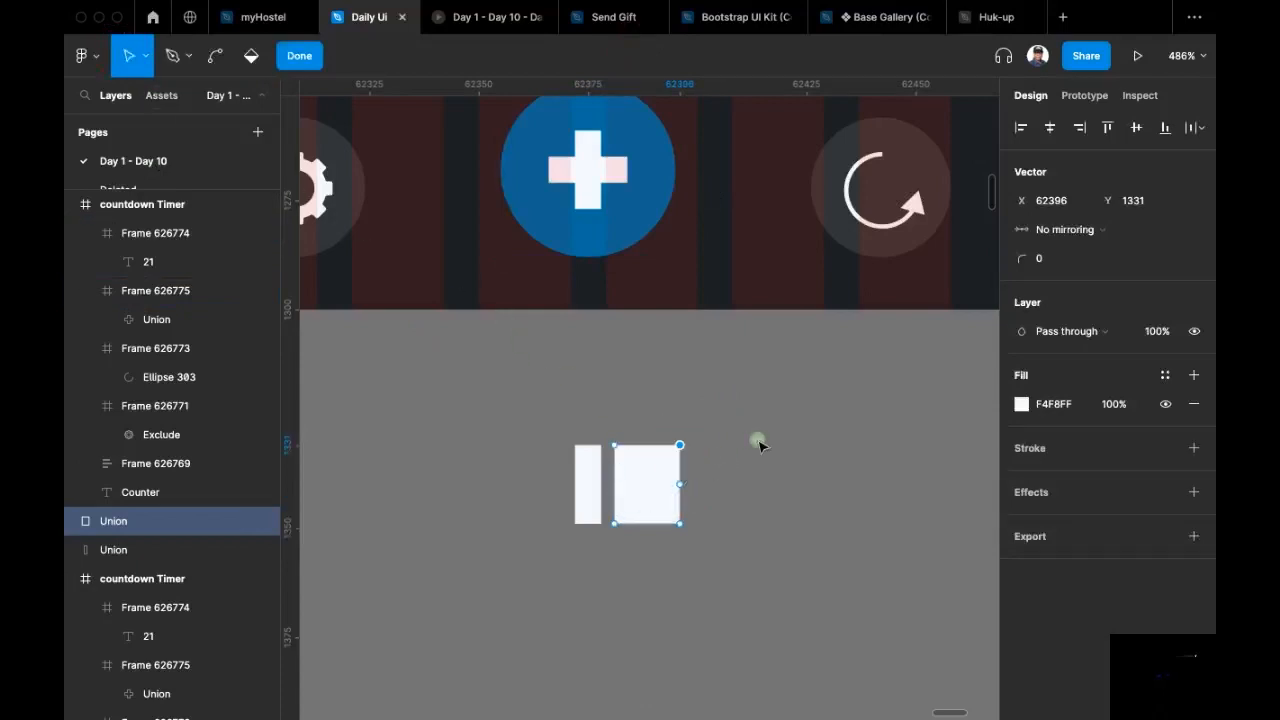
{"action": "key", "text": "shift+BackSpace"}
{"action": "left_click", "coordinate": [682, 523]}
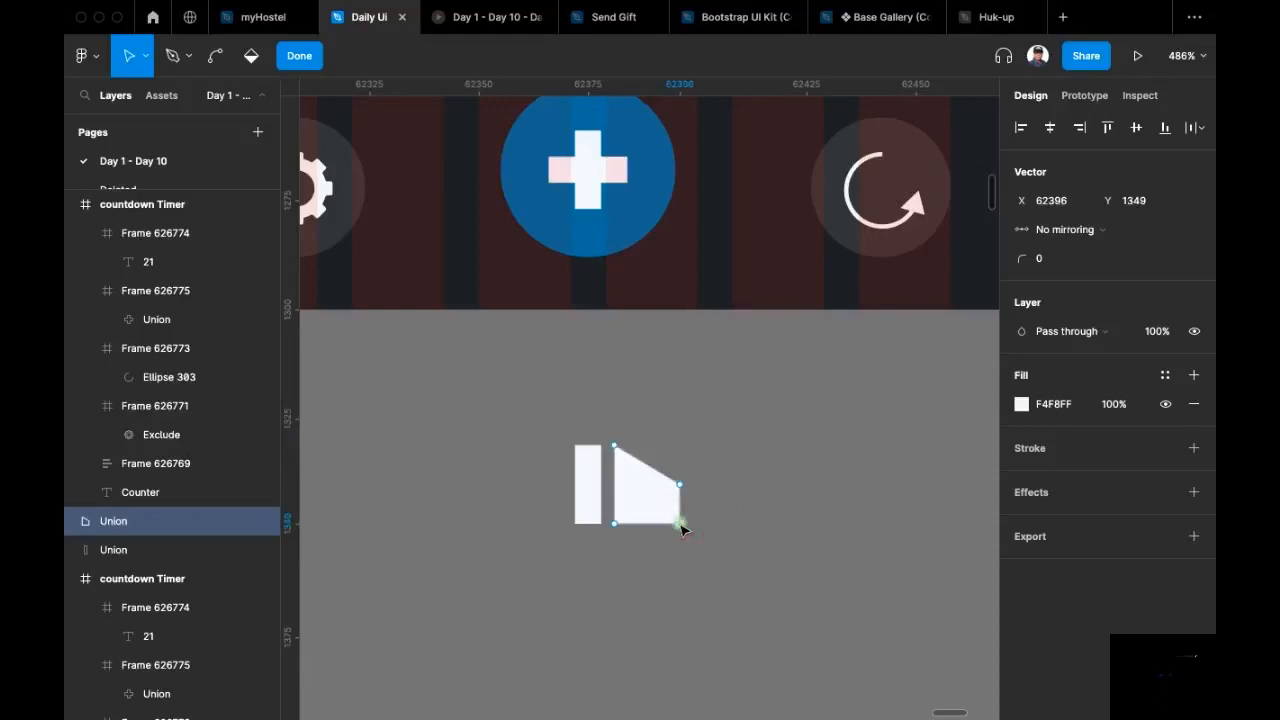
{"action": "key", "text": "shift+BackSpace"}
{"action": "key", "text": "Escape"}
{"action": "key", "text": "Escape"}
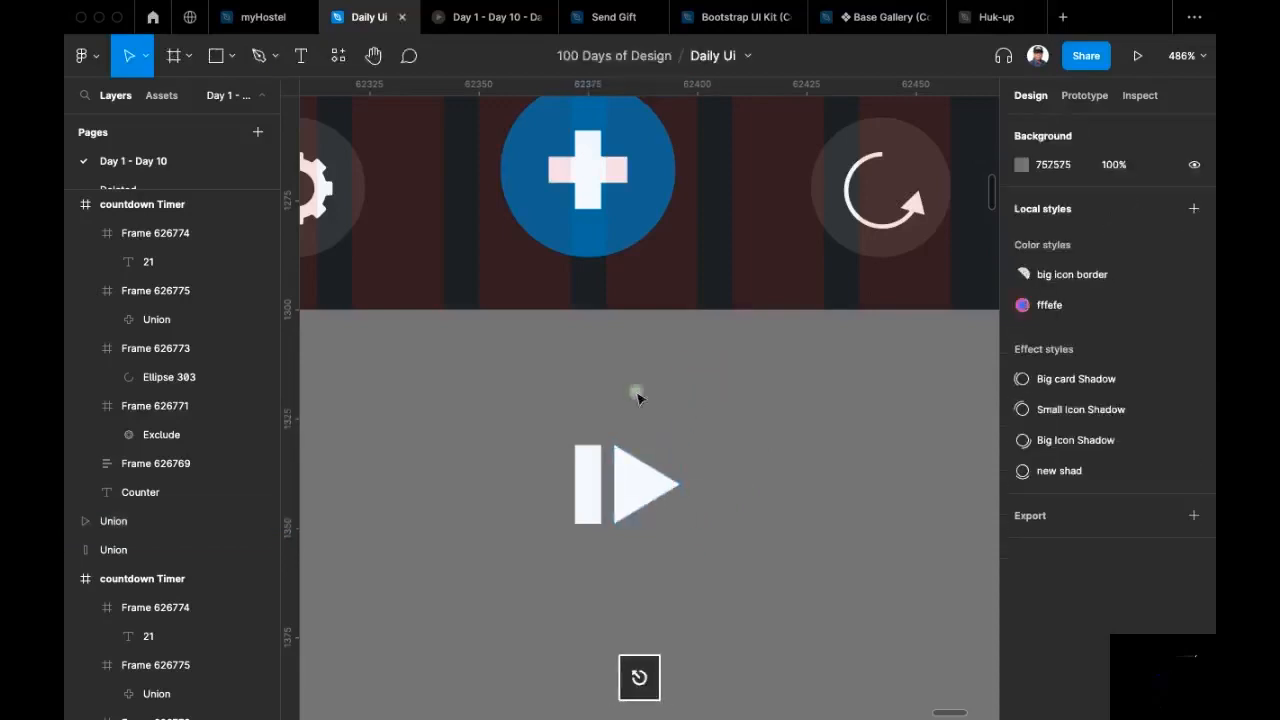
Step: Round the corners of the bar and triangle to radius 1, then unite and flatten them into one shape
{"action": "left_click_drag", "start_coordinate": [520, 410], "coordinate": [808, 610]}
{"action": "left_click", "coordinate": [1145, 236]}
{"action": "key", "text": "Up"}
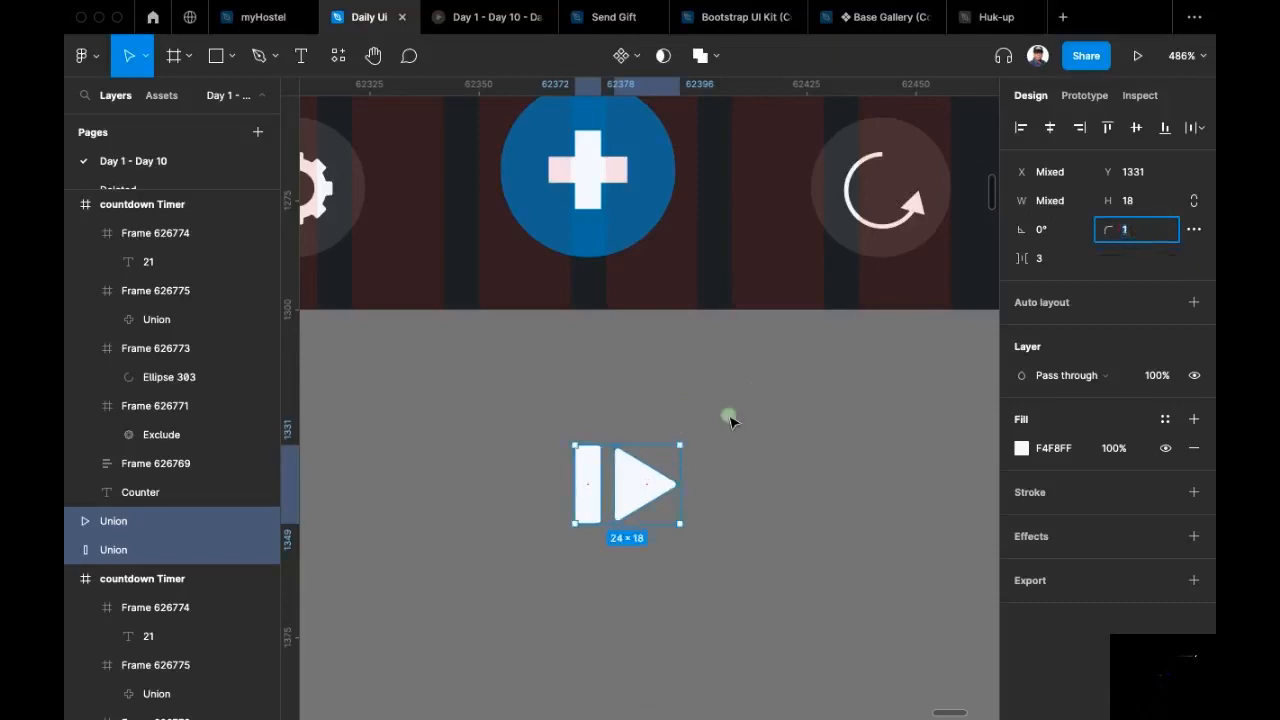
{"action": "left_click", "coordinate": [700, 57]}
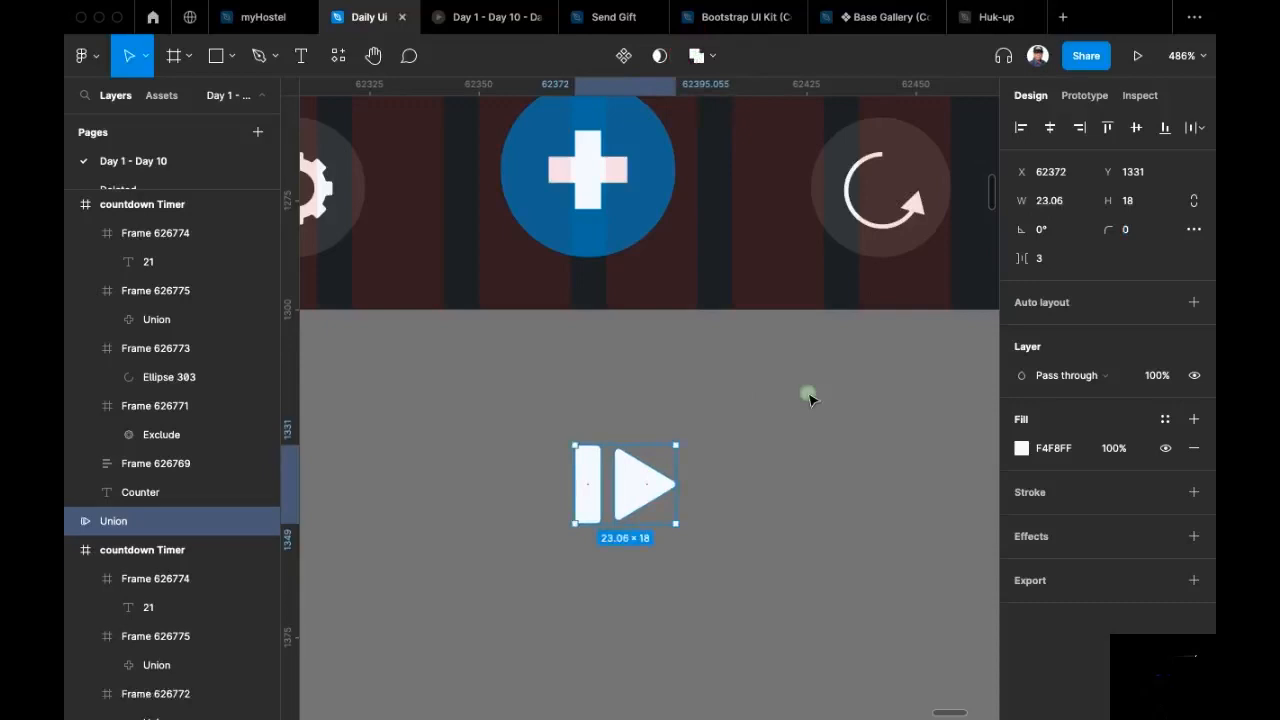
{"action": "key", "text": "super+e"}
Step: Replace the plus icon inside the blue button with the flattened bar-and-triangle shape
{"action": "scroll", "coordinate": [790, 440], "scroll_direction": "down", "scroll_amount": 1}
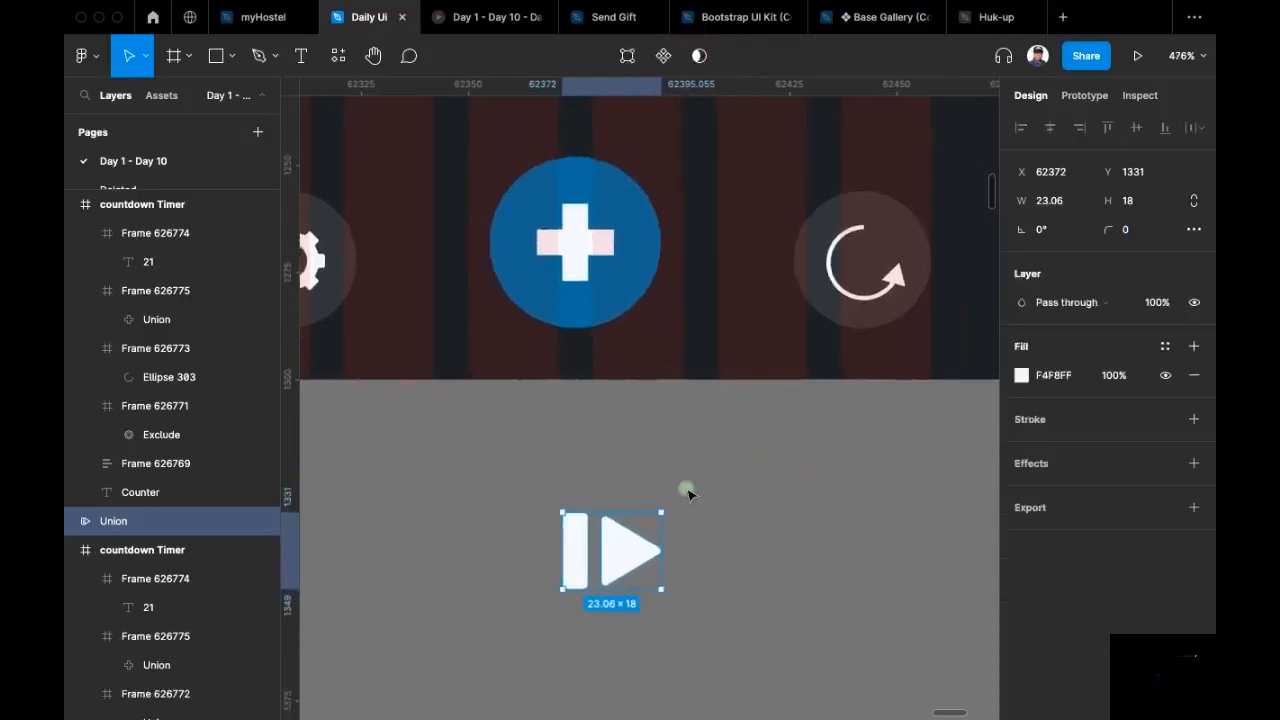
{"action": "key", "text": "super+x"}
{"action": "double_click", "coordinate": [590, 255]}
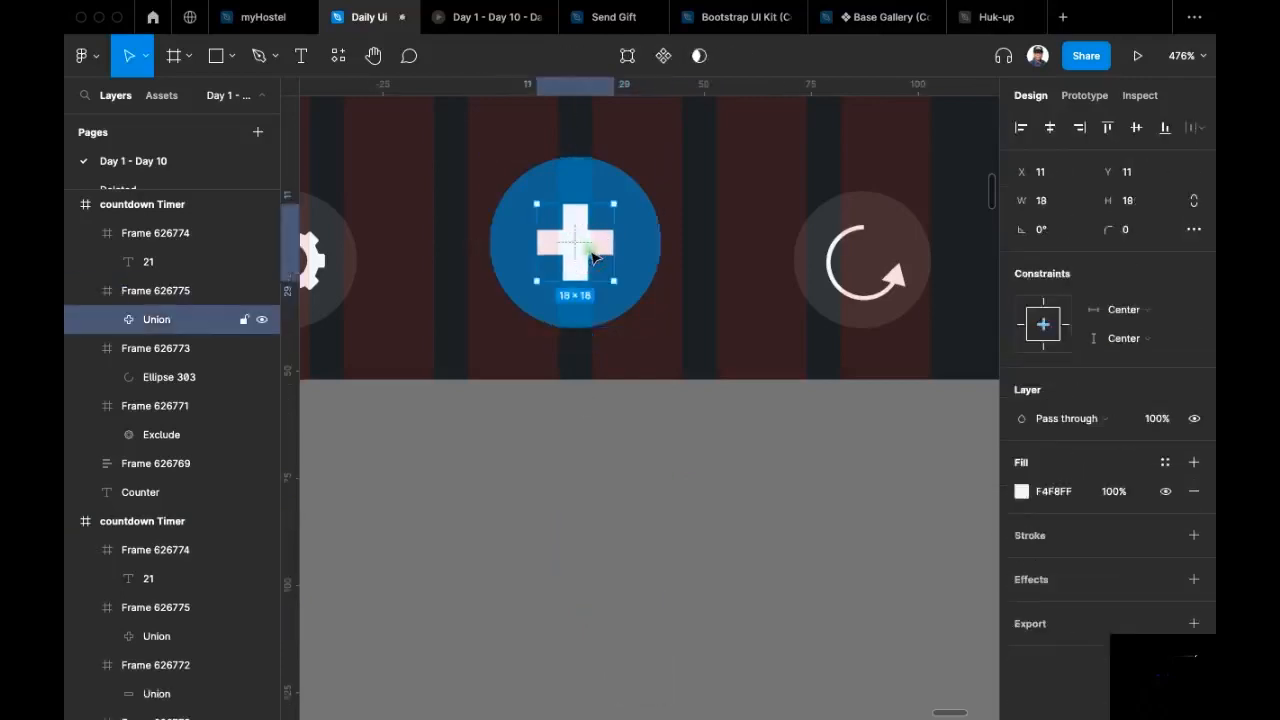
{"action": "key", "text": "super+shift+r"}
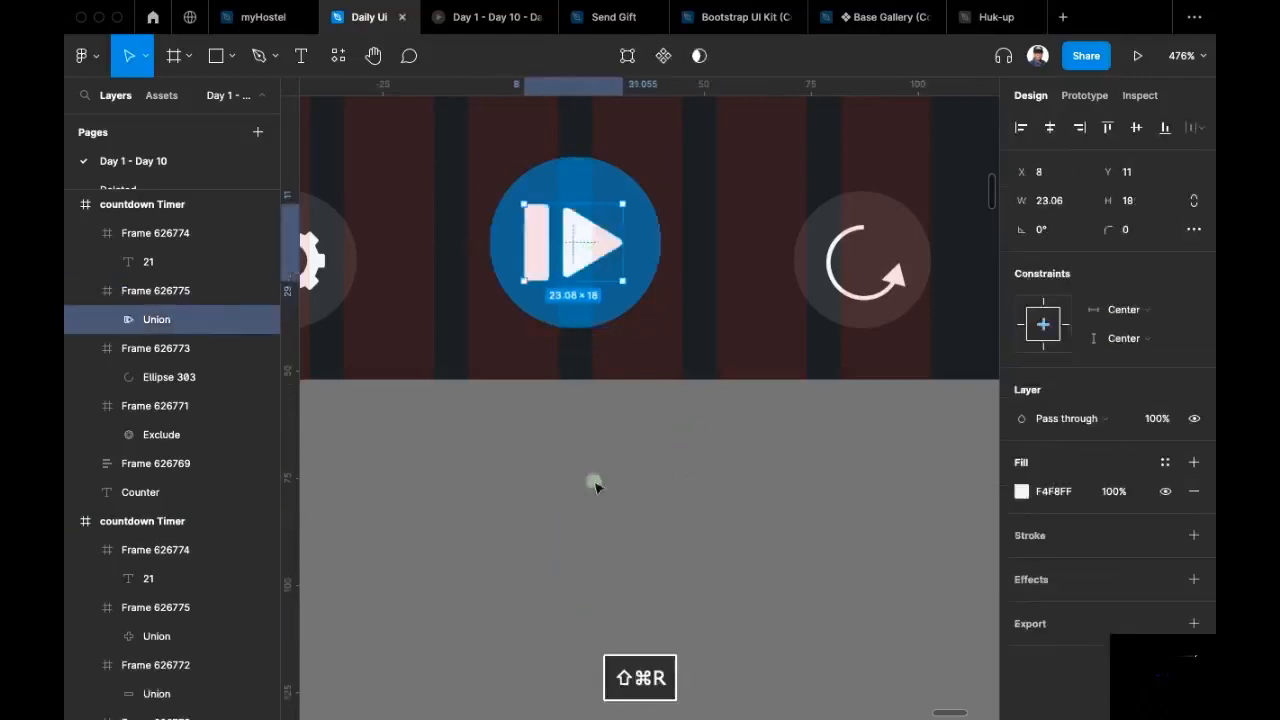
Step: Set the new icon's width to 20 and centre it horizontally within the blue button
{"action": "left_click", "coordinate": [1133, 127]}
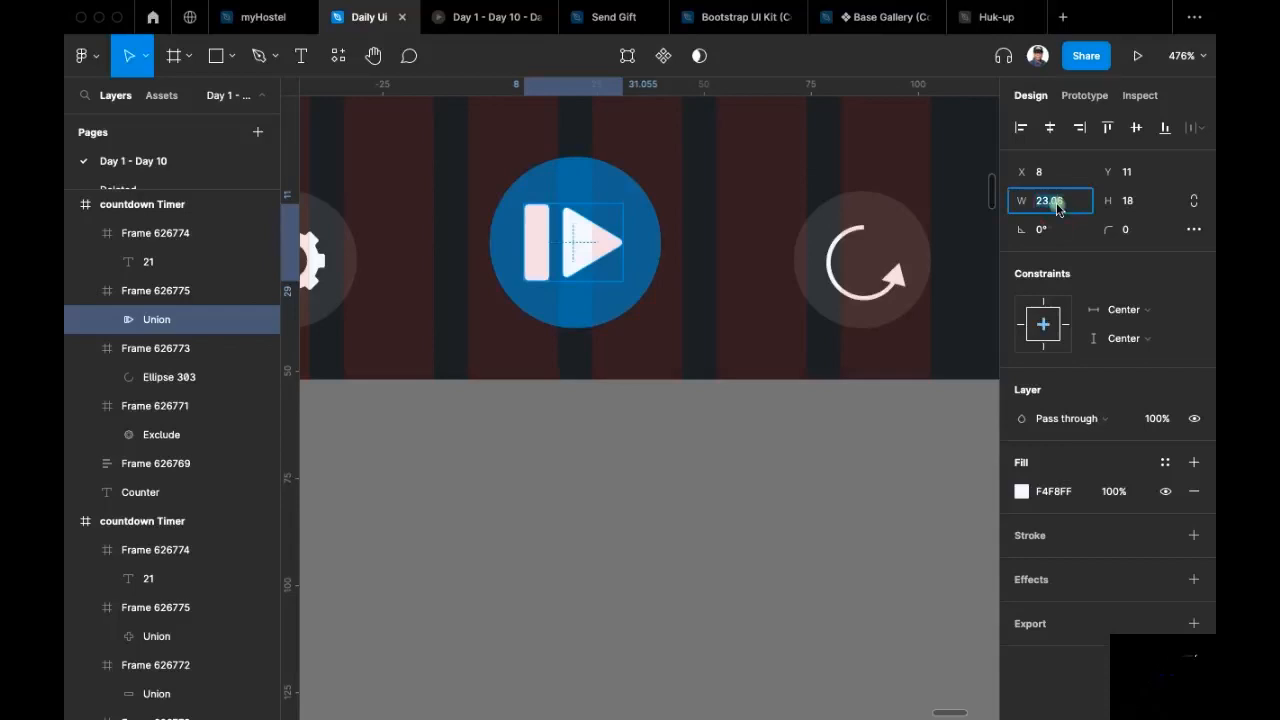
{"action": "type", "text": "20"}
{"action": "key", "text": "Return"}
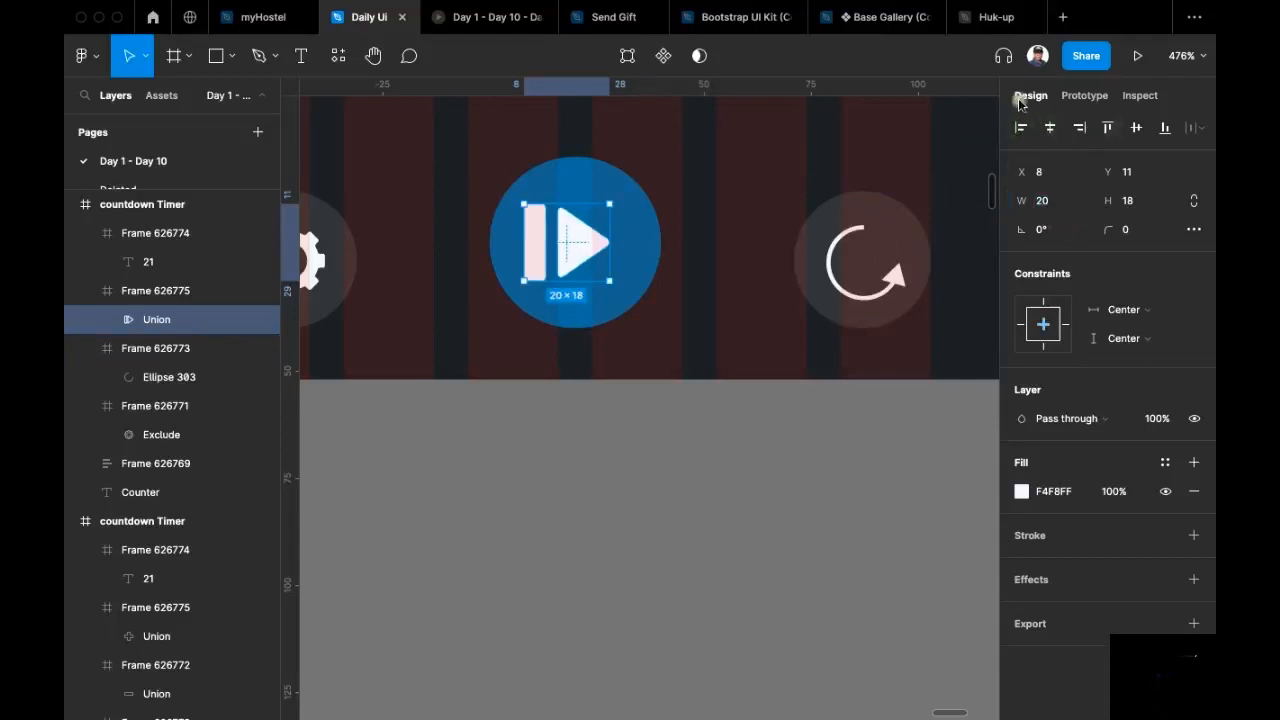
{"action": "left_click", "coordinate": [1051, 128]}
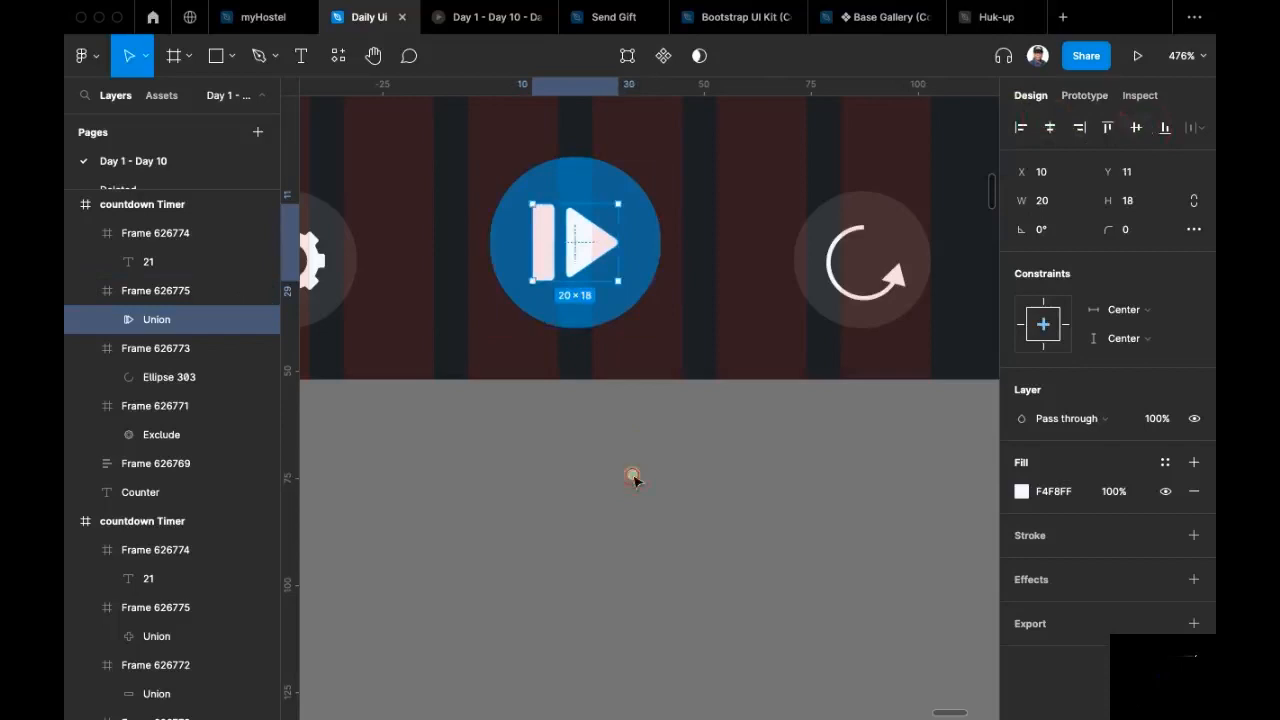
{"action": "left_click", "coordinate": [626, 531]}
Step: Examine the rightmost timer's button row and check the size of the gear icon inside the settings button
{"action": "scroll", "coordinate": [660, 450], "scroll_direction": "down", "scroll_amount": 5}
{"action": "scroll", "coordinate": [660, 450], "scroll_direction": "down", "scroll_amount": 1}
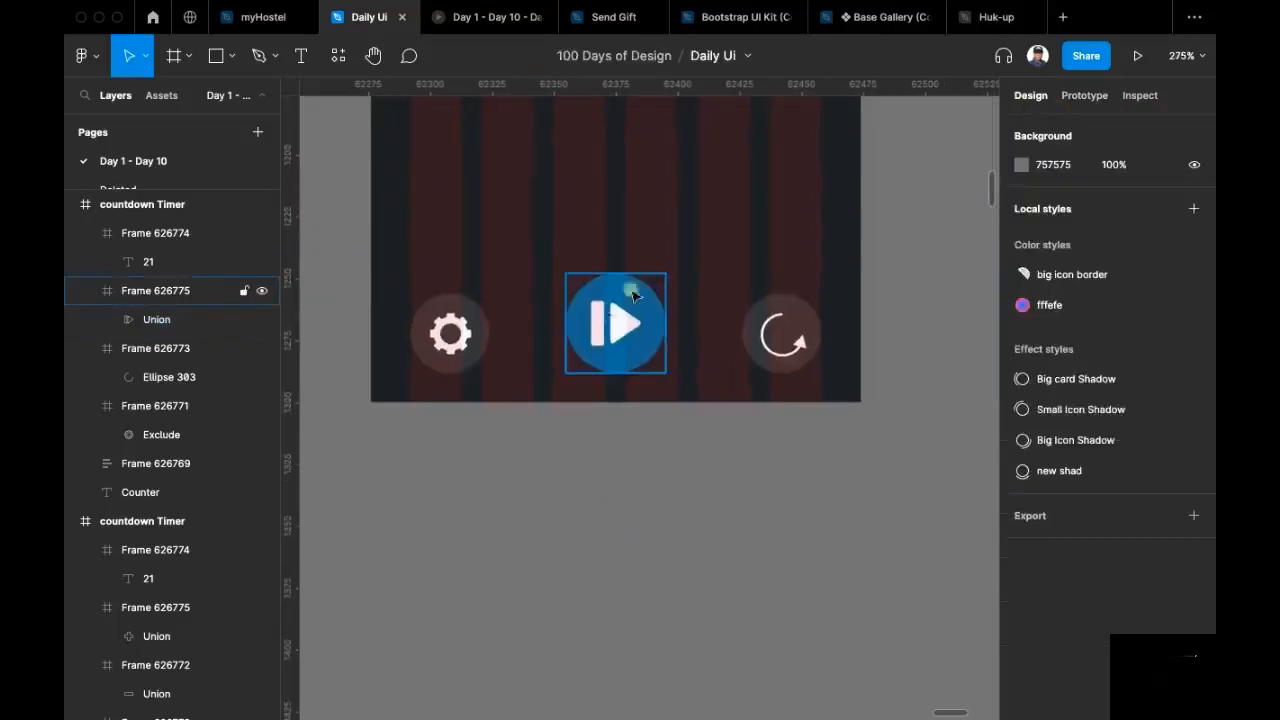
{"action": "scroll", "coordinate": [635, 318], "scroll_direction": "up", "scroll_amount": 2}
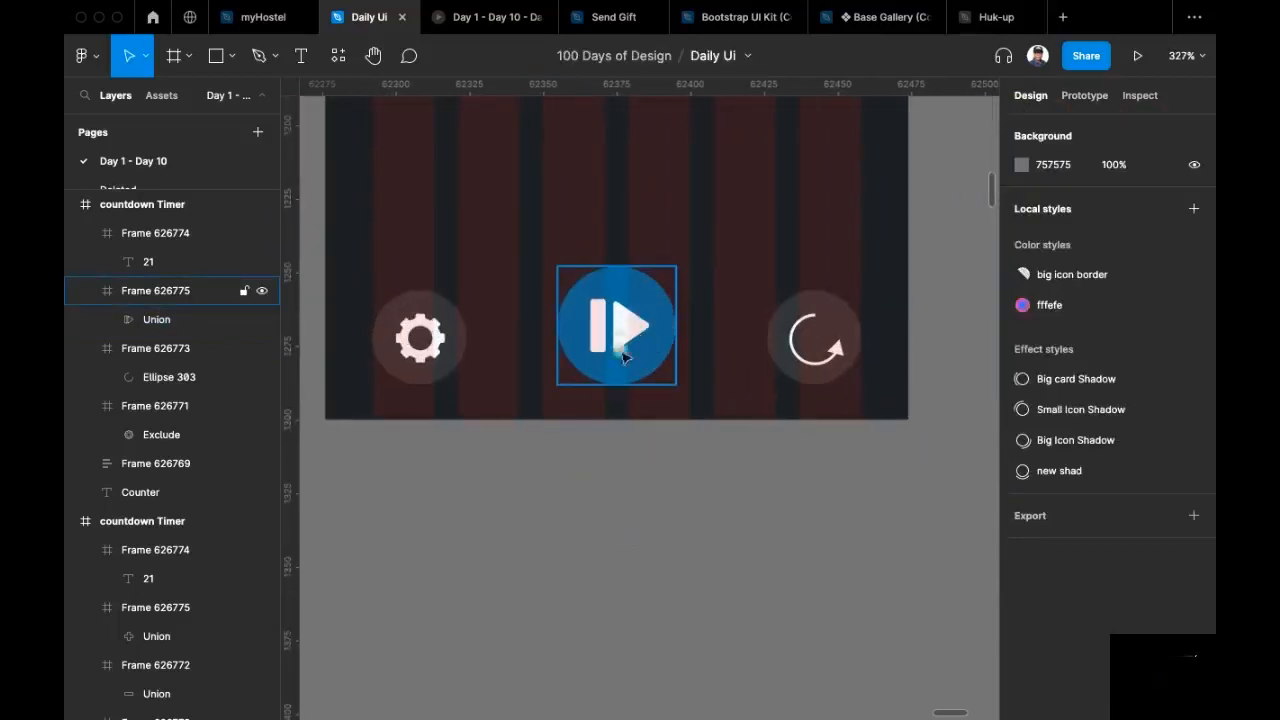
{"action": "scroll", "coordinate": [619, 295], "scroll_direction": "up", "scroll_amount": 3}
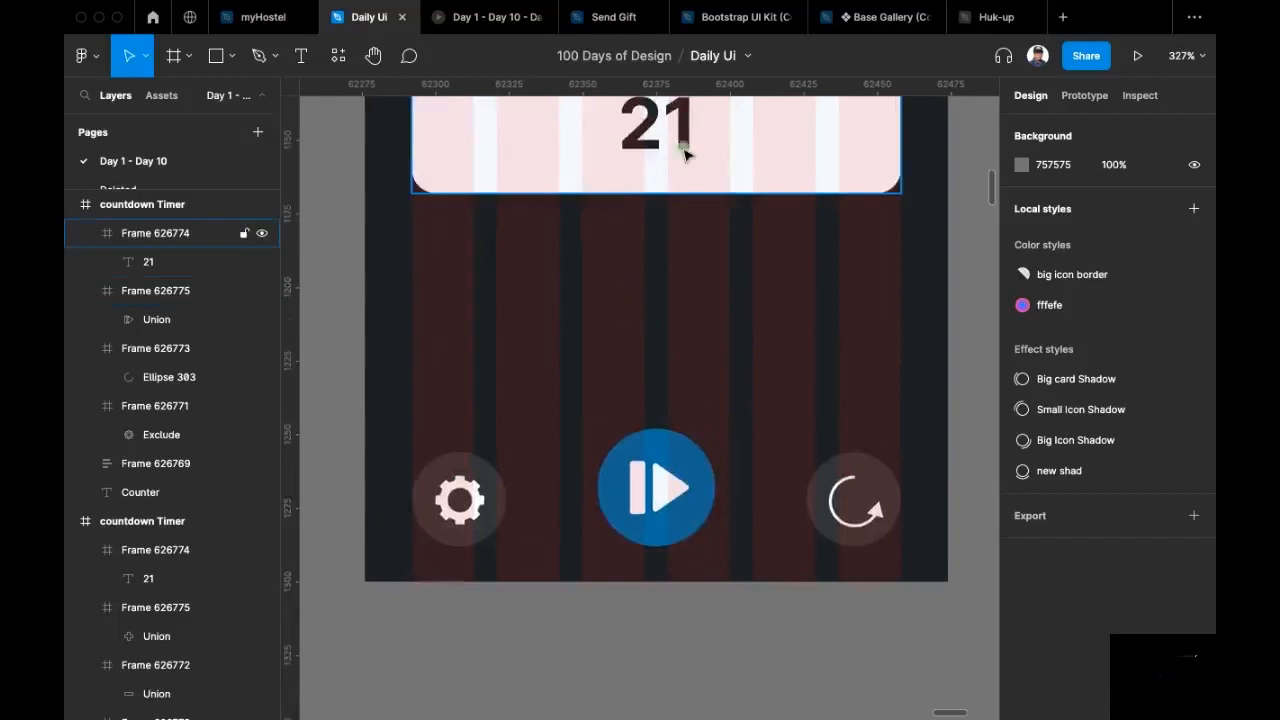
{"action": "scroll", "coordinate": [685, 152], "scroll_direction": "down", "scroll_amount": 3}
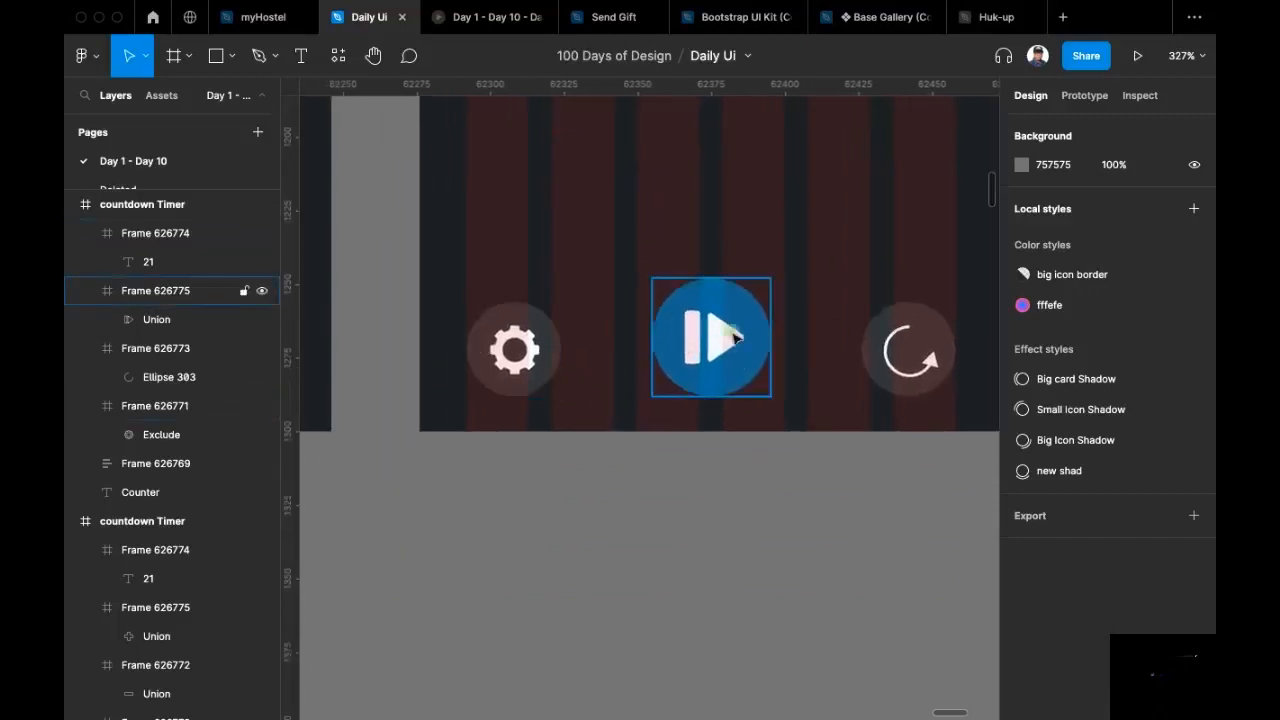
{"action": "left_click", "coordinate": [527, 355]}
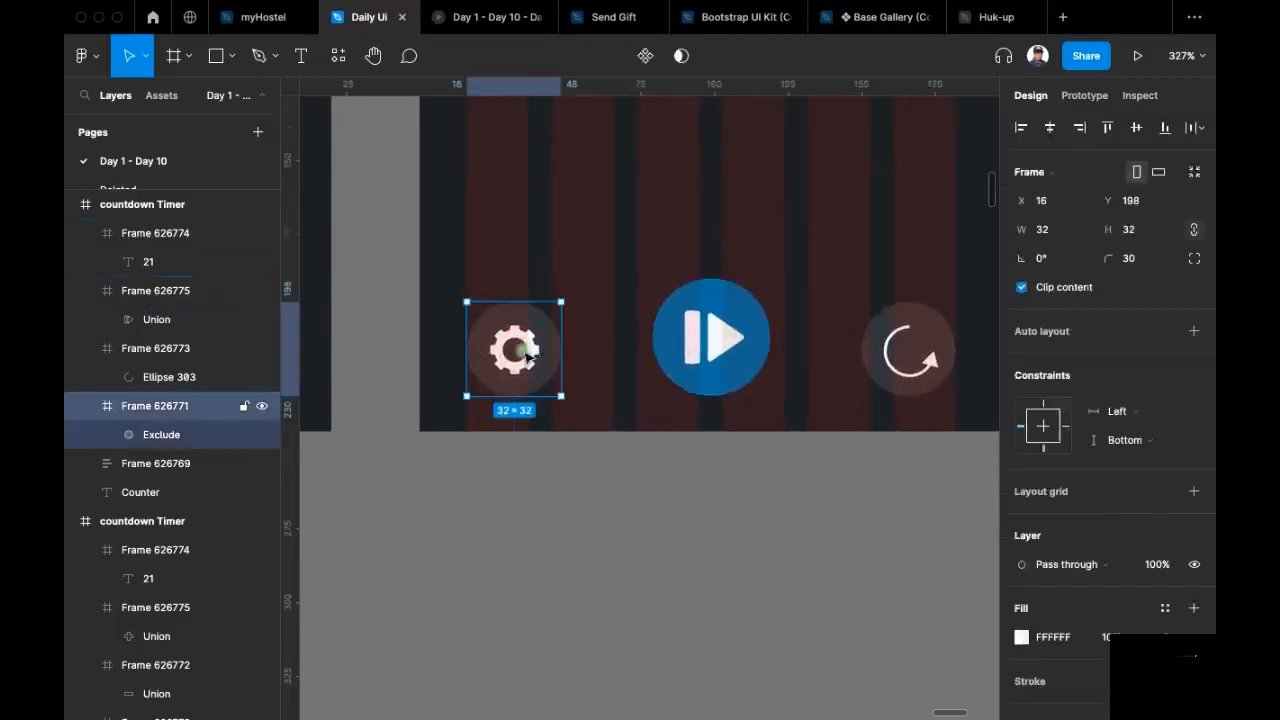
{"action": "left_click", "coordinate": [545, 350]}
{"action": "scroll", "coordinate": [671, 346], "scroll_direction": "left", "scroll_amount": 3}
{"action": "scroll", "coordinate": [671, 346], "scroll_direction": "down", "scroll_amount": 2}
{"action": "scroll", "coordinate": [671, 346], "scroll_direction": "right", "scroll_amount": 3}
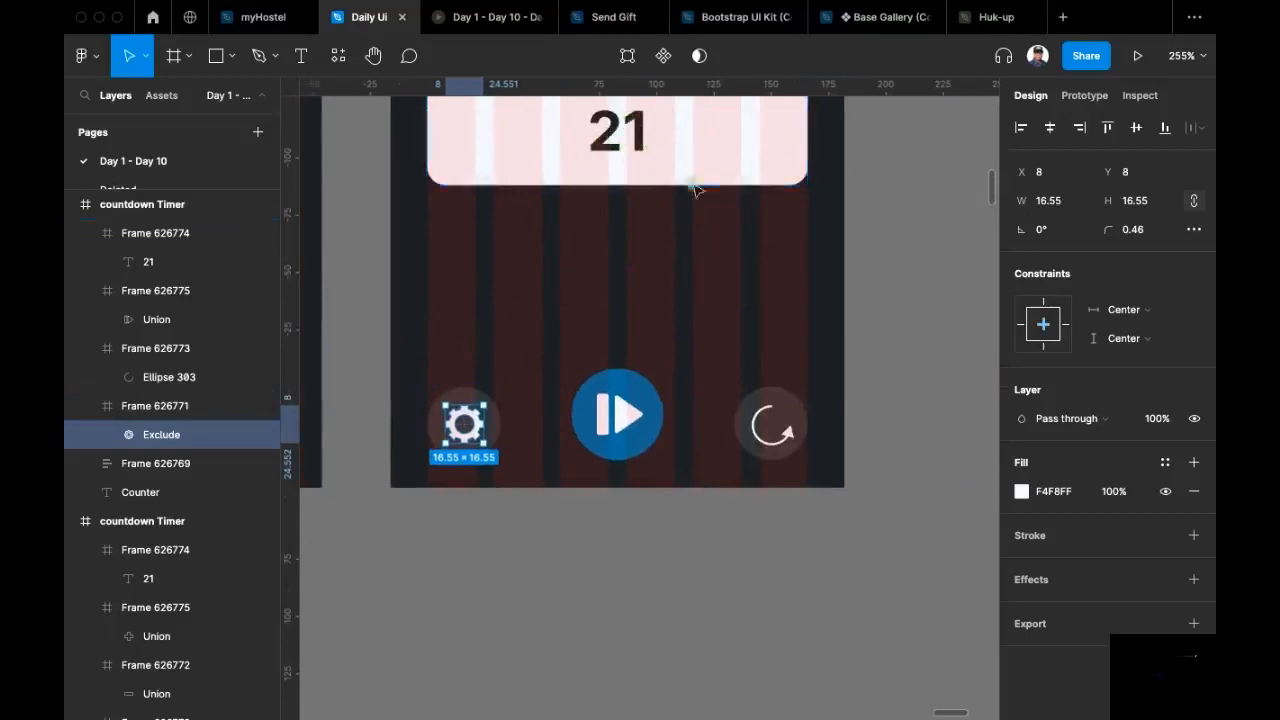
{"action": "scroll", "coordinate": [663, 249], "scroll_direction": "up", "scroll_amount": 2}
{"action": "scroll", "coordinate": [663, 249], "scroll_direction": "left", "scroll_amount": 1}
{"action": "scroll", "coordinate": [643, 277], "scroll_direction": "down", "scroll_amount": 2}
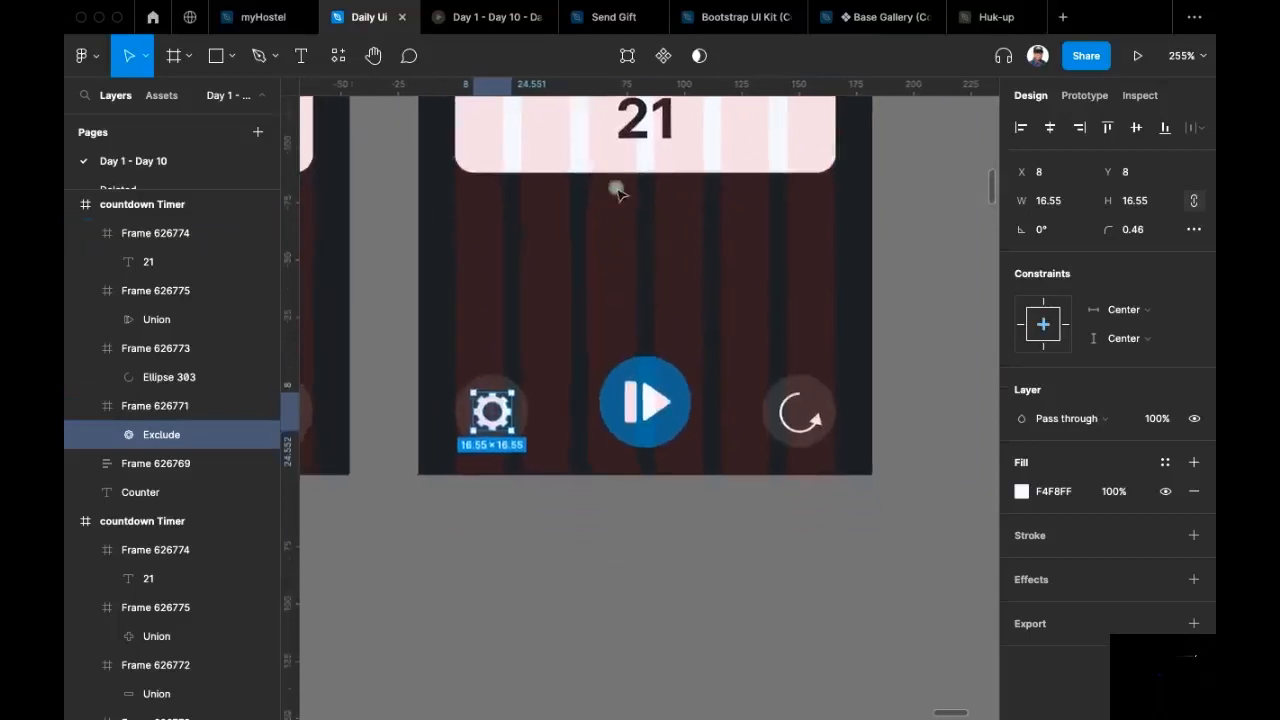
Step: Draw a square about 19 × 19 on the empty canvas below the rightmost timer
{"action": "left_click", "coordinate": [218, 56]}
{"action": "scroll", "coordinate": [511, 443], "scroll_direction": "down", "scroll_amount": 2}
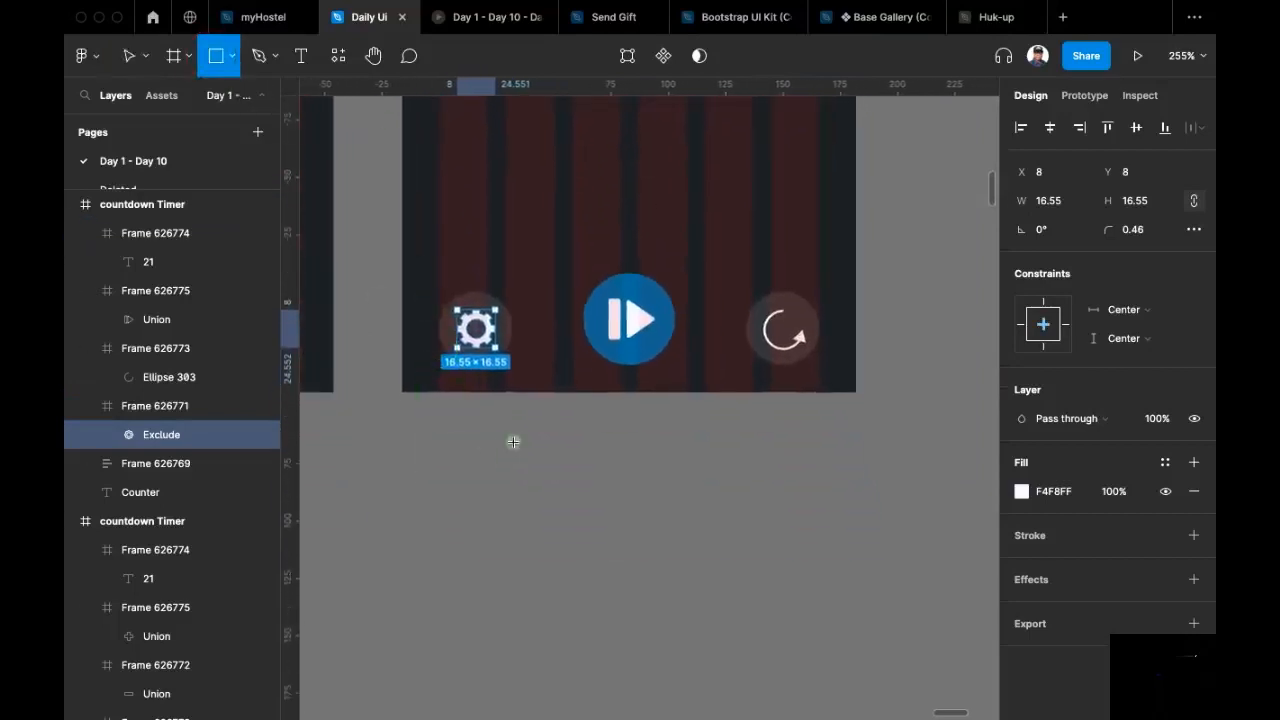
{"action": "left_click_drag", "start_coordinate": [512, 440], "coordinate": [556, 484]}
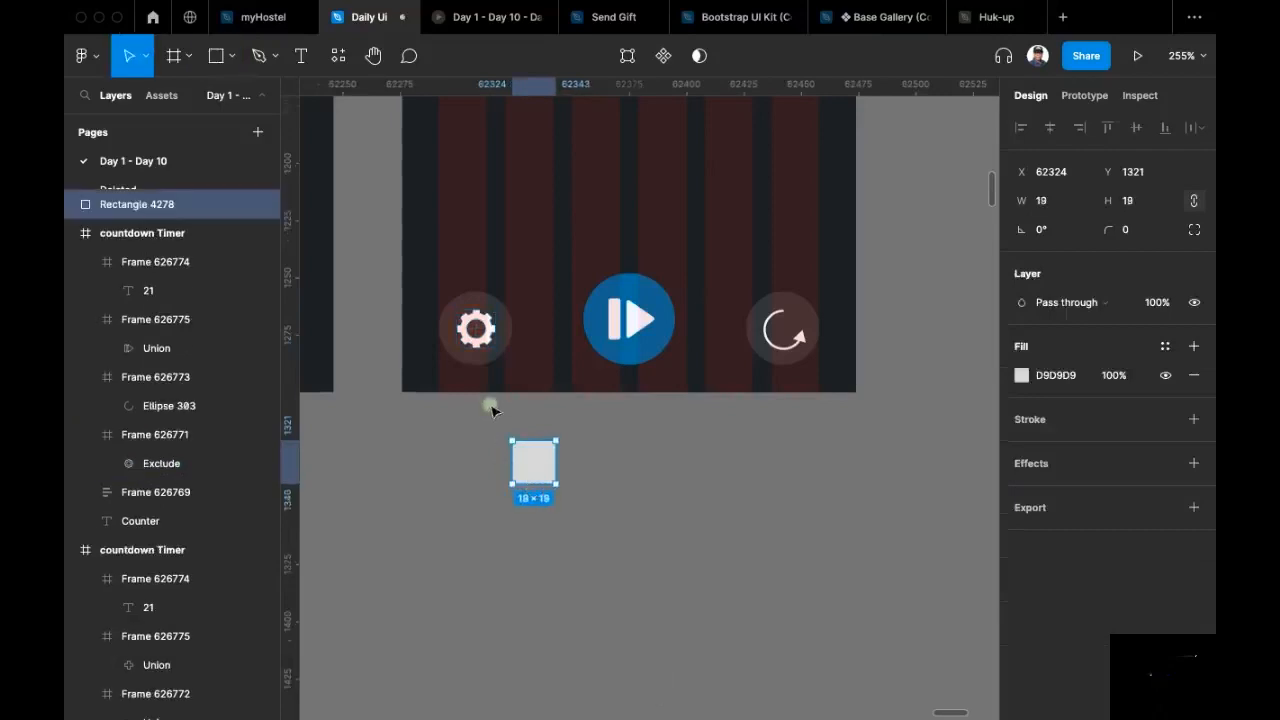
{"action": "scroll", "coordinate": [531, 462], "scroll_direction": "up", "scroll_amount": 1}
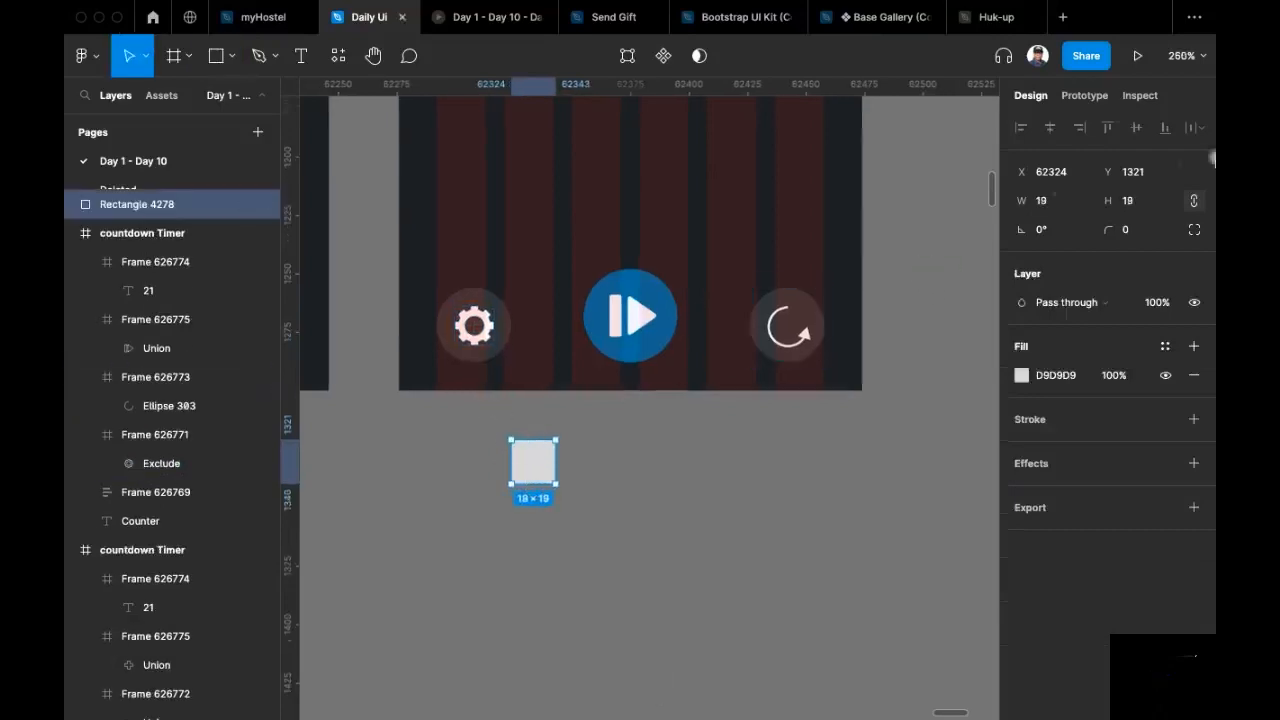
Step: Resize the new square to 14 × 14 and give it a corner radius of 2
{"action": "left_click", "coordinate": [1146, 202]}
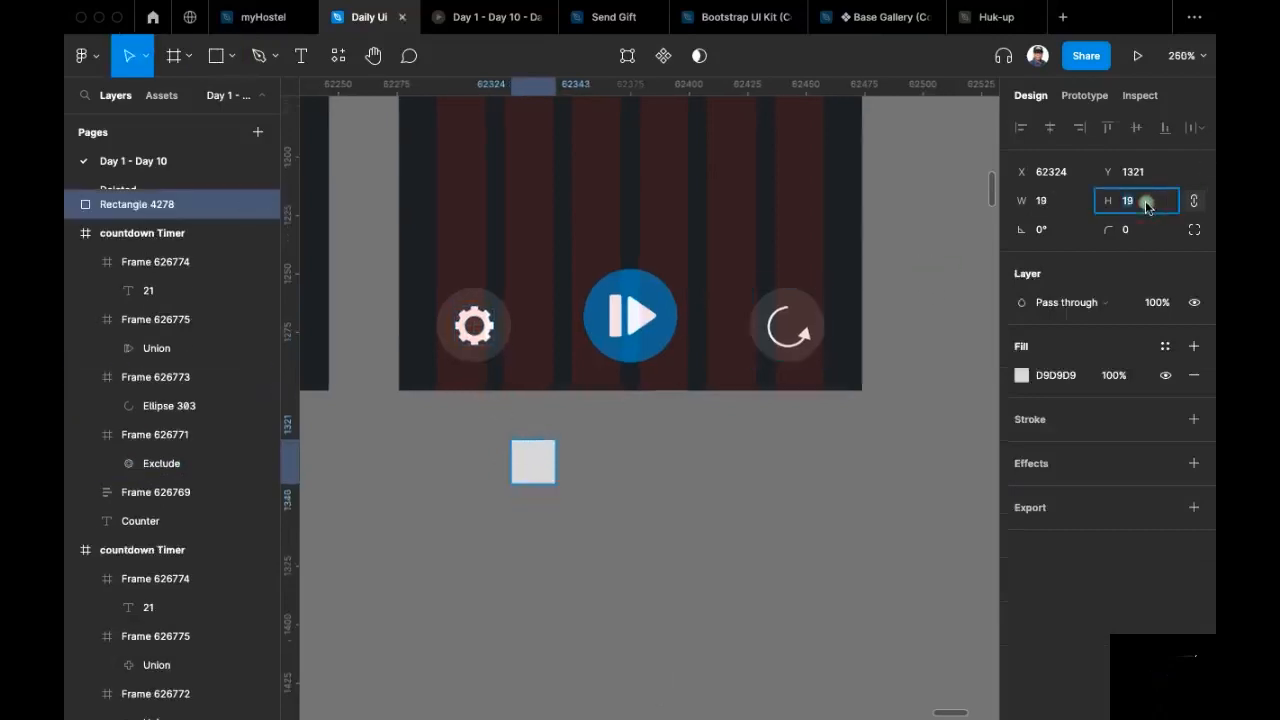
{"action": "type", "text": "14"}
{"action": "key", "text": "Return"}
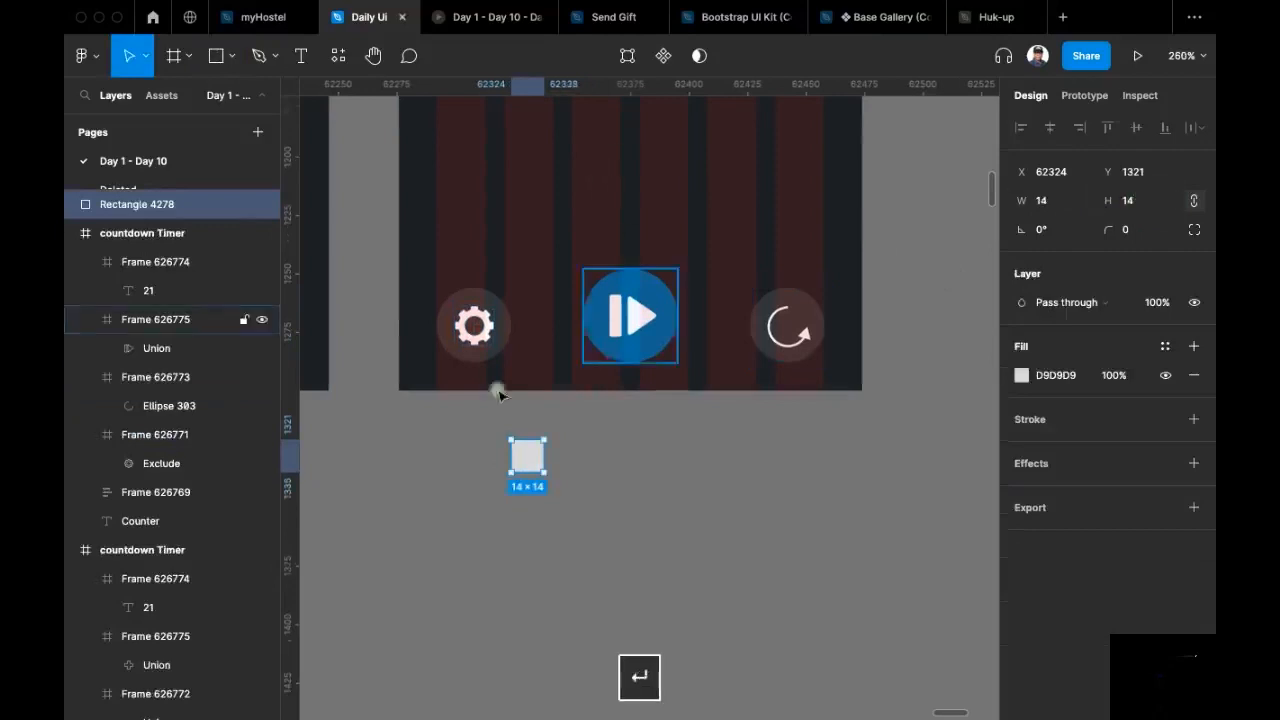
{"action": "key", "text": "Up"}
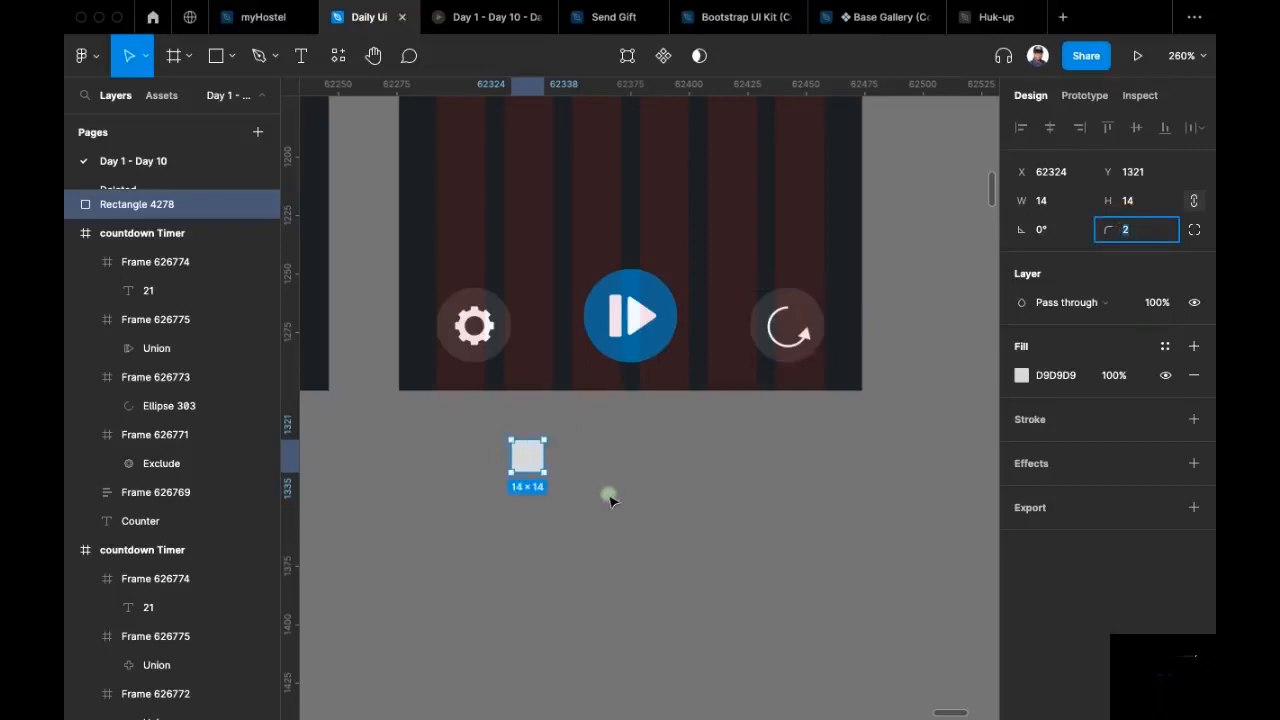
Step: Replace the gear icon in the rightmost timer's settings button with the 14 × 14 rounded square
{"action": "key", "text": "super+x"}
{"action": "left_click", "coordinate": [474, 327]}
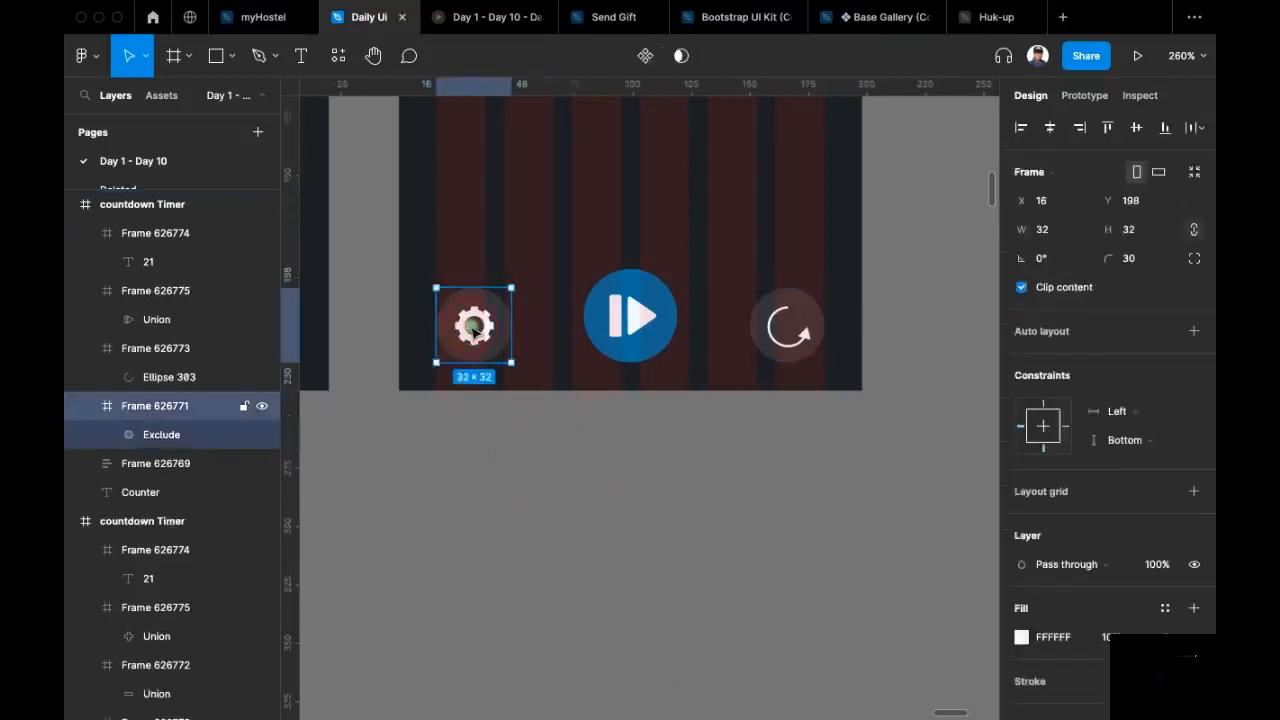
{"action": "left_click", "coordinate": [477, 338]}
{"action": "key", "text": "shift+super+r"}
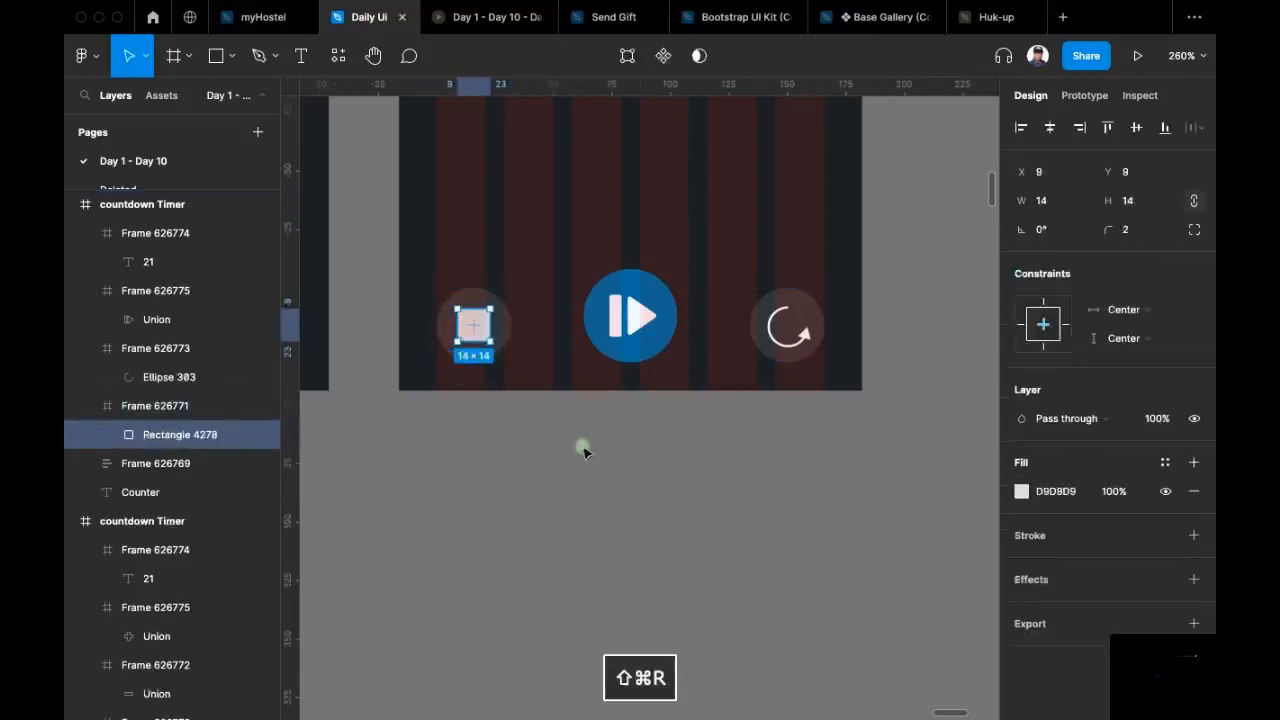
Step: Fill the rounded square with the near-white colour sampled from the play/pause icon
{"action": "scroll", "coordinate": [586, 443], "scroll_direction": "up", "scroll_amount": 2}
{"action": "key", "text": "i"}
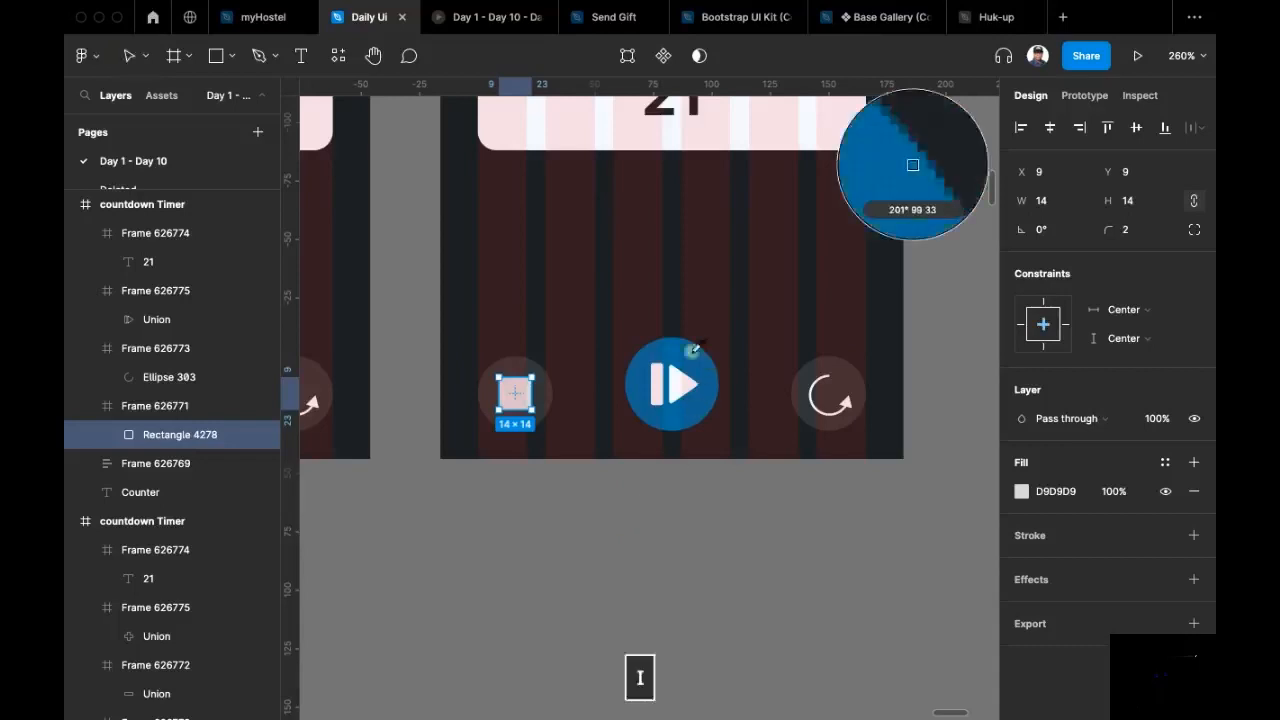
{"action": "left_click", "coordinate": [683, 382]}
{"action": "left_click", "coordinate": [618, 537]}
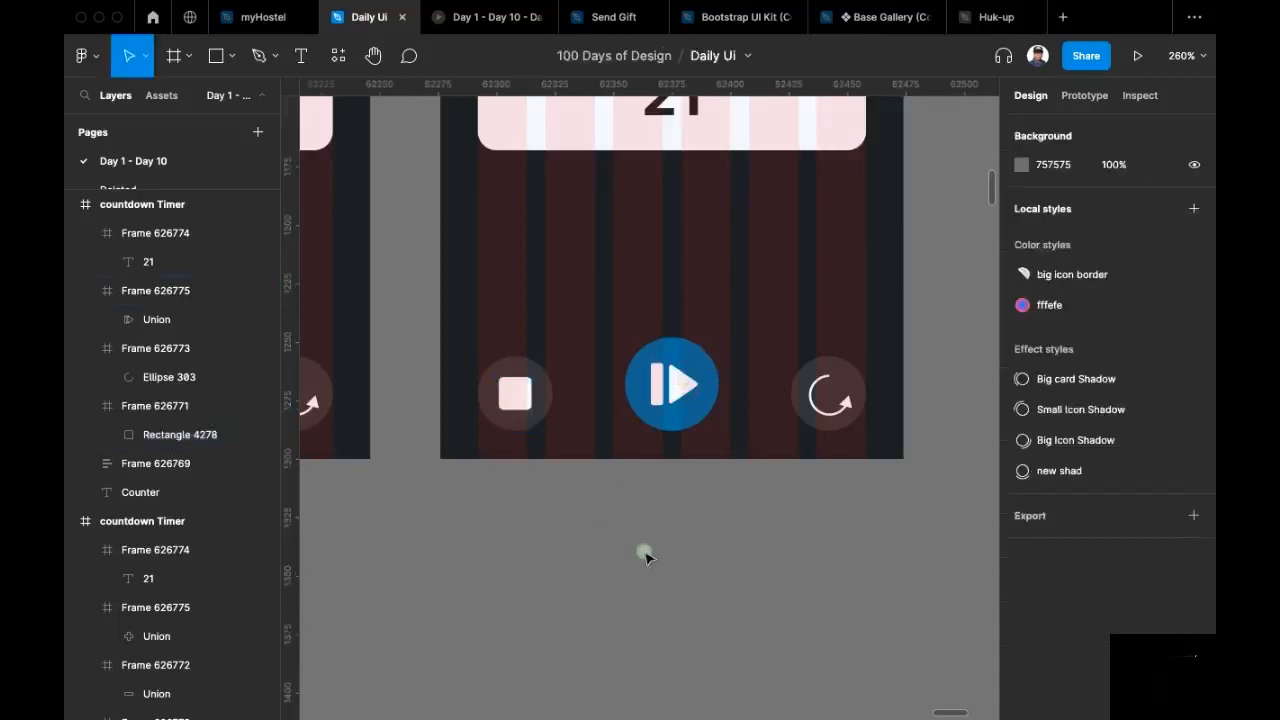
Step: Examine the rightmost timer's card and buttons and compare its layout with the neighbouring counter screen
{"action": "scroll", "coordinate": [640, 535], "scroll_direction": "right", "scroll_amount": 3}
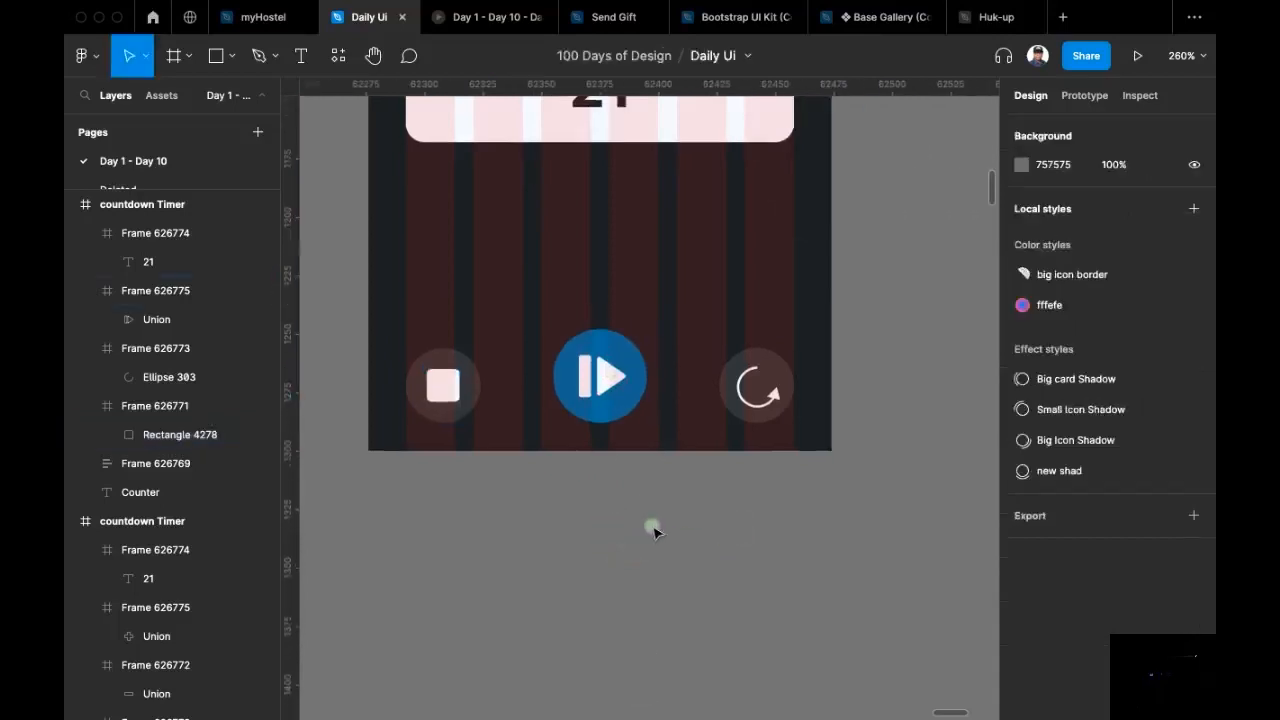
{"action": "scroll", "coordinate": [677, 580], "scroll_direction": "up", "scroll_amount": 2}
{"action": "left_click", "coordinate": [777, 434]}
{"action": "left_click", "coordinate": [720, 327]}
{"action": "scroll", "coordinate": [812, 350], "scroll_direction": "up", "scroll_amount": 3}
{"action": "left_click", "coordinate": [686, 244]}
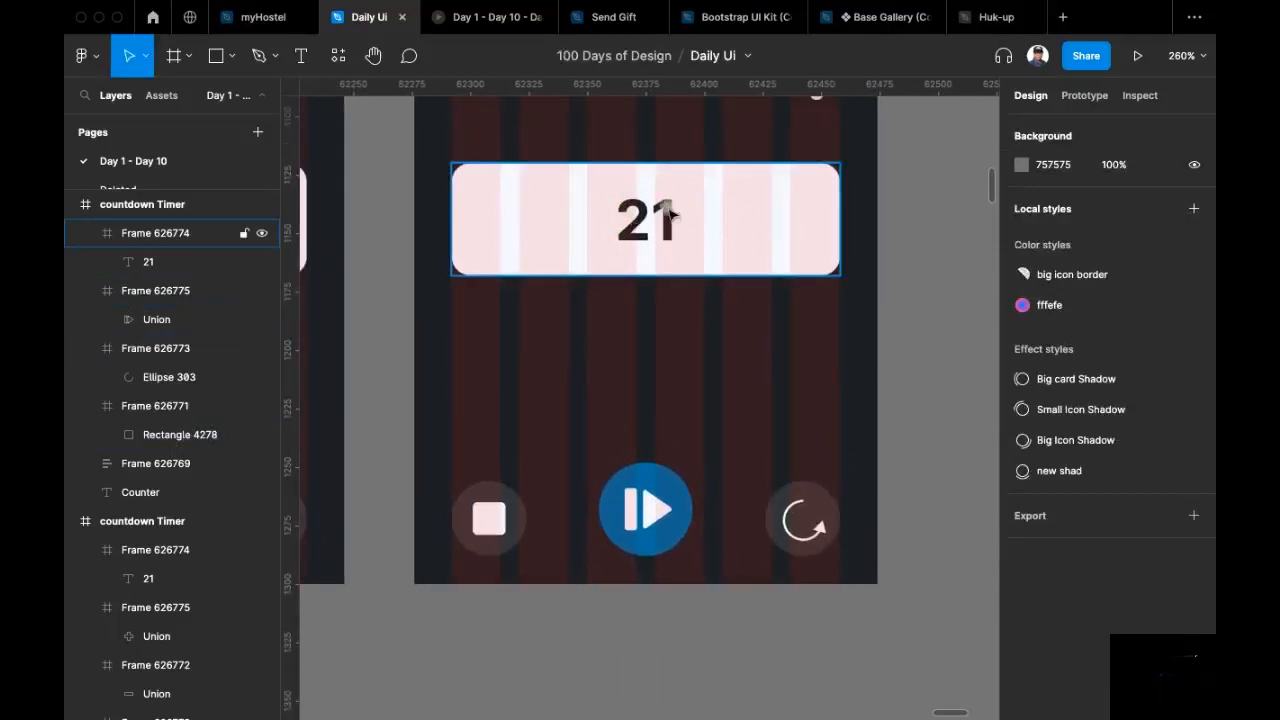
{"action": "scroll", "coordinate": [678, 255], "scroll_direction": "down", "scroll_amount": 5}
{"action": "scroll", "coordinate": [640, 258], "scroll_direction": "left", "scroll_amount": 3}
{"action": "scroll", "coordinate": [430, 400], "scroll_direction": "up", "scroll_amount": 2}
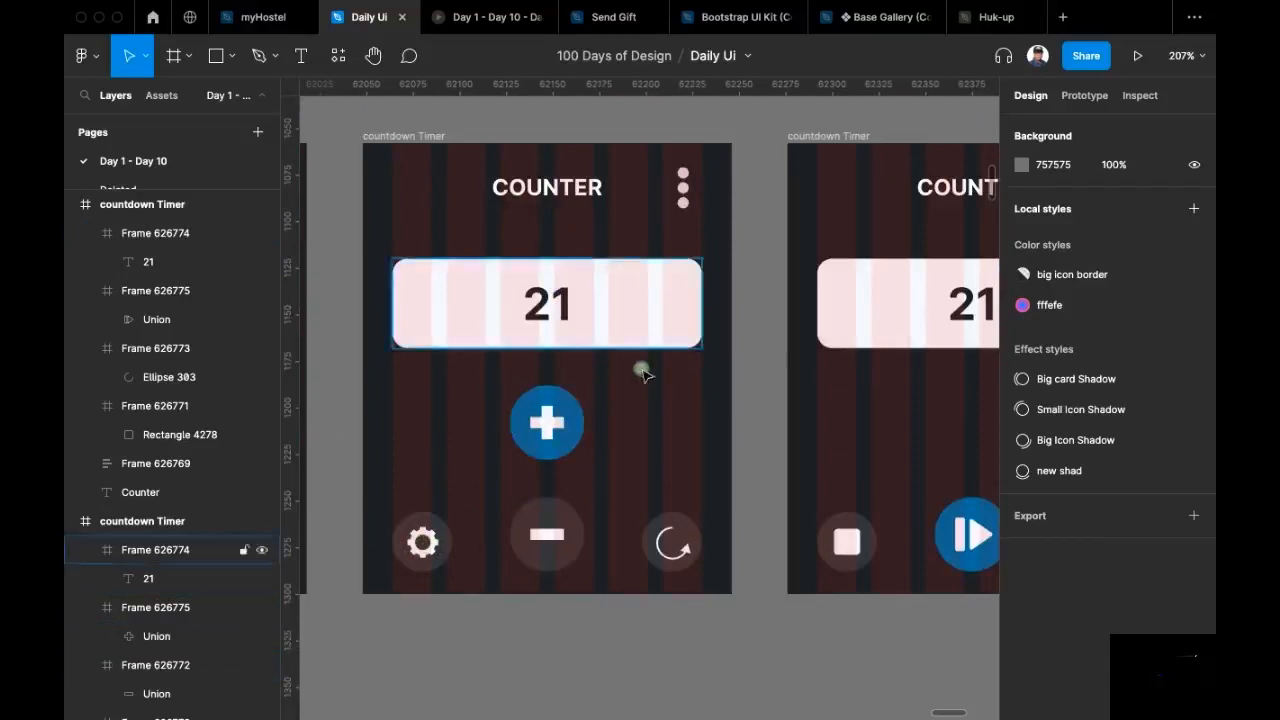
{"action": "scroll", "coordinate": [640, 378], "scroll_direction": "down", "scroll_amount": 5}
{"action": "scroll", "coordinate": [686, 371], "scroll_direction": "right", "scroll_amount": 3}
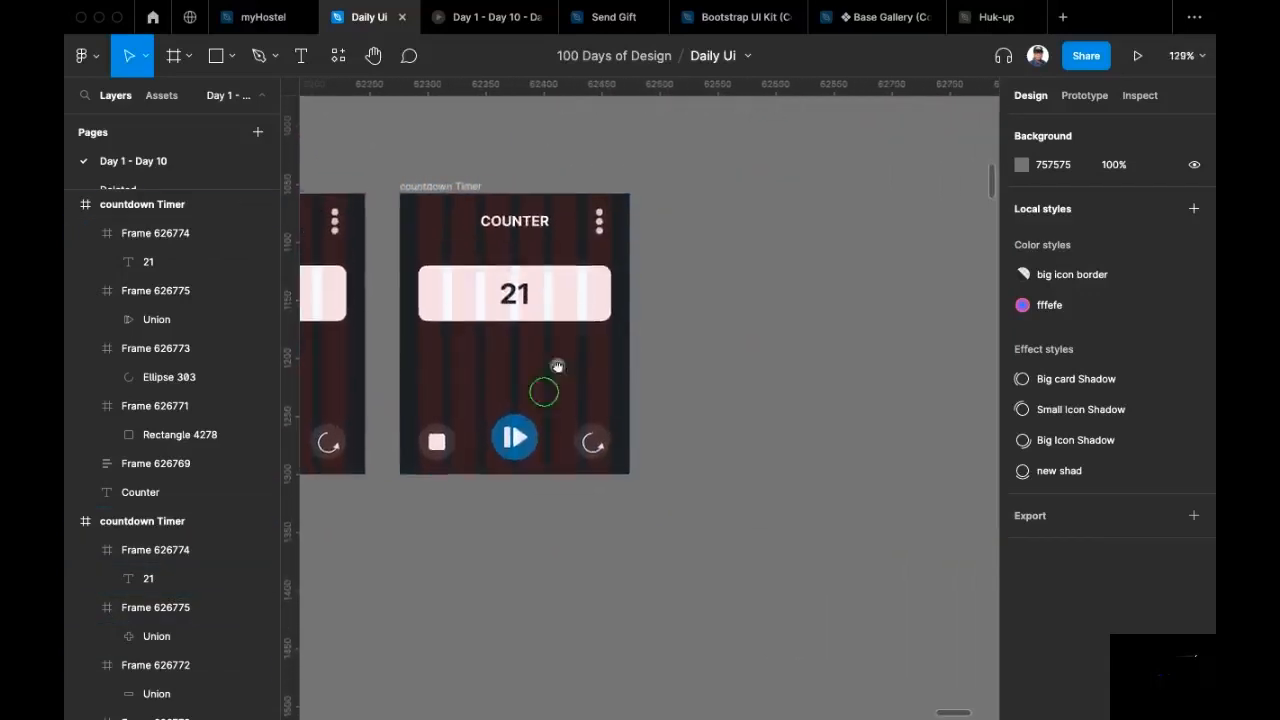
{"action": "scroll", "coordinate": [545, 390], "scroll_direction": "up", "scroll_amount": 5}
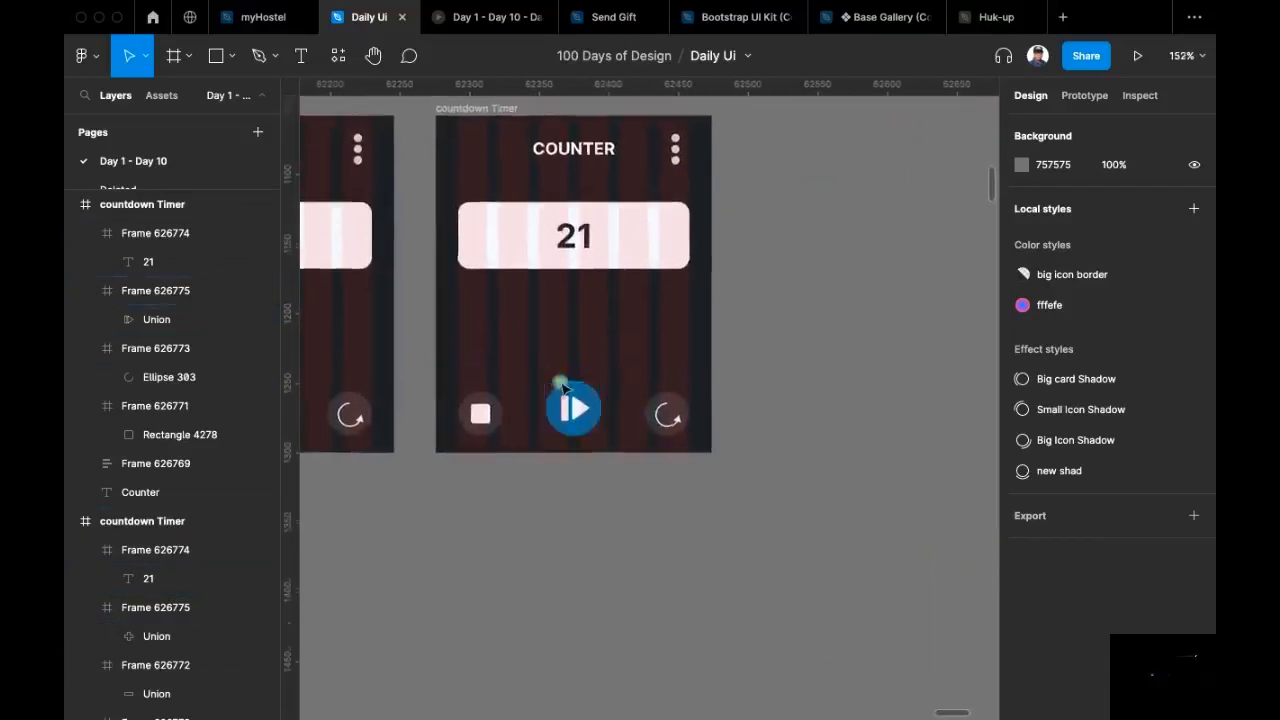
{"action": "scroll", "coordinate": [571, 403], "scroll_direction": "up", "scroll_amount": 2}
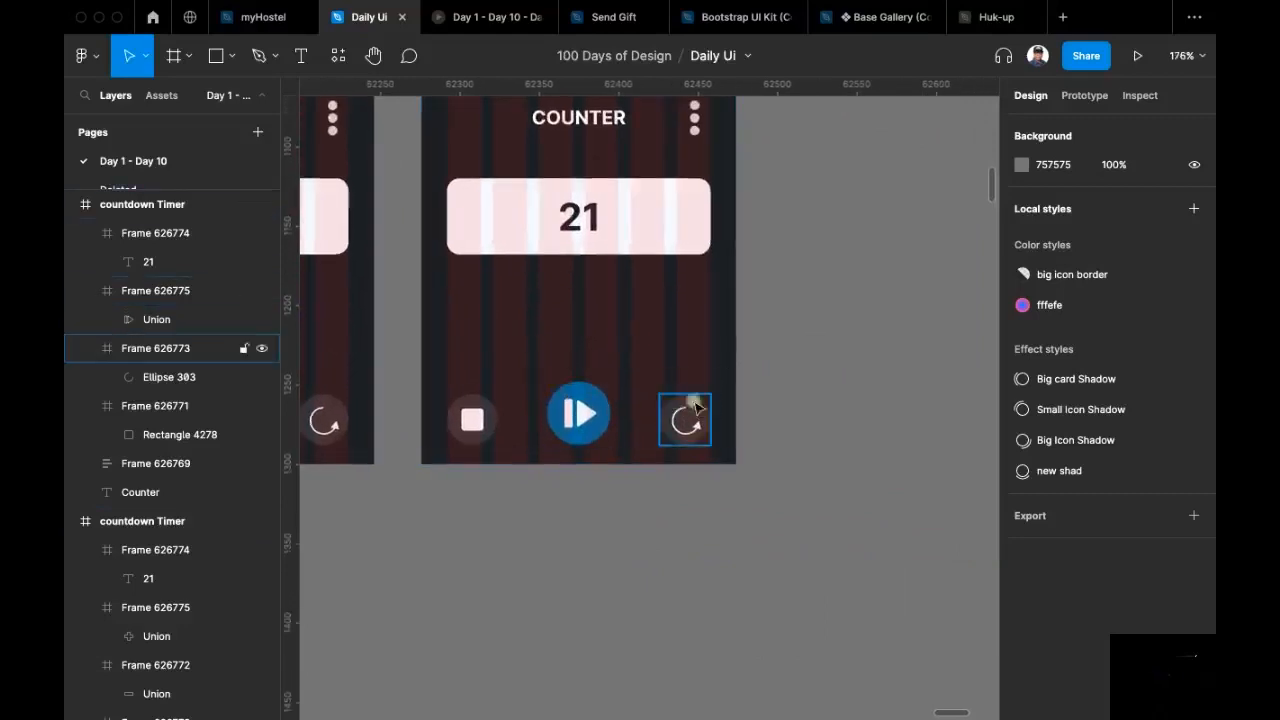
{"action": "scroll", "coordinate": [600, 370], "scroll_direction": "down", "scroll_amount": 1}
{"action": "scroll", "coordinate": [650, 300], "scroll_direction": "left", "scroll_amount": 2}
Step: Change the rightmost screen's COUNTER title text to "Stopwatch"
{"action": "left_click", "coordinate": [728, 195]}
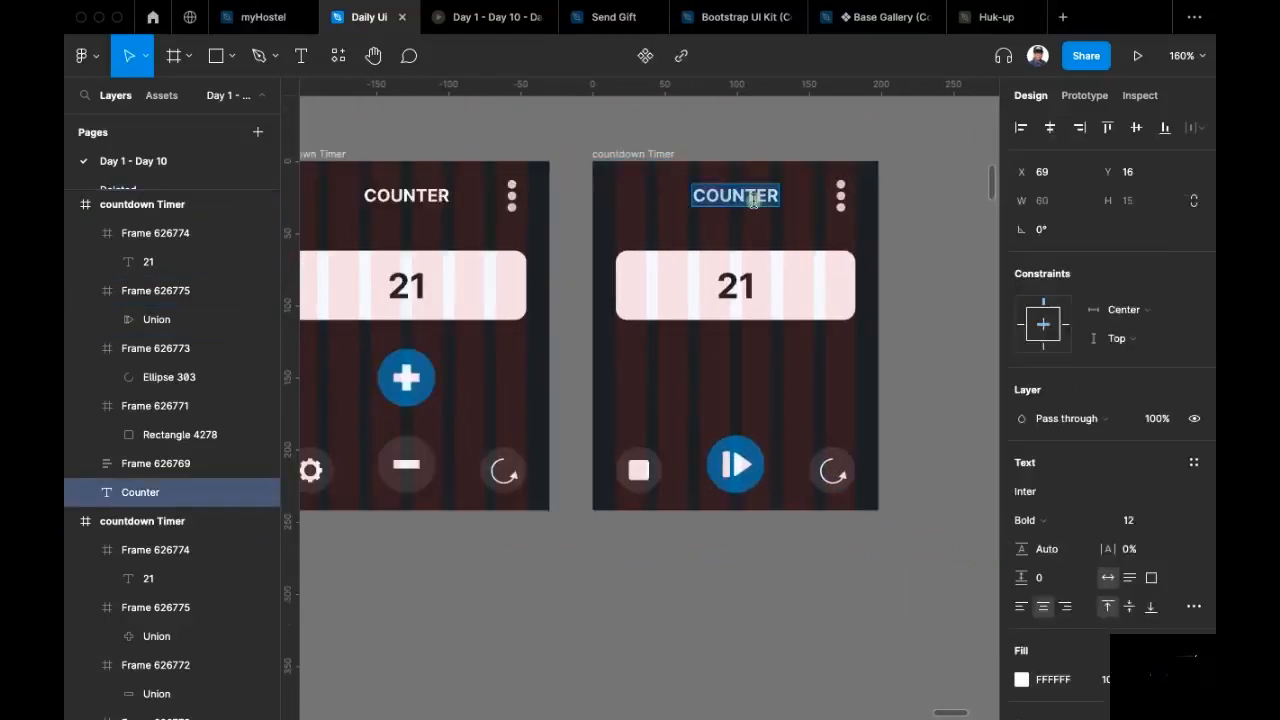
{"action": "type", "text": "S"}
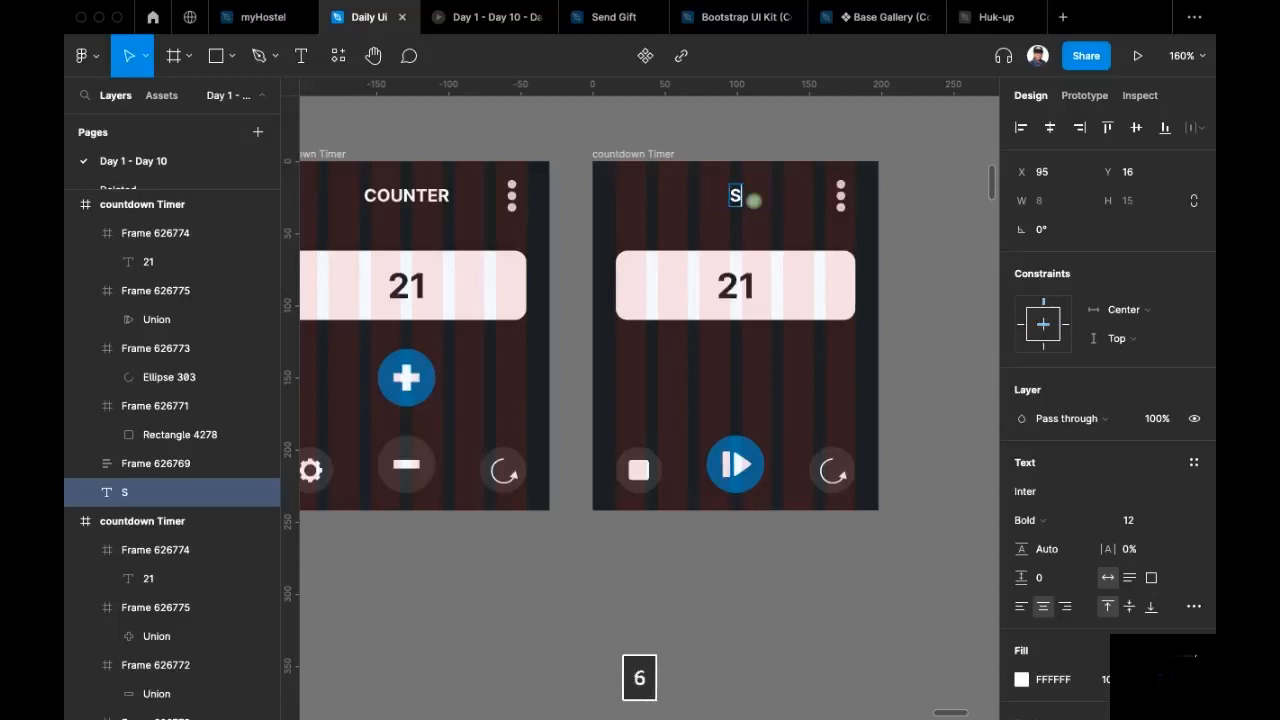
{"action": "type", "text": "top"}
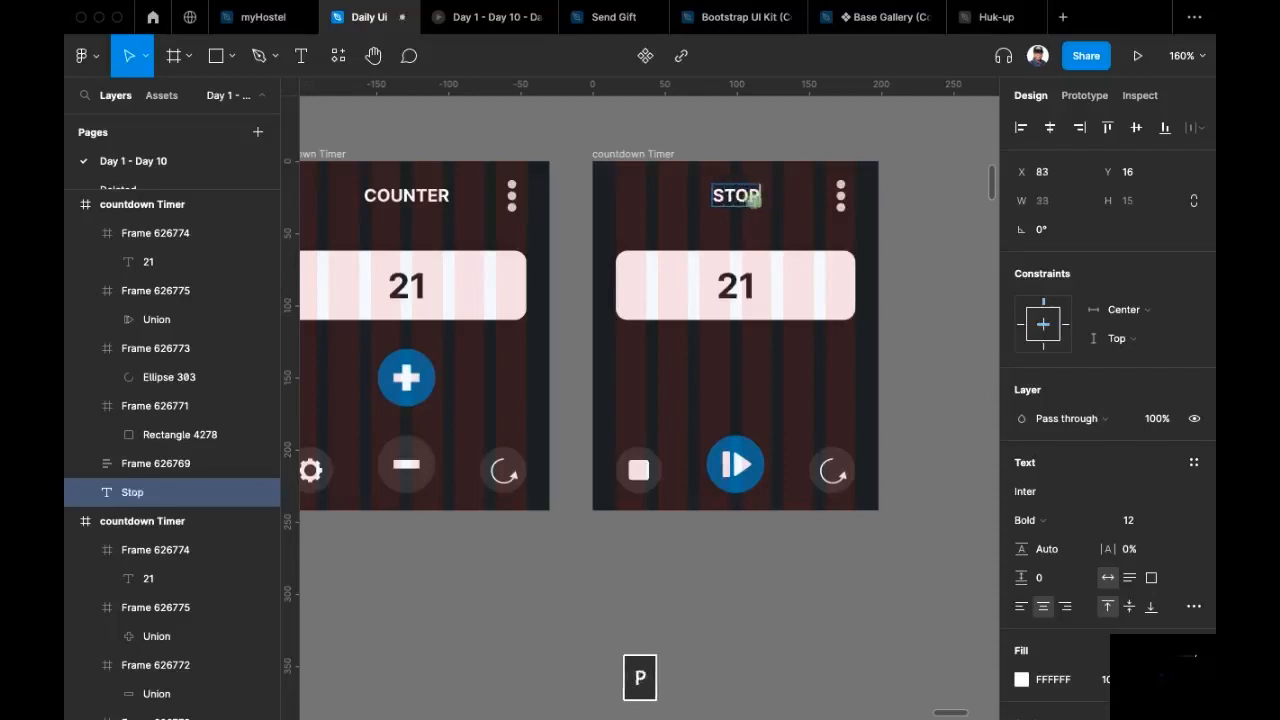
{"action": "type", "text": "watch"}
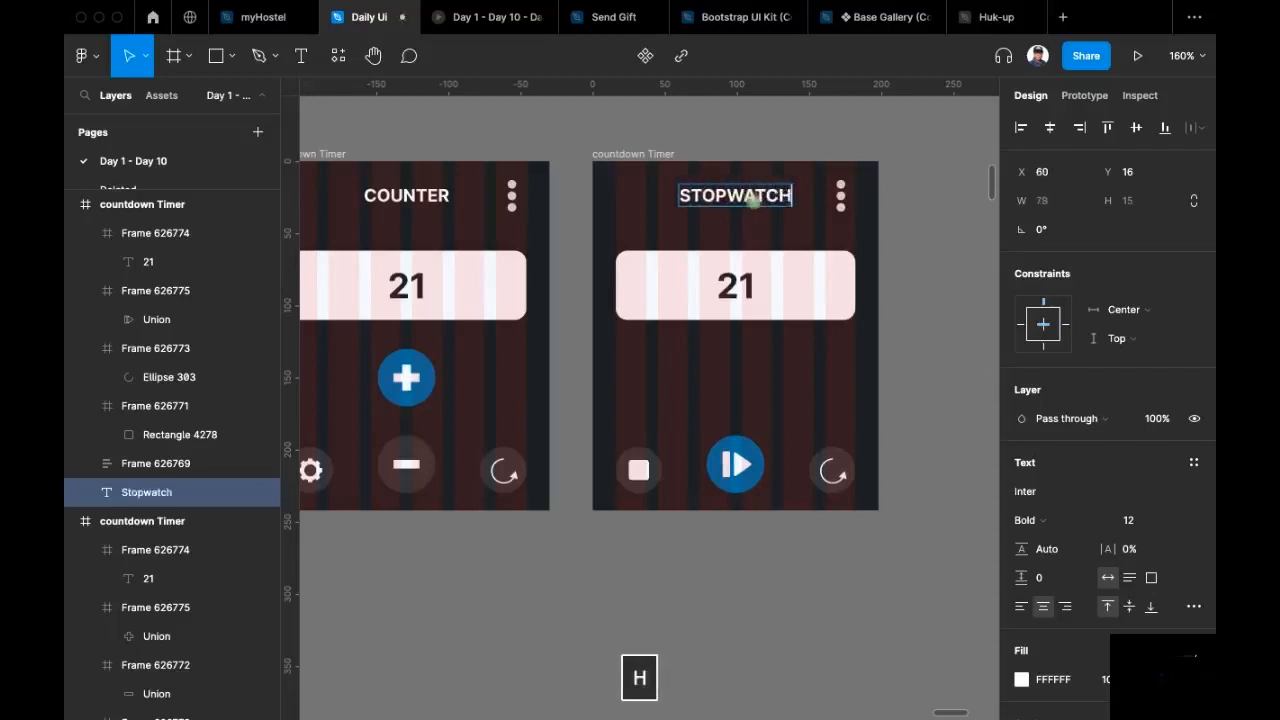
{"action": "key", "text": "Escape"}
{"action": "left_click", "coordinate": [923, 220]}
Step: Duplicate the STOPWATCH title below the 21 card at Y 128 and set the copy's font weight to Regular
{"action": "left_click", "coordinate": [762, 197]}
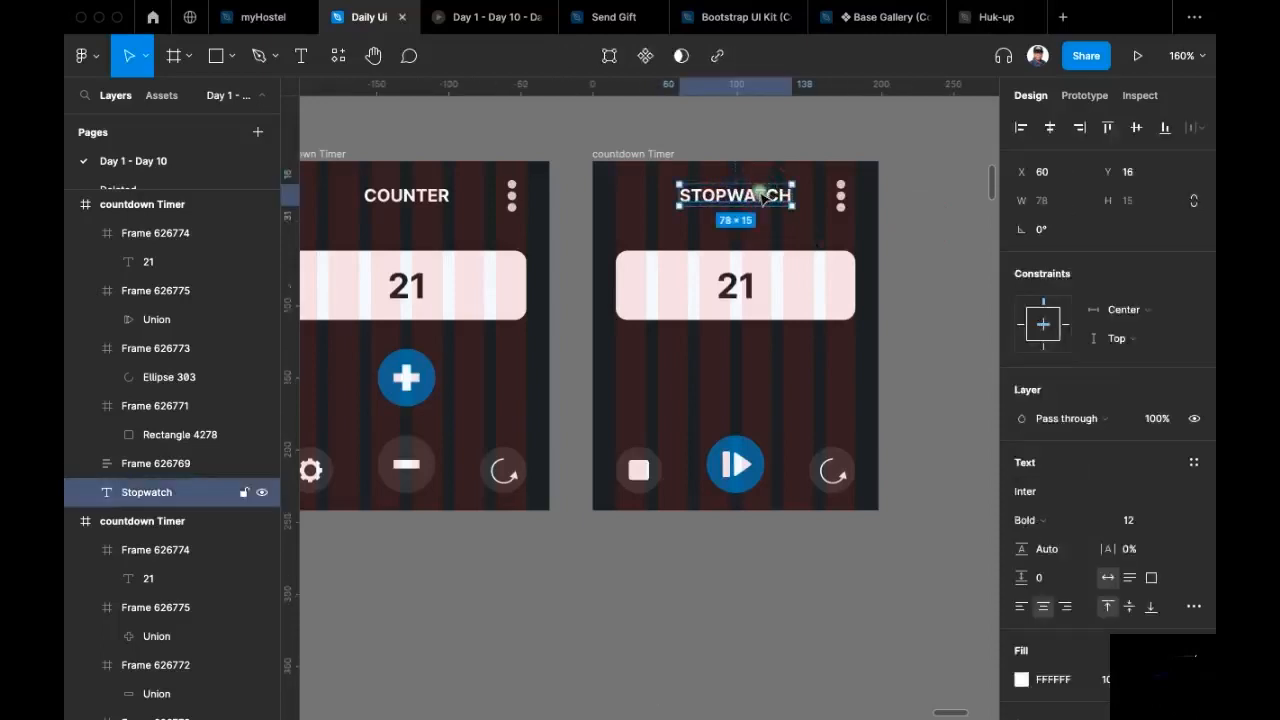
{"action": "left_click_drag", "start_coordinate": [762, 197], "coordinate": [766, 356]}
{"action": "left_click", "coordinate": [1106, 523]}
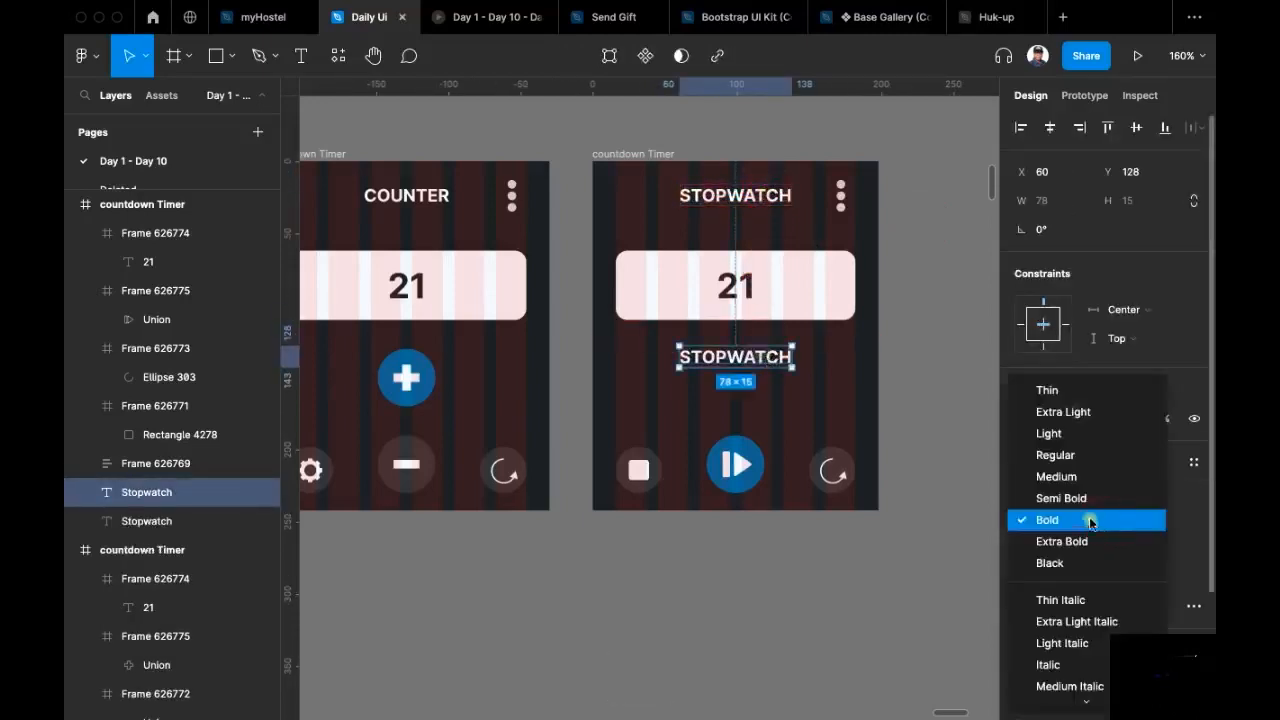
{"action": "left_click", "coordinate": [1066, 456]}
Step: Change the duplicated title's text to "Lap 1"
{"action": "double_click", "coordinate": [714, 360]}
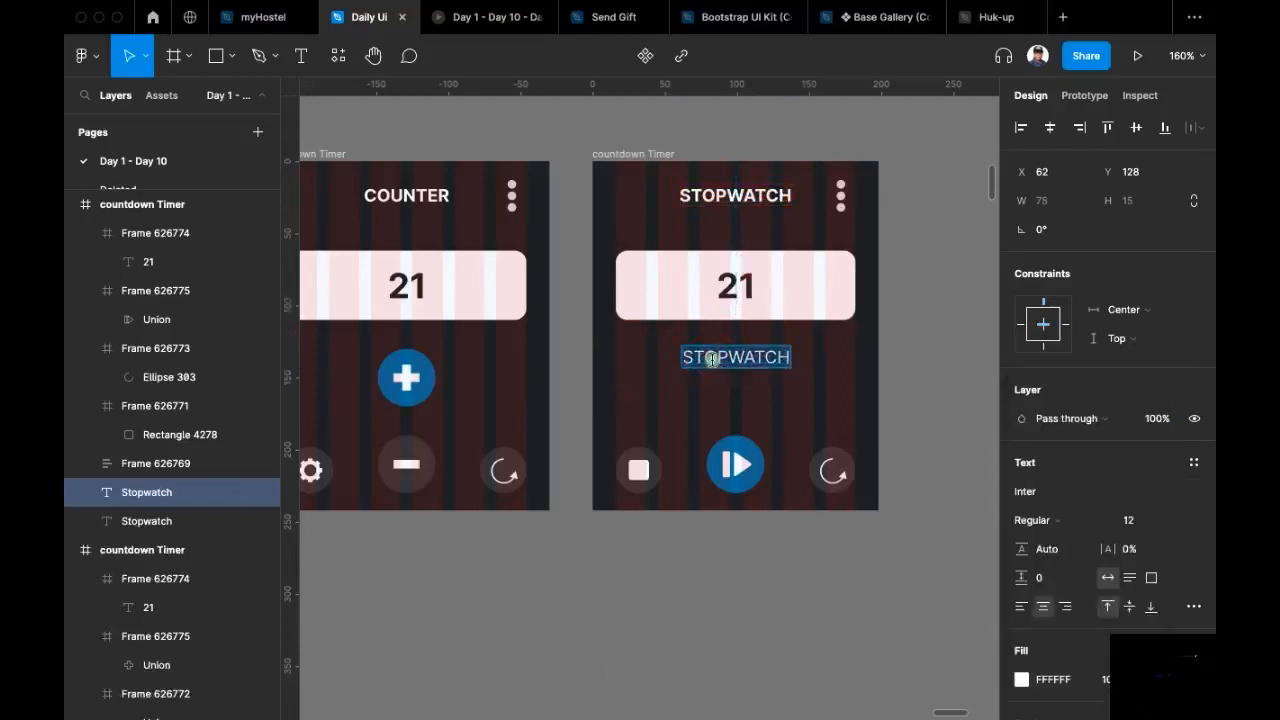
{"action": "type", "text": "Lap"}
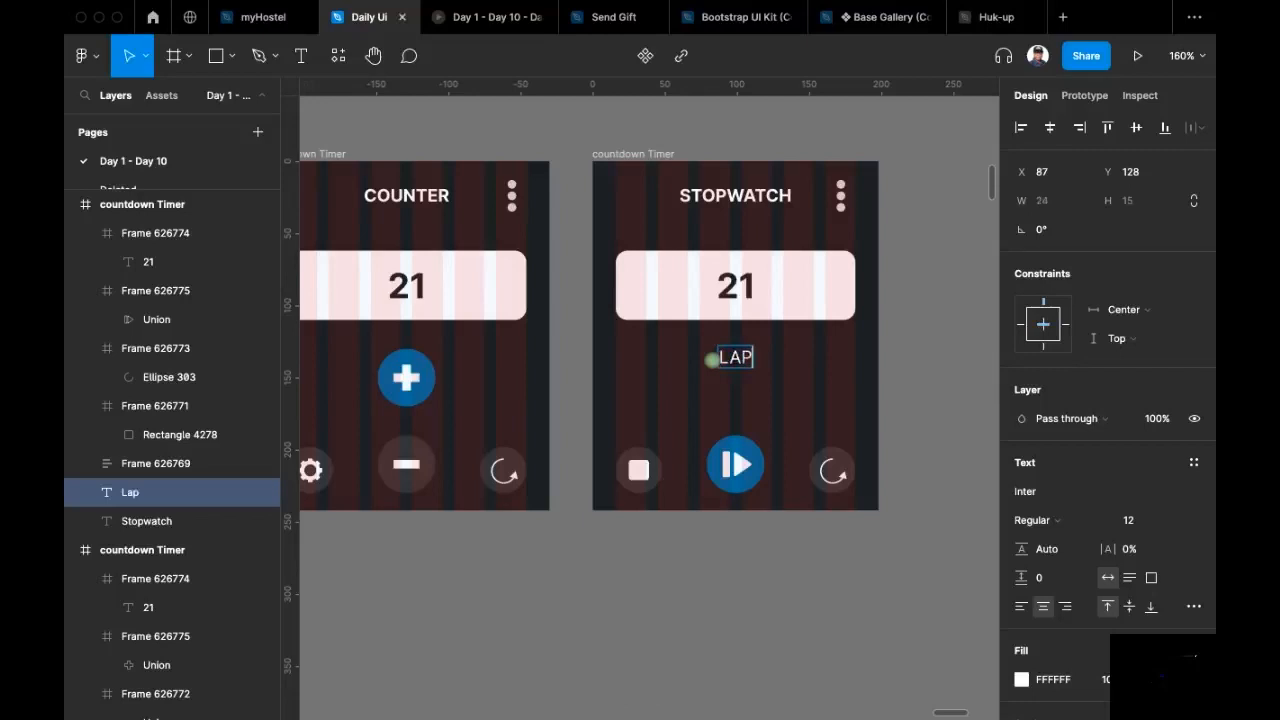
{"action": "type", "text": " 1"}
{"action": "key", "text": "Escape"}
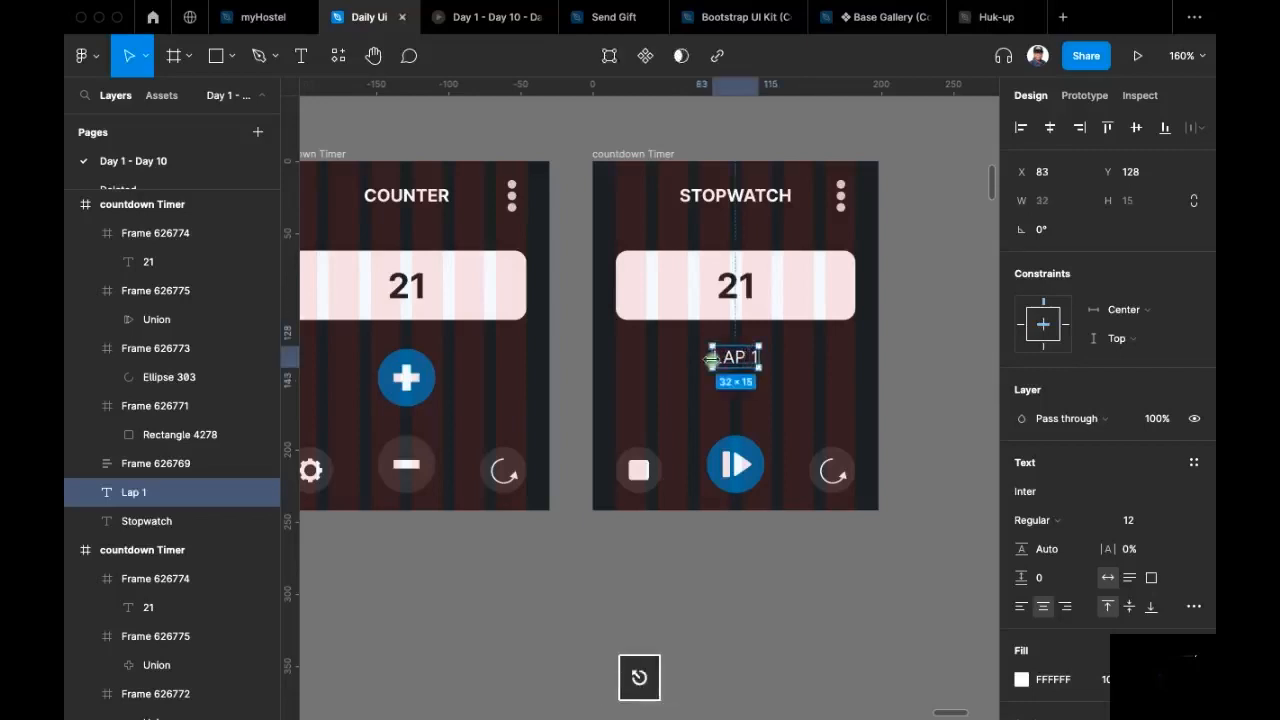
Step: Place the LAP 1 label at the card's left edge and a right-aligned copy at its right edge
{"action": "left_click_drag", "start_coordinate": [748, 365], "coordinate": [822, 386]}
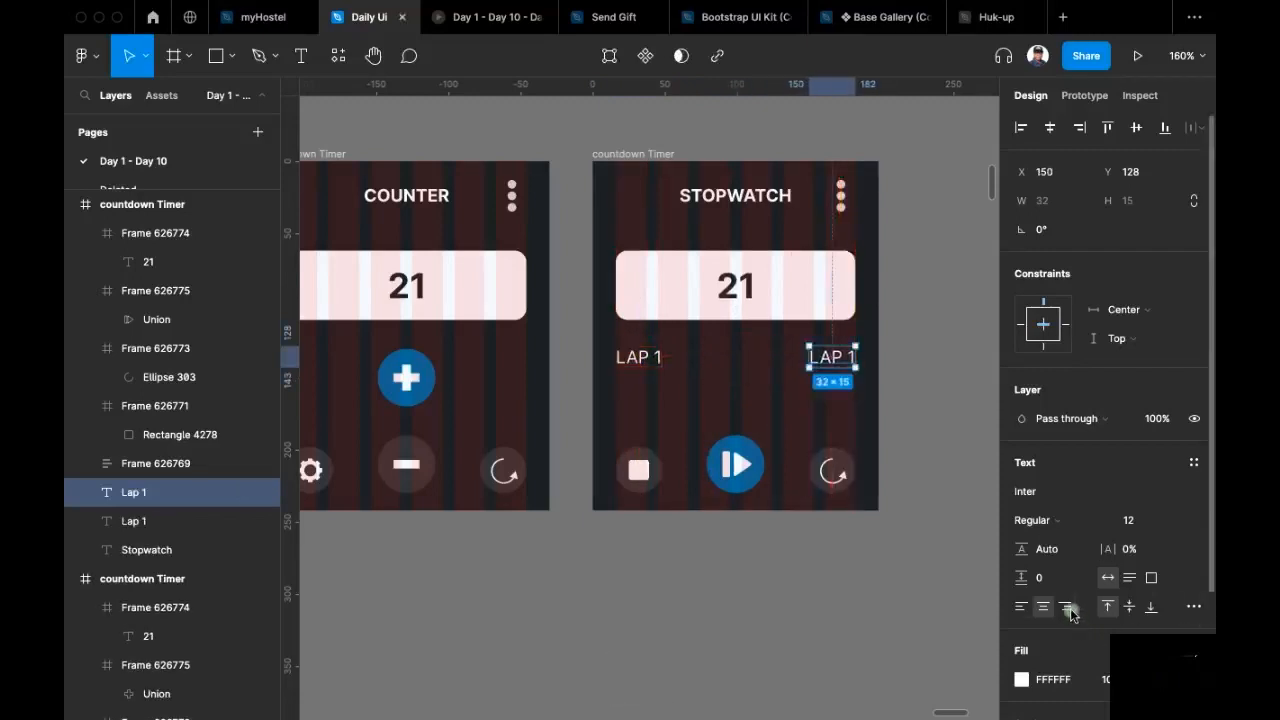
{"action": "left_click", "coordinate": [630, 358]}
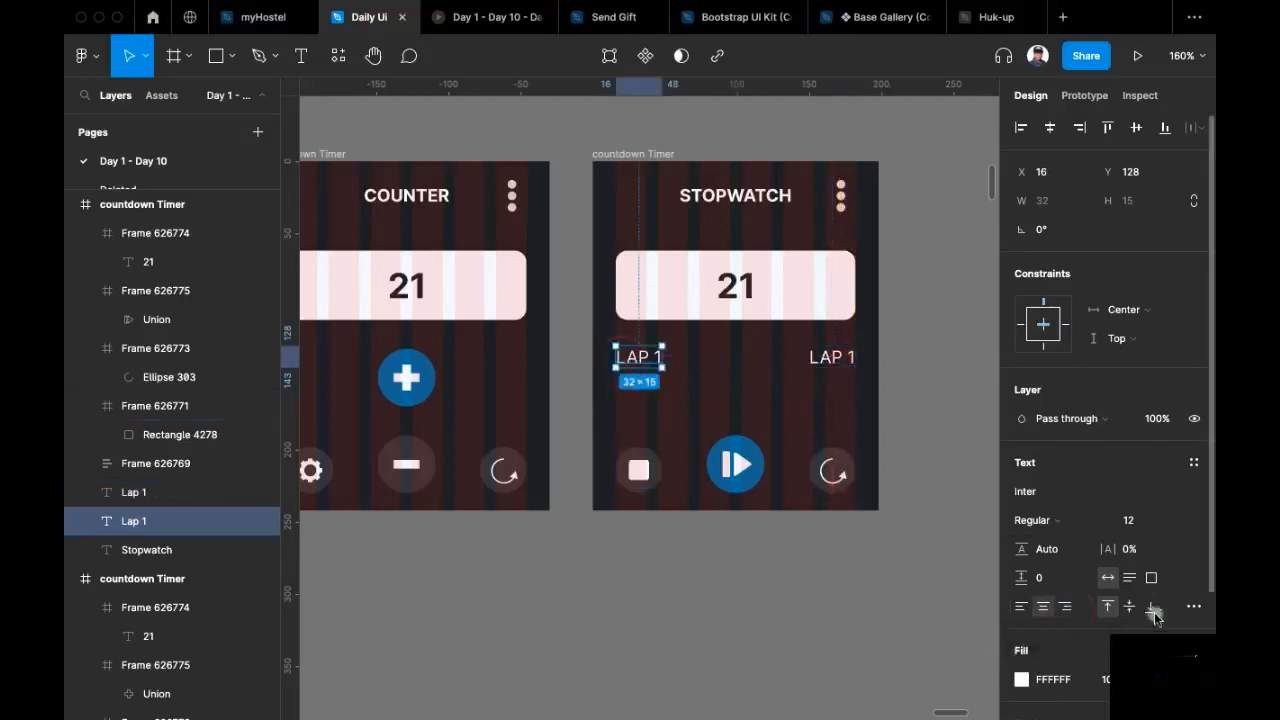
{"action": "left_click", "coordinate": [830, 362]}
Step: Replace the text of the right-hand LAP 1 copy with "10"
{"action": "double_click", "coordinate": [828, 362]}
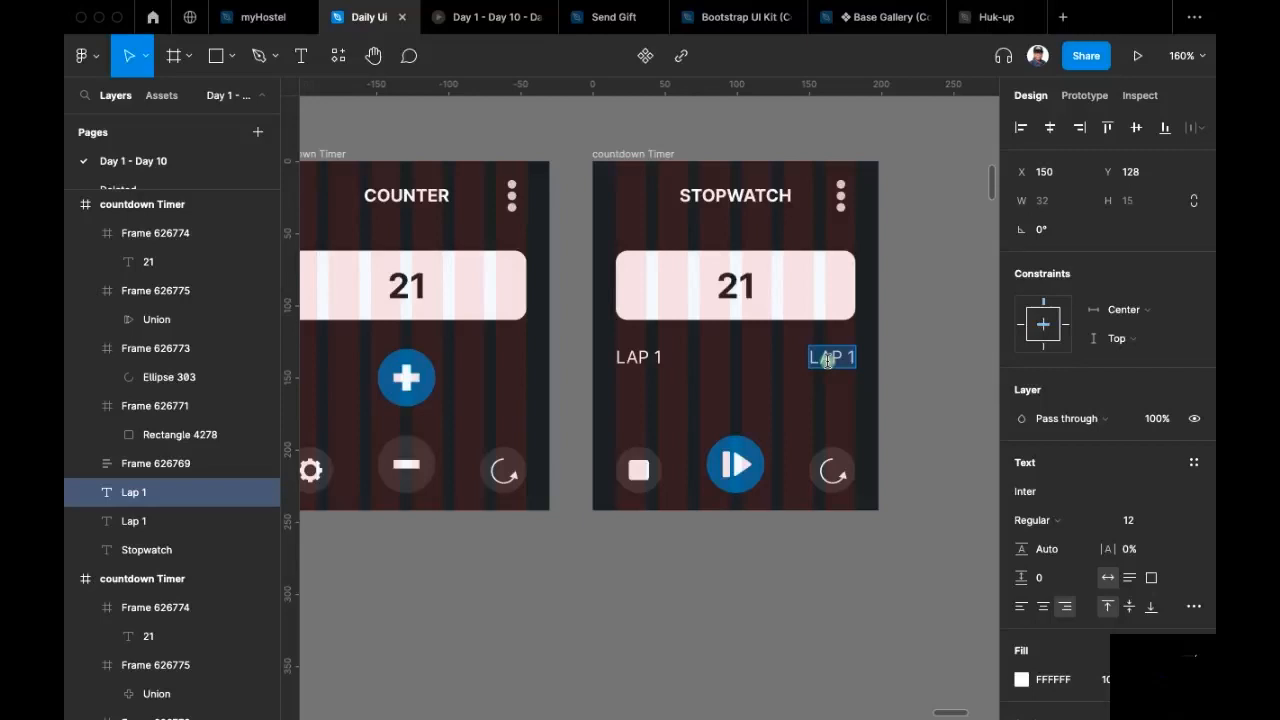
{"action": "type", "text": "10"}
{"action": "key", "text": "Escape"}
{"action": "key", "text": "Escape"}
Step: Combine the LAP 1 and 10 labels into a horizontal auto layout with spacing mode Space between
{"action": "left_click", "coordinate": [632, 362]}
{"action": "left_click", "coordinate": [846, 357], "text": "shift"}
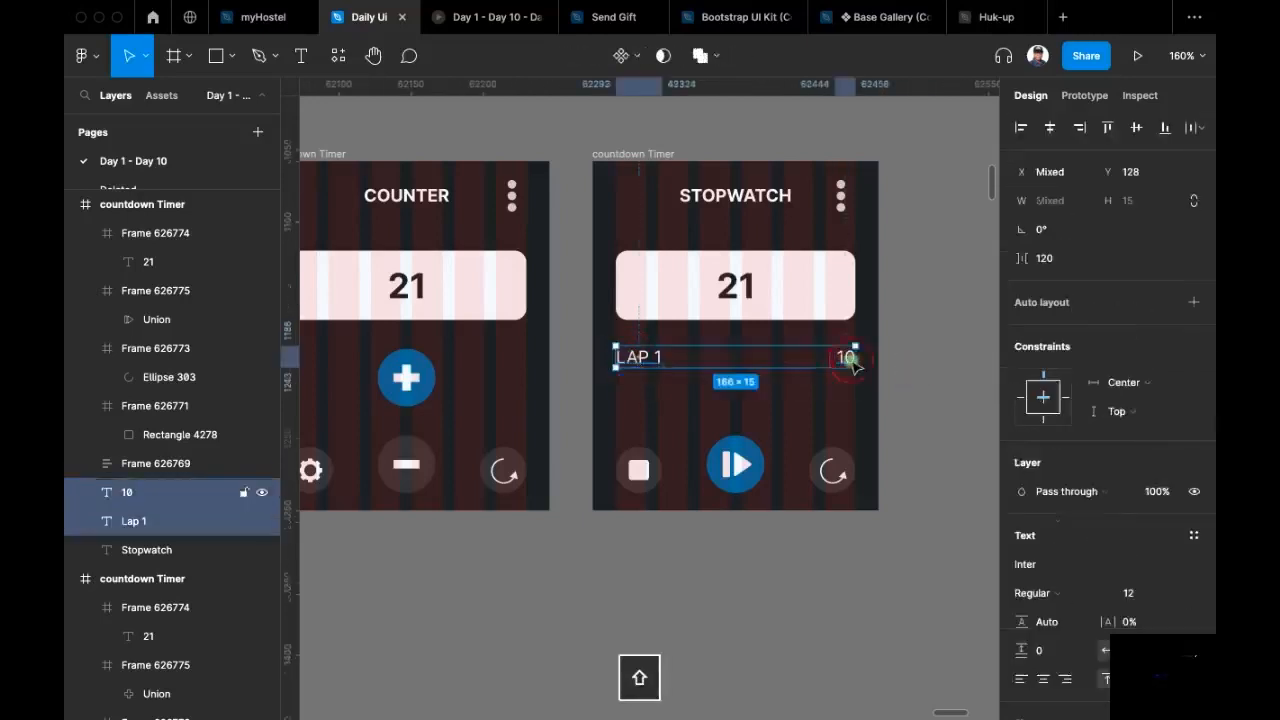
{"action": "key", "text": "shift+a"}
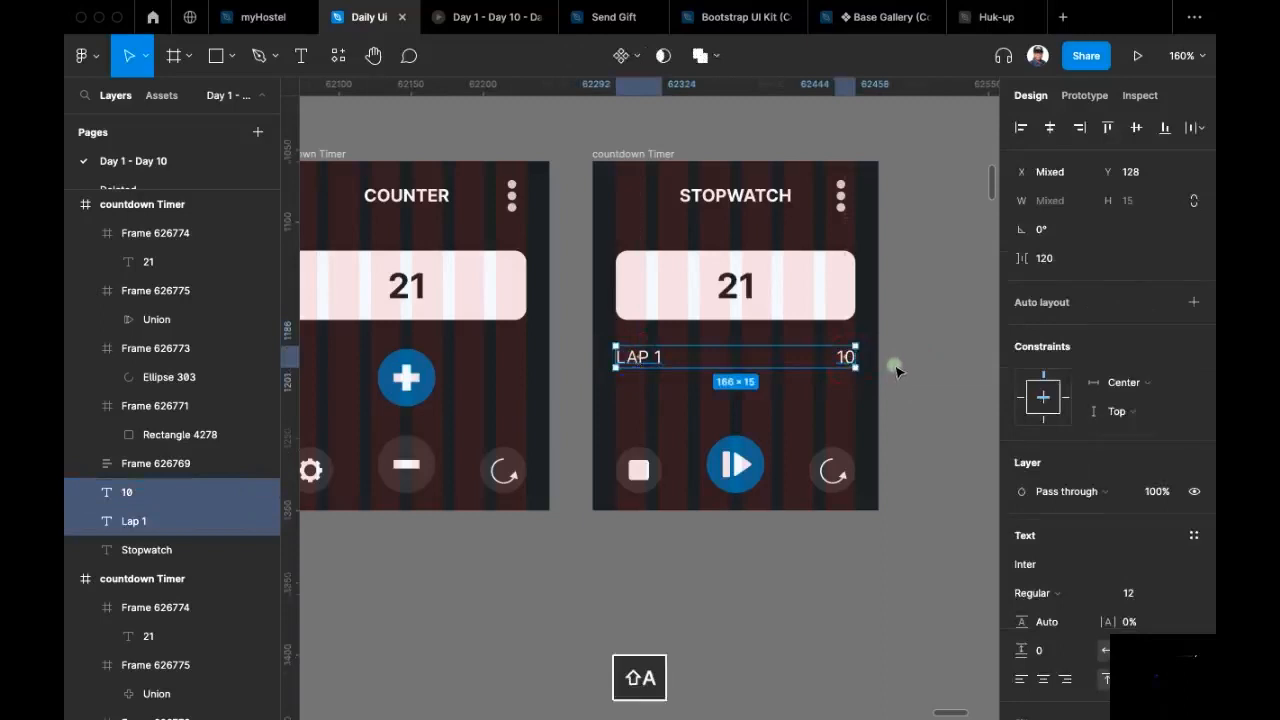
{"action": "scroll", "coordinate": [891, 363], "scroll_direction": "up", "scroll_amount": 3}
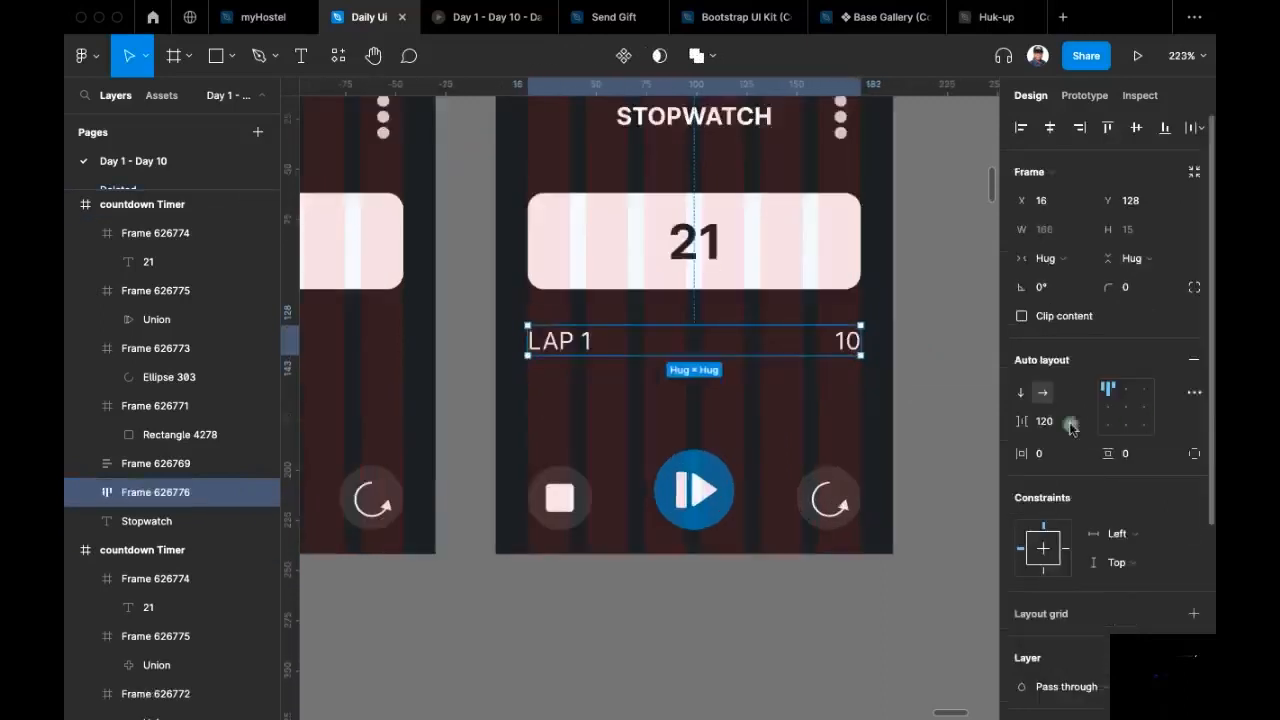
{"action": "left_click", "coordinate": [1194, 393]}
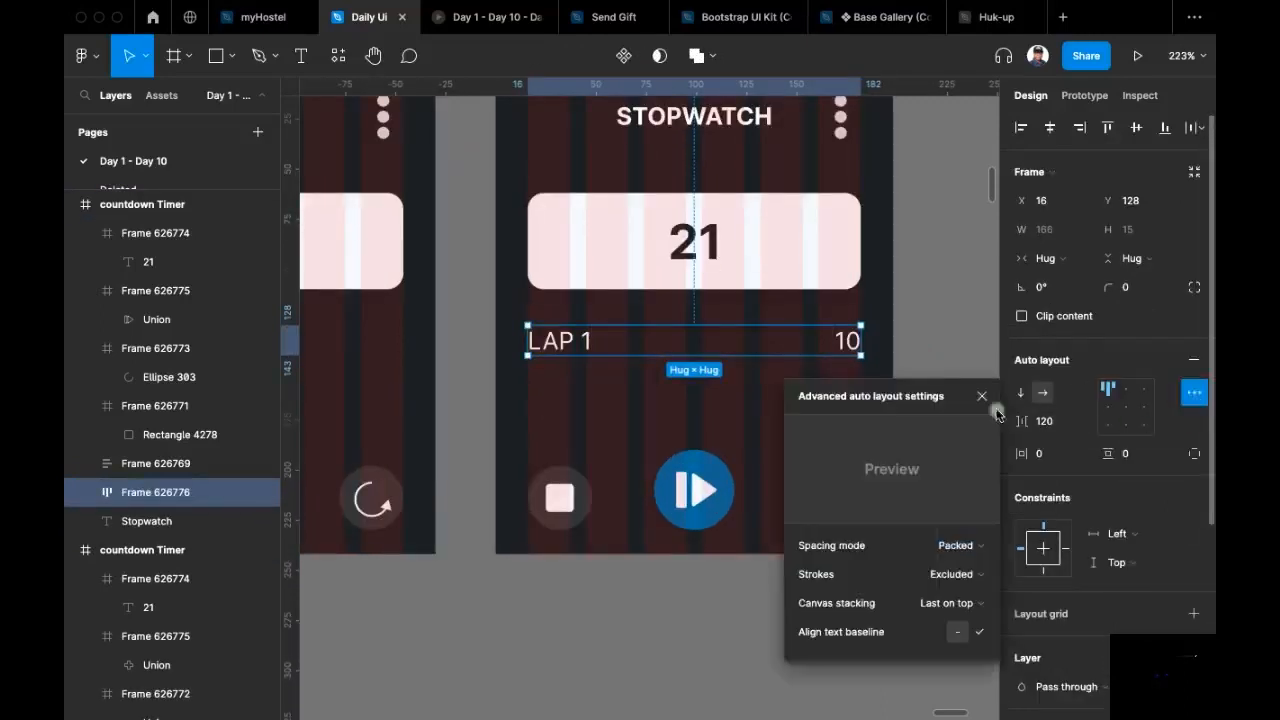
{"action": "left_click", "coordinate": [968, 549]}
{"action": "left_click", "coordinate": [940, 566]}
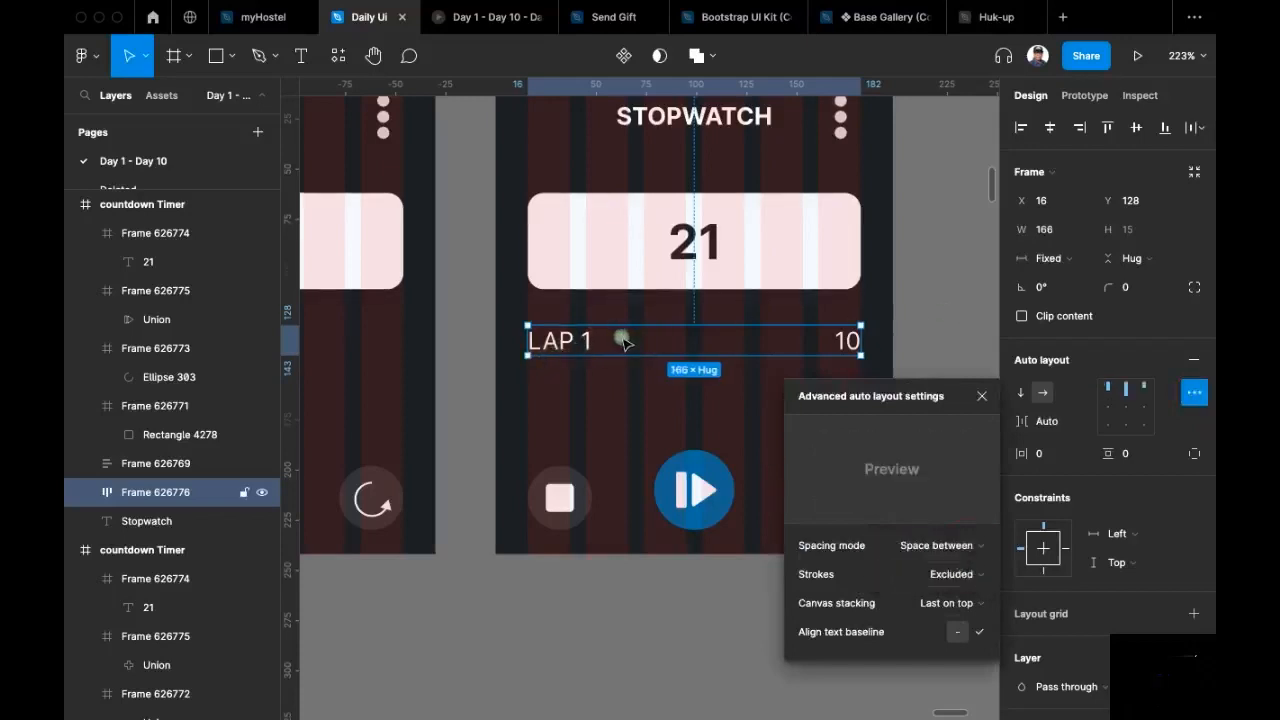
{"action": "key", "text": "Escape"}
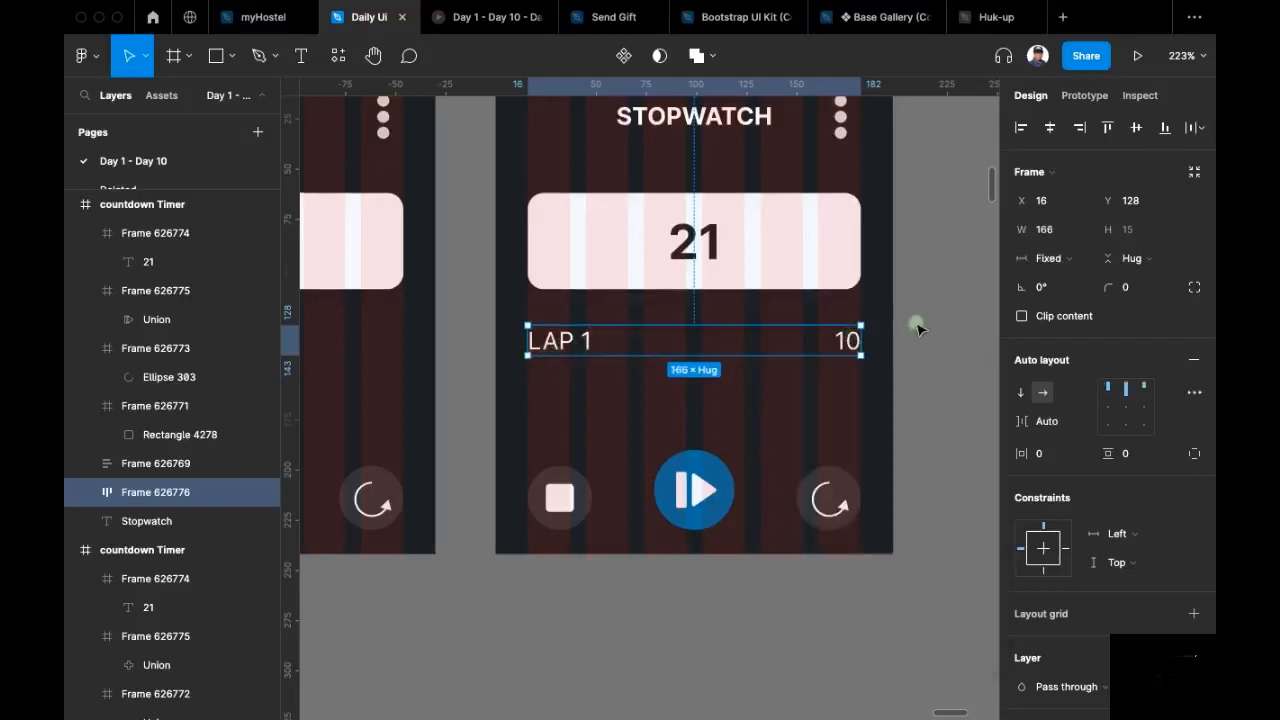
{"action": "left_click", "coordinate": [918, 330]}
Step: Set the lap row's horizontal padding to 4 and vertical padding to 2
{"action": "scroll", "coordinate": [666, 380], "scroll_direction": "up", "scroll_amount": 5}
{"action": "left_click", "coordinate": [708, 346]}
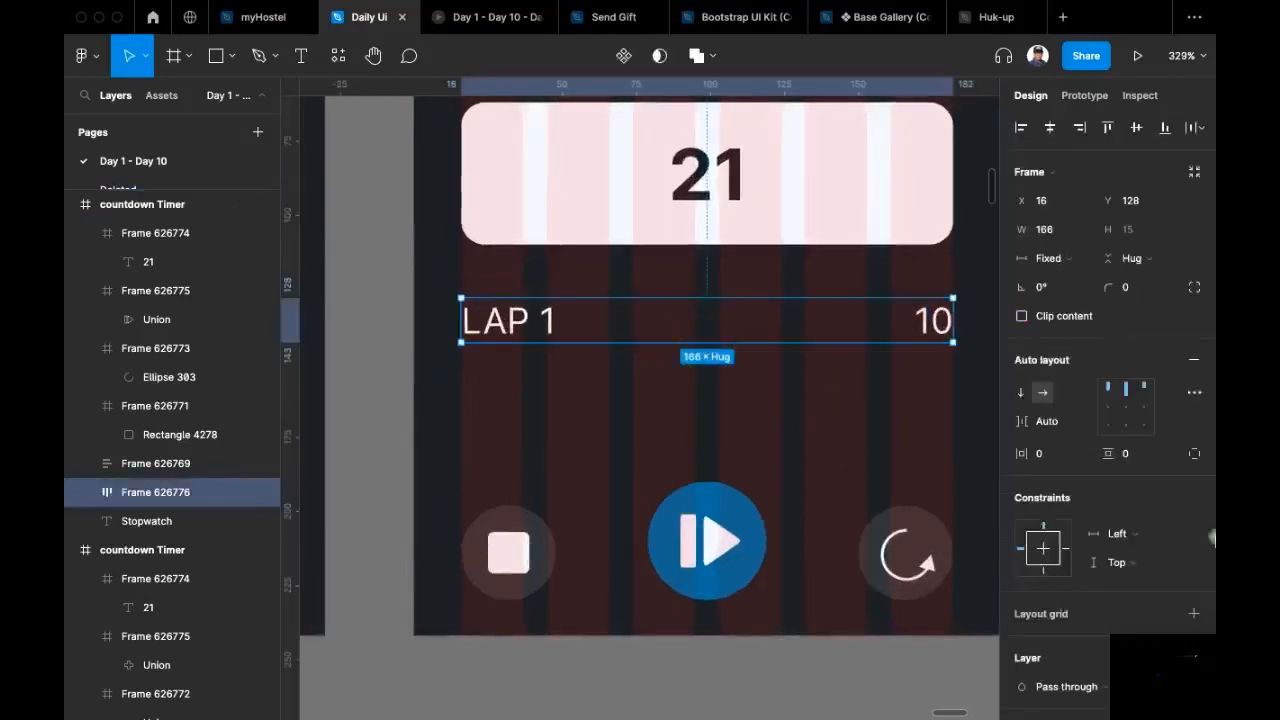
{"action": "left_click", "coordinate": [1060, 454]}
{"action": "type", "text": "4"}
{"action": "key", "text": "Return"}
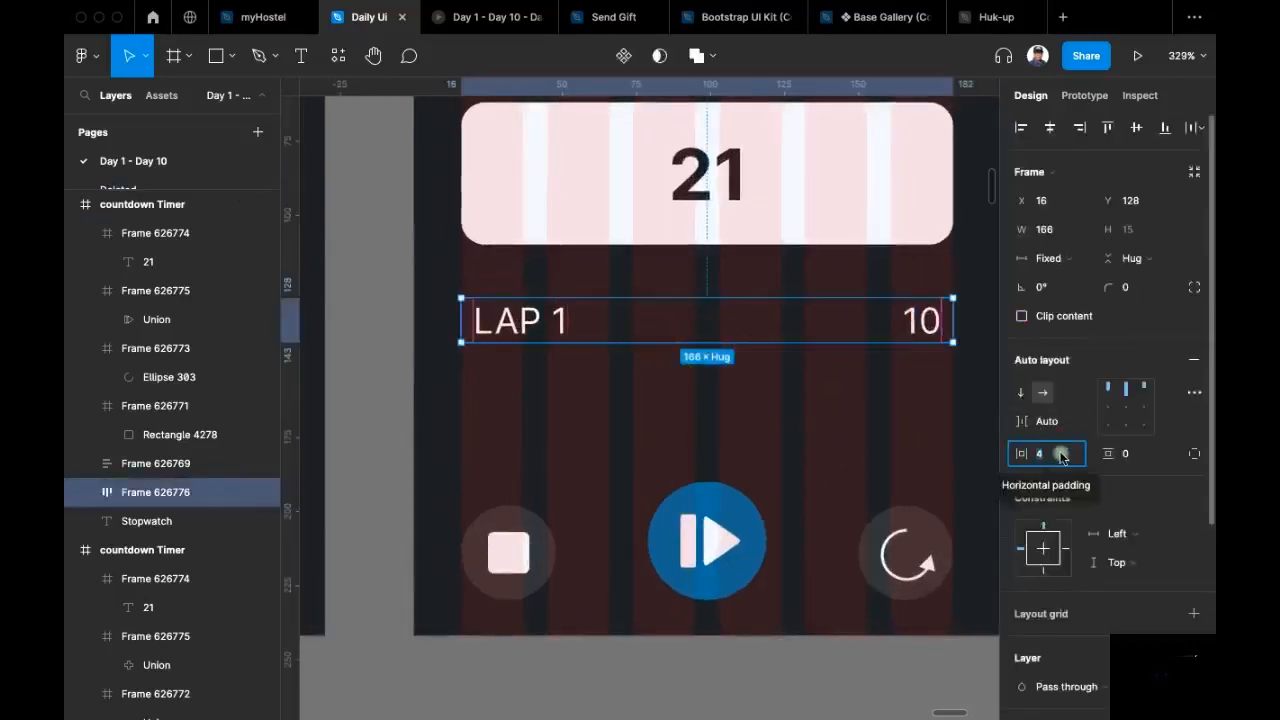
{"action": "left_click", "coordinate": [1132, 453]}
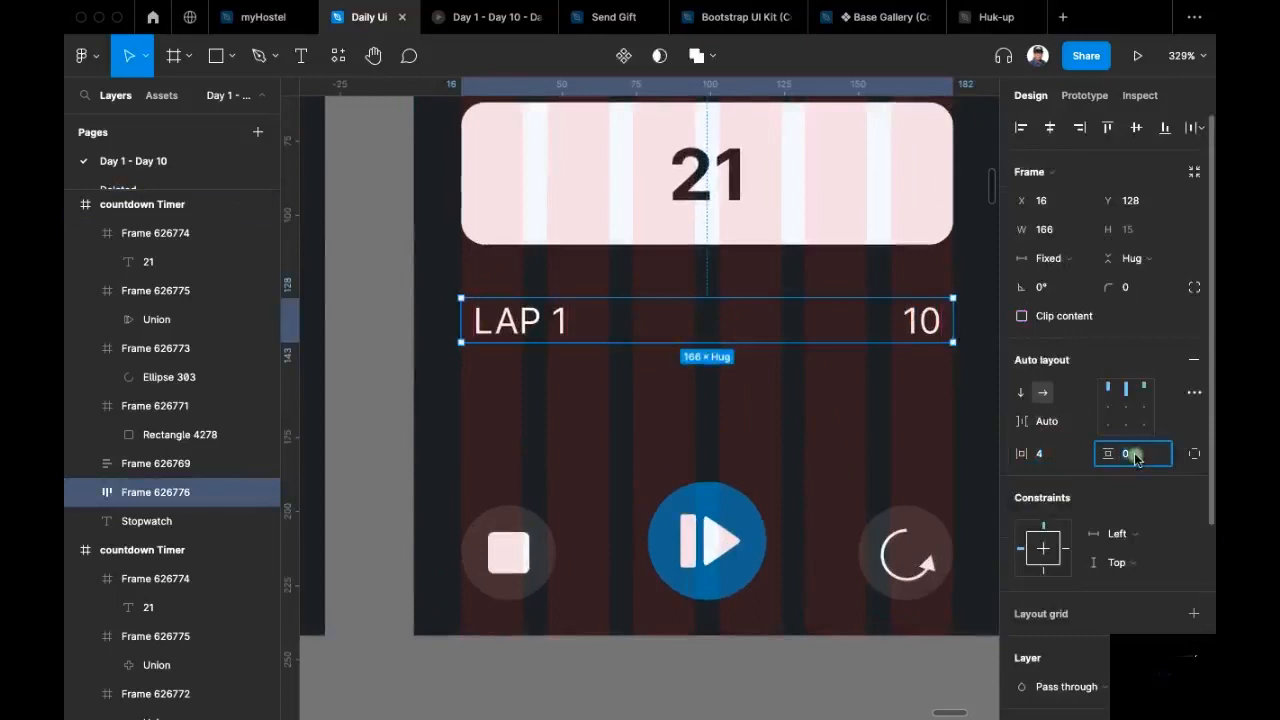
{"action": "key", "text": "Up"}
{"action": "key", "text": "Up"}
Step: Fill the lap row with the 21 card's off-white F4F8FF at 5% opacity
{"action": "scroll", "coordinate": [780, 367], "scroll_direction": "down", "scroll_amount": 5}
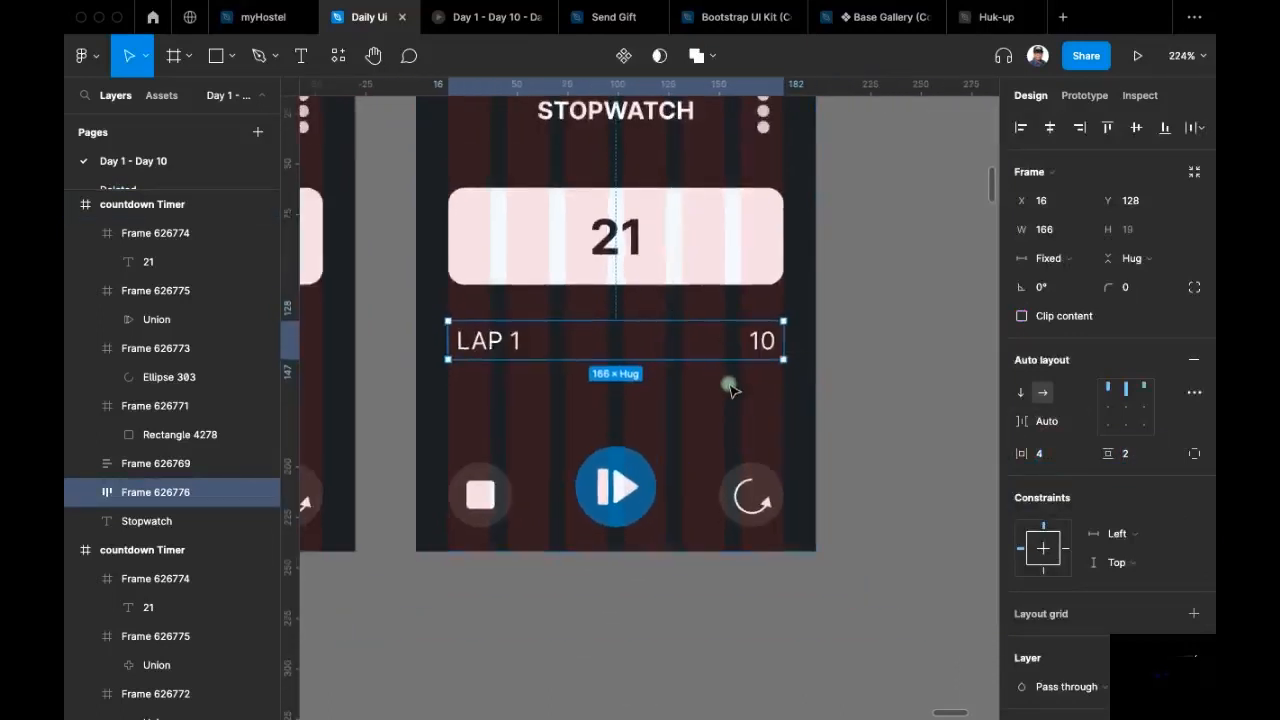
{"action": "scroll", "coordinate": [866, 380], "scroll_direction": "down", "scroll_amount": 3}
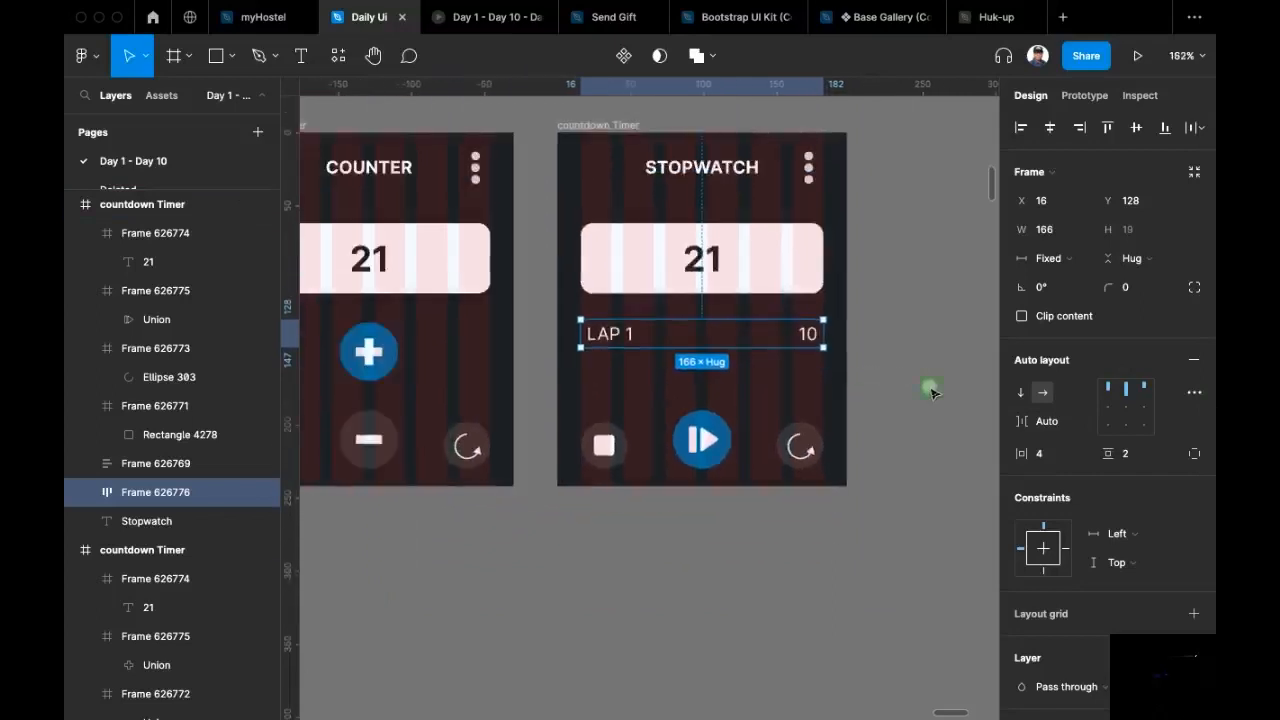
{"action": "left_click_drag", "start_coordinate": [930, 392], "coordinate": [906, 423]}
{"action": "key", "text": "i"}
{"action": "left_click", "coordinate": [733, 312]}
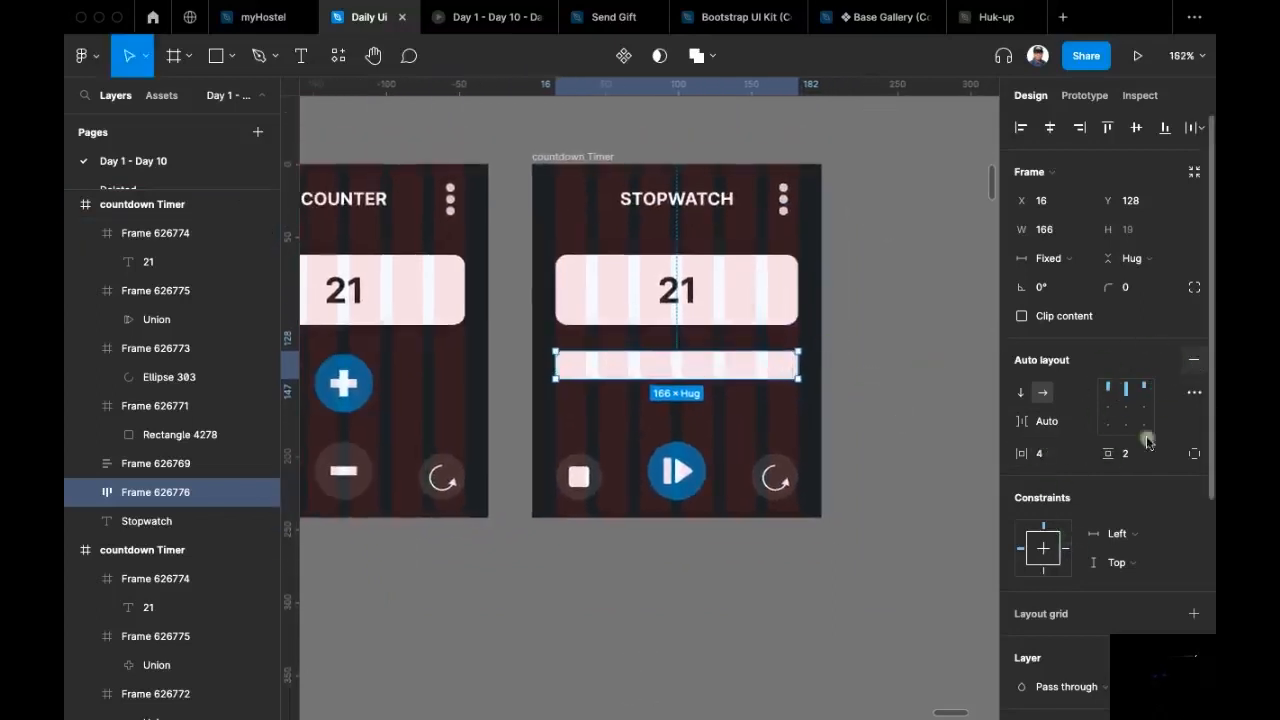
{"action": "scroll", "coordinate": [1171, 409], "scroll_direction": "down", "scroll_amount": 3}
{"action": "left_click", "coordinate": [1111, 430]}
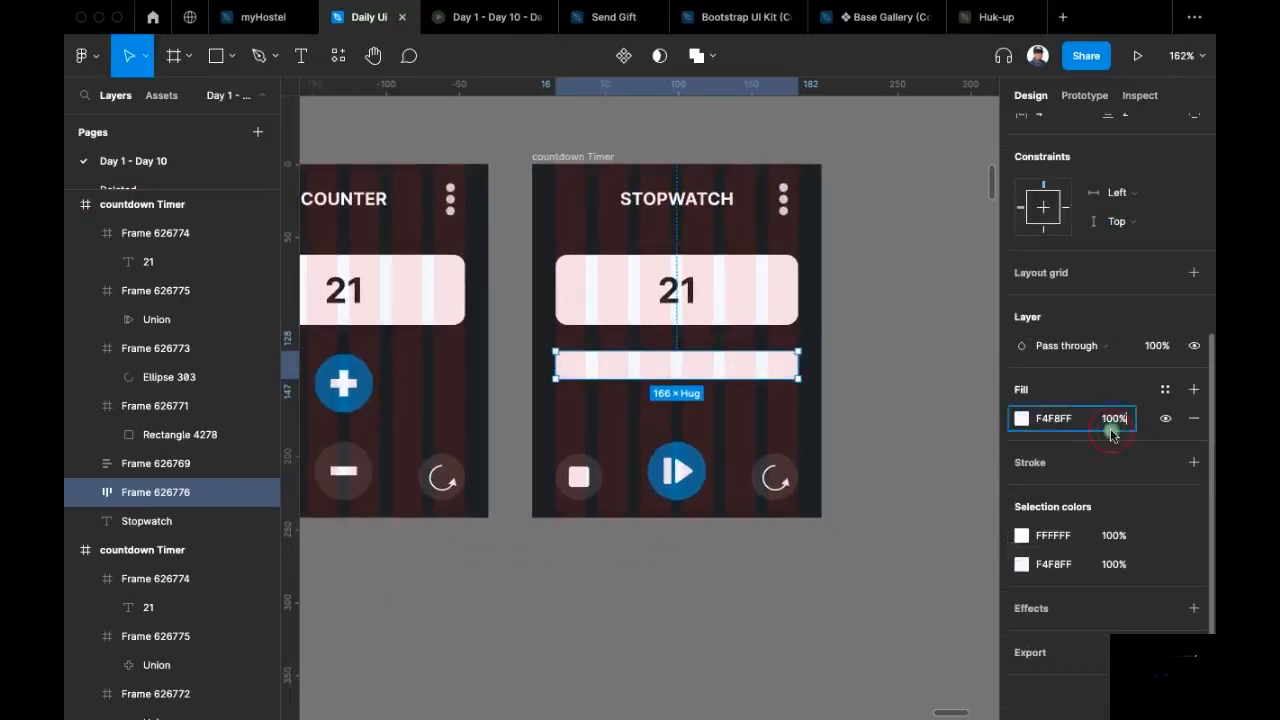
{"action": "type", "text": "5"}
{"action": "key", "text": "Return"}
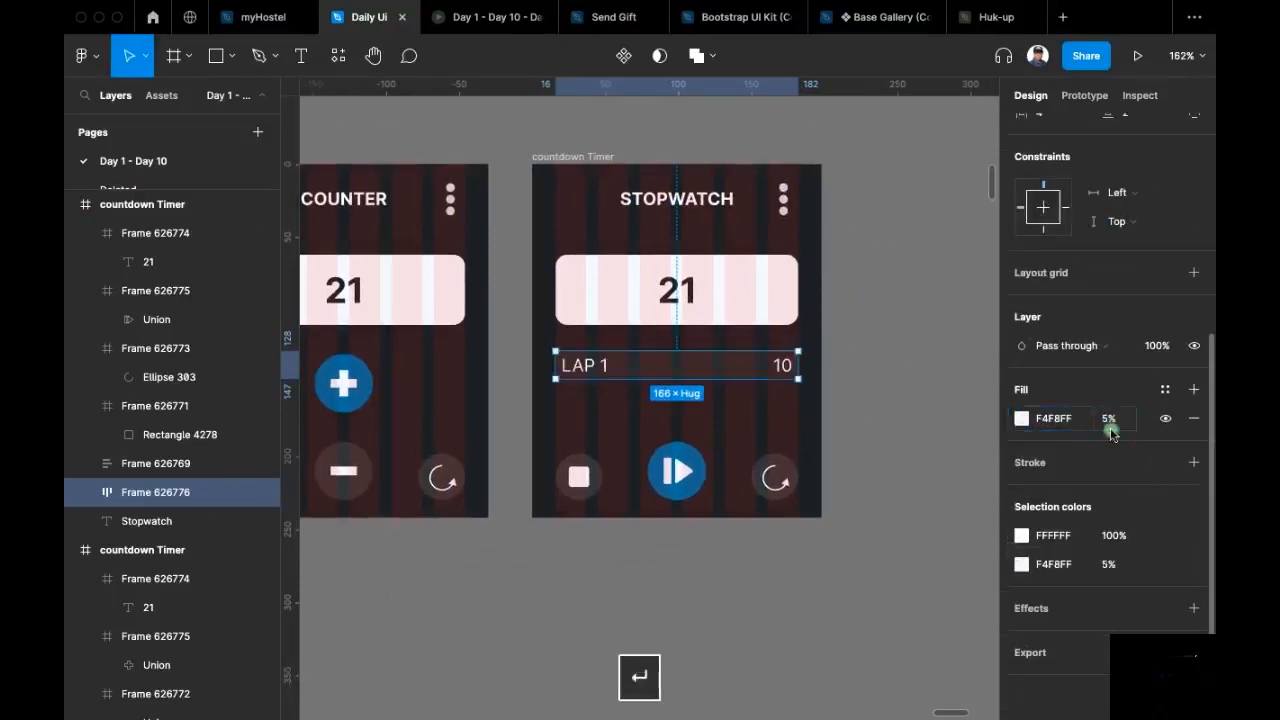
{"action": "left_click", "coordinate": [840, 365]}
Step: Recolour the LAP 1 and 10 texts with the 21 card's F4F8FF at 60% opacity
{"action": "scroll", "coordinate": [840, 390], "scroll_direction": "up", "scroll_amount": 3}
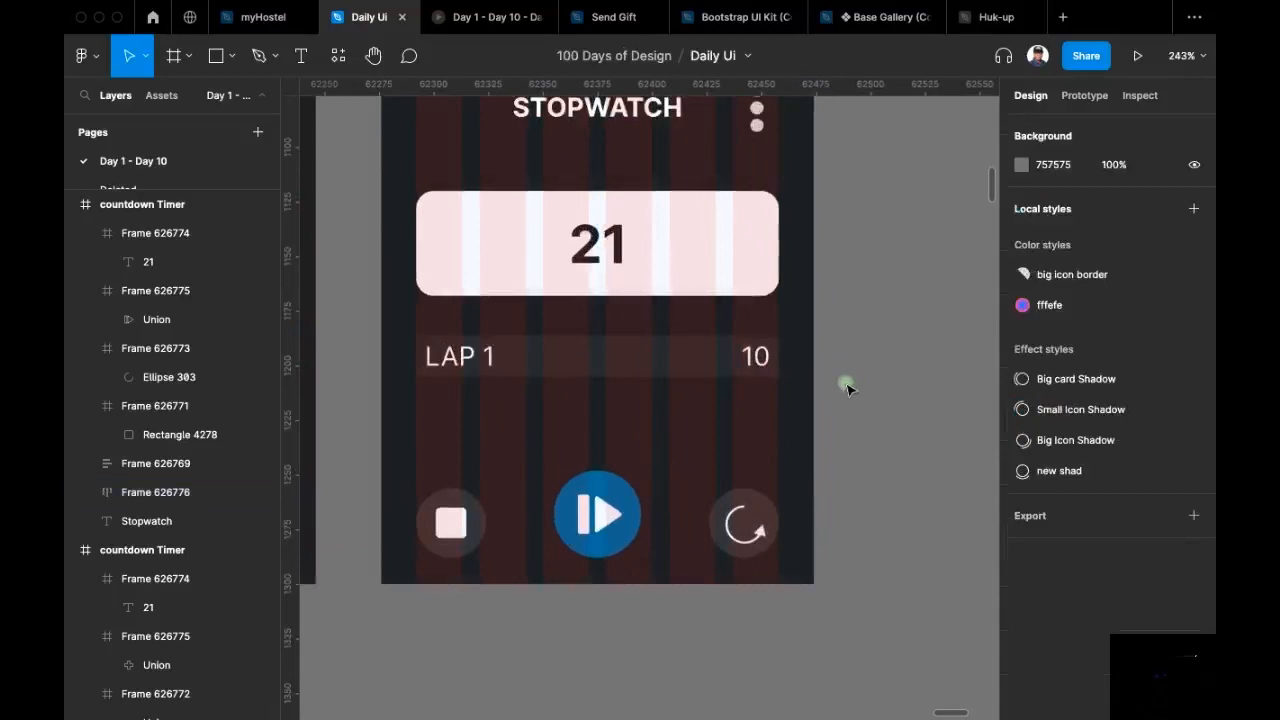
{"action": "scroll", "coordinate": [874, 384], "scroll_direction": "down", "scroll_amount": 1}
{"action": "left_click", "coordinate": [686, 360]}
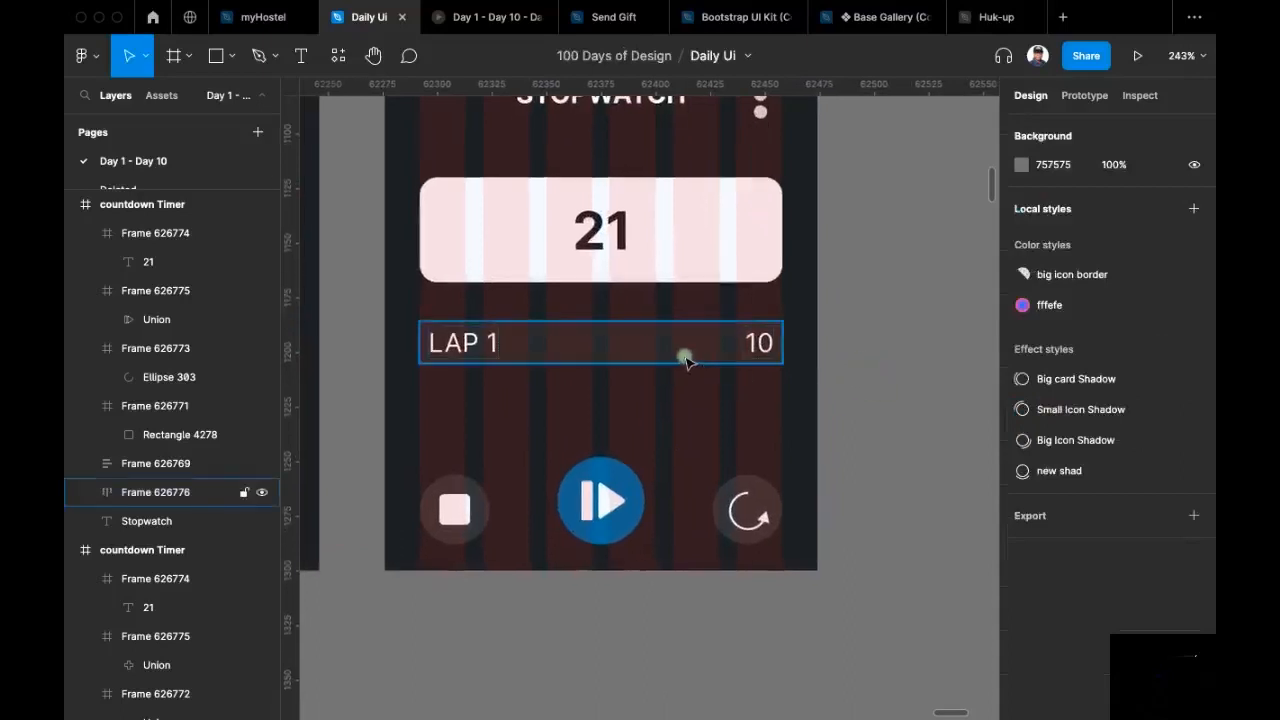
{"action": "left_click", "coordinate": [772, 354], "text": "super"}
{"action": "left_click", "coordinate": [507, 347], "text": "shift+super"}
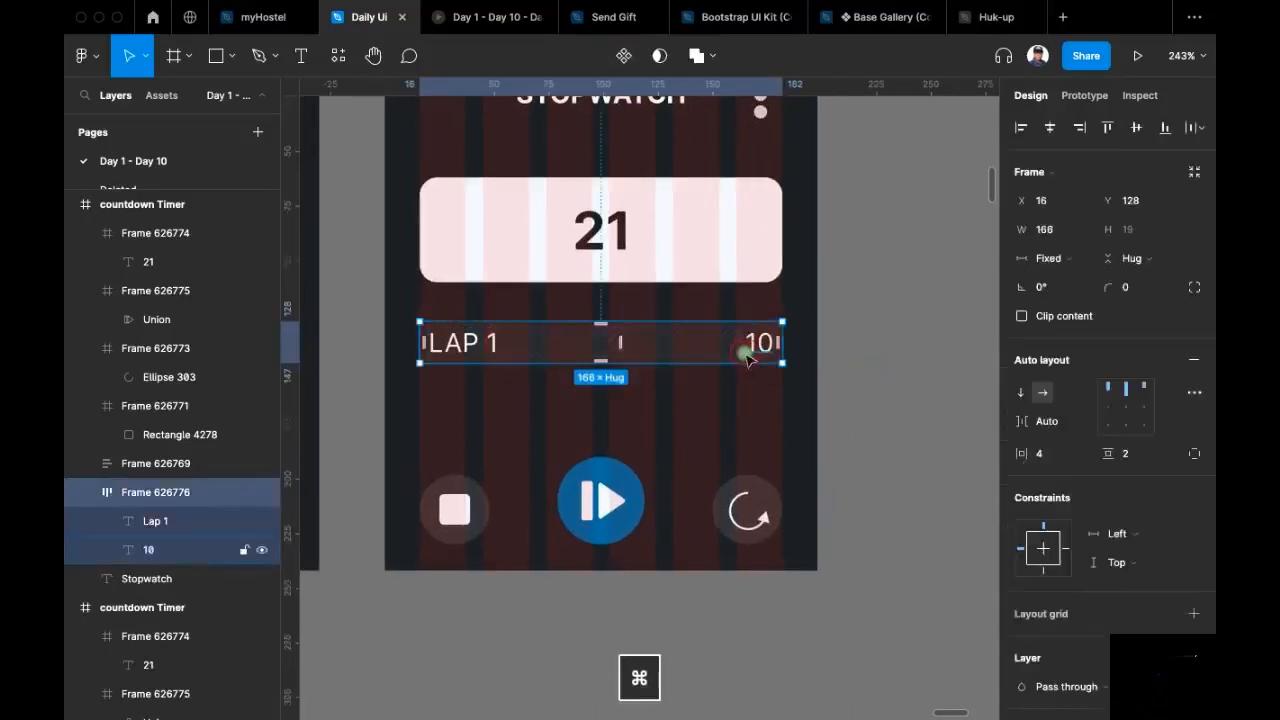
{"action": "left_click", "coordinate": [745, 354], "text": "super"}
{"action": "left_click", "coordinate": [495, 342], "text": "shift+super"}
{"action": "key", "text": "i"}
{"action": "left_click", "coordinate": [740, 249]}
{"action": "left_click", "coordinate": [1113, 600]}
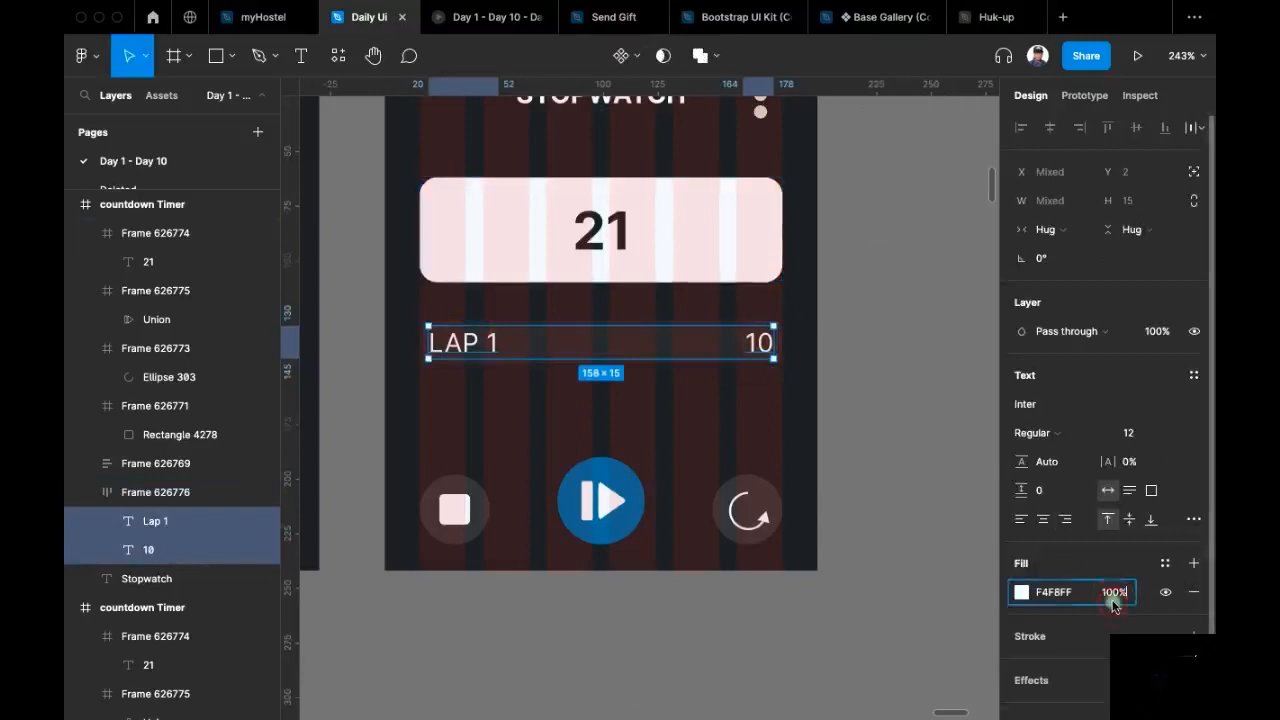
{"action": "type", "text": "50"}
{"action": "key", "text": "Return"}
{"action": "left_click", "coordinate": [912, 352]}
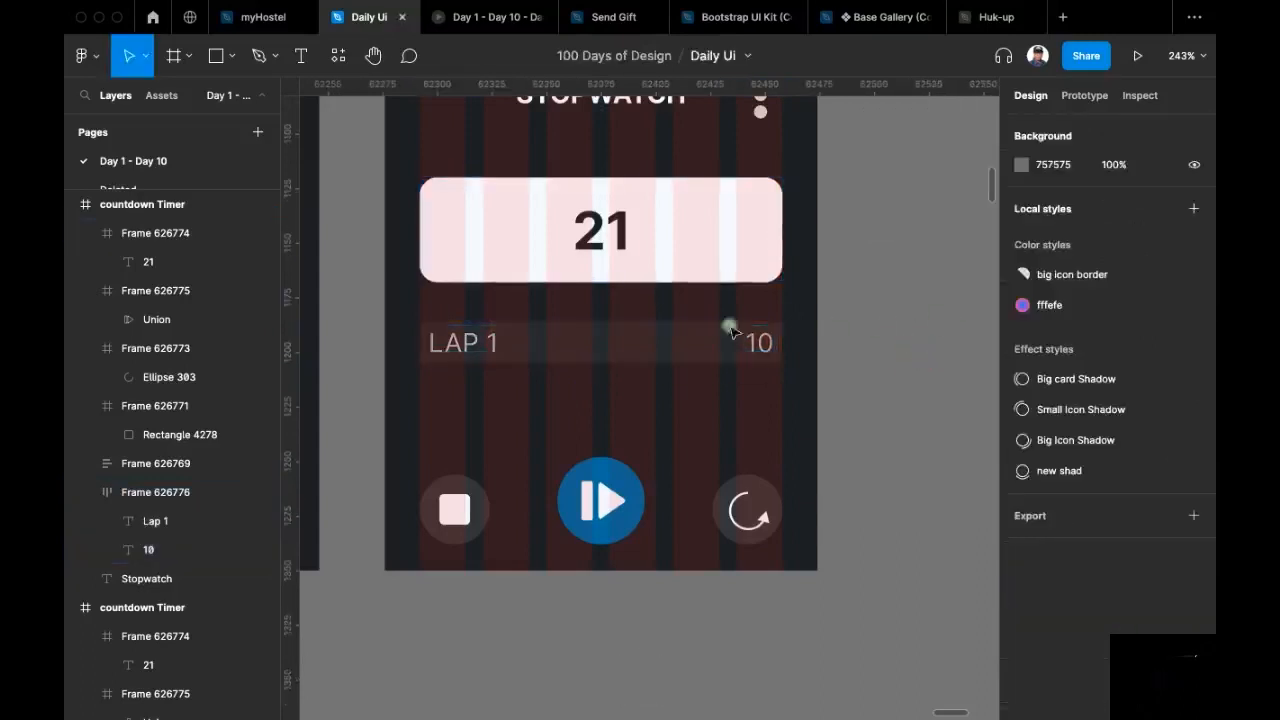
Step: Round the lap row's corners with a radius of 4
{"action": "left_click", "coordinate": [617, 335]}
{"action": "left_click", "coordinate": [1133, 290]}
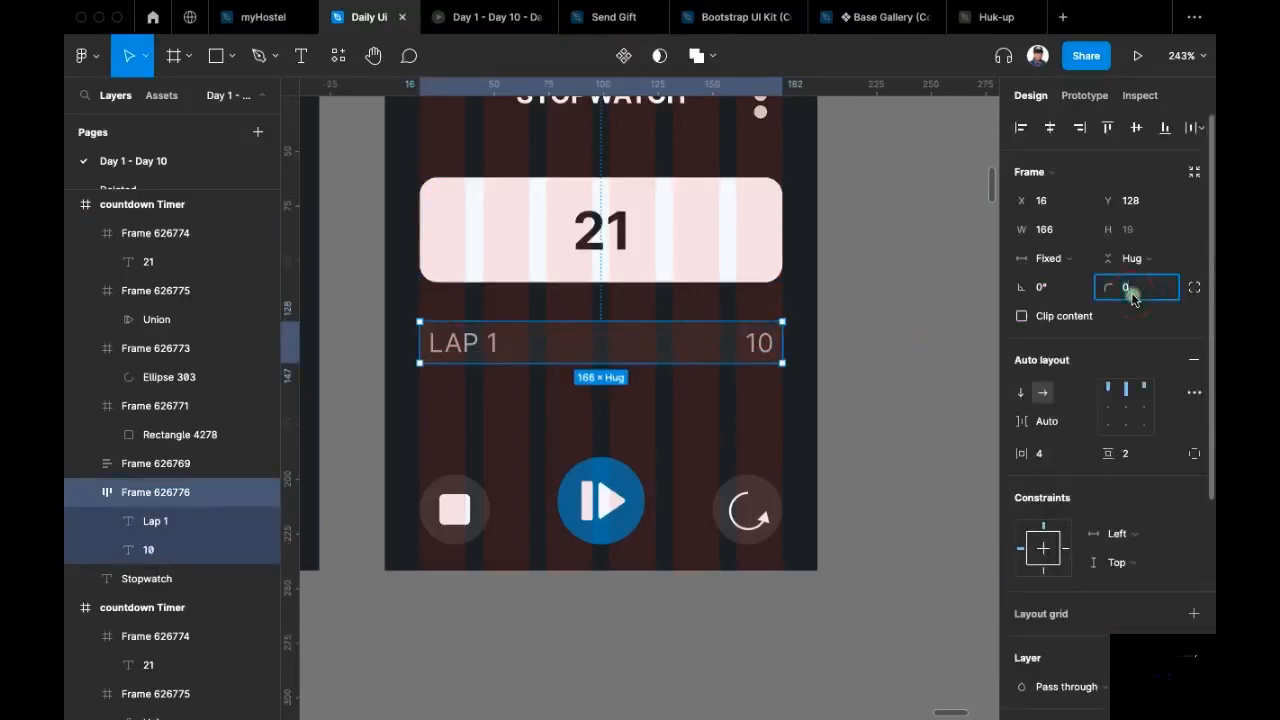
{"action": "key", "text": "Up"}
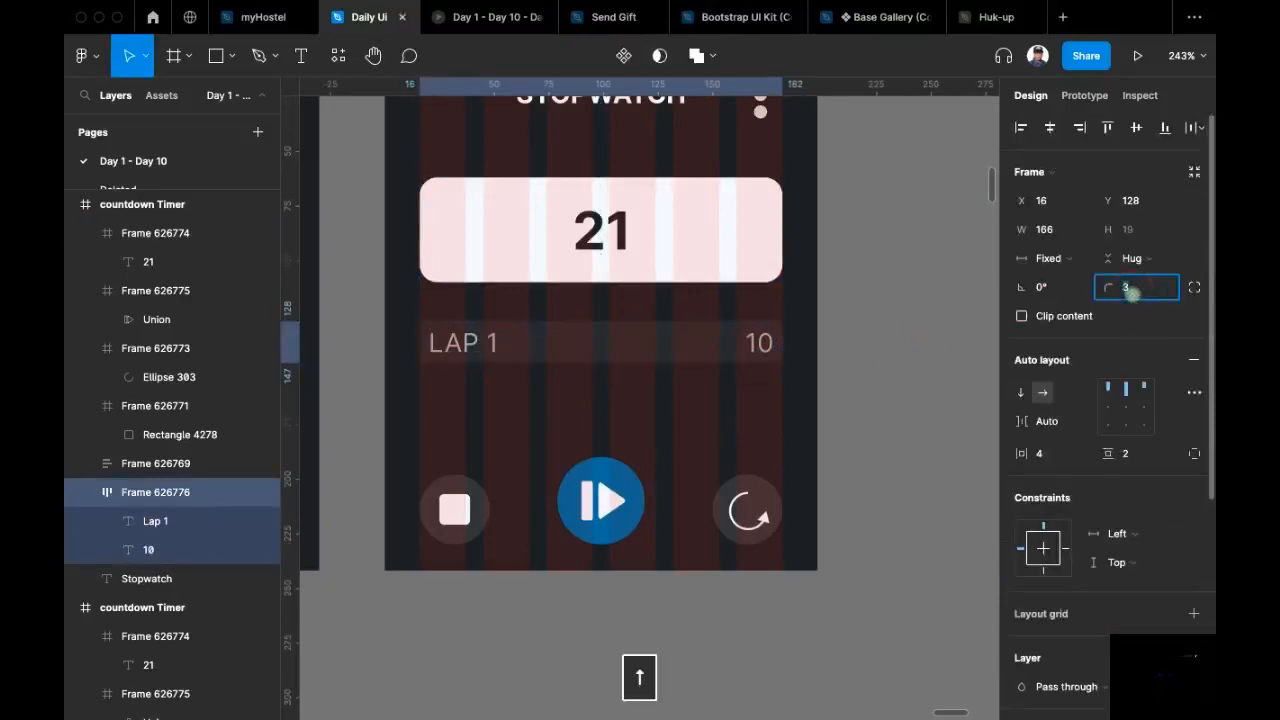
{"action": "left_click", "coordinate": [886, 312]}
Step: Duplicate the lap row below itself and combine both rows into a vertical auto layout with spacing 8
{"action": "left_click", "coordinate": [688, 350]}
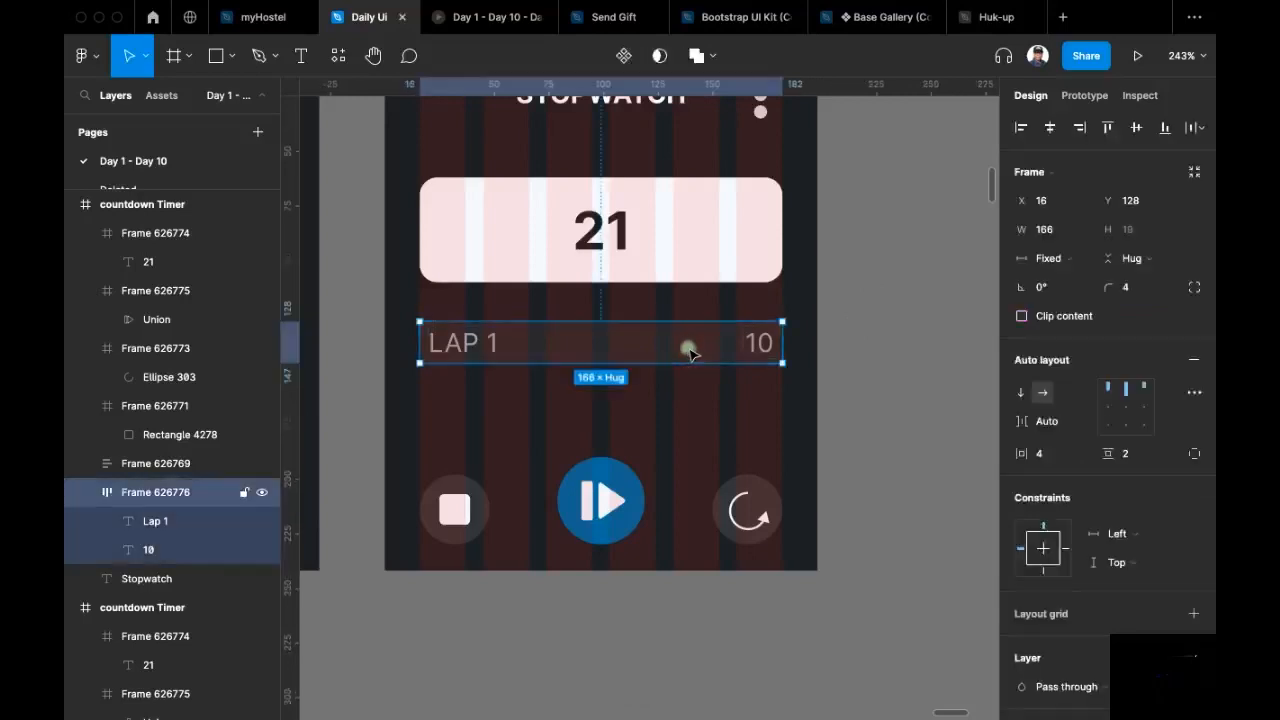
{"action": "left_click_drag", "start_coordinate": [690, 355], "coordinate": [690, 395]}
{"action": "left_click", "coordinate": [683, 333], "text": "shift"}
{"action": "key", "text": "shift+a"}
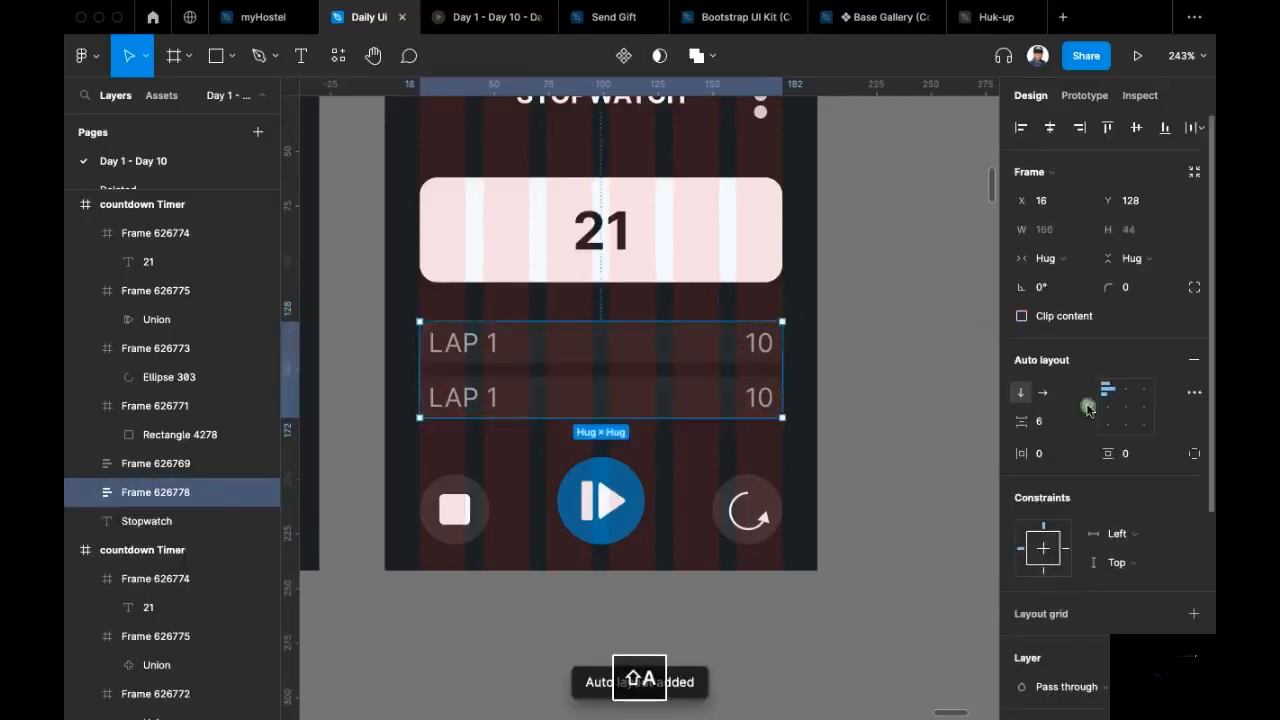
{"action": "left_click", "coordinate": [1040, 423]}
{"action": "type", "text": "8"}
{"action": "key", "text": "Return"}
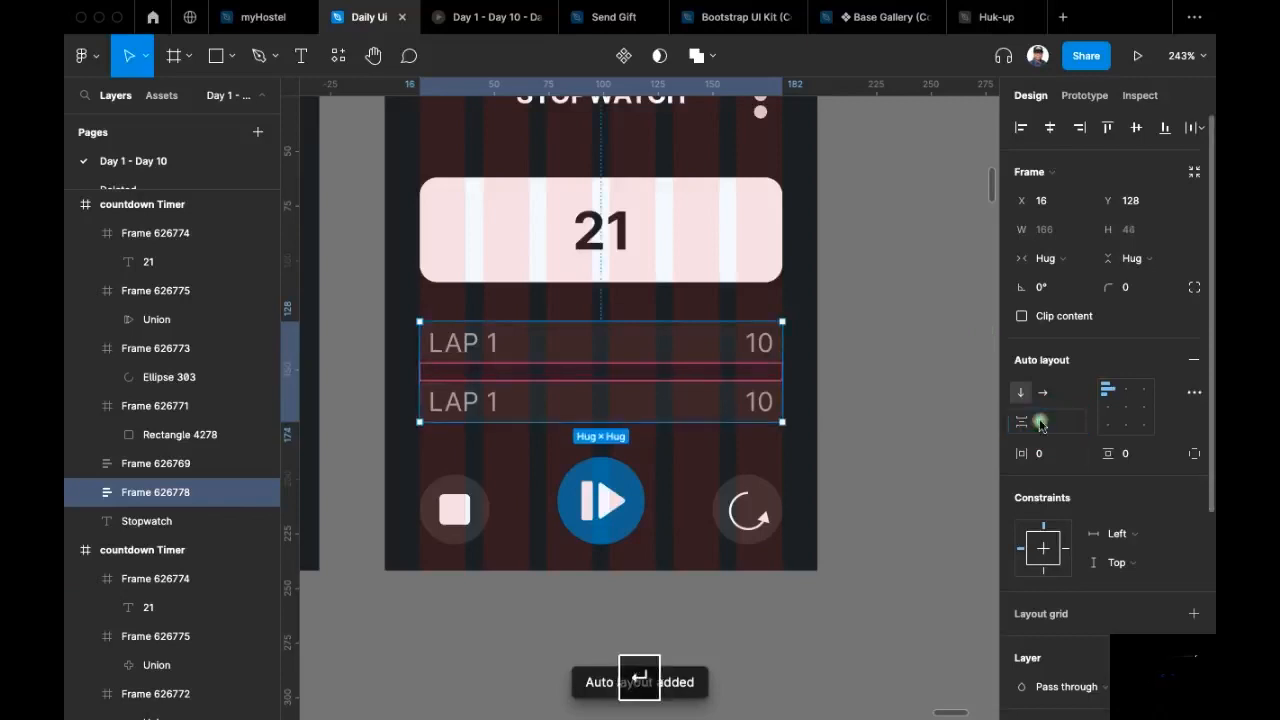
Step: Change the second lap row's value to 20 and its label to LAP 2
{"action": "double_click", "coordinate": [759, 401]}
{"action": "double_click", "coordinate": [759, 401]}
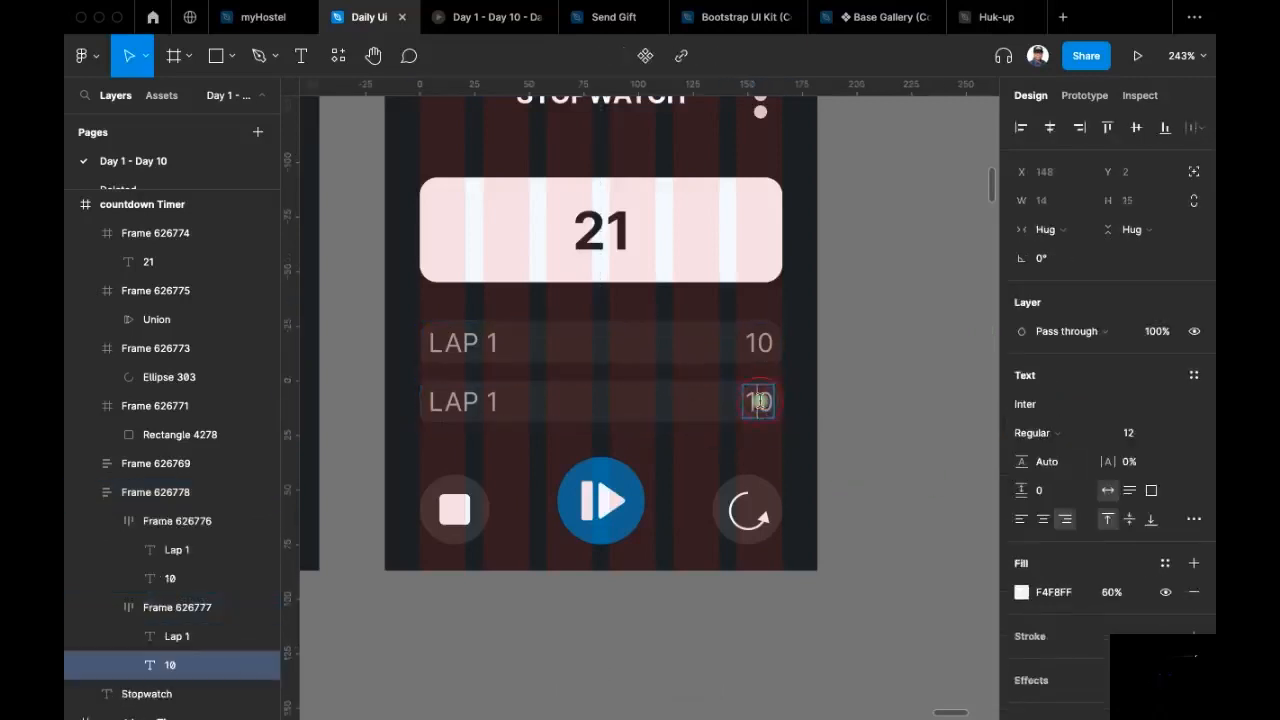
{"action": "type", "text": "2"}
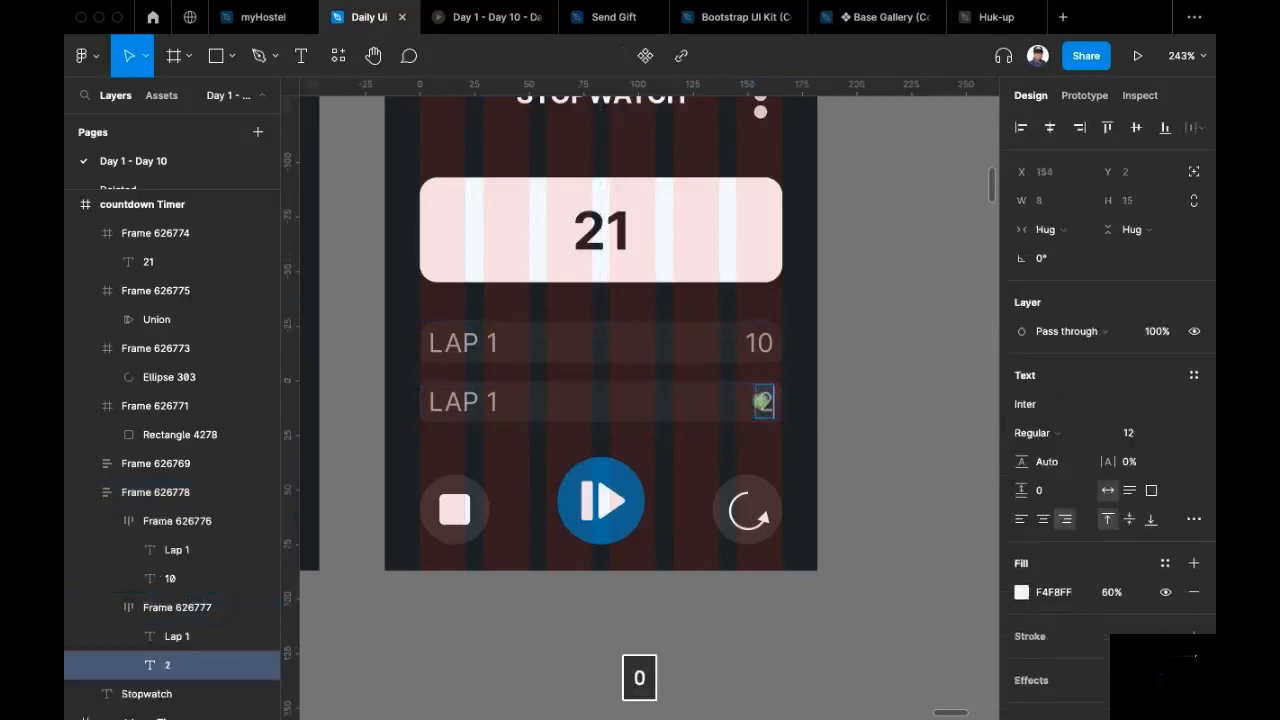
{"action": "left_click", "coordinate": [862, 410]}
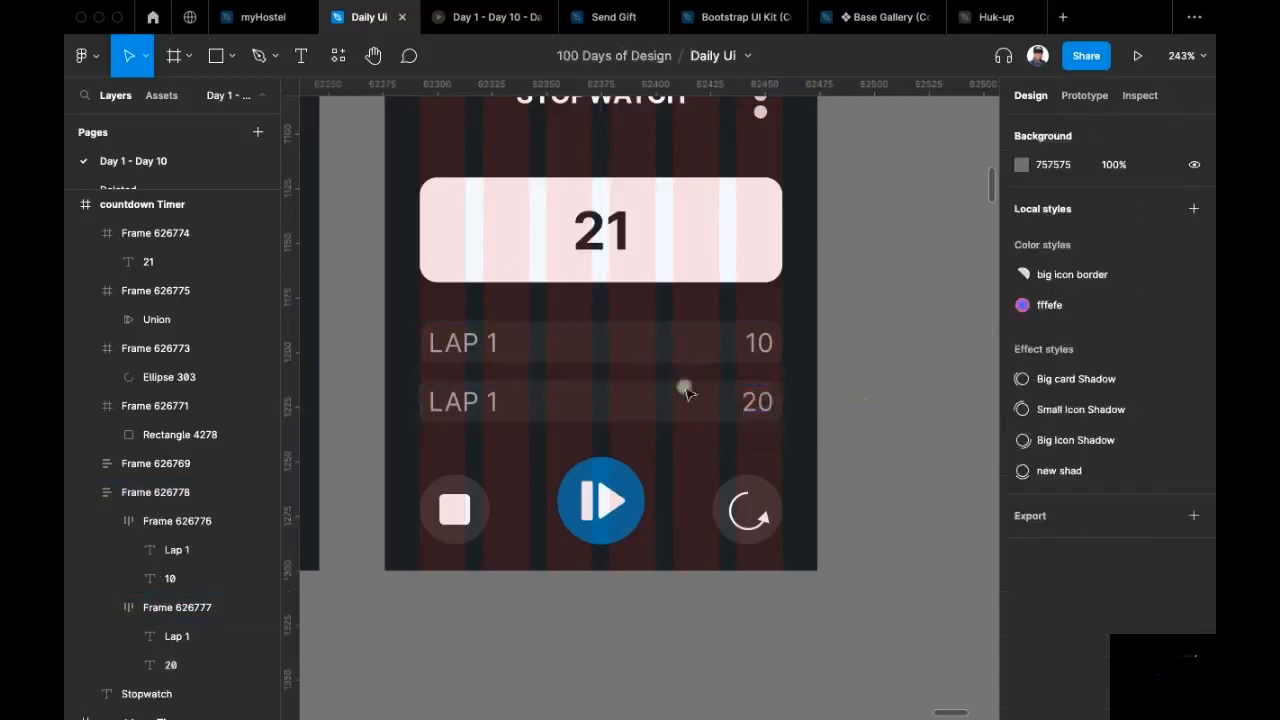
{"action": "double_click", "coordinate": [490, 395]}
{"action": "double_click", "coordinate": [490, 396]}
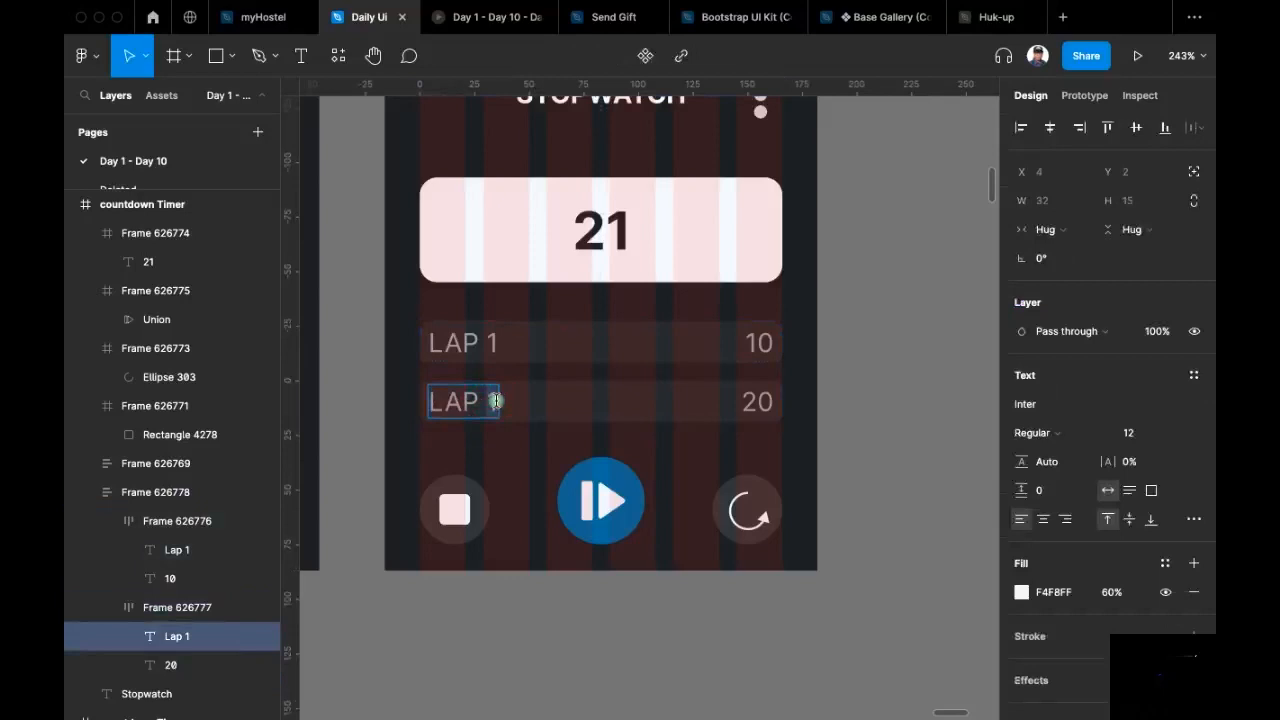
{"action": "type", "text": "2"}
{"action": "left_click", "coordinate": [878, 345]}
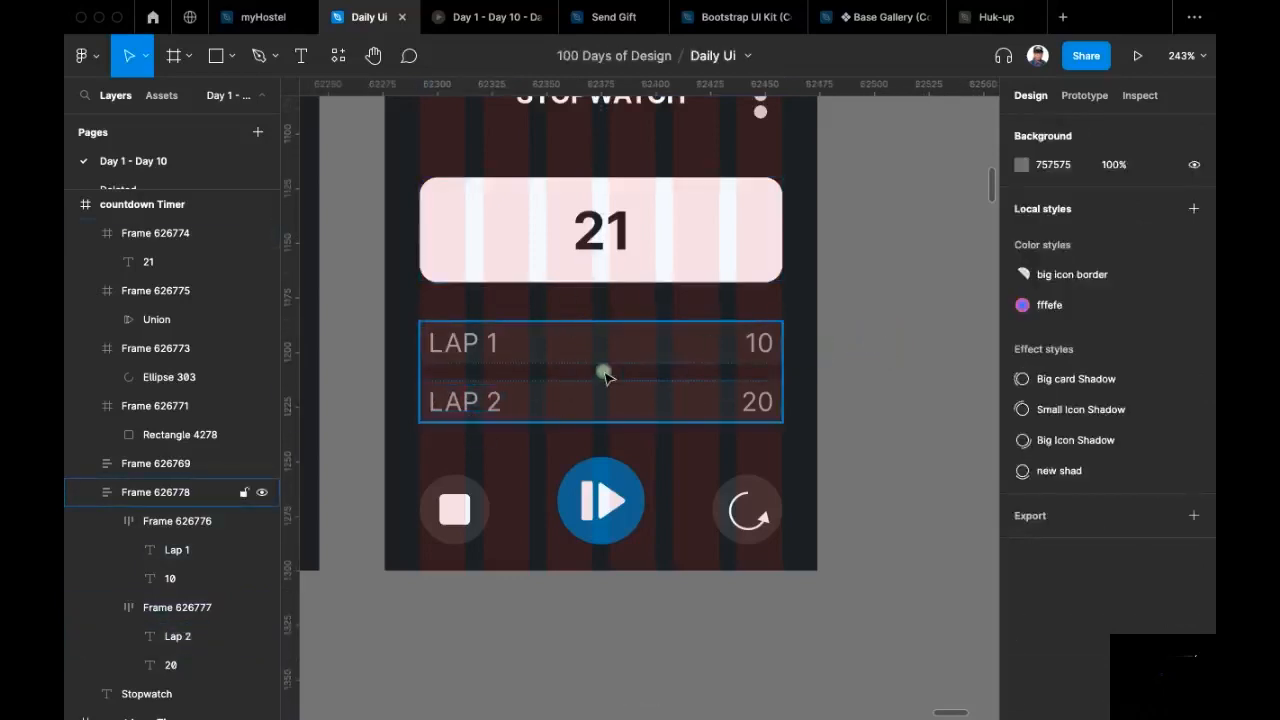
Step: Rename the counter screen's frame as counter and the stopwatch screen's frame as stopwatch
{"action": "scroll", "coordinate": [636, 453], "scroll_direction": "up", "scroll_amount": 2}
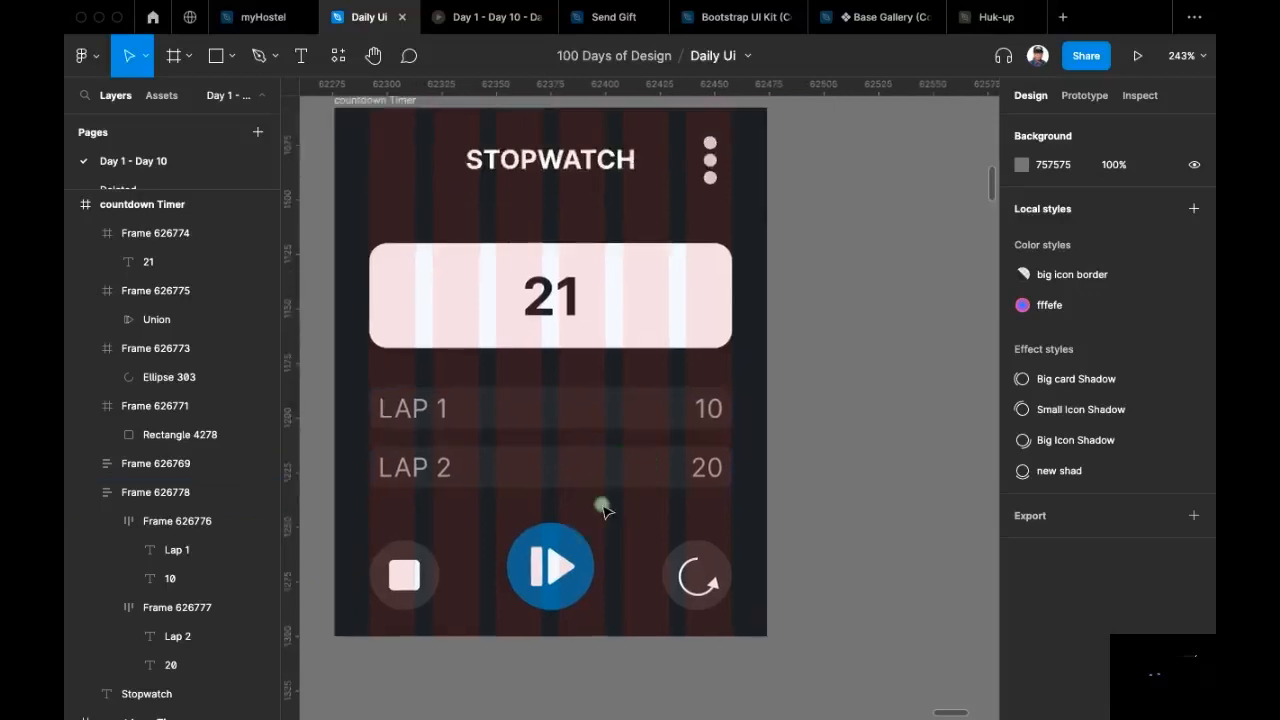
{"action": "scroll", "coordinate": [603, 510], "scroll_direction": "down", "scroll_amount": 5}
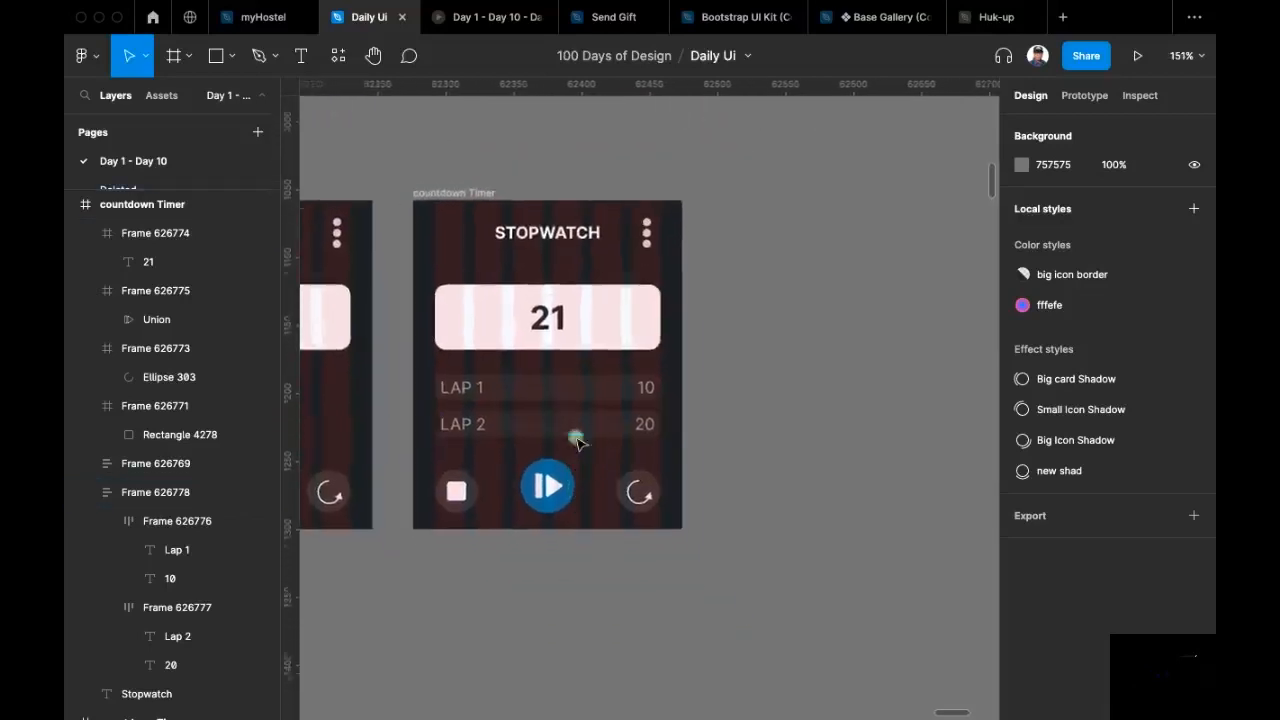
{"action": "scroll", "coordinate": [630, 453], "scroll_direction": "down", "scroll_amount": 3}
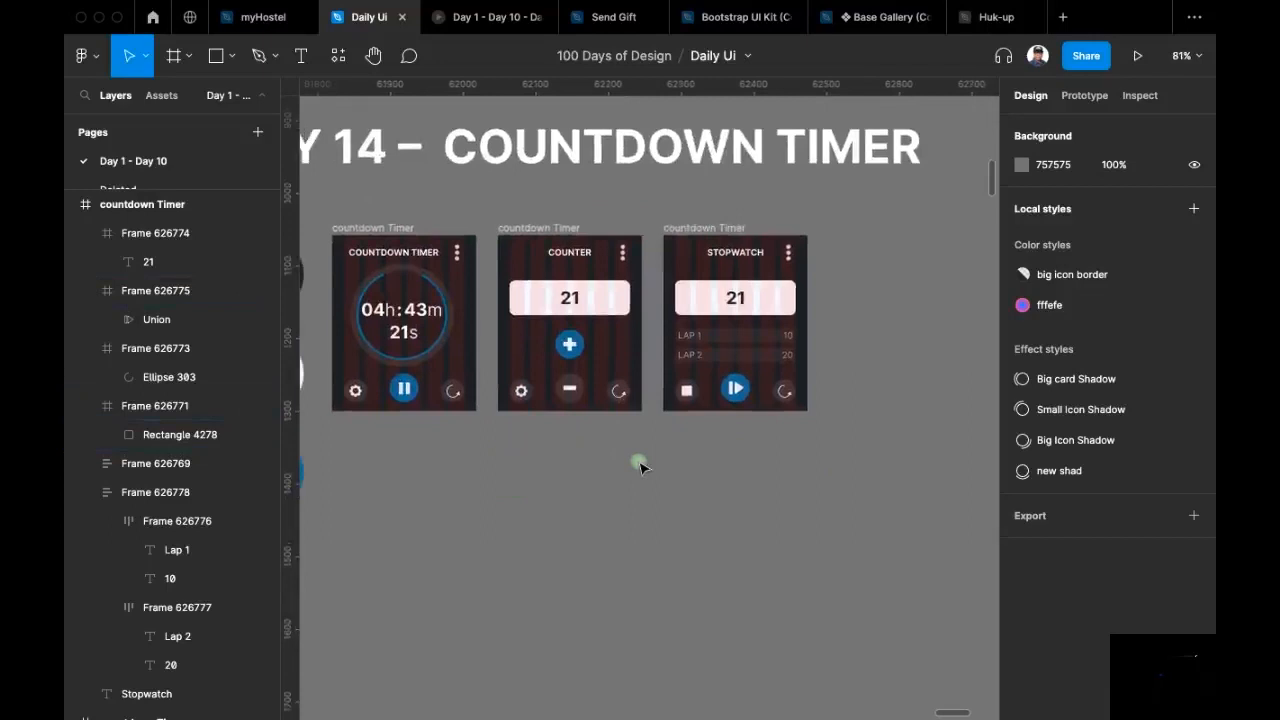
{"action": "left_click_drag", "start_coordinate": [641, 466], "coordinate": [546, 462]}
{"action": "scroll", "coordinate": [389, 257], "scroll_direction": "up", "scroll_amount": 3}
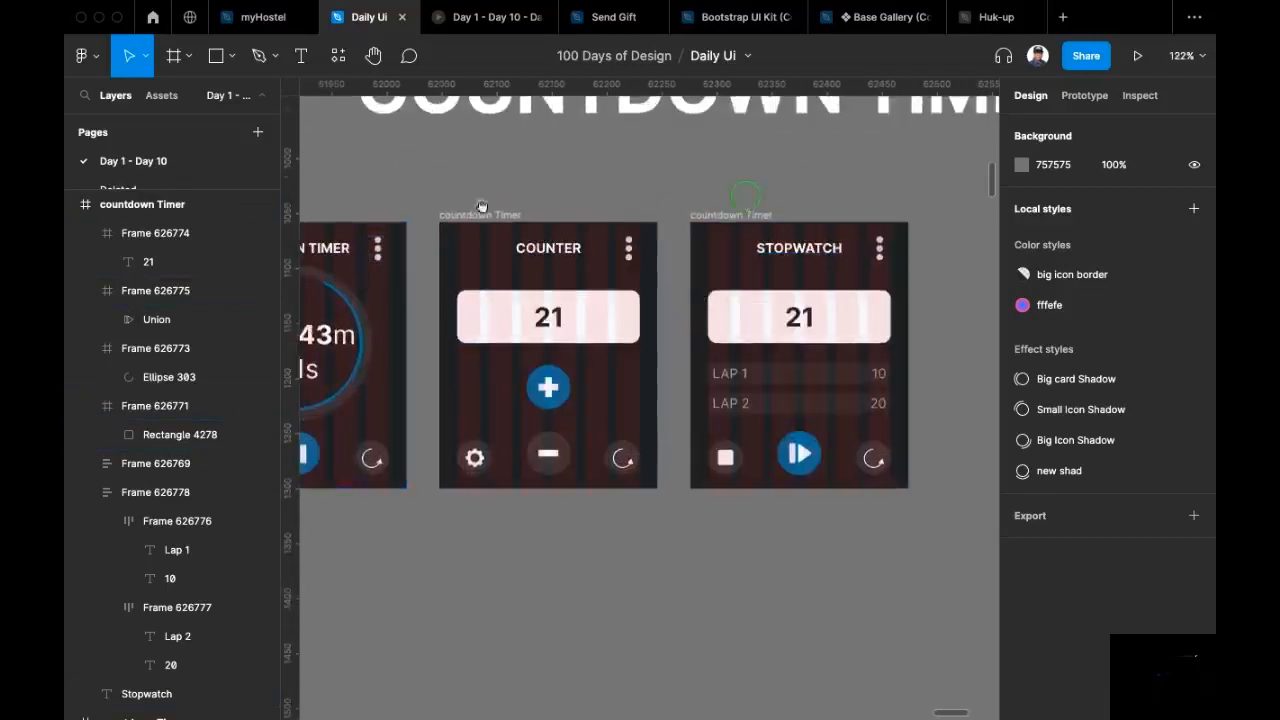
{"action": "scroll", "coordinate": [481, 206], "scroll_direction": "right", "scroll_amount": 5}
{"action": "scroll", "coordinate": [463, 200], "scroll_direction": "left", "scroll_amount": 5}
{"action": "left_click", "coordinate": [486, 205]}
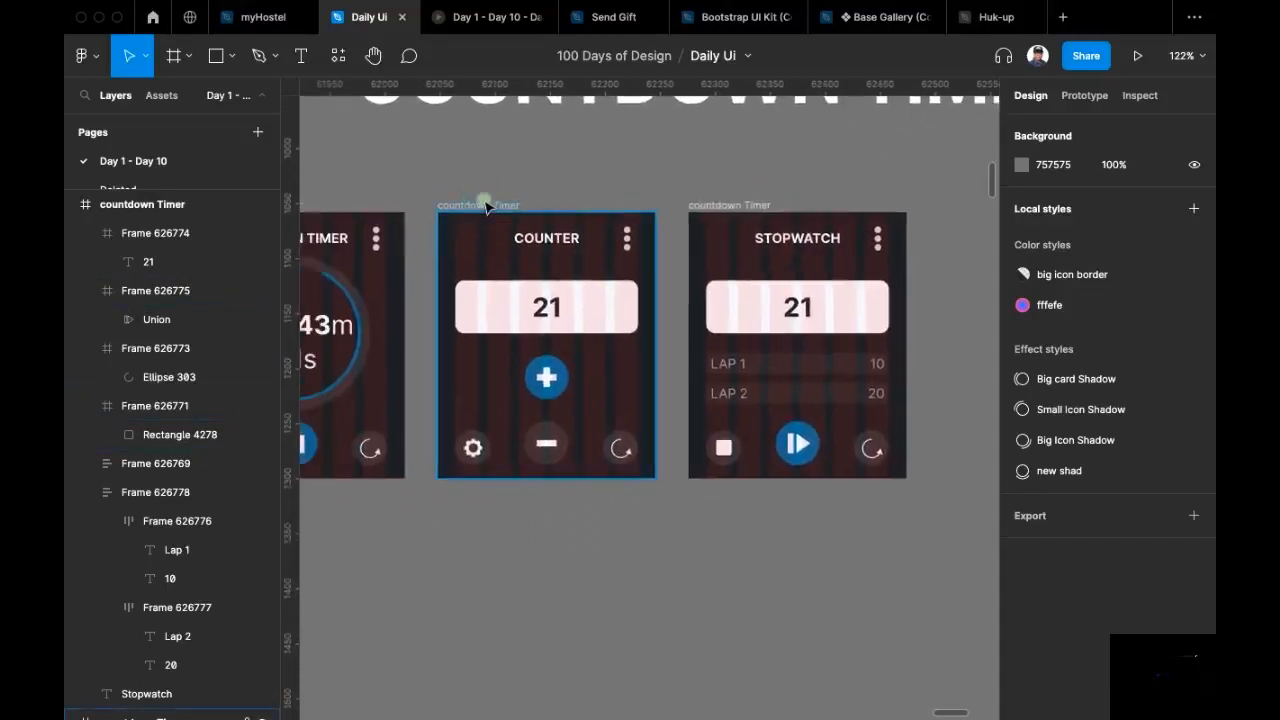
{"action": "type", "text": "counter"}
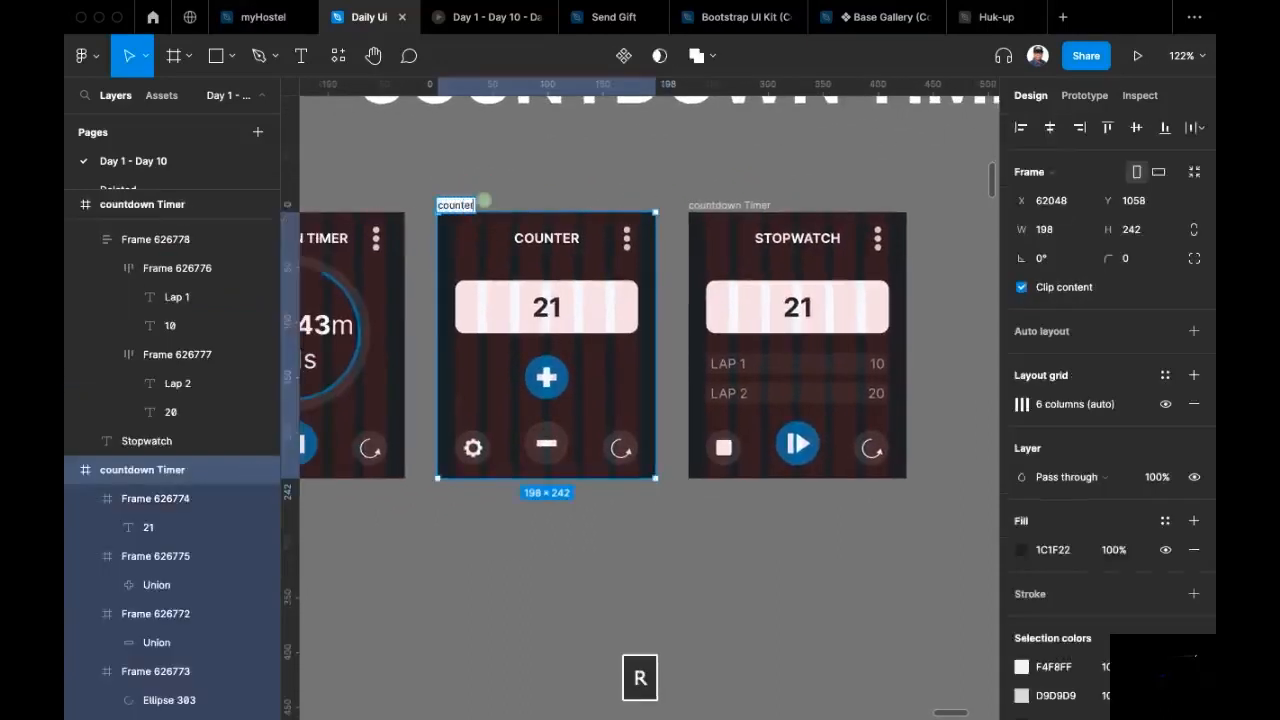
{"action": "double_click", "coordinate": [766, 206]}
{"action": "type", "text": "st"}
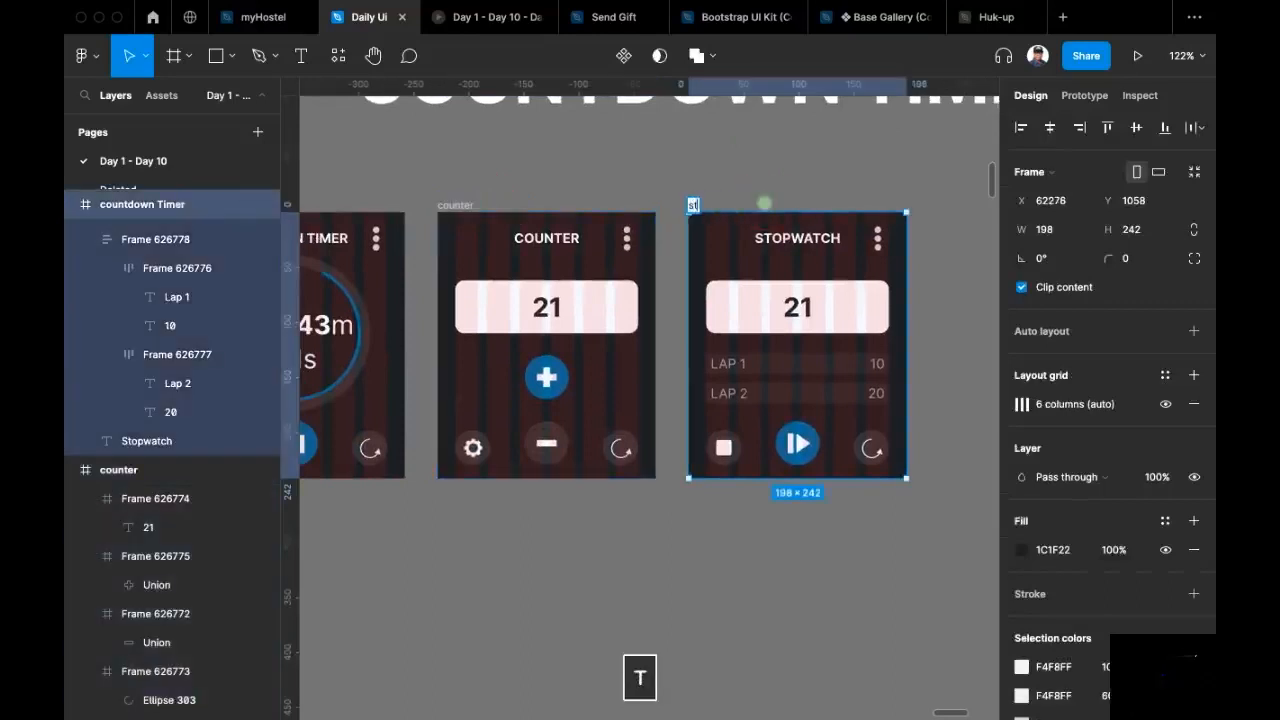
{"action": "type", "text": "opwatch"}
{"action": "left_click", "coordinate": [824, 177]}
Step: Duplicate the stopwatch frame and place the copy to its right in the same row
{"action": "scroll", "coordinate": [757, 194], "scroll_direction": "down", "scroll_amount": 2}
{"action": "scroll", "coordinate": [663, 280], "scroll_direction": "right", "scroll_amount": 3}
{"action": "left_click", "coordinate": [514, 214]}
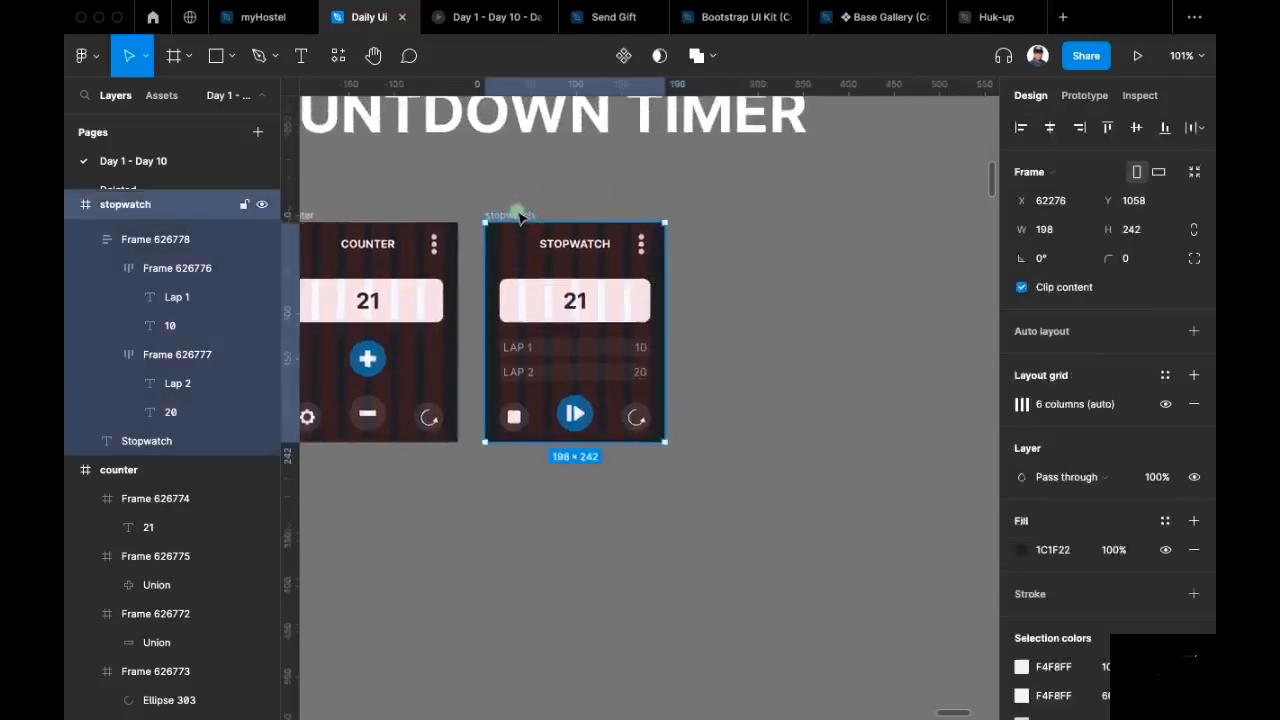
{"action": "left_click_drag", "start_coordinate": [514, 214], "coordinate": [713, 216], "text": "alt+shift"}
{"action": "left_click_drag", "start_coordinate": [698, 216], "coordinate": [750, 200]}
{"action": "scroll", "coordinate": [750, 203], "scroll_direction": "down", "scroll_amount": 1}
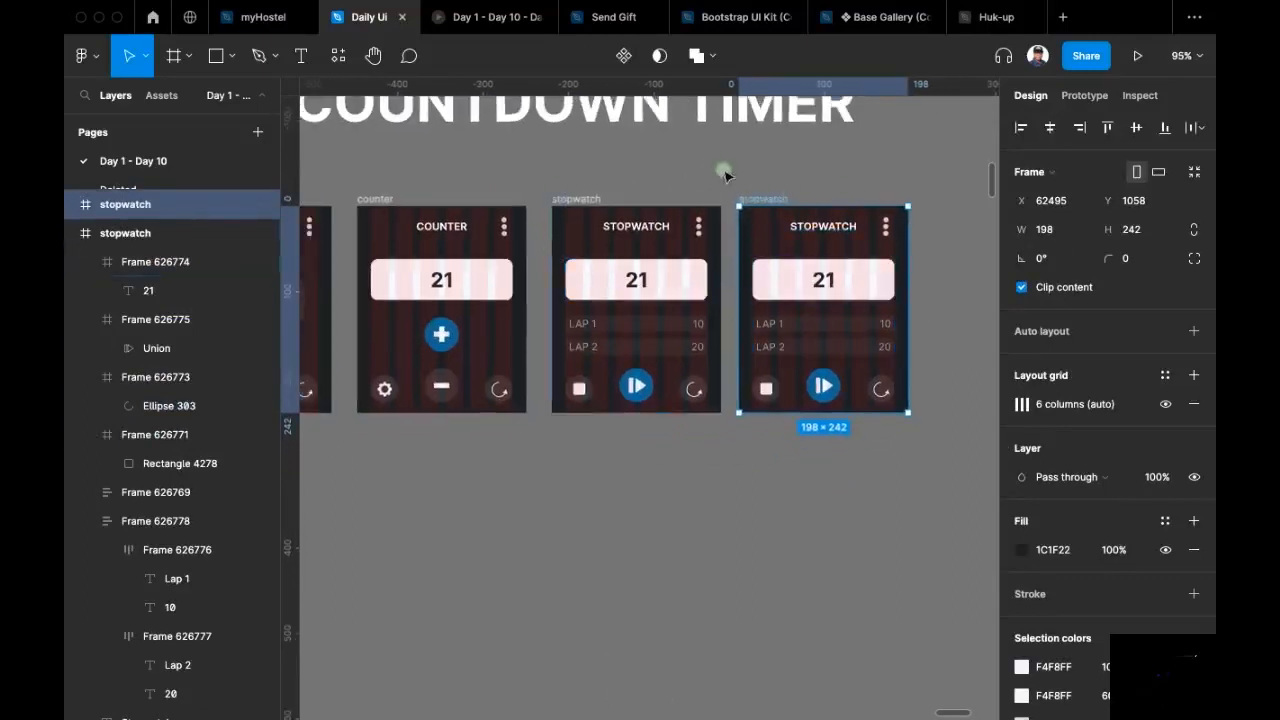
Step: Delete all the contents inside the duplicated stopwatch frame
{"action": "left_click_drag", "start_coordinate": [723, 177], "coordinate": [603, 194]}
{"action": "key", "text": "Return"}
{"action": "scroll", "coordinate": [686, 283], "scroll_direction": "right", "scroll_amount": 3}
{"action": "scroll", "coordinate": [686, 283], "scroll_direction": "up", "scroll_amount": 1, "text": "ctrl"}
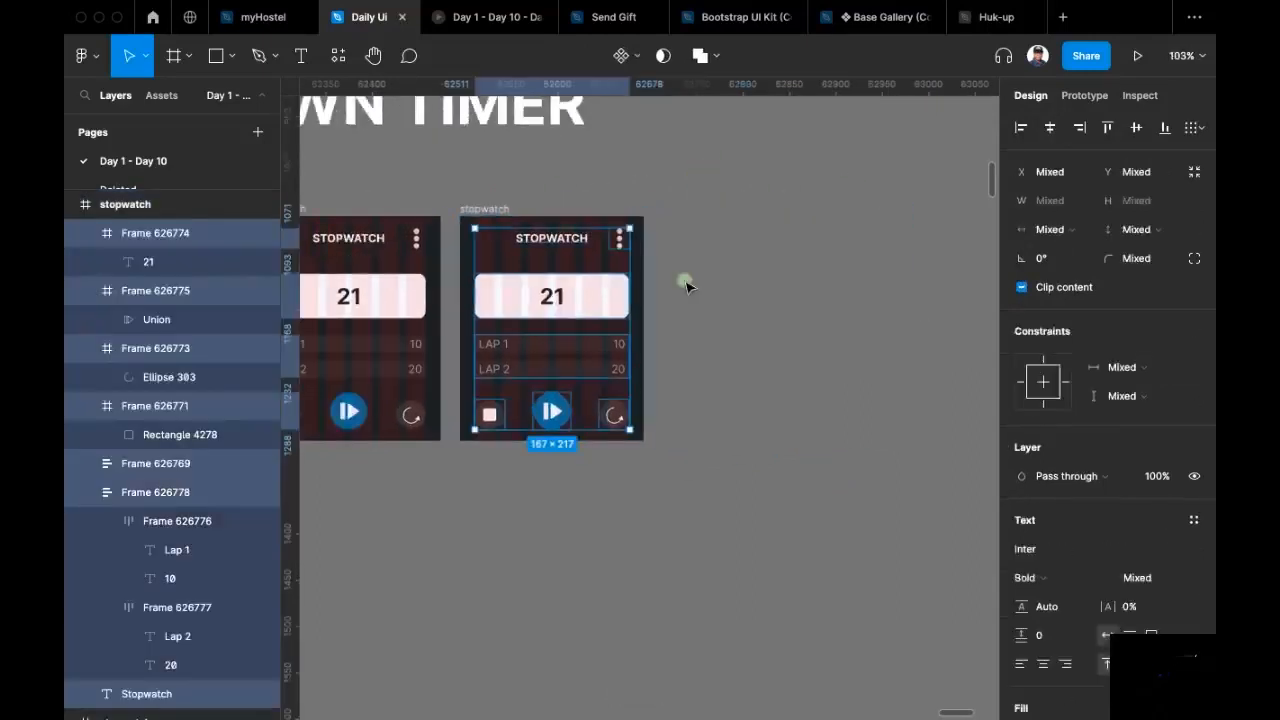
{"action": "key", "text": "BackSpace"}
Step: Draw a 198-wide frame spanning the upper part of the emptied screen and set its height to 72
{"action": "left_click", "coordinate": [174, 57]}
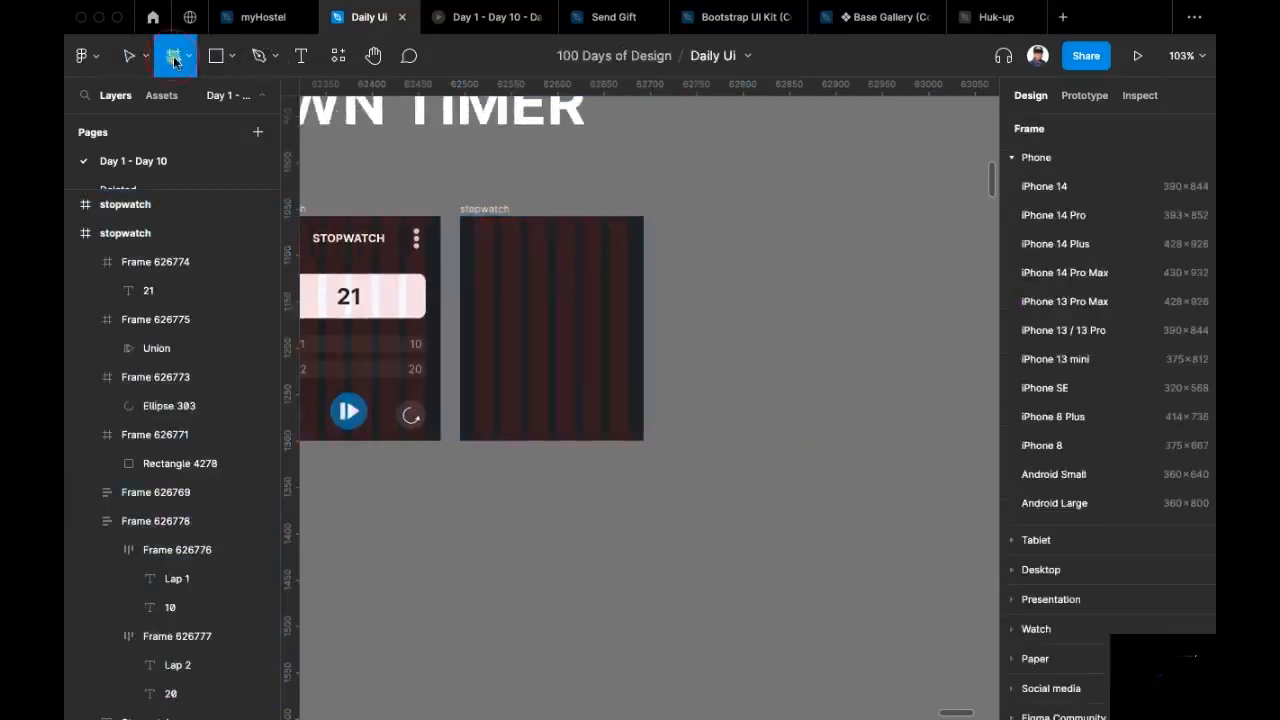
{"action": "left_click_drag", "start_coordinate": [459, 253], "coordinate": [643, 306]}
{"action": "left_click", "coordinate": [1143, 230]}
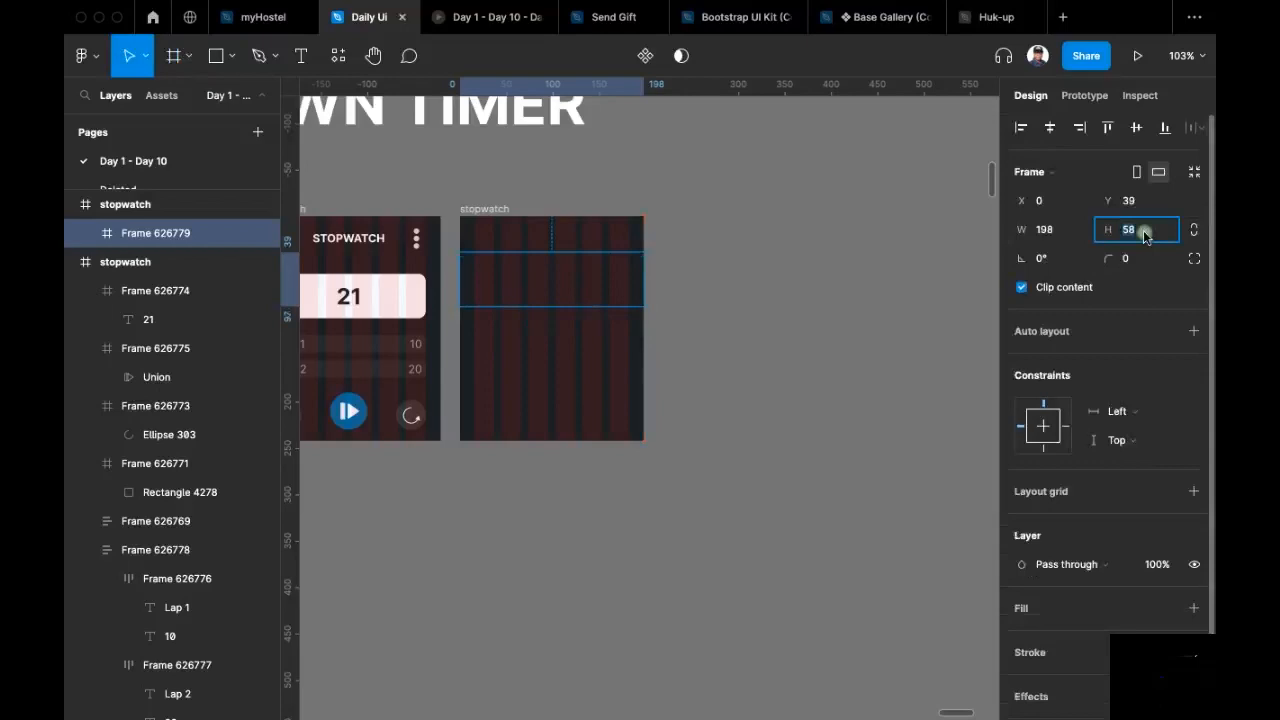
{"action": "type", "text": "72"}
{"action": "key", "text": "Return"}
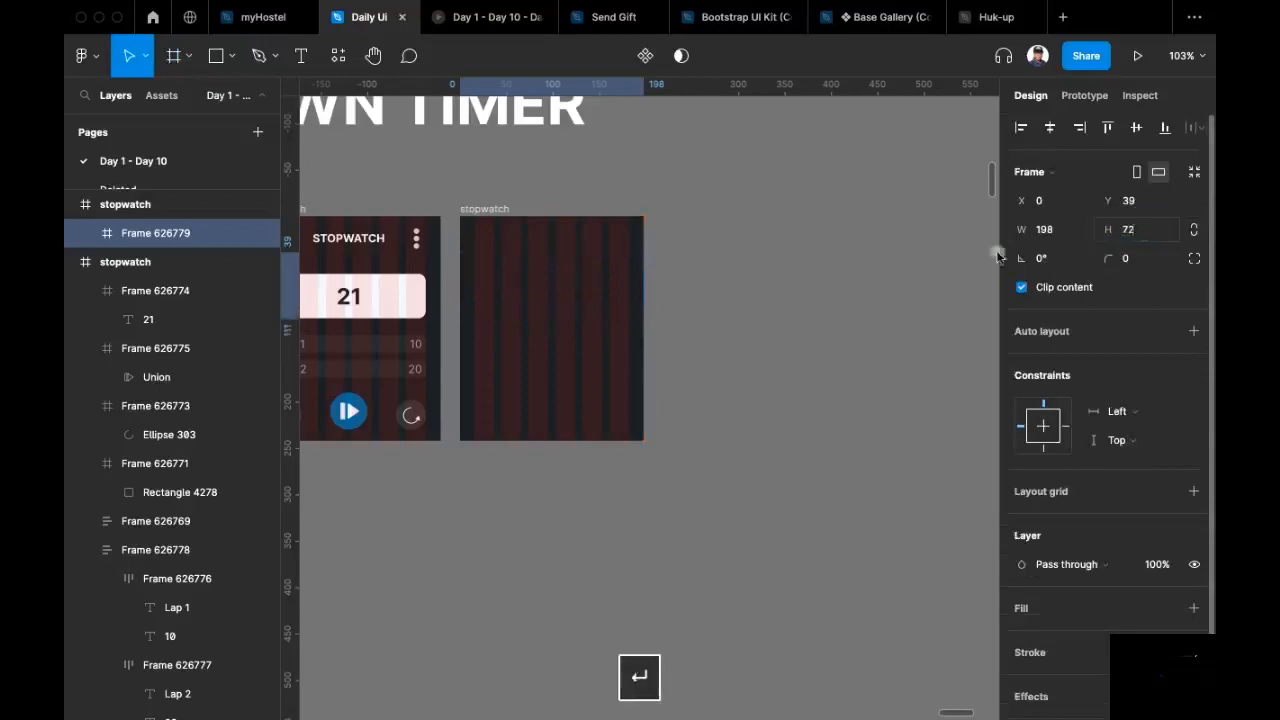
Step: Fill the new full-width frame with the 21 card's off-white F4F8FF
{"action": "scroll", "coordinate": [786, 374], "scroll_direction": "left", "scroll_amount": 3}
{"action": "key", "text": "i"}
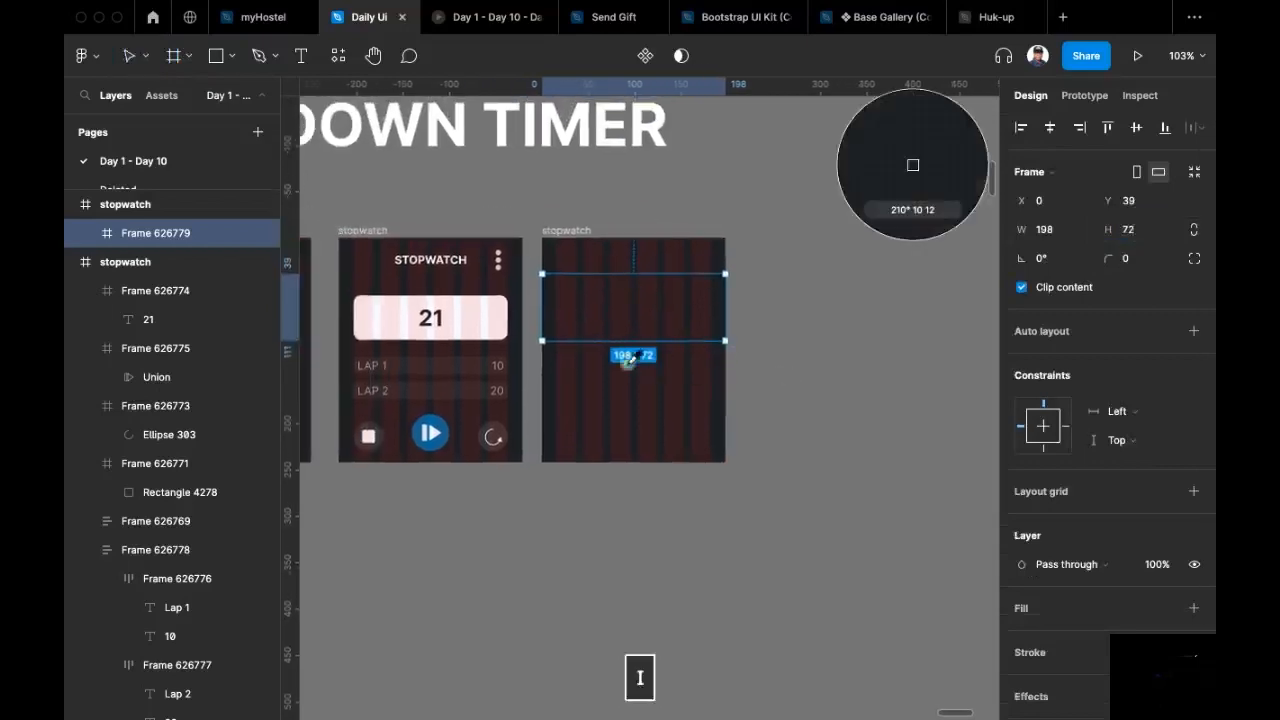
{"action": "left_click", "coordinate": [479, 320]}
{"action": "scroll", "coordinate": [766, 300], "scroll_direction": "up", "scroll_amount": 2}
{"action": "scroll", "coordinate": [705, 333], "scroll_direction": "down", "scroll_amount": 1}
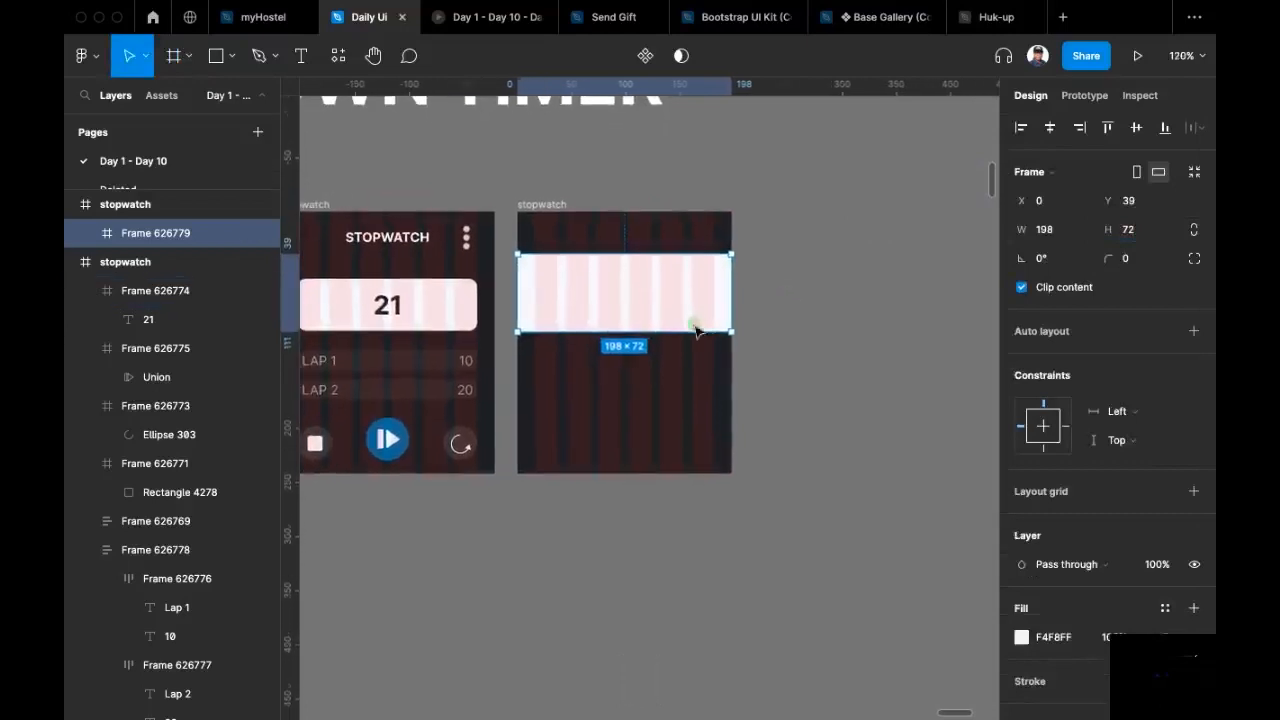
Step: Duplicate the off-white band and stack three 198 × 72 bands over the full height of the emptied screen, spaced 13 apart
{"action": "scroll", "coordinate": [606, 294], "scroll_direction": "down", "scroll_amount": 3}
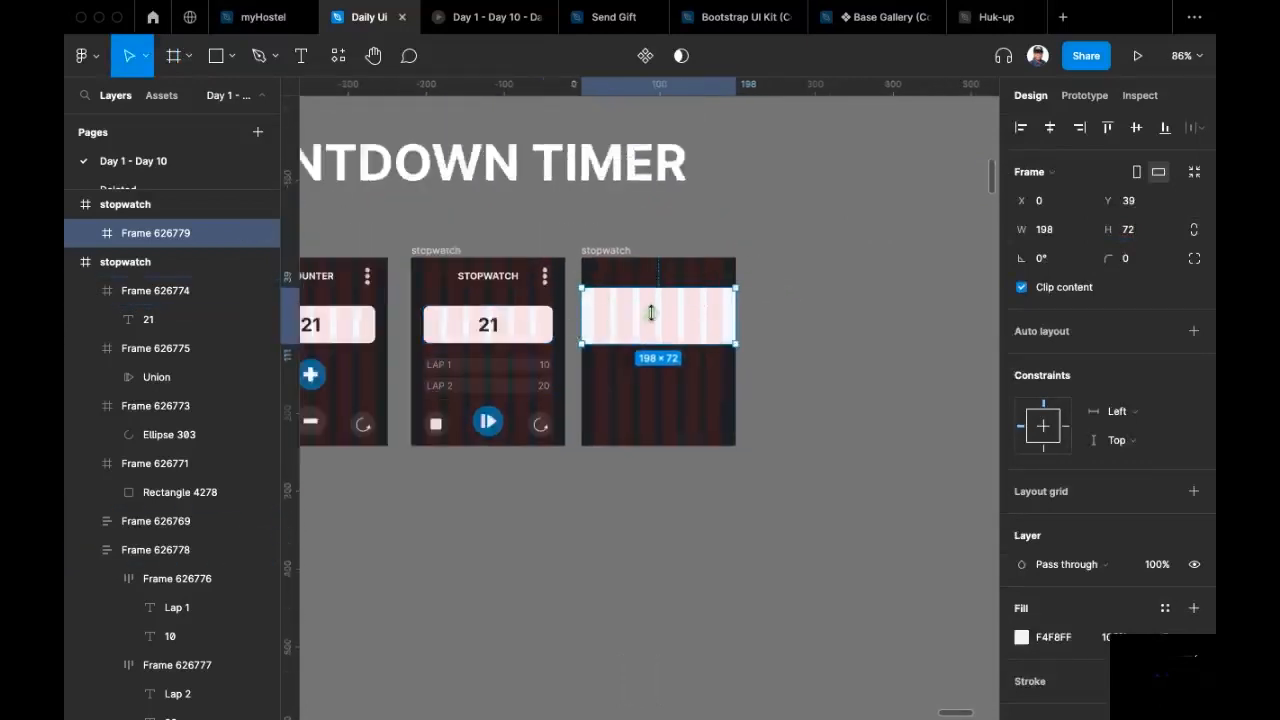
{"action": "scroll", "coordinate": [651, 313], "scroll_direction": "up", "scroll_amount": 3}
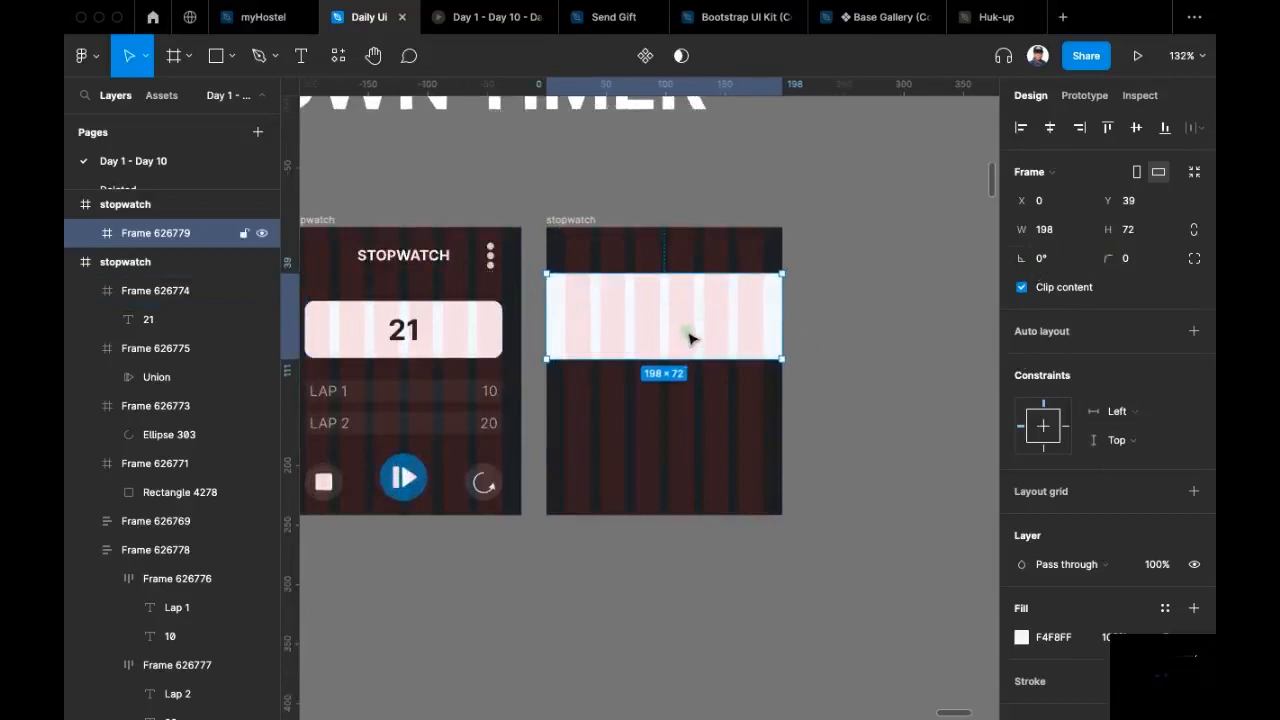
{"action": "left_click_drag", "start_coordinate": [686, 323], "coordinate": [730, 376]}
{"action": "left_click", "coordinate": [860, 327]}
{"action": "scroll", "coordinate": [763, 331], "scroll_direction": "left", "scroll_amount": 1}
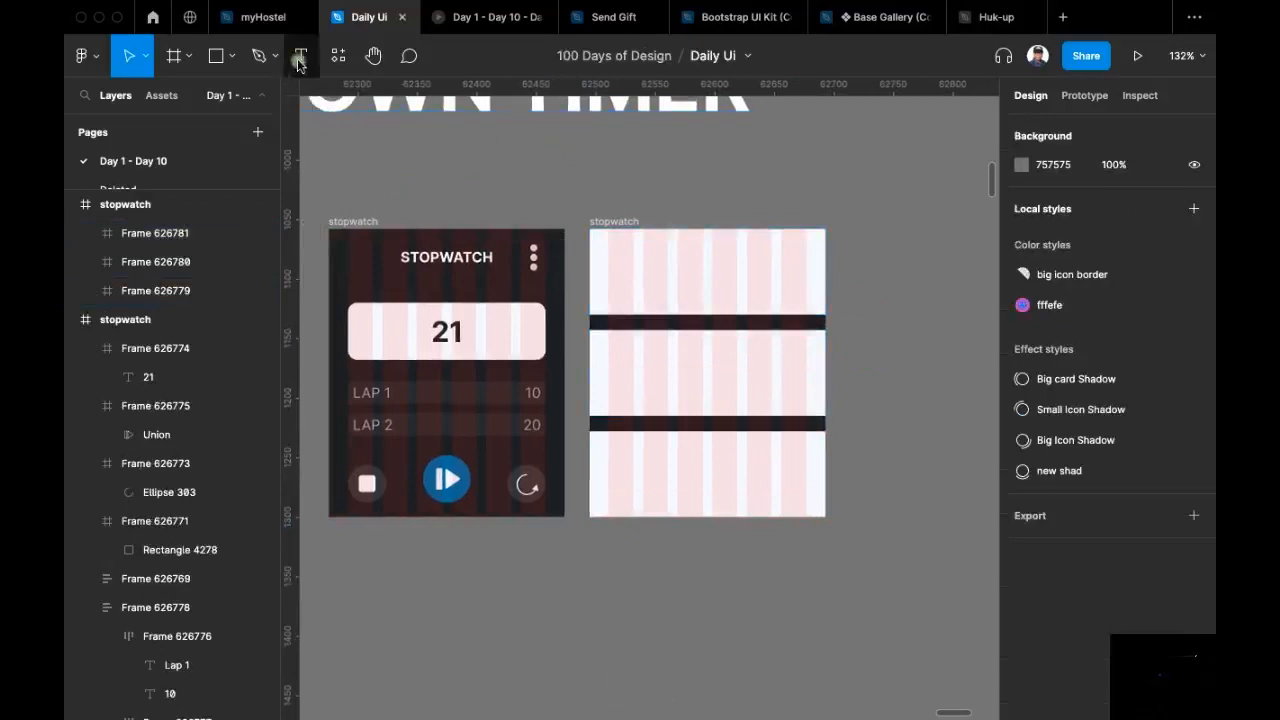
Step: Lower the fill opacity of all three stacked bands together, making them translucent over the dark screen background
{"action": "scroll", "coordinate": [534, 183], "scroll_direction": "right", "scroll_amount": 3}
{"action": "scroll", "coordinate": [600, 245], "scroll_direction": "down", "scroll_amount": 1}
{"action": "scroll", "coordinate": [480, 255], "scroll_direction": "right", "scroll_amount": 3}
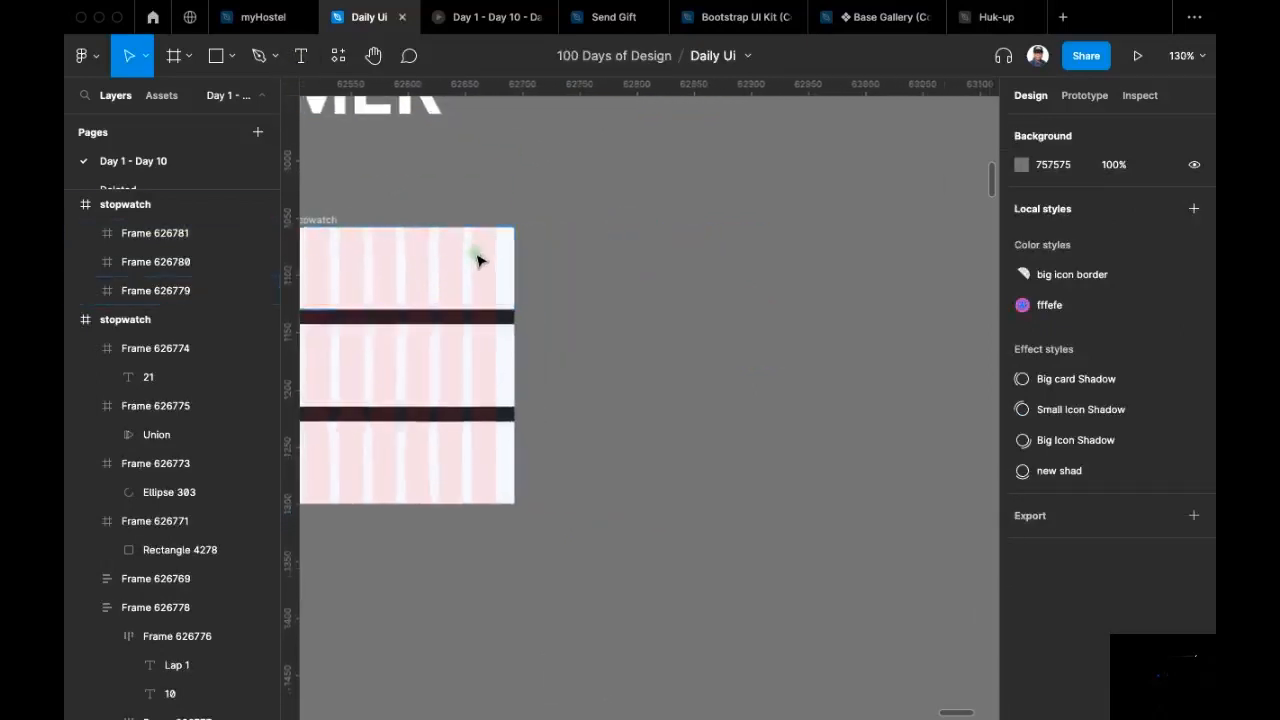
{"action": "scroll", "coordinate": [530, 265], "scroll_direction": "left", "scroll_amount": 3}
{"action": "left_click", "coordinate": [566, 368]}
{"action": "key", "text": "ctrl+a"}
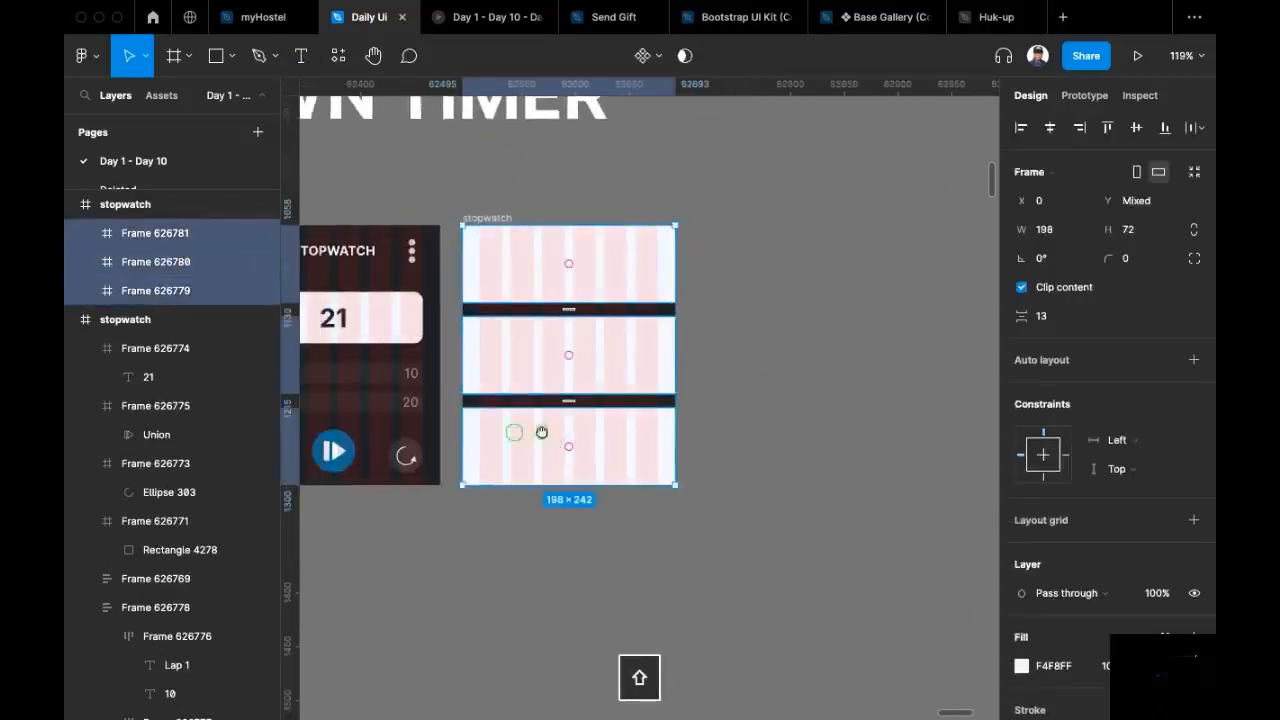
{"action": "scroll", "coordinate": [514, 429], "scroll_direction": "left", "scroll_amount": 3}
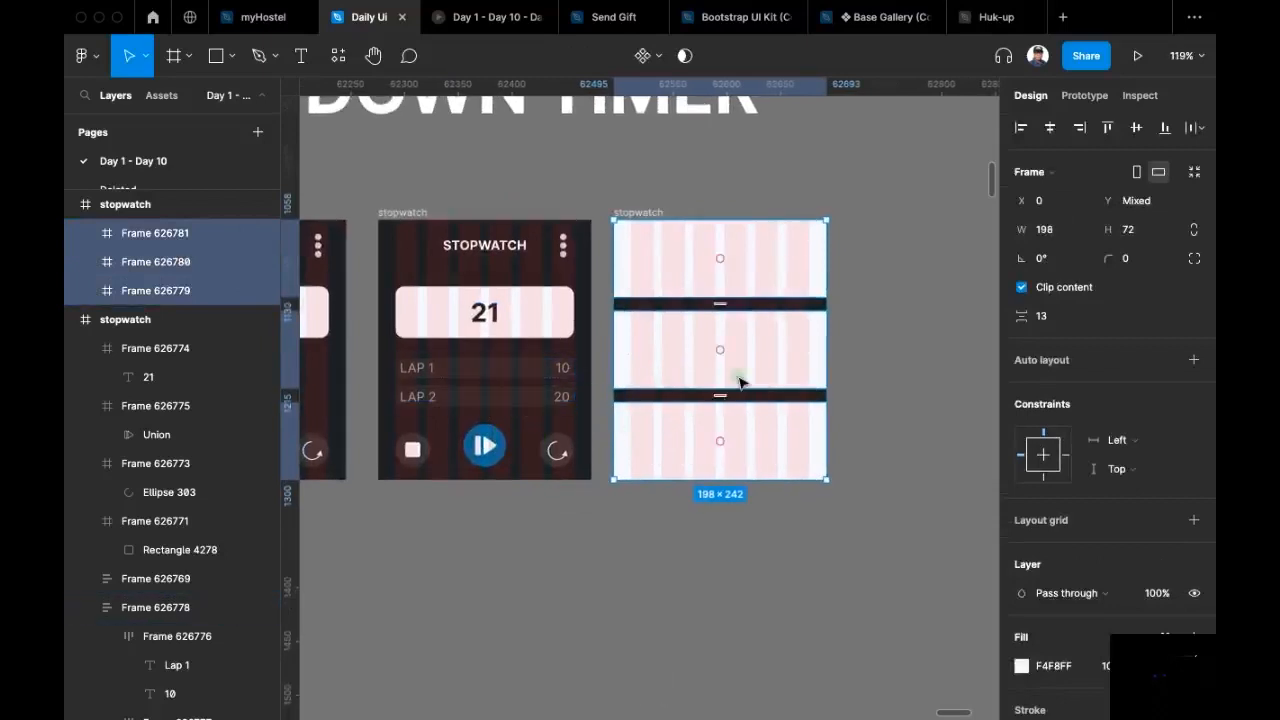
{"action": "key", "text": "i"}
{"action": "left_click", "coordinate": [526, 310]}
{"action": "scroll", "coordinate": [720, 340], "scroll_direction": "right", "scroll_amount": 2}
{"action": "scroll", "coordinate": [697, 383], "scroll_direction": "up", "scroll_amount": 3}
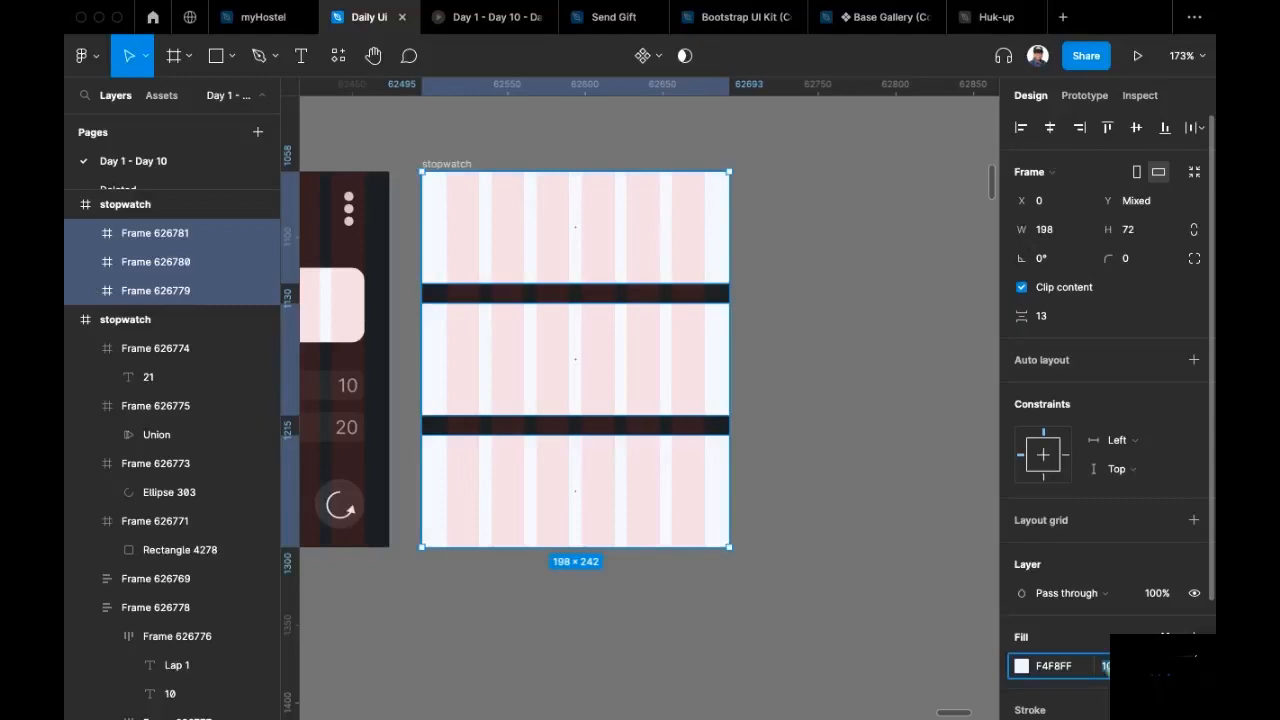
{"action": "key", "text": "Return"}
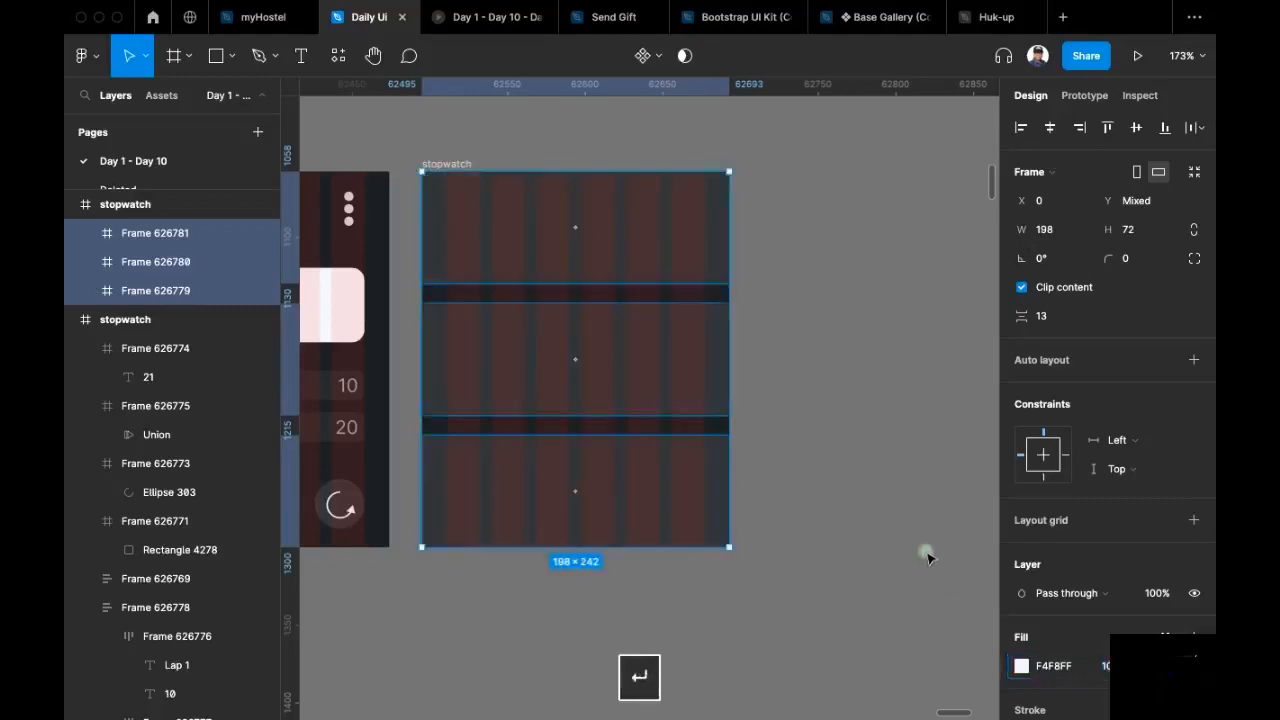
{"action": "left_click", "coordinate": [812, 332]}
{"action": "left_click_drag", "start_coordinate": [797, 344], "coordinate": [785, 314]}
{"action": "scroll", "coordinate": [785, 314], "scroll_direction": "down", "scroll_amount": 1}
{"action": "scroll", "coordinate": [783, 420], "scroll_direction": "up", "scroll_amount": 2}
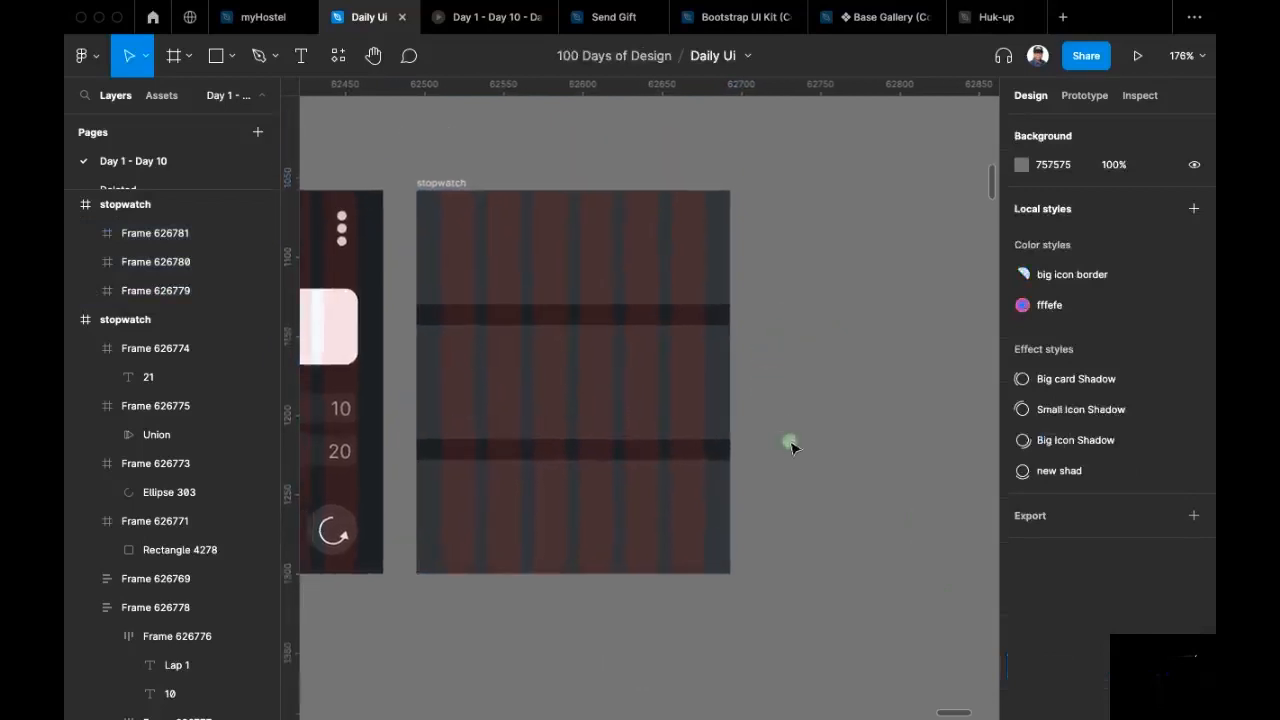
Step: Copy the STOPWATCH title from the finished stopwatch screen into the uppermost band of the new screen
{"action": "scroll", "coordinate": [516, 291], "scroll_direction": "down", "scroll_amount": 5}
{"action": "scroll", "coordinate": [694, 354], "scroll_direction": "left", "scroll_amount": 4}
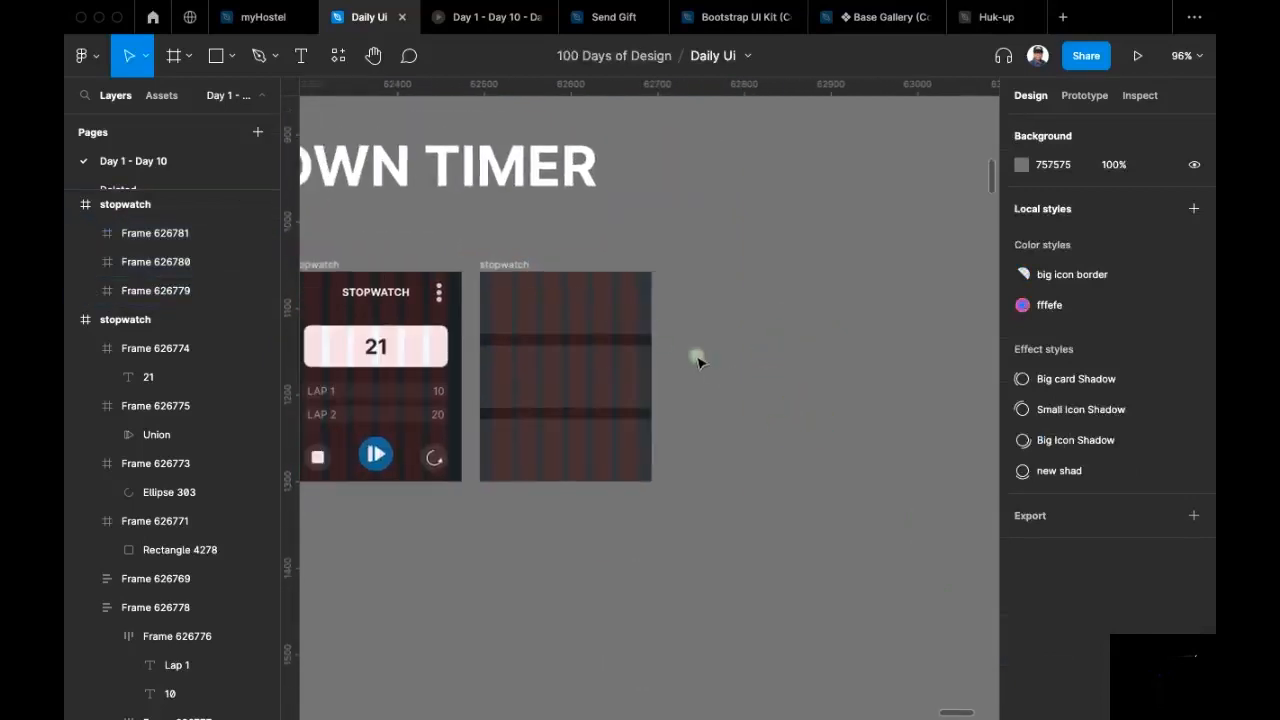
{"action": "scroll", "coordinate": [423, 287], "scroll_direction": "up", "scroll_amount": 3}
{"action": "left_click", "coordinate": [470, 266]}
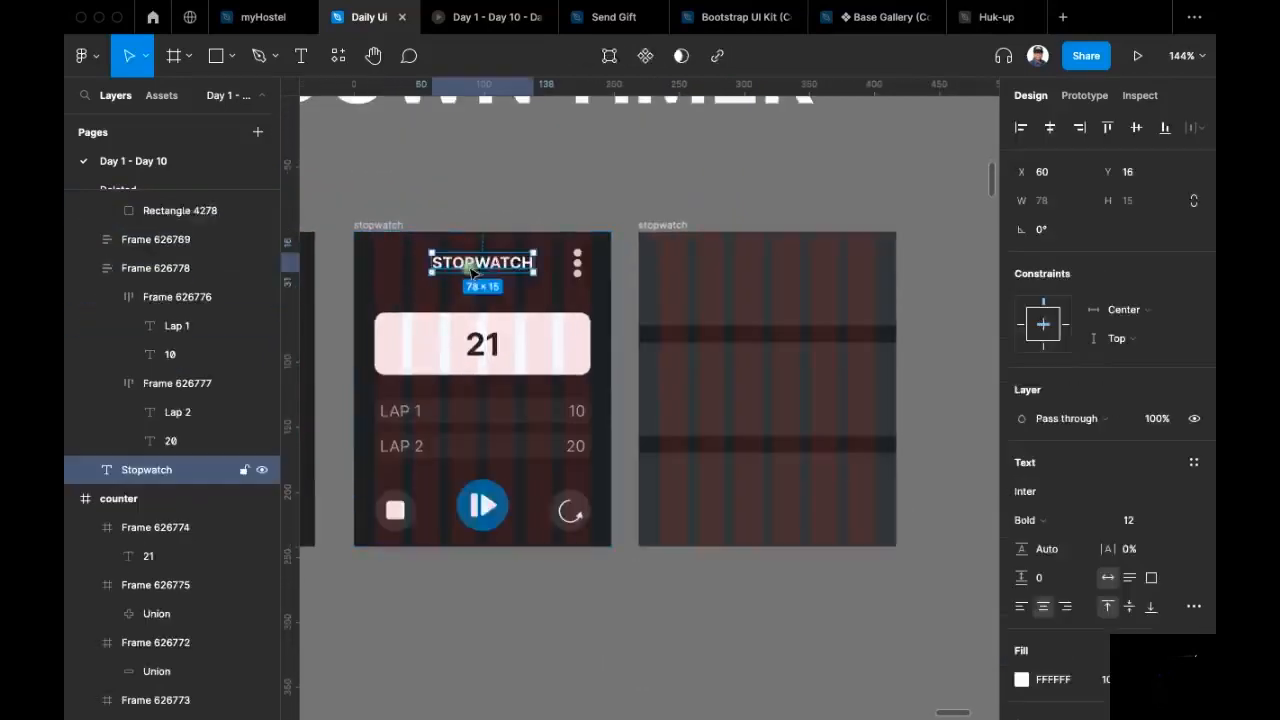
{"action": "key", "text": "alt"}
{"action": "left_click_drag", "start_coordinate": [470, 270], "coordinate": [729, 277]}
{"action": "scroll", "coordinate": [729, 277], "scroll_direction": "down", "scroll_amount": 3}
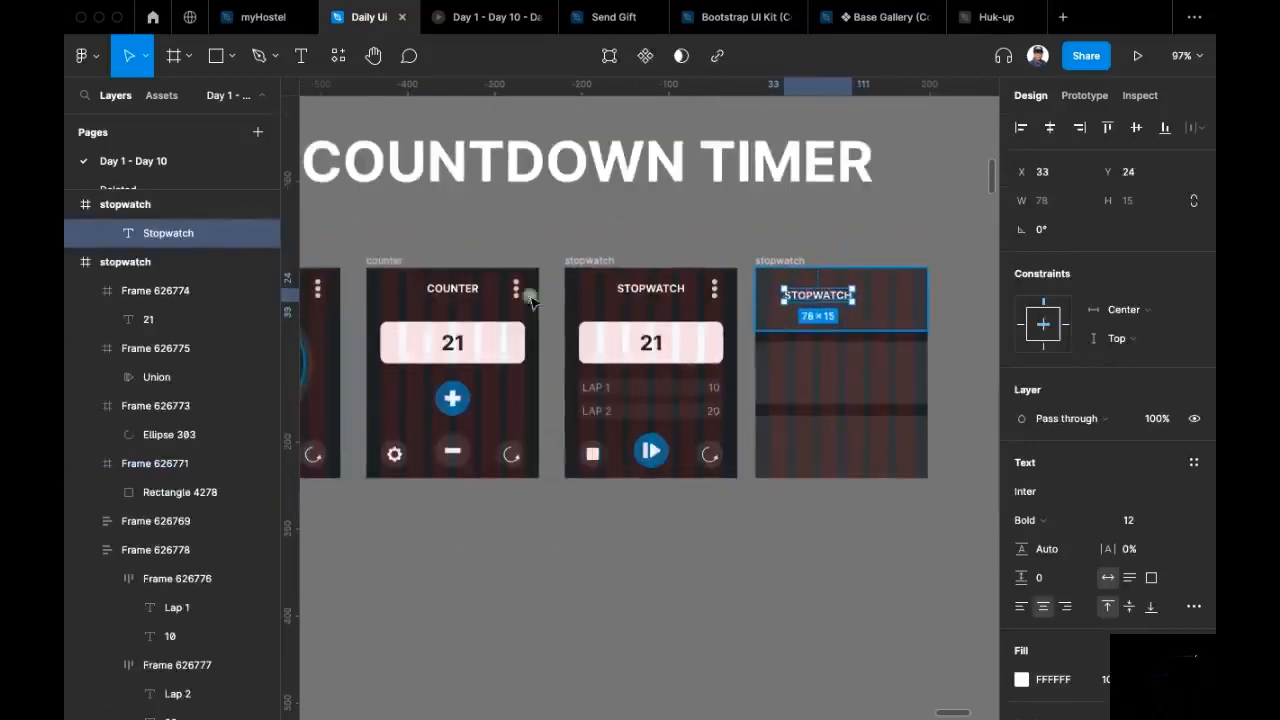
{"action": "scroll", "coordinate": [432, 258], "scroll_direction": "left", "scroll_amount": 3}
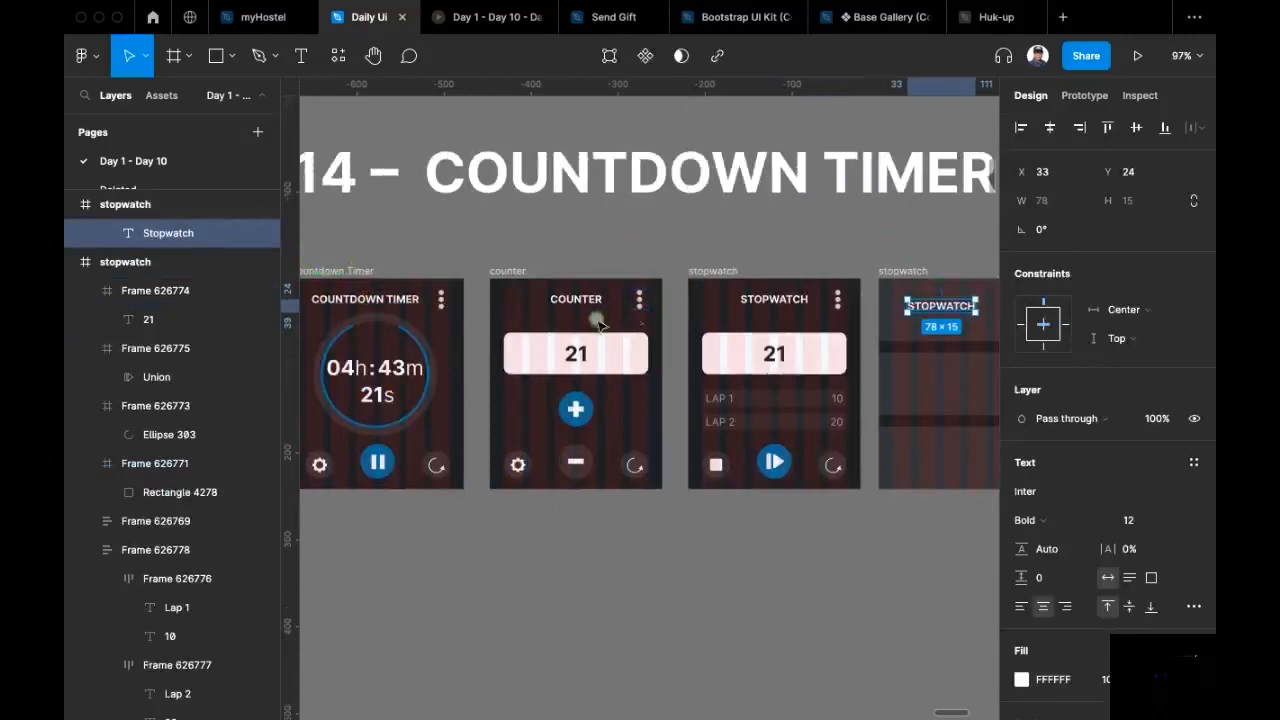
Step: Change the copied title's letter case from uppercase to as typed, giving "Stopwatch"
{"action": "scroll", "coordinate": [580, 327], "scroll_direction": "right", "scroll_amount": 5}
{"action": "scroll", "coordinate": [680, 290], "scroll_direction": "up", "scroll_amount": 5}
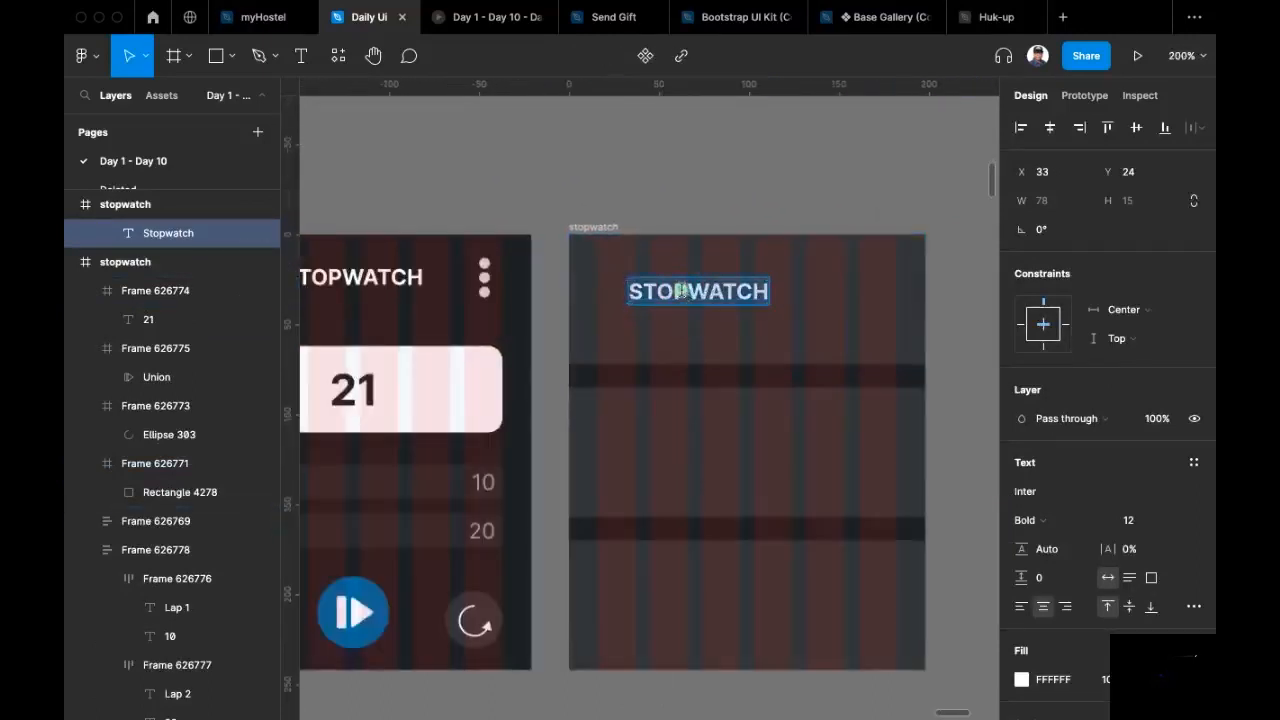
{"action": "scroll", "coordinate": [726, 183], "scroll_direction": "down", "scroll_amount": 5}
{"action": "scroll", "coordinate": [749, 229], "scroll_direction": "up", "scroll_amount": 5}
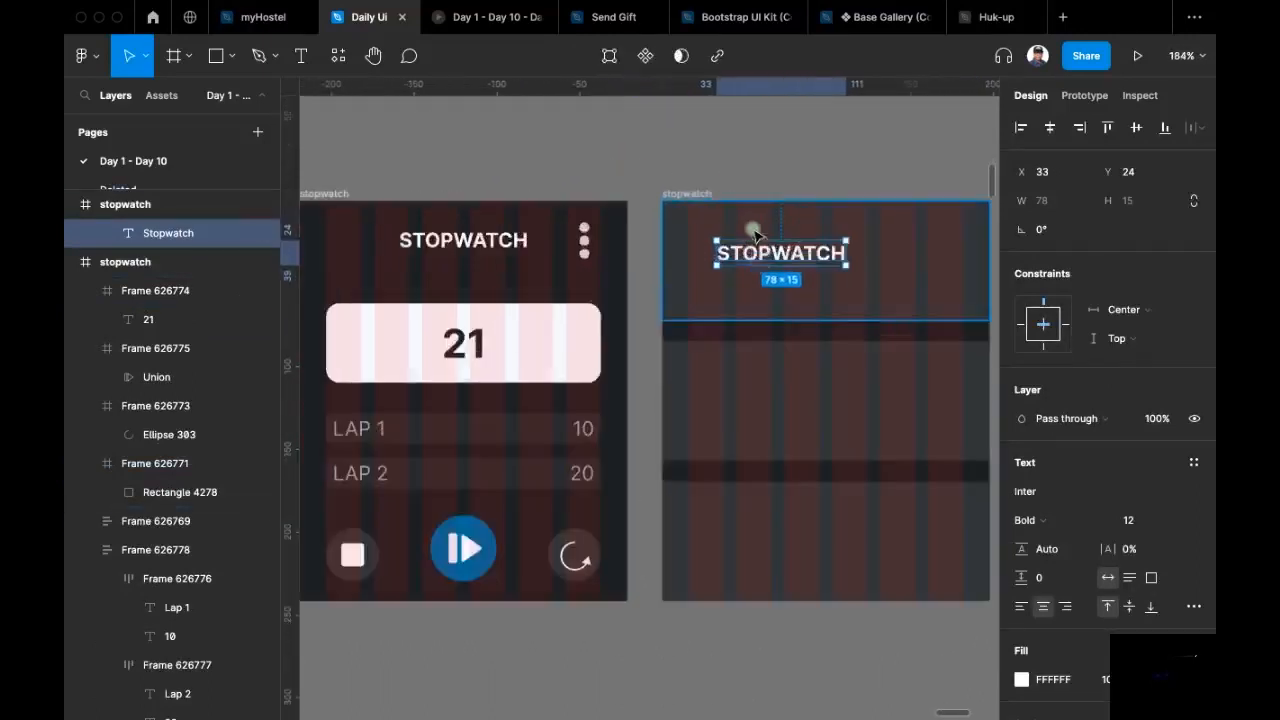
{"action": "scroll", "coordinate": [865, 430], "scroll_direction": "right", "scroll_amount": 3}
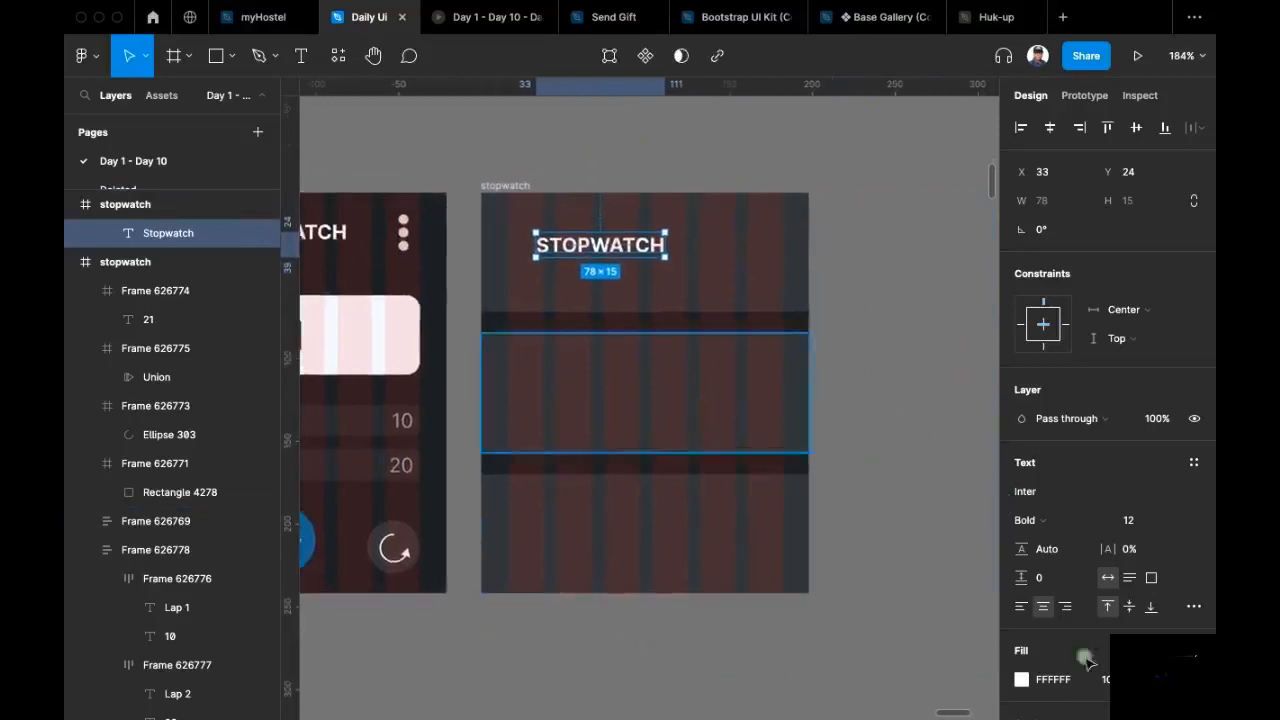
{"action": "left_click", "coordinate": [1196, 606]}
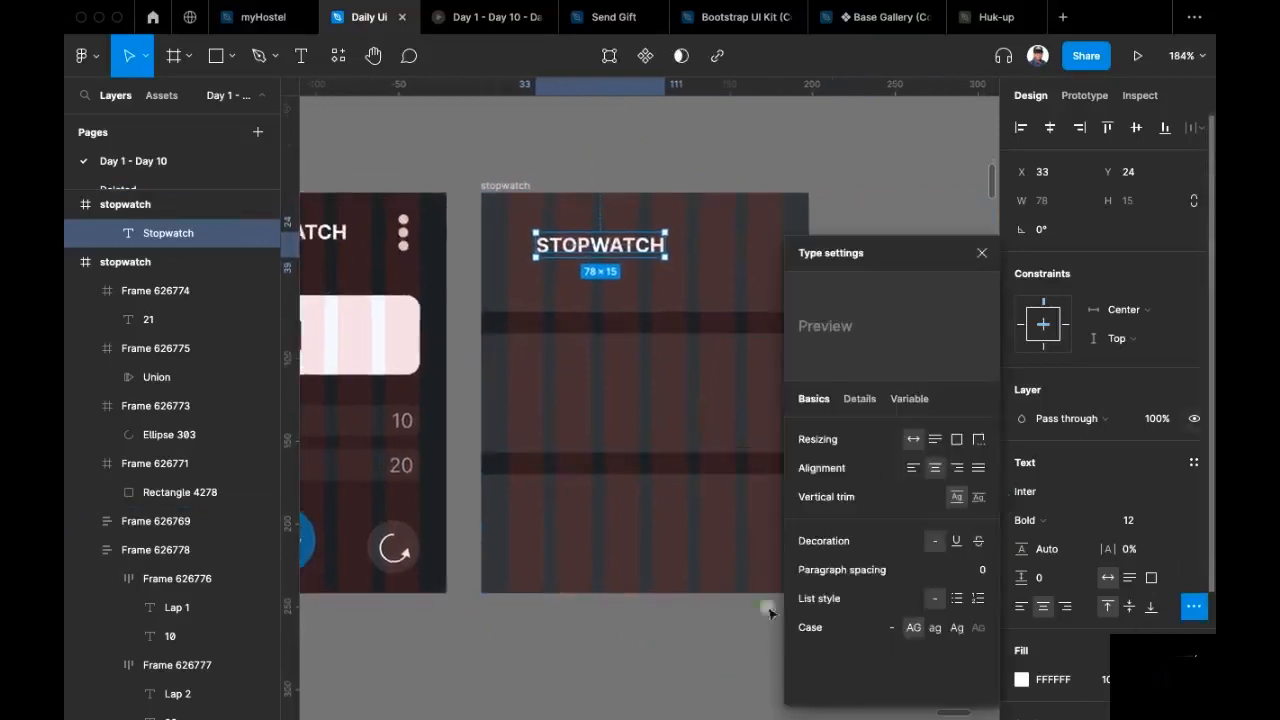
{"action": "left_click", "coordinate": [893, 627]}
{"action": "left_click", "coordinate": [765, 138]}
{"action": "scroll", "coordinate": [600, 224], "scroll_direction": "up", "scroll_amount": 5}
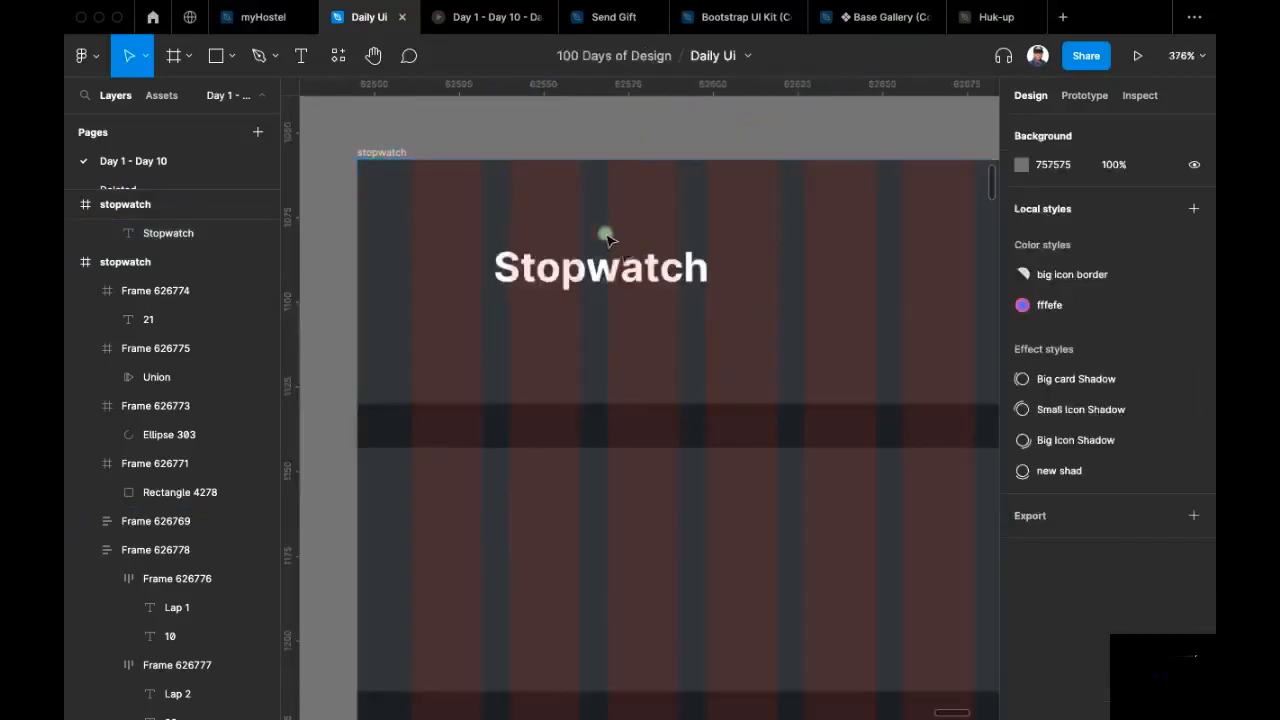
Step: Duplicate the Stopwatch label from the uppermost band into the middle and lowest bands
{"action": "double_click", "coordinate": [610, 275]}
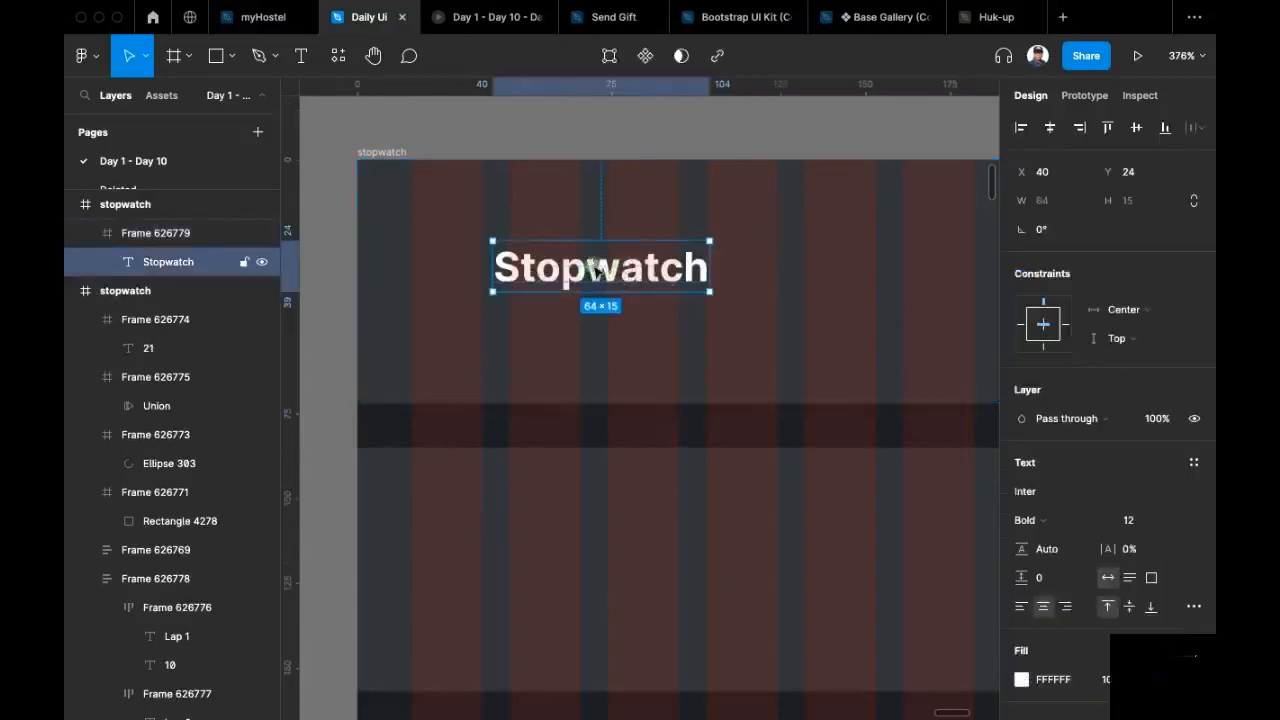
{"action": "scroll", "coordinate": [610, 275], "scroll_direction": "down", "scroll_amount": 8}
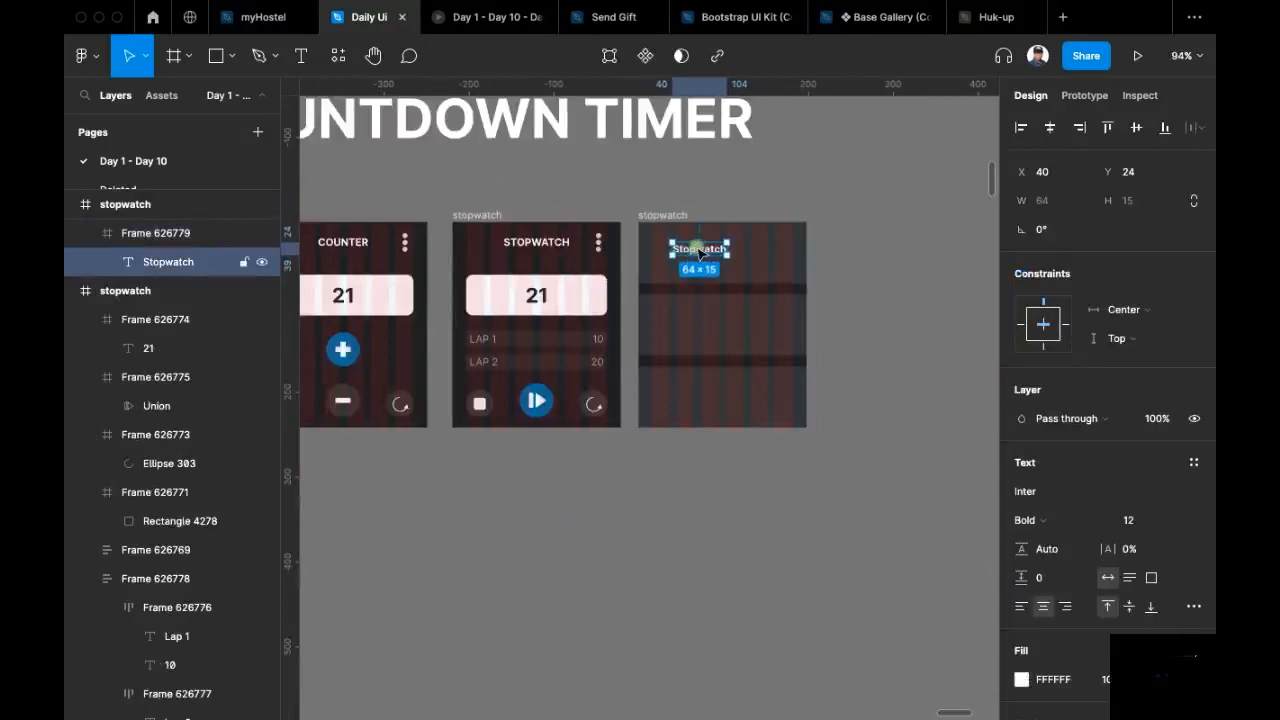
{"action": "left_click_drag", "start_coordinate": [700, 253], "coordinate": [709, 397]}
{"action": "left_click_drag", "start_coordinate": [699, 341], "coordinate": [699, 330]}
Step: Replace the middle band's label text with "Conter"
{"action": "double_click", "coordinate": [698, 329]}
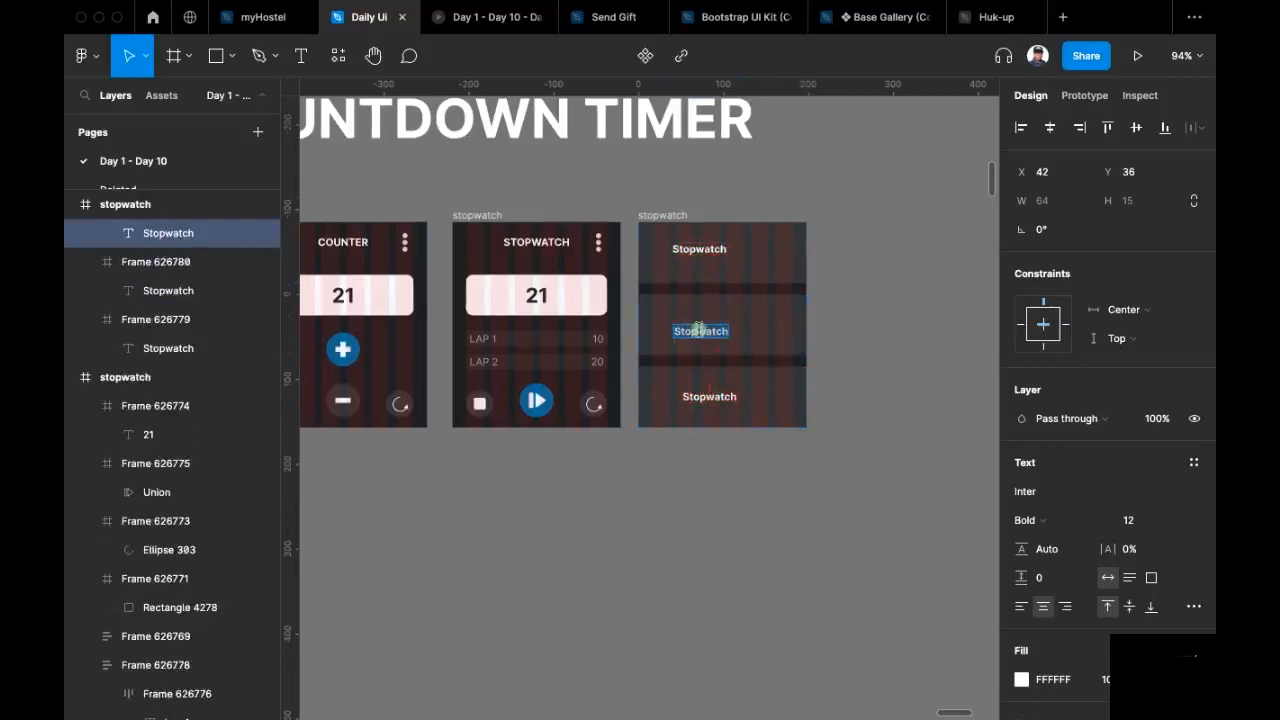
{"action": "key", "text": "BackSpace"}
{"action": "type", "text": "Co"}
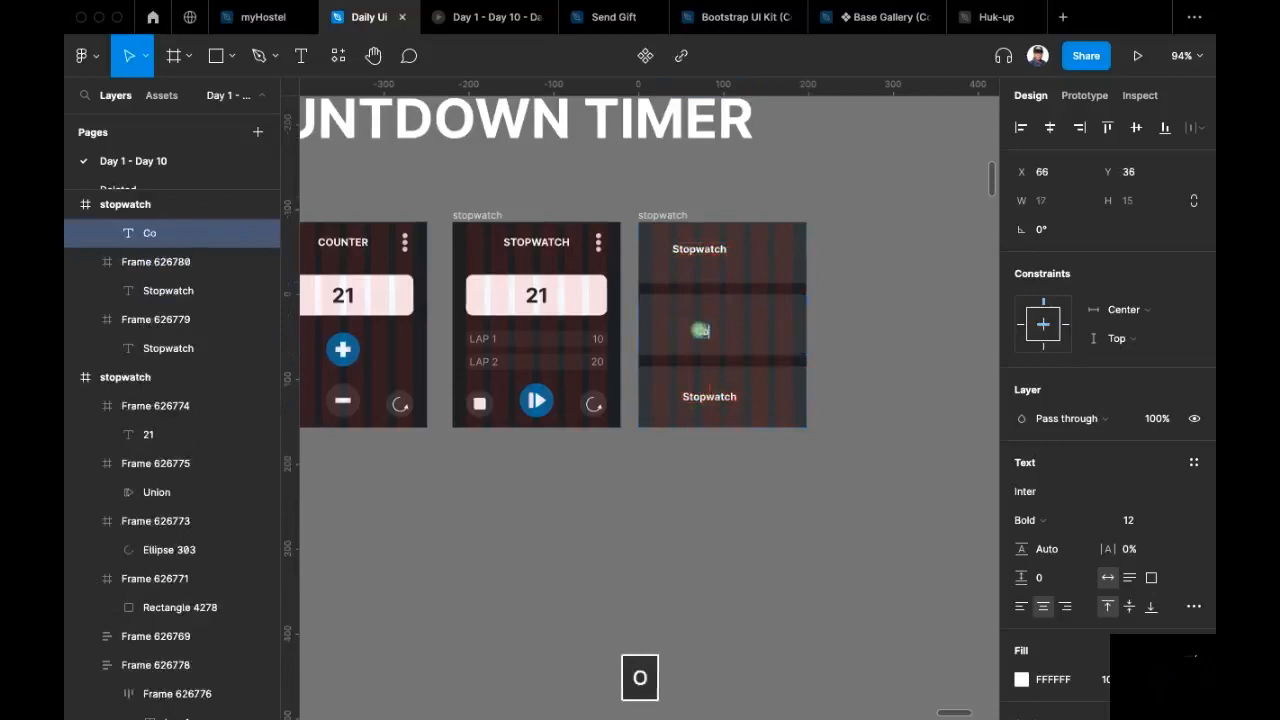
{"action": "type", "text": "nter"}
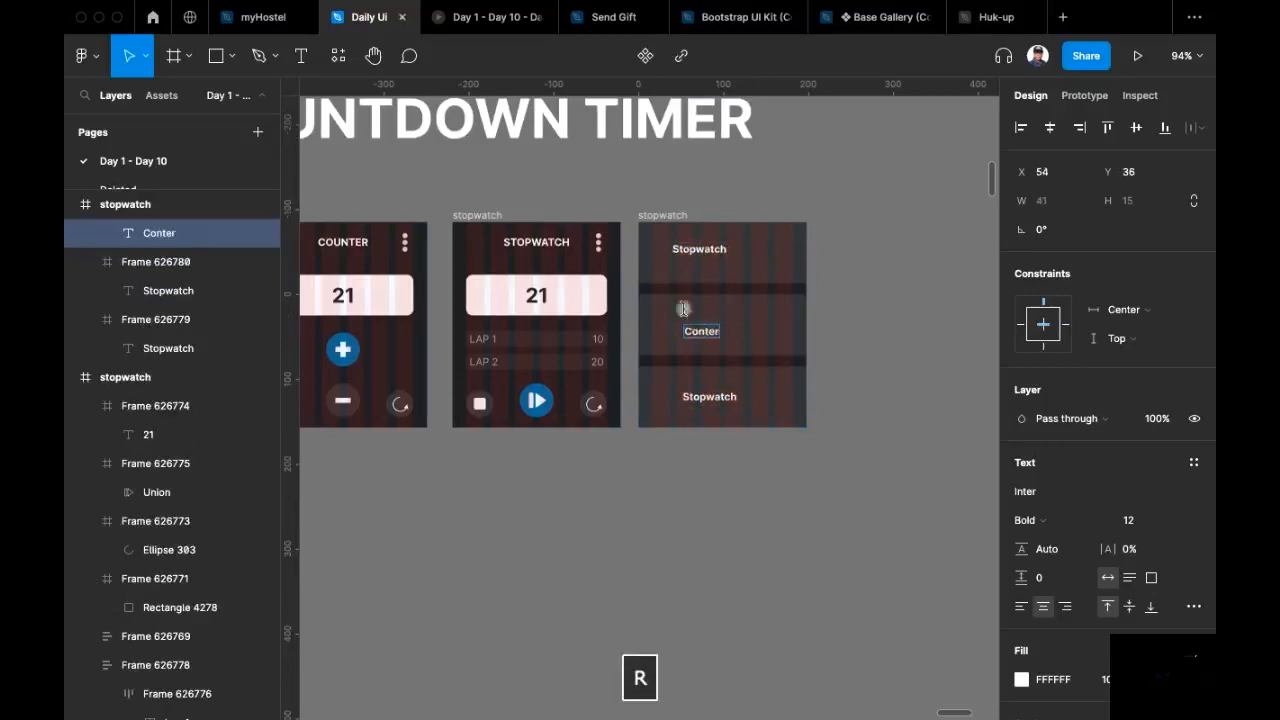
Step: Replace the uppermost band's label text with "Countdown Timer"
{"action": "double_click", "coordinate": [690, 252]}
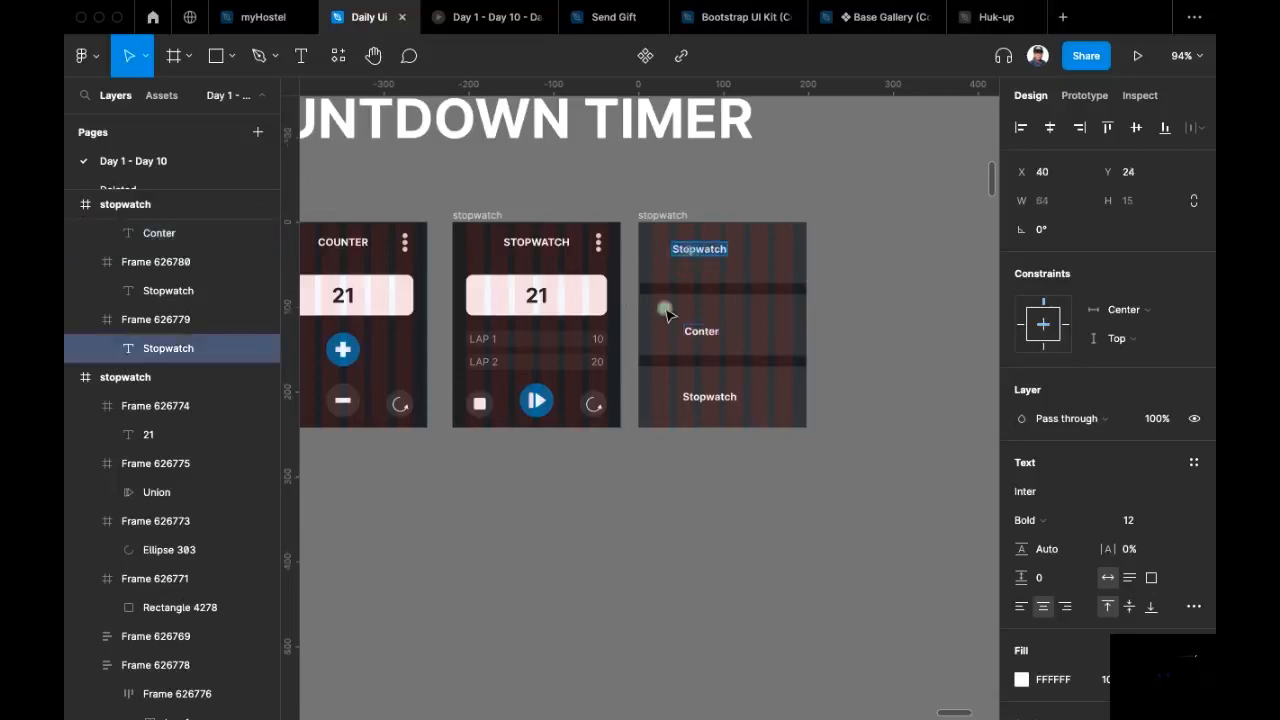
{"action": "type", "text": "Coun"}
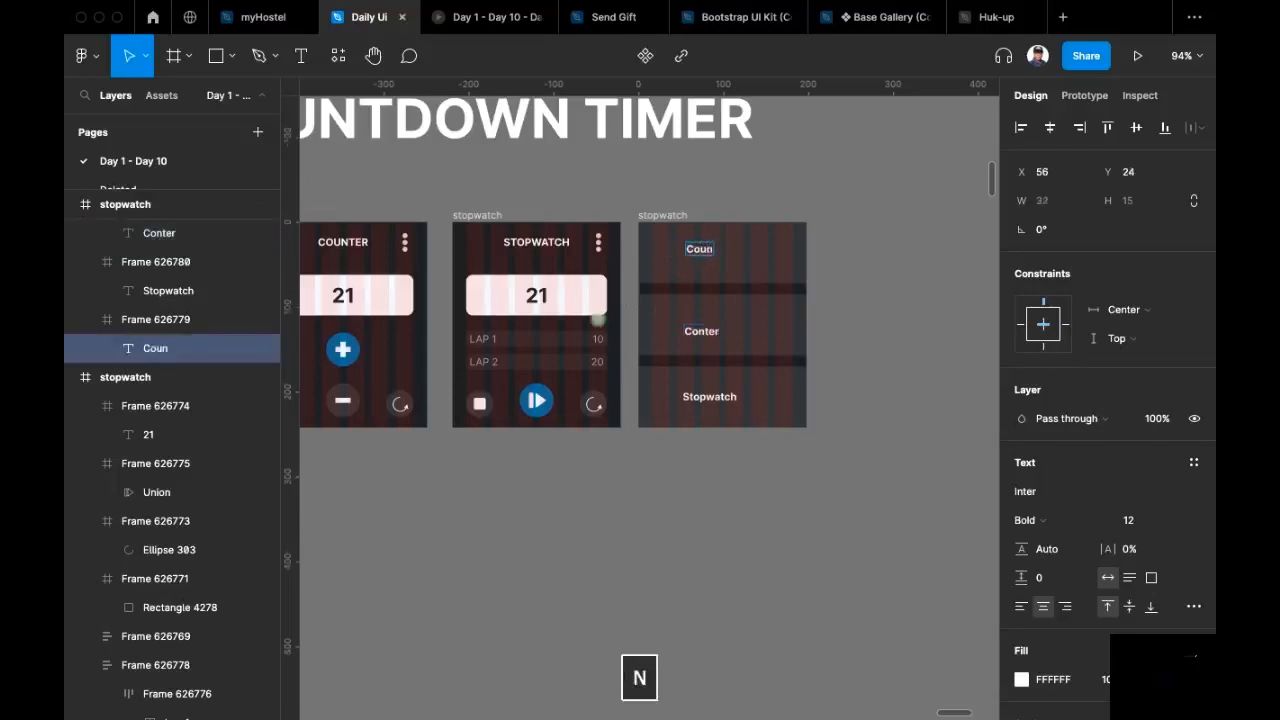
{"action": "type", "text": "tD"}
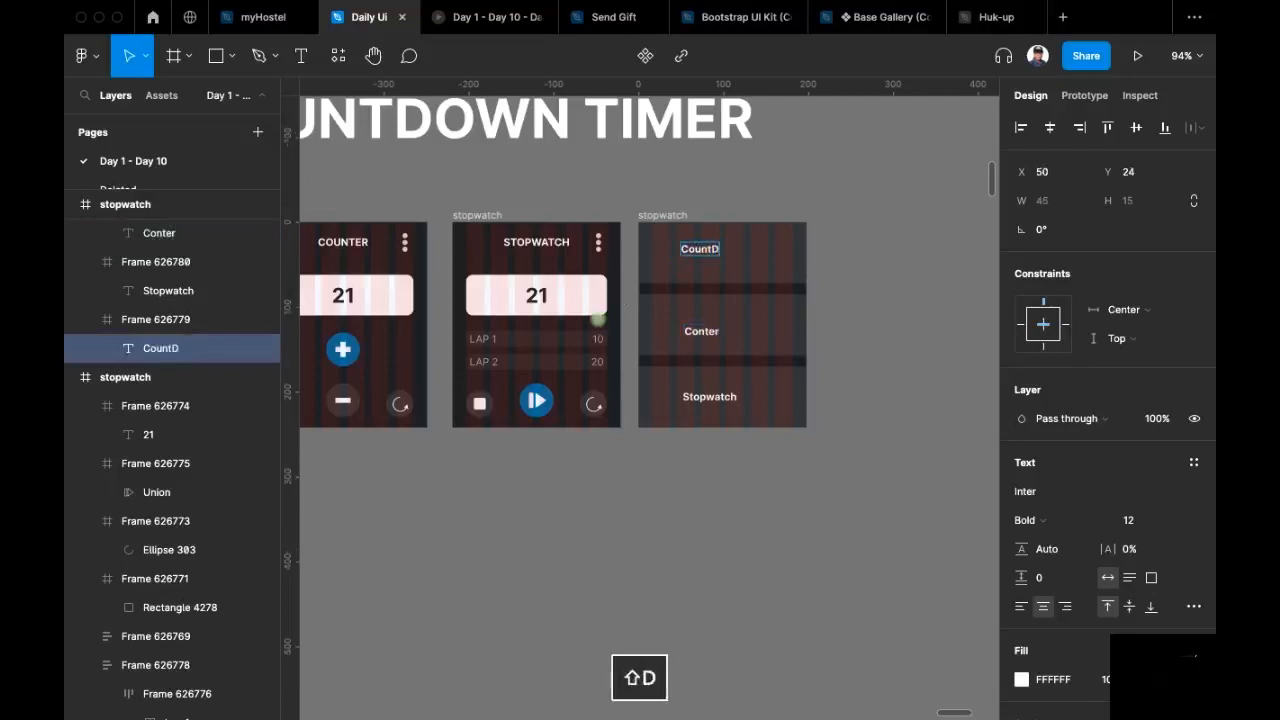
{"action": "key", "text": "BackSpace"}
{"action": "type", "text": "down"}
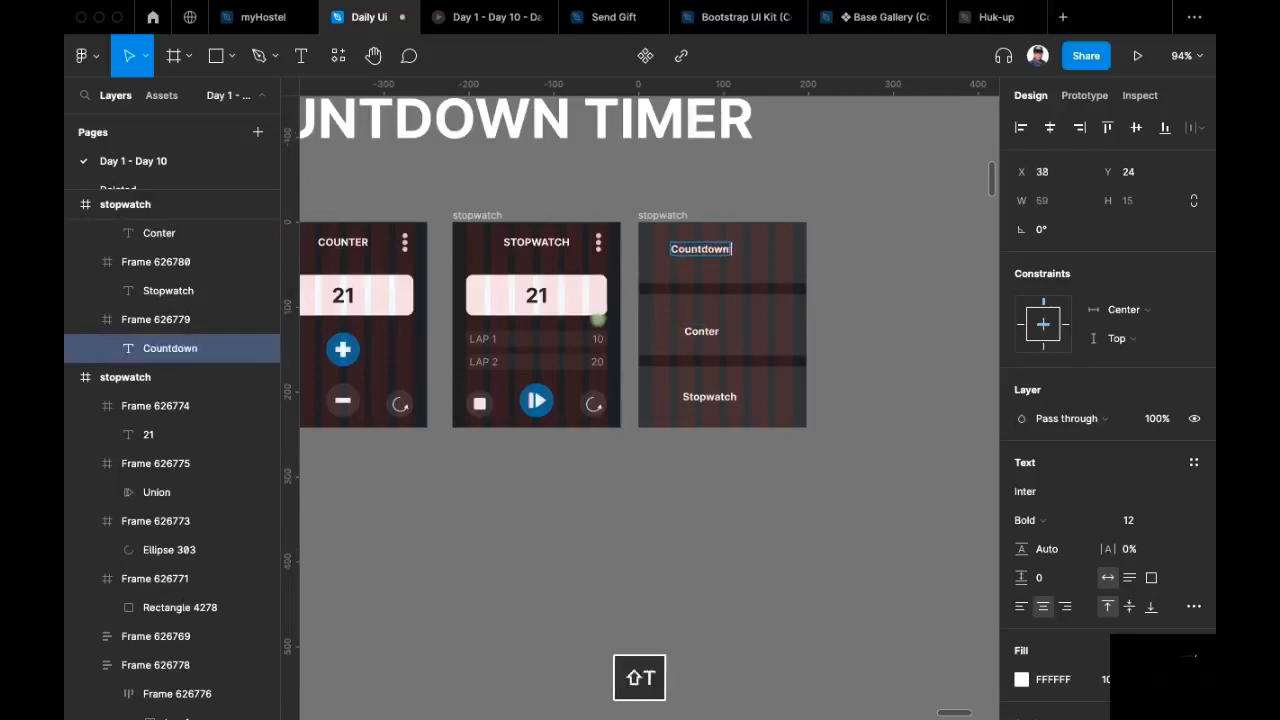
{"action": "type", "text": " Timer"}
{"action": "key", "text": "Escape"}
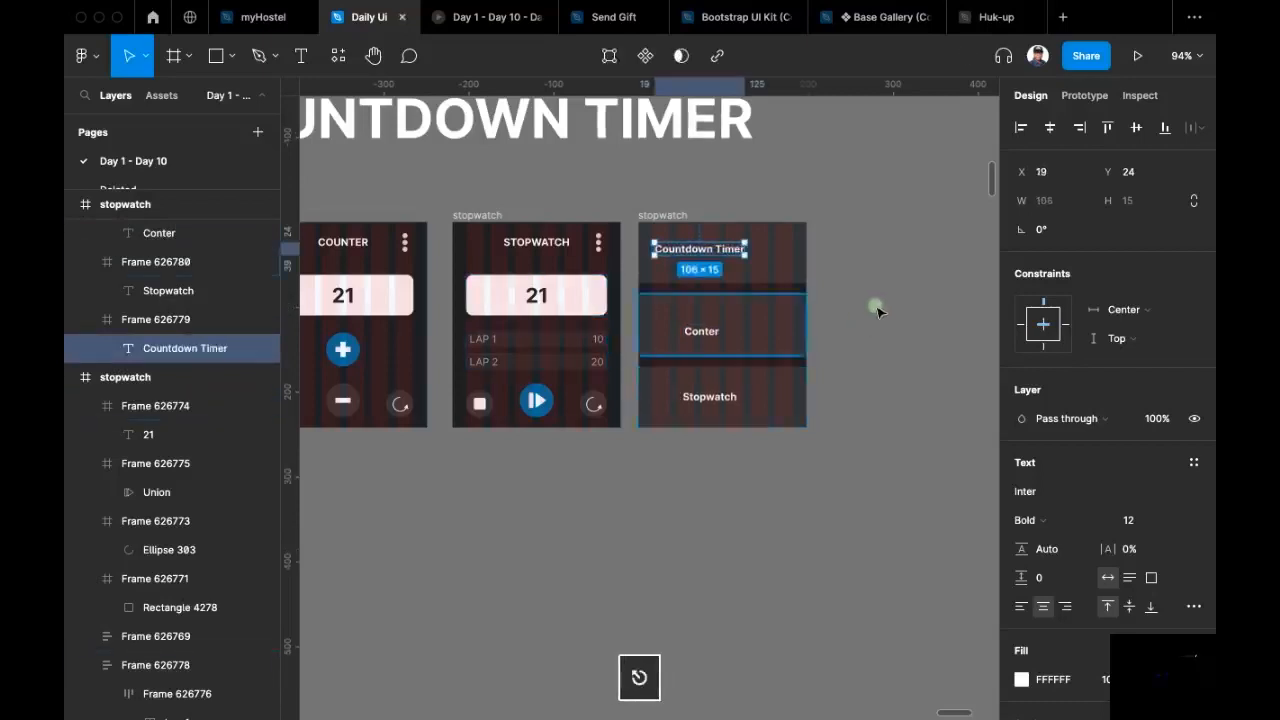
Step: Rearrange the stopwatch and counter reference images beside the timer screens into two compact rows
{"action": "scroll", "coordinate": [870, 305], "scroll_direction": "up", "scroll_amount": 3}
{"action": "scroll", "coordinate": [825, 331], "scroll_direction": "up", "scroll_amount": 2}
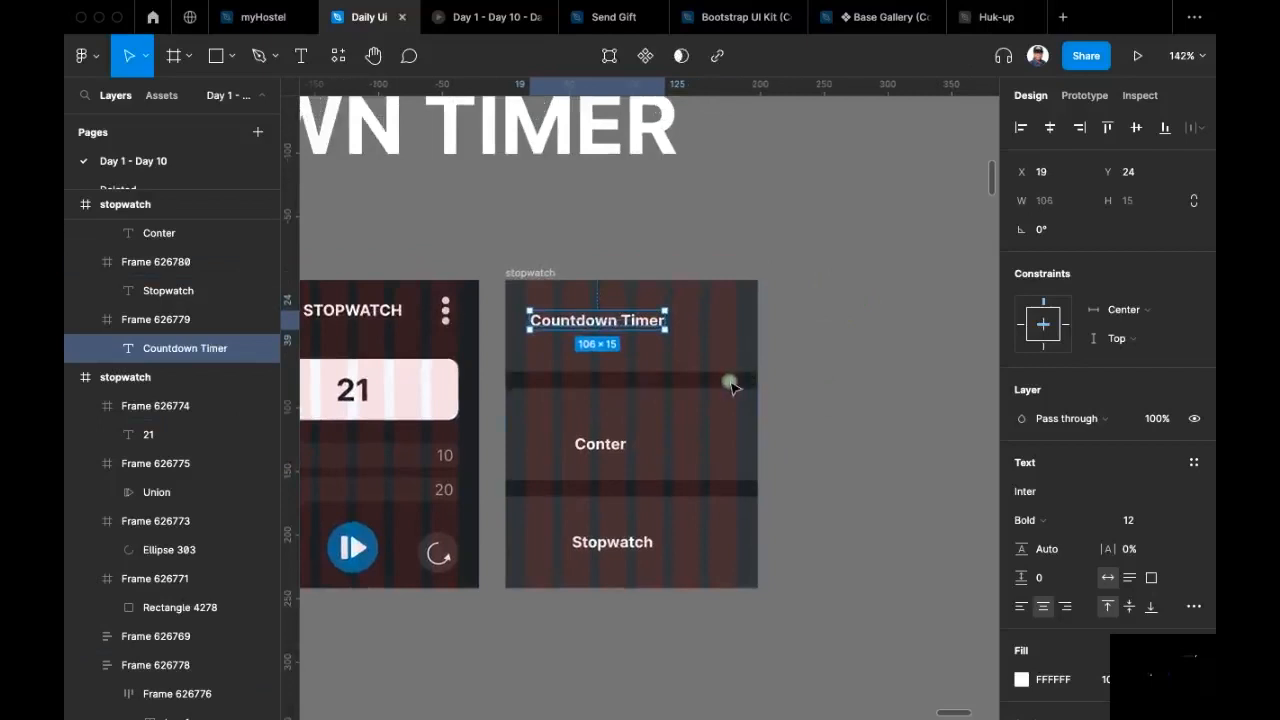
{"action": "scroll", "coordinate": [592, 452], "scroll_direction": "down", "scroll_amount": 5}
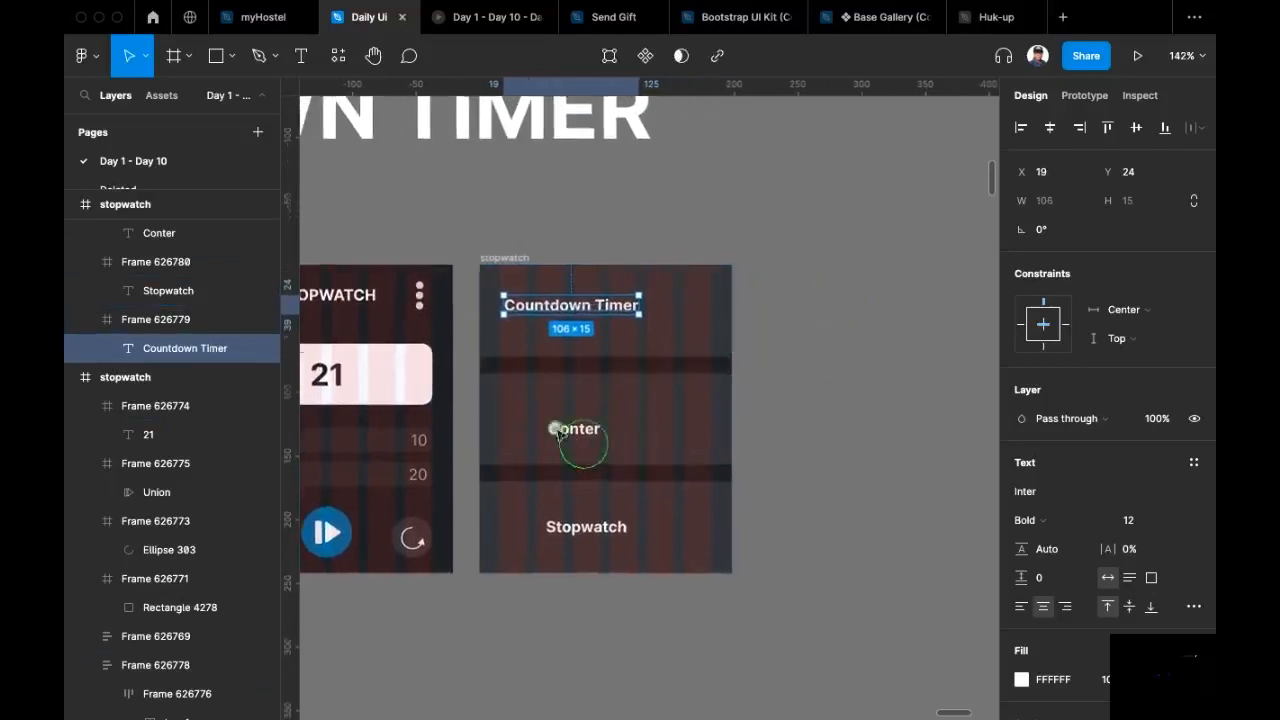
{"action": "scroll", "coordinate": [647, 362], "scroll_direction": "down", "scroll_amount": 4}
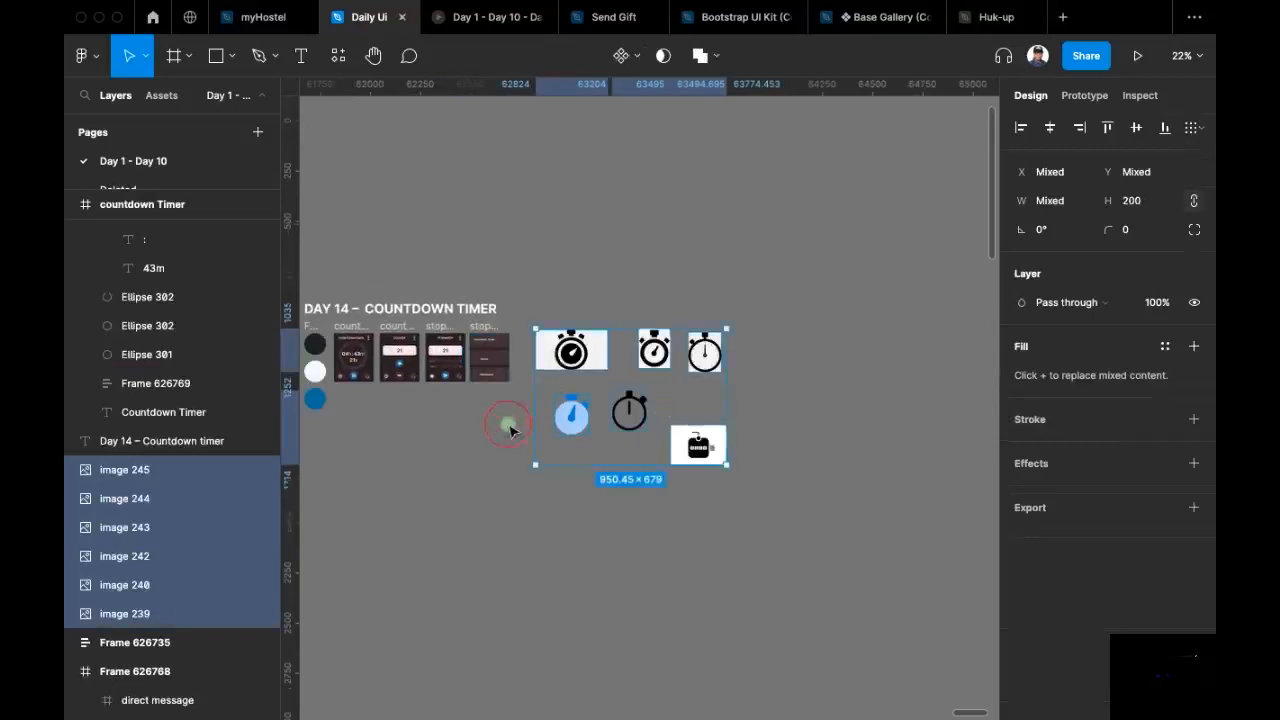
{"action": "left_click", "coordinate": [509, 426]}
{"action": "scroll", "coordinate": [509, 426], "scroll_direction": "up", "scroll_amount": 1}
{"action": "scroll", "coordinate": [597, 432], "scroll_direction": "up", "scroll_amount": 5}
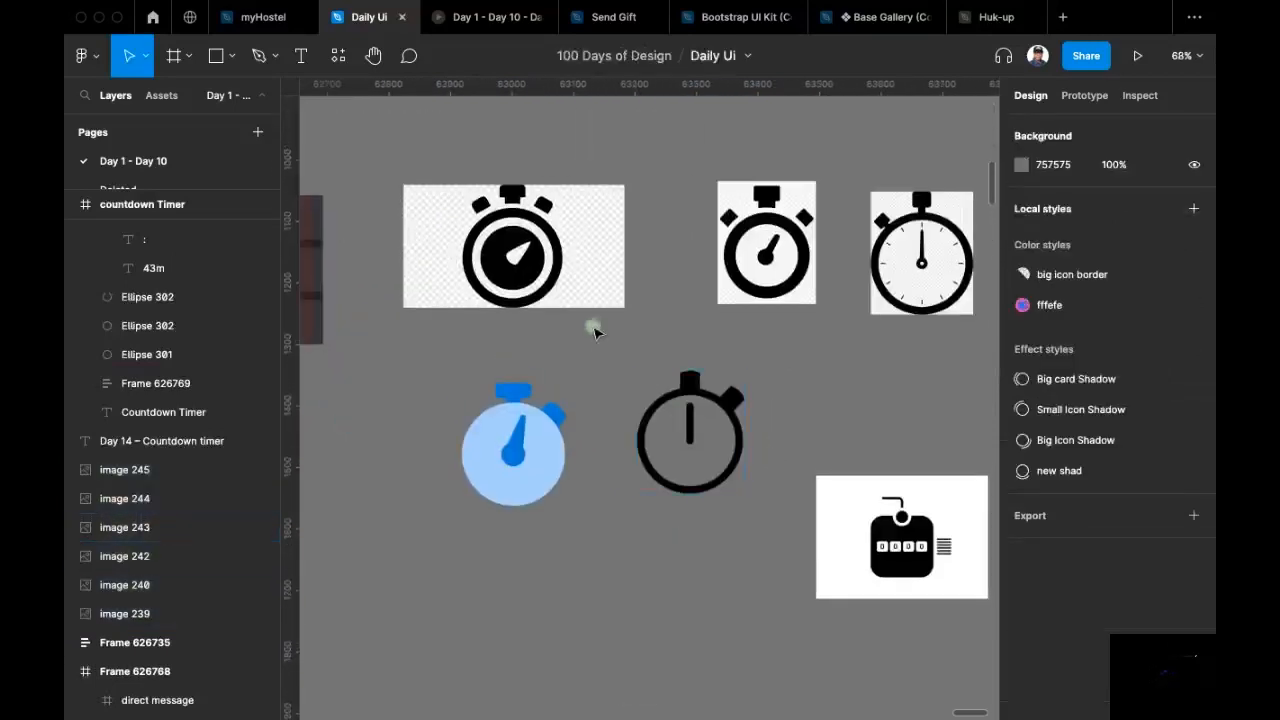
{"action": "scroll", "coordinate": [600, 350], "scroll_direction": "right", "scroll_amount": 2}
{"action": "scroll", "coordinate": [600, 350], "scroll_direction": "down", "scroll_amount": 1}
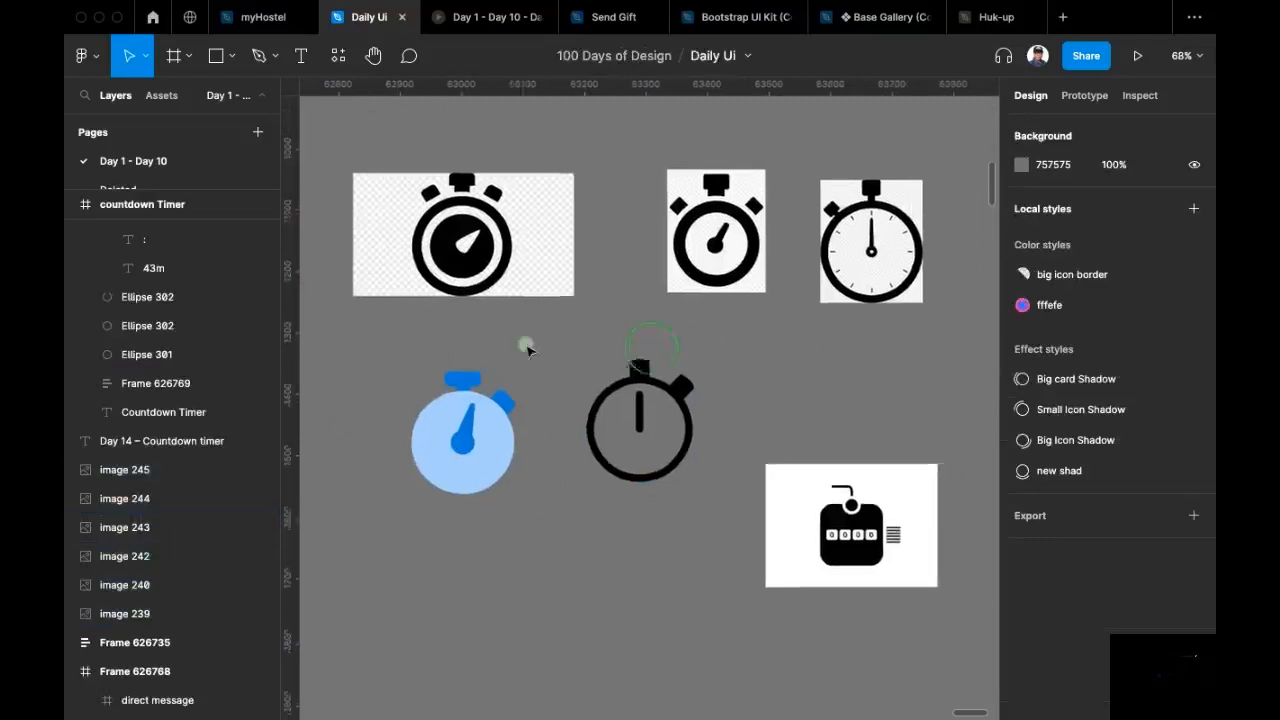
{"action": "left_click", "coordinate": [585, 333]}
{"action": "left_click_drag", "start_coordinate": [851, 534], "coordinate": [814, 402]}
{"action": "left_click_drag", "start_coordinate": [474, 225], "coordinate": [526, 211]}
{"action": "left_click_drag", "start_coordinate": [412, 405], "coordinate": [438, 325]}
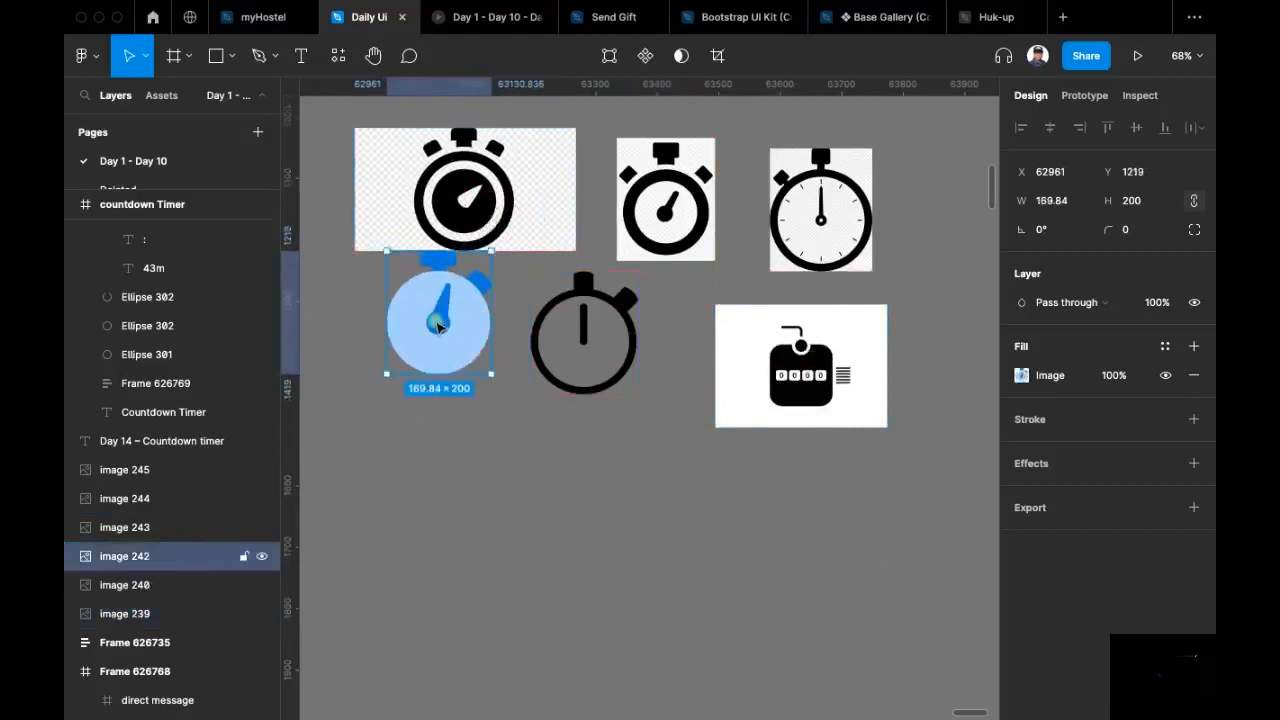
{"action": "left_click_drag", "start_coordinate": [736, 375], "coordinate": [692, 352]}
{"action": "left_click_drag", "start_coordinate": [533, 472], "coordinate": [574, 529]}
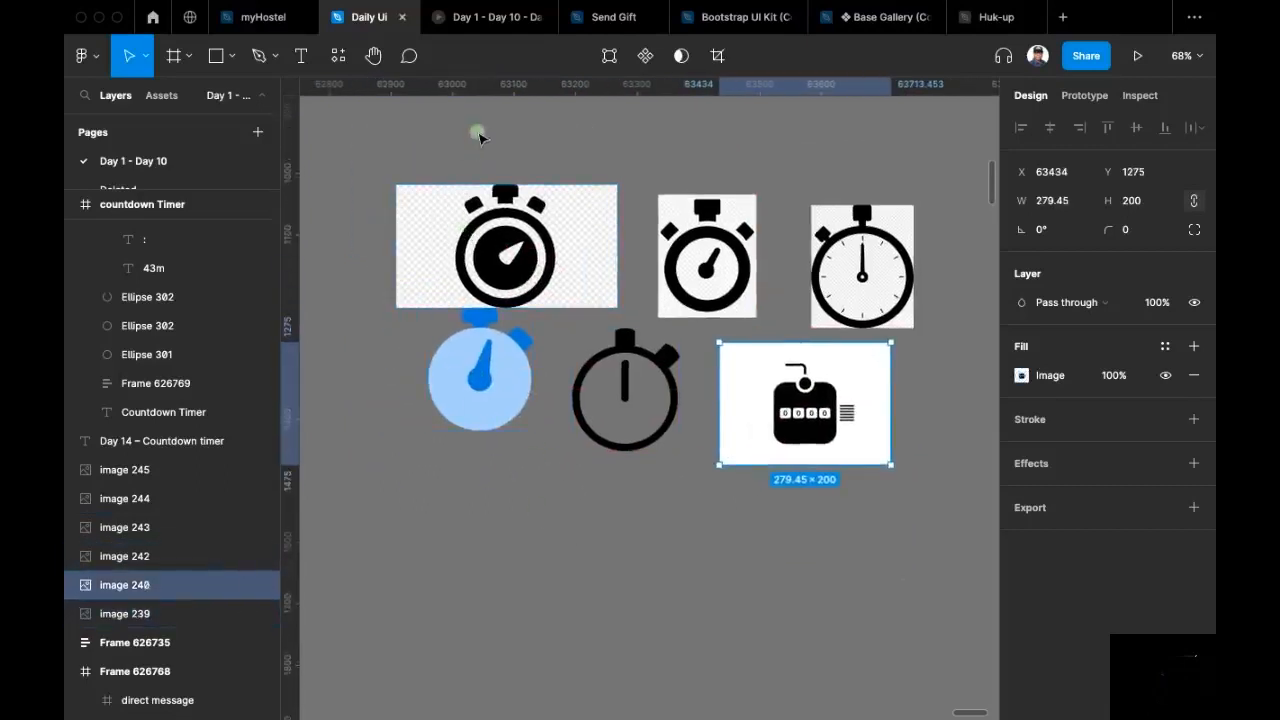
Step: Trace the untouched two-lug stopwatch image with Vectorize Bitmap - Trace Image at 20 colors, Cartoon style with merged colors, and save the vector result
{"action": "left_click", "coordinate": [678, 265]}
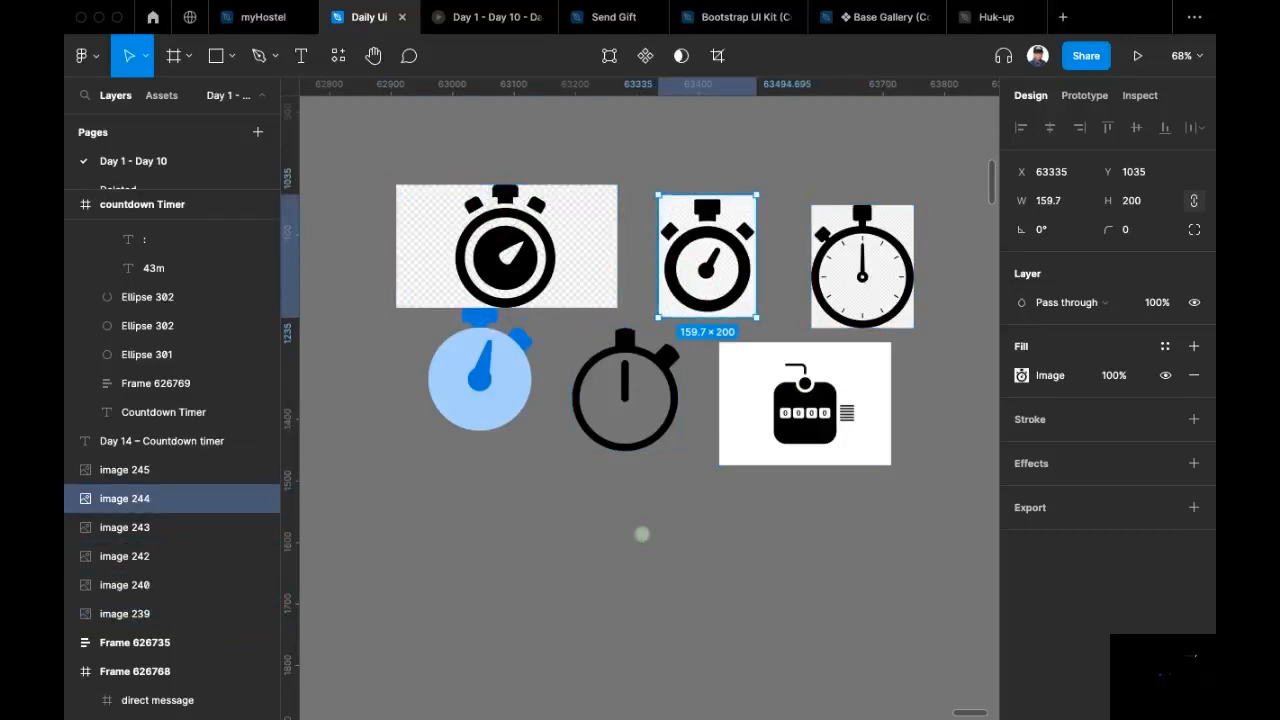
{"action": "key", "text": "super+slash"}
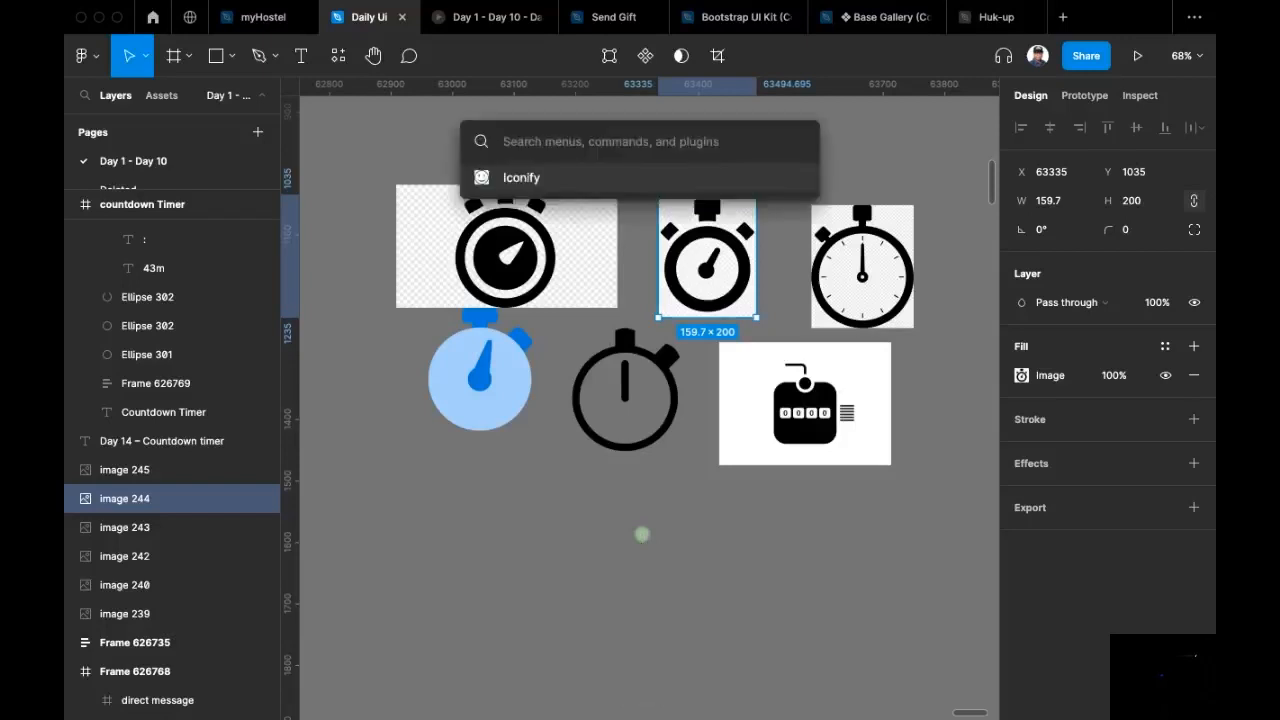
{"action": "type", "text": "vecto"}
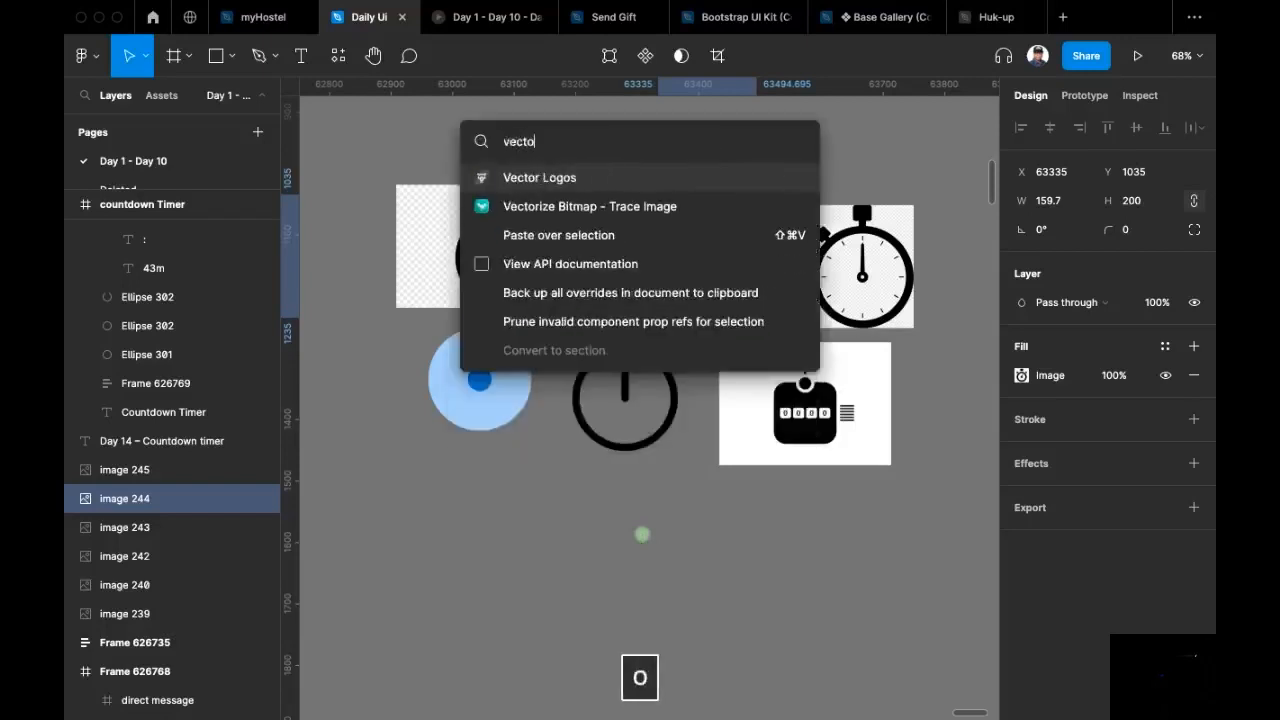
{"action": "left_click", "coordinate": [597, 207]}
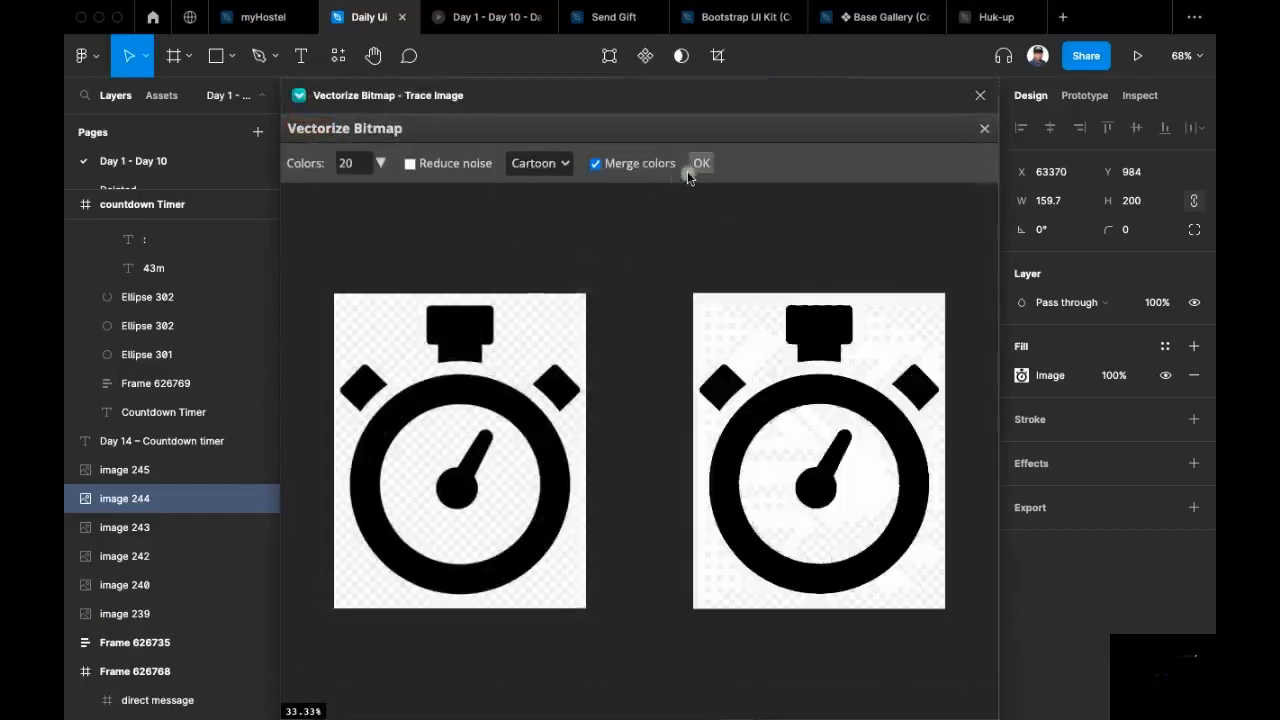
{"action": "left_click", "coordinate": [700, 165]}
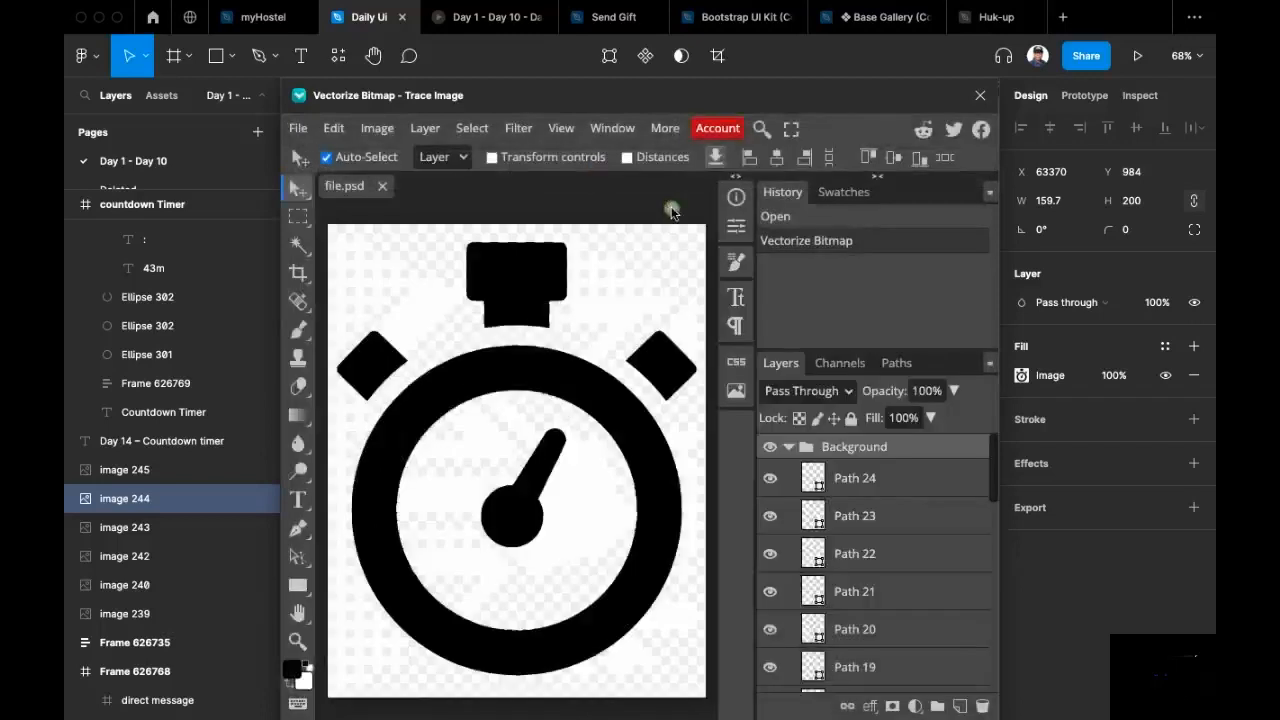
{"action": "key", "text": "super+s"}
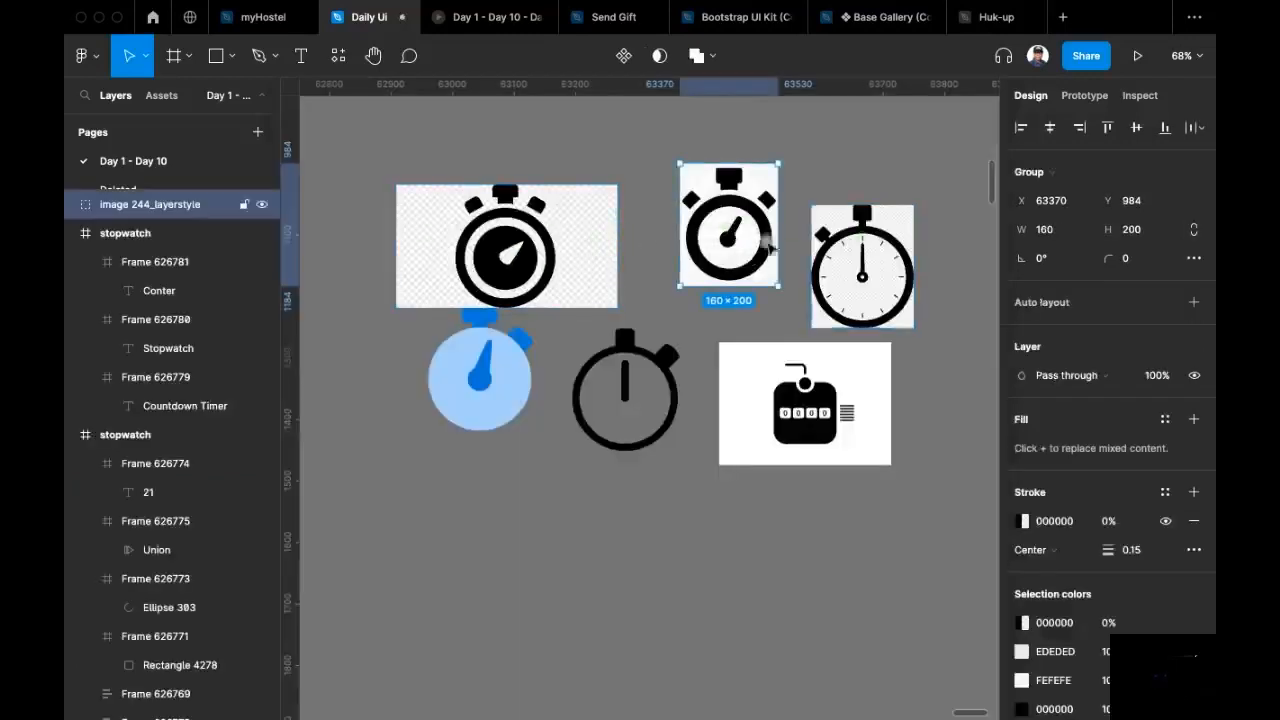
Step: Move the traced stopwatch group into the empty canvas area above the other reference images, at about X 63203, Y 786
{"action": "left_click_drag", "start_coordinate": [760, 242], "coordinate": [690, 337]}
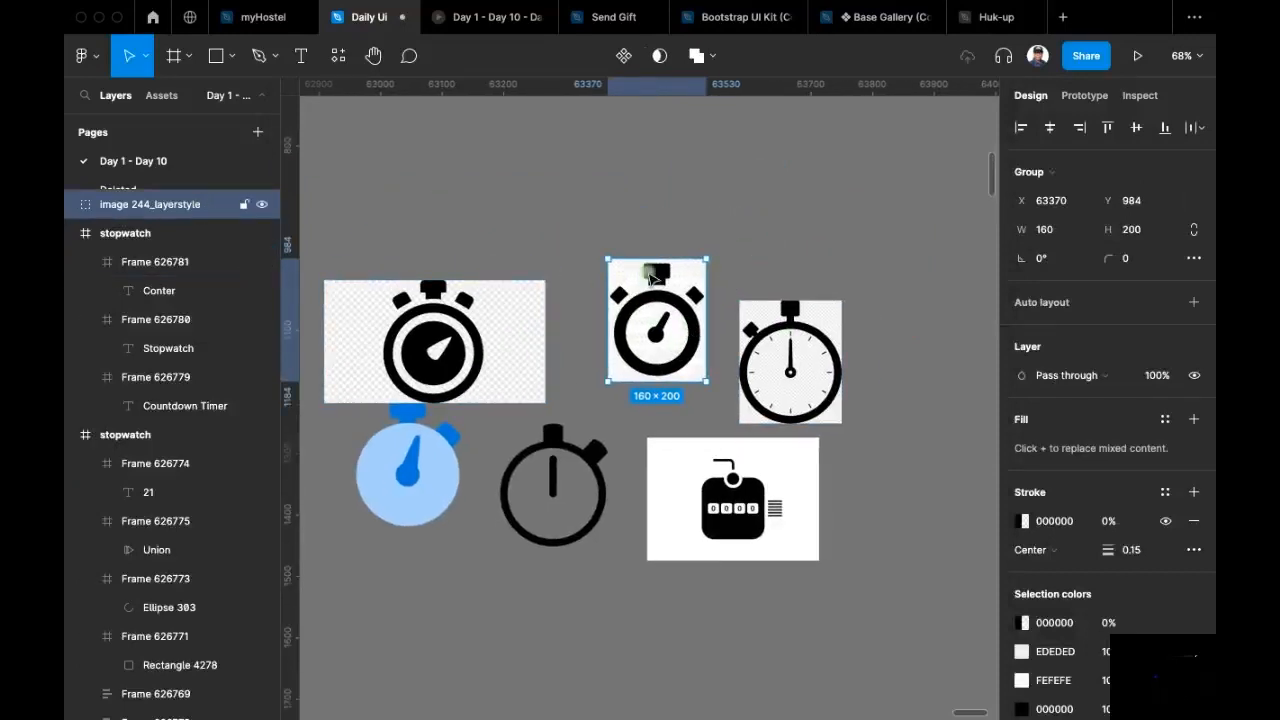
{"action": "left_click_drag", "start_coordinate": [576, 225], "coordinate": [723, 423]}
{"action": "left_click", "coordinate": [617, 213]}
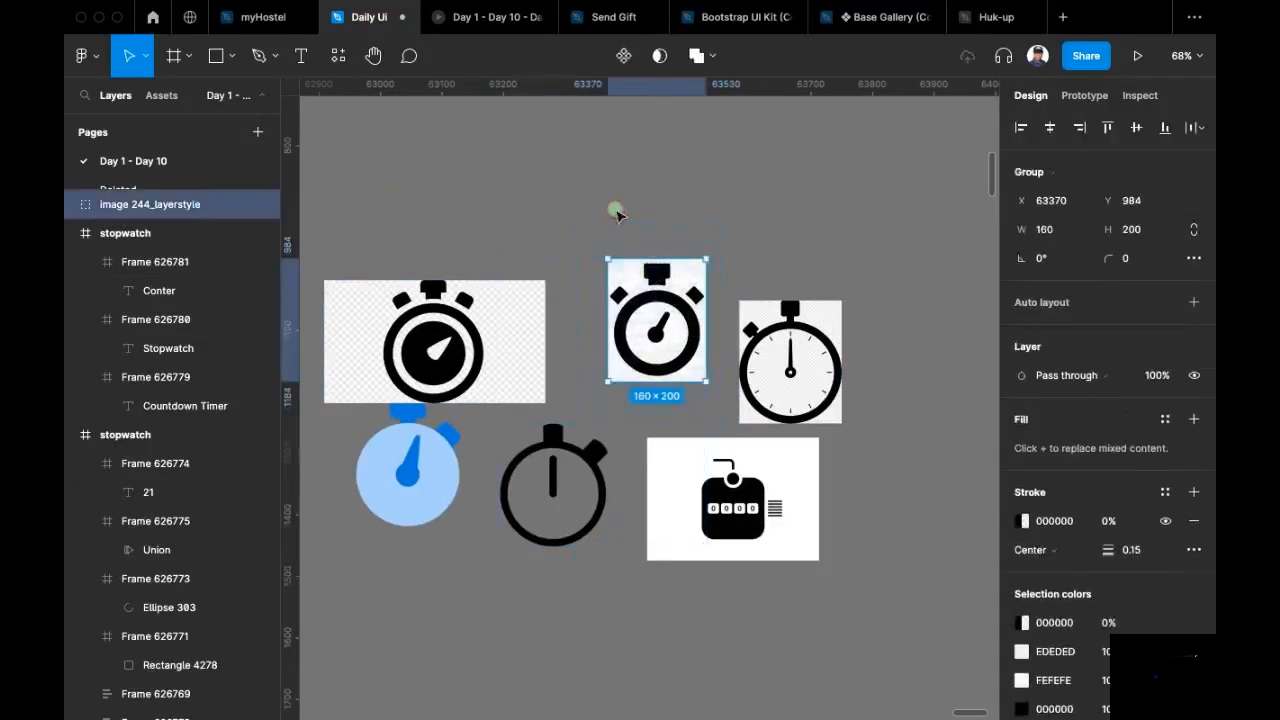
{"action": "left_click", "coordinate": [700, 372]}
{"action": "left_click_drag", "start_coordinate": [708, 380], "coordinate": [607, 260]}
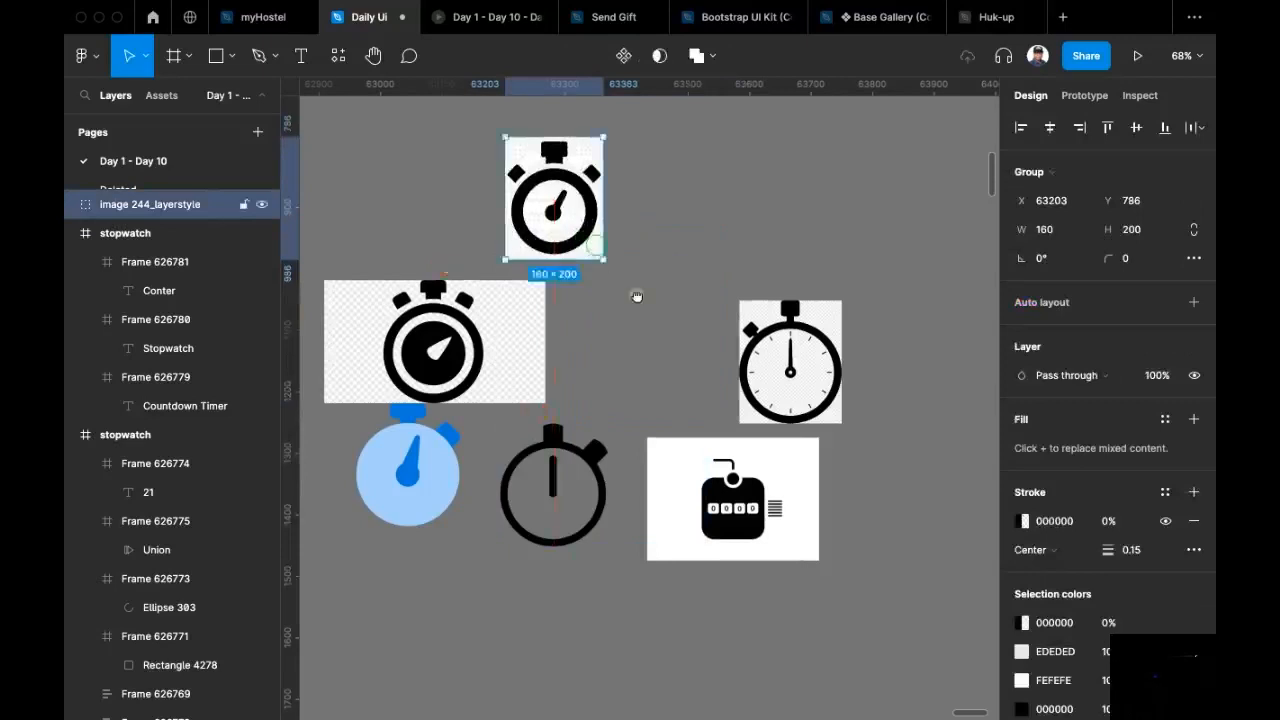
Step: Pull the black body, hand and side-lug vectors out of the traced stopwatch, placing them beside its pale background
{"action": "scroll", "coordinate": [563, 354], "scroll_direction": "up", "scroll_amount": 2}
{"action": "scroll", "coordinate": [566, 351], "scroll_direction": "up", "scroll_amount": 1}
{"action": "scroll", "coordinate": [594, 366], "scroll_direction": "up", "scroll_amount": 4}
{"action": "scroll", "coordinate": [594, 349], "scroll_direction": "down", "scroll_amount": 3}
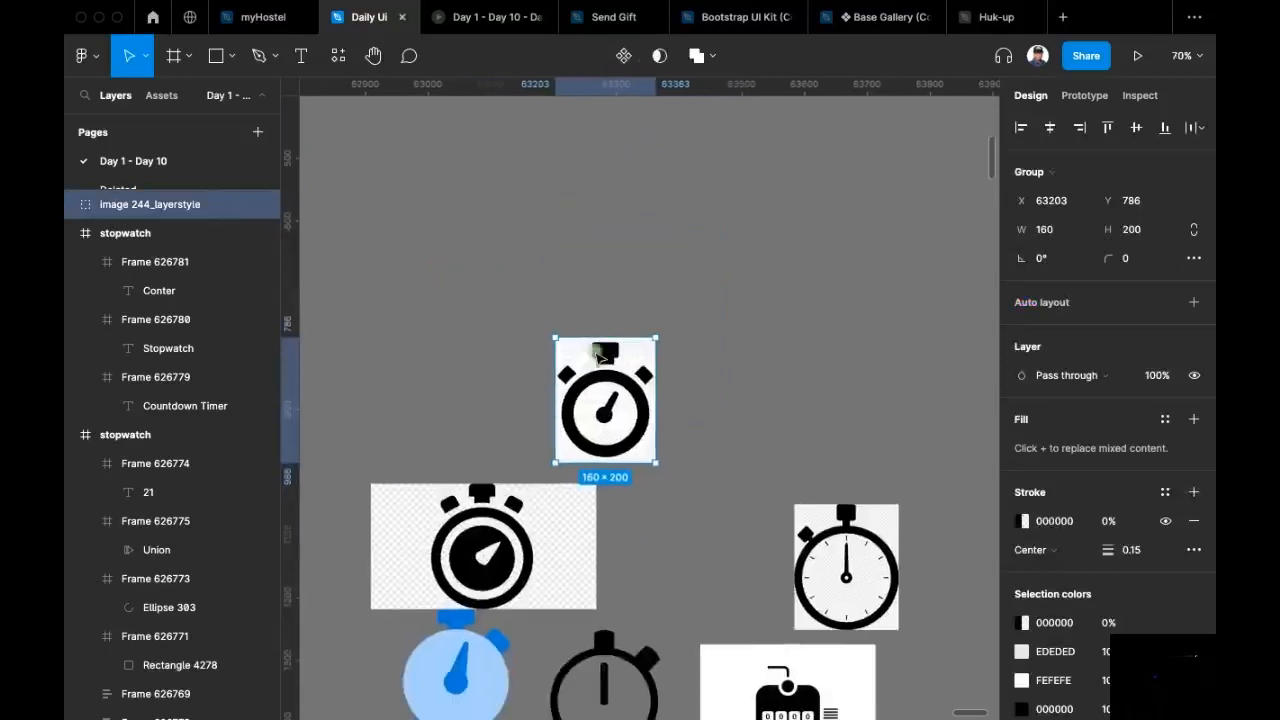
{"action": "scroll", "coordinate": [597, 349], "scroll_direction": "up", "scroll_amount": 2}
{"action": "double_click", "coordinate": [602, 356]}
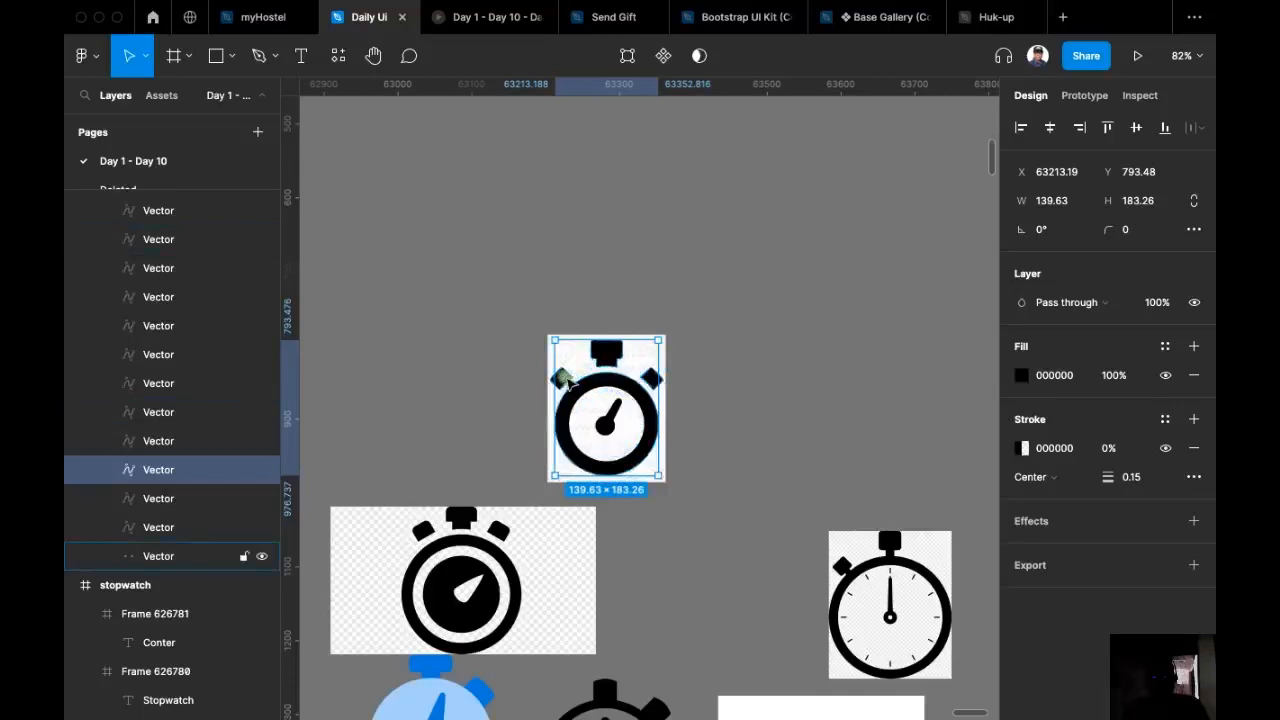
{"action": "left_click", "coordinate": [563, 378], "text": "shift"}
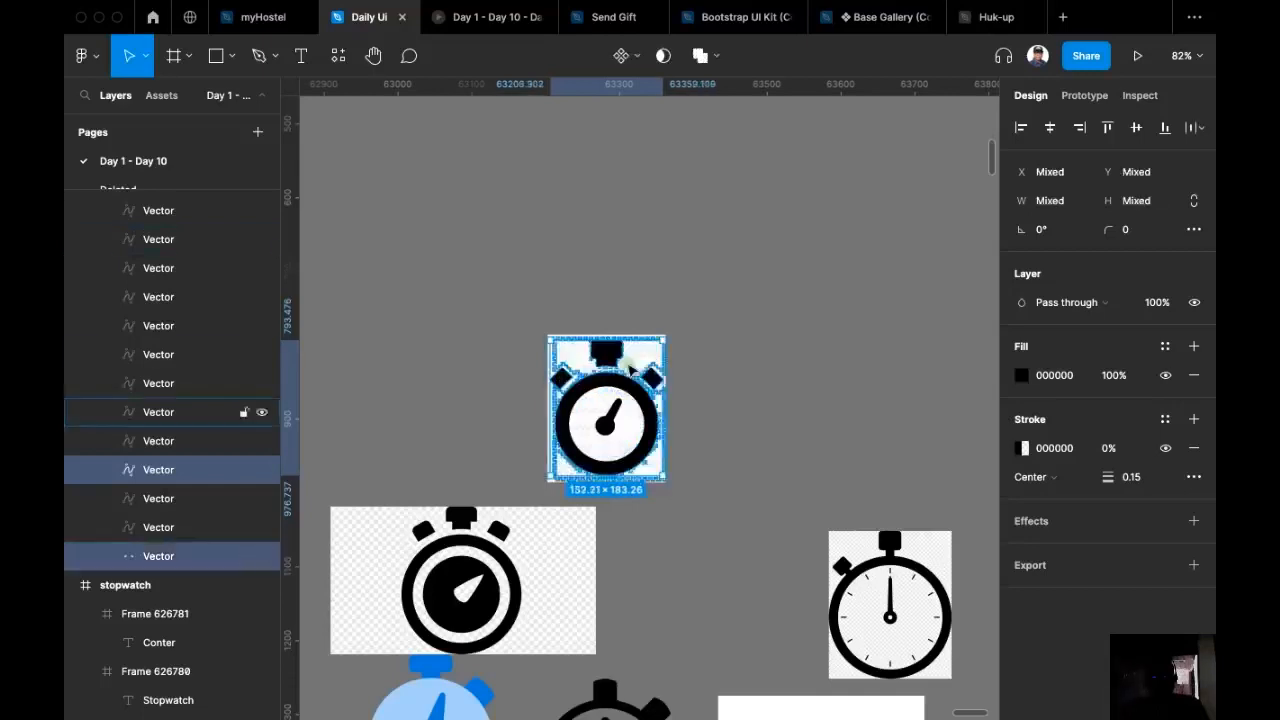
{"action": "left_click", "coordinate": [624, 390]}
{"action": "left_click_drag", "start_coordinate": [624, 390], "coordinate": [813, 268]}
{"action": "left_click_drag", "start_coordinate": [518, 328], "coordinate": [791, 321]}
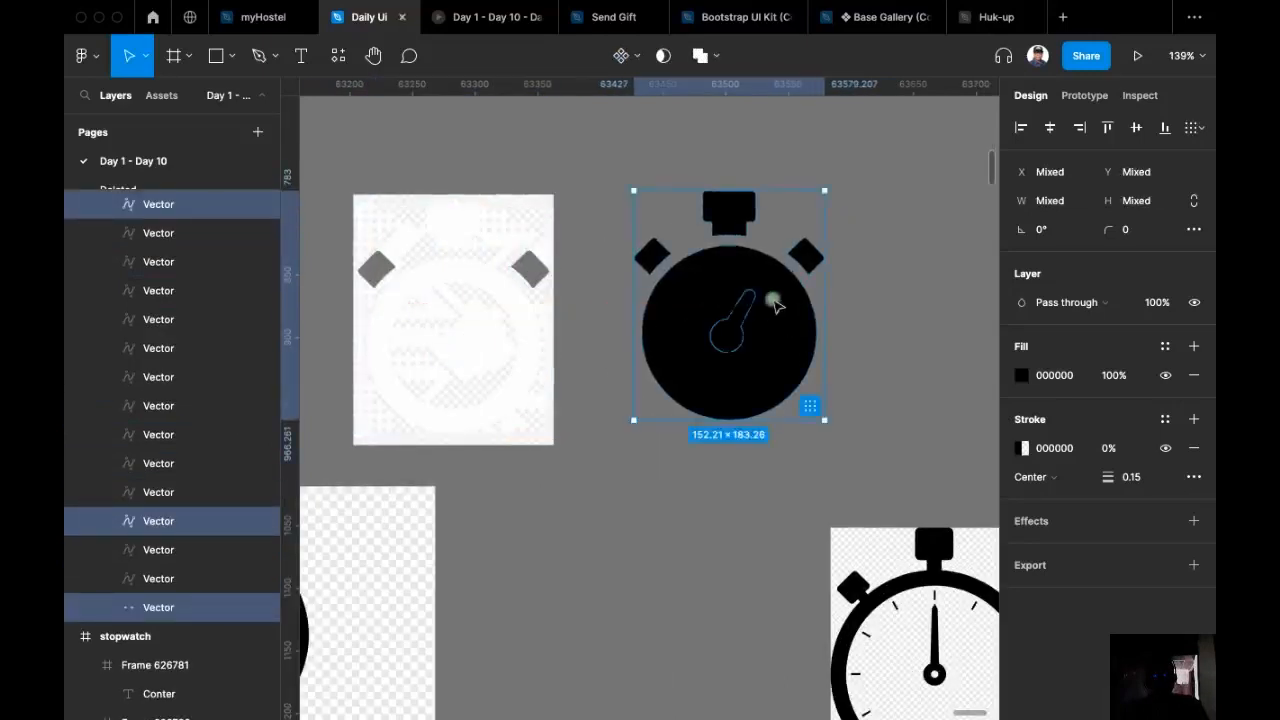
{"action": "key", "text": "Escape"}
Step: Ungroup the nested groups of the traced stopwatch so that its vectors are separate layers
{"action": "left_click", "coordinate": [755, 302]}
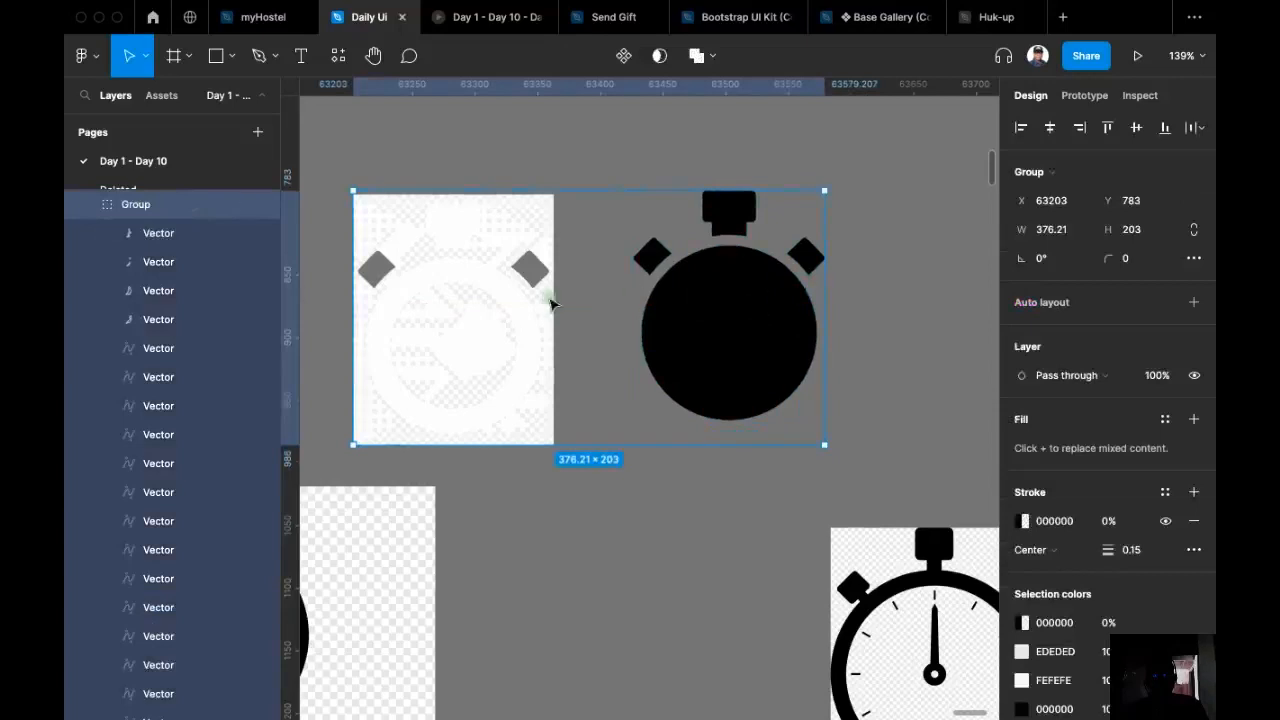
{"action": "scroll", "coordinate": [600, 250], "scroll_direction": "left", "scroll_amount": 3}
{"action": "left_click", "coordinate": [630, 142]}
{"action": "left_click", "coordinate": [635, 200]}
{"action": "key", "text": "shift+super+g"}
{"action": "left_click", "coordinate": [474, 140]}
{"action": "left_click_drag", "start_coordinate": [474, 140], "coordinate": [716, 440]}
{"action": "key", "text": "Escape"}
{"action": "left_click", "coordinate": [648, 332]}
{"action": "key", "text": "shift+super+g"}
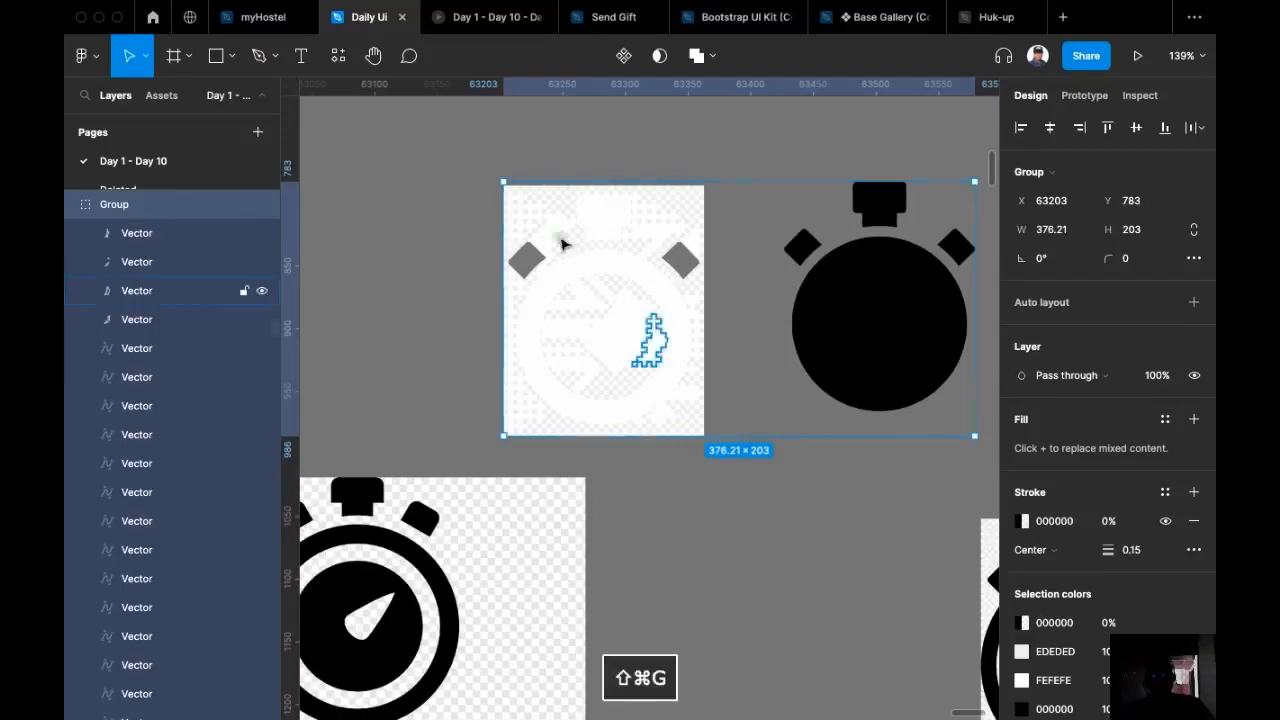
Step: Delete the leftover pale background vectors beside the black stopwatch shapes
{"action": "left_click", "coordinate": [467, 145]}
{"action": "left_click_drag", "start_coordinate": [467, 145], "coordinate": [720, 483]}
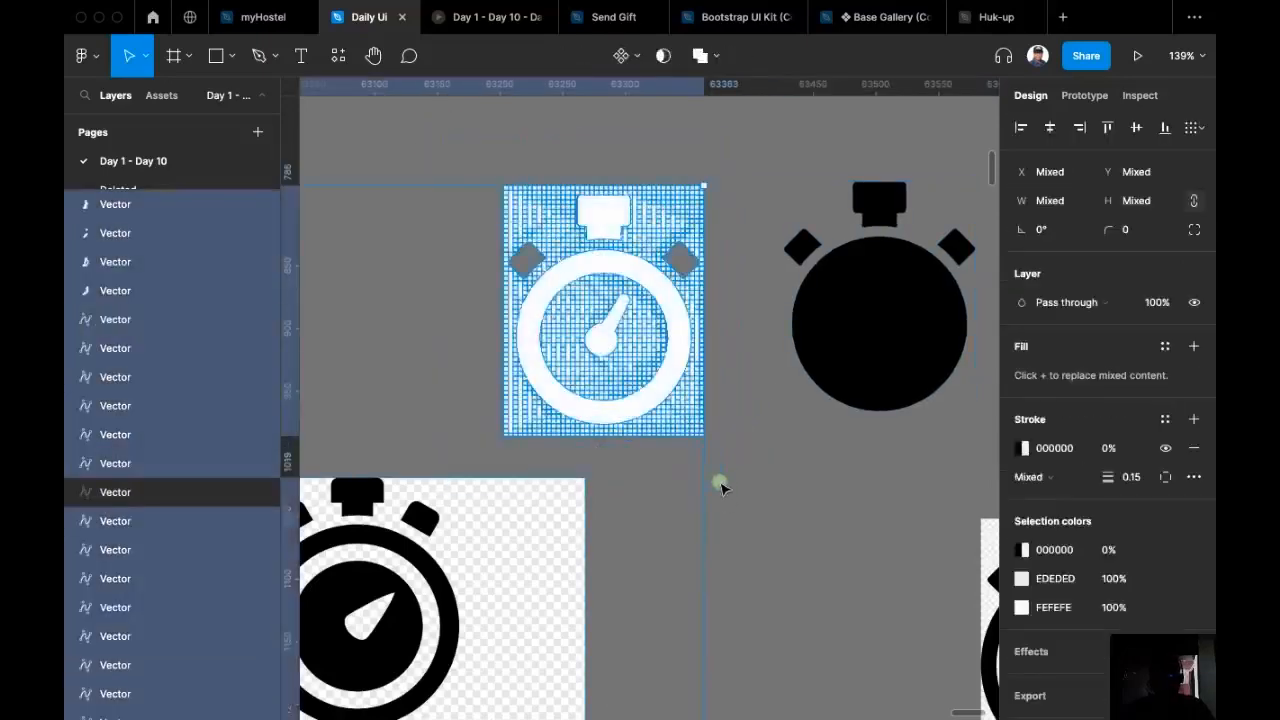
{"action": "key", "text": "BackSpace"}
Step: Draw a circle about 93 × 93 over the black stopwatch dial and center it inside the body
{"action": "scroll", "coordinate": [700, 480], "scroll_direction": "right", "scroll_amount": 2}
{"action": "left_click", "coordinate": [768, 292]}
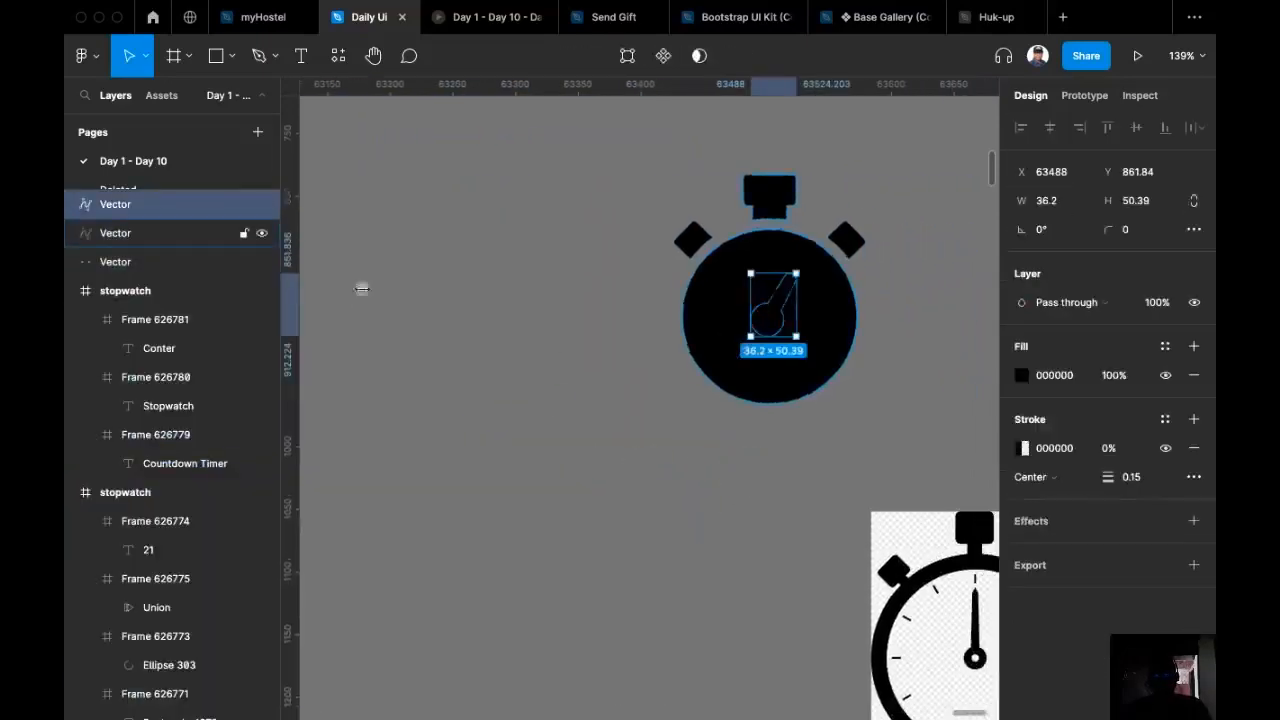
{"action": "left_click", "coordinate": [555, 395]}
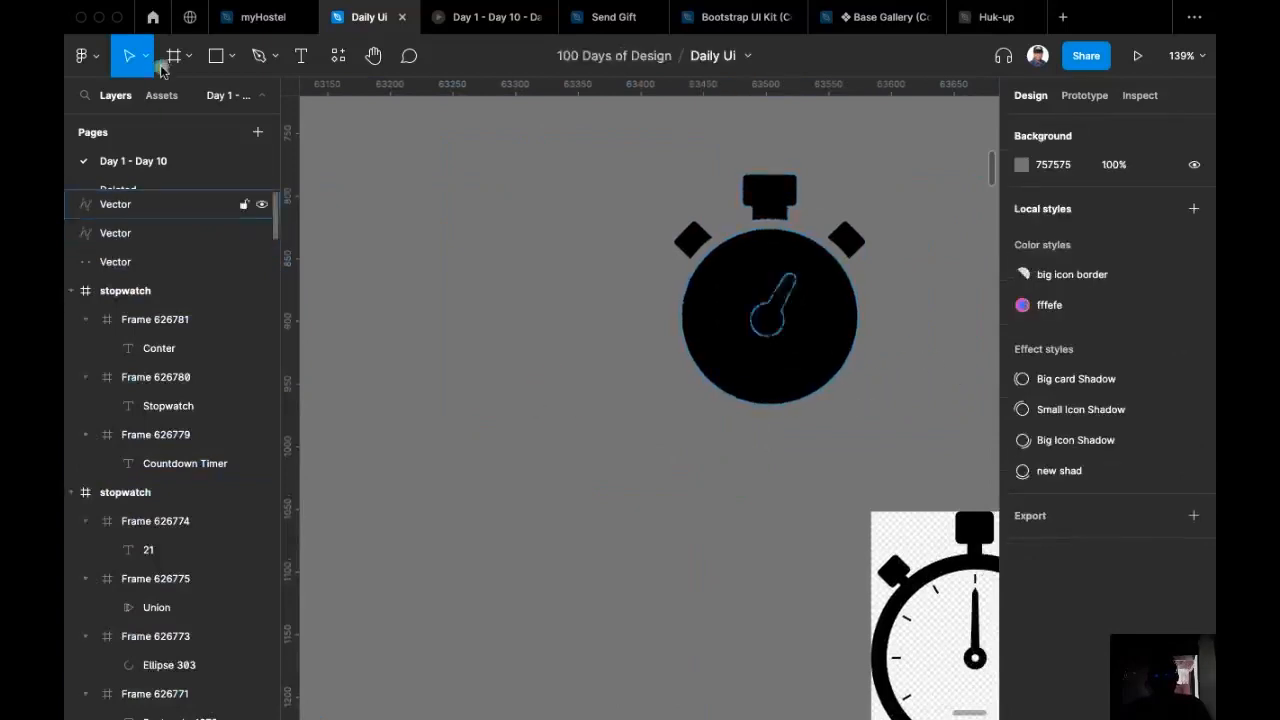
{"action": "left_click", "coordinate": [230, 55]}
{"action": "left_click", "coordinate": [194, 163]}
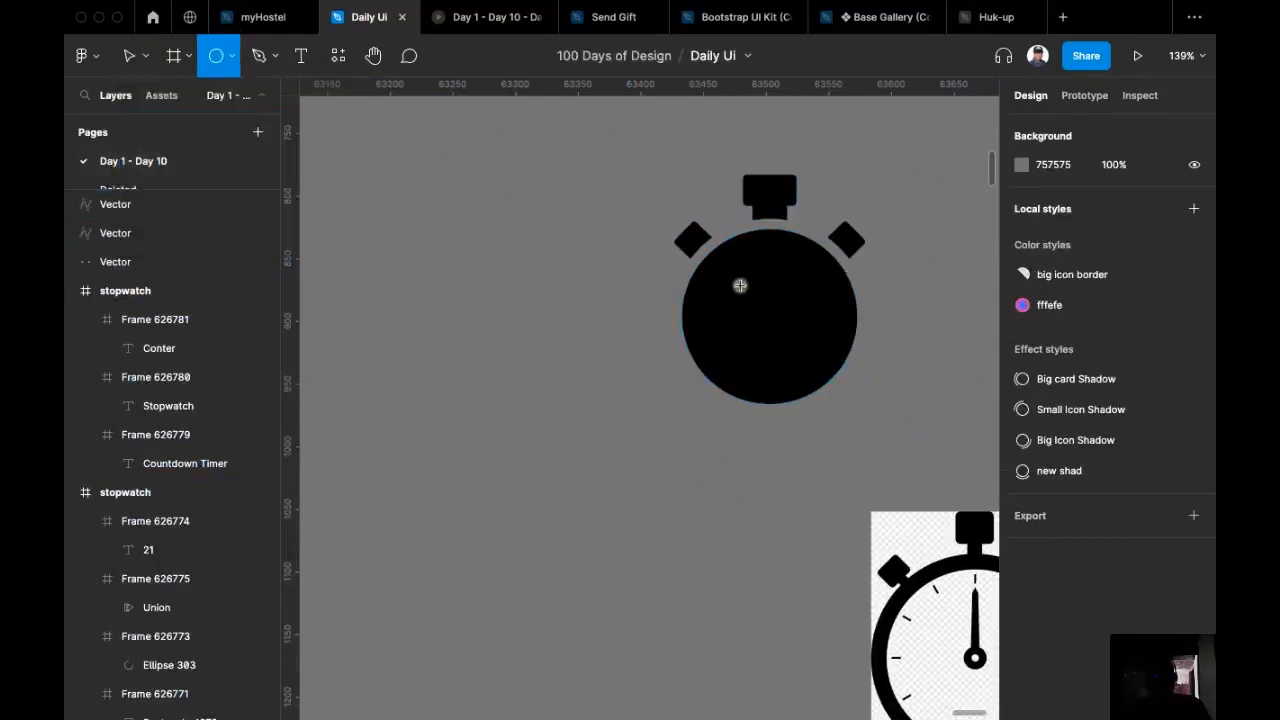
{"action": "mouse_move", "coordinate": [761, 301]}
{"action": "left_mouse_down"}
{"action": "mouse_move", "coordinate": [822, 382]}
{"action": "mouse_move", "coordinate": [848, 390]}
{"action": "left_mouse_up"}
{"action": "left_click_drag", "start_coordinate": [816, 340], "coordinate": [797, 333]}
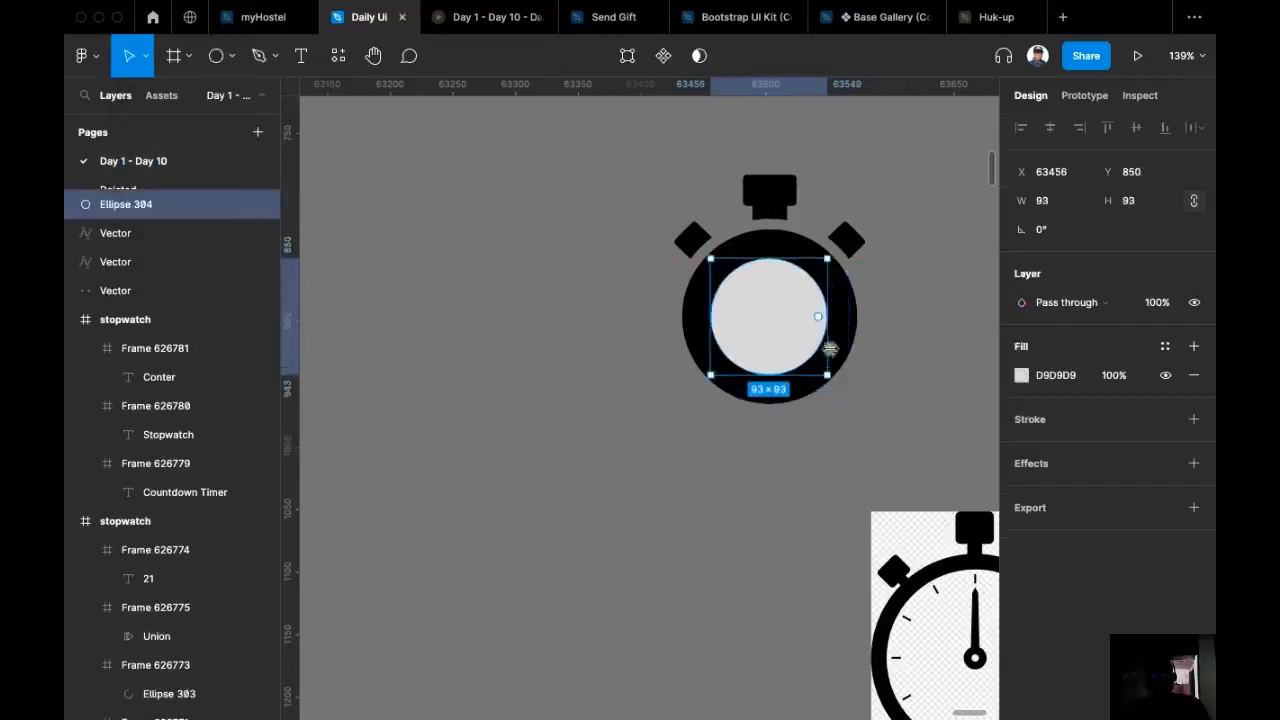
Step: Exclude the inner circle from the stopwatch body and flatten the resulting ring shape
{"action": "left_click", "coordinate": [1135, 200]}
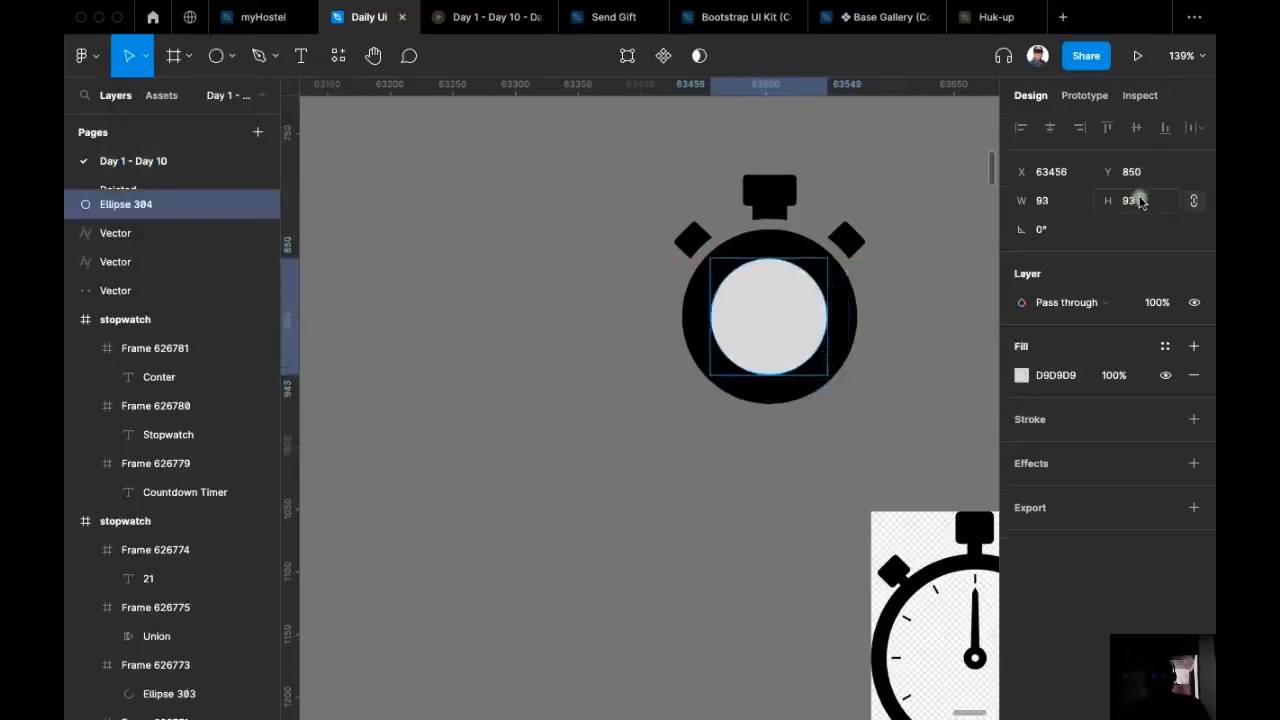
{"action": "left_click", "coordinate": [770, 250], "text": "shift"}
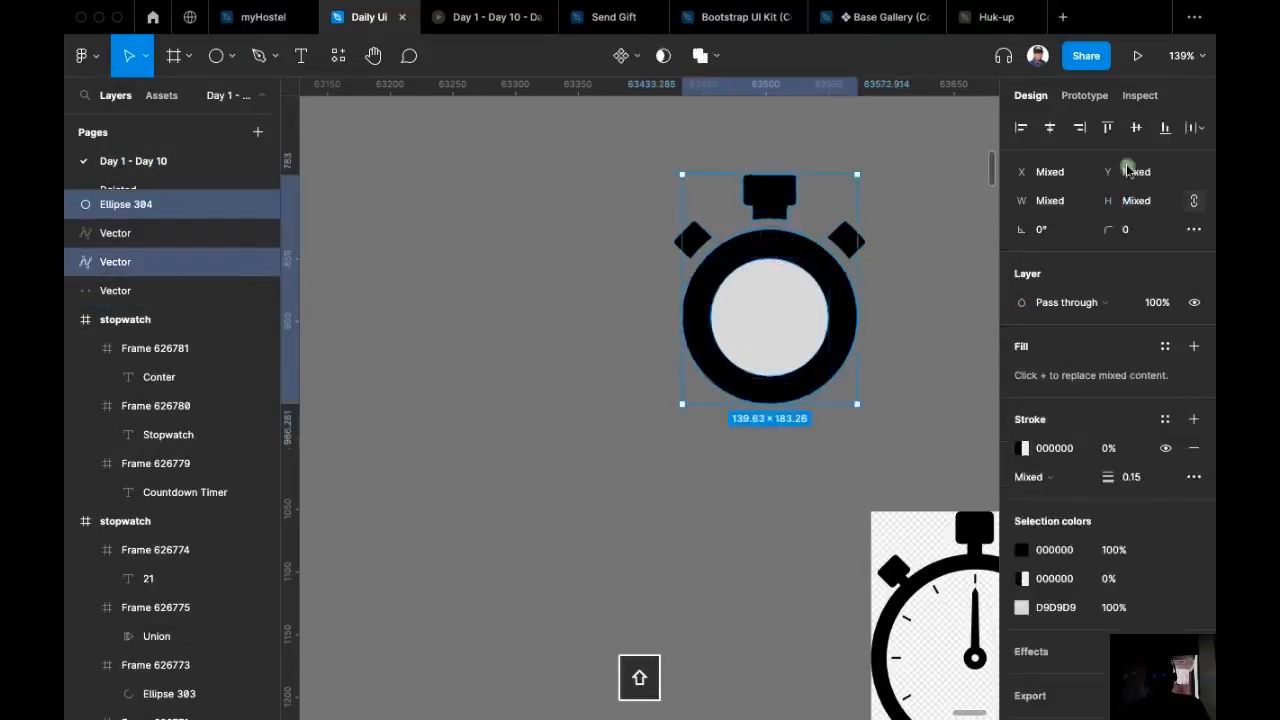
{"action": "left_click", "coordinate": [707, 58]}
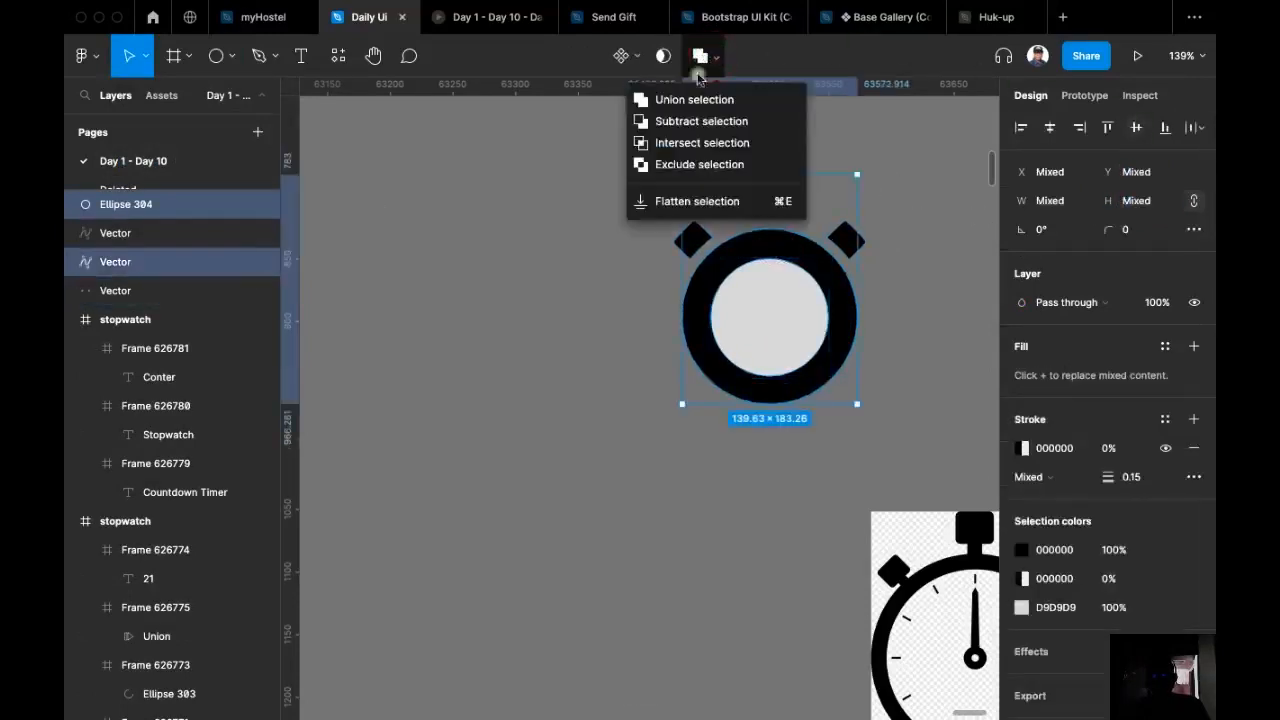
{"action": "left_click", "coordinate": [693, 166]}
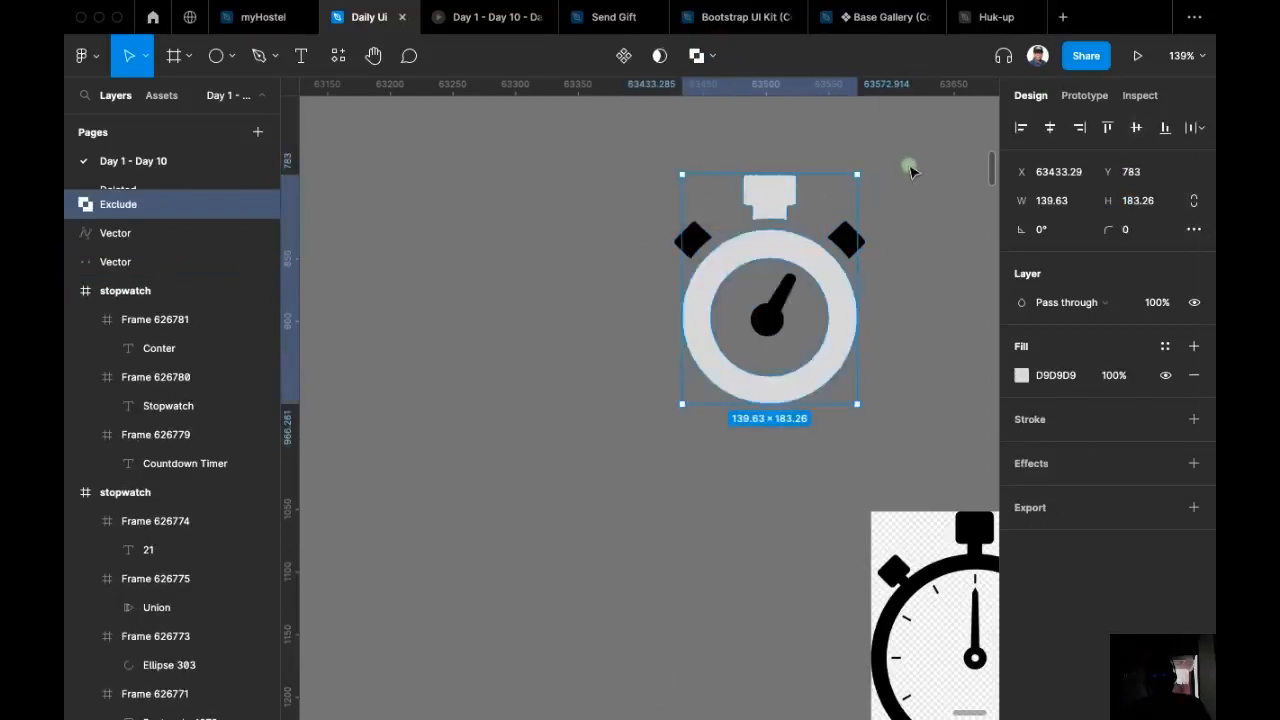
{"action": "key", "text": "super+e"}
Step: Fill the stopwatch ring with the black sampled from a side lug, and unite and flatten all its parts into one shape
{"action": "key", "text": "i"}
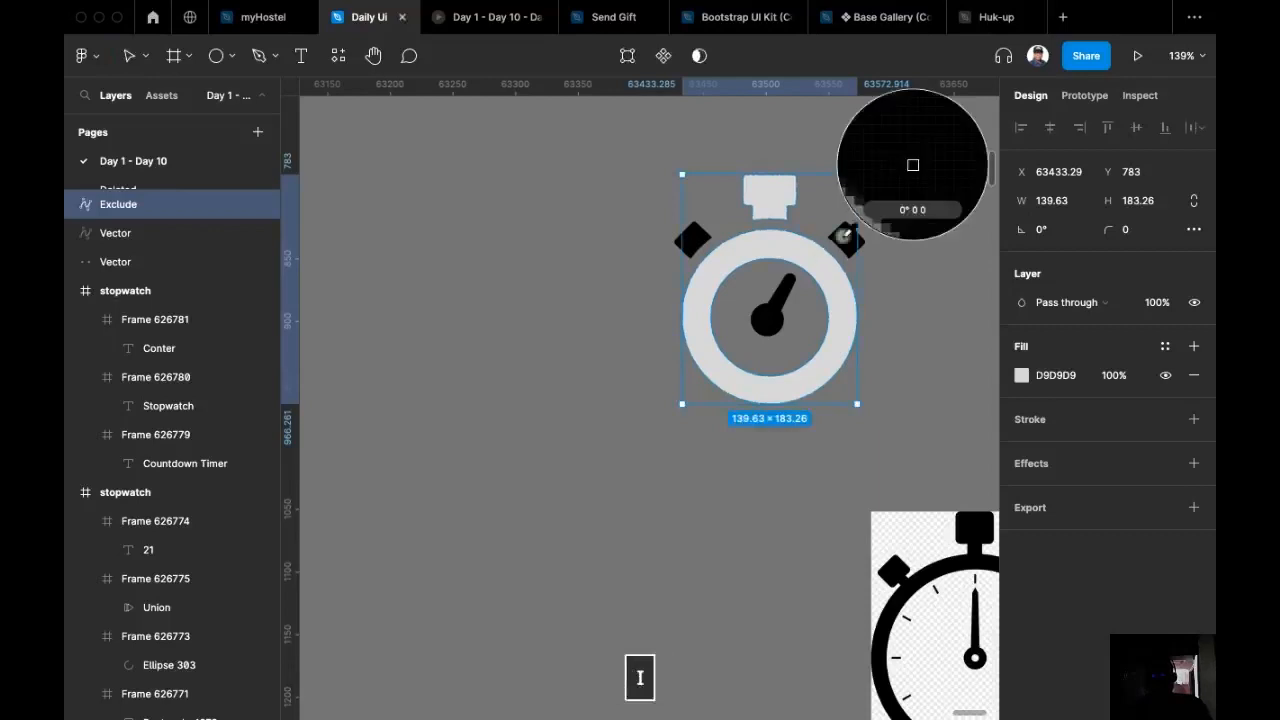
{"action": "left_click", "coordinate": [843, 235]}
{"action": "left_click_drag", "start_coordinate": [648, 141], "coordinate": [897, 460]}
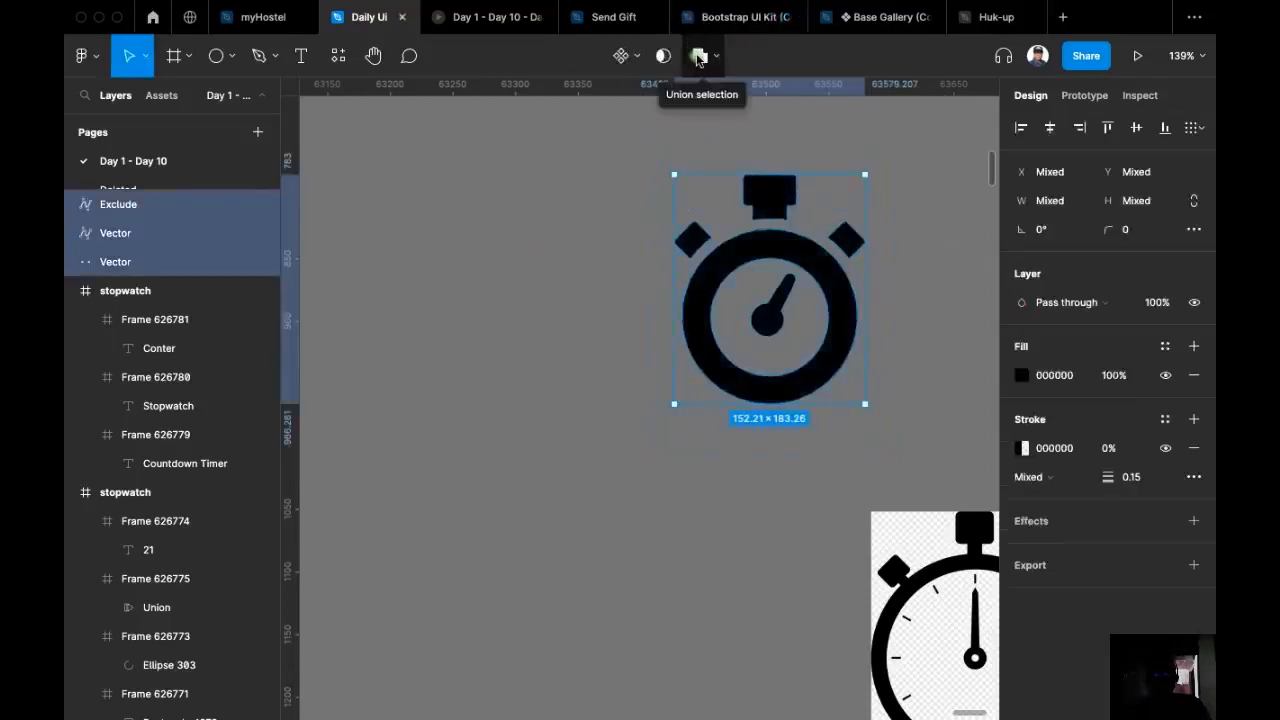
{"action": "left_click", "coordinate": [699, 56]}
{"action": "key", "text": "super+e"}
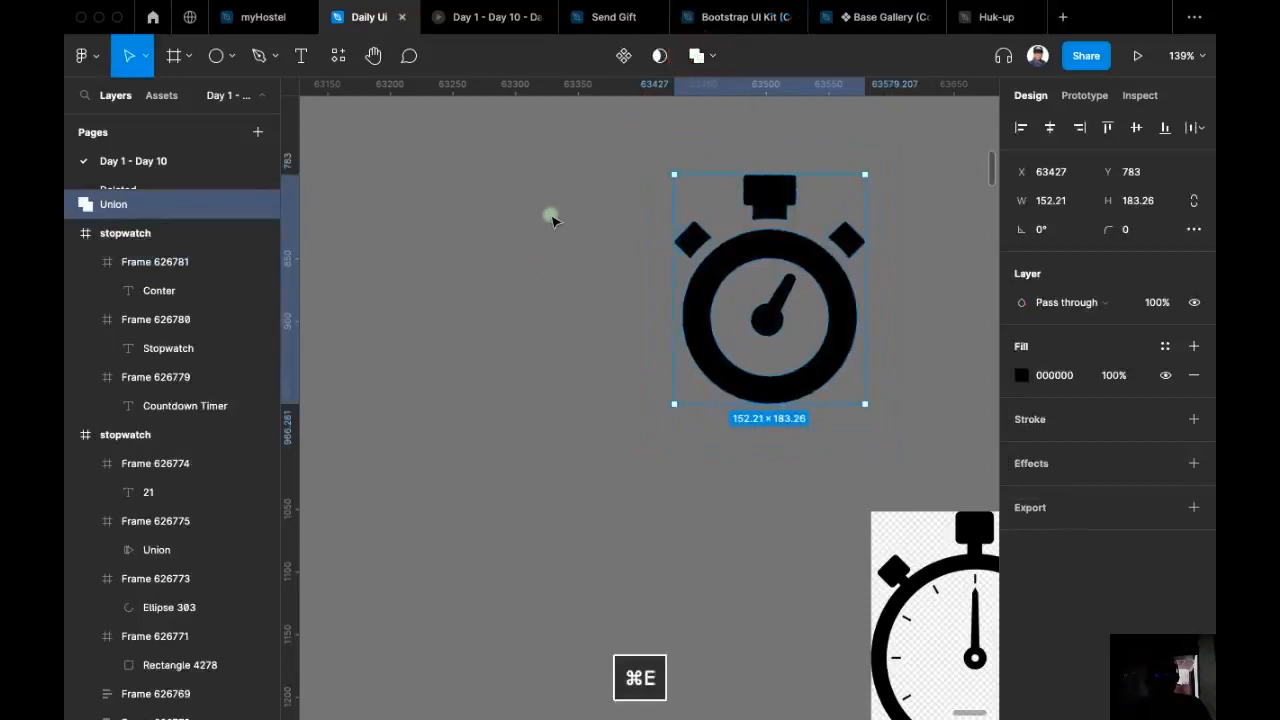
Step: Move the tick-marked stopwatch image up beside the finished vector stopwatch, at about X 63670, Y 775
{"action": "scroll", "coordinate": [510, 305], "scroll_direction": "down", "scroll_amount": 5}
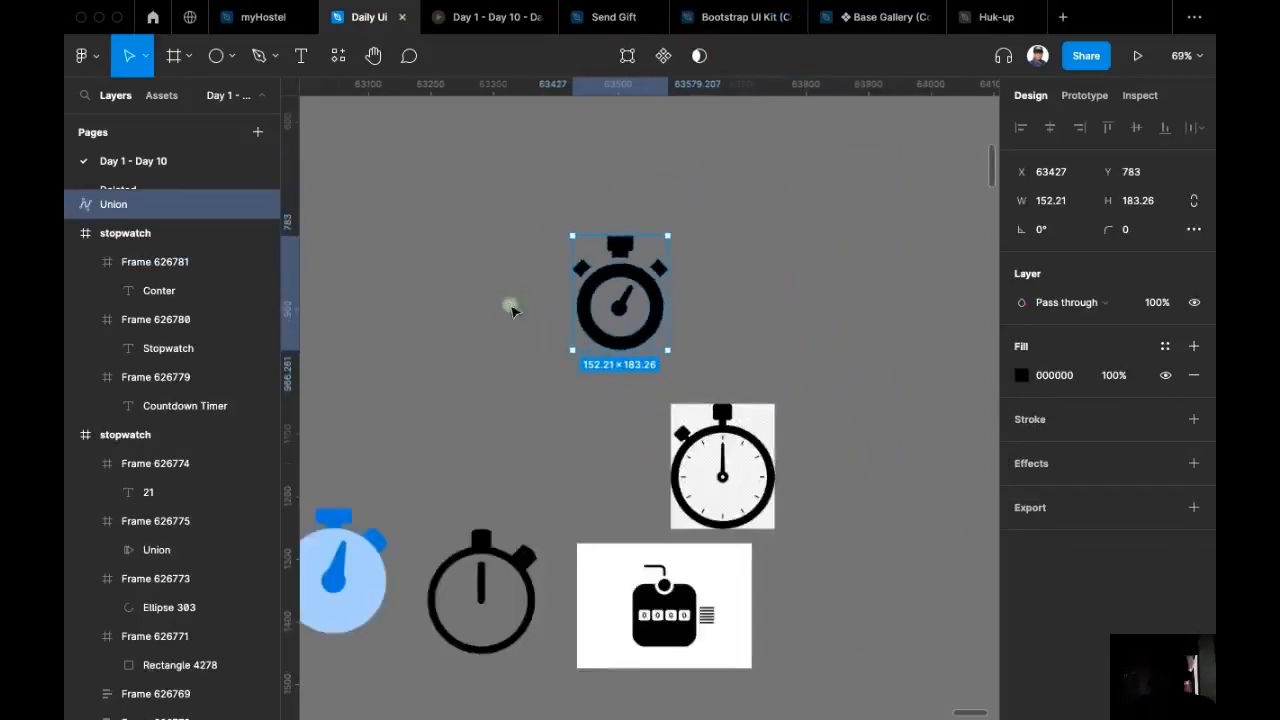
{"action": "scroll", "coordinate": [510, 305], "scroll_direction": "up", "scroll_amount": 3}
{"action": "left_click", "coordinate": [531, 600]}
{"action": "scroll", "coordinate": [694, 348], "scroll_direction": "up", "scroll_amount": 2}
{"action": "left_click", "coordinate": [623, 568]}
{"action": "mouse_move", "coordinate": [690, 362]}
{"action": "left_mouse_down"}
{"action": "mouse_move", "coordinate": [696, 324]}
{"action": "mouse_move", "coordinate": [674, 381]}
{"action": "left_mouse_up"}
{"action": "scroll", "coordinate": [744, 349], "scroll_direction": "up", "scroll_amount": 3}
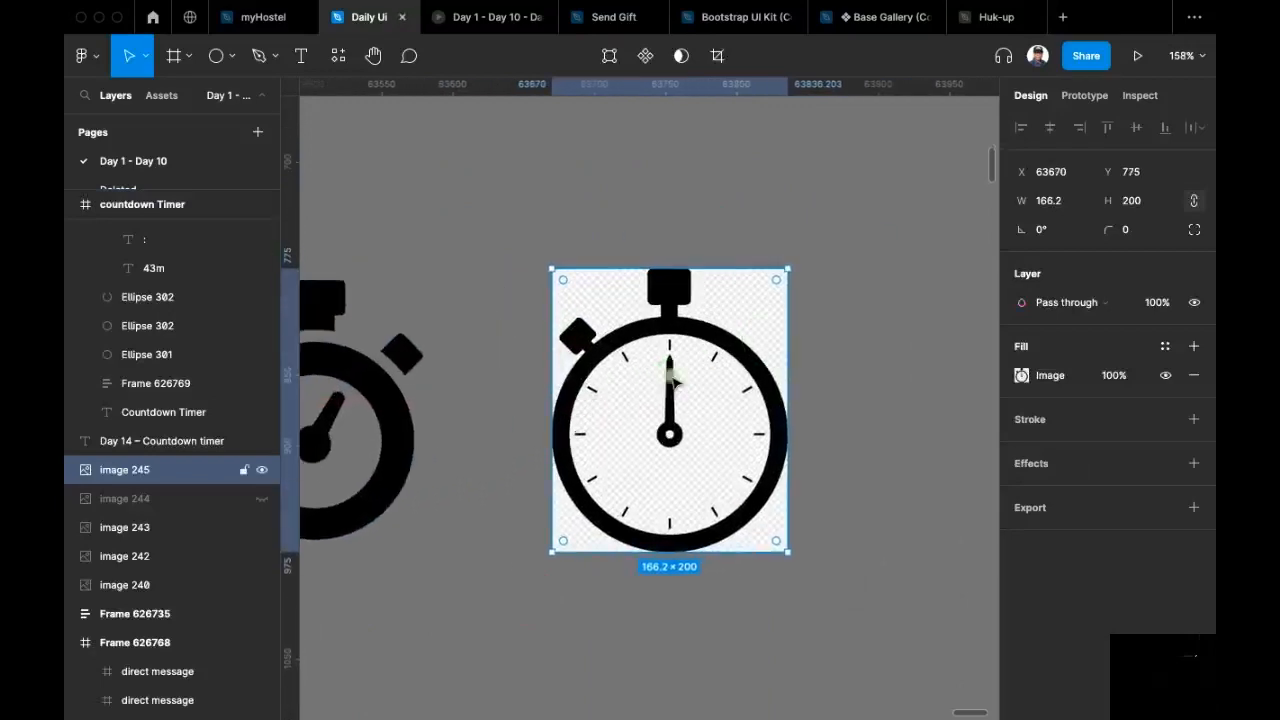
Step: Trace the tick-marked stopwatch image with Vectorize Bitmap - Trace Image reduced to 2 colors, and bring the vector result into the file
{"action": "key", "text": "super+slash"}
{"action": "key", "text": "Return"}
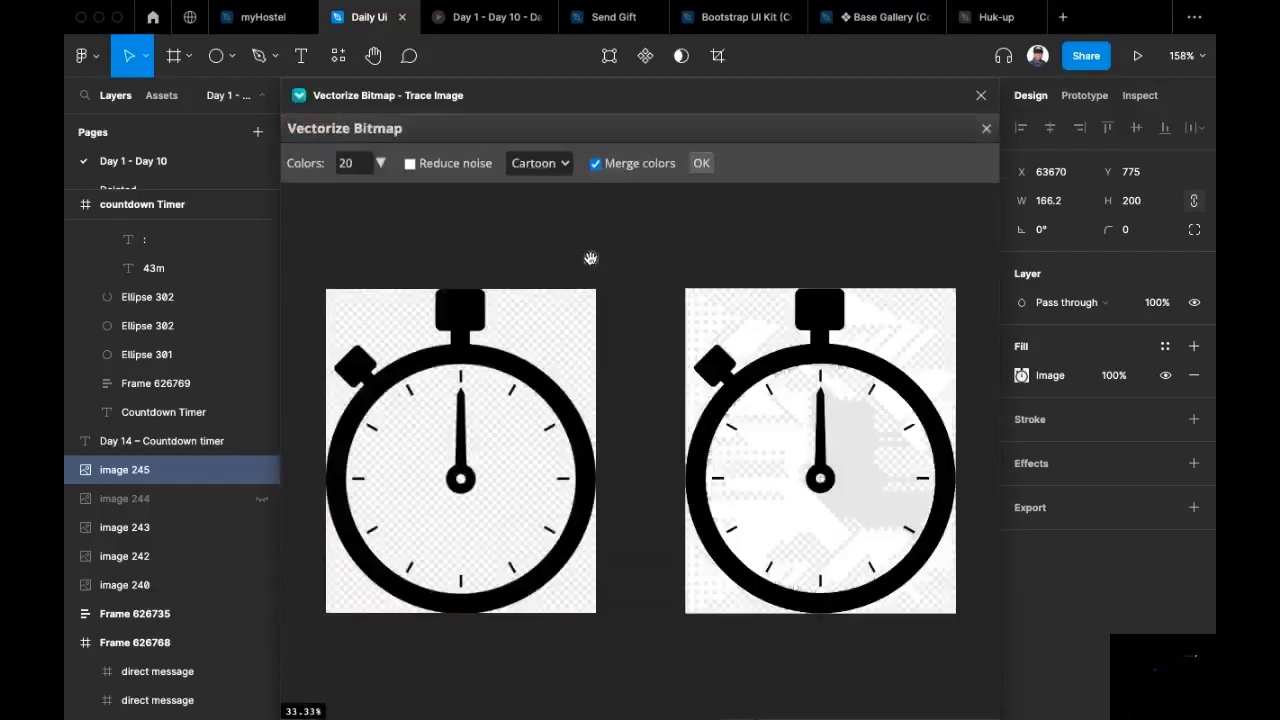
{"action": "left_click", "coordinate": [382, 165]}
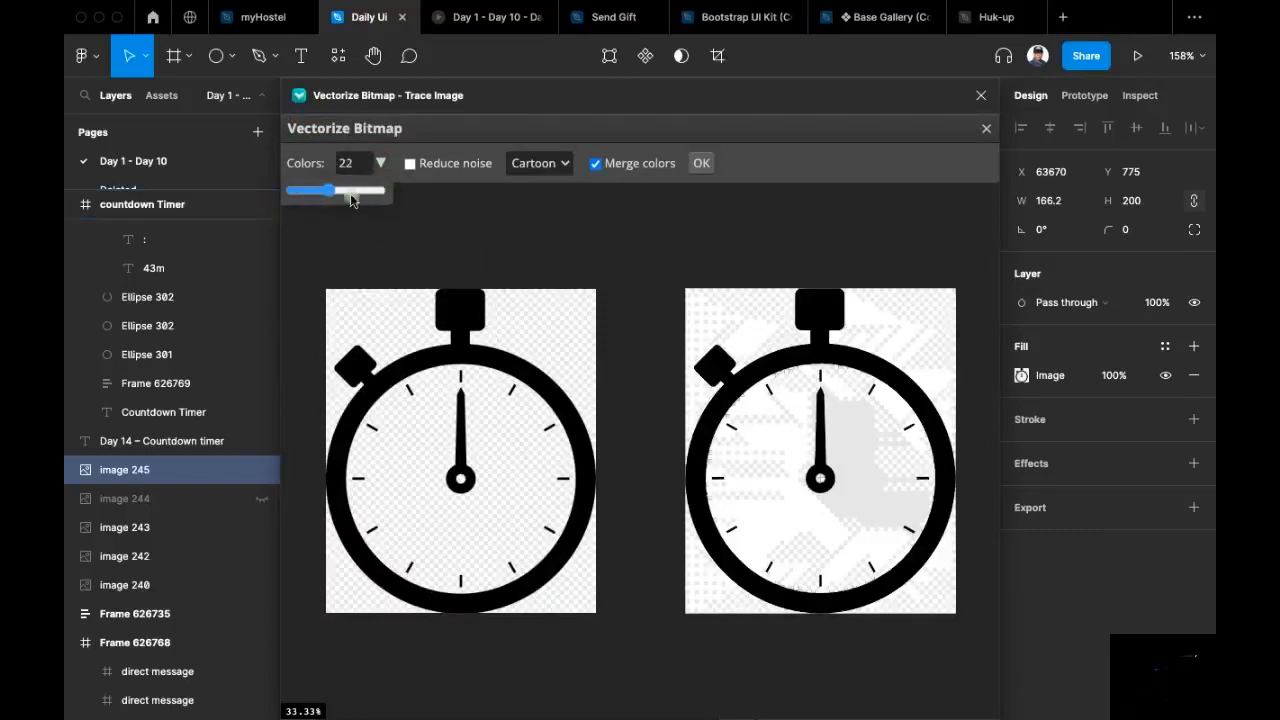
{"action": "left_click_drag", "start_coordinate": [329, 190], "coordinate": [292, 190]}
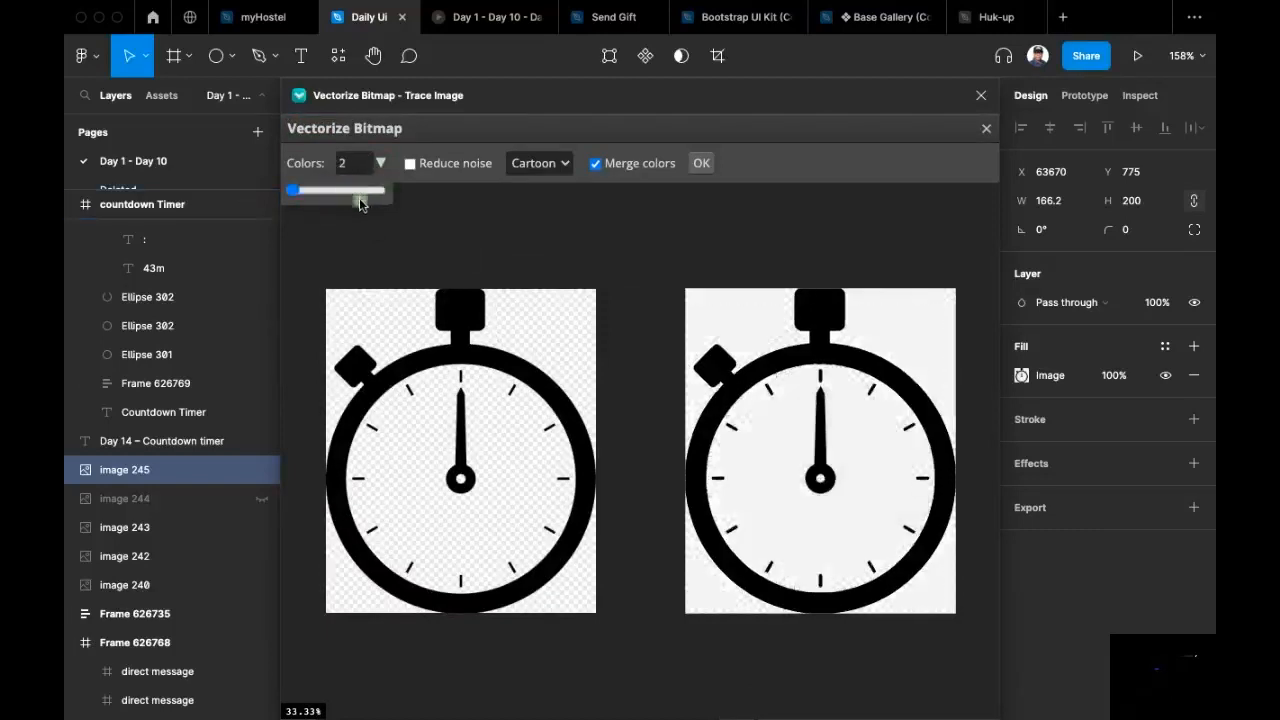
{"action": "left_click", "coordinate": [702, 166]}
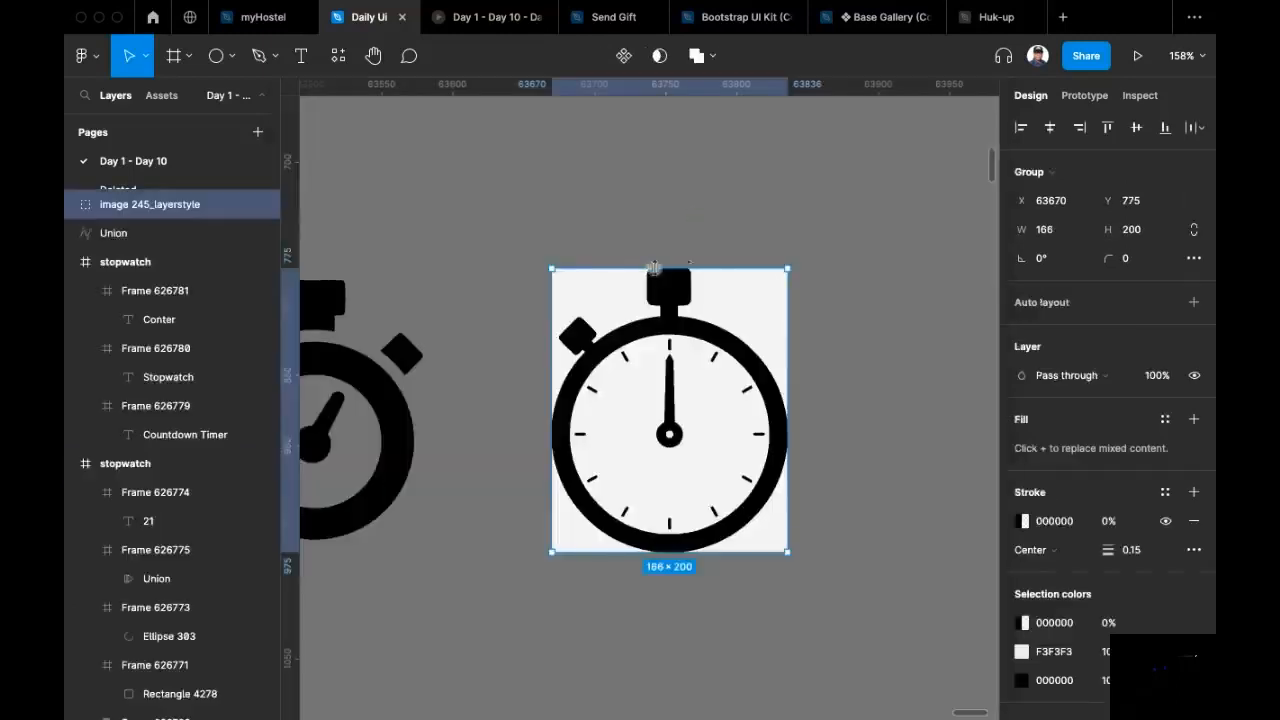
Step: Move the traced tick-marked stopwatch group farther from the first vector icon, to about X 63786 at the same height
{"action": "left_click_drag", "start_coordinate": [654, 268], "coordinate": [616, 248]}
{"action": "left_click", "coordinate": [660, 201]}
{"action": "left_click_drag", "start_coordinate": [660, 204], "coordinate": [695, 209]}
Step: Ungroup both levels of the traced tick-marked stopwatch into separate vectors
{"action": "scroll", "coordinate": [611, 169], "scroll_direction": "down", "scroll_amount": 3}
{"action": "left_click", "coordinate": [583, 209]}
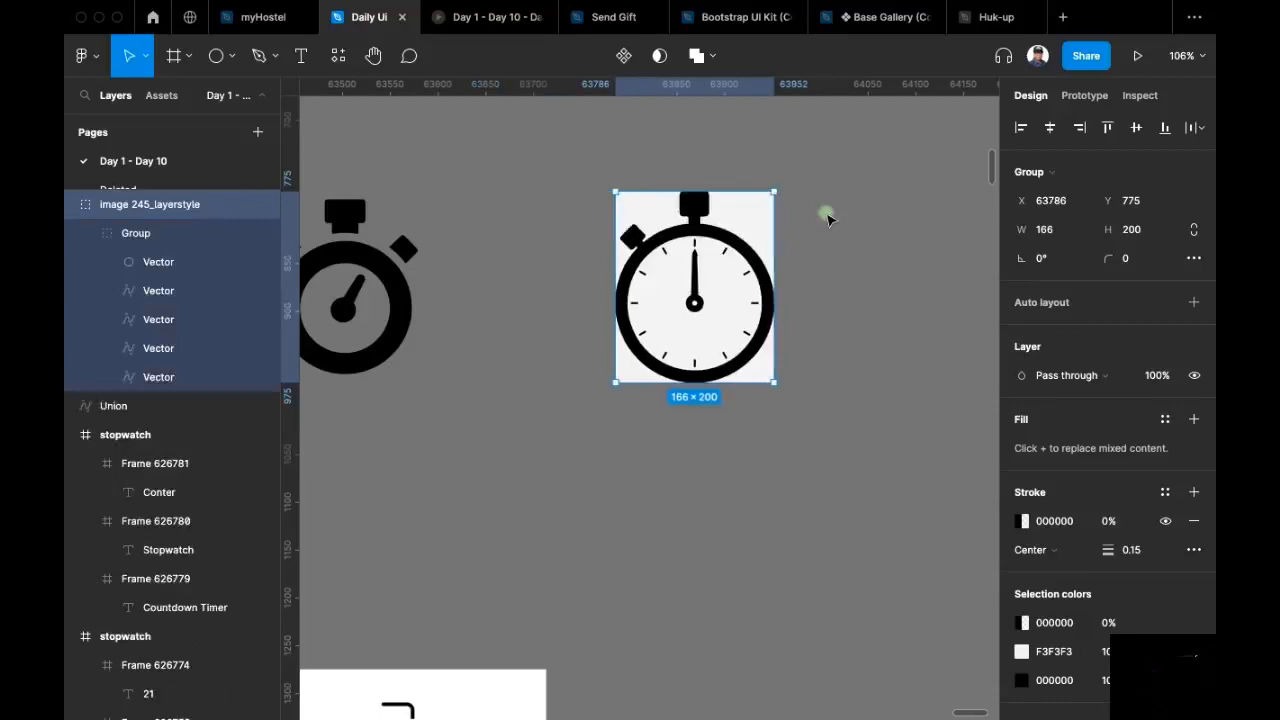
{"action": "key", "text": "shift+super+g"}
{"action": "key", "text": "shift+super+g"}
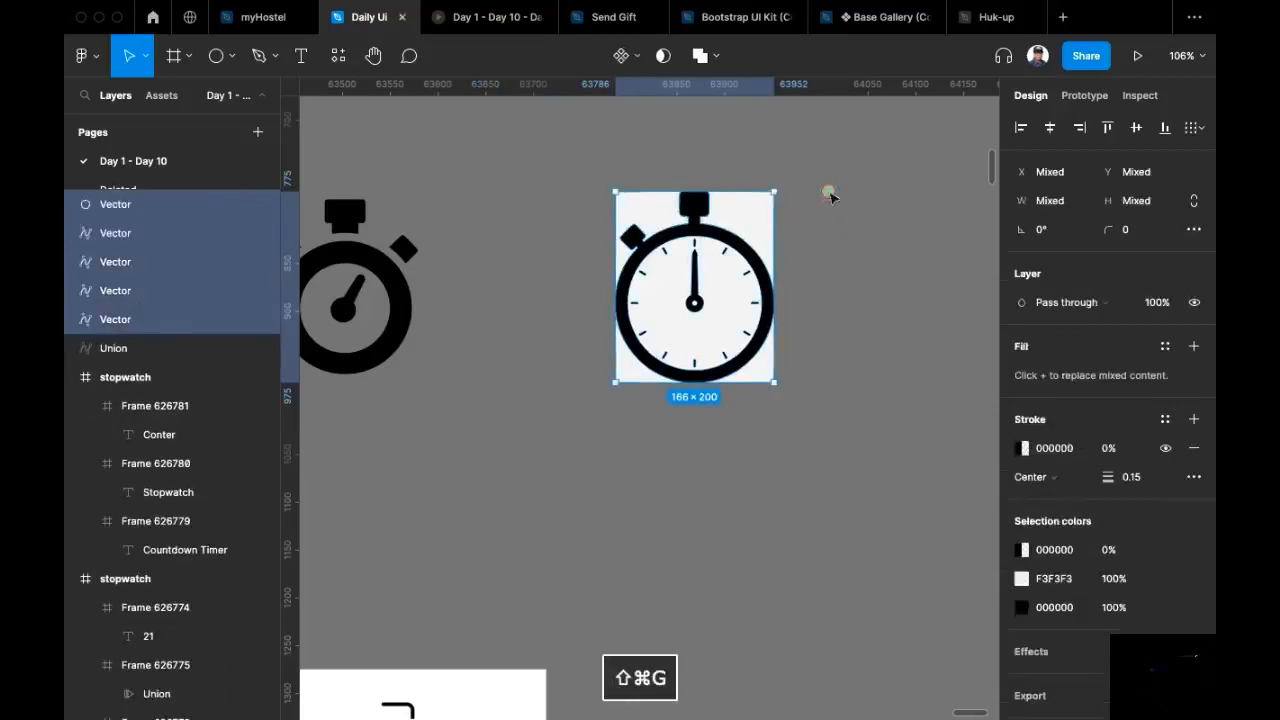
Step: Delete the light background shape behind the traced tick-marked stopwatch
{"action": "left_click", "coordinate": [830, 195]}
{"action": "left_click", "coordinate": [766, 209]}
{"action": "key", "text": "BackSpace"}
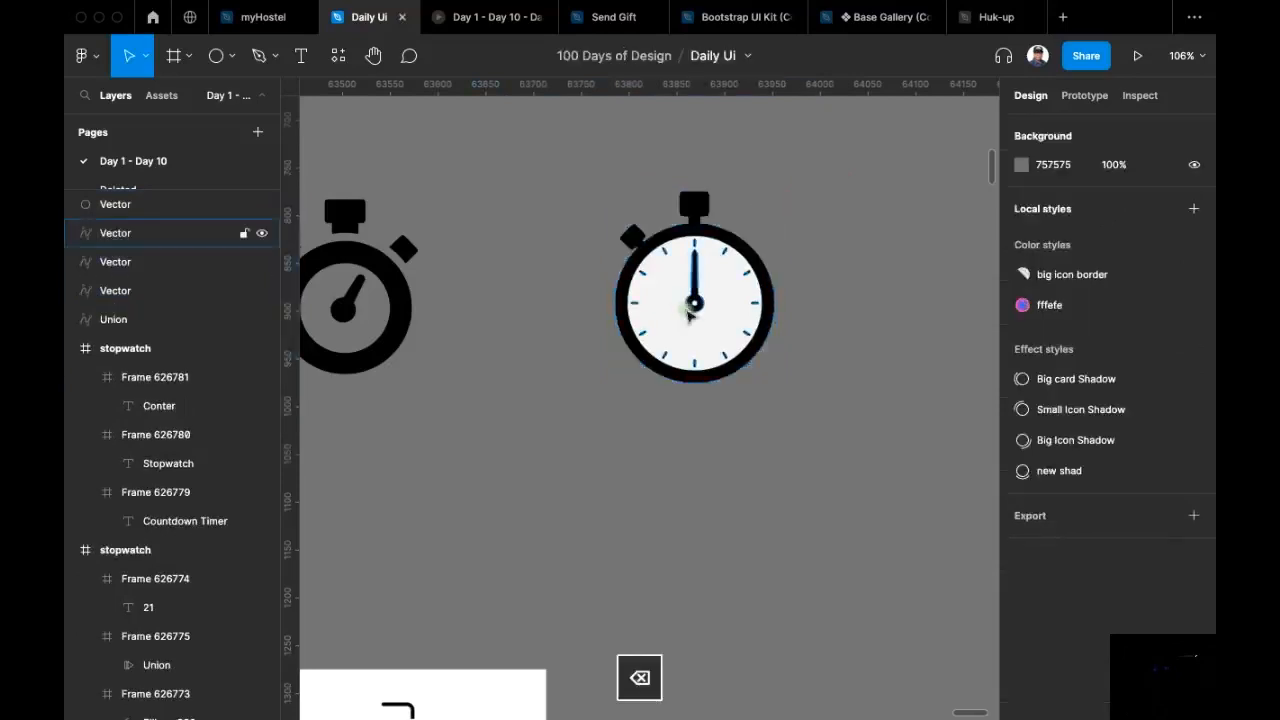
Step: Combine the tick-marked stopwatch's white dial and black body with an Exclude boolean operation
{"action": "left_click", "coordinate": [700, 320]}
{"action": "key", "text": "BackSpace"}
{"action": "key", "text": "super+z"}
{"action": "left_click", "coordinate": [694, 205], "text": "shift"}
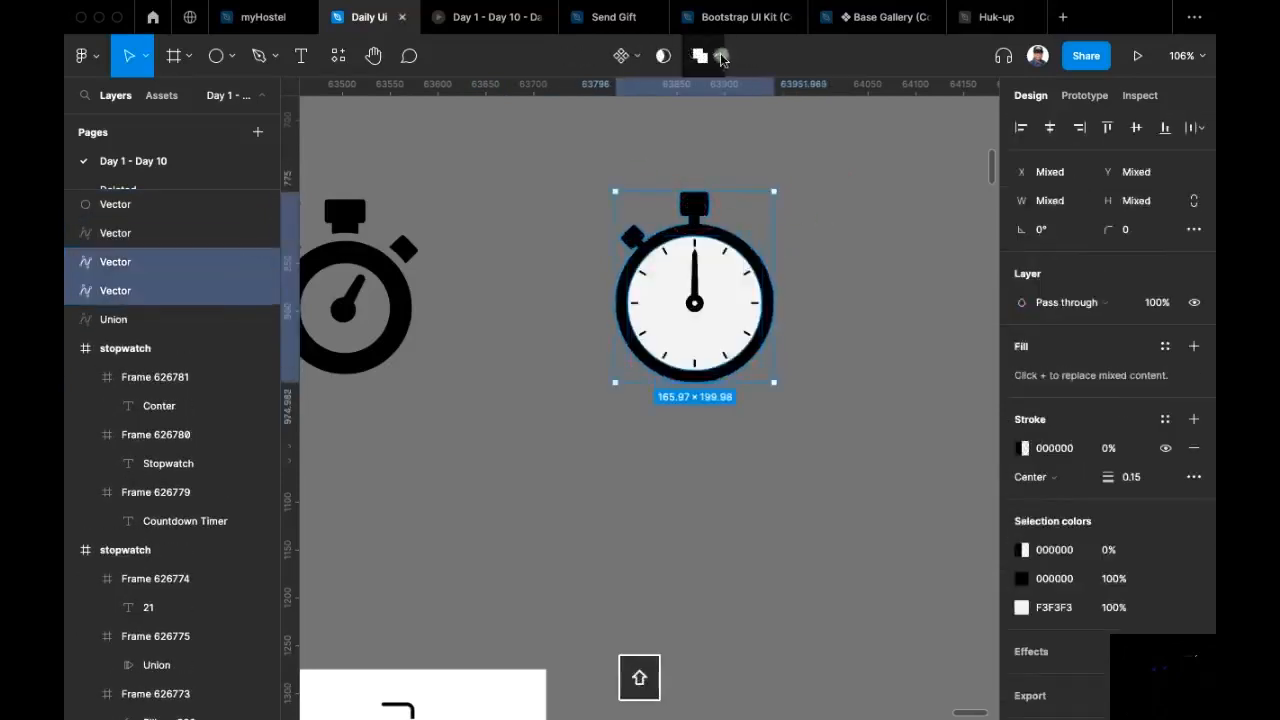
{"action": "left_click", "coordinate": [720, 57]}
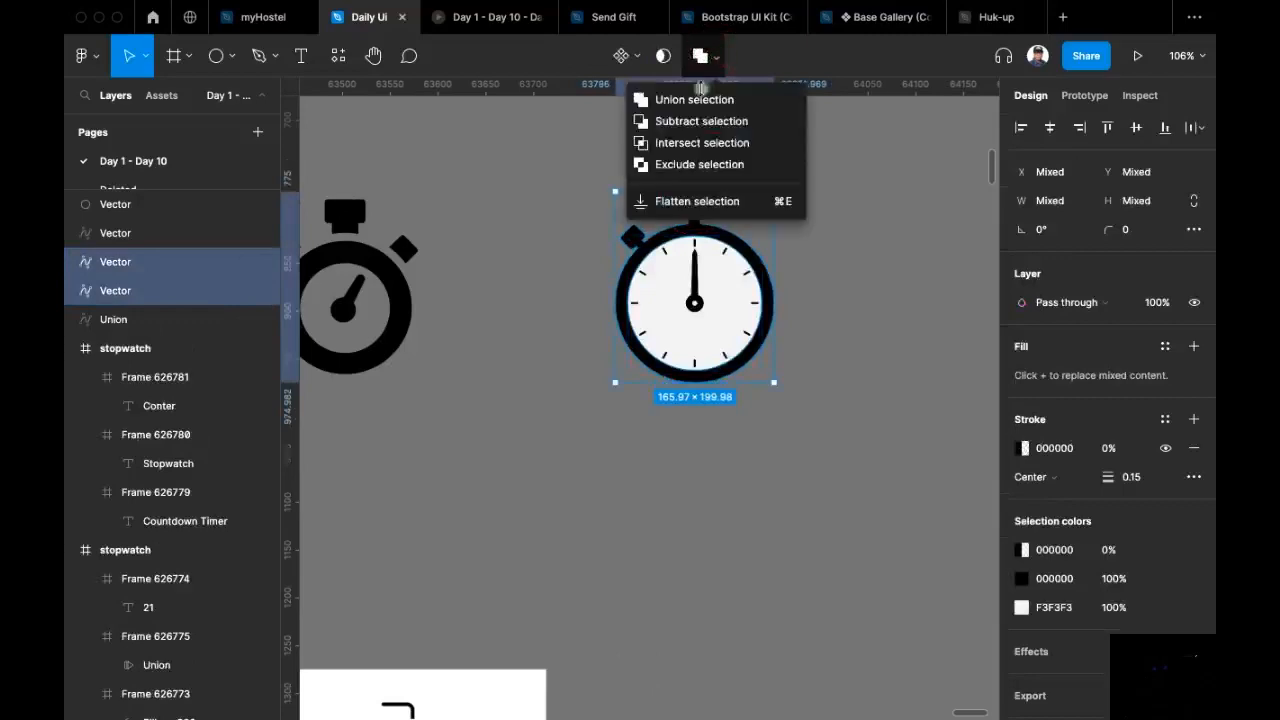
{"action": "left_click", "coordinate": [706, 164]}
{"action": "left_click", "coordinate": [822, 172]}
Step: Merge all pieces of the tick-marked stopwatch into one flattened union and fill it with black sampled from the first stopwatch icon
{"action": "left_click_drag", "start_coordinate": [508, 206], "coordinate": [793, 404]}
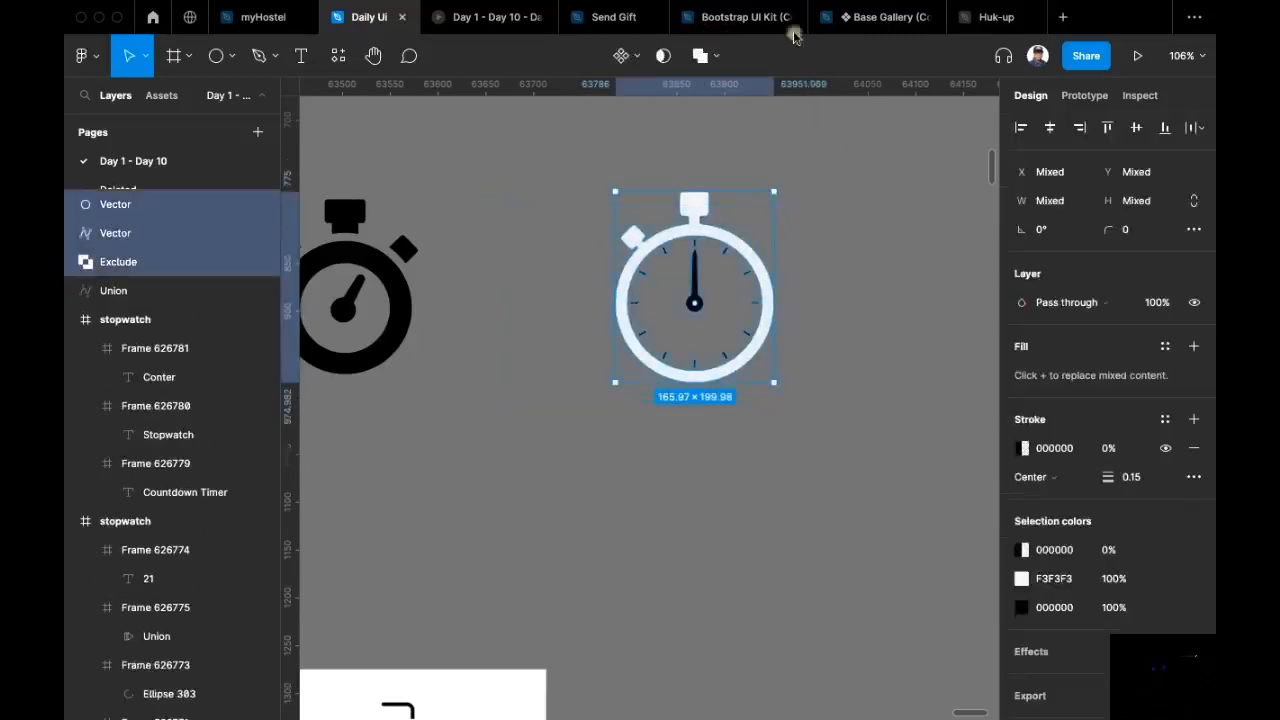
{"action": "left_click", "coordinate": [700, 57]}
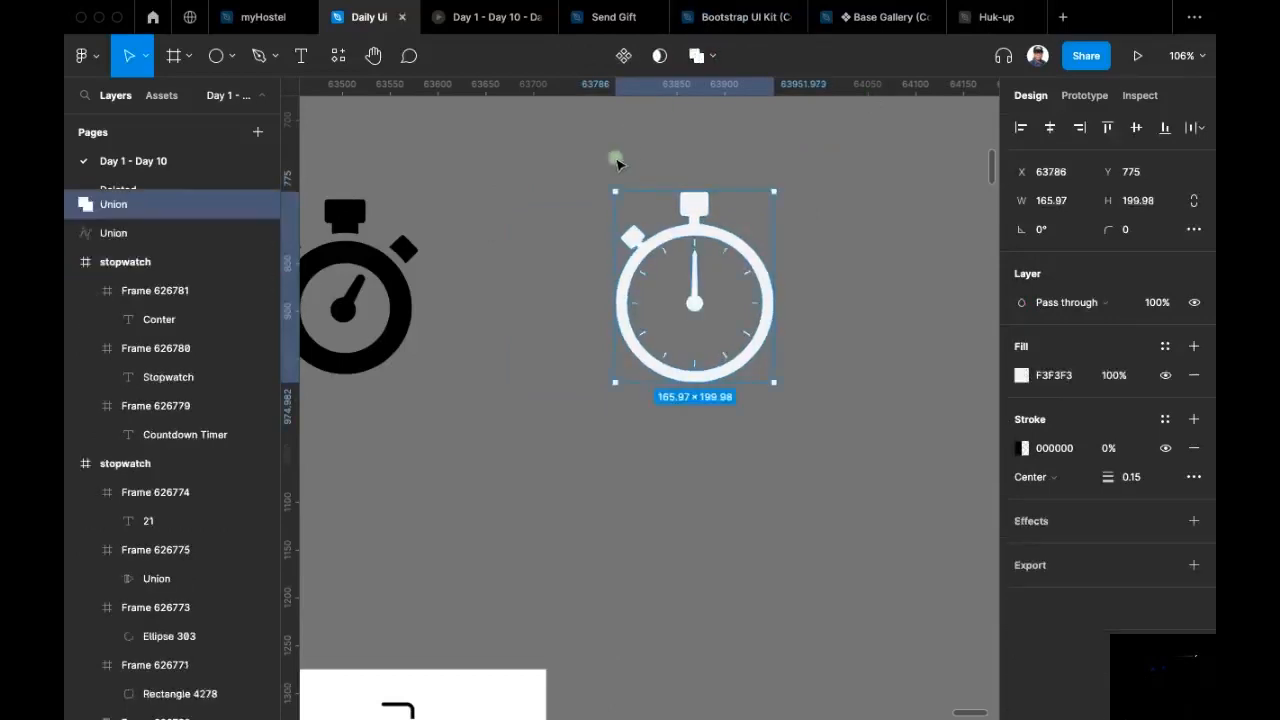
{"action": "key", "text": "super+e"}
{"action": "key", "text": "i"}
{"action": "left_click", "coordinate": [353, 209]}
Step: Move the counter reference image below and to the right of the tick-marked stopwatch, to about X 63878, Y 1027
{"action": "scroll", "coordinate": [601, 181], "scroll_direction": "down", "scroll_amount": 5}
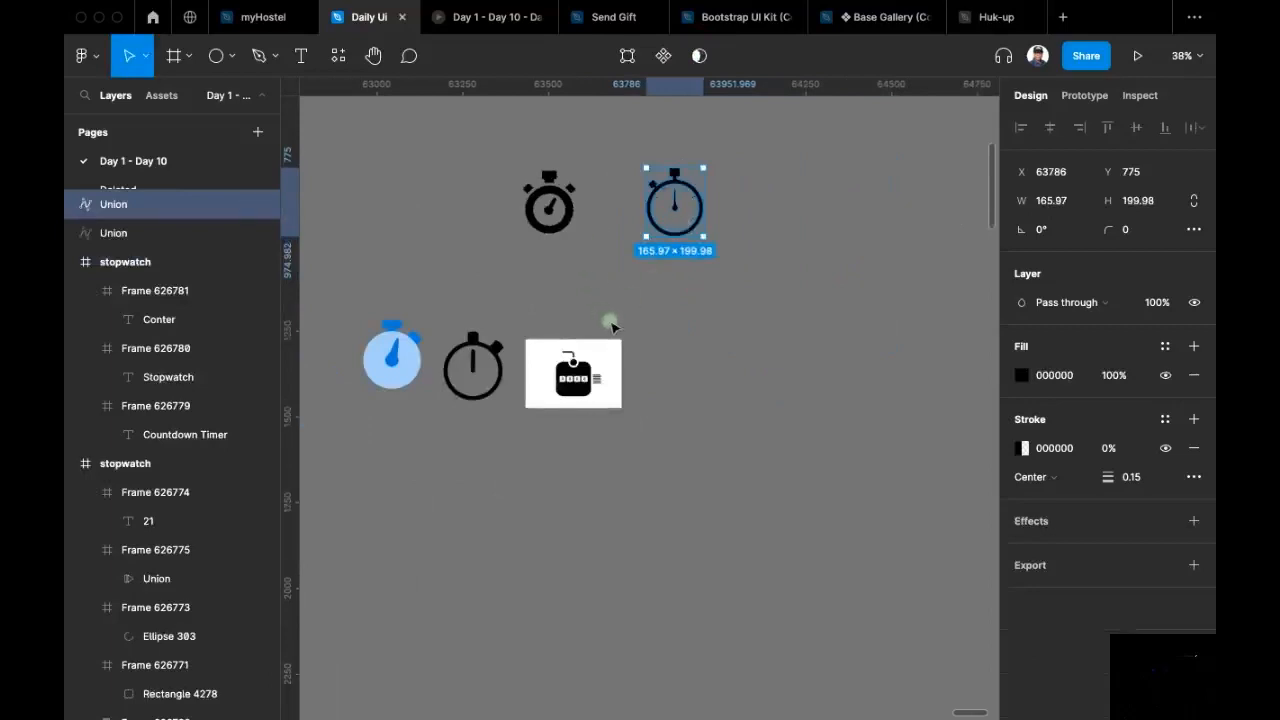
{"action": "scroll", "coordinate": [612, 326], "scroll_direction": "up", "scroll_amount": 3}
{"action": "left_click_drag", "start_coordinate": [543, 429], "coordinate": [766, 305]}
Step: Trace the counter image with Vectorize Bitmap - Trace Image at 2 colors, Cartoon style, and bring the vector result into the file
{"action": "scroll", "coordinate": [756, 331], "scroll_direction": "up", "scroll_amount": 2}
{"action": "key", "text": "super+slash"}
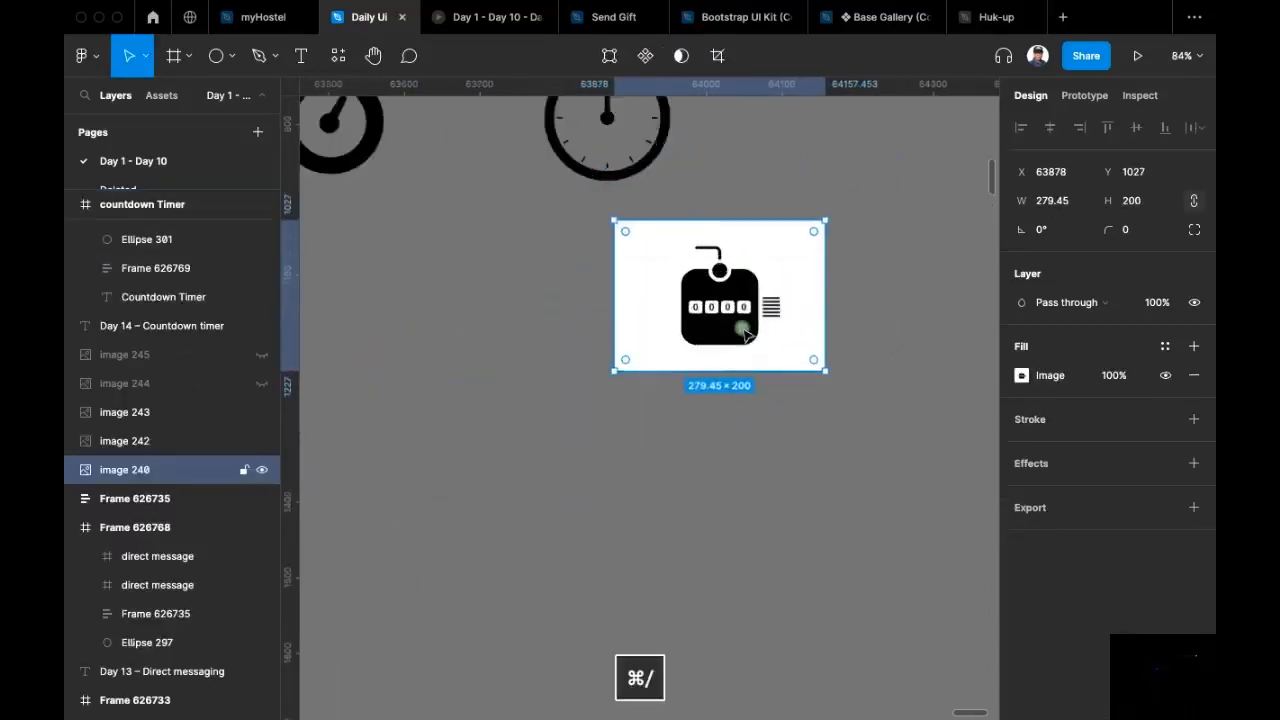
{"action": "key", "text": "Return"}
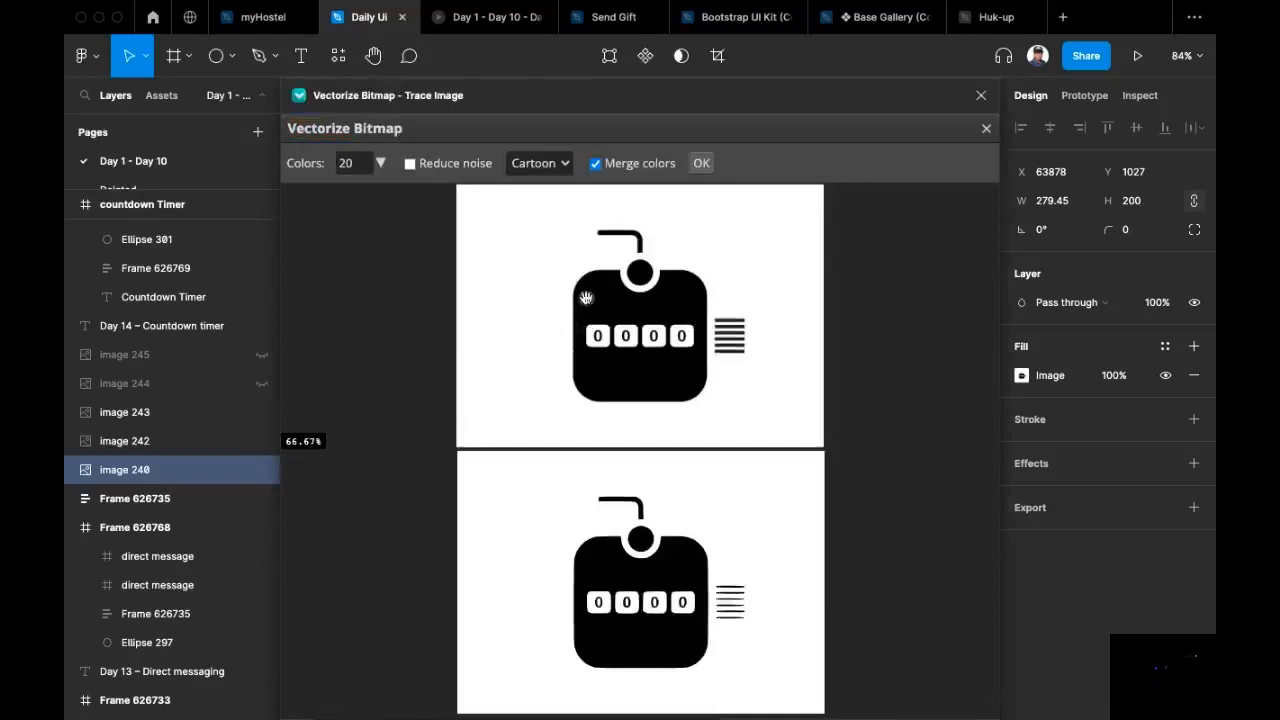
{"action": "left_click_drag", "start_coordinate": [380, 163], "coordinate": [207, 208]}
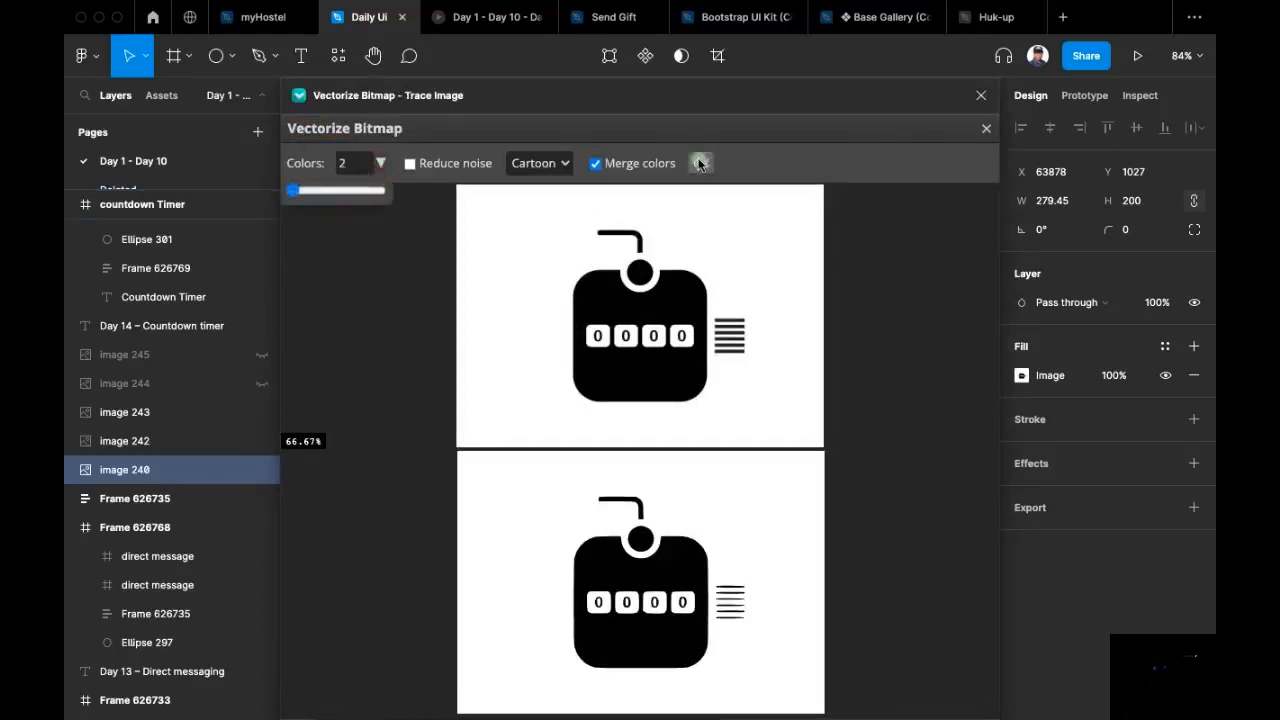
{"action": "left_click", "coordinate": [568, 164]}
{"action": "left_click", "coordinate": [556, 177]}
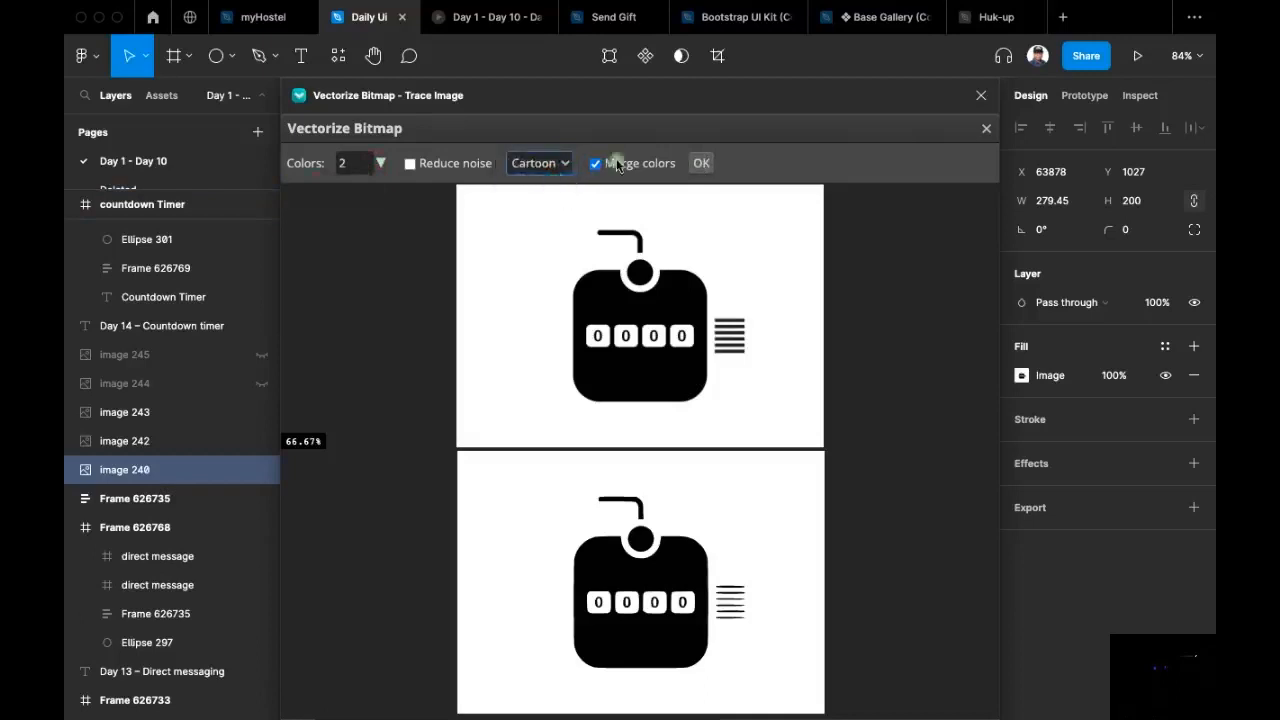
{"action": "left_click", "coordinate": [891, 164]}
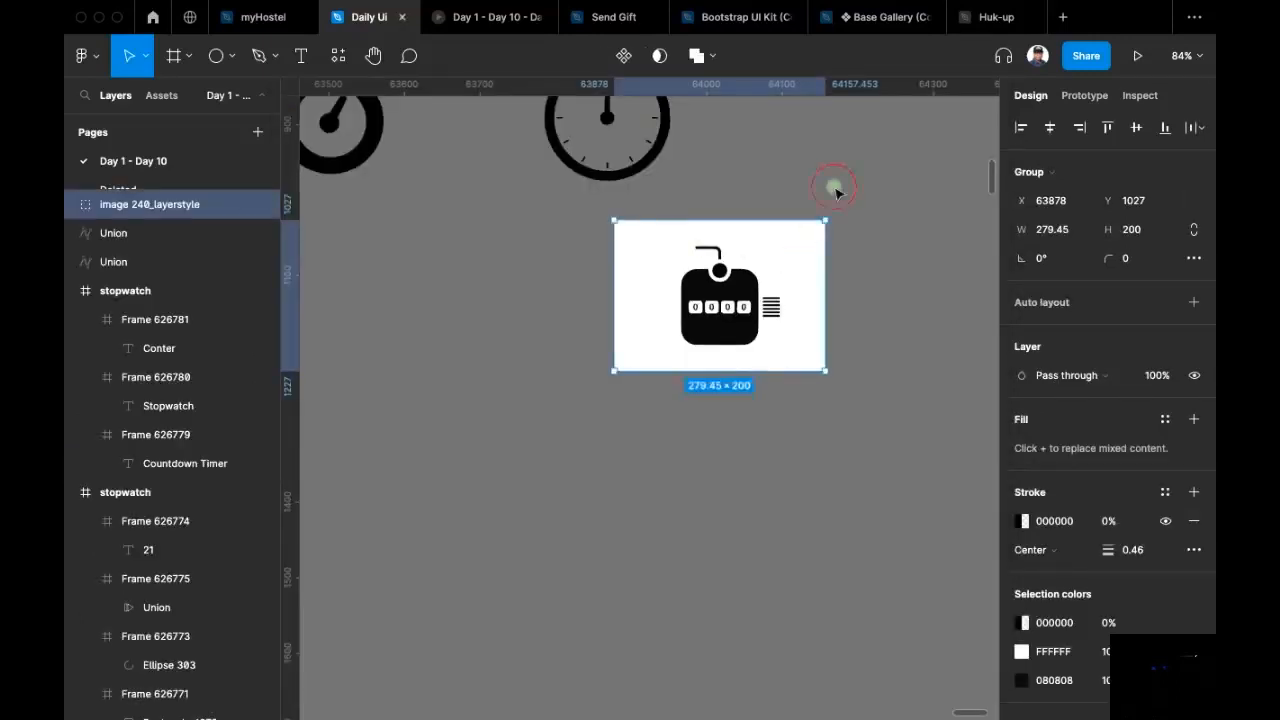
Step: Ungroup the traced counter into separate vectors and delete its white background
{"action": "left_click", "coordinate": [836, 190]}
{"action": "left_click", "coordinate": [802, 277]}
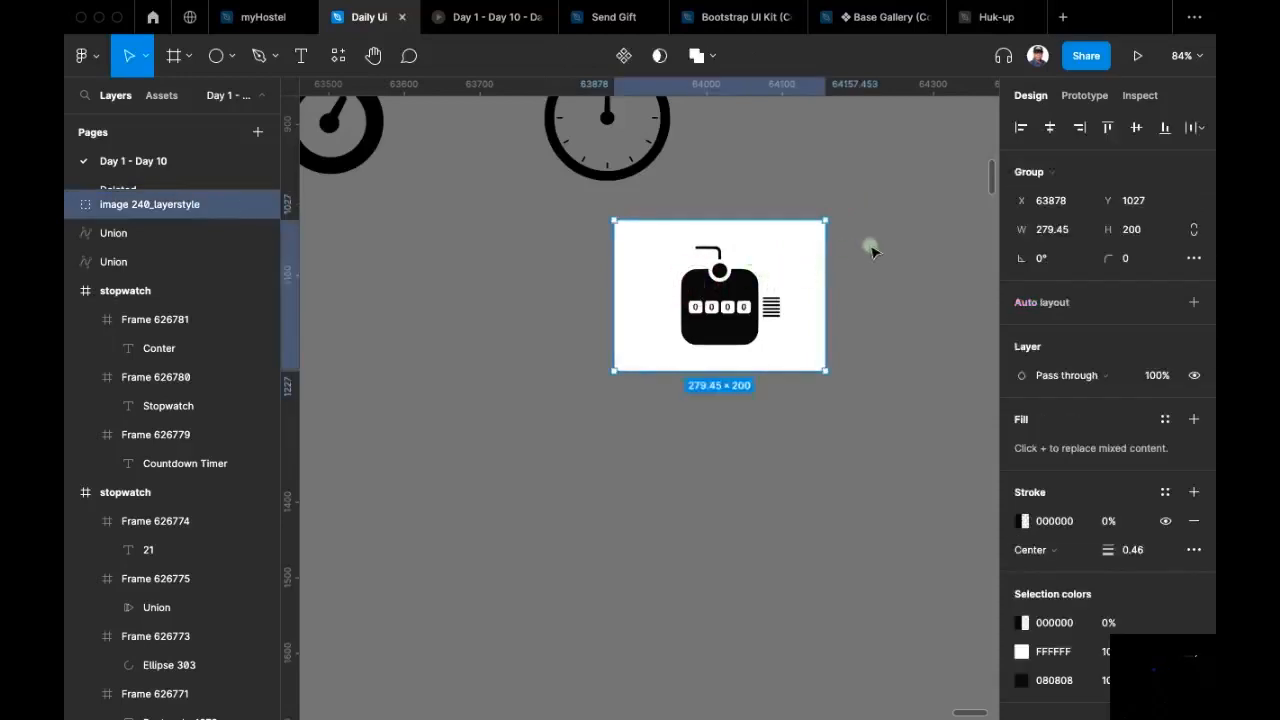
{"action": "key", "text": "shift+super+g"}
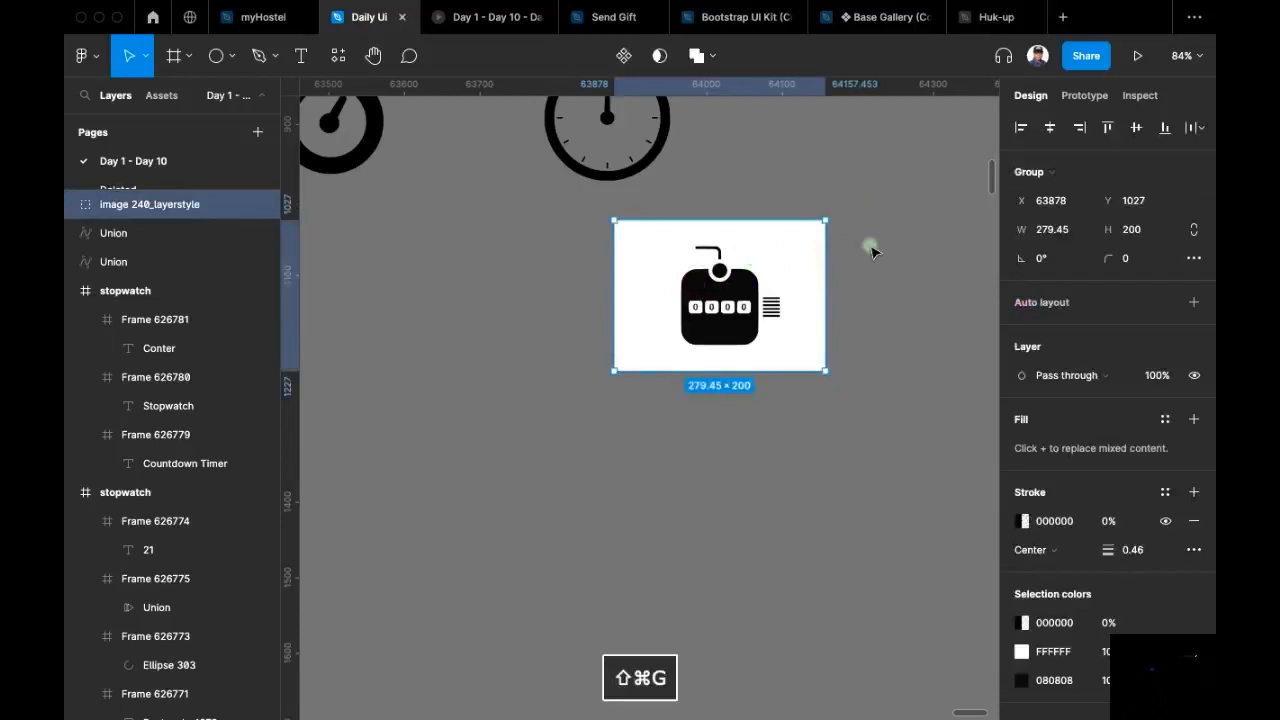
{"action": "left_click", "coordinate": [890, 182]}
{"action": "left_click_drag", "start_coordinate": [808, 249], "coordinate": [436, 307]}
{"action": "key", "text": "Delete"}
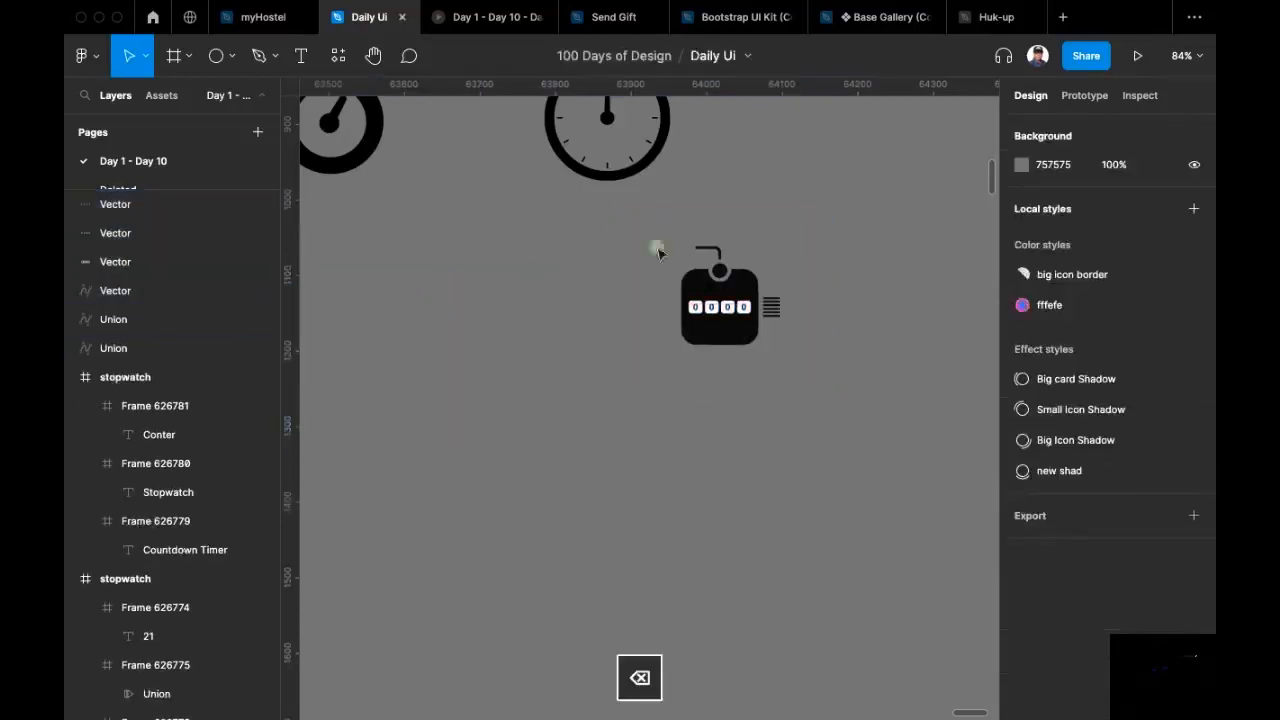
Step: Cut the four digit windows out of the counter's body with Exclude and flatten the result
{"action": "scroll", "coordinate": [712, 262], "scroll_direction": "up", "scroll_amount": 10}
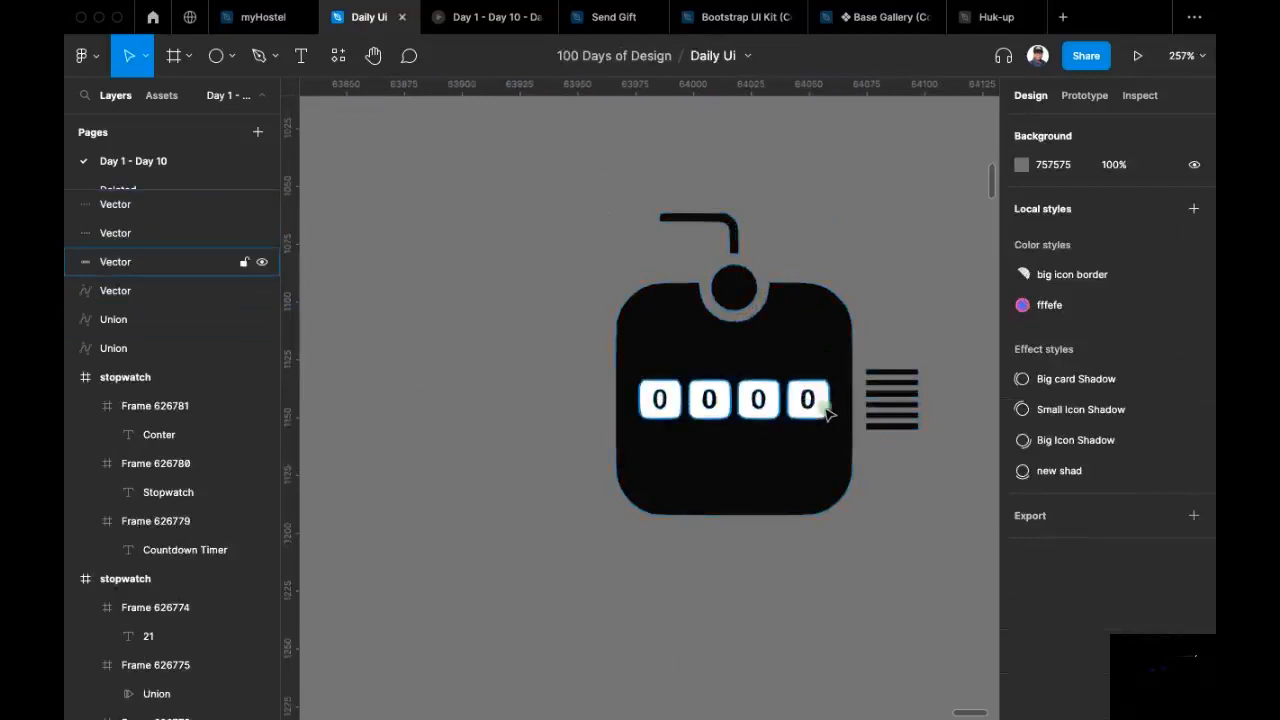
{"action": "left_click", "coordinate": [828, 413]}
{"action": "left_click", "coordinate": [830, 305], "text": "shift"}
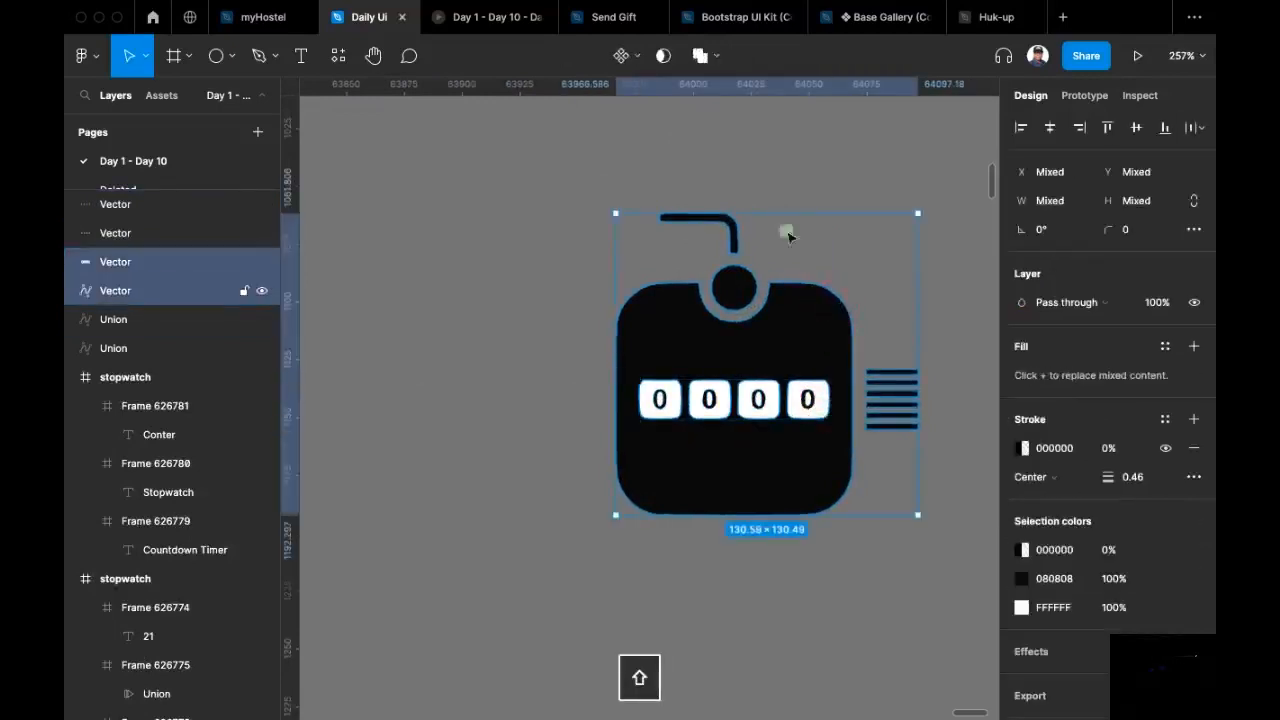
{"action": "left_click", "coordinate": [714, 58]}
{"action": "left_click", "coordinate": [694, 163]}
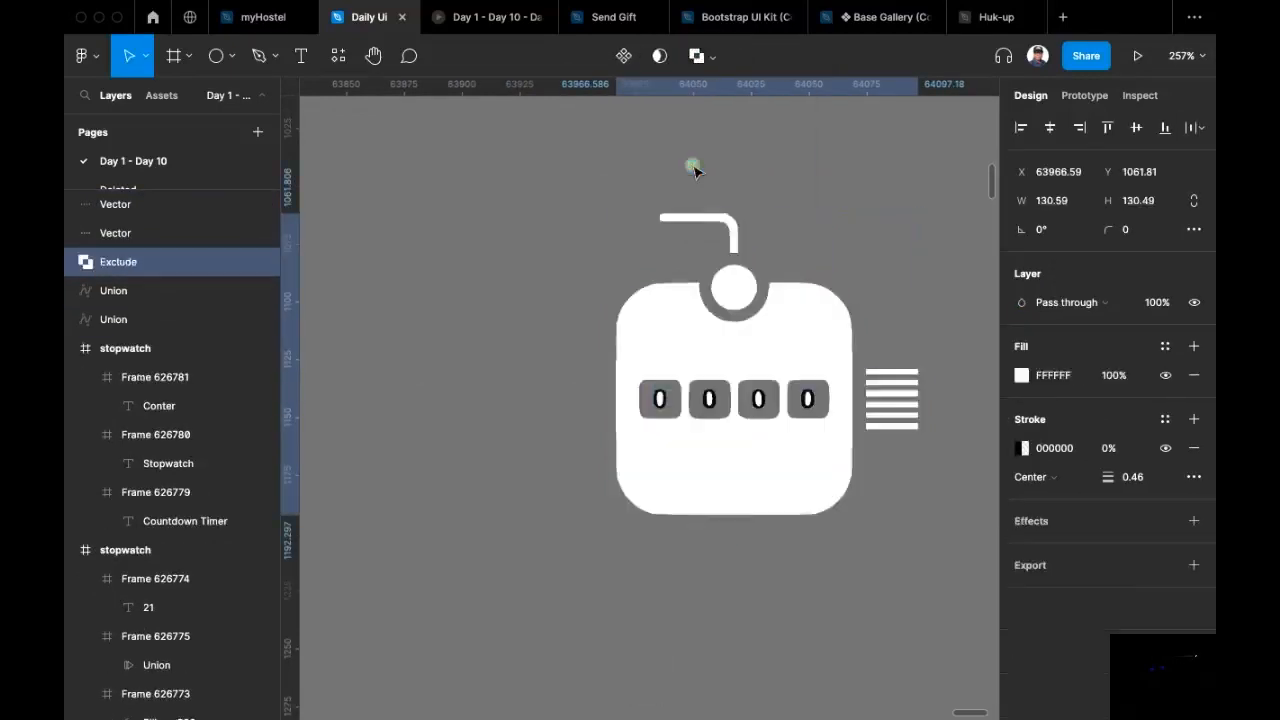
{"action": "left_click_drag", "start_coordinate": [840, 197], "coordinate": [794, 198]}
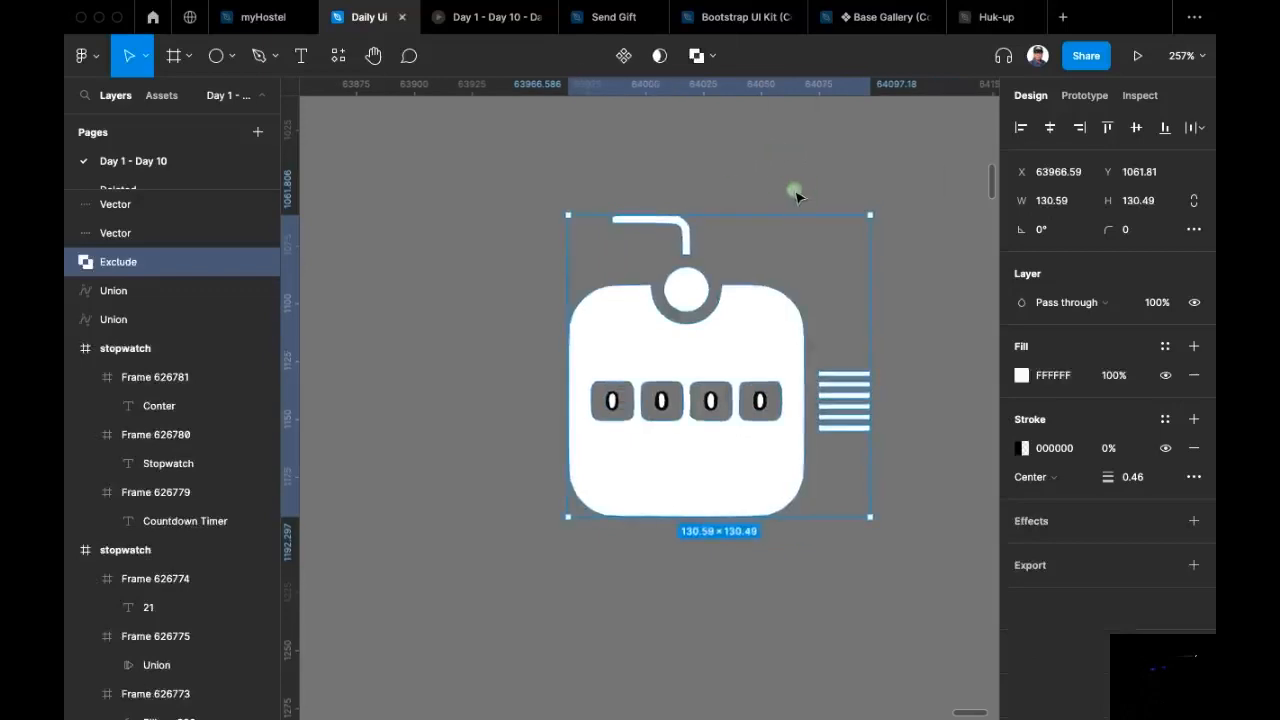
{"action": "key", "text": "super+e"}
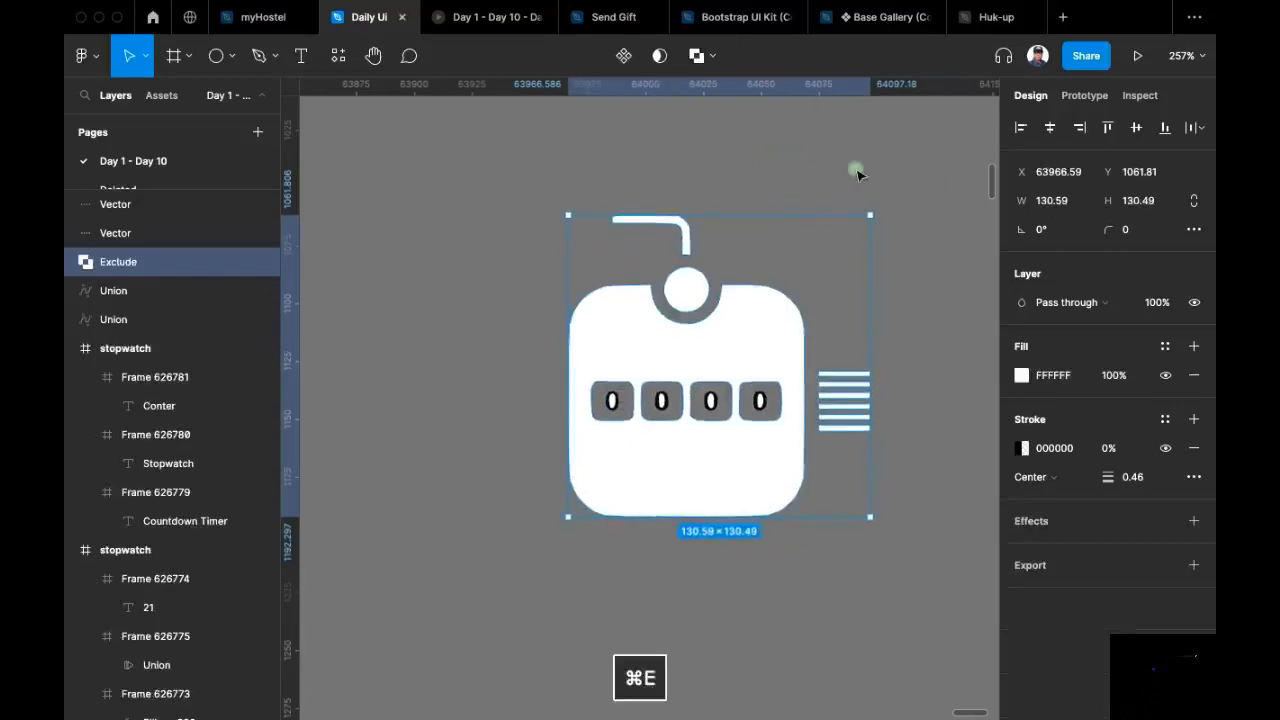
Step: Delete the traced white zeros and their black centres from the counter's four digit windows
{"action": "left_click", "coordinate": [866, 150]}
{"action": "key", "text": "BackSpace"}
{"action": "left_click", "coordinate": [762, 402]}
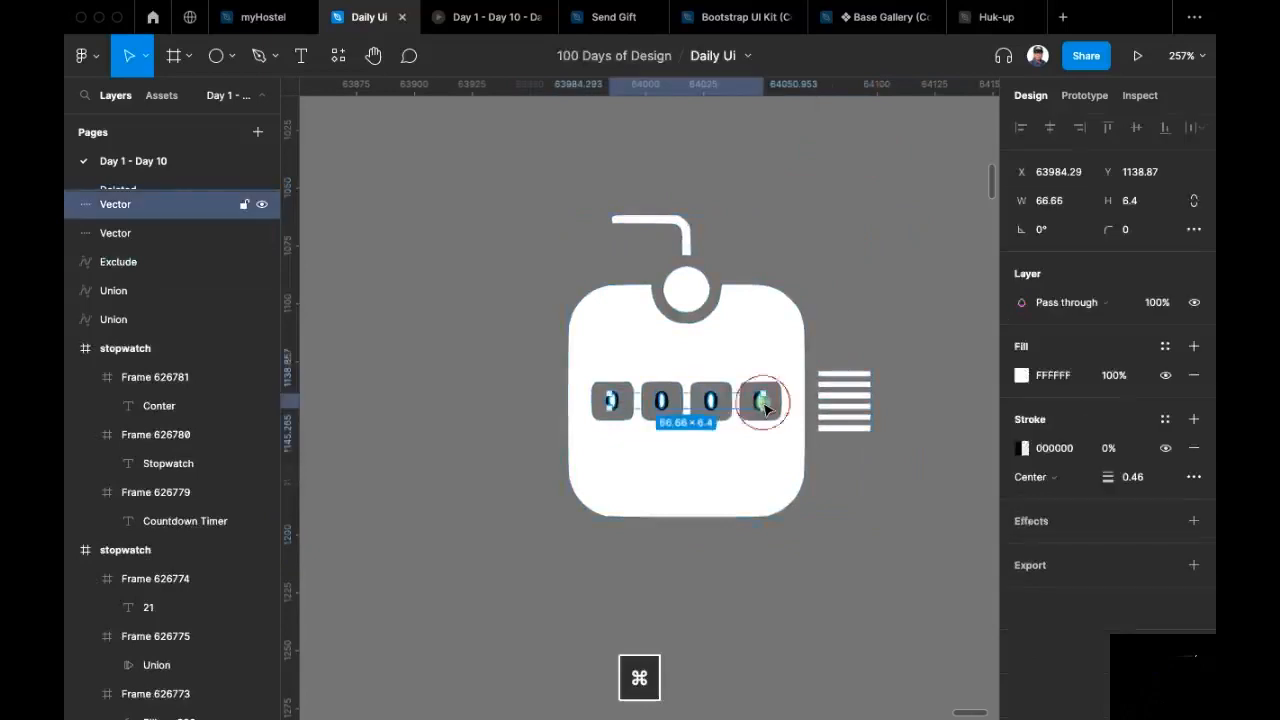
{"action": "key", "text": "BackSpace"}
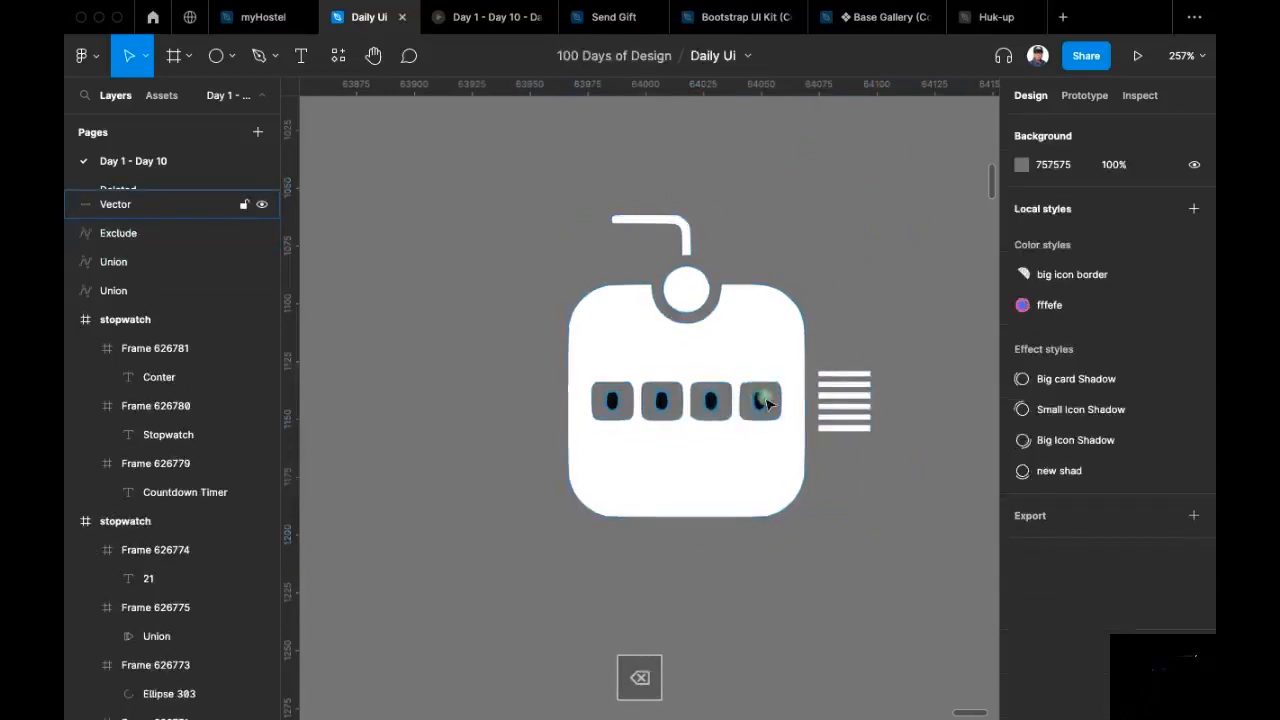
{"action": "left_click", "coordinate": [762, 402]}
{"action": "key", "text": "BackSpace"}
Step: Add a text layer reading 0000 in the empty area beside the counter icon
{"action": "left_click_drag", "start_coordinate": [766, 403], "coordinate": [729, 357]}
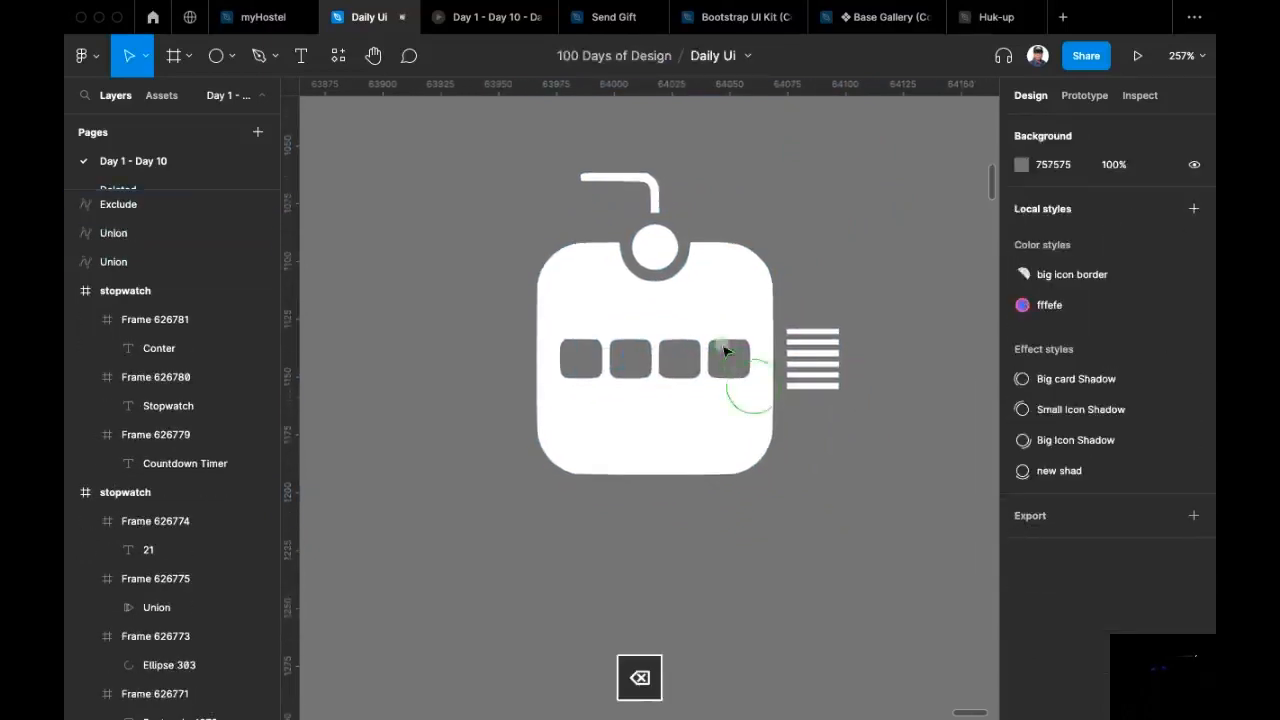
{"action": "left_click", "coordinate": [232, 57]}
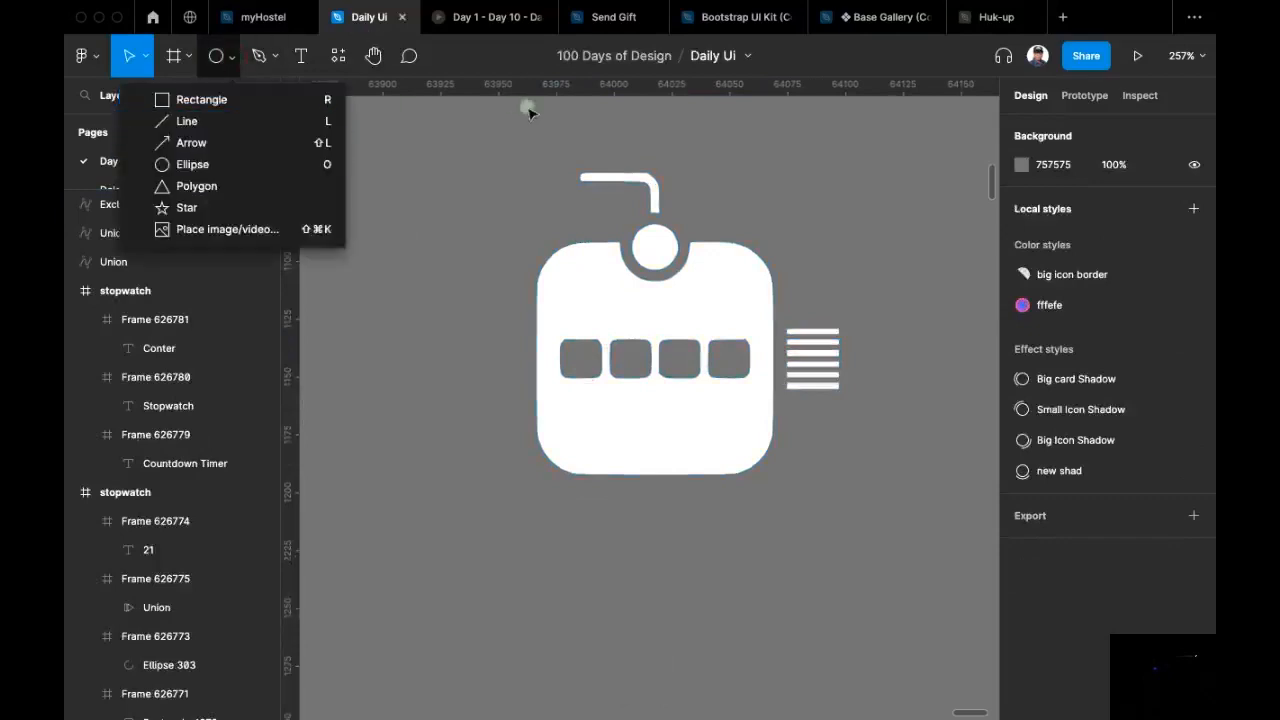
{"action": "left_click", "coordinate": [509, 157]}
{"action": "key", "text": "t"}
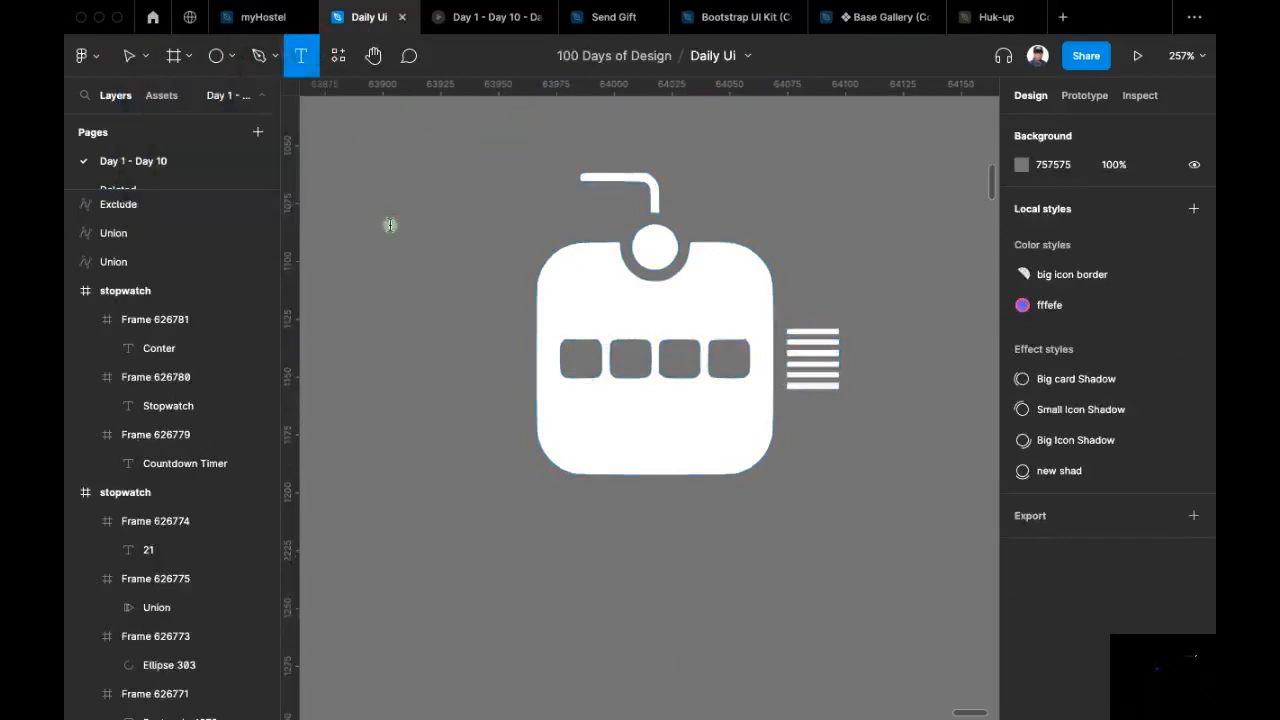
{"action": "left_click", "coordinate": [390, 225]}
{"action": "type", "text": "0"}
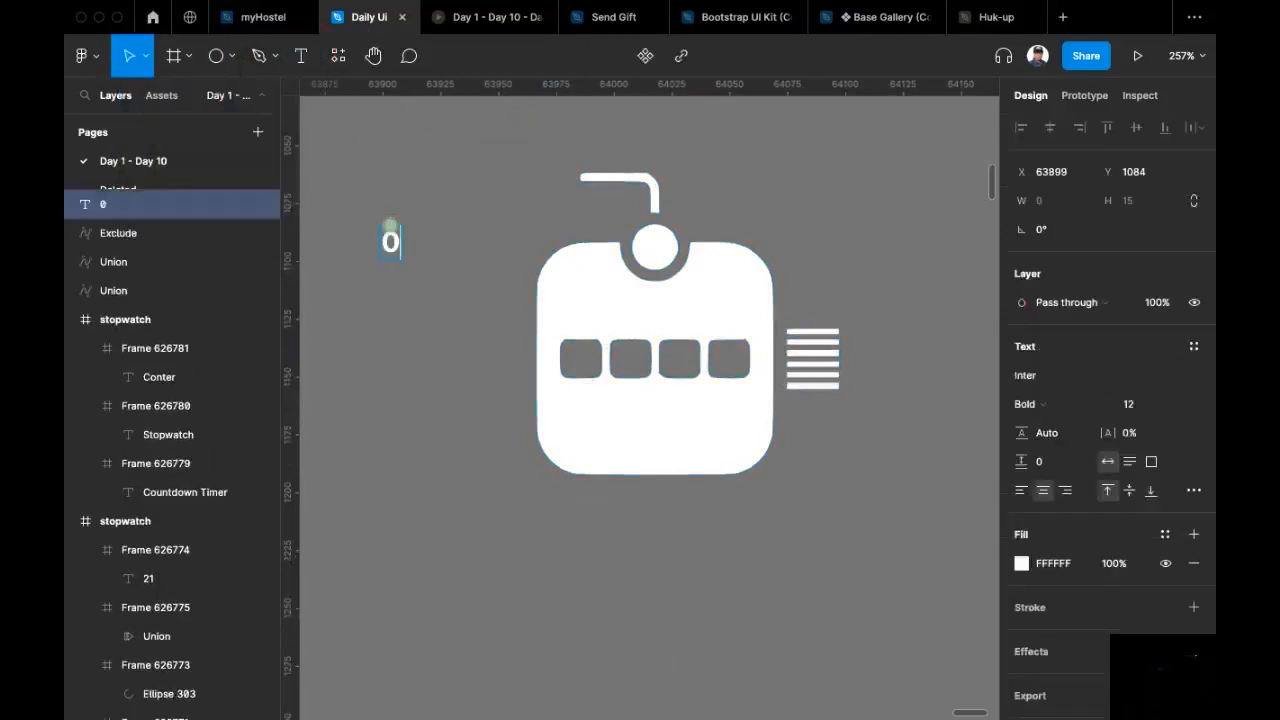
{"action": "type", "text": "000"}
{"action": "key", "text": "Escape"}
Step: Move the 0000 text below the counter icon and change it to a single 0
{"action": "left_click_drag", "start_coordinate": [395, 232], "coordinate": [615, 506]}
{"action": "double_click", "coordinate": [615, 506]}
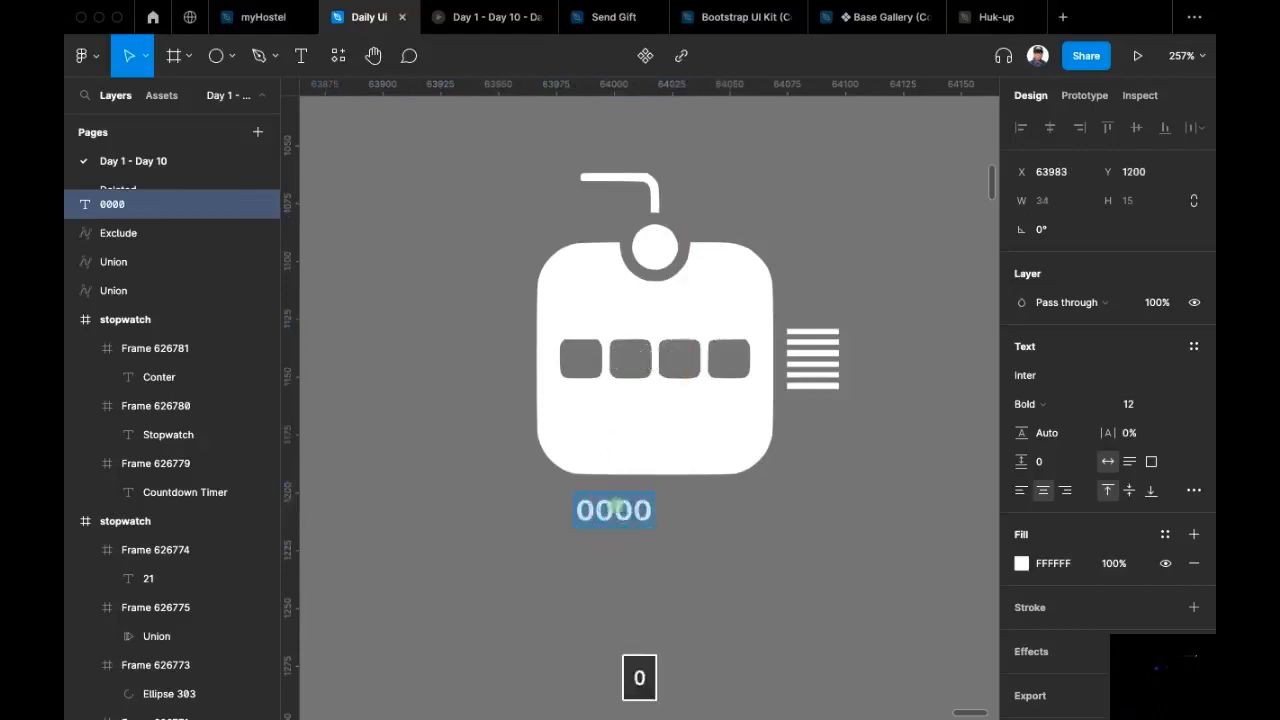
{"action": "type", "text": "0"}
{"action": "left_click", "coordinate": [657, 527]}
Step: Place the 0 in the counter's first digit window, at X 63981, Y 1135, and copy it into the other three windows
{"action": "left_click_drag", "start_coordinate": [628, 518], "coordinate": [588, 370]}
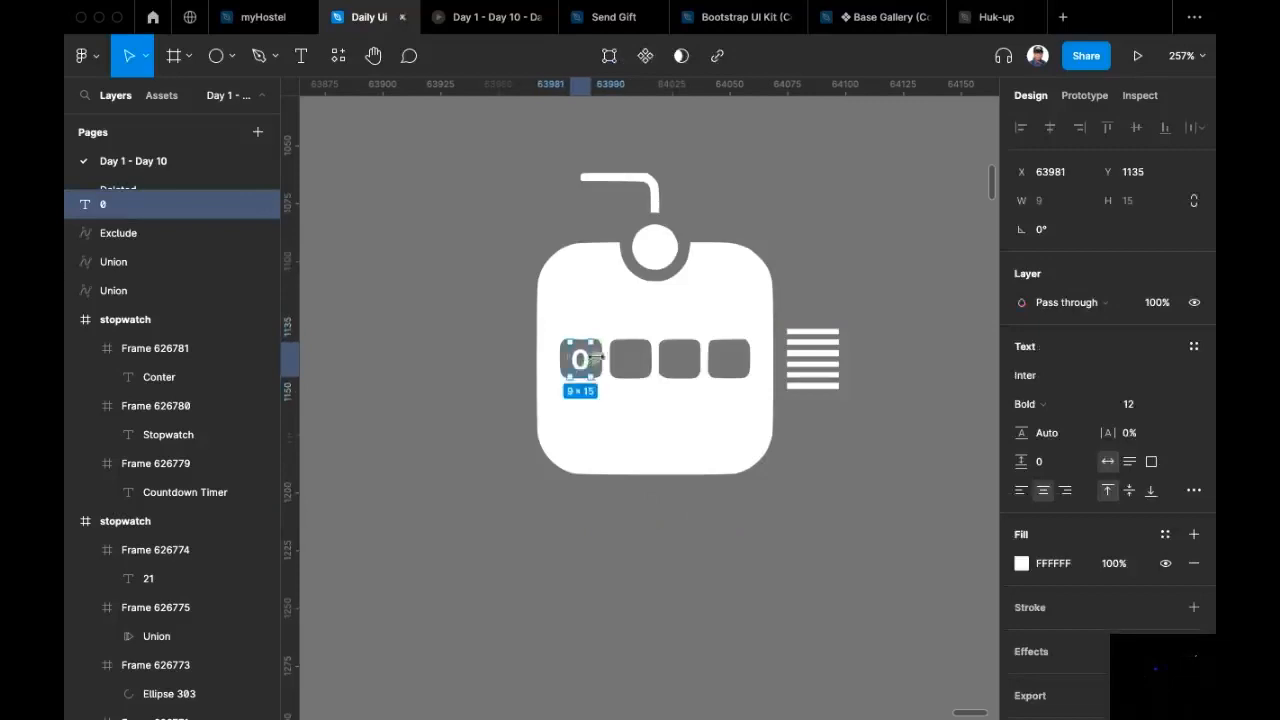
{"action": "left_click_drag", "start_coordinate": [581, 370], "coordinate": [731, 362]}
{"action": "left_click", "coordinate": [837, 234]}
Step: Nudge the third 0 one pixel right to centre it in its digit window, keeping it level with the other zeros
{"action": "left_click", "coordinate": [678, 361]}
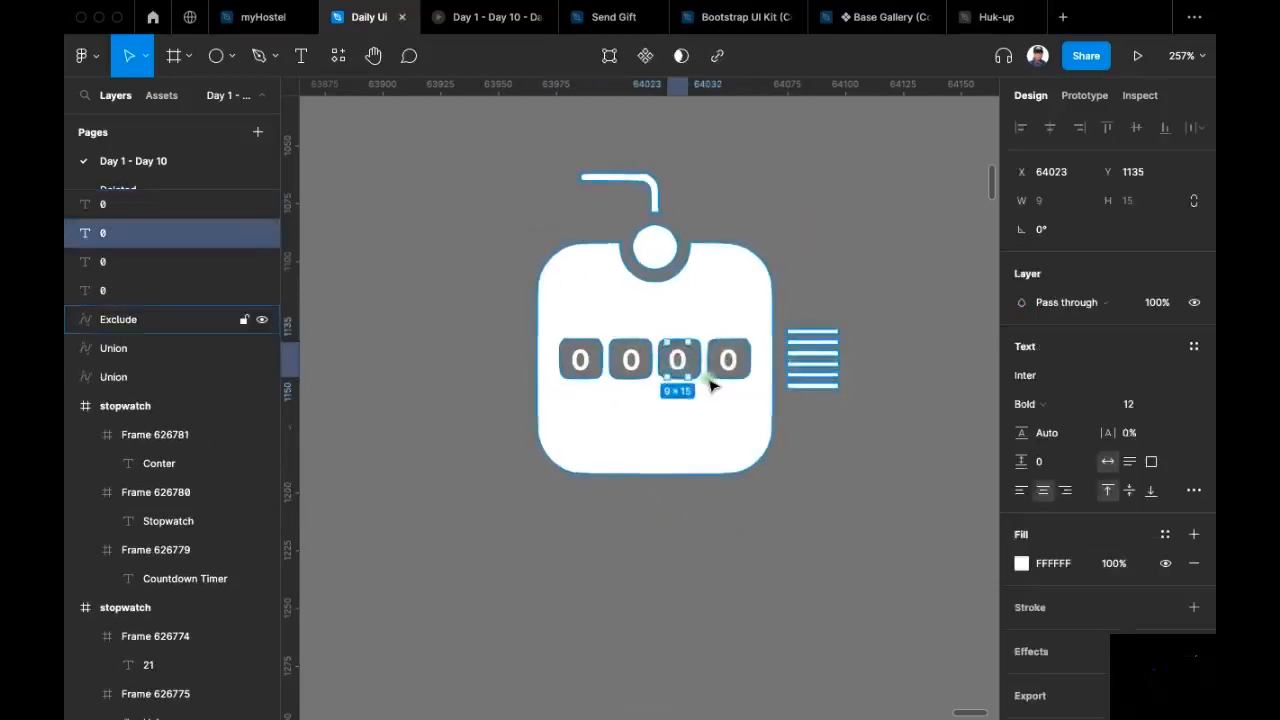
{"action": "key", "text": "Right"}
{"action": "key", "text": "Right"}
{"action": "key", "text": "Down"}
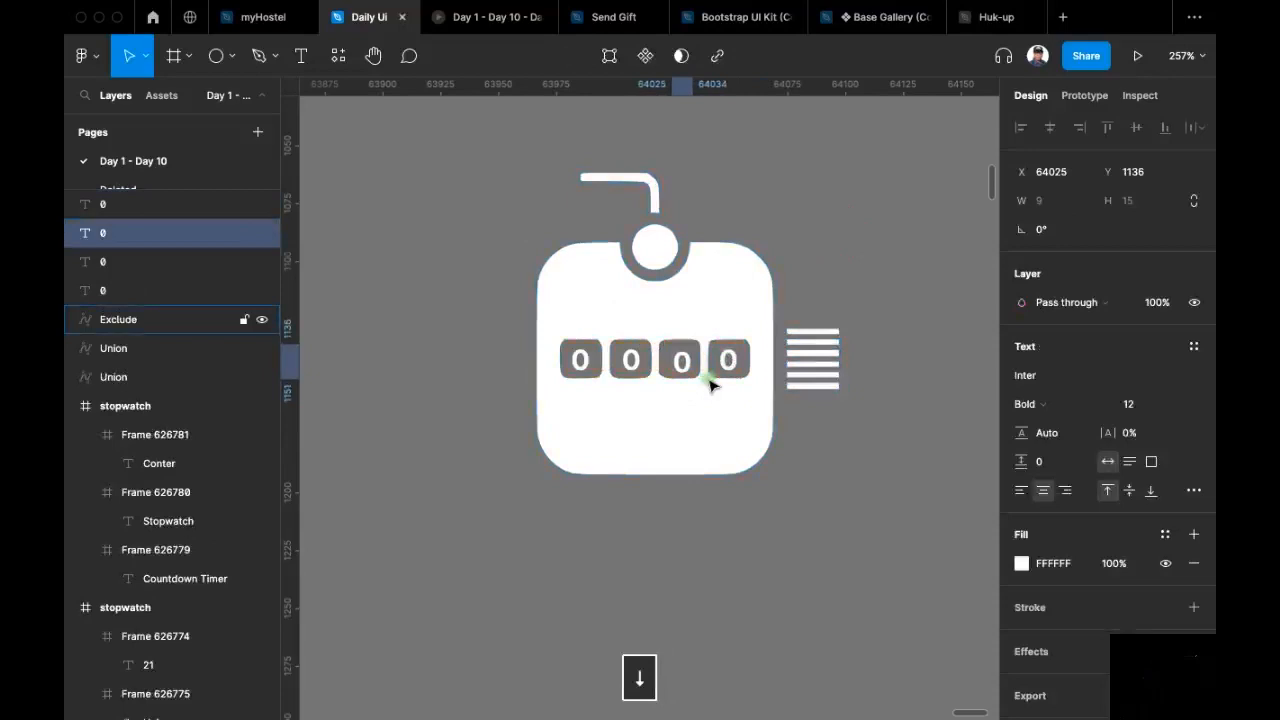
{"action": "key", "text": "Up"}
{"action": "key", "text": "Left"}
Step: Unite the four zeros with the counter's body and flatten everything into one vector shape
{"action": "left_click_drag", "start_coordinate": [523, 137], "coordinate": [876, 485]}
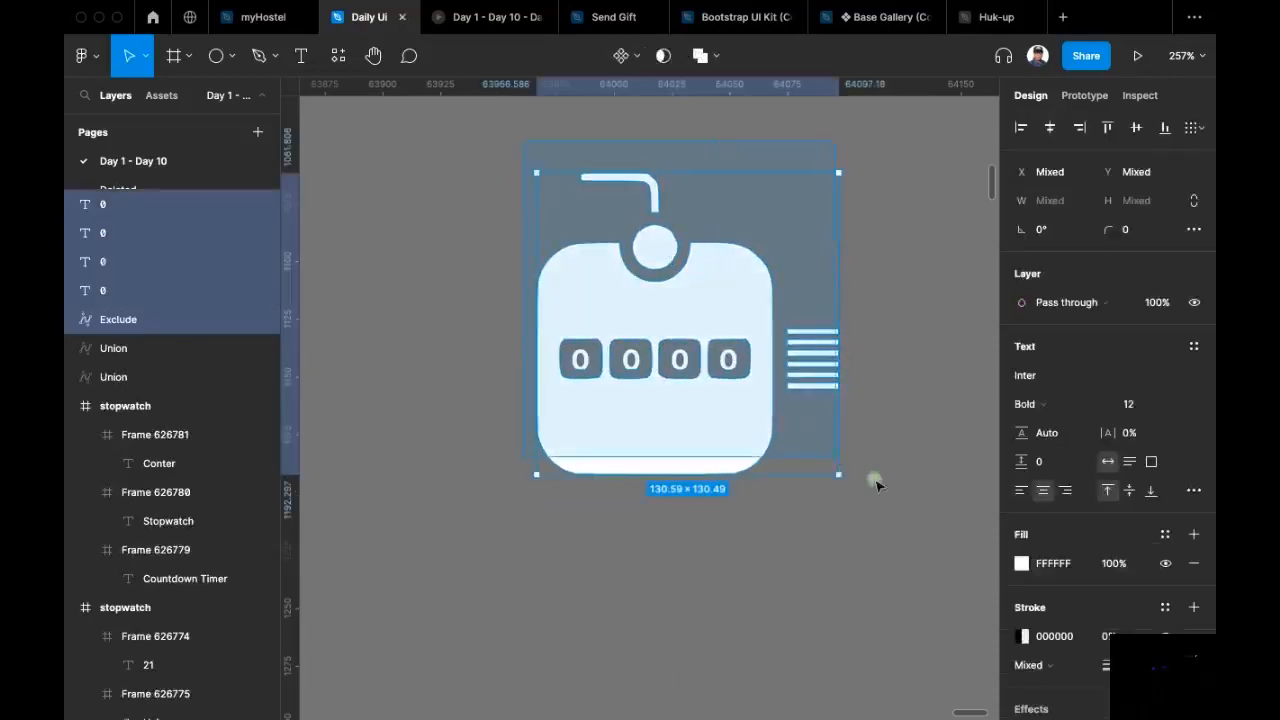
{"action": "left_click", "coordinate": [717, 56]}
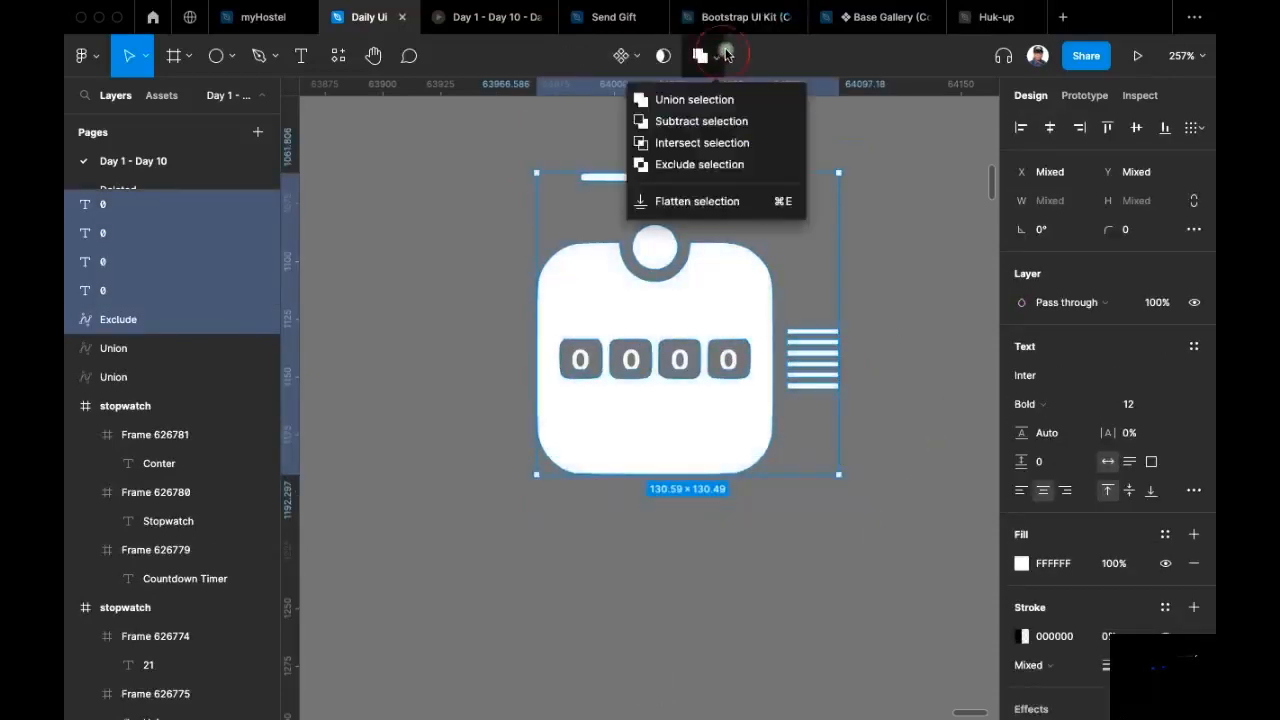
{"action": "left_click", "coordinate": [700, 100]}
{"action": "key", "text": "super+e"}
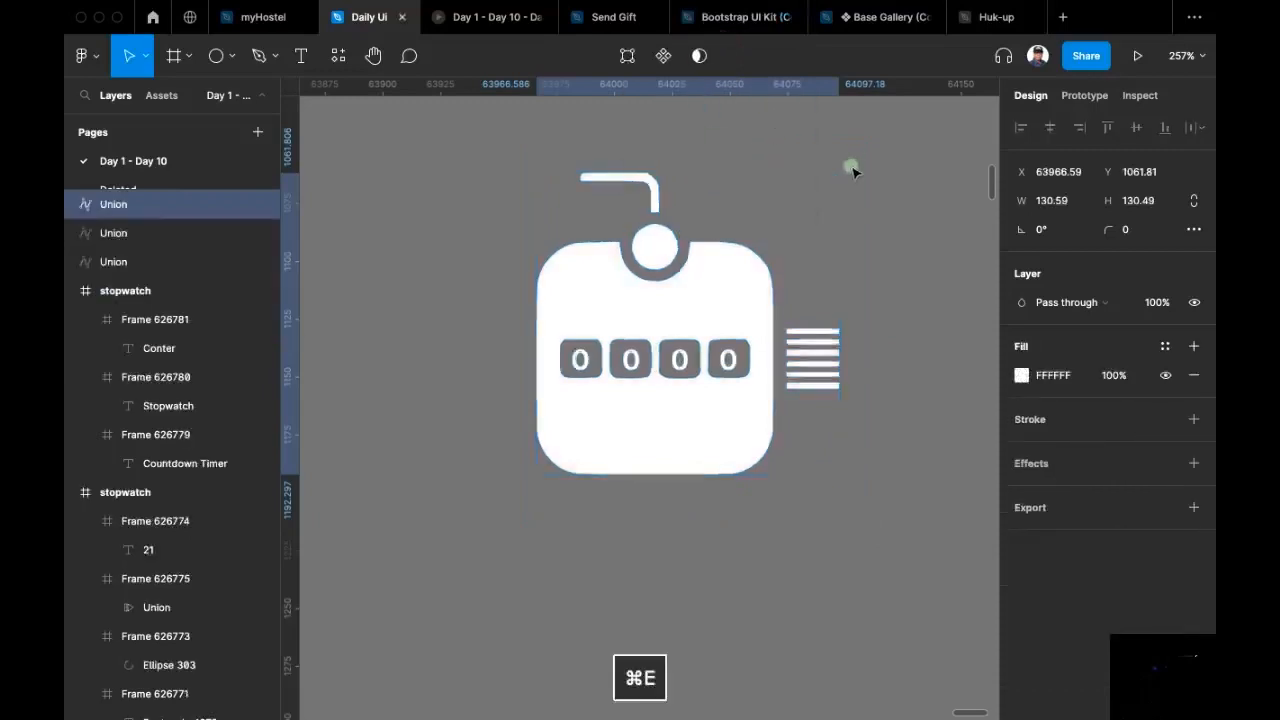
Step: Move the counter icon below and between the two vector stopwatches, and delete the leftover stopwatch reference images
{"action": "scroll", "coordinate": [694, 240], "scroll_direction": "right", "scroll_amount": 3}
{"action": "scroll", "coordinate": [743, 214], "scroll_direction": "down", "scroll_amount": 5}
{"action": "scroll", "coordinate": [800, 272], "scroll_direction": "down", "scroll_amount": 5}
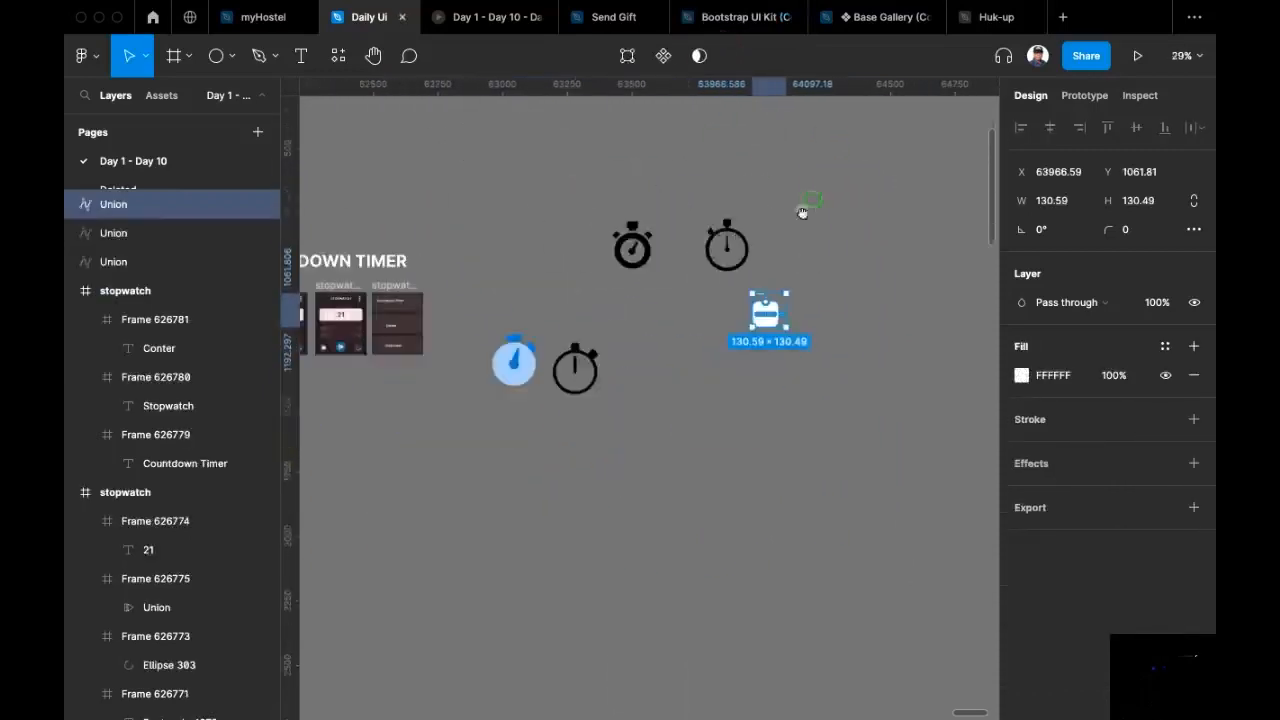
{"action": "left_click_drag", "start_coordinate": [784, 287], "coordinate": [671, 300]}
{"action": "left_click_drag", "start_coordinate": [671, 300], "coordinate": [805, 475]}
{"action": "key", "text": "BackSpace"}
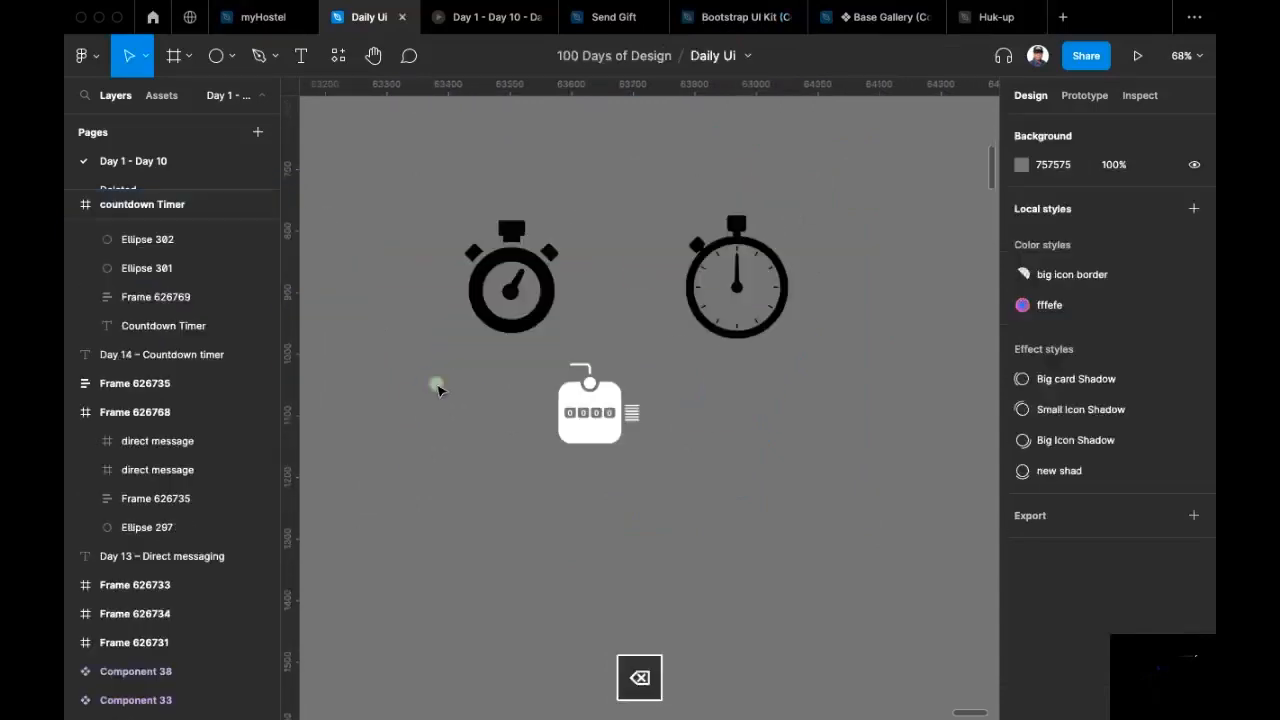
Step: Move the three vector icons below the Day 14 Countdown Timer screens, to about X 62113, Y 1730, and lock their proportions
{"action": "scroll", "coordinate": [603, 397], "scroll_direction": "left", "scroll_amount": 2}
{"action": "scroll", "coordinate": [663, 335], "scroll_direction": "down", "scroll_amount": 5}
{"action": "scroll", "coordinate": [829, 400], "scroll_direction": "down", "scroll_amount": 2}
{"action": "scroll", "coordinate": [829, 400], "scroll_direction": "left", "scroll_amount": 1}
{"action": "left_click_drag", "start_coordinate": [691, 462], "coordinate": [519, 439]}
{"action": "left_click", "coordinate": [1194, 204]}
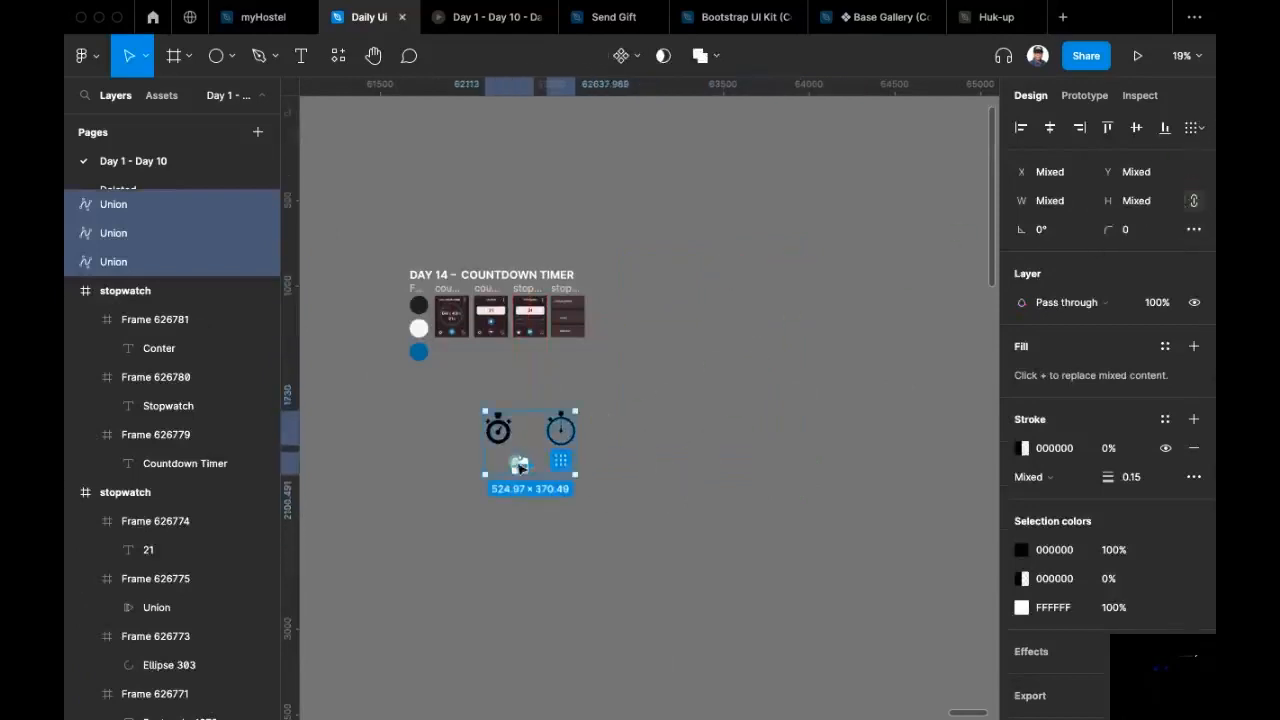
Step: Set the height of the three vector icons to 24 with locked proportions, and move them just below the menu screen
{"action": "scroll", "coordinate": [518, 460], "scroll_direction": "up", "scroll_amount": 3}
{"action": "left_click", "coordinate": [1150, 201]}
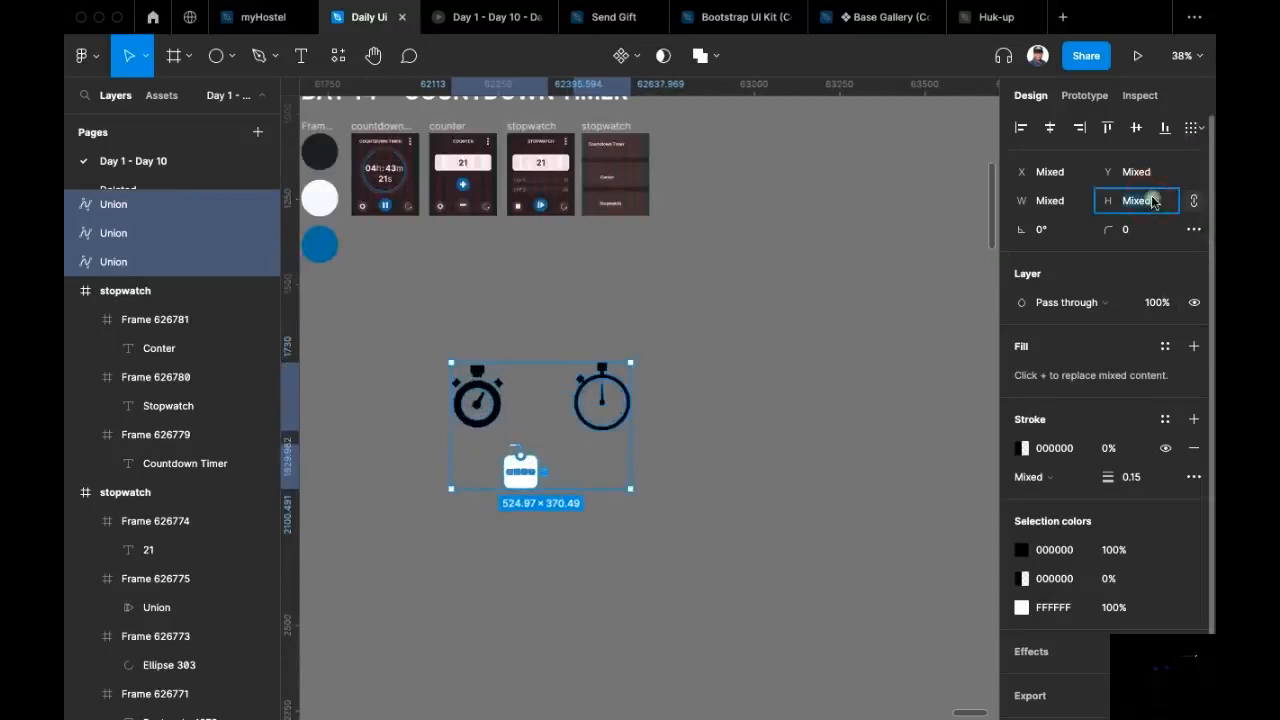
{"action": "type", "text": "24"}
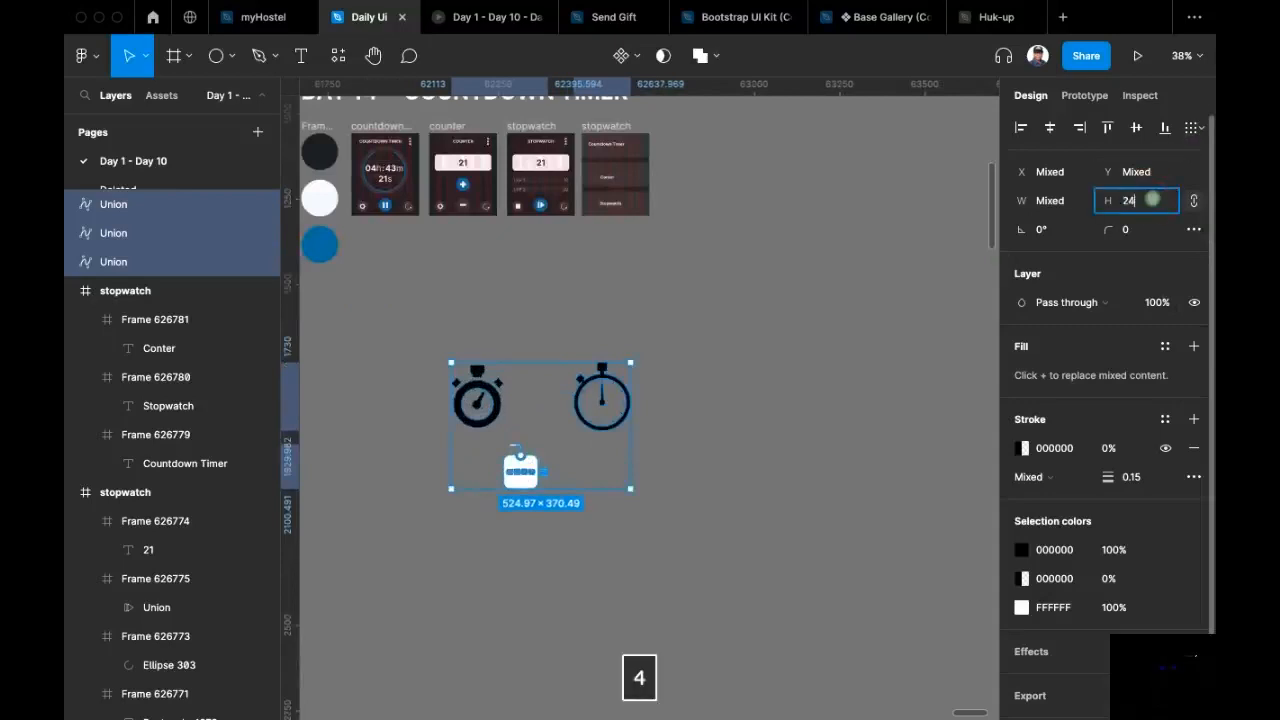
{"action": "key", "text": "Return"}
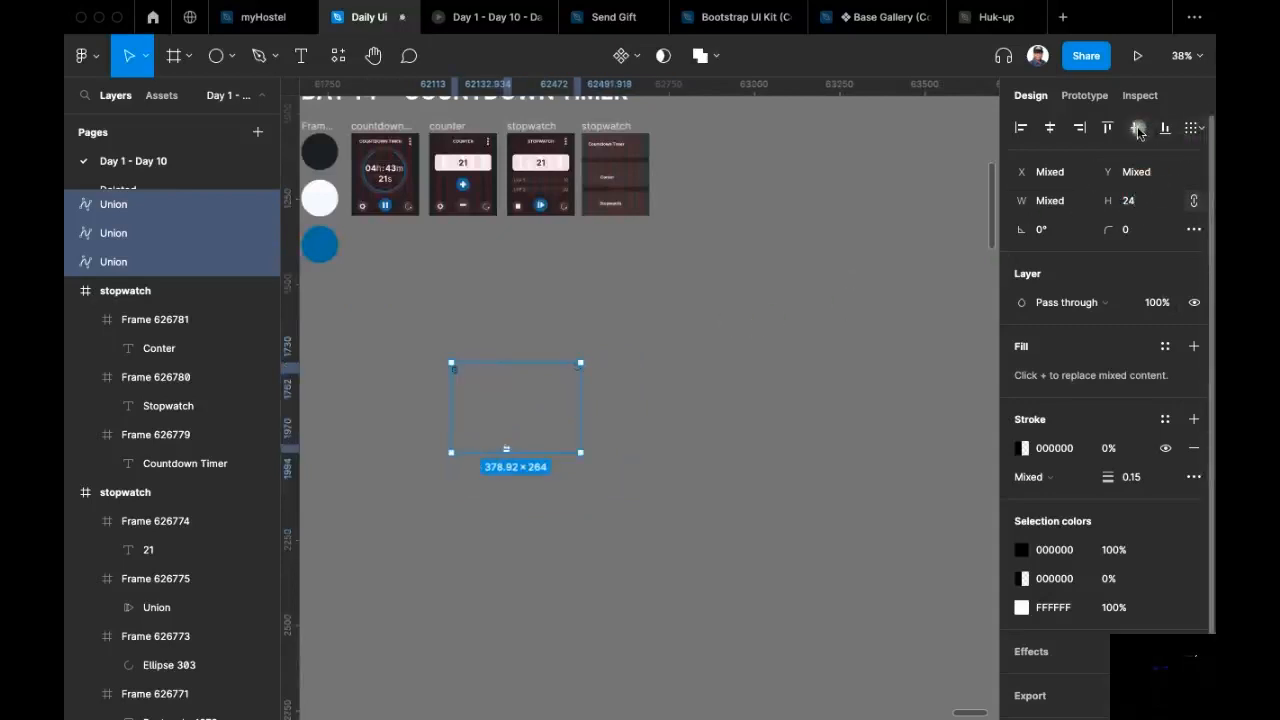
{"action": "key", "text": "super+z"}
{"action": "left_click_drag", "start_coordinate": [588, 478], "coordinate": [666, 543]}
{"action": "scroll", "coordinate": [506, 566], "scroll_direction": "up", "scroll_amount": 5}
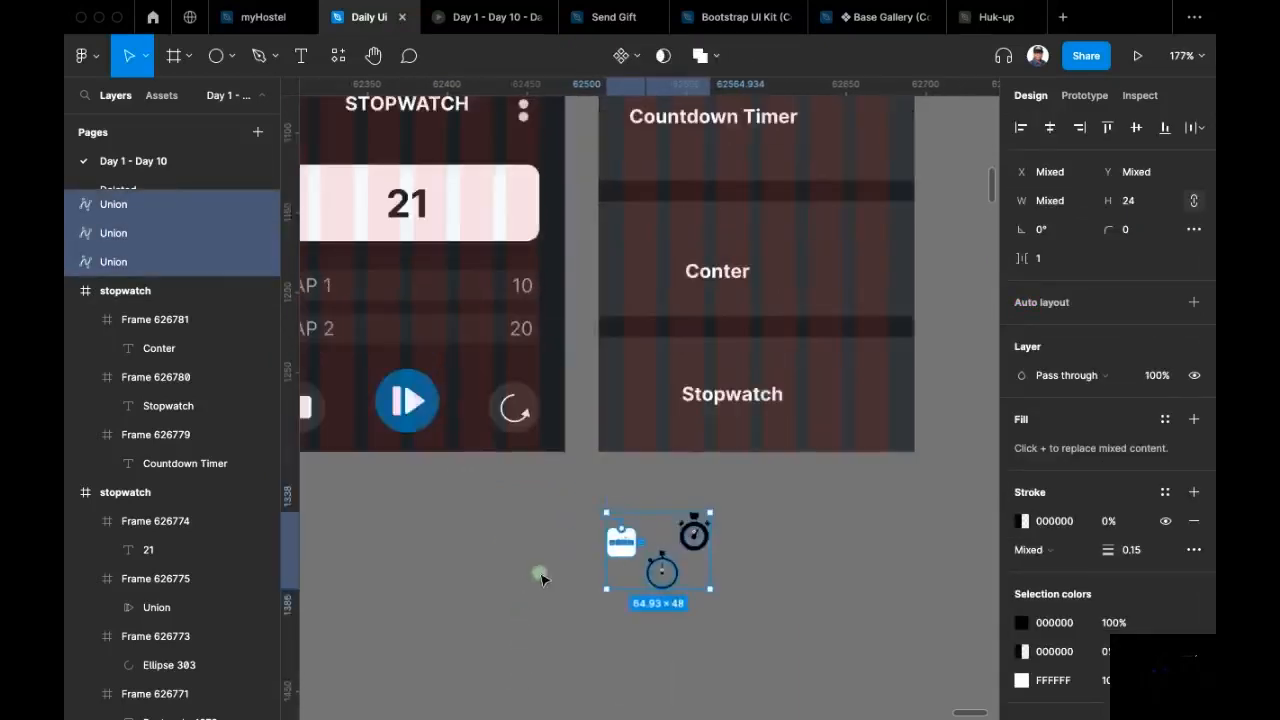
Step: Recolour the three icons off-white F4F8FF by sampling the colour from the play icon on the neighbouring stopwatch screen
{"action": "key", "text": "i"}
{"action": "left_click", "coordinate": [420, 380]}
{"action": "left_click", "coordinate": [460, 537]}
Step: Move the thick-ringed stopwatch icon into the Stopwatch row, beside its label at X 20, Y 24
{"action": "scroll", "coordinate": [563, 500], "scroll_direction": "up", "scroll_amount": 5}
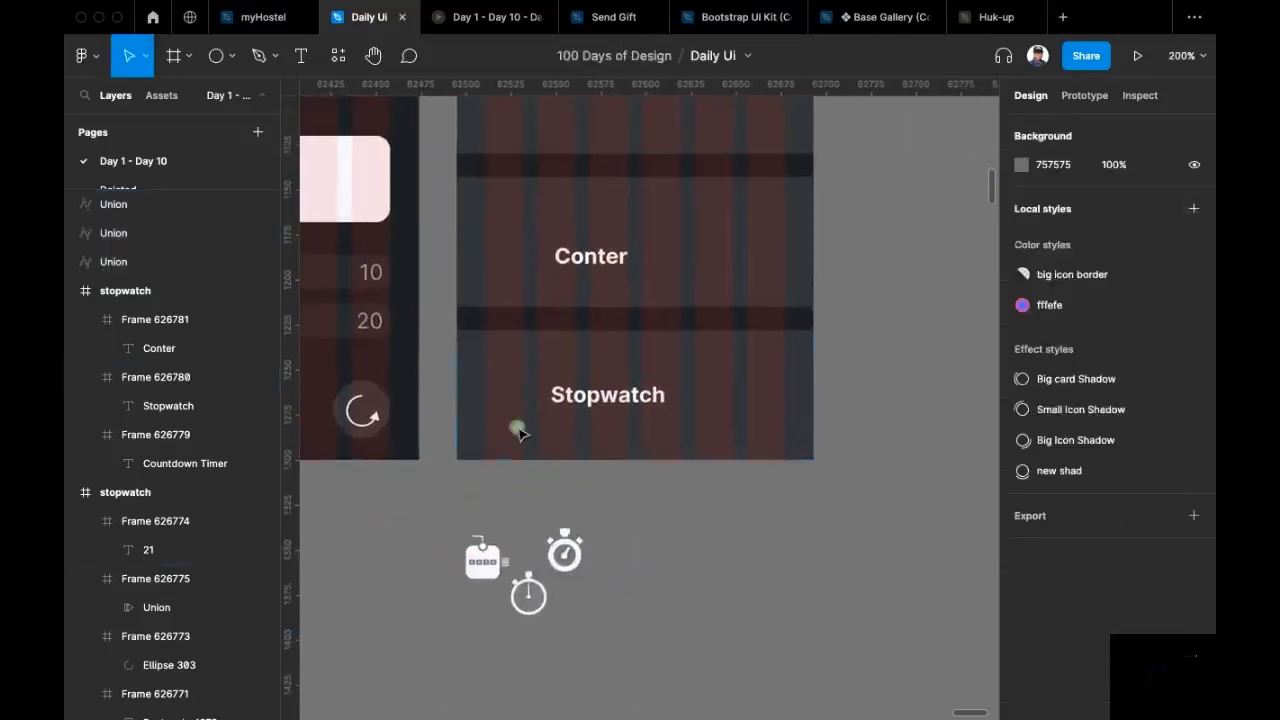
{"action": "scroll", "coordinate": [640, 526], "scroll_direction": "down", "scroll_amount": 3}
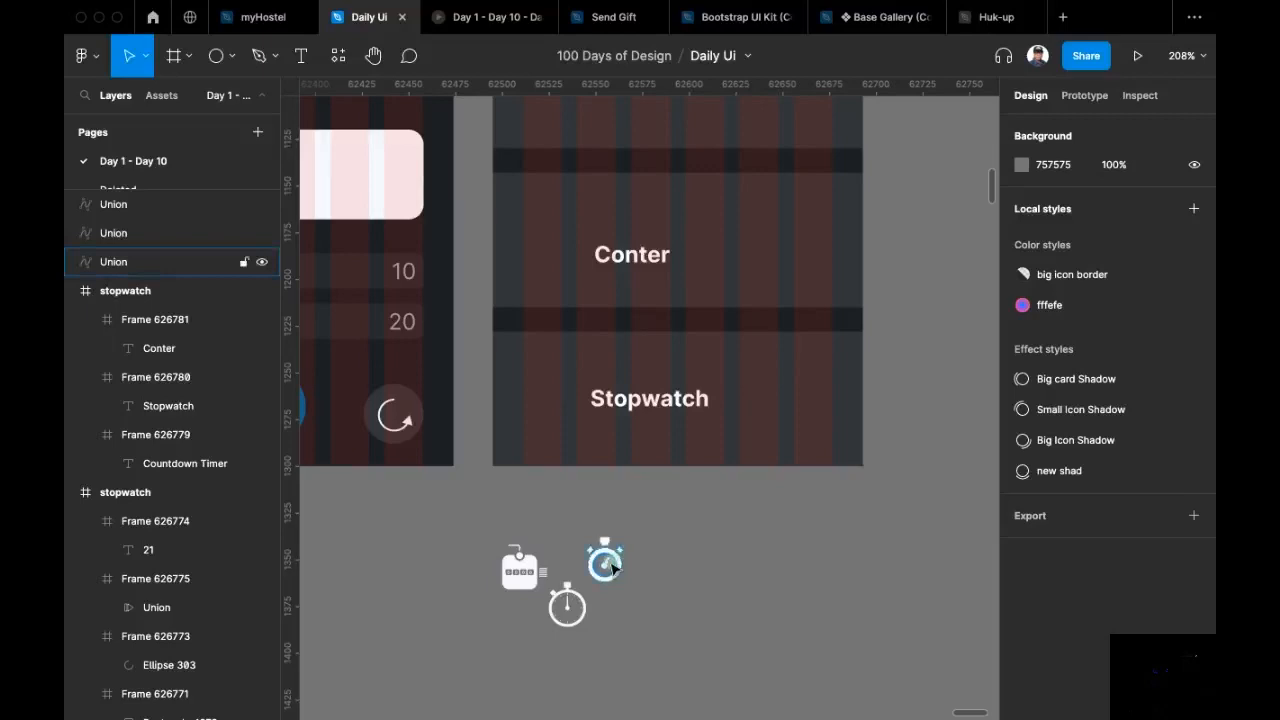
{"action": "scroll", "coordinate": [609, 560], "scroll_direction": "up", "scroll_amount": 2}
{"action": "scroll", "coordinate": [590, 610], "scroll_direction": "down", "scroll_amount": 2}
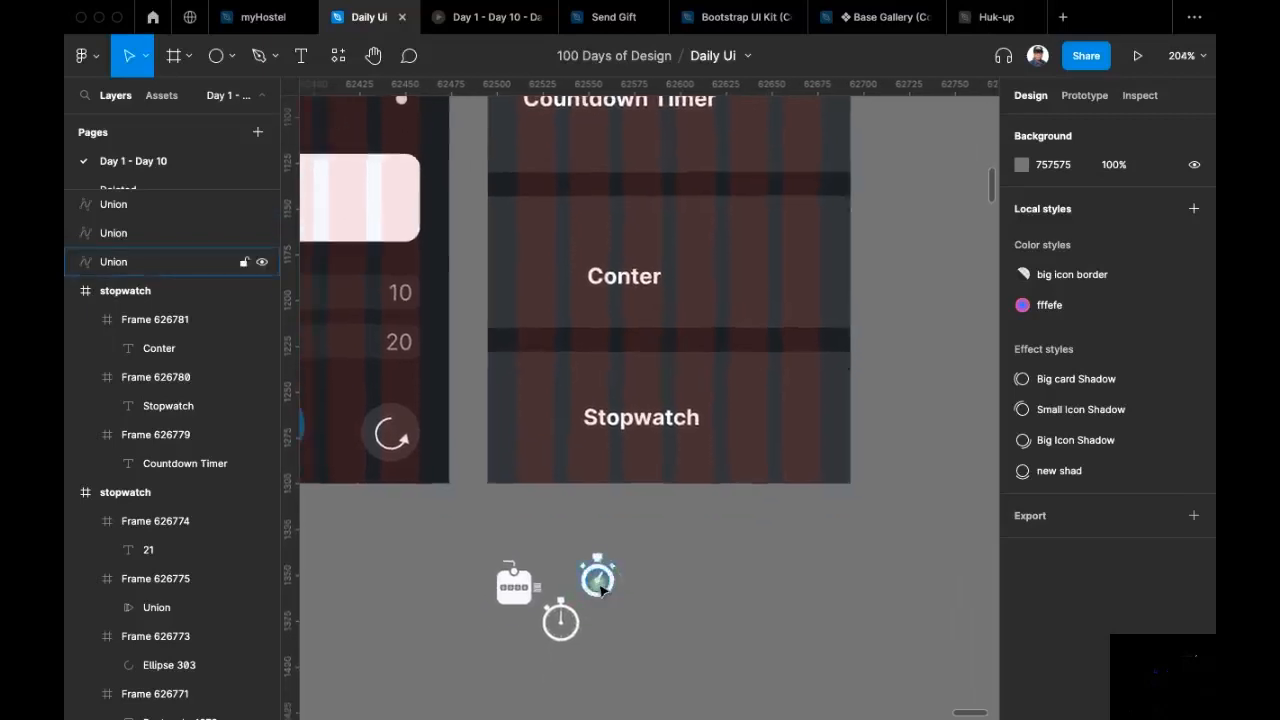
{"action": "left_click_drag", "start_coordinate": [585, 582], "coordinate": [530, 424]}
{"action": "scroll", "coordinate": [548, 467], "scroll_direction": "up", "scroll_amount": 2}
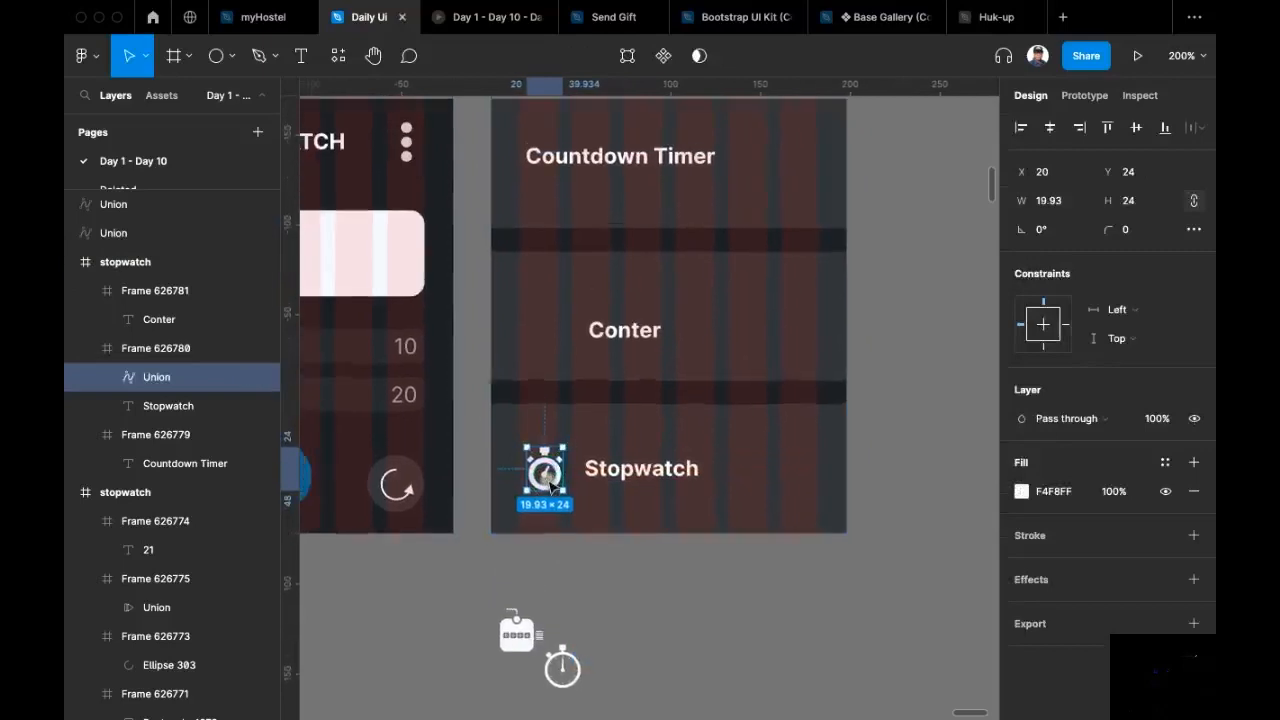
Step: Shift the Countdown Timer label to X 52 and place the thin-ringed stopwatch icon beside it at X 17, Y 15
{"action": "left_click", "coordinate": [644, 168]}
{"action": "left_click_drag", "start_coordinate": [630, 162], "coordinate": [690, 166]}
{"action": "left_click_drag", "start_coordinate": [571, 677], "coordinate": [549, 160]}
Step: Move the counter icon into the middle row, beside the Conter label at X 19, Y 27
{"action": "left_click_drag", "start_coordinate": [517, 635], "coordinate": [542, 330]}
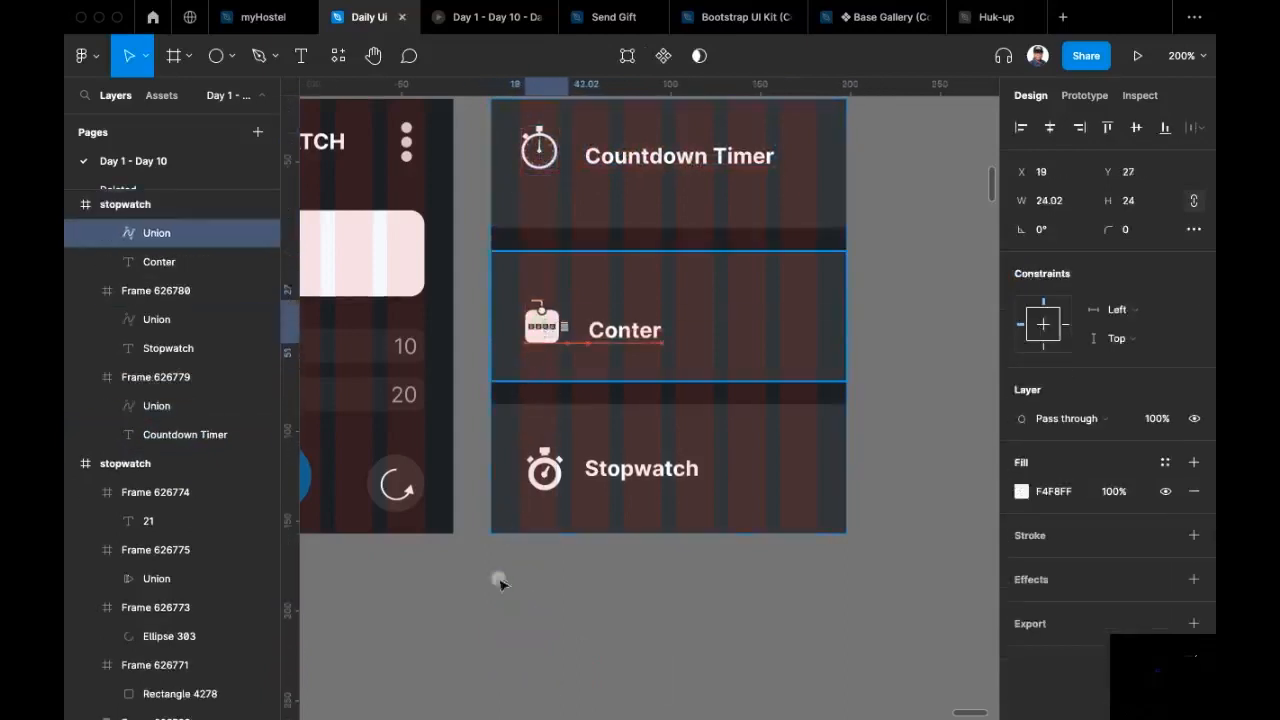
{"action": "left_click", "coordinate": [500, 583]}
{"action": "scroll", "coordinate": [498, 640], "scroll_direction": "up", "scroll_amount": 2}
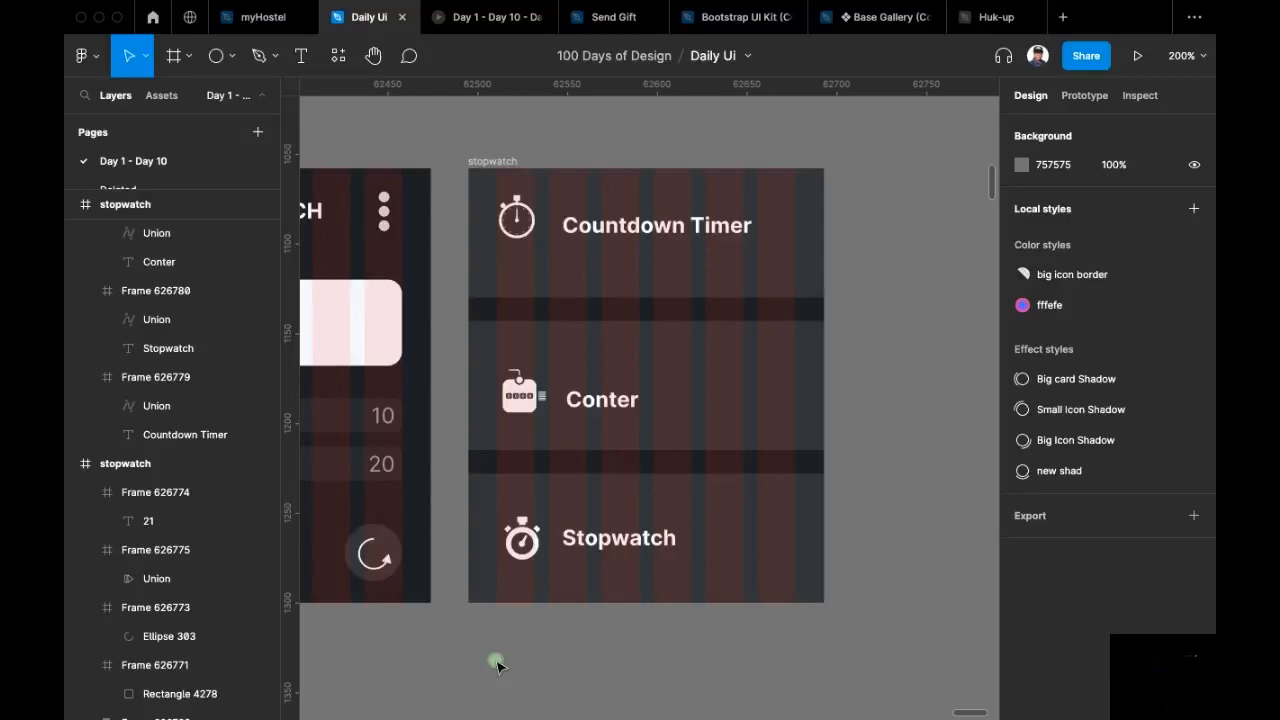
Step: Inspect the dimensions of each icon in the three menu rows
{"action": "scroll", "coordinate": [518, 190], "scroll_direction": "up", "scroll_amount": 3}
{"action": "left_click", "coordinate": [535, 235]}
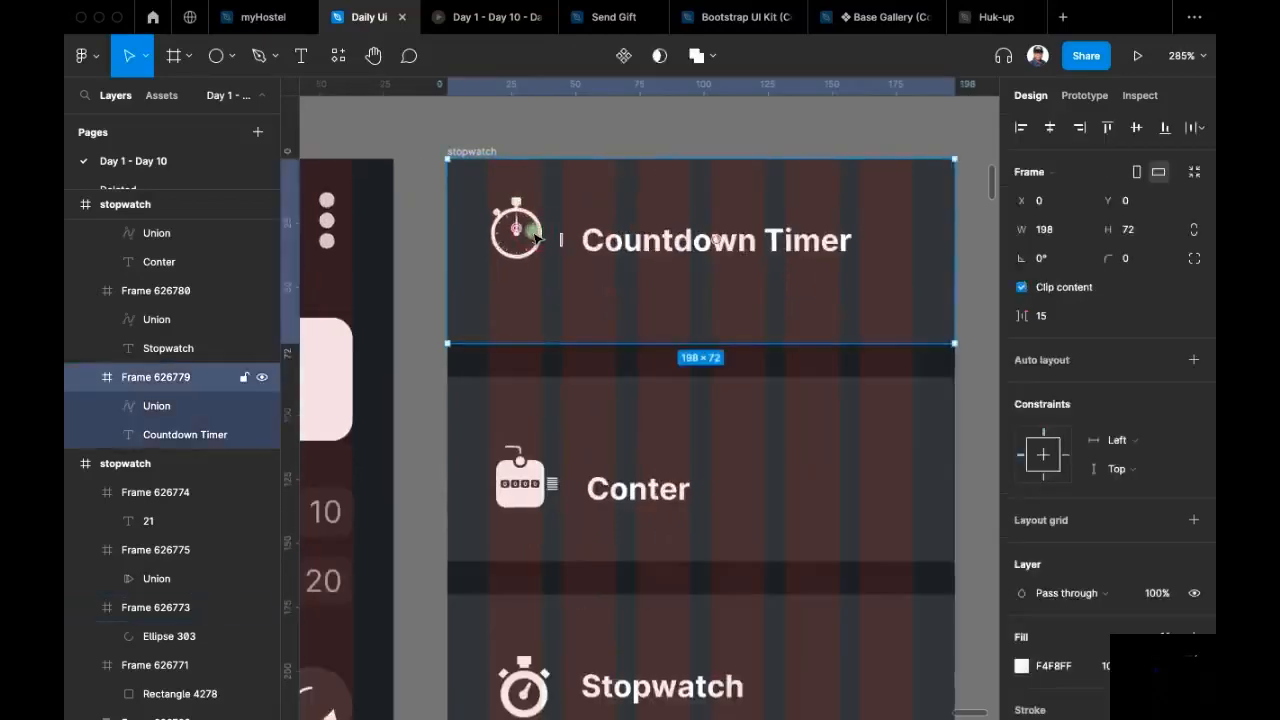
{"action": "double_click", "coordinate": [535, 240]}
{"action": "scroll", "coordinate": [535, 240], "scroll_direction": "down", "scroll_amount": 1}
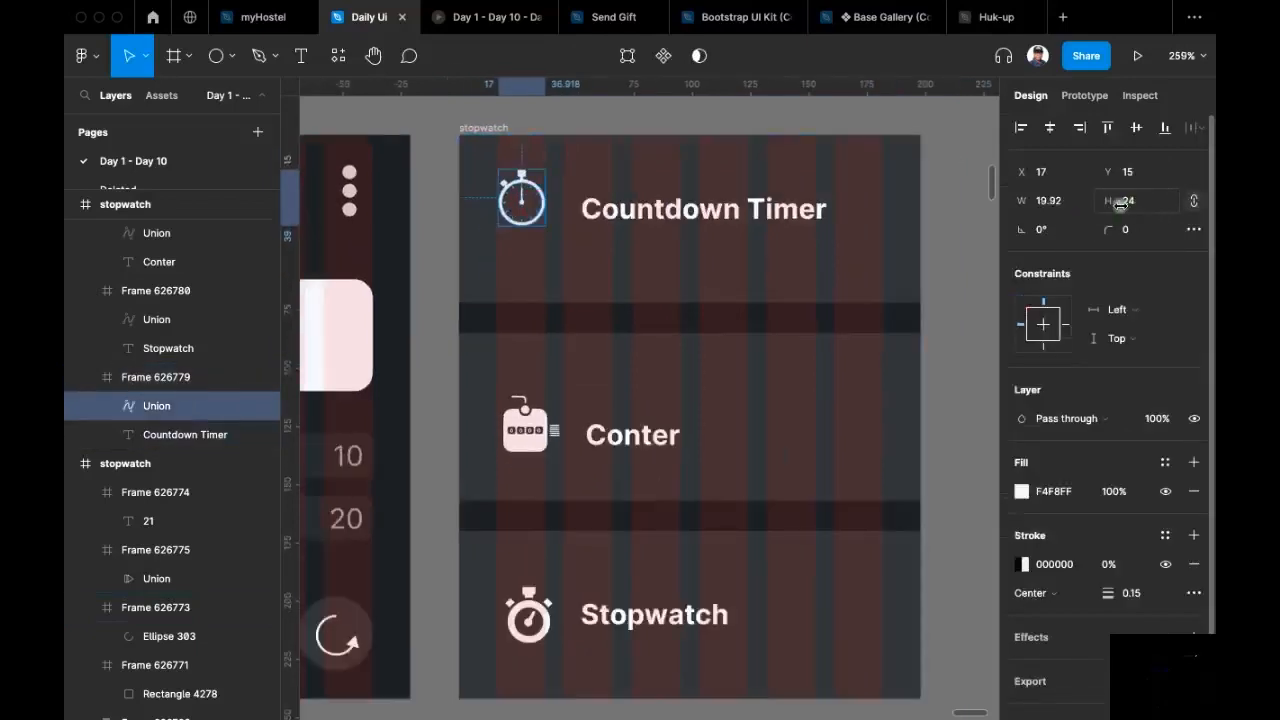
{"action": "left_click", "coordinate": [553, 443]}
{"action": "left_click", "coordinate": [524, 617]}
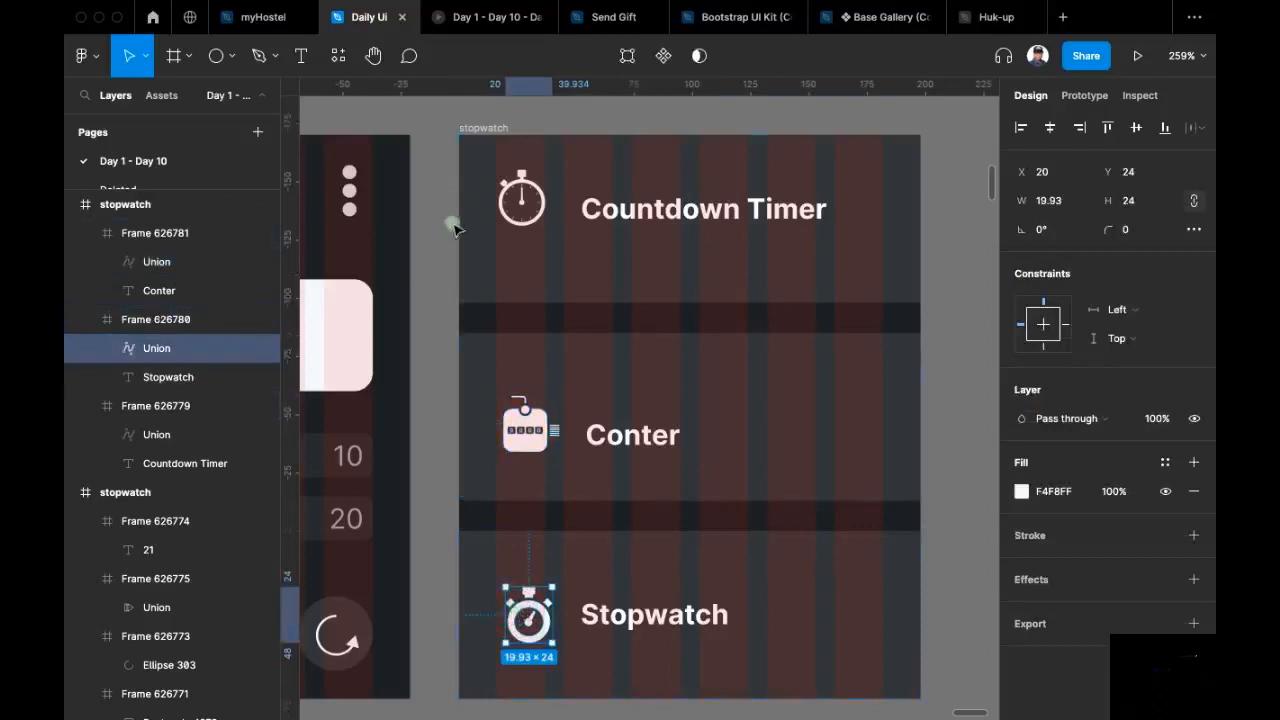
Step: Wrap the Countdown Timer label and its icon in a centre-aligned auto layout, and centre it vertically in its row
{"action": "scroll", "coordinate": [554, 191], "scroll_direction": "right", "scroll_amount": 1}
{"action": "scroll", "coordinate": [532, 192], "scroll_direction": "down", "scroll_amount": 1}
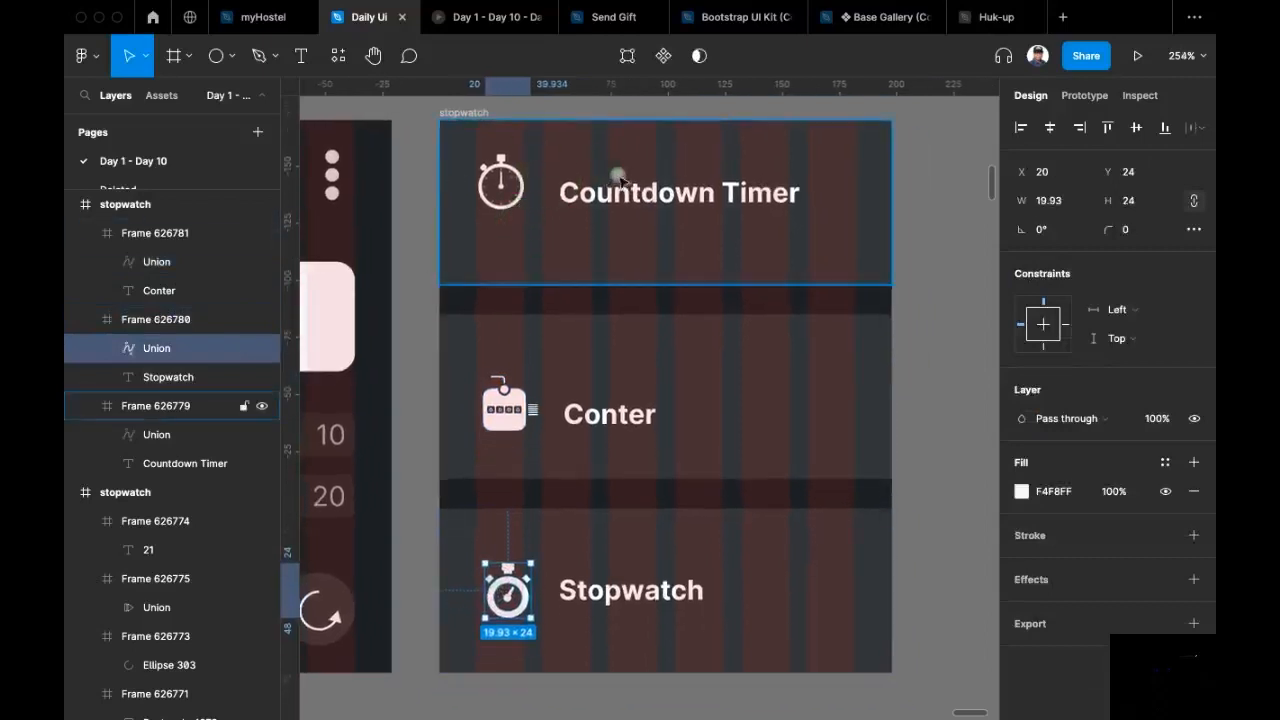
{"action": "left_click", "coordinate": [602, 205]}
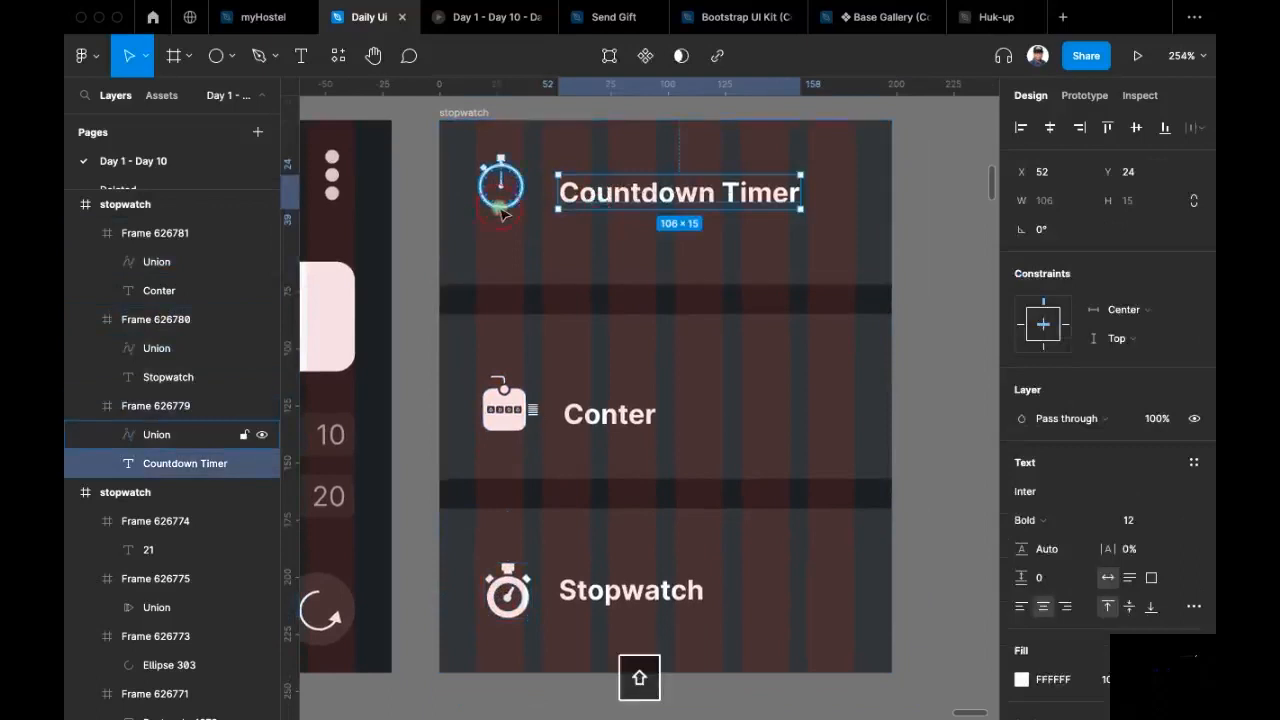
{"action": "left_click", "coordinate": [499, 206], "text": "shift"}
{"action": "key", "text": "shift+a"}
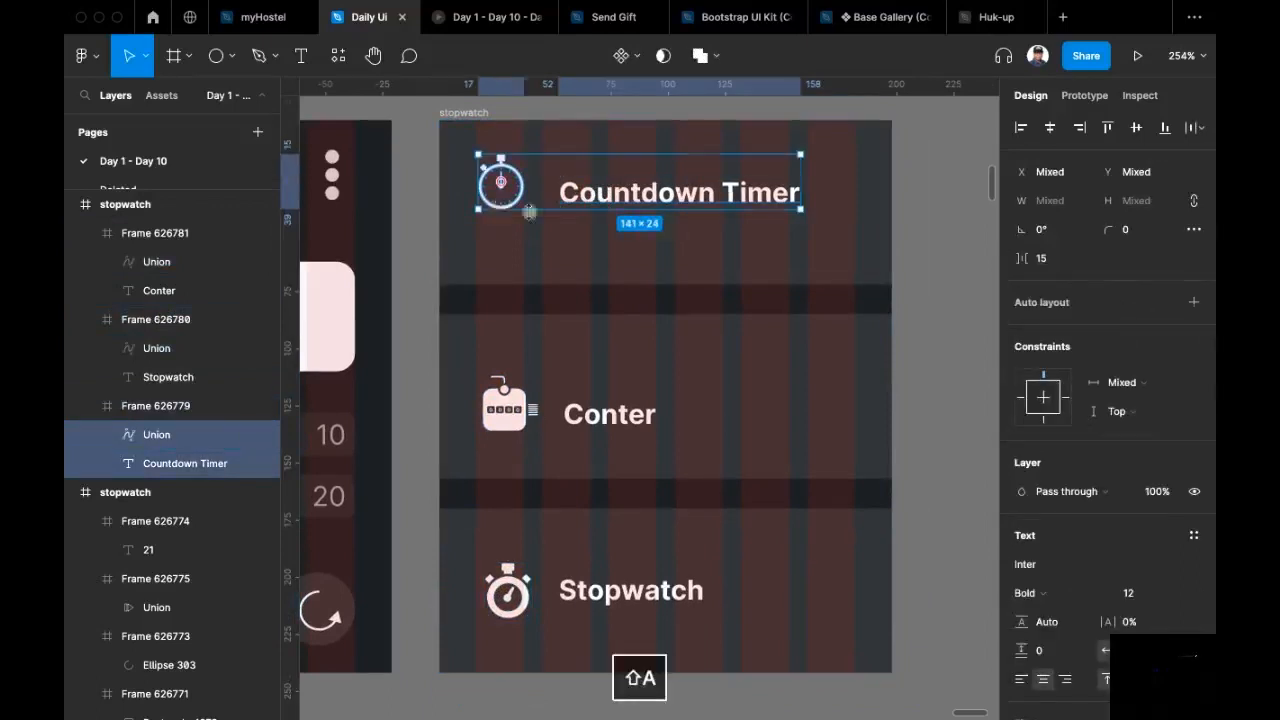
{"action": "left_click", "coordinate": [1125, 408]}
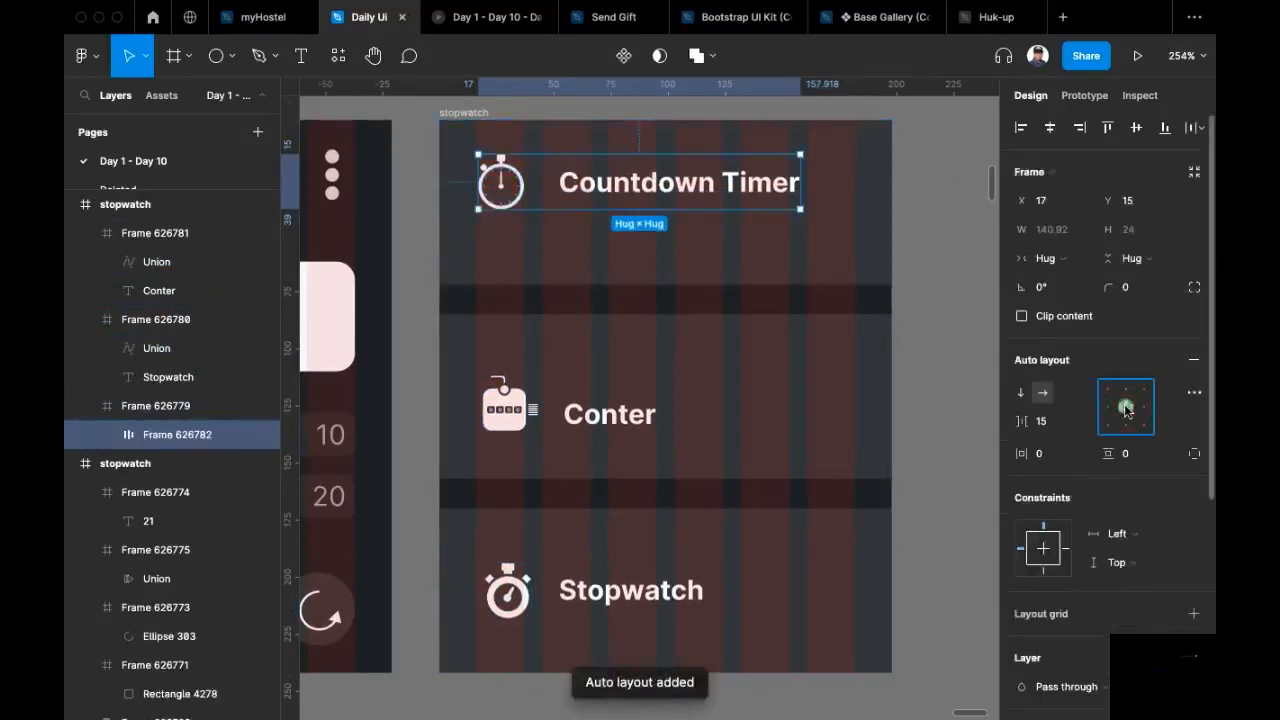
{"action": "left_click", "coordinate": [1133, 130]}
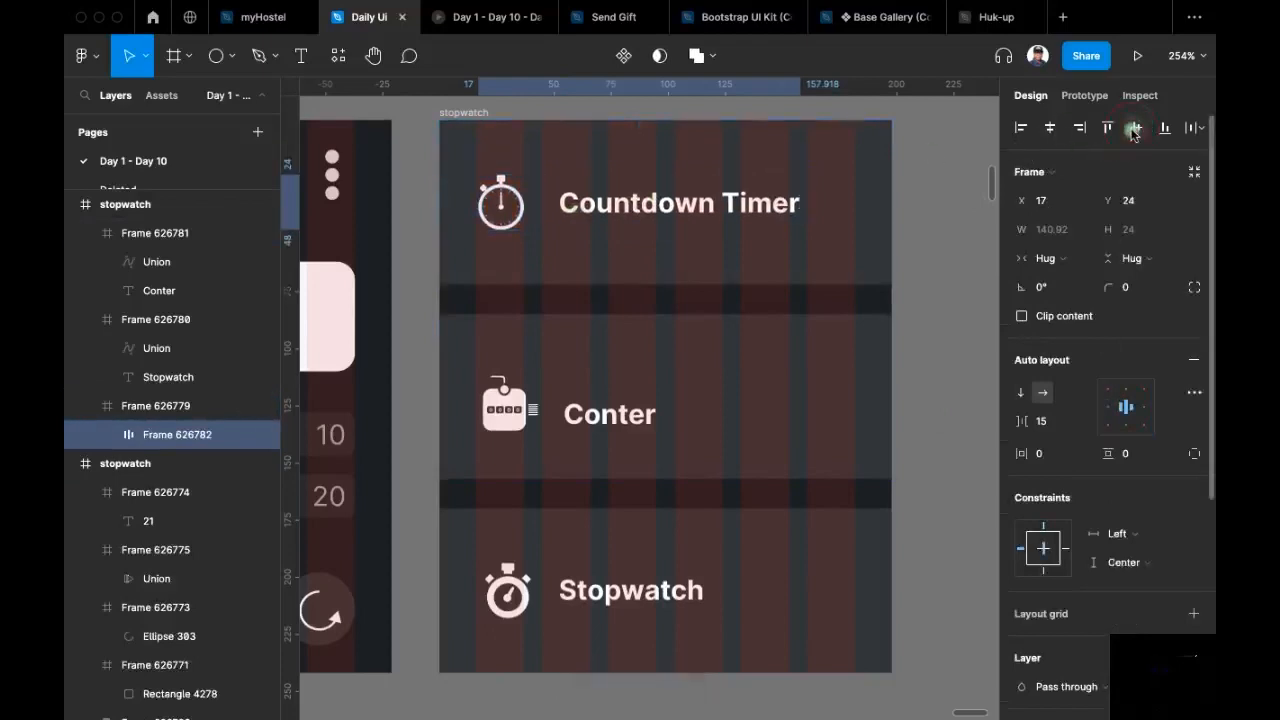
Step: Wrap the Conter label and its icon in an auto layout aligned left and middle, and centre it vertically in its row
{"action": "double_click", "coordinate": [607, 424]}
{"action": "left_click", "coordinate": [504, 416], "text": "shift"}
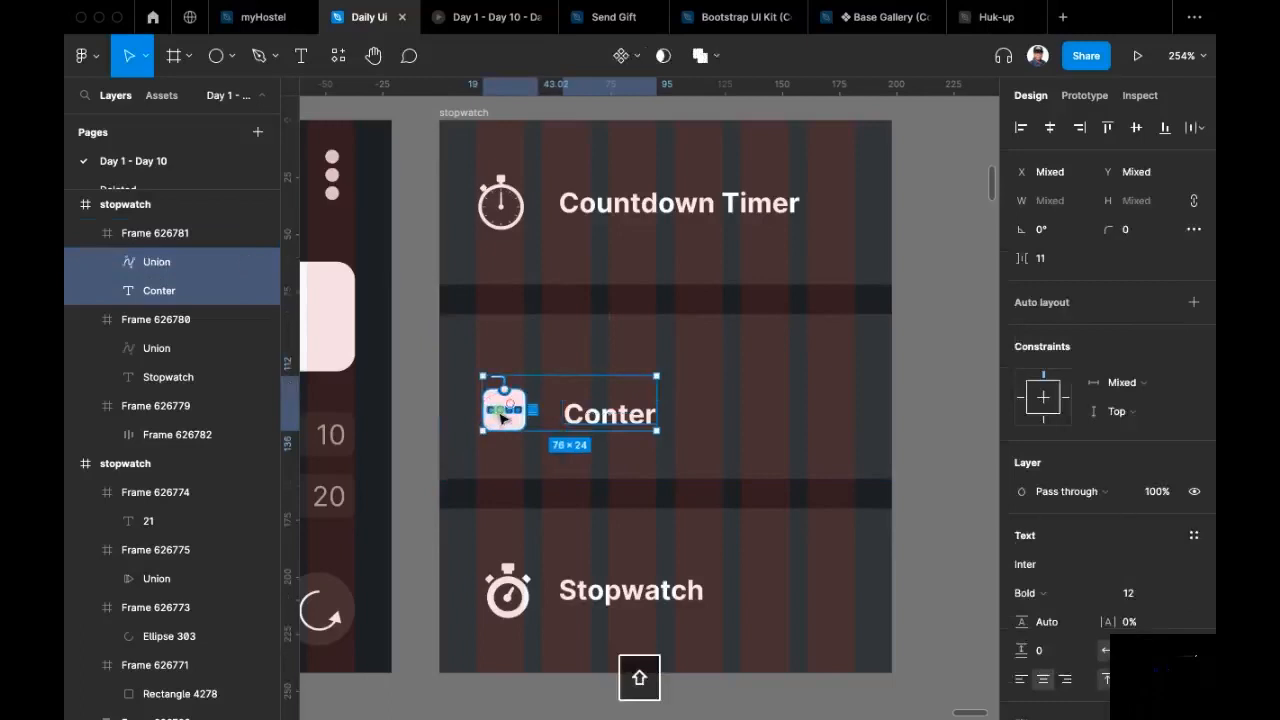
{"action": "key", "text": "shift+a"}
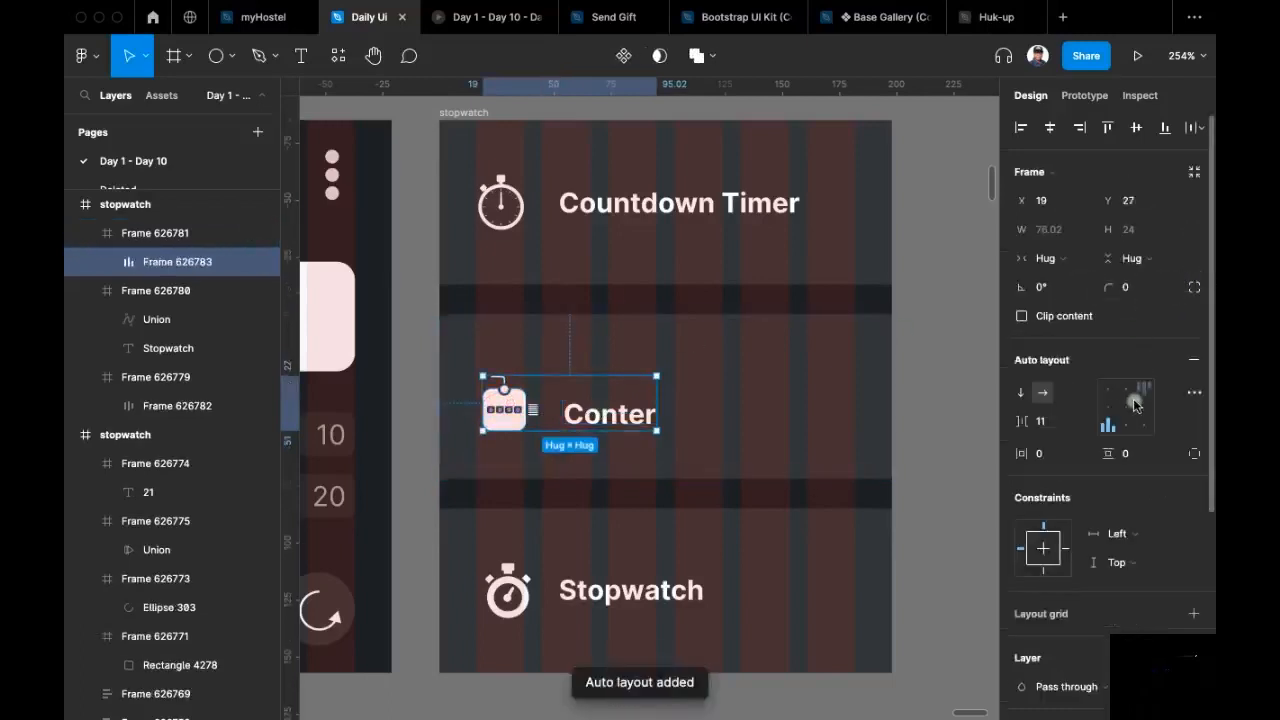
{"action": "left_click", "coordinate": [1110, 407]}
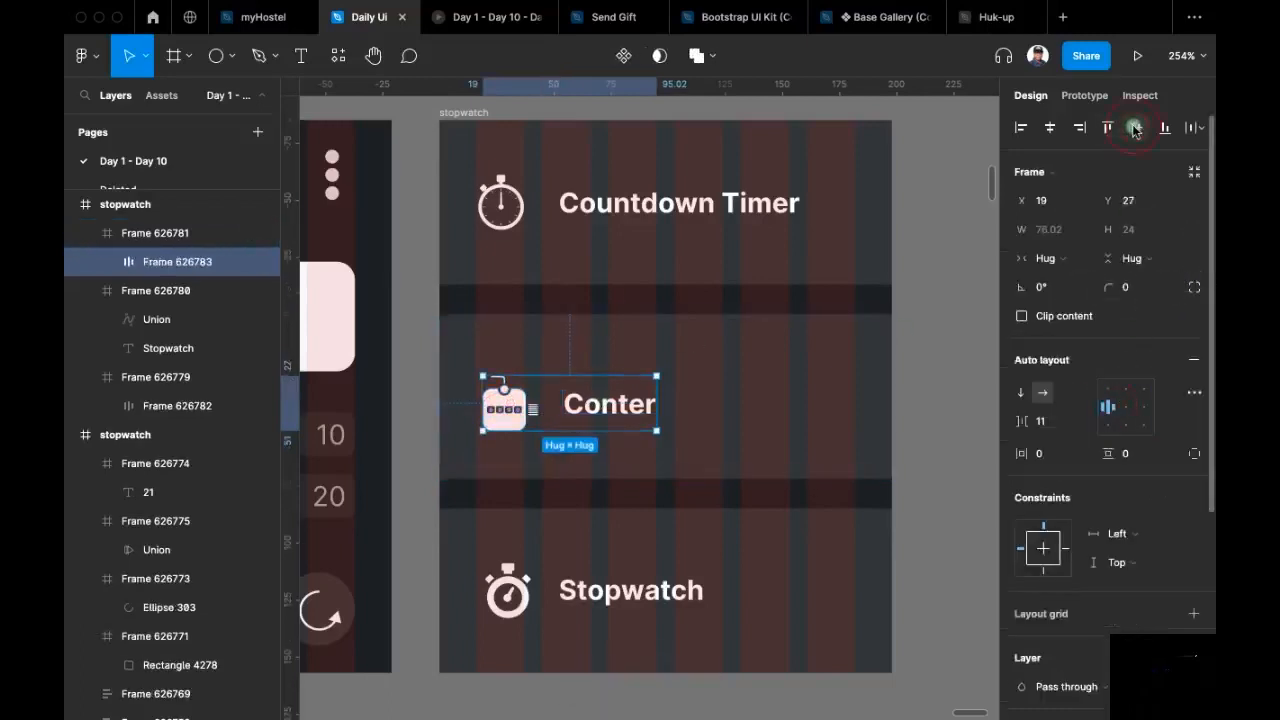
Step: Wrap the Stopwatch label and its icon in a horizontal auto layout
{"action": "left_click", "coordinate": [608, 588]}
{"action": "left_click", "coordinate": [608, 588]}
{"action": "left_click", "coordinate": [508, 597], "text": "shift"}
{"action": "key", "text": "shift+a"}
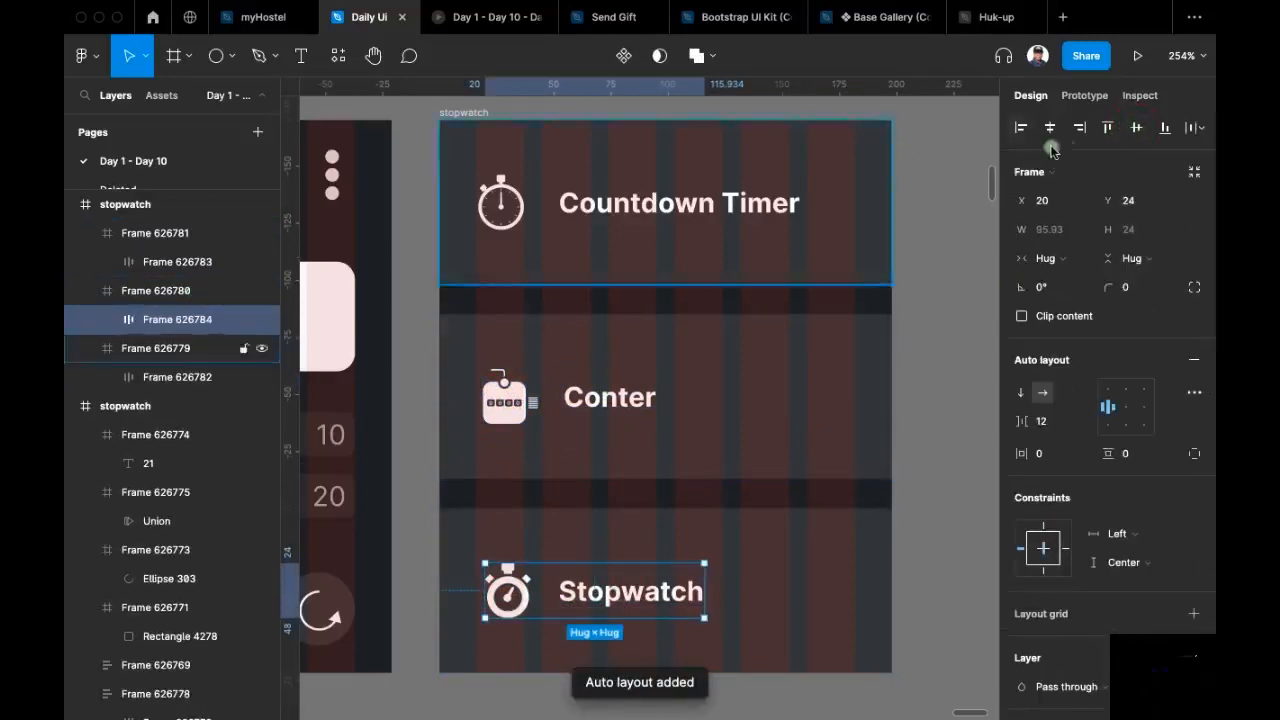
Step: Set the Conter auto layout's horizontal item spacing to 12 to match the Stopwatch row
{"action": "left_click", "coordinate": [590, 460]}
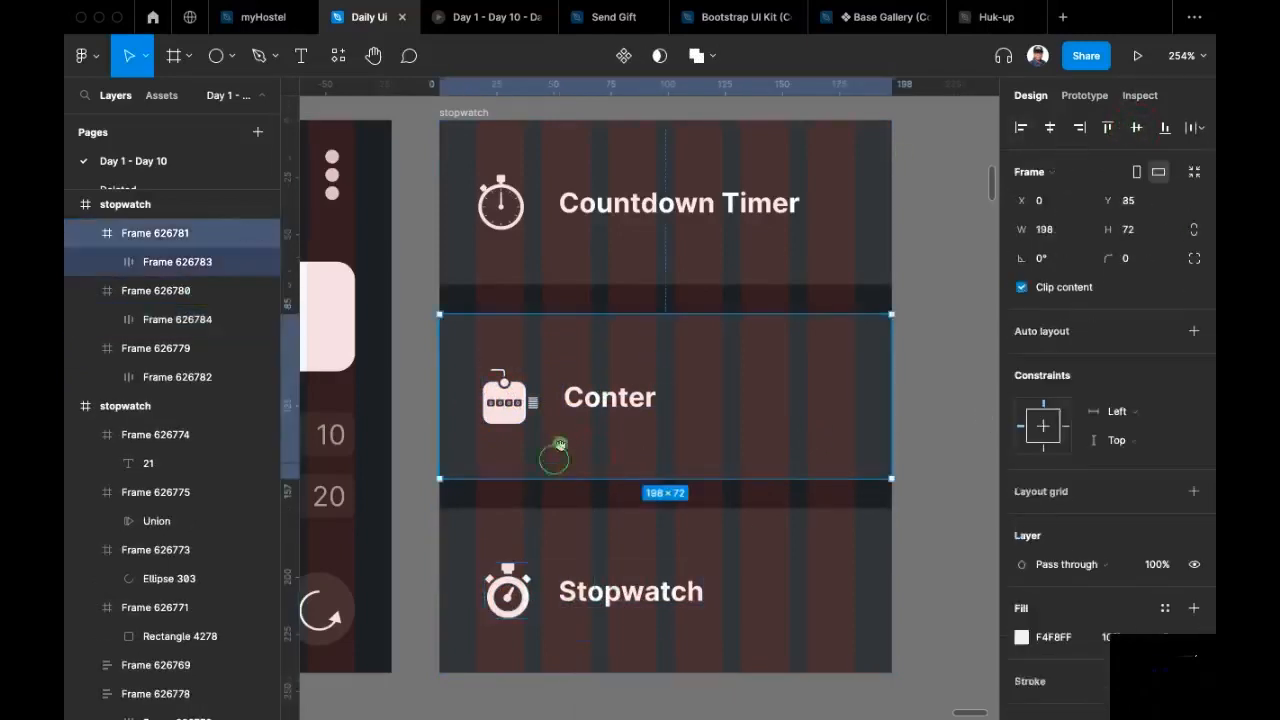
{"action": "scroll", "coordinate": [588, 520], "scroll_direction": "down", "scroll_amount": 1}
{"action": "left_click", "coordinate": [595, 585]}
{"action": "left_click", "coordinate": [600, 585]}
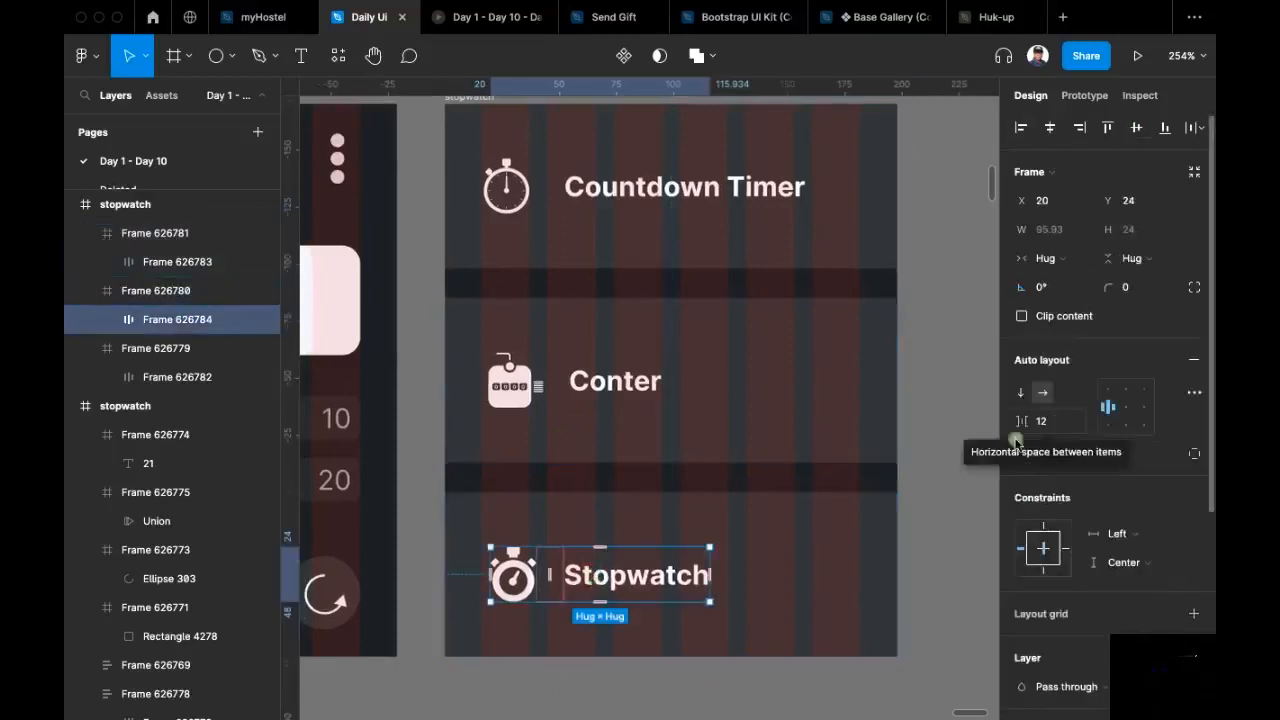
{"action": "left_click", "coordinate": [558, 382]}
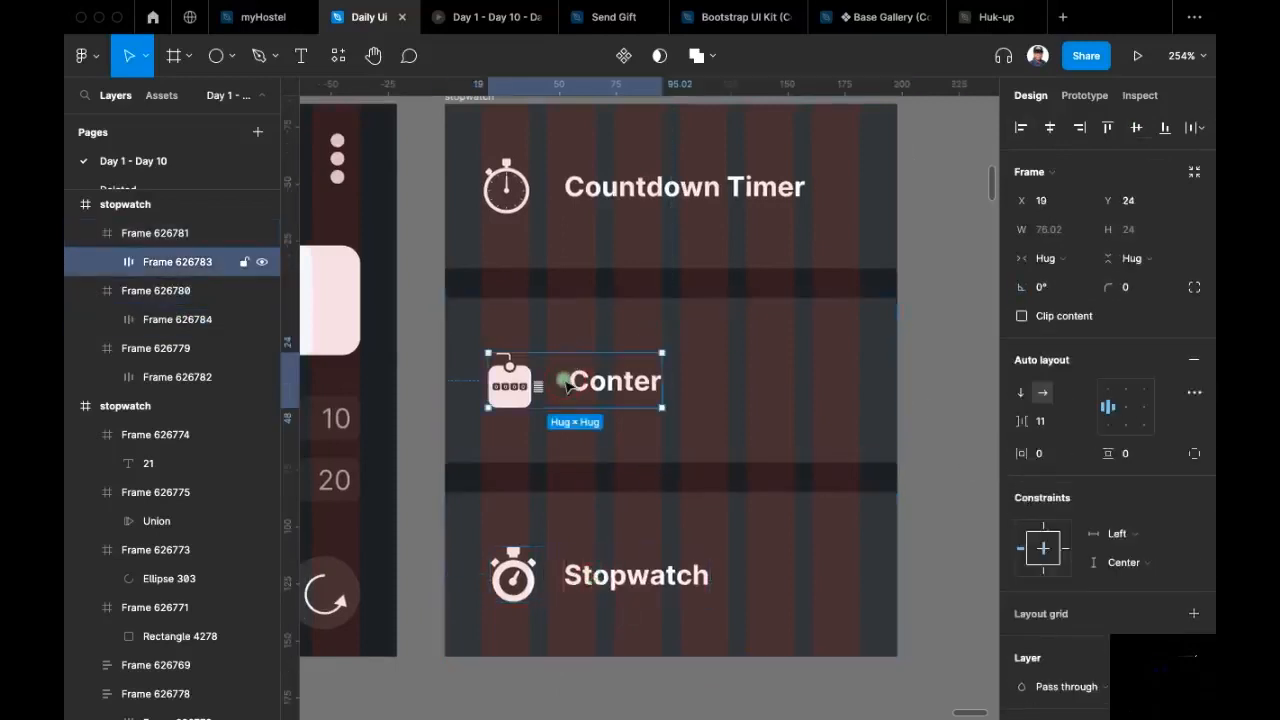
{"action": "left_click", "coordinate": [1052, 428]}
{"action": "type", "text": "12"}
{"action": "key", "text": "Return"}
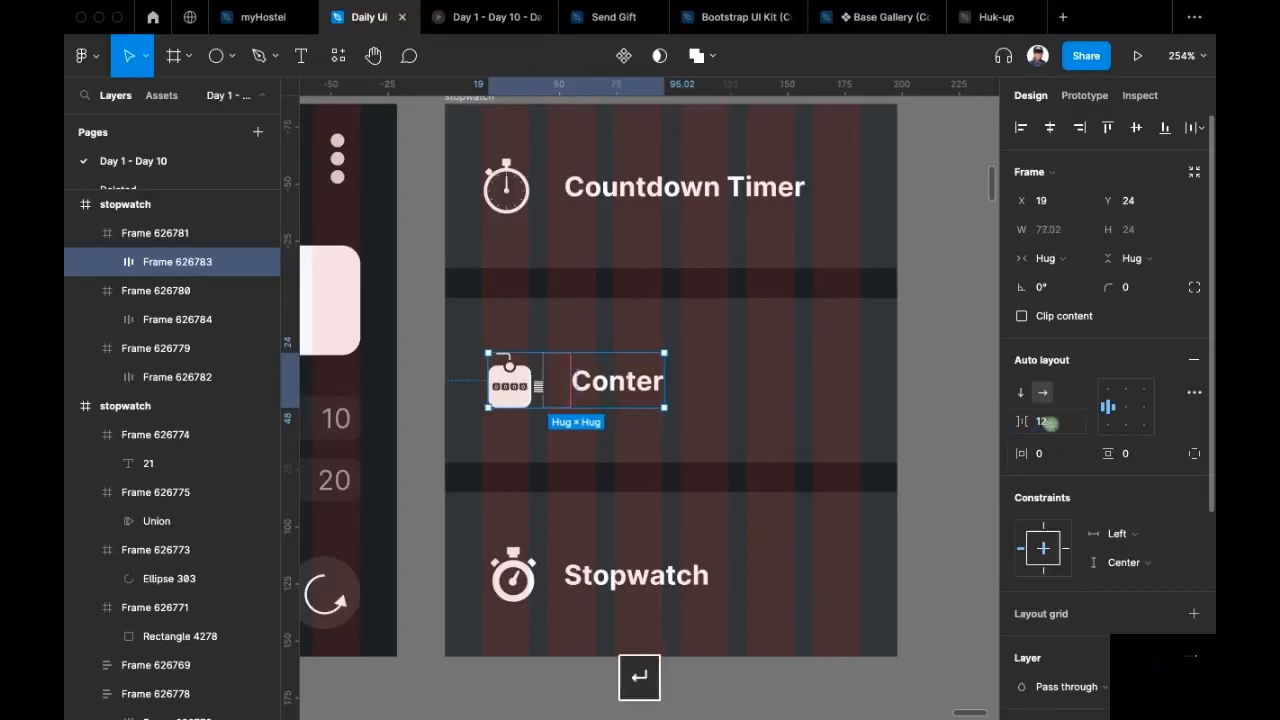
Step: Set the horizontal item spacing of the Countdown Timer auto layout to 12
{"action": "left_click", "coordinate": [706, 201]}
{"action": "left_click", "coordinate": [706, 201]}
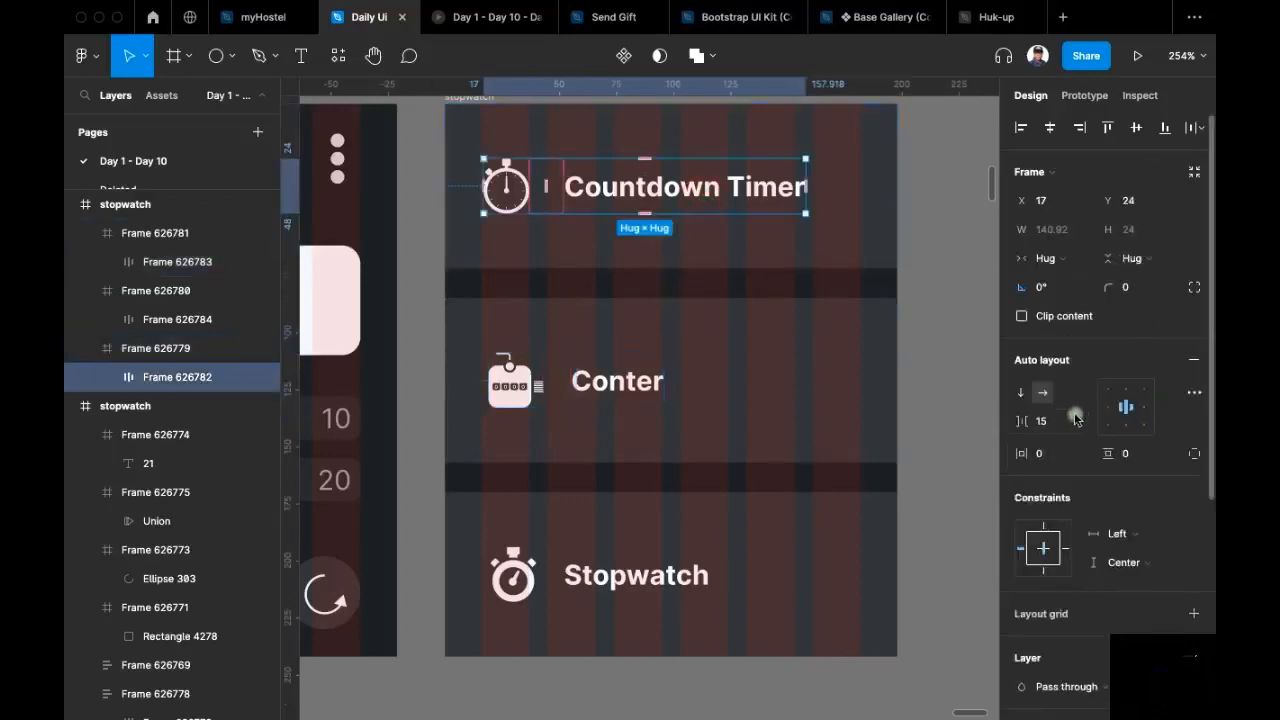
{"action": "type", "text": "12"}
{"action": "key", "text": "Return"}
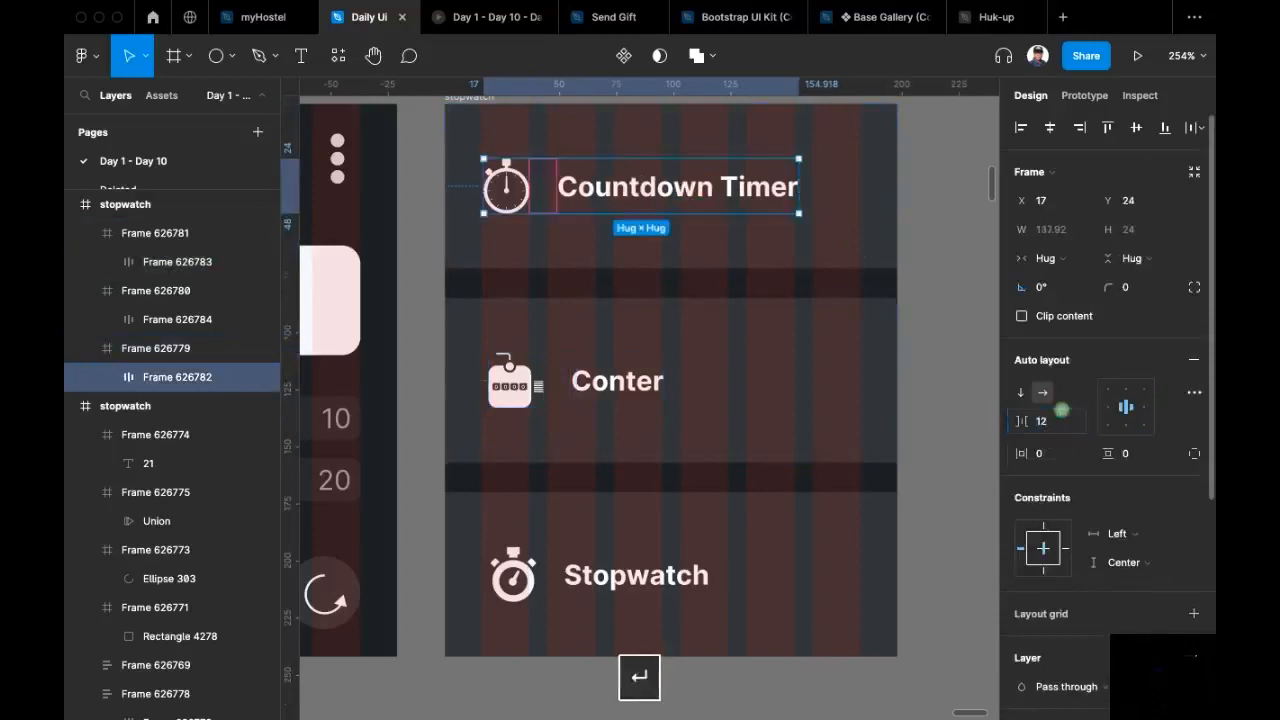
Step: Select the three row icons inside their auto layouts and lower their fill opacity so they look dimmer than the labels
{"action": "left_click", "coordinate": [684, 308]}
{"action": "left_click", "coordinate": [505, 383]}
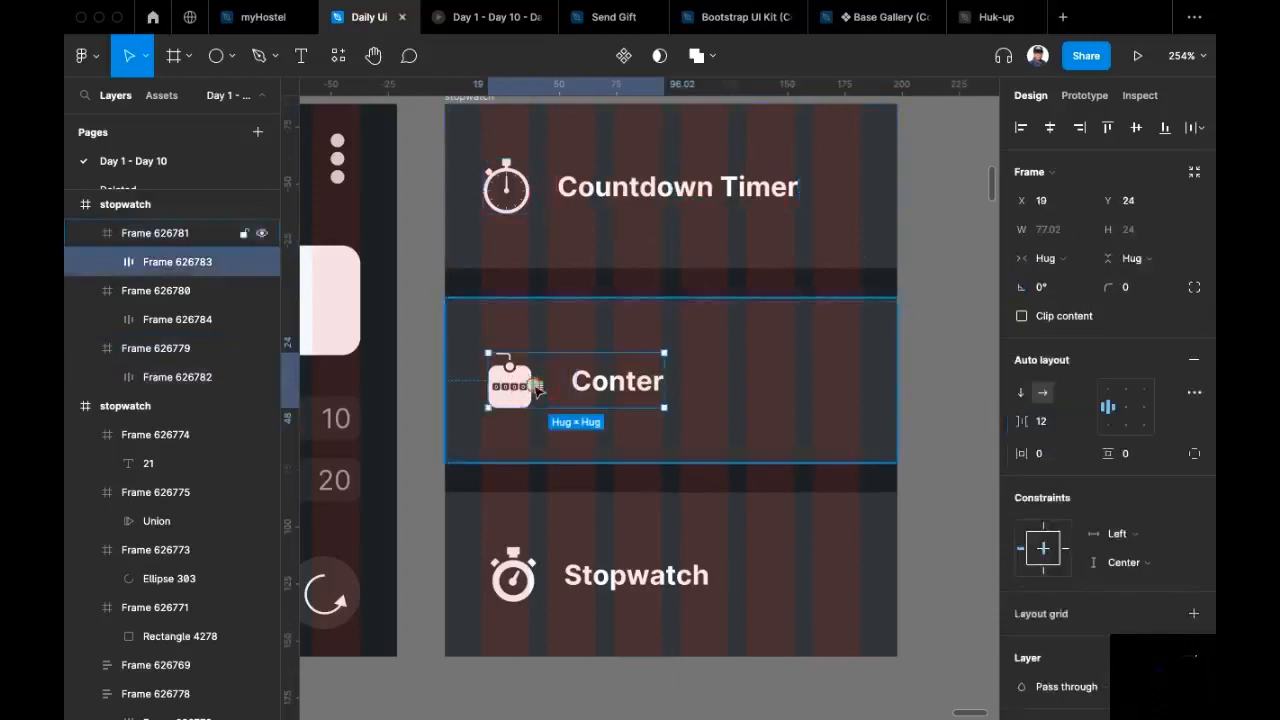
{"action": "left_click", "coordinate": [508, 385]}
{"action": "left_click", "coordinate": [521, 578], "text": "shift"}
{"action": "left_click", "coordinate": [521, 578], "text": "shift"}
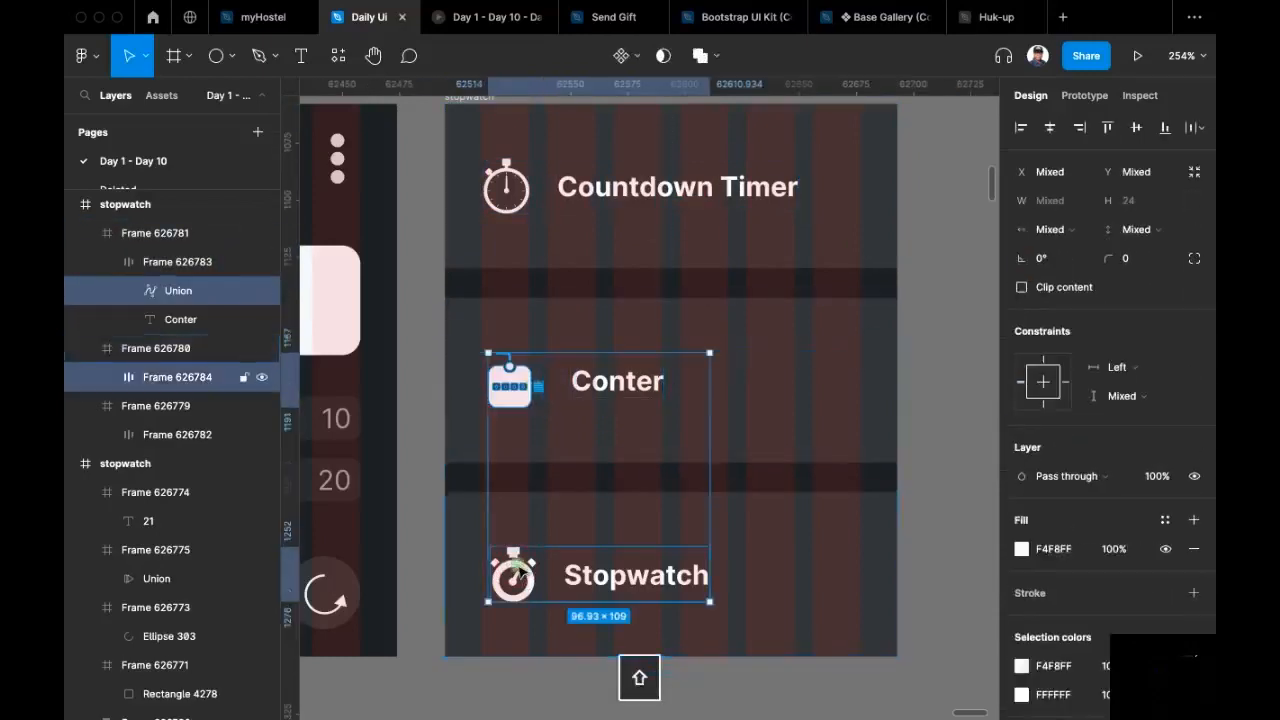
{"action": "left_click", "coordinate": [519, 571], "text": "shift"}
{"action": "left_click", "coordinate": [519, 571], "text": "shift"}
{"action": "left_click", "coordinate": [517, 568], "text": "super"}
{"action": "left_click", "coordinate": [518, 384], "text": "shift+super"}
{"action": "left_click", "coordinate": [513, 194], "text": "shift+super"}
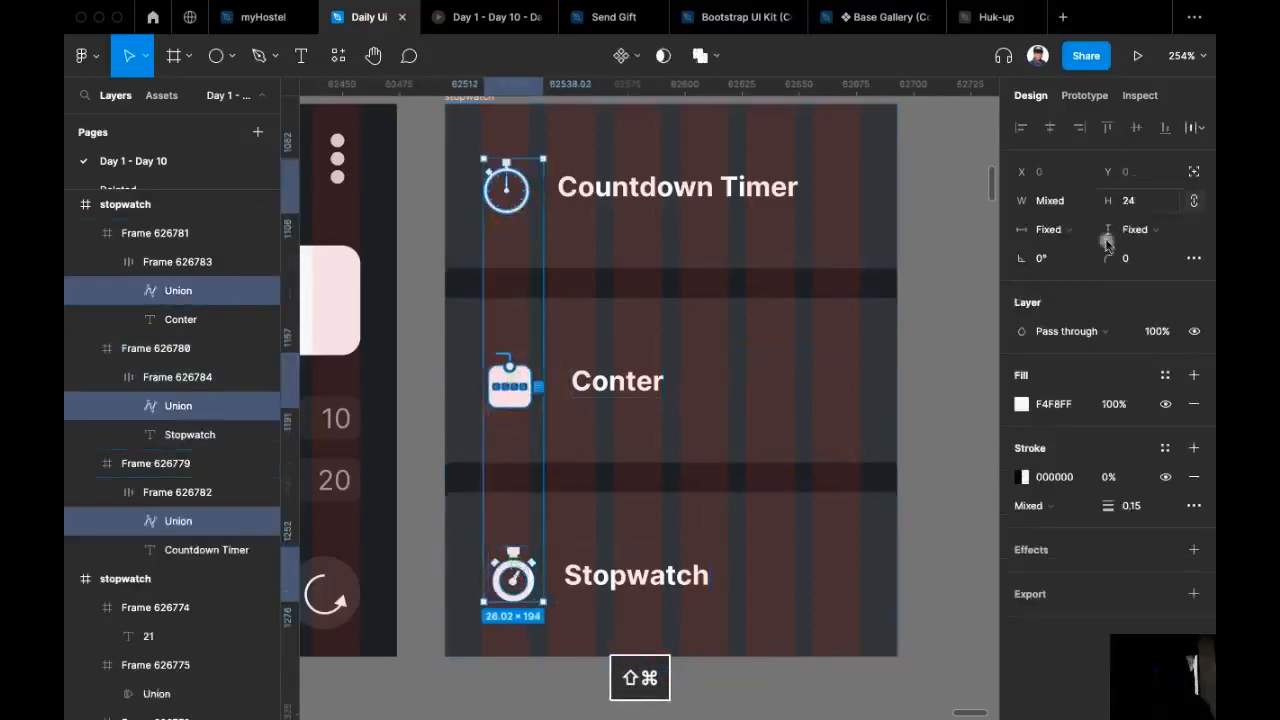
{"action": "left_click", "coordinate": [1122, 404]}
{"action": "key", "text": "Return"}
{"action": "left_click", "coordinate": [707, 372]}
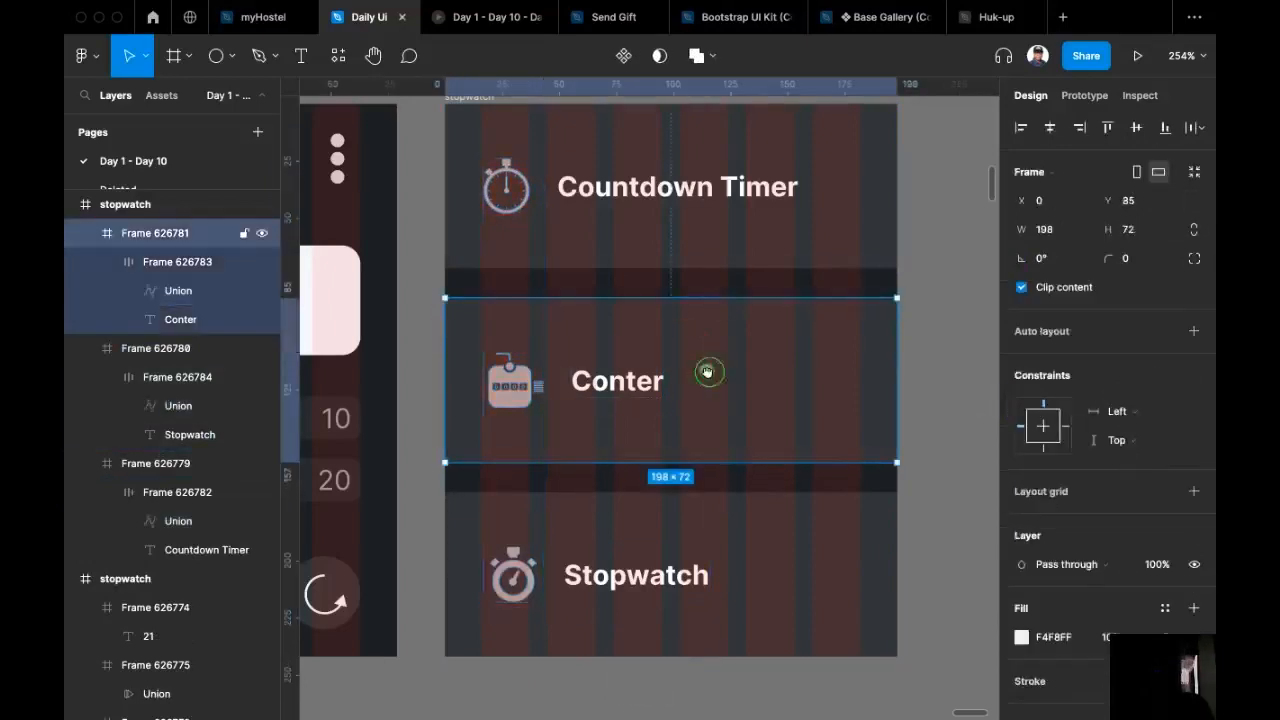
Step: Select the Countdown Timer, Conter and Stopwatch auto layouts together and set their X position to 16
{"action": "scroll", "coordinate": [700, 385], "scroll_direction": "down", "scroll_amount": 5}
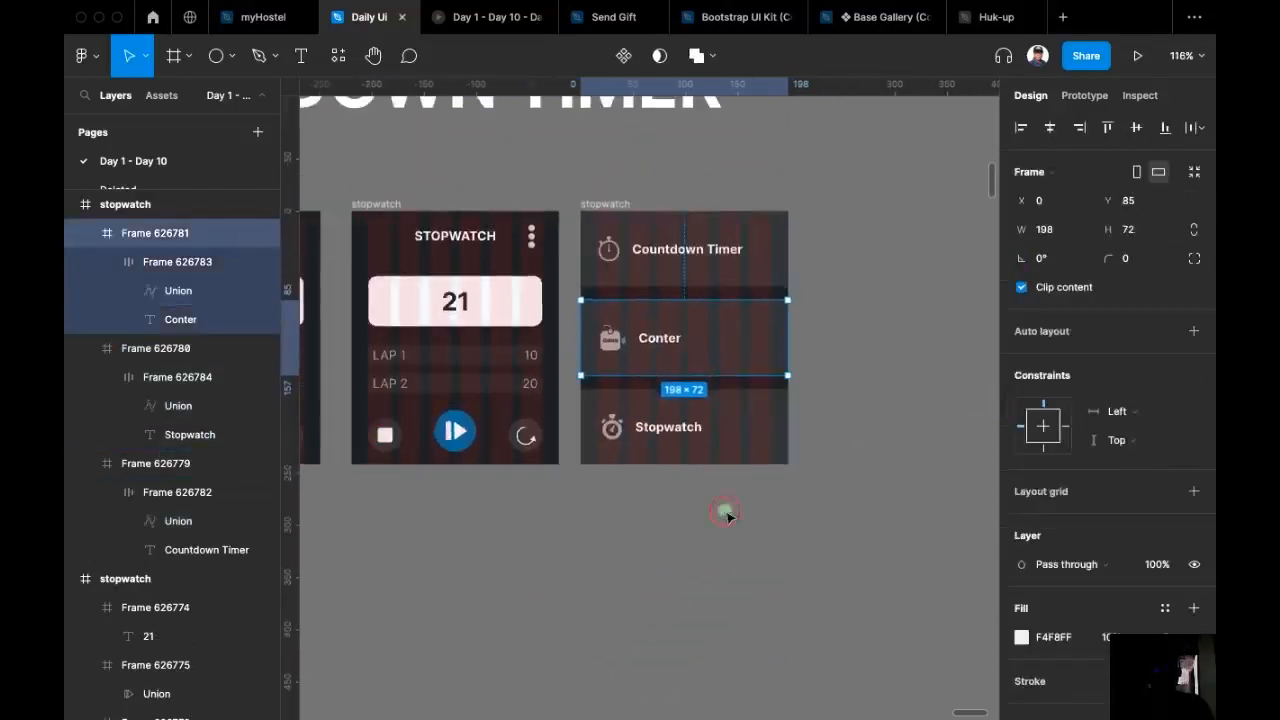
{"action": "left_click", "coordinate": [725, 513]}
{"action": "left_click_drag", "start_coordinate": [700, 517], "coordinate": [720, 523]}
{"action": "left_click", "coordinate": [703, 275]}
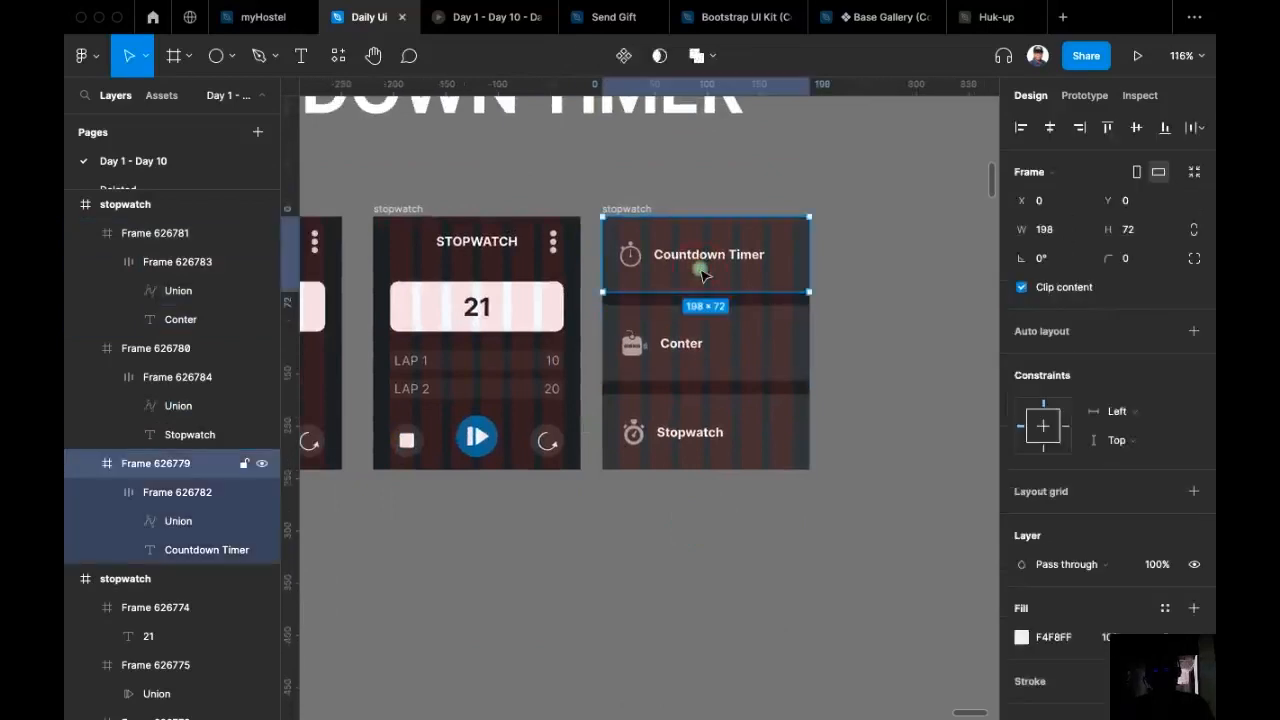
{"action": "left_click", "coordinate": [677, 347]}
{"action": "left_click", "coordinate": [677, 260], "text": "shift"}
{"action": "left_click", "coordinate": [677, 260], "text": "shift"}
{"action": "double_click", "coordinate": [696, 438], "text": "shift"}
{"action": "left_click", "coordinate": [1052, 202]}
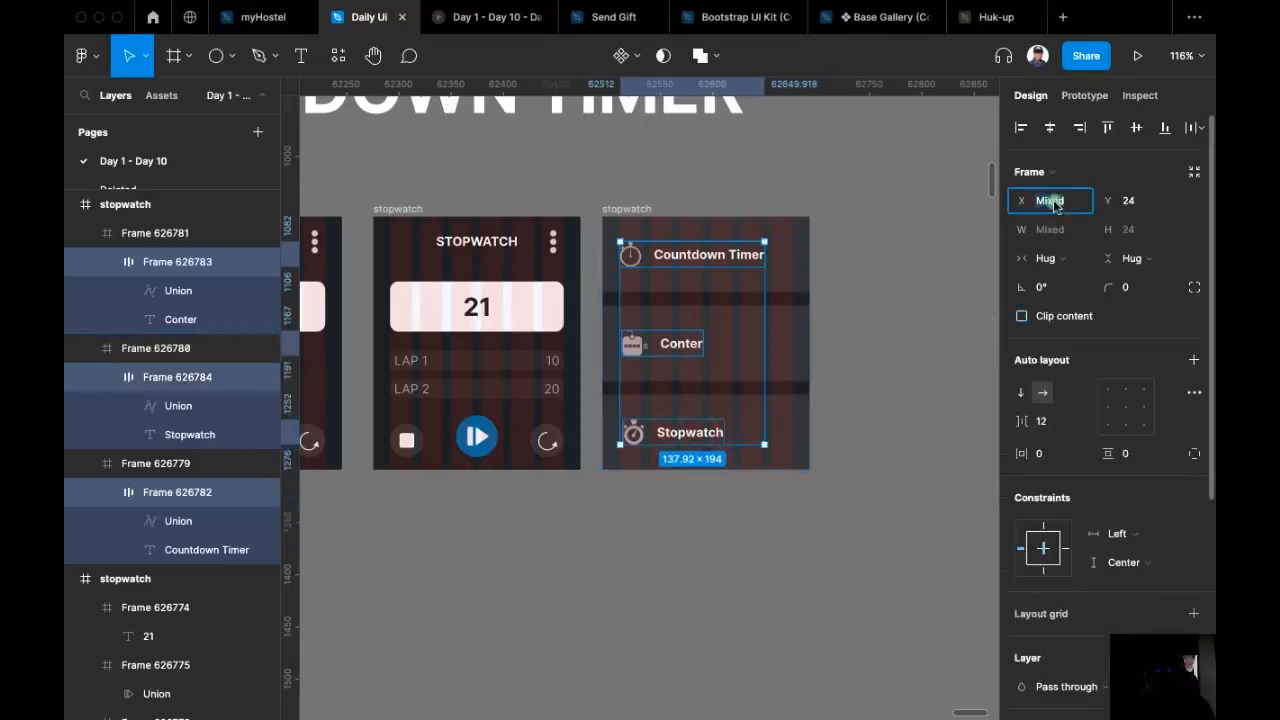
{"action": "type", "text": "1"}
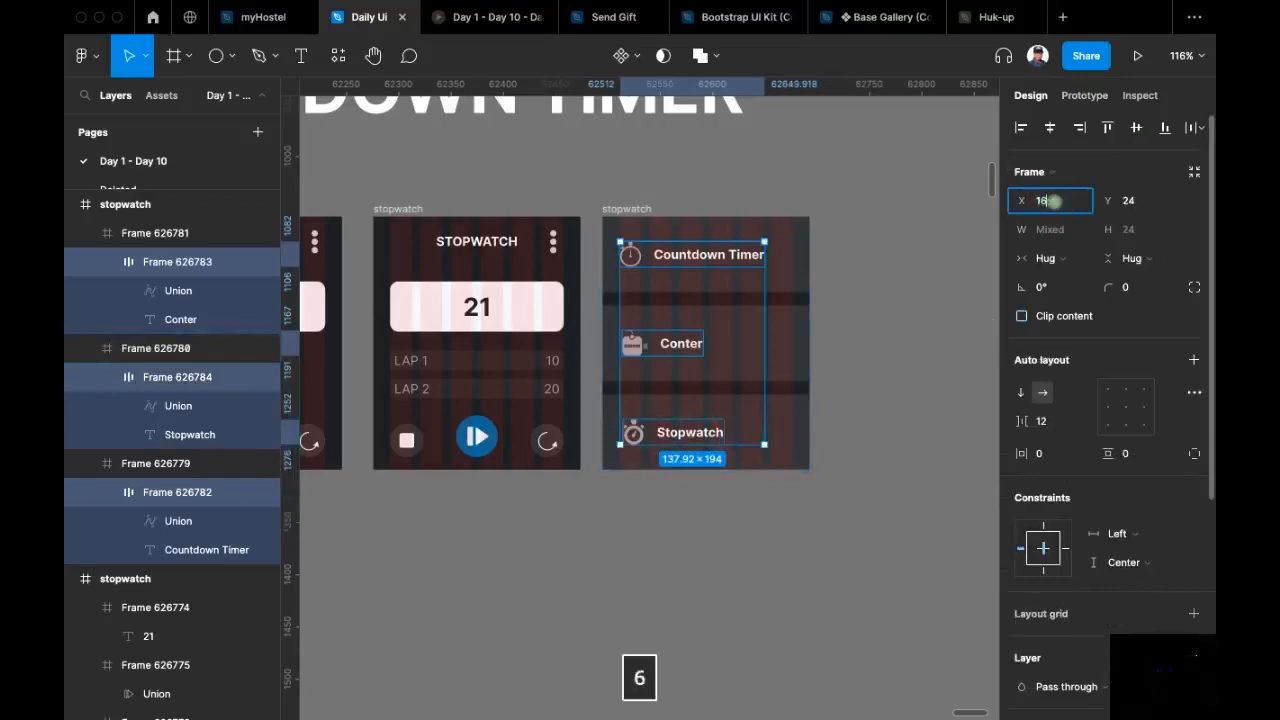
{"action": "type", "text": "6"}
{"action": "key", "text": "Return"}
{"action": "left_click", "coordinate": [848, 241]}
Step: Check the X and Y positions of the Countdown Timer, Conter and Stopwatch auto layouts one after another
{"action": "scroll", "coordinate": [850, 243], "scroll_direction": "up", "scroll_amount": 1, "text": "ctrl"}
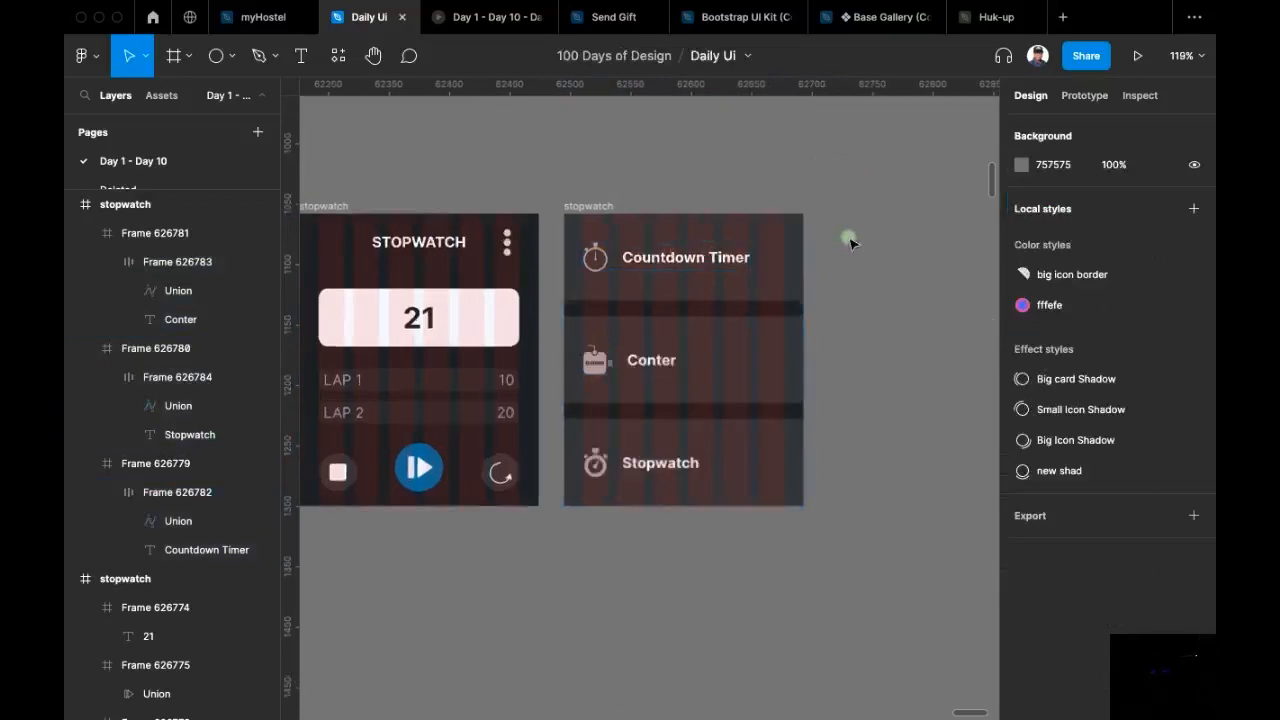
{"action": "left_click", "coordinate": [694, 257]}
{"action": "left_click", "coordinate": [688, 257]}
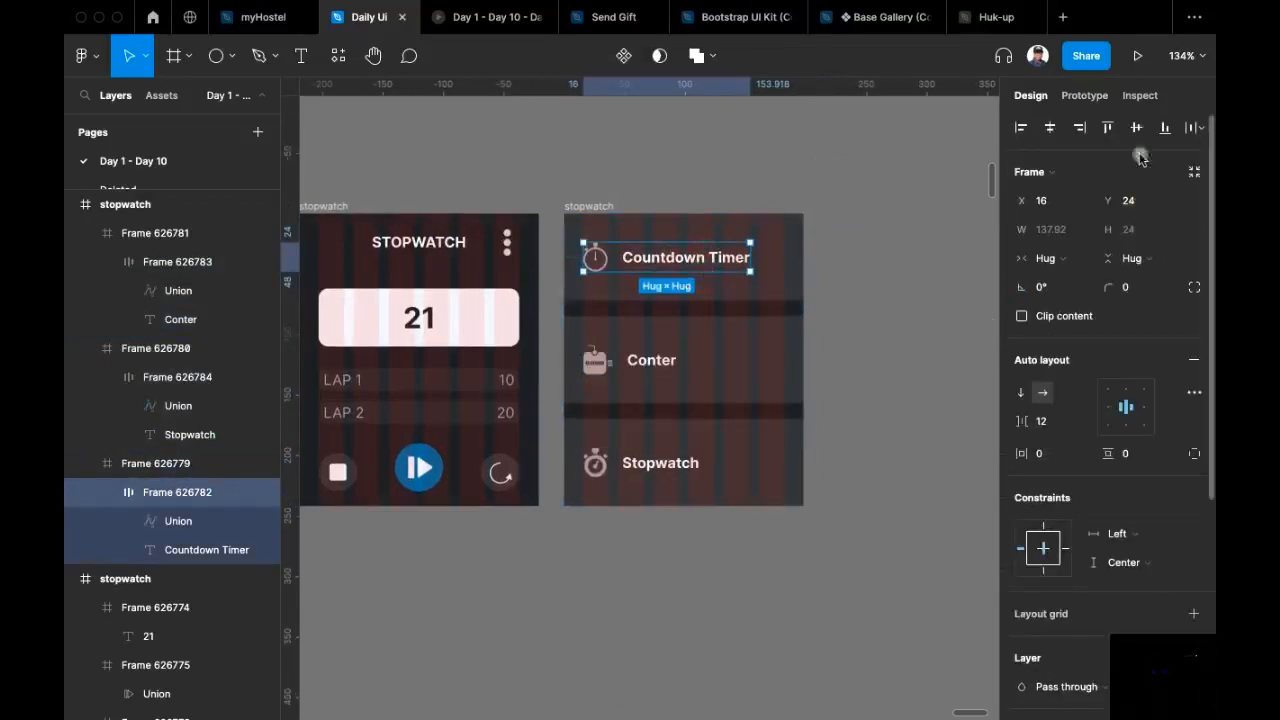
{"action": "left_click", "coordinate": [625, 362]}
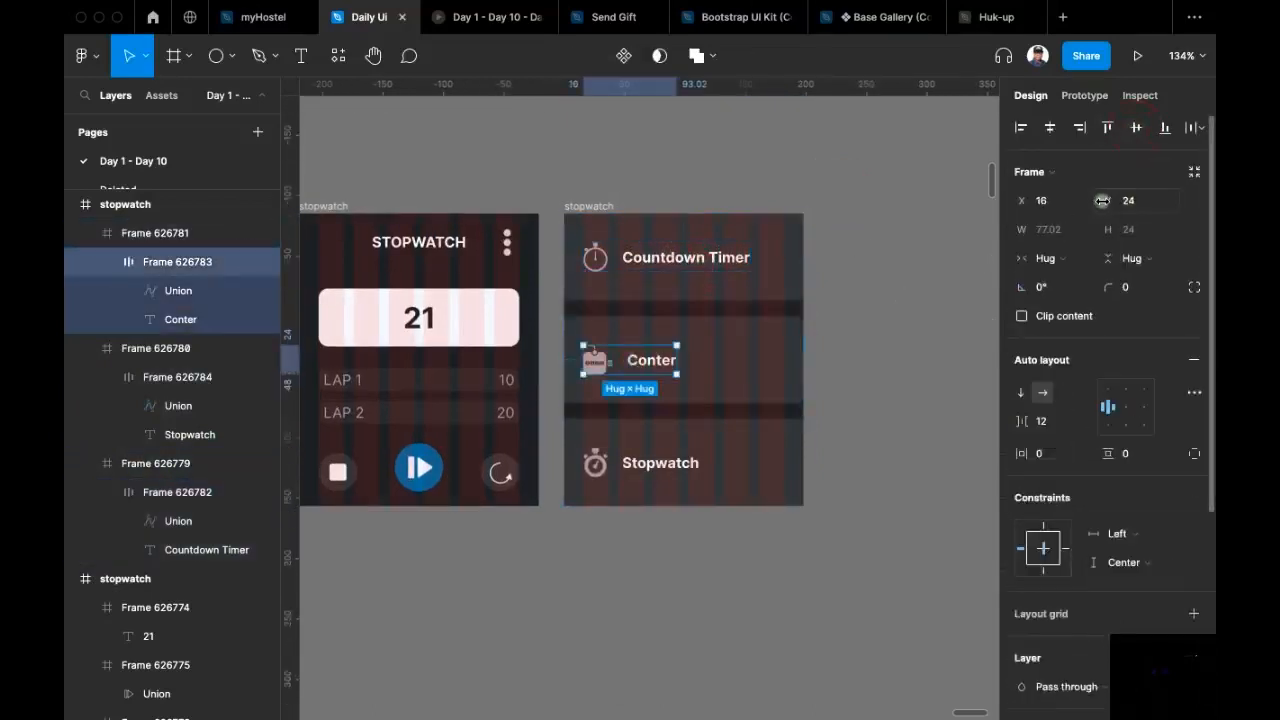
{"action": "left_click", "coordinate": [617, 470]}
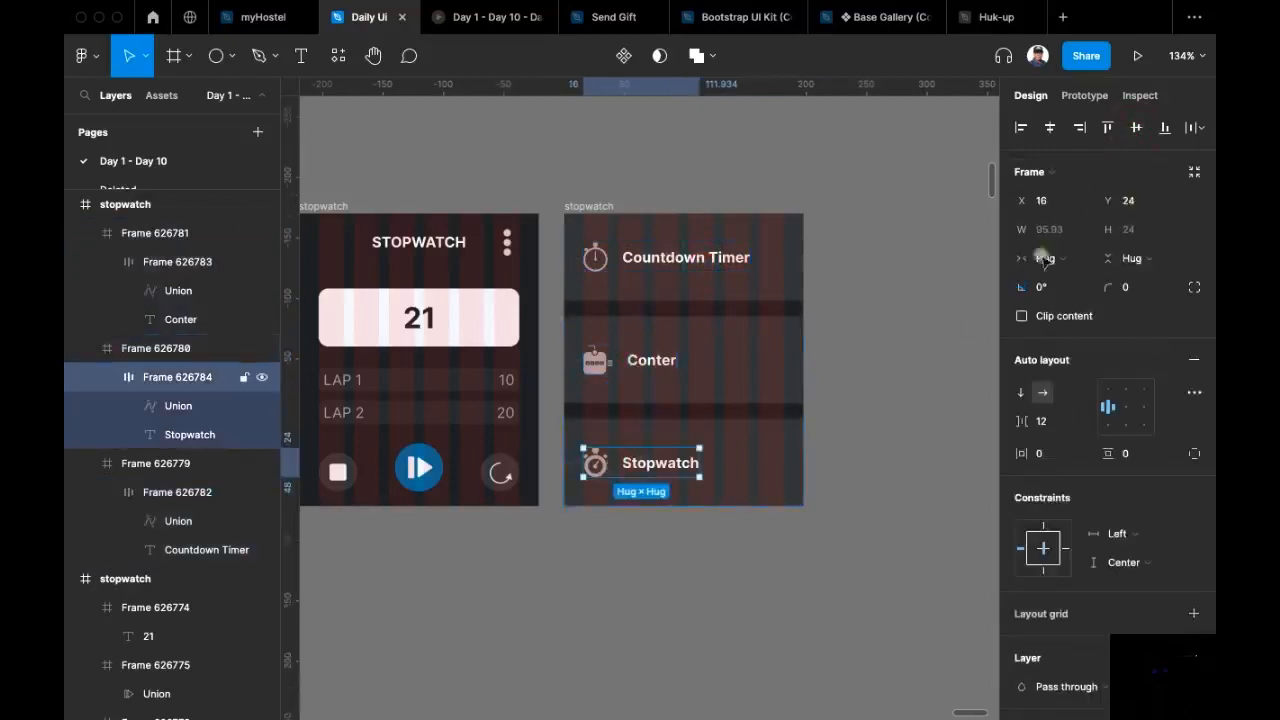
{"action": "scroll", "coordinate": [646, 570], "scroll_direction": "down", "scroll_amount": 2}
{"action": "left_click", "coordinate": [648, 535]}
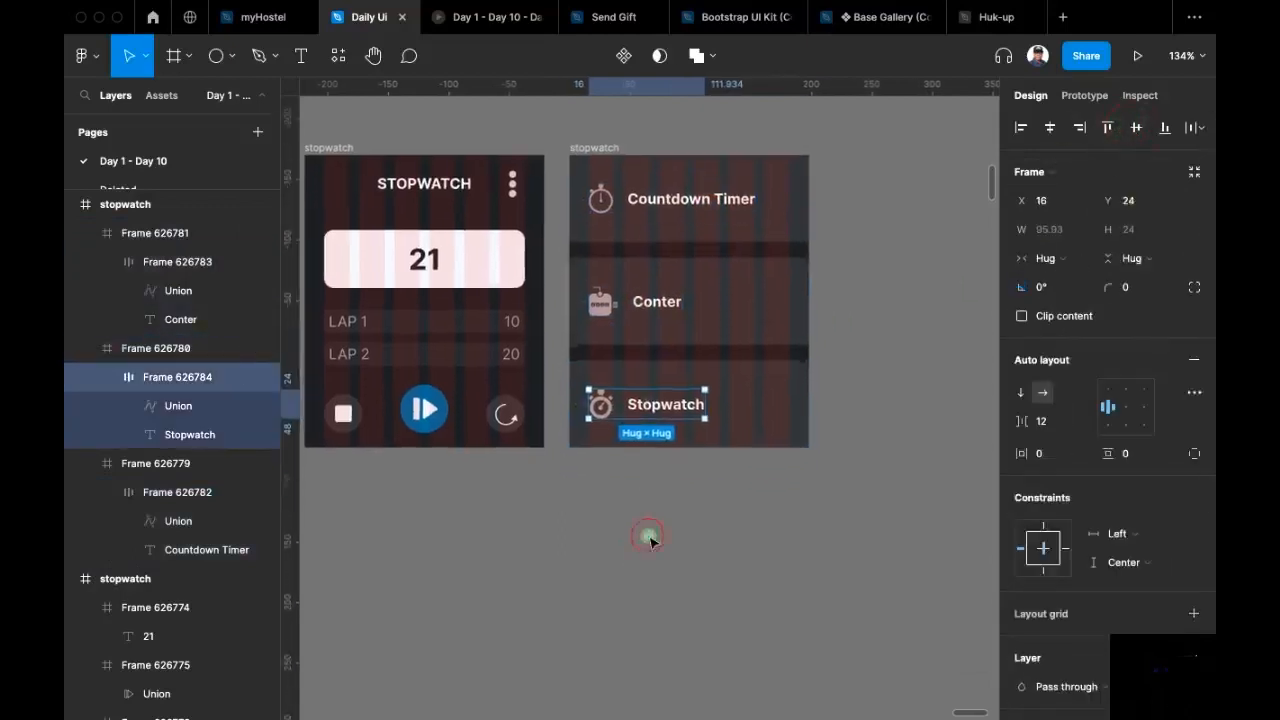
Step: Rename the frame that holds the three icon-and-label rows as menu
{"action": "scroll", "coordinate": [610, 510], "scroll_direction": "right", "scroll_amount": 3}
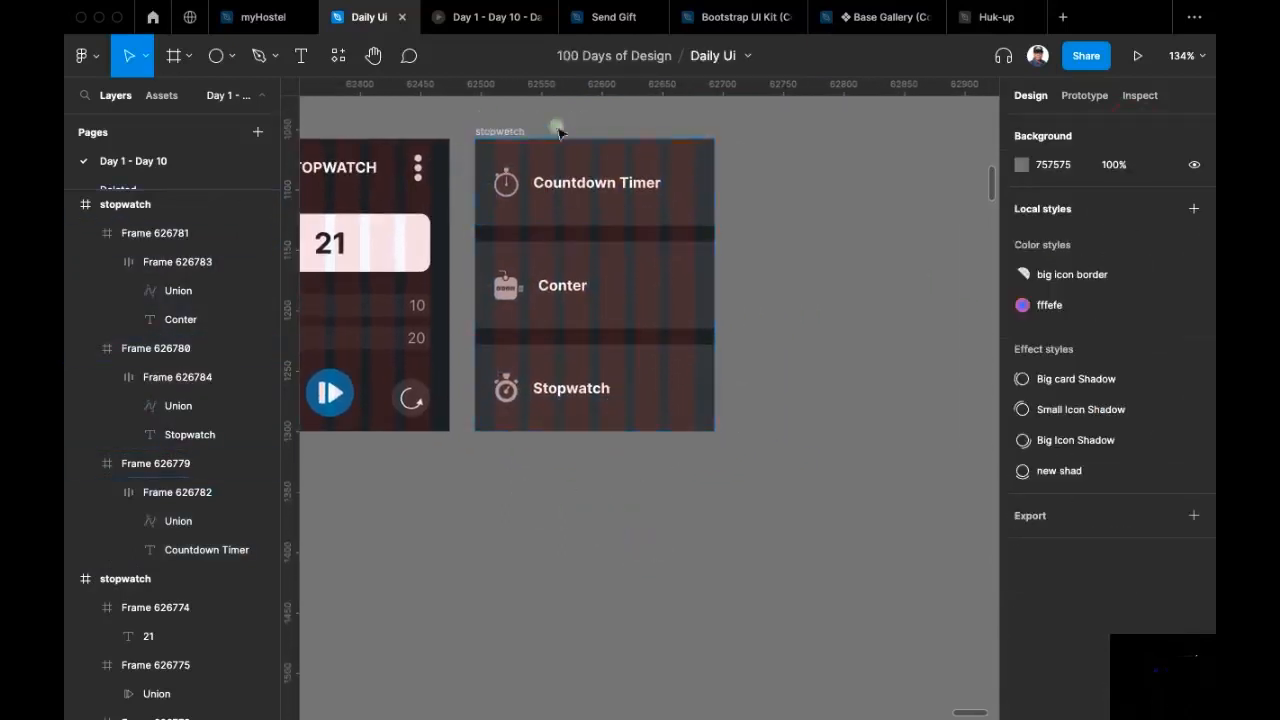
{"action": "double_click", "coordinate": [500, 134]}
{"action": "type", "text": "menu"}
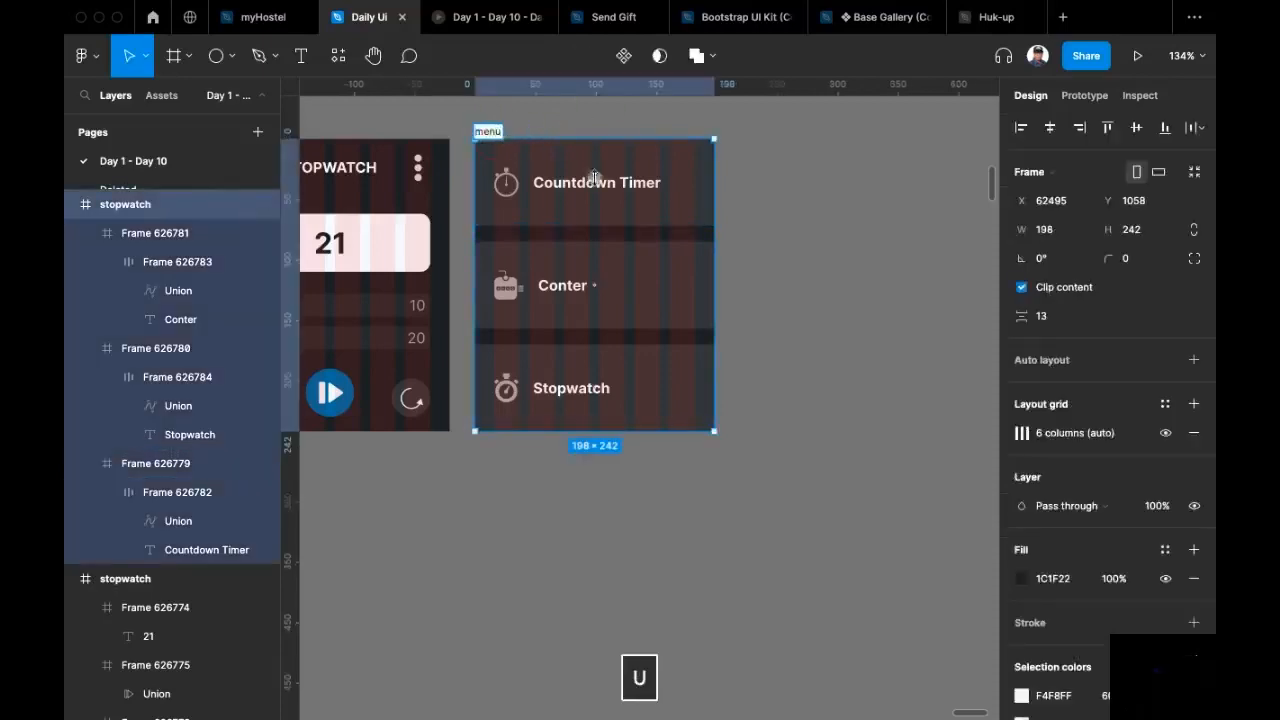
{"action": "left_click", "coordinate": [829, 286]}
Step: Copy the round stop button from the stopwatch frame and paste it into the menu frame
{"action": "scroll", "coordinate": [720, 420], "scroll_direction": "down", "scroll_amount": 5, "text": "ctrl"}
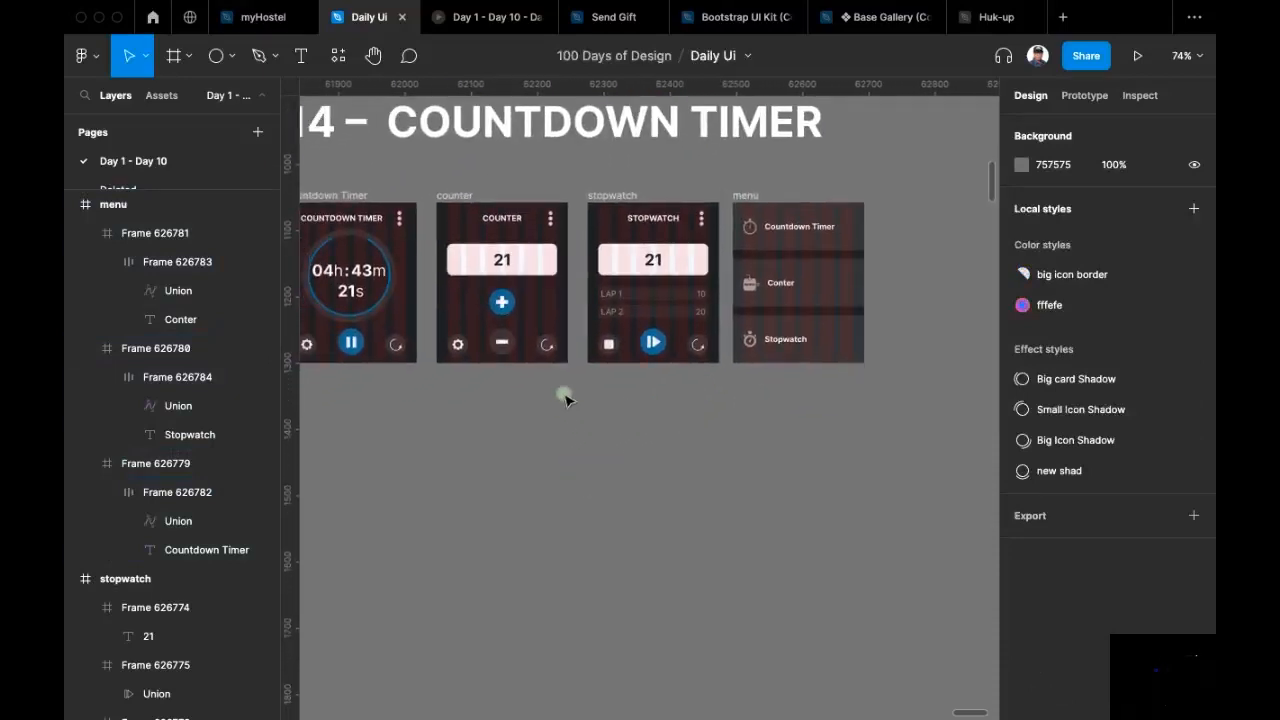
{"action": "scroll", "coordinate": [706, 391], "scroll_direction": "up", "scroll_amount": 5, "text": "ctrl"}
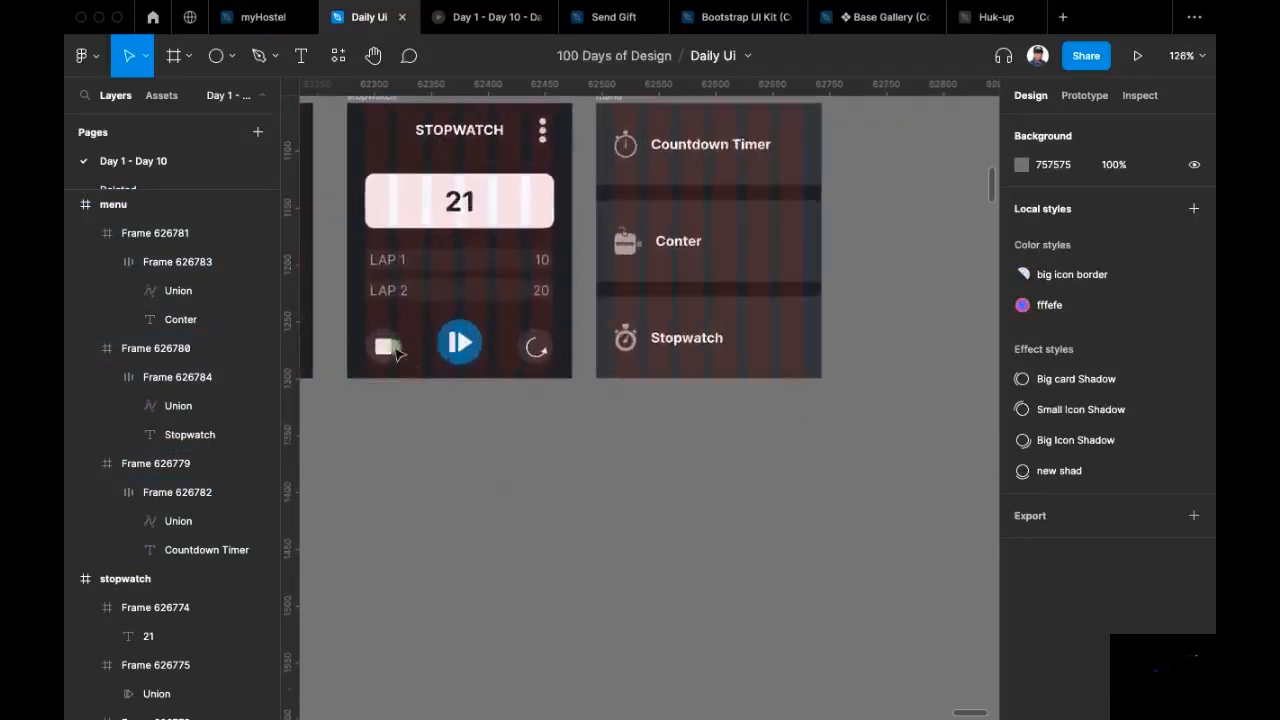
{"action": "left_click", "coordinate": [385, 349]}
{"action": "key", "text": "super+x"}
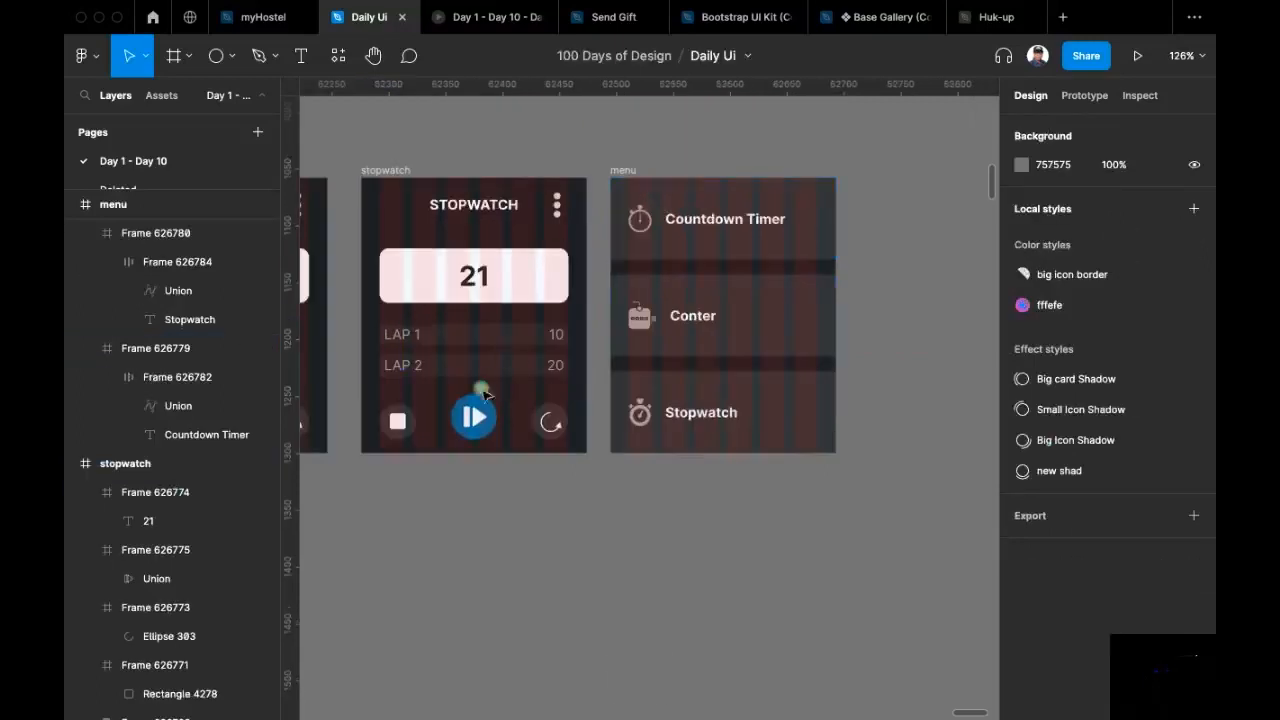
{"action": "left_click", "coordinate": [391, 418]}
{"action": "key", "text": "super+c"}
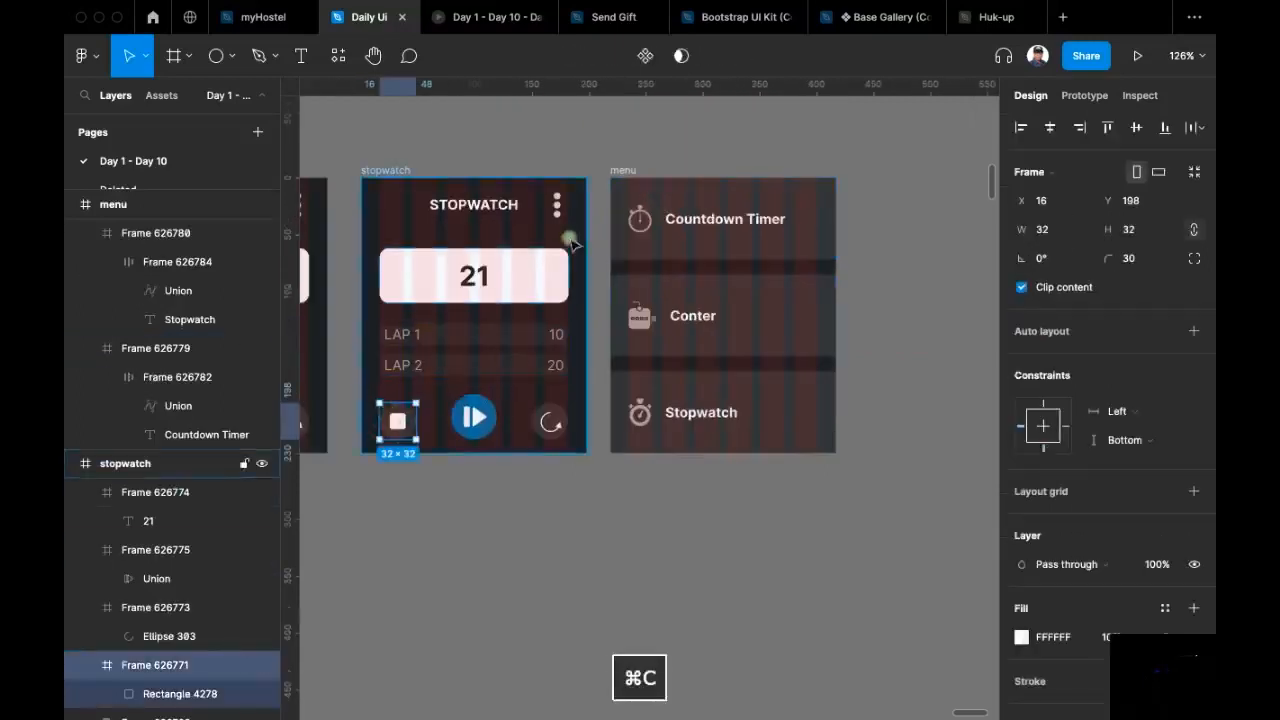
{"action": "left_click", "coordinate": [624, 170]}
{"action": "key", "text": "super+v"}
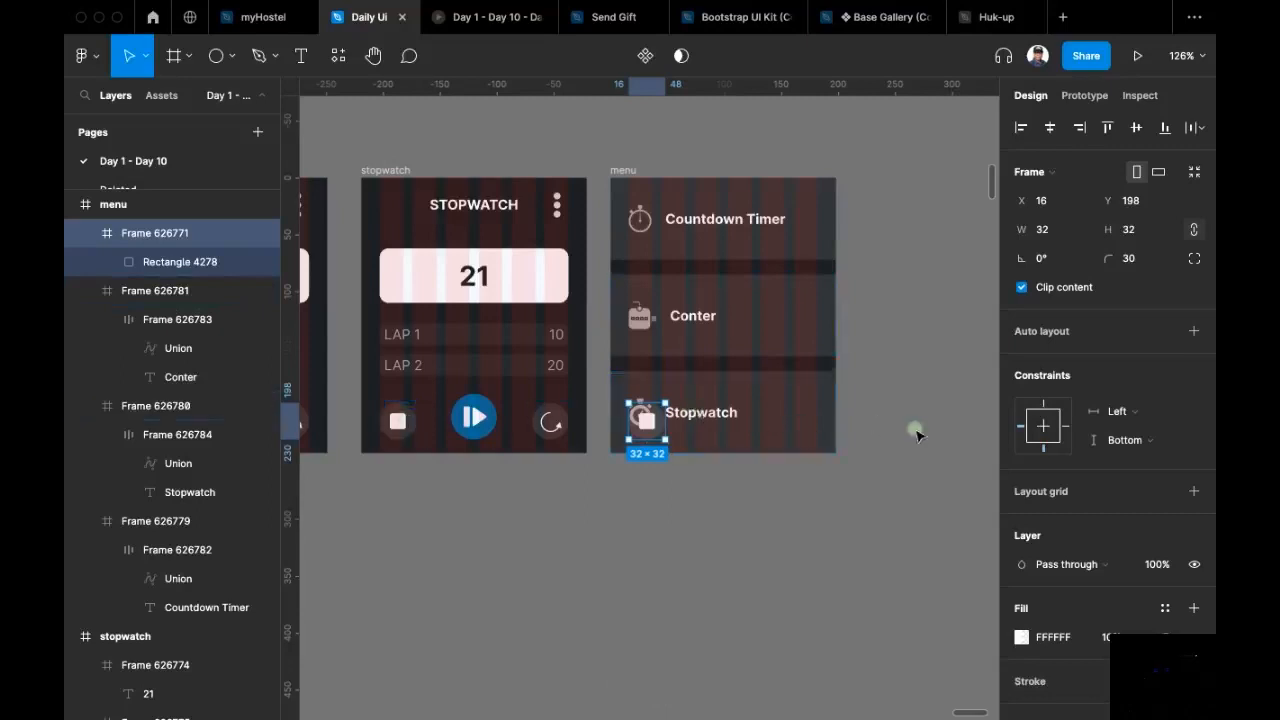
Step: Move the pasted button horizontally past the Stopwatch label to X 150 in the menu frame
{"action": "key", "text": "shift+Right"}
{"action": "key", "text": "shift+Right"}
{"action": "key", "text": "shift+Right"}
{"action": "key", "text": "shift+Right"}
{"action": "key", "text": "shift+Right"}
{"action": "key", "text": "shift+Right"}
{"action": "key", "text": "shift+Right"}
{"action": "key", "text": "shift+Right"}
{"action": "key", "text": "shift+Right"}
{"action": "key", "text": "shift+Right"}
{"action": "key", "text": "shift+Right"}
{"action": "key", "text": "shift+Right"}
{"action": "key", "text": "shift+Right"}
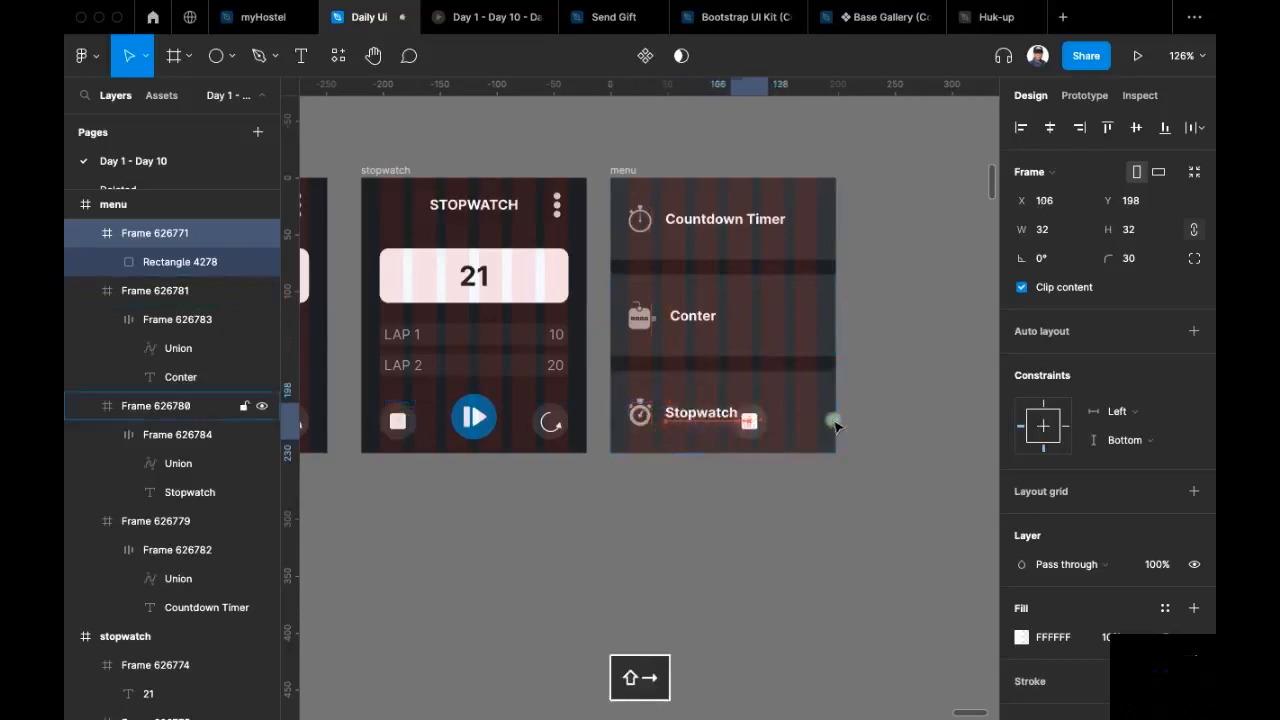
{"action": "scroll", "coordinate": [836, 427], "scroll_direction": "up", "scroll_amount": 3, "text": "ctrl"}
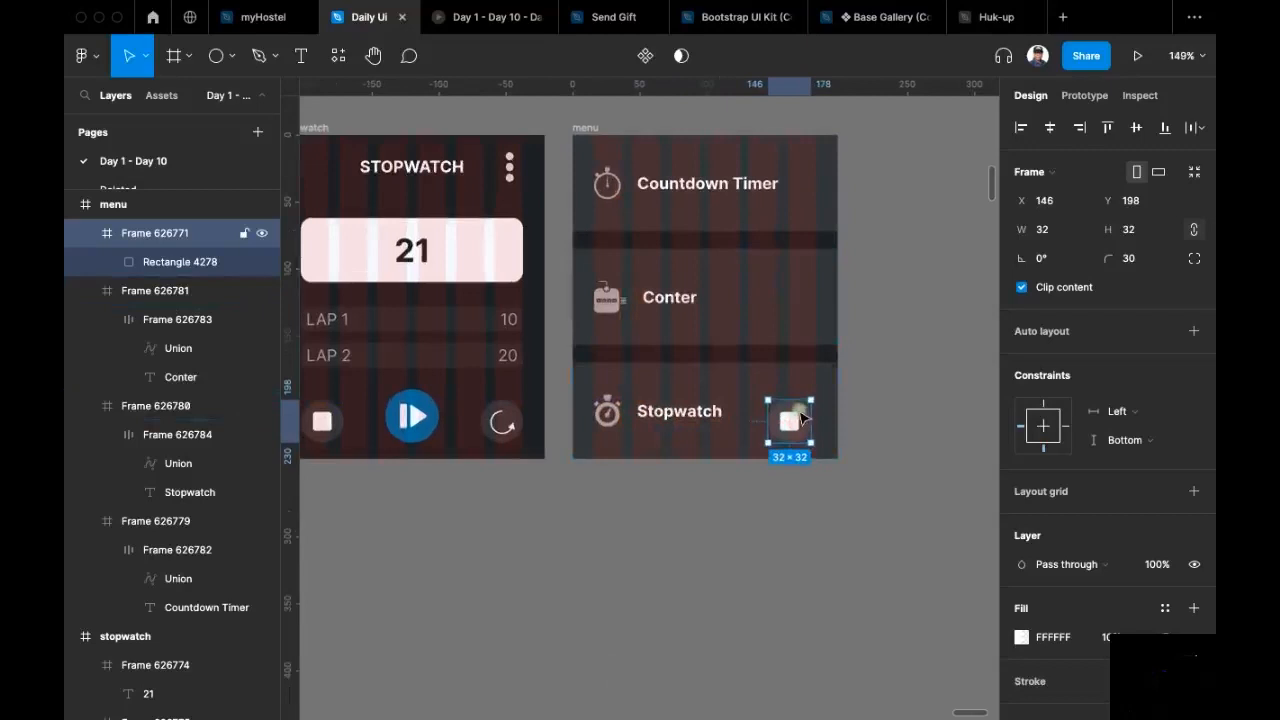
{"action": "left_click_drag", "start_coordinate": [822, 422], "coordinate": [828, 422]}
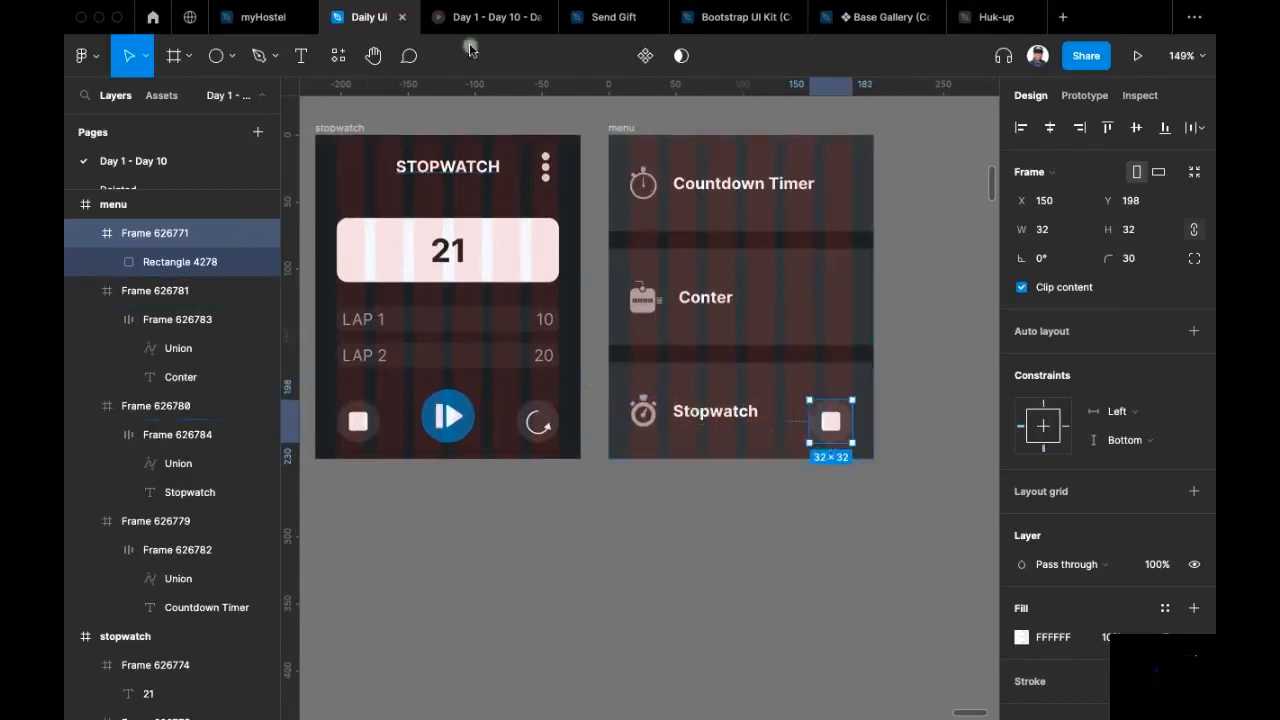
Step: Draw a horizontal line about 28.5 wide below the menu frame with the Pen tool
{"action": "left_click", "coordinate": [263, 57]}
{"action": "left_click", "coordinate": [727, 497]}
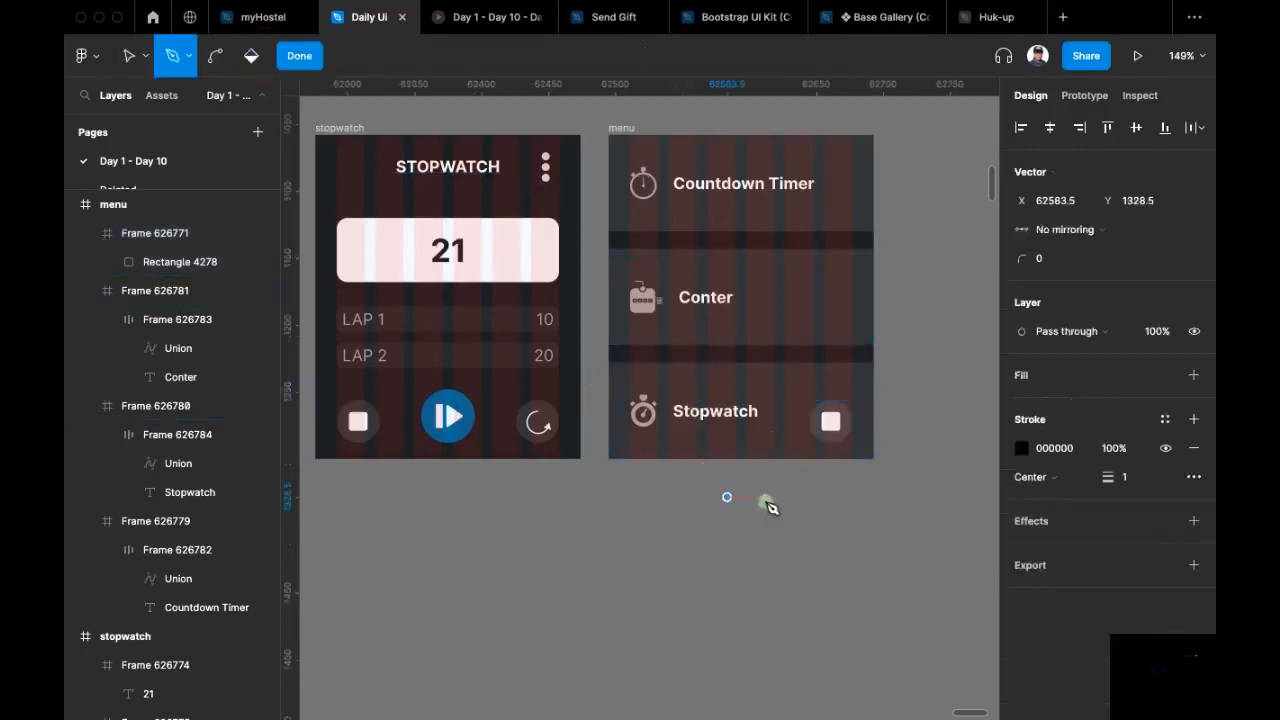
{"action": "left_click", "coordinate": [767, 499]}
{"action": "key", "text": "Escape"}
{"action": "key", "text": "Escape"}
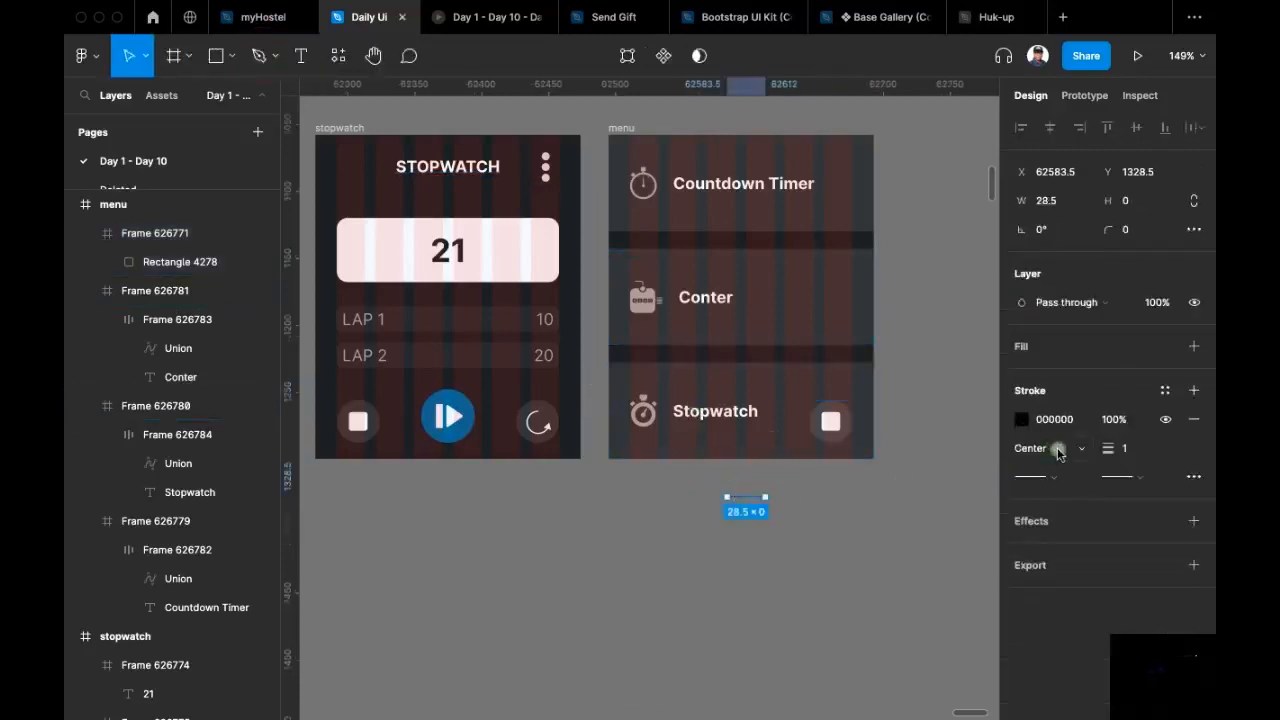
Step: Turn the line into a back arrow with a Line arrow start point, stroke weight 2 and width 24
{"action": "left_click", "coordinate": [1052, 478]}
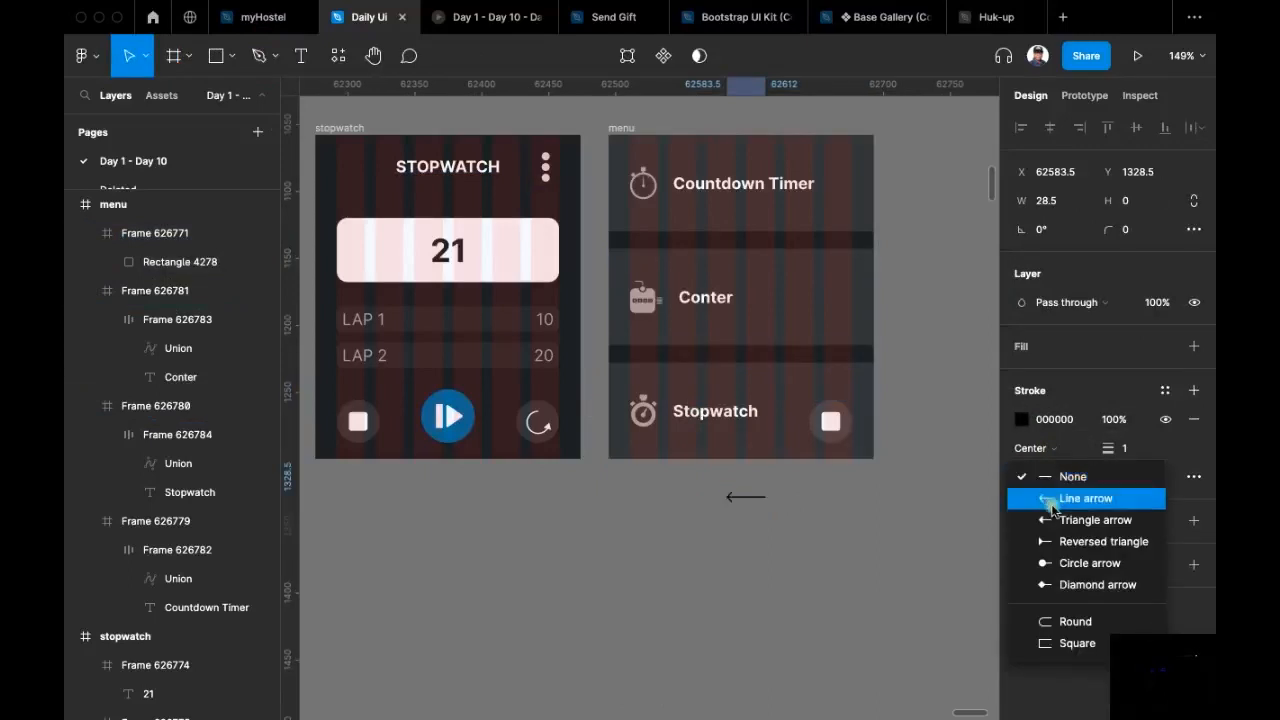
{"action": "left_click", "coordinate": [1050, 498]}
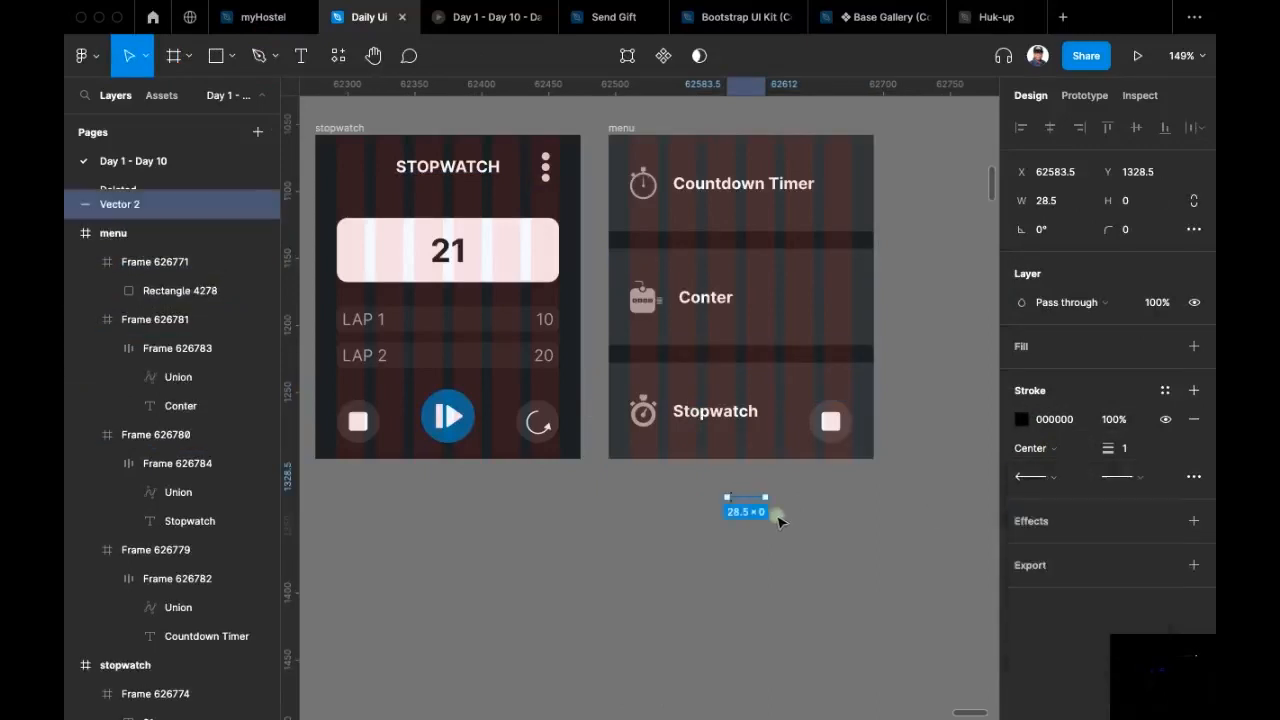
{"action": "scroll", "coordinate": [781, 522], "scroll_direction": "up", "scroll_amount": 2}
{"action": "key", "text": "Up"}
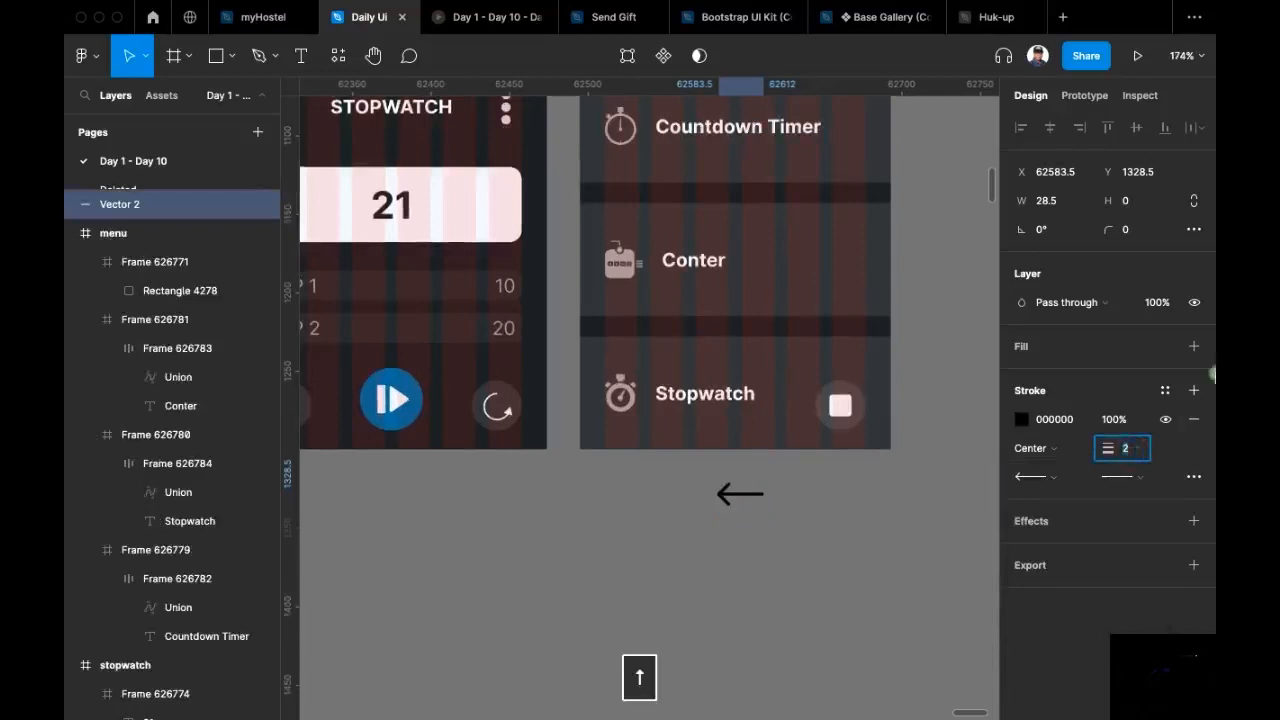
{"action": "scroll", "coordinate": [760, 498], "scroll_direction": "up", "scroll_amount": 5}
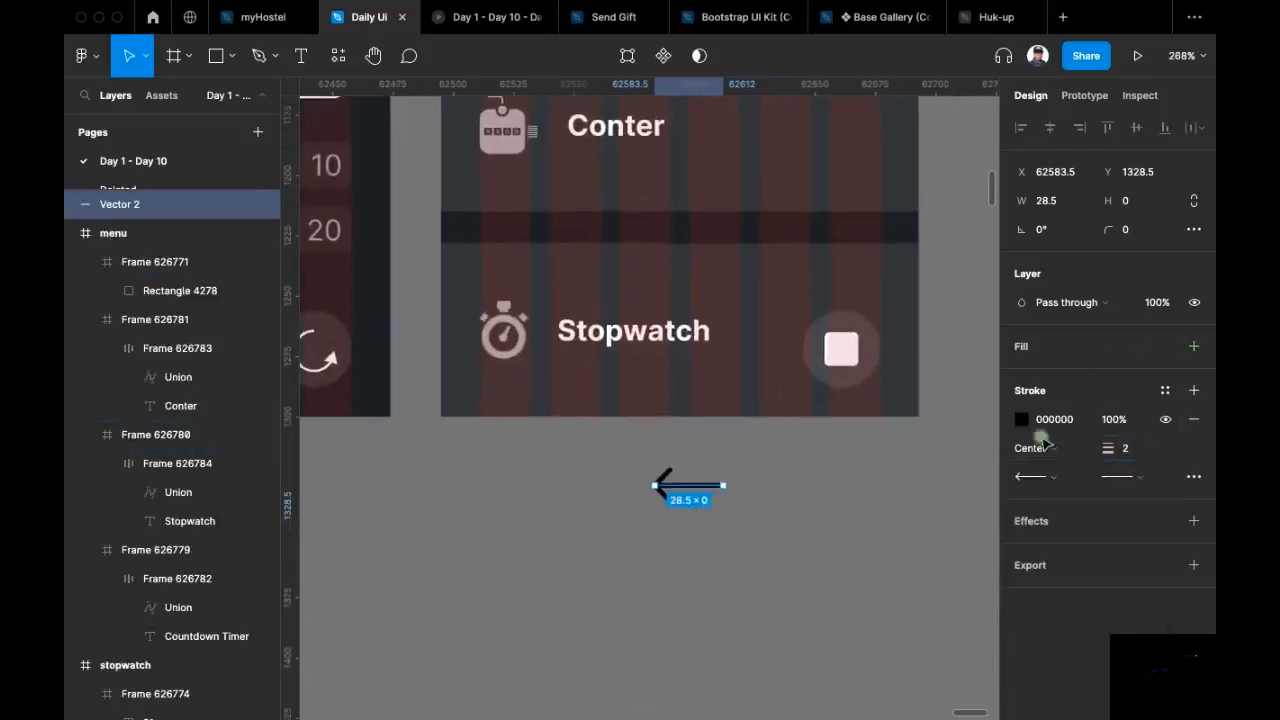
{"action": "left_click", "coordinate": [1060, 203]}
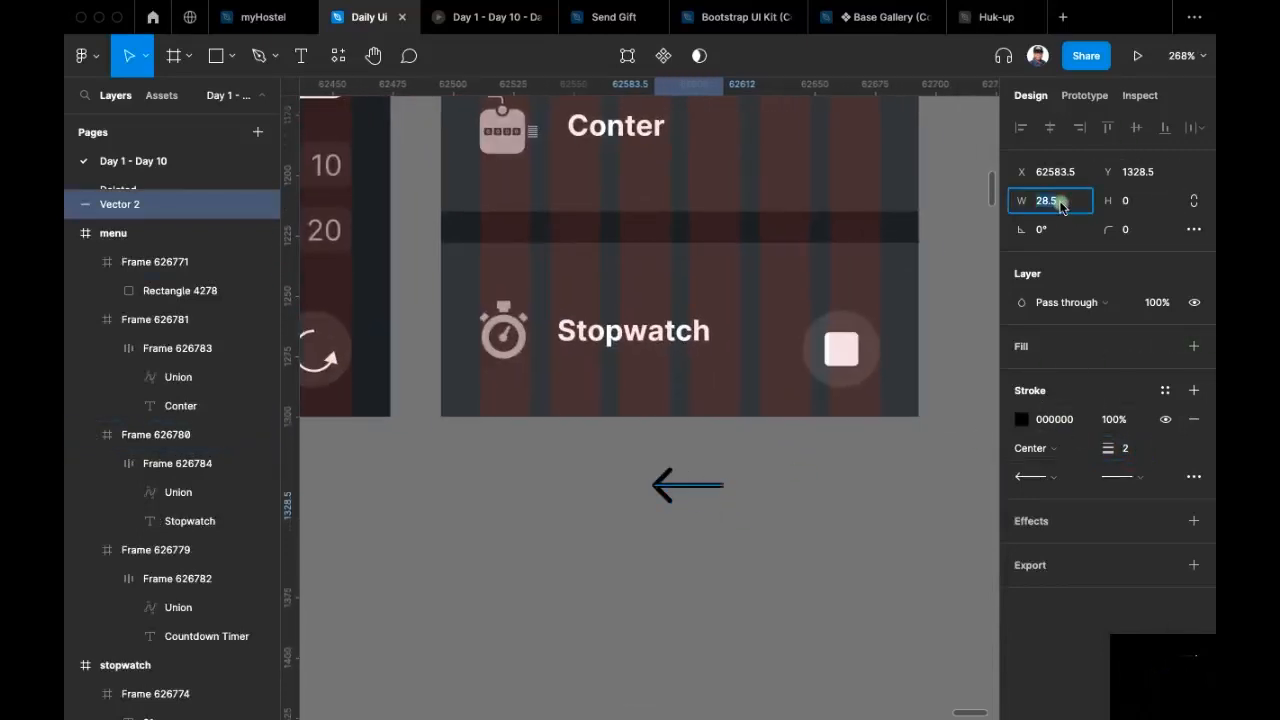
{"action": "type", "text": "24"}
{"action": "key", "text": "Return"}
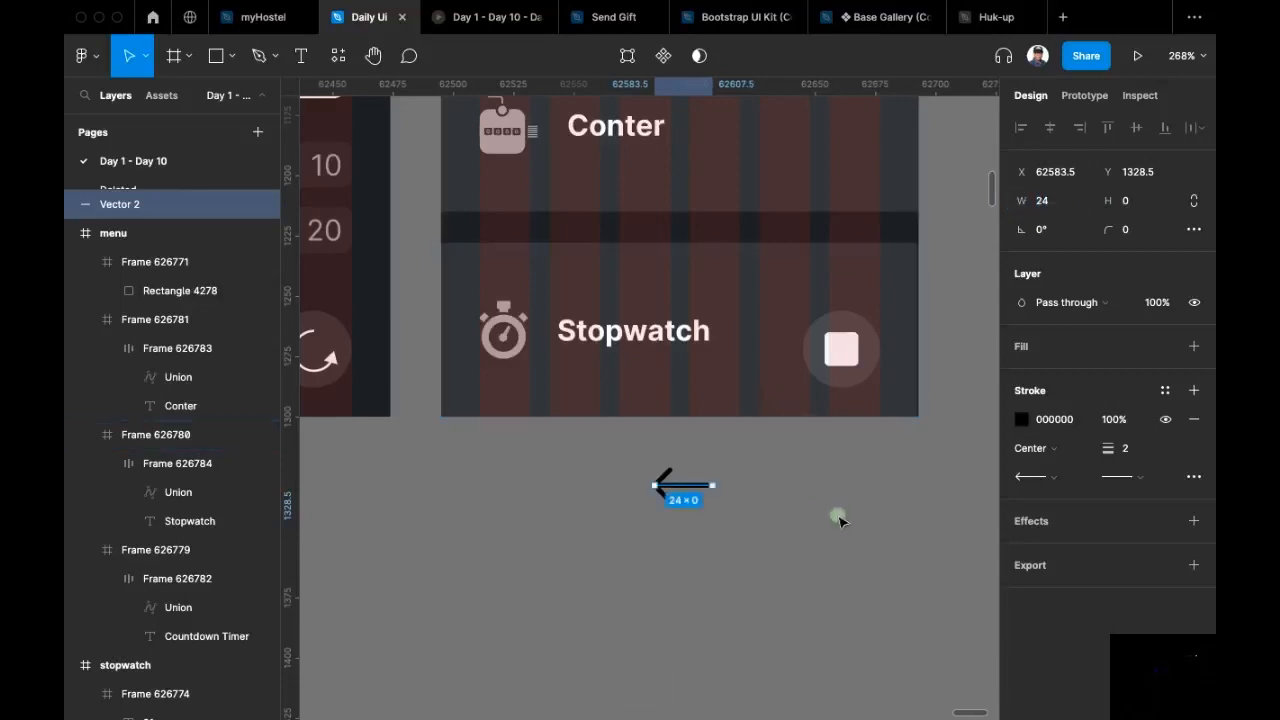
Step: Cut the arrow and use it to replace the square inside the pasted round button
{"action": "key", "text": "super+x"}
{"action": "double_click", "coordinate": [840, 347]}
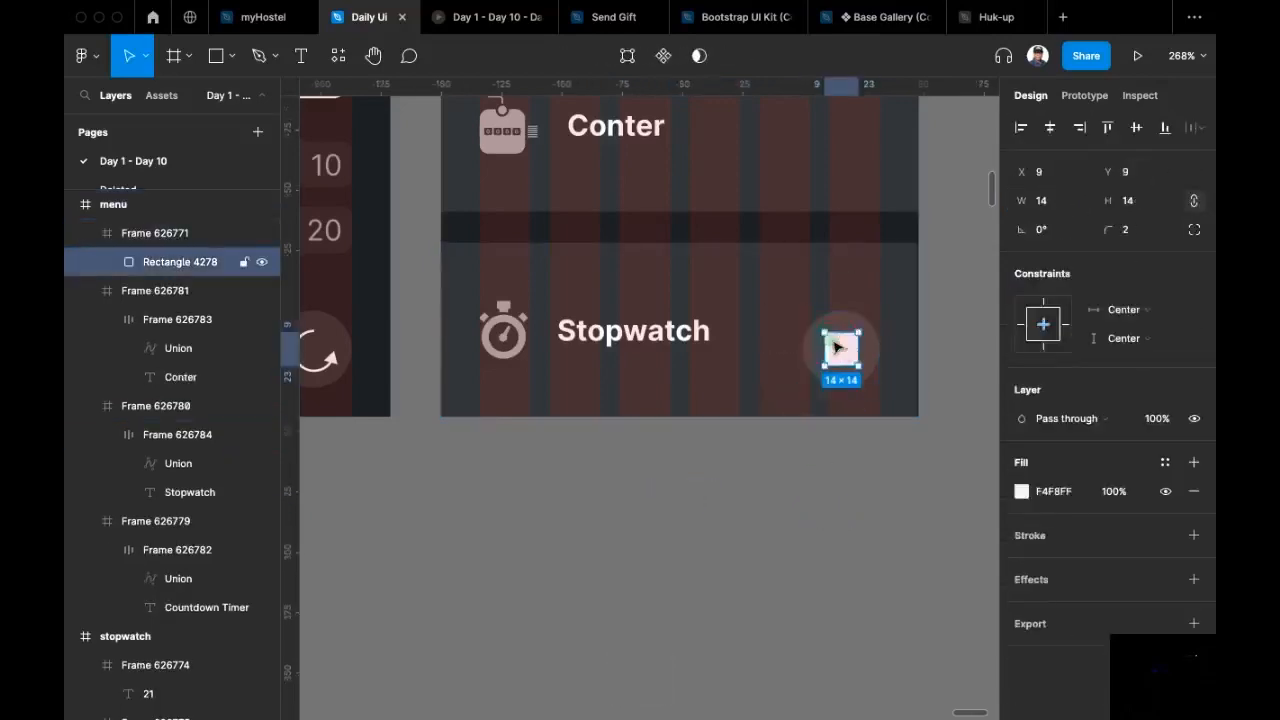
{"action": "key", "text": "super+shift+r"}
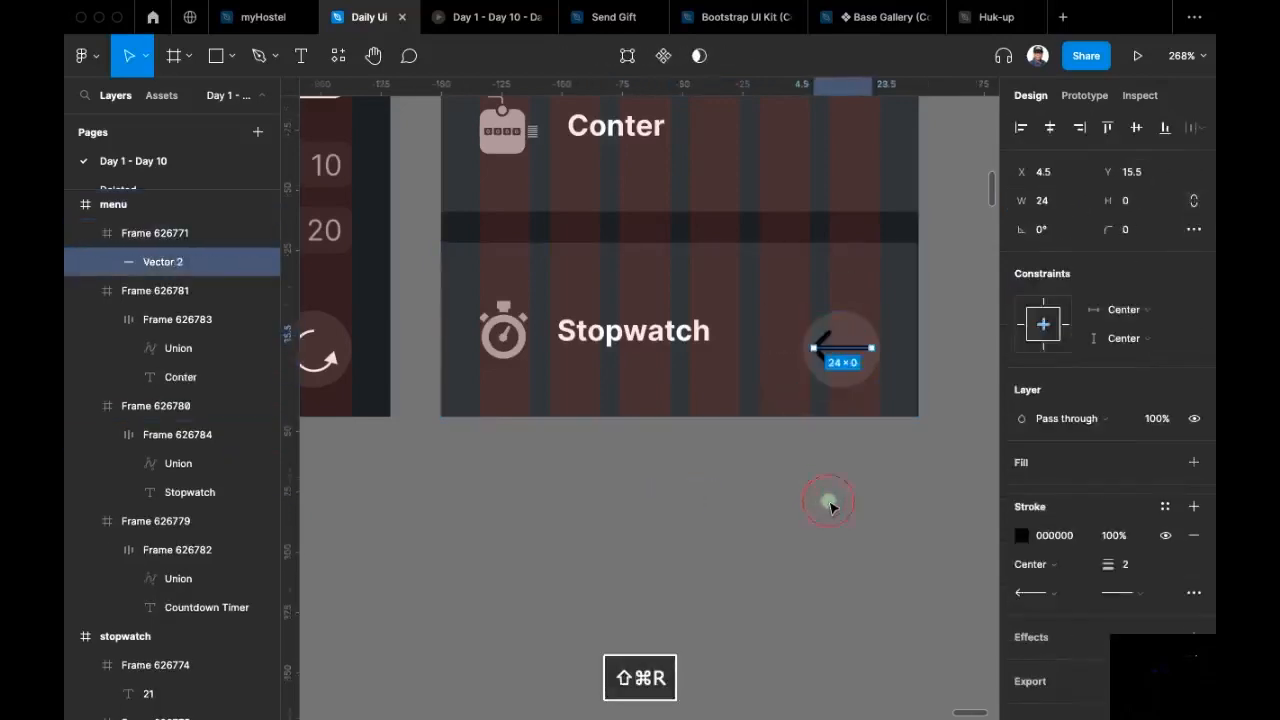
{"action": "left_click", "coordinate": [829, 506]}
Step: Set the arrow's width to 18 and center it horizontally inside the round button
{"action": "double_click", "coordinate": [840, 348]}
{"action": "left_click", "coordinate": [1061, 203]}
{"action": "type", "text": "16"}
{"action": "key", "text": "Return"}
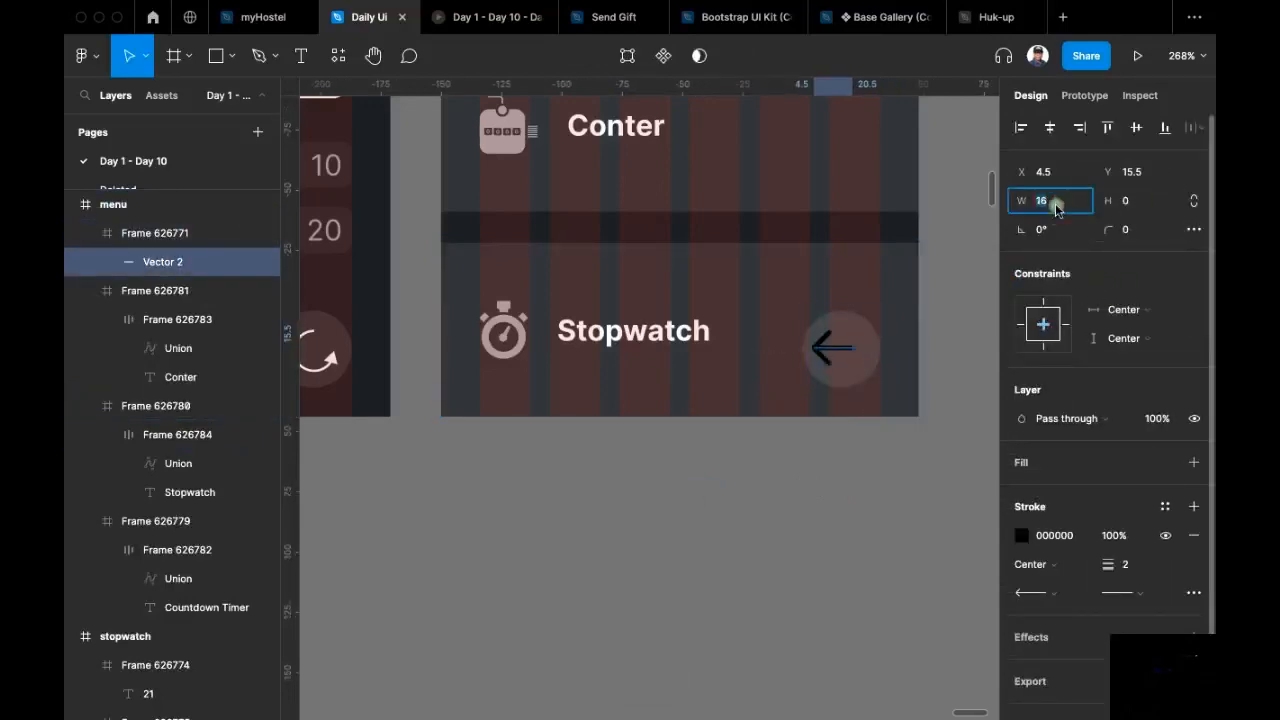
{"action": "type", "text": "18"}
{"action": "key", "text": "Return"}
{"action": "left_click", "coordinate": [1053, 128]}
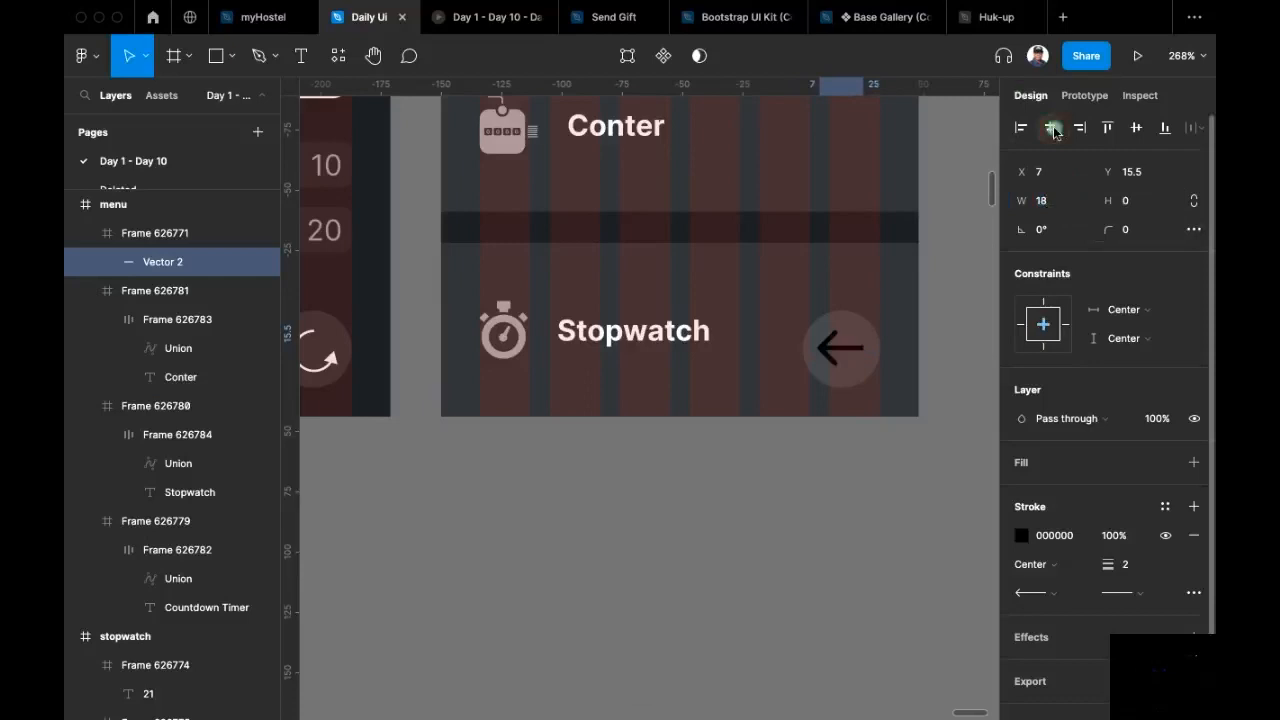
Step: Recolor the button's arrow with the light color sampled from the stopwatch frame's 21 display box
{"action": "left_click", "coordinate": [848, 352]}
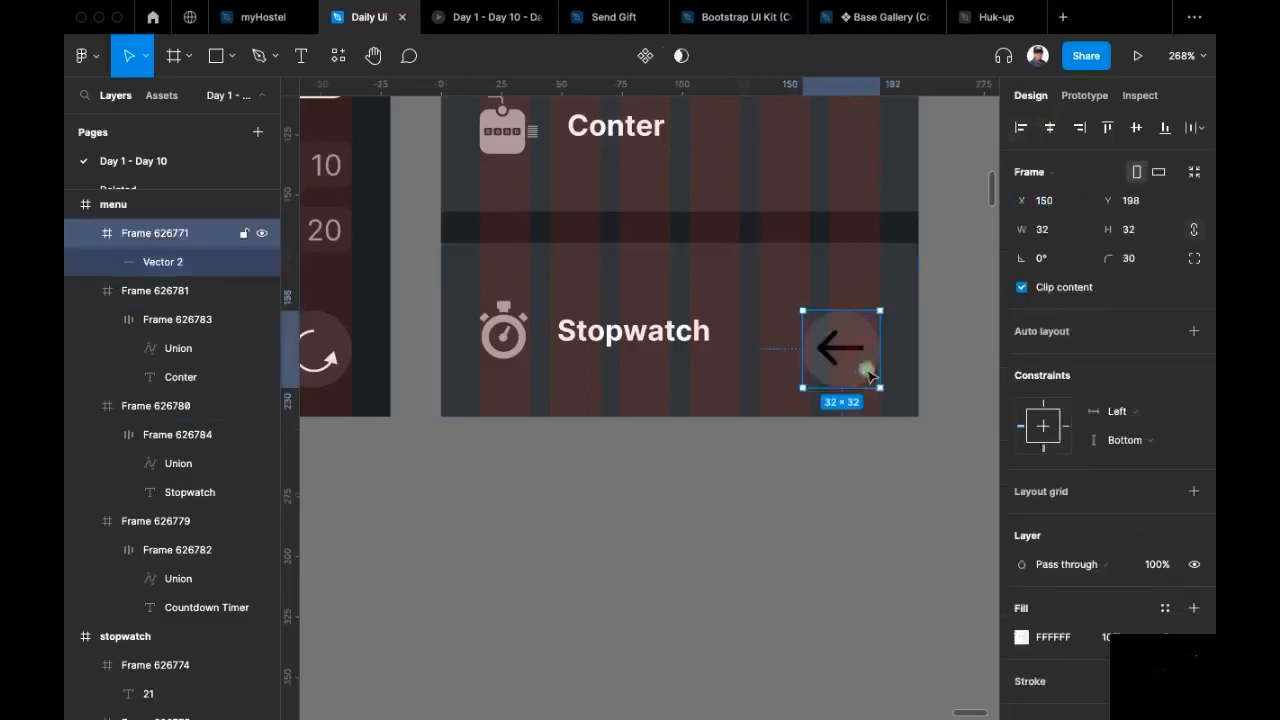
{"action": "left_click", "coordinate": [845, 358]}
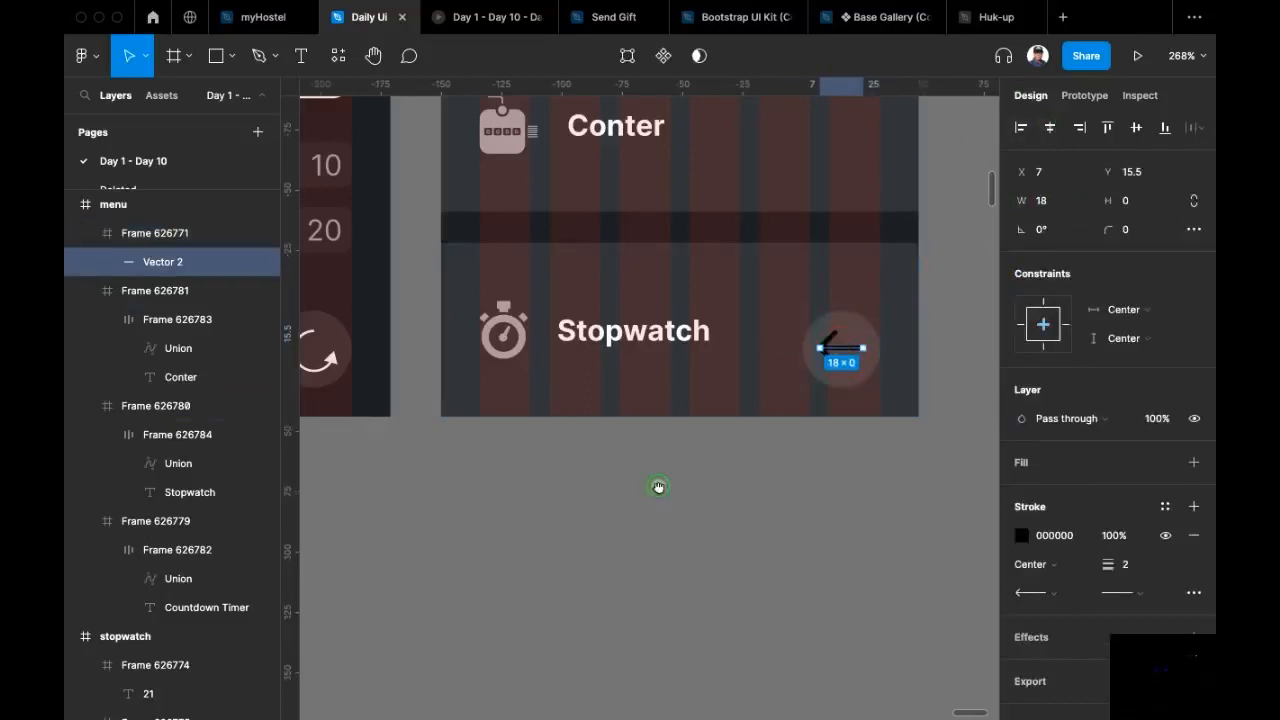
{"action": "scroll", "coordinate": [657, 491], "scroll_direction": "down", "scroll_amount": 5}
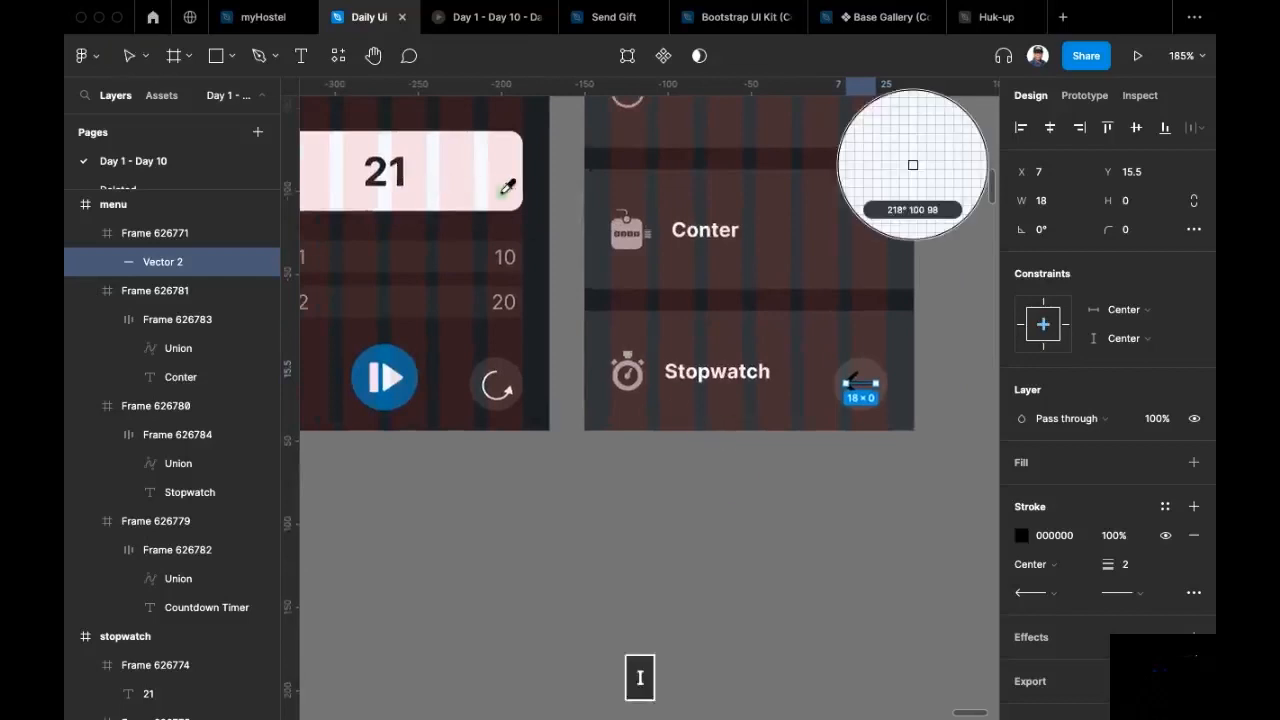
{"action": "left_click", "coordinate": [500, 195]}
{"action": "left_click", "coordinate": [677, 509]}
{"action": "left_click_drag", "start_coordinate": [677, 509], "coordinate": [652, 566]}
{"action": "scroll", "coordinate": [652, 565], "scroll_direction": "down", "scroll_amount": 3}
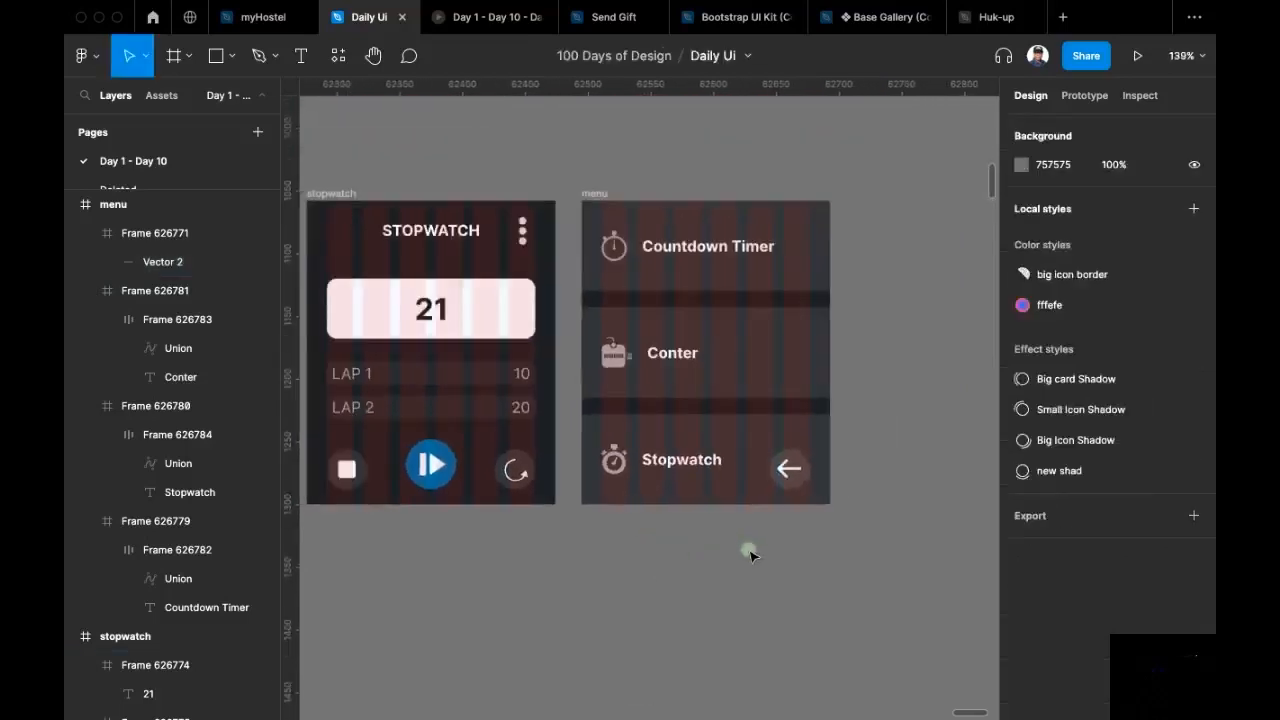
Step: Add a drop shadow to the menu's round back-arrow button, set its Y offset to 0 and adjust its spread
{"action": "scroll", "coordinate": [749, 549], "scroll_direction": "up", "scroll_amount": 6}
{"action": "left_click_drag", "start_coordinate": [803, 537], "coordinate": [760, 543]}
{"action": "left_click_drag", "start_coordinate": [894, 360], "coordinate": [828, 386]}
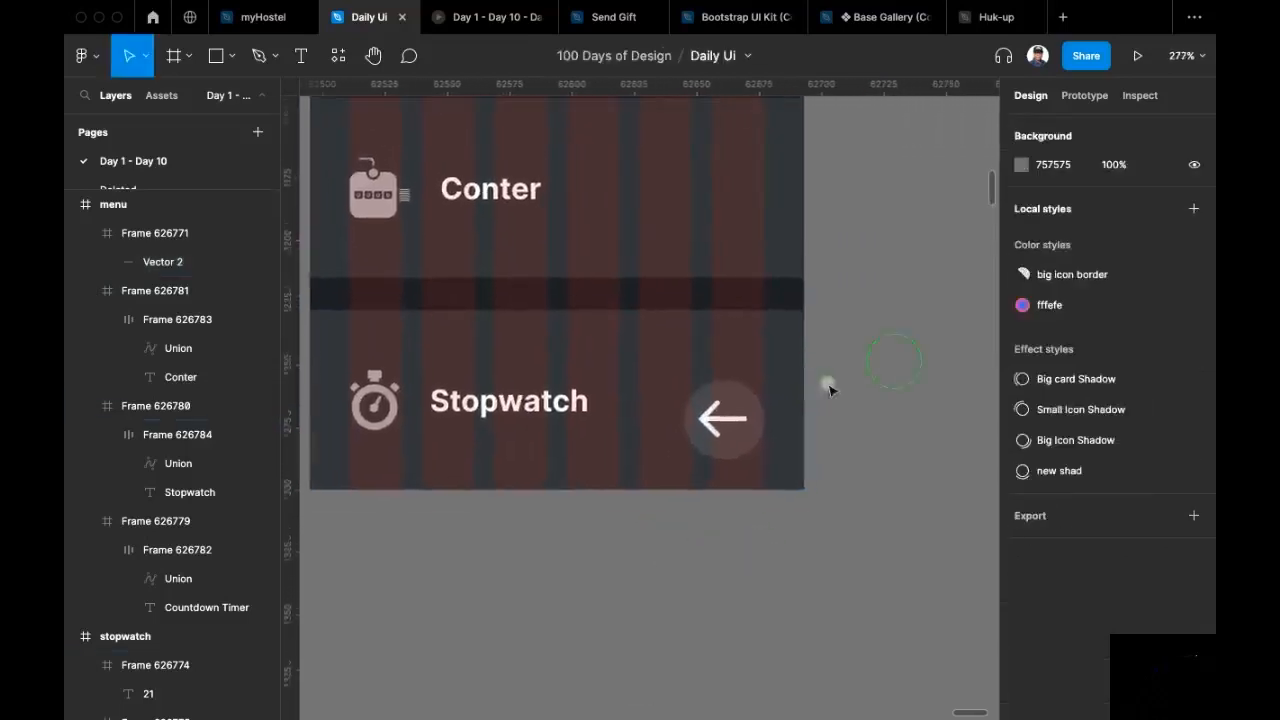
{"action": "left_click", "coordinate": [752, 453]}
{"action": "scroll", "coordinate": [1192, 425], "scroll_direction": "down", "scroll_amount": 4}
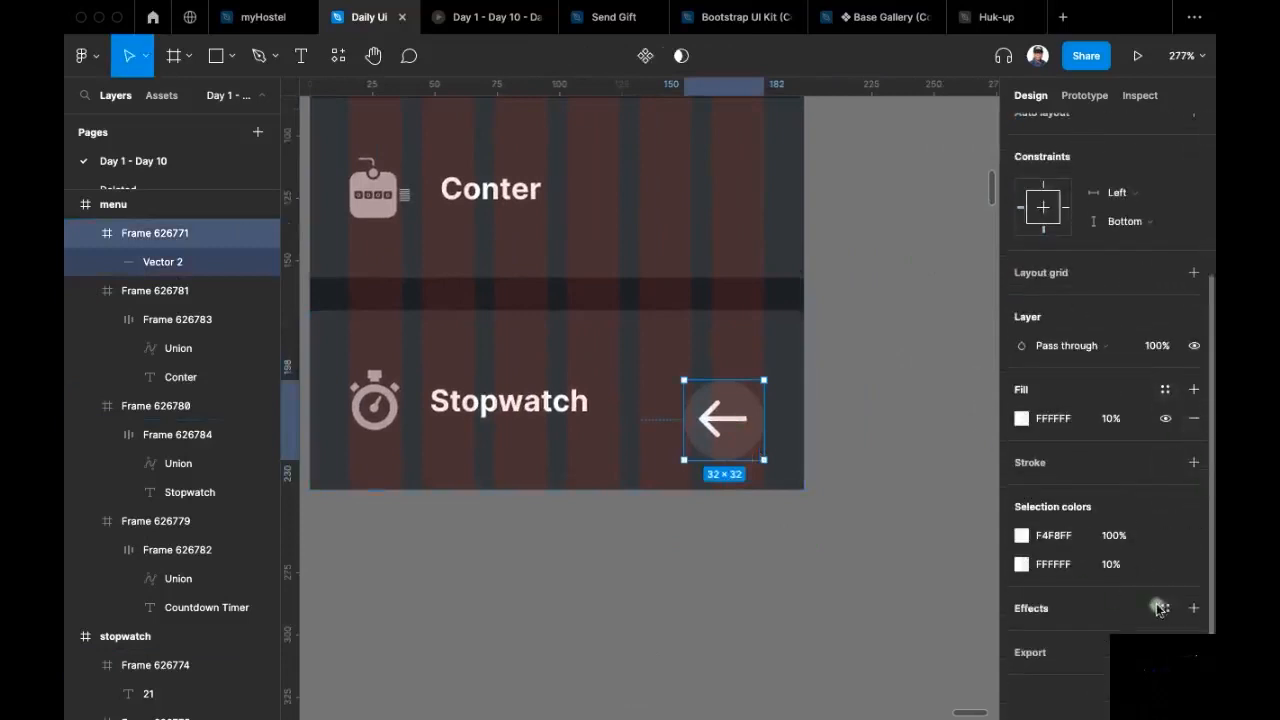
{"action": "left_click", "coordinate": [1189, 609]}
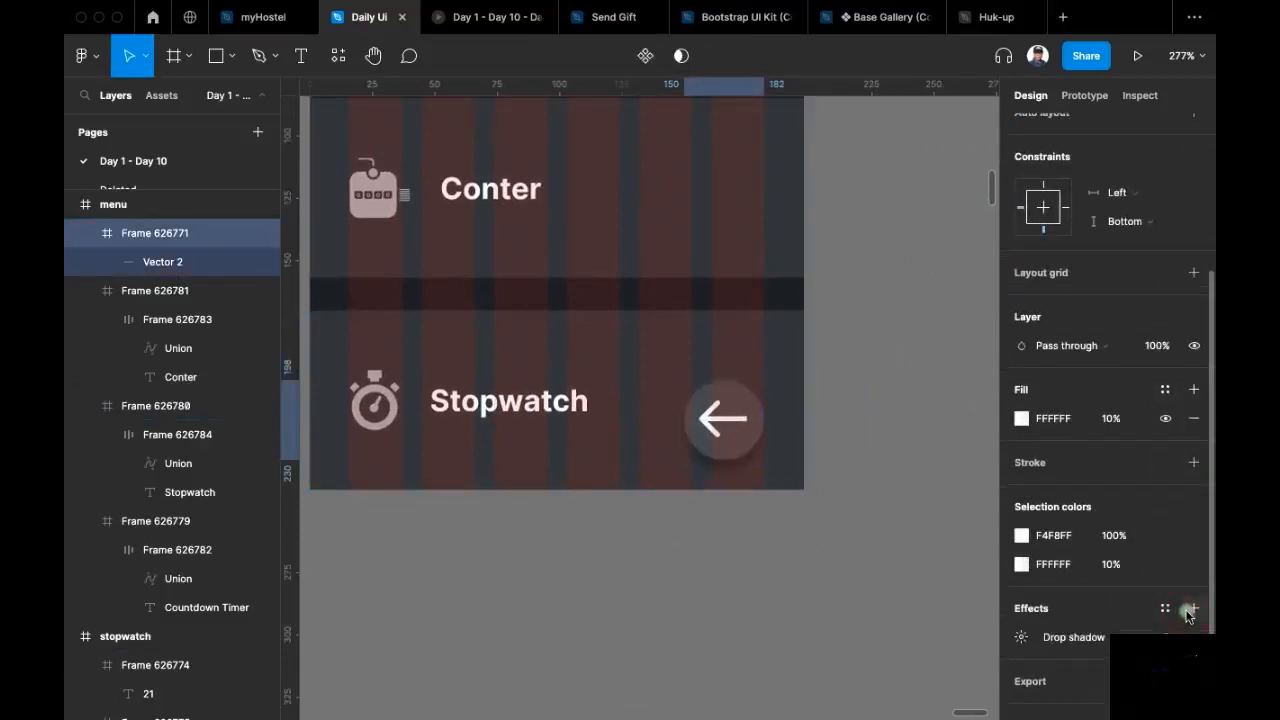
{"action": "left_click", "coordinate": [1024, 639]}
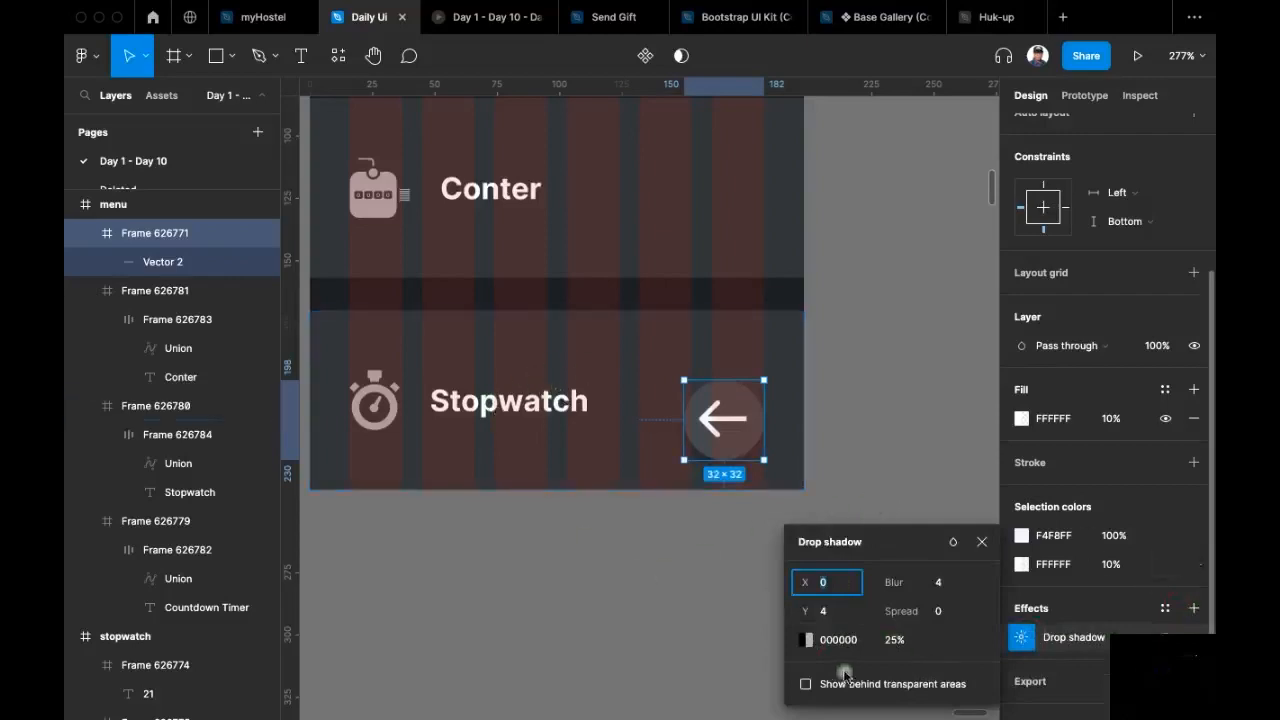
{"action": "left_click", "coordinate": [832, 612]}
{"action": "type", "text": "0"}
{"action": "key", "text": "Return"}
{"action": "left_click", "coordinate": [940, 612]}
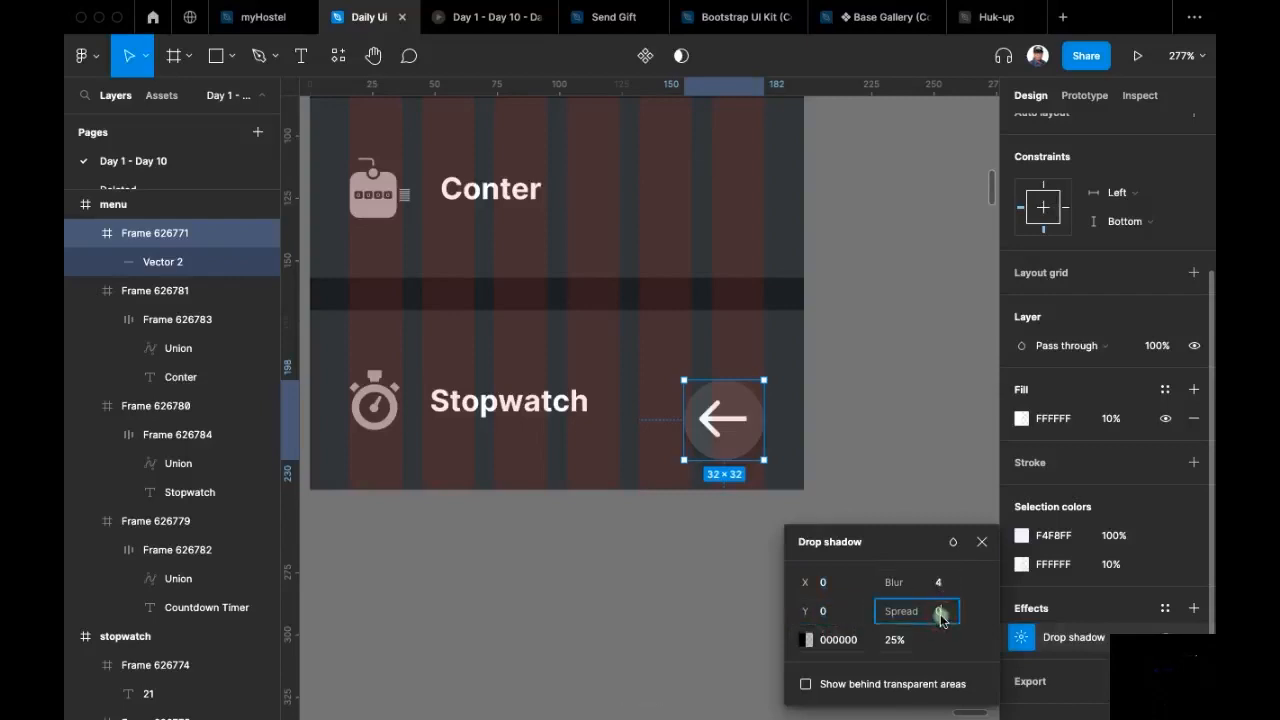
{"action": "key", "text": "Up"}
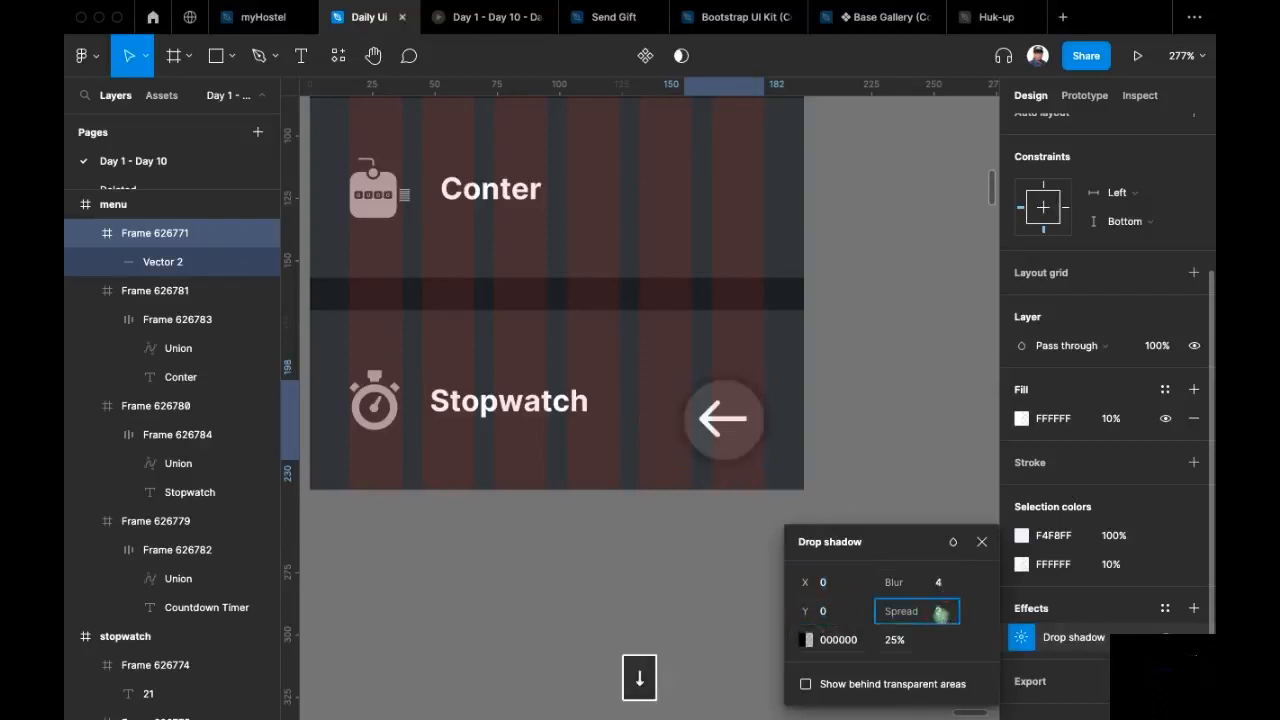
{"action": "left_click", "coordinate": [928, 415]}
Step: Hide the layout grids on the Day 14 countdown timer screens
{"action": "scroll", "coordinate": [857, 566], "scroll_direction": "down", "scroll_amount": 10}
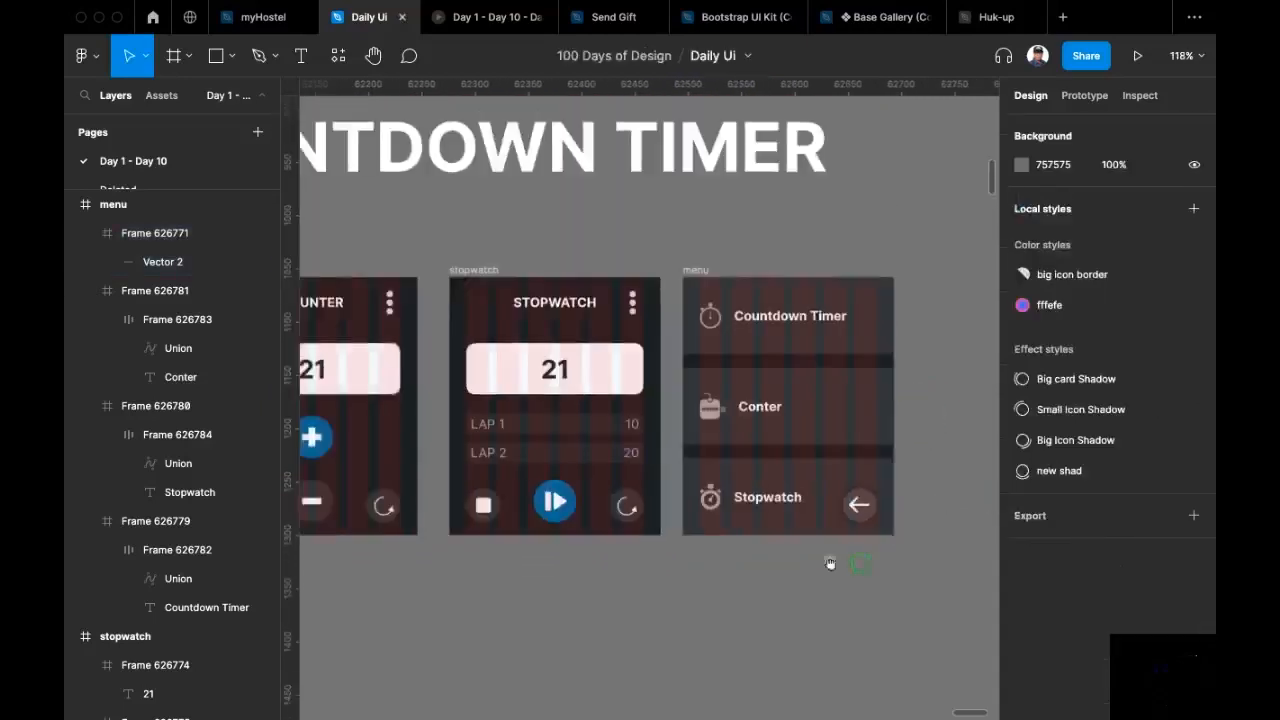
{"action": "scroll", "coordinate": [826, 485], "scroll_direction": "up", "scroll_amount": 2}
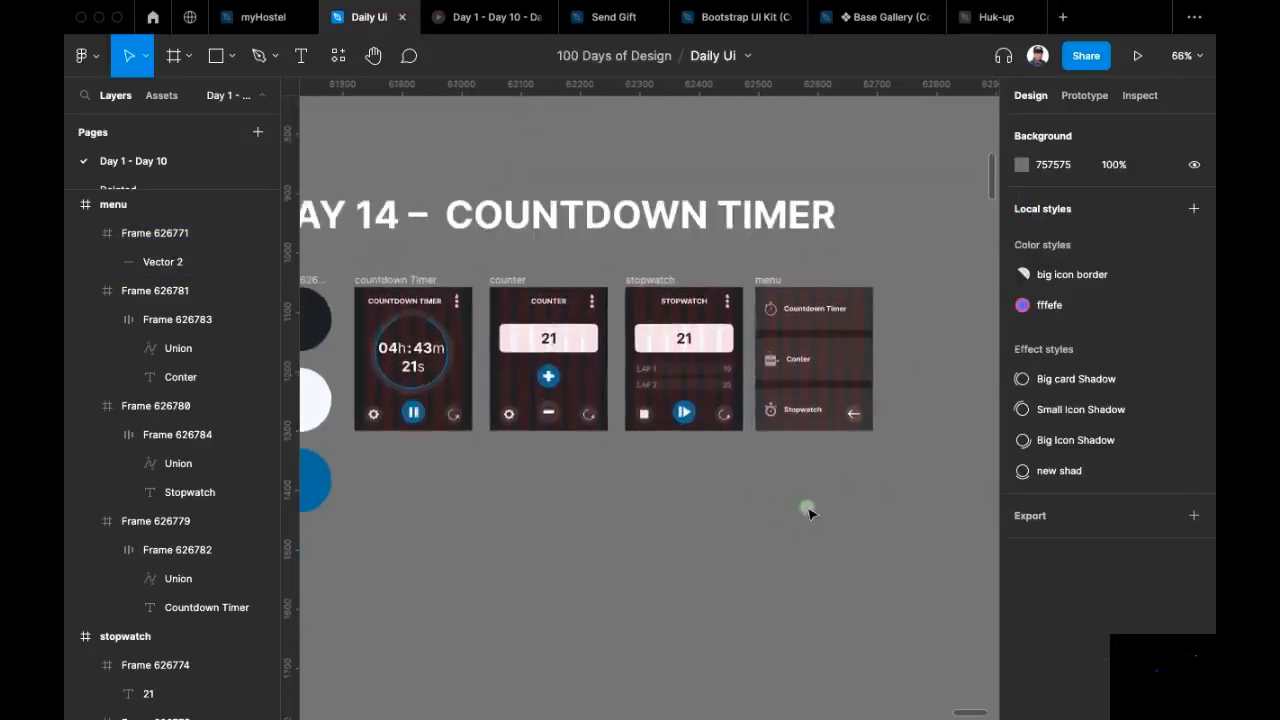
{"action": "key", "text": "shift+g"}
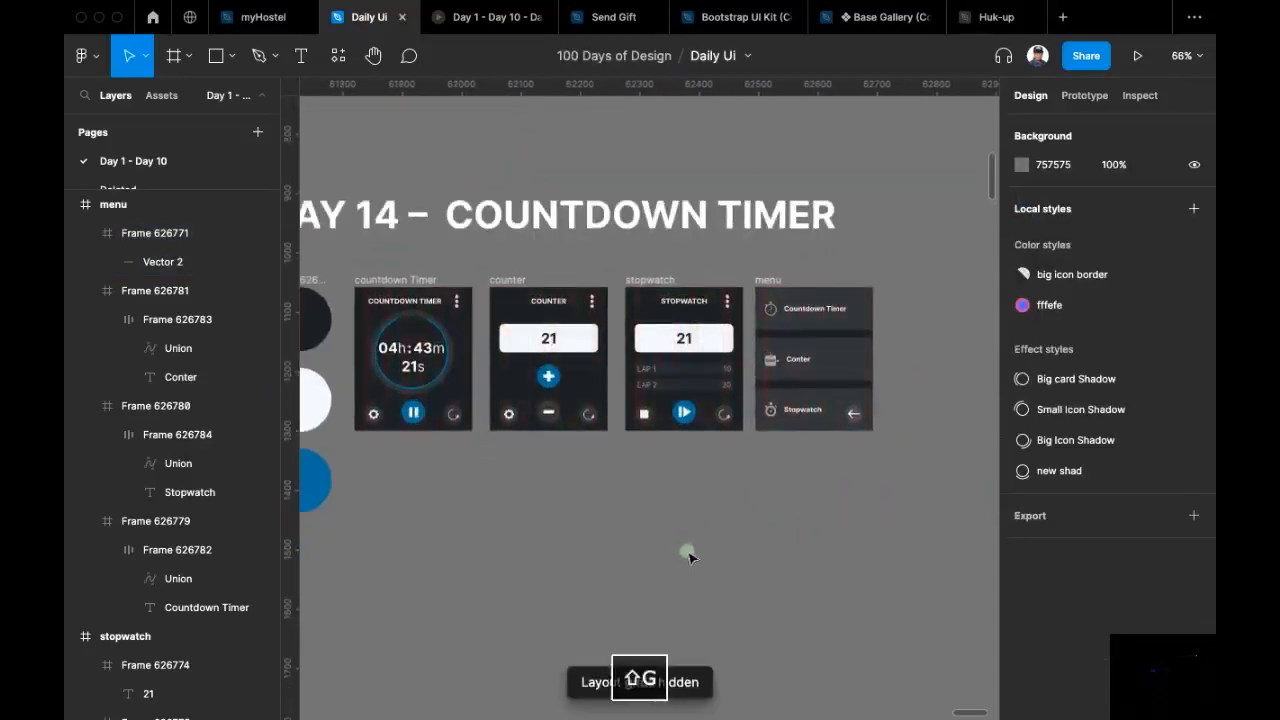
{"action": "scroll", "coordinate": [620, 530], "scroll_direction": "up", "scroll_amount": 4}
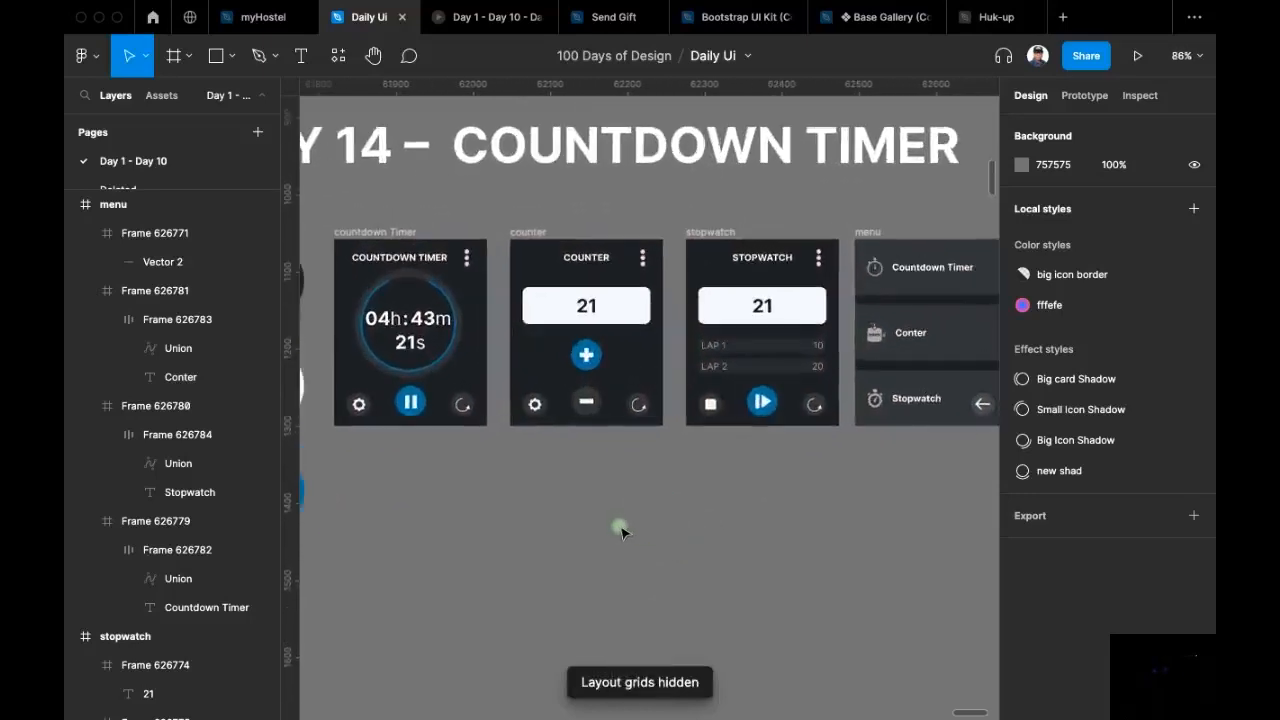
{"action": "scroll", "coordinate": [730, 520], "scroll_direction": "up", "scroll_amount": 1}
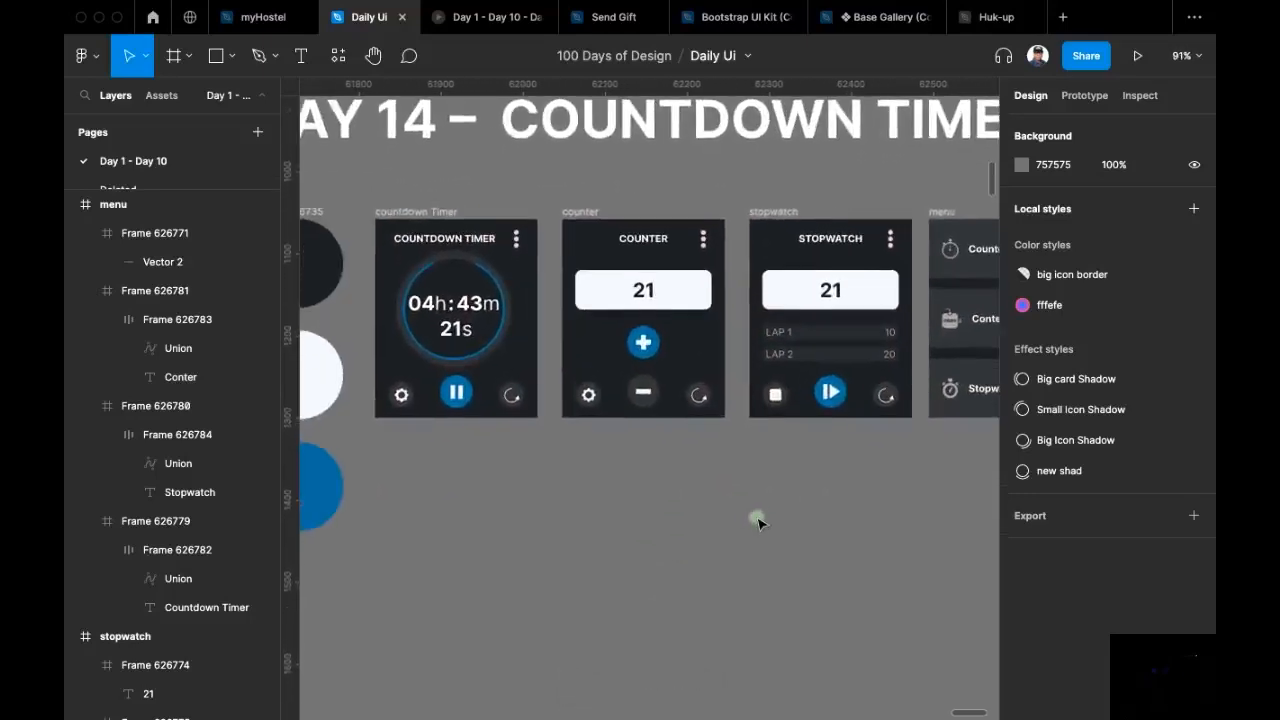
Step: Add a prototype link from the countdown Timer frame's three-dot icon that navigates to the menu frame on tap
{"action": "scroll", "coordinate": [790, 517], "scroll_direction": "right", "scroll_amount": 5}
{"action": "scroll", "coordinate": [740, 520], "scroll_direction": "left", "scroll_amount": 6}
{"action": "scroll", "coordinate": [706, 526], "scroll_direction": "down", "scroll_amount": 1}
{"action": "scroll", "coordinate": [656, 524], "scroll_direction": "left", "scroll_amount": 1}
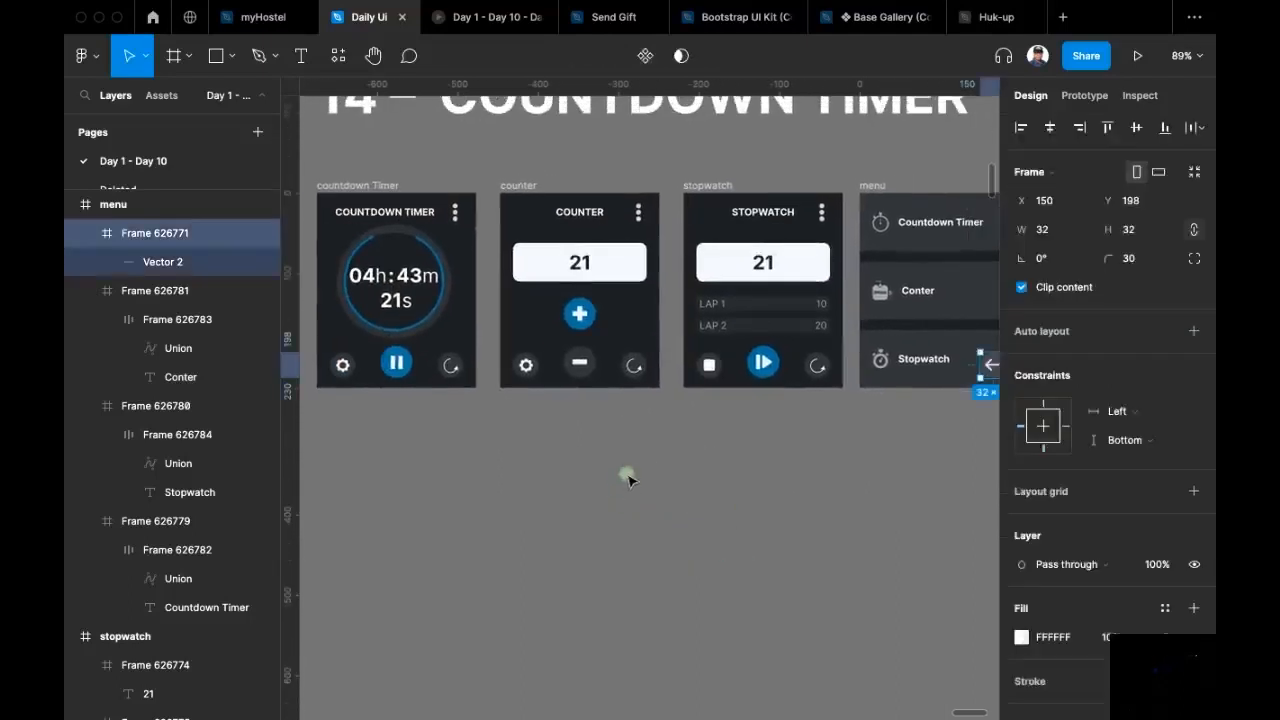
{"action": "scroll", "coordinate": [634, 494], "scroll_direction": "left", "scroll_amount": 2}
{"action": "scroll", "coordinate": [594, 449], "scroll_direction": "up", "scroll_amount": 3}
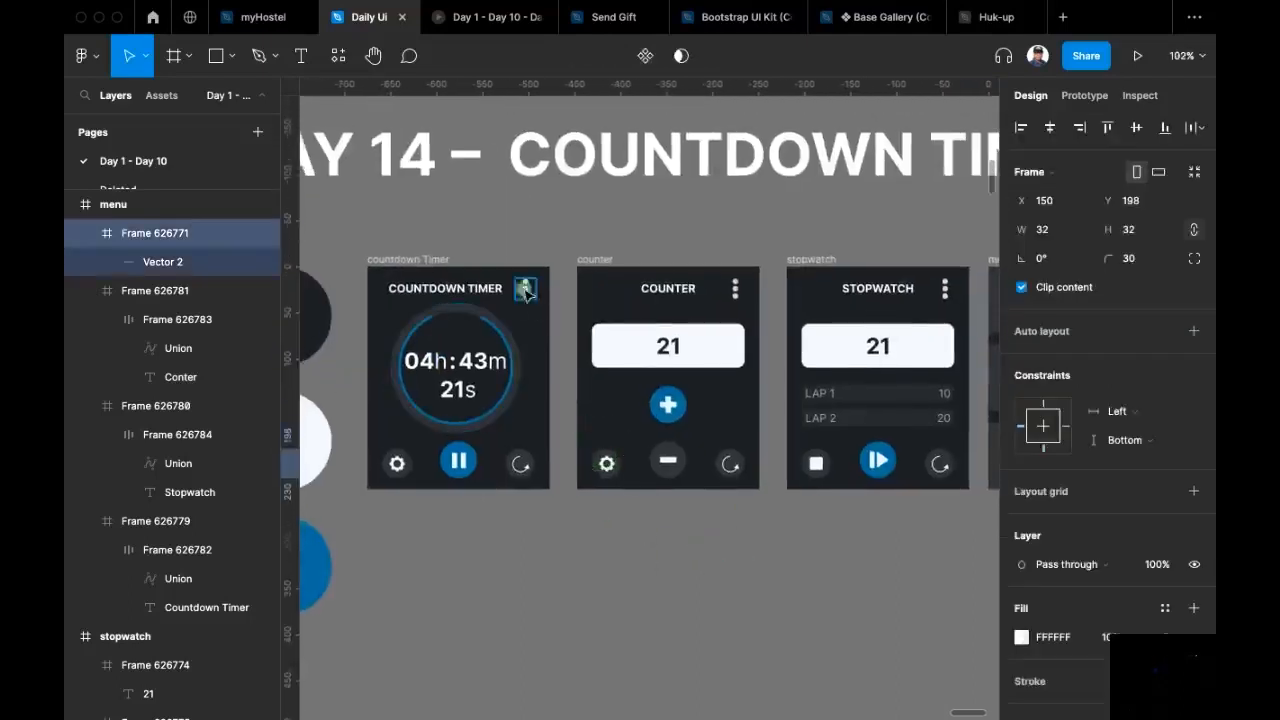
{"action": "left_click", "coordinate": [525, 292]}
{"action": "left_click", "coordinate": [524, 291]}
{"action": "scroll", "coordinate": [523, 289], "scroll_direction": "up", "scroll_amount": 4}
{"action": "scroll", "coordinate": [505, 276], "scroll_direction": "right", "scroll_amount": 2}
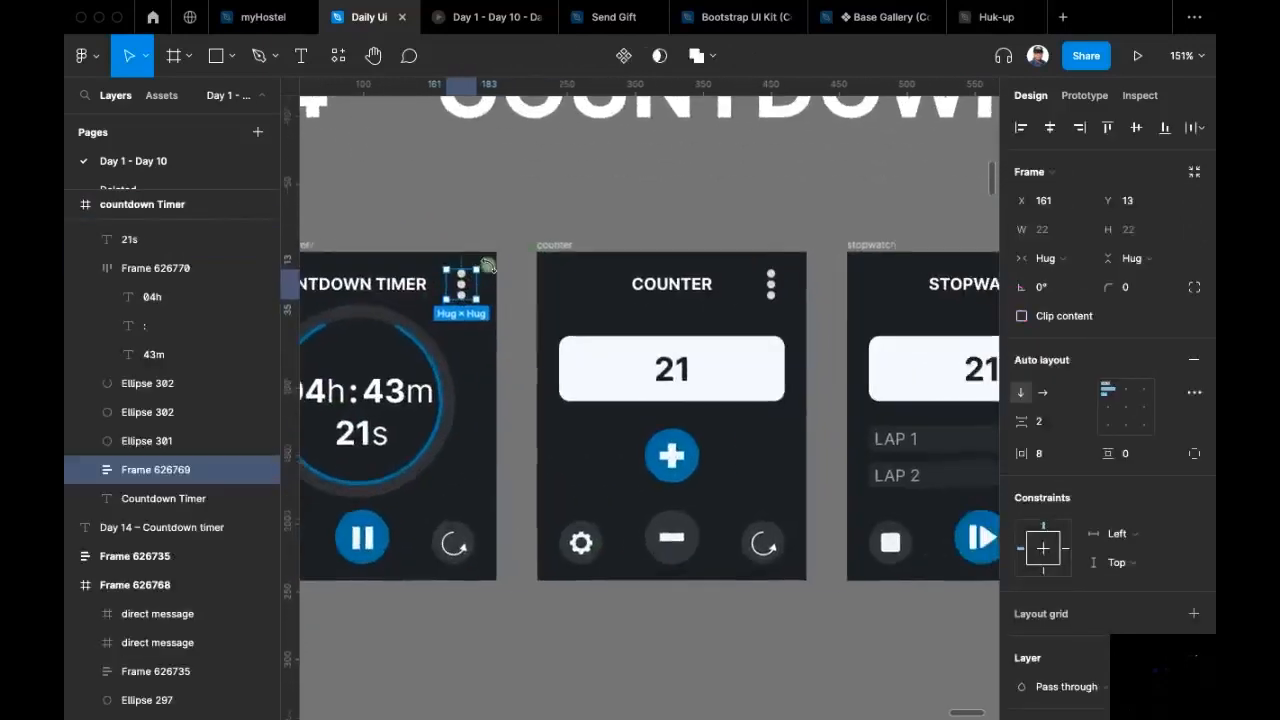
{"action": "scroll", "coordinate": [490, 262], "scroll_direction": "down", "scroll_amount": 5}
{"action": "scroll", "coordinate": [560, 200], "scroll_direction": "right", "scroll_amount": 2}
{"action": "left_click", "coordinate": [1087, 96]}
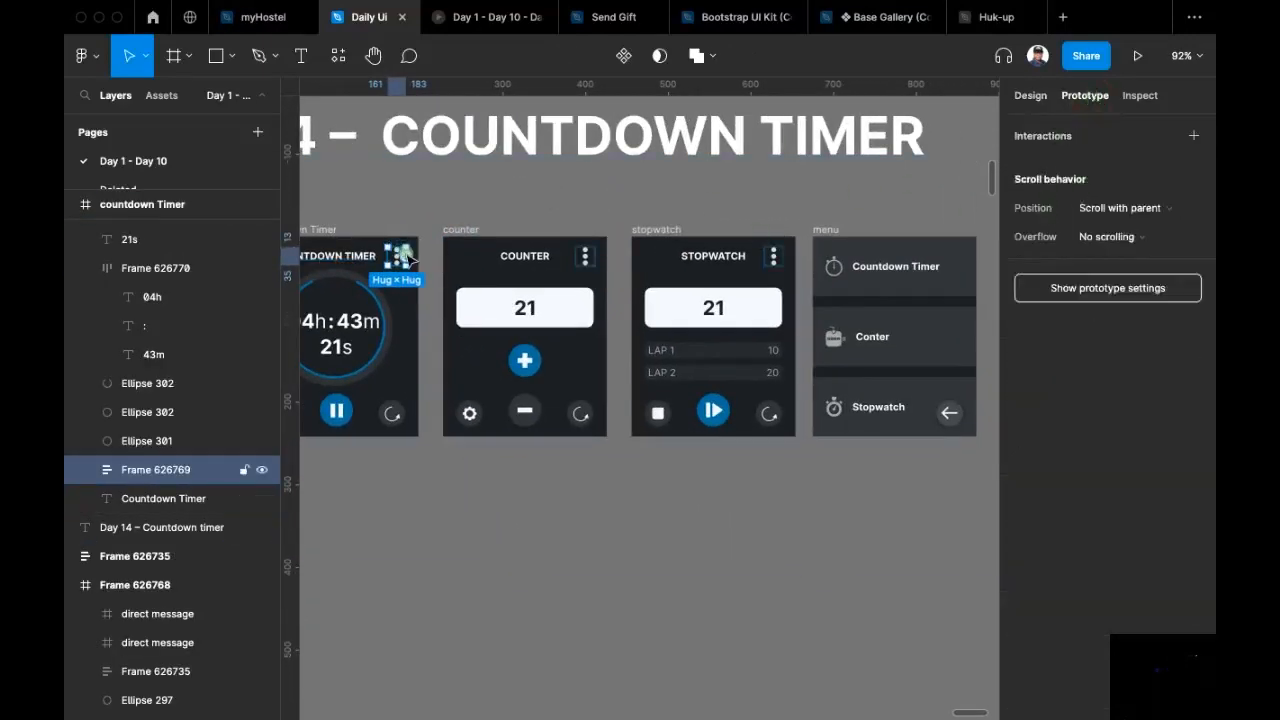
{"action": "left_click_drag", "start_coordinate": [430, 257], "coordinate": [897, 270]}
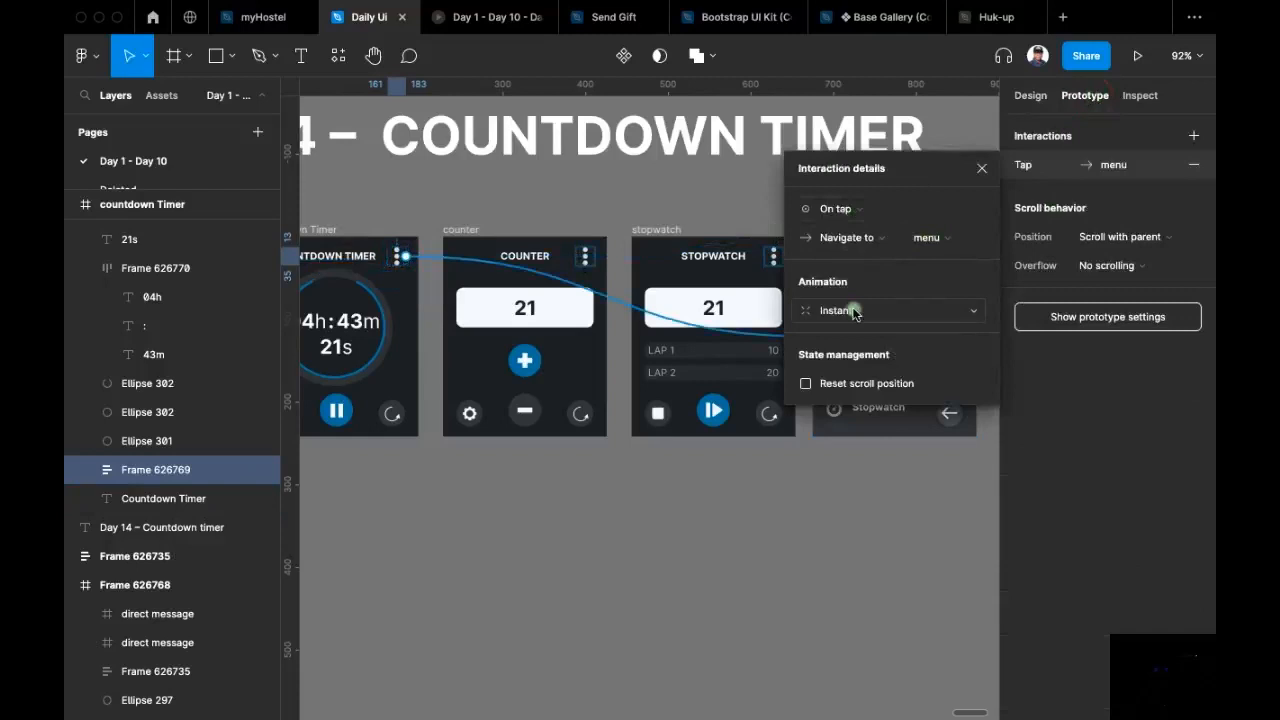
{"action": "left_click", "coordinate": [577, 189]}
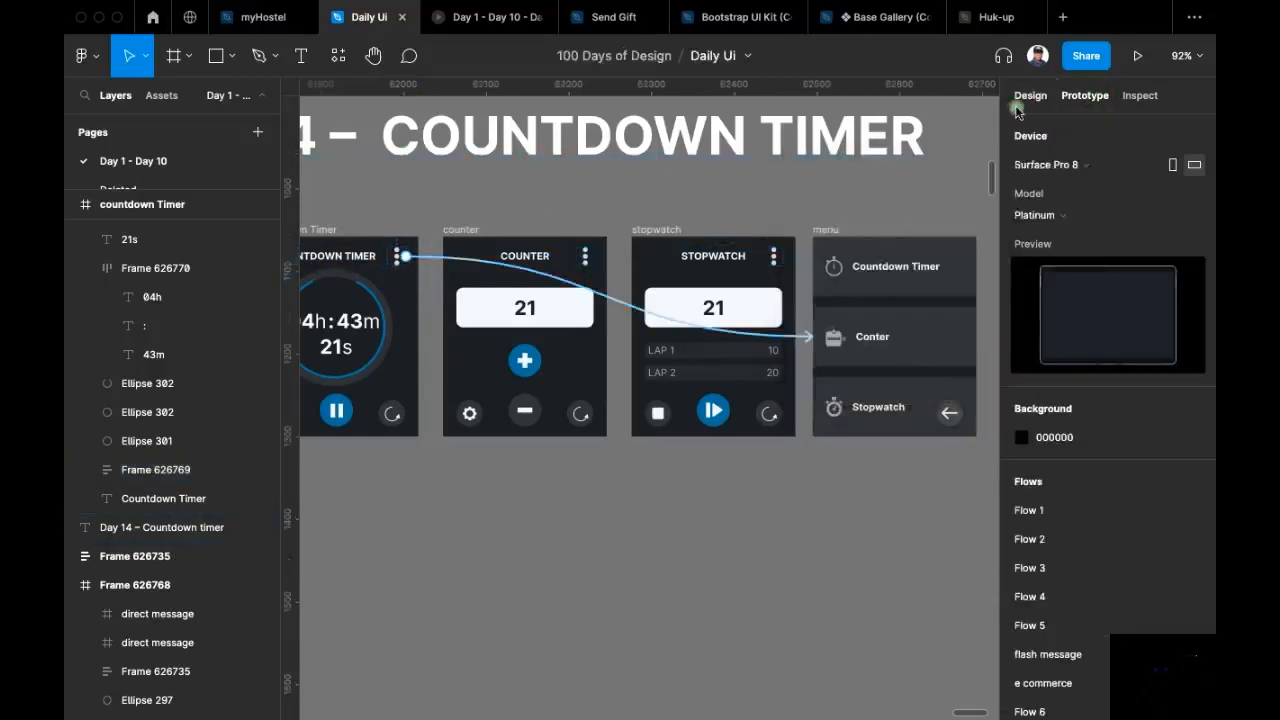
Step: Copy the linked three-dot icon and use it to replace the three-dot icons on the counter and stopwatch frames
{"action": "left_click", "coordinate": [1029, 96]}
{"action": "scroll", "coordinate": [348, 245], "scroll_direction": "left", "scroll_amount": 2}
{"action": "scroll", "coordinate": [440, 191], "scroll_direction": "up", "scroll_amount": 4}
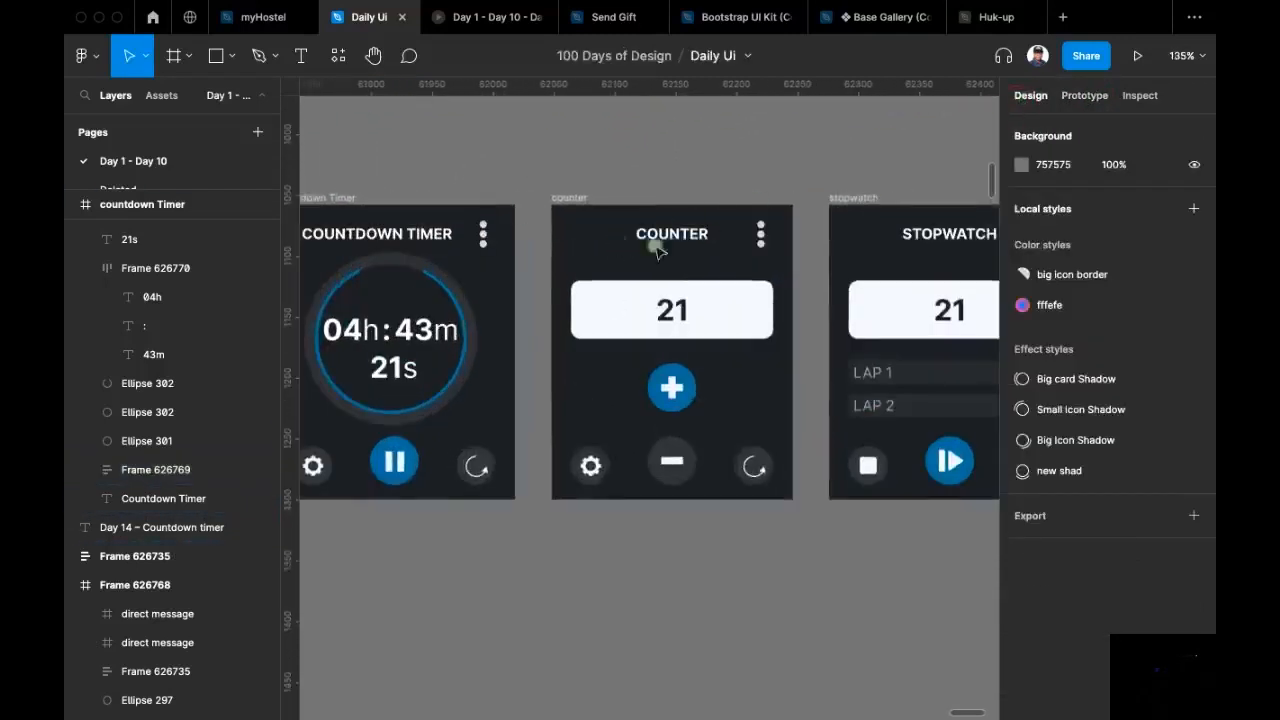
{"action": "scroll", "coordinate": [760, 232], "scroll_direction": "right", "scroll_amount": 2}
{"action": "scroll", "coordinate": [677, 234], "scroll_direction": "down", "scroll_amount": 1}
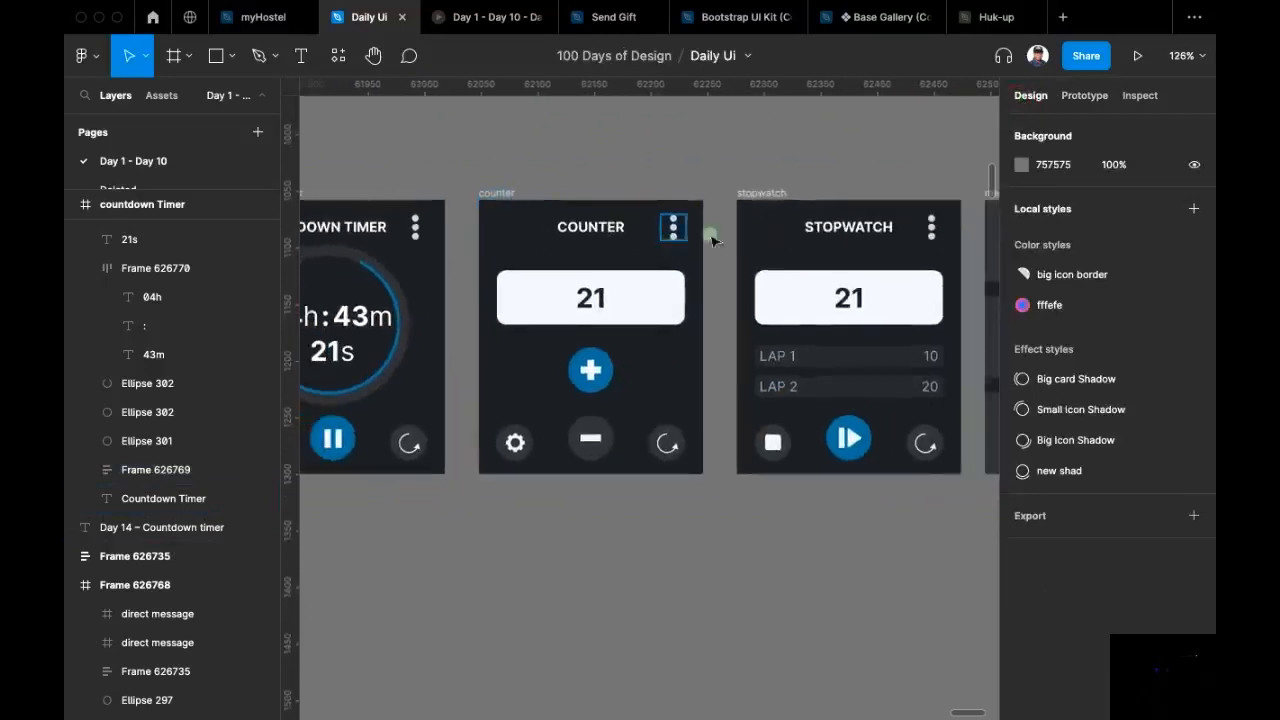
{"action": "left_click", "coordinate": [412, 230]}
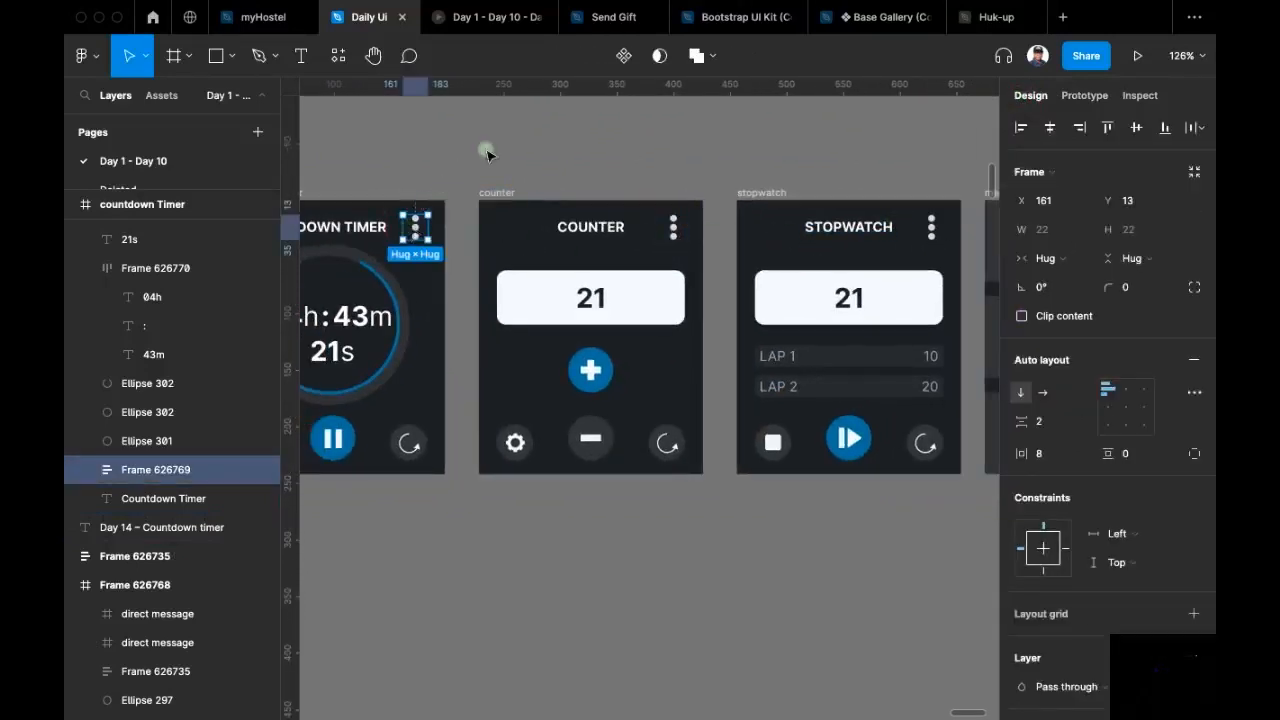
{"action": "key", "text": "super+c"}
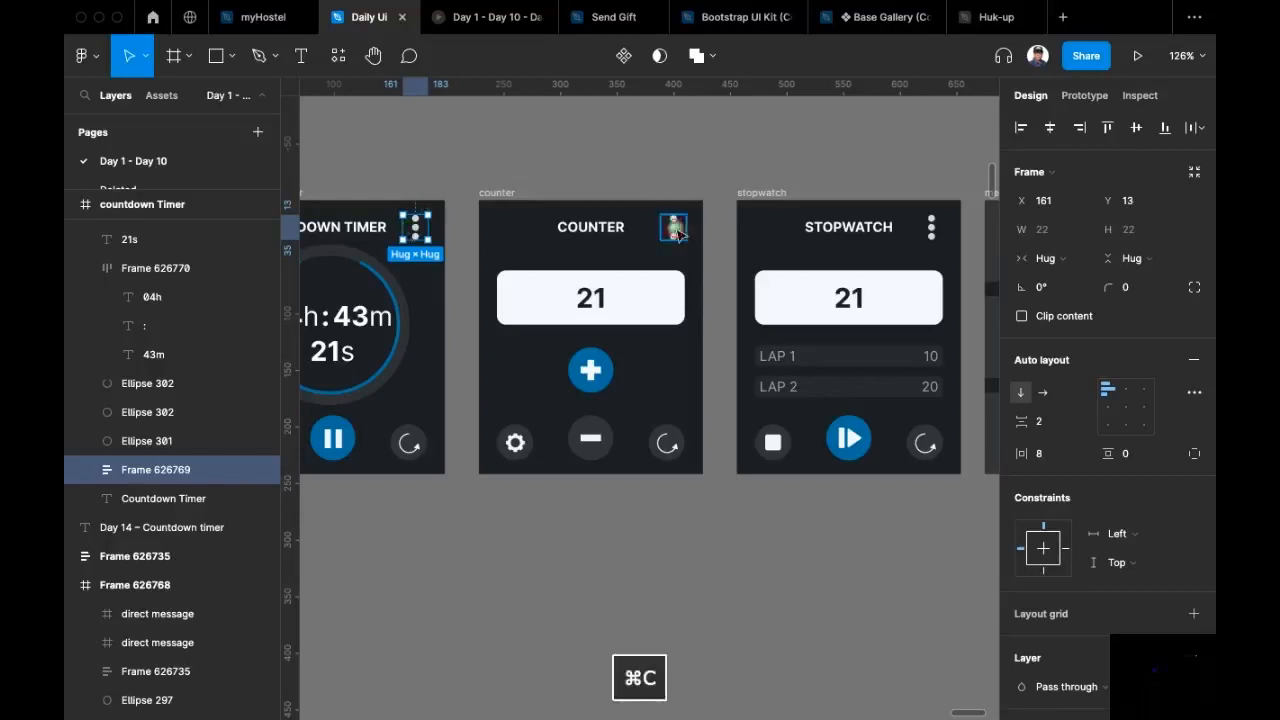
{"action": "left_click", "coordinate": [673, 228]}
{"action": "left_click", "coordinate": [929, 228], "text": "shift"}
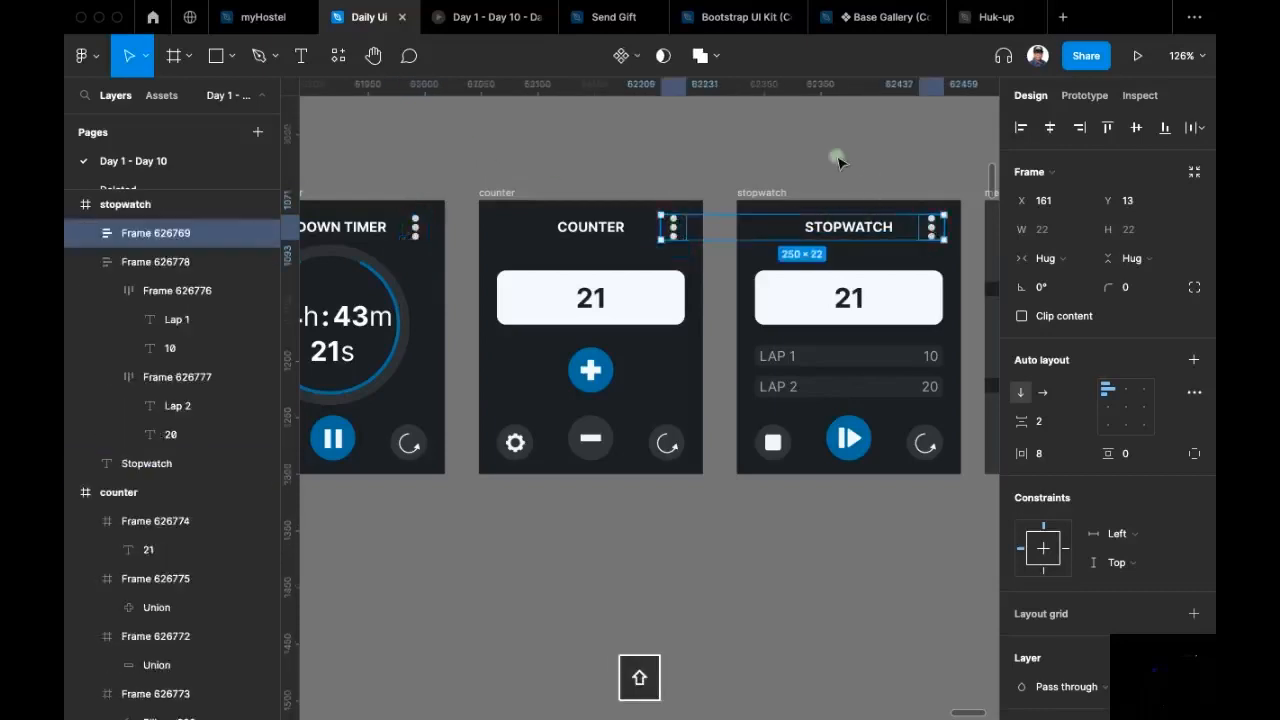
{"action": "key", "text": "super+shift+r"}
{"action": "left_click", "coordinate": [958, 142]}
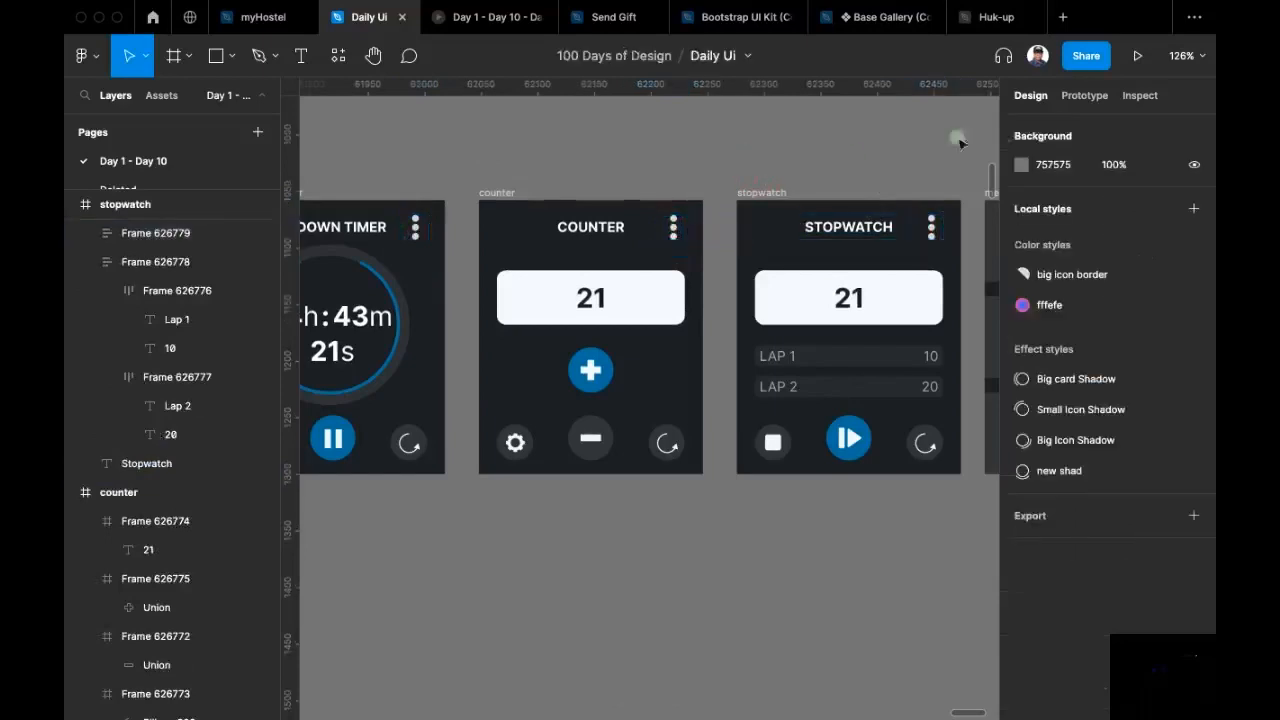
Step: Give the menu frame's round arrow button an on-tap prototype interaction with the Back action
{"action": "left_click", "coordinate": [1080, 100]}
{"action": "scroll", "coordinate": [710, 165], "scroll_direction": "right", "scroll_amount": 3}
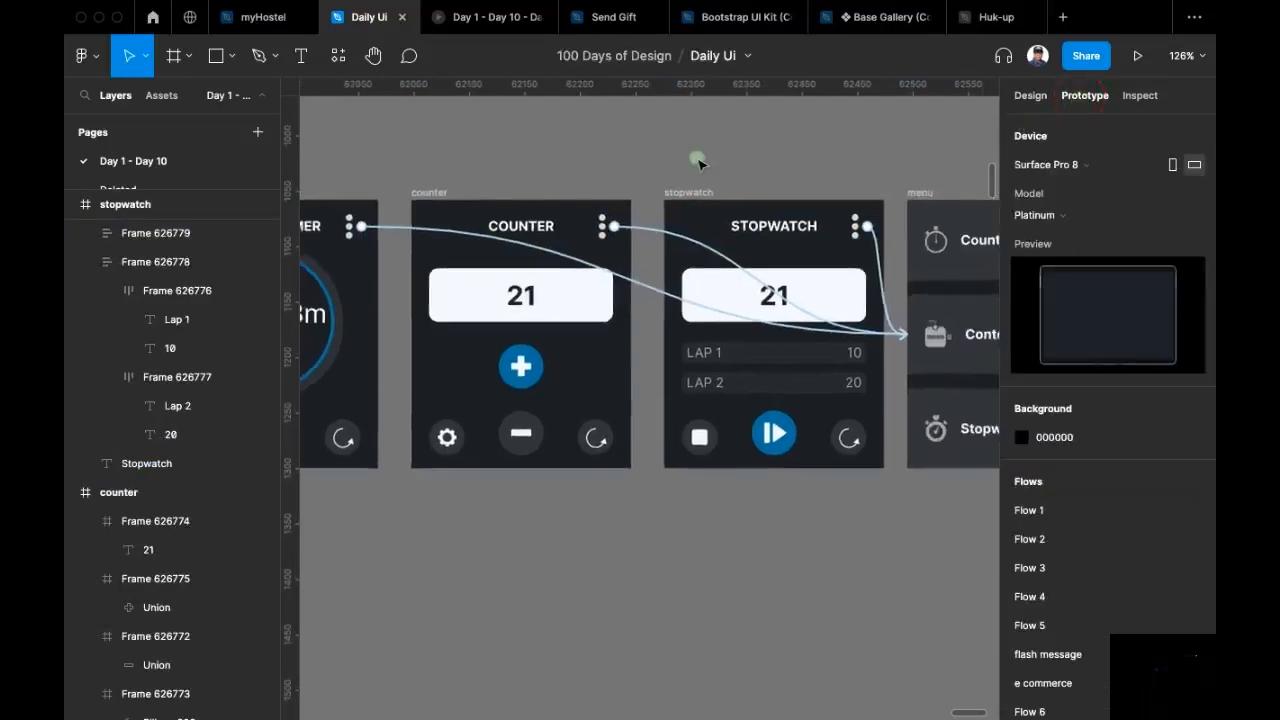
{"action": "scroll", "coordinate": [943, 291], "scroll_direction": "right", "scroll_amount": 3}
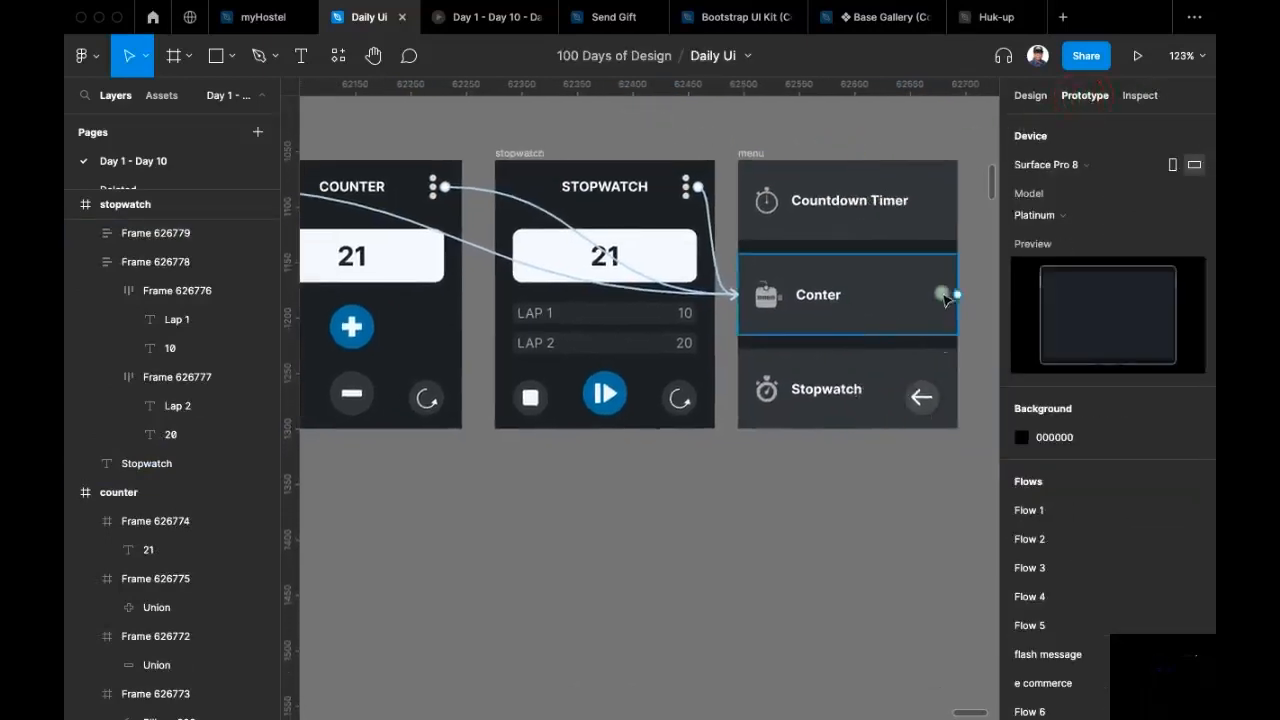
{"action": "left_click", "coordinate": [920, 397]}
{"action": "scroll", "coordinate": [920, 397], "scroll_direction": "right", "scroll_amount": 3}
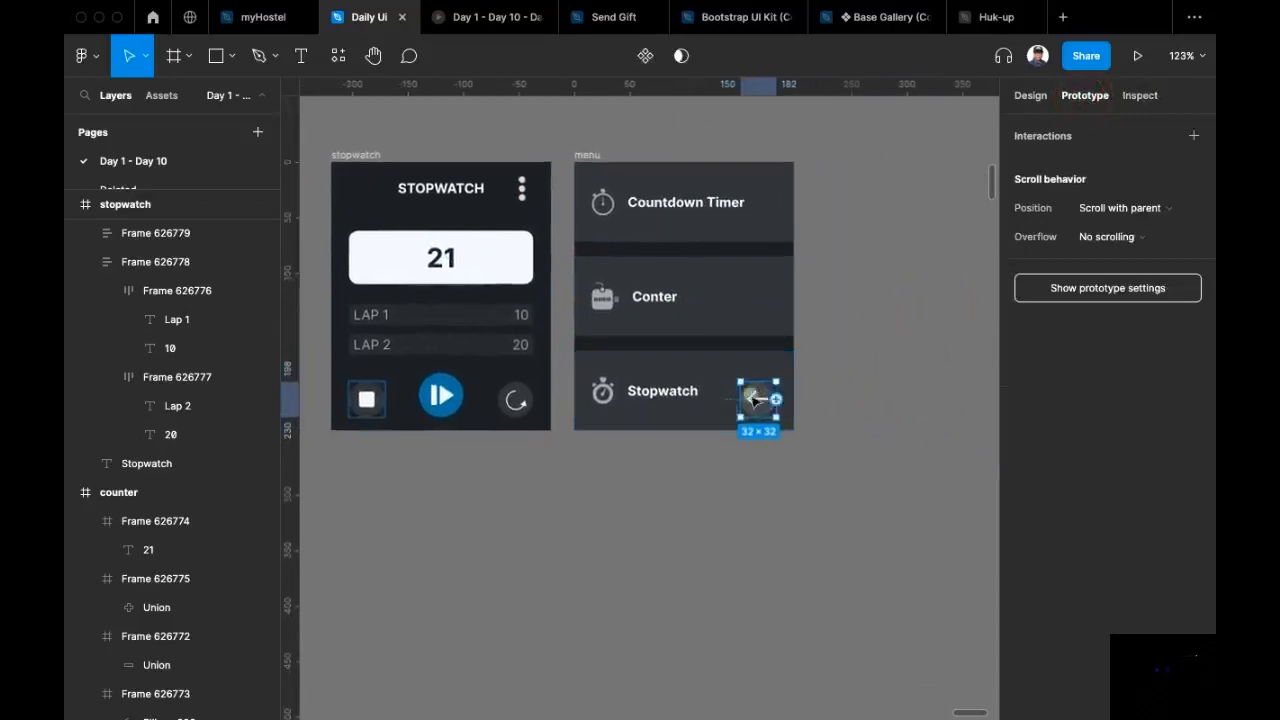
{"action": "left_click_drag", "start_coordinate": [778, 401], "coordinate": [818, 204]}
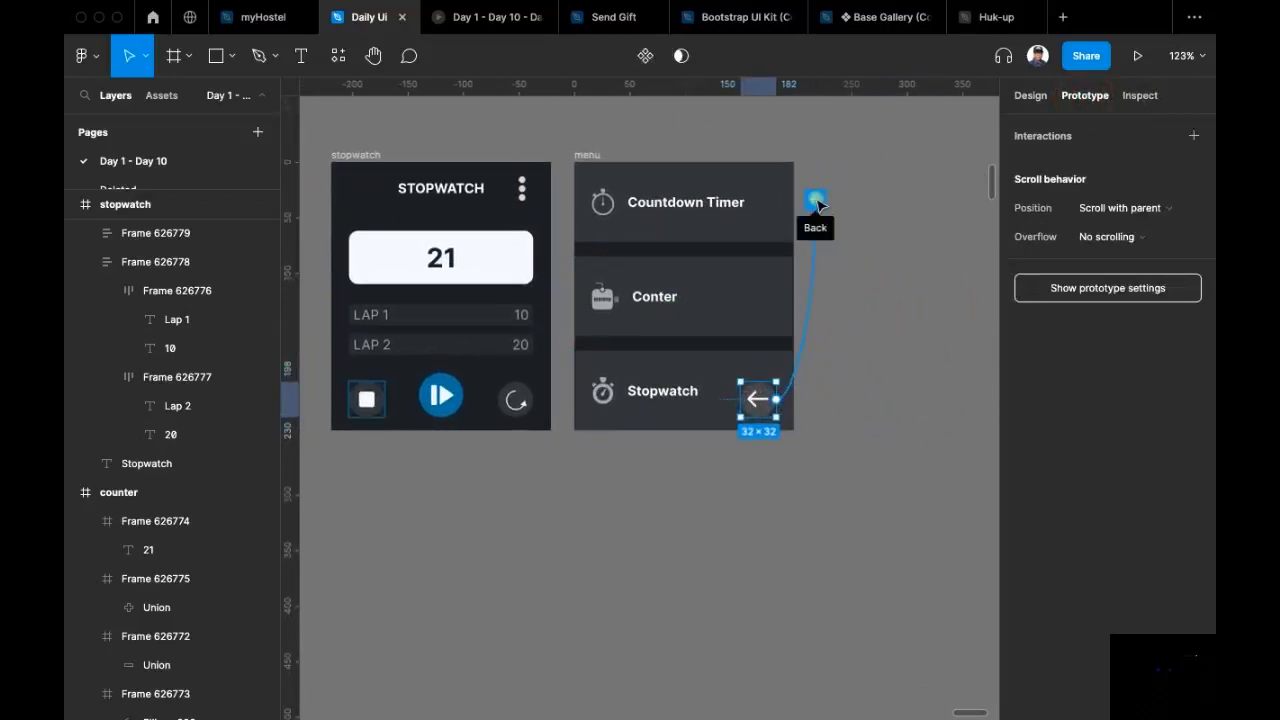
{"action": "left_click_drag", "start_coordinate": [818, 204], "coordinate": [818, 204]}
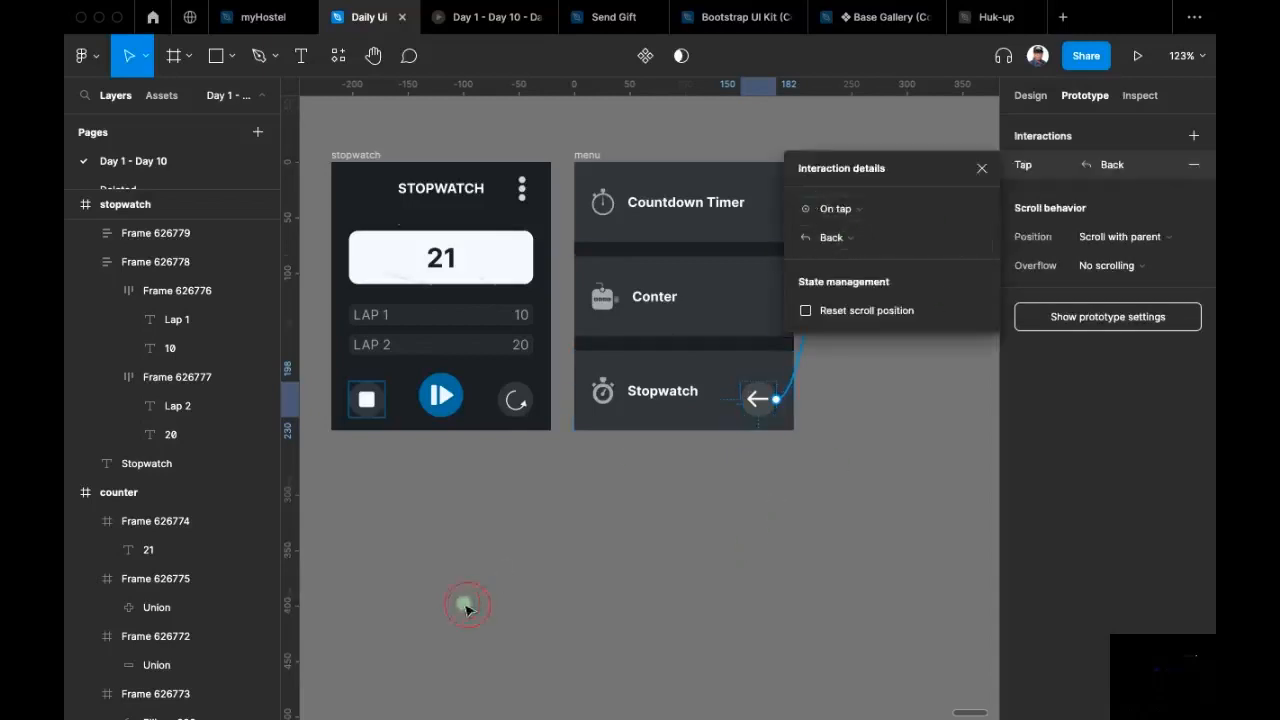
{"action": "left_click", "coordinate": [469, 609]}
Step: Change the prototype preview device to Apple Watch 45mm
{"action": "scroll", "coordinate": [654, 571], "scroll_direction": "left", "scroll_amount": 8}
{"action": "scroll", "coordinate": [780, 455], "scroll_direction": "down", "scroll_amount": 1}
{"action": "scroll", "coordinate": [745, 450], "scroll_direction": "right", "scroll_amount": 3}
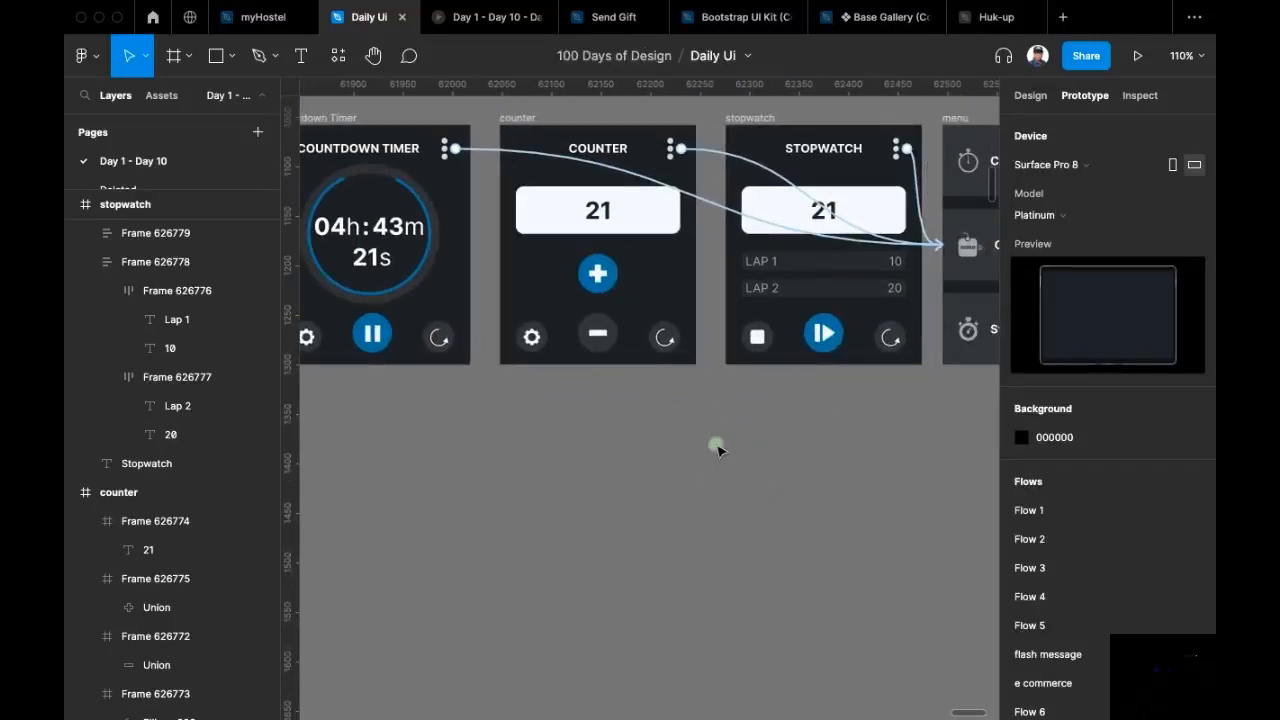
{"action": "left_click", "coordinate": [1095, 164]}
{"action": "scroll", "coordinate": [1110, 330], "scroll_direction": "down", "scroll_amount": 1}
{"action": "scroll", "coordinate": [1135, 274], "scroll_direction": "up", "scroll_amount": 2}
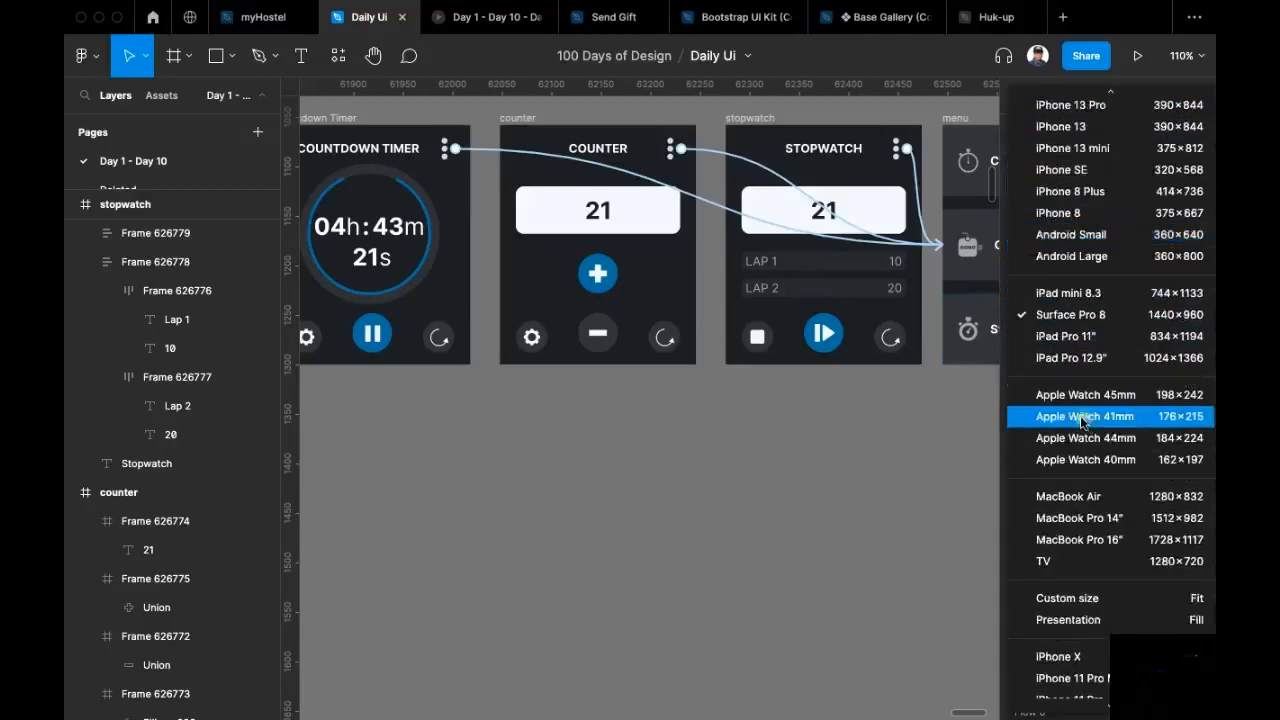
{"action": "left_click", "coordinate": [1142, 403]}
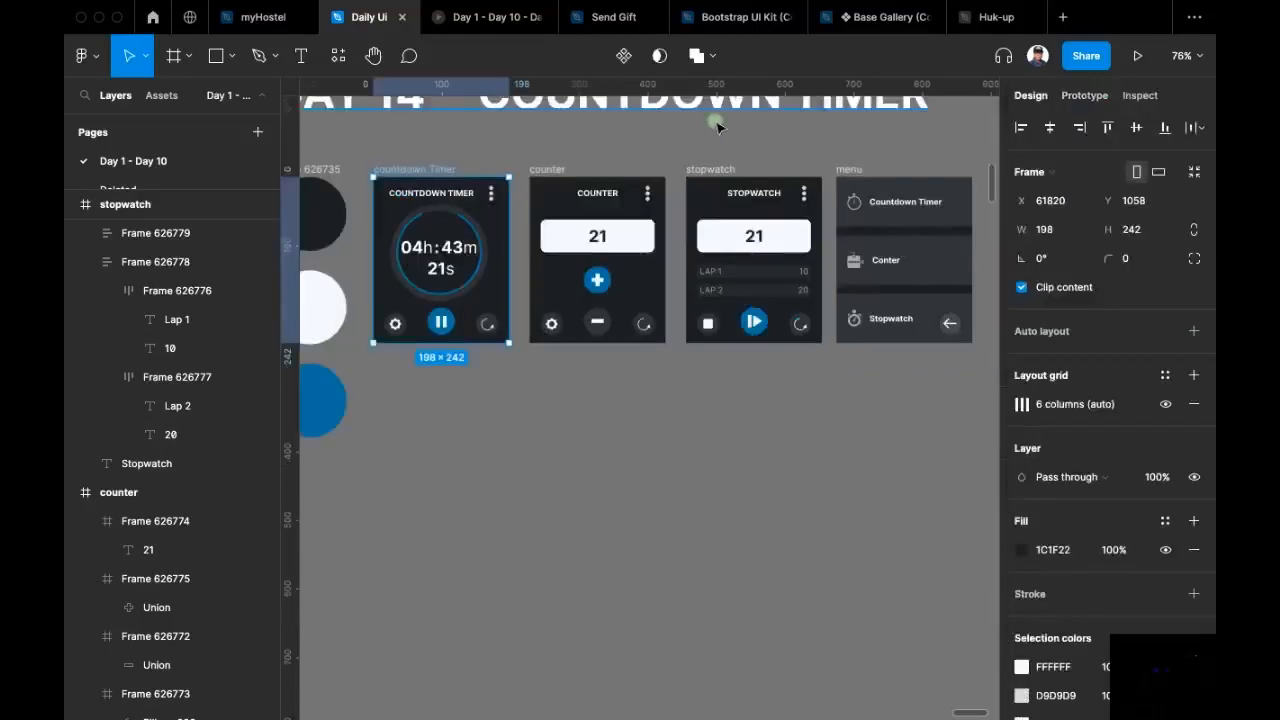
Step: Link the menu's Countdown Timer row to the countdown Timer frame with an on-tap Navigate to interaction
{"action": "left_click", "coordinate": [732, 104]}
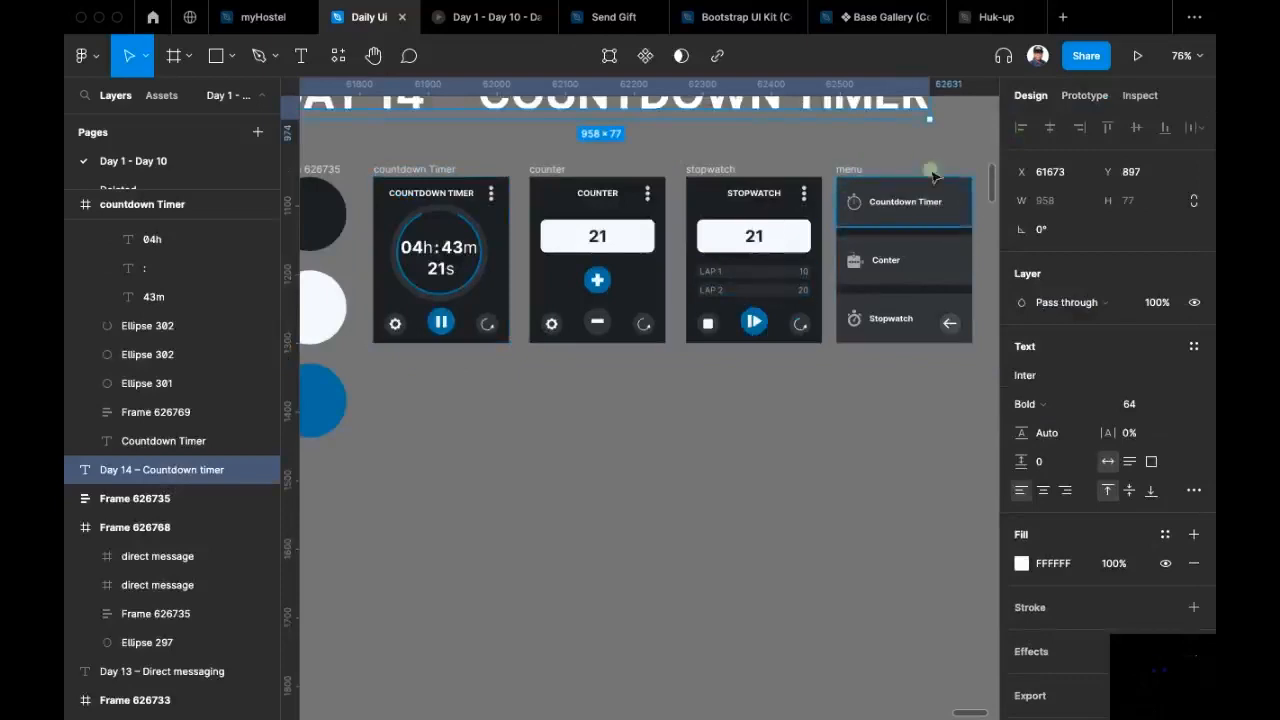
{"action": "left_click", "coordinate": [843, 204]}
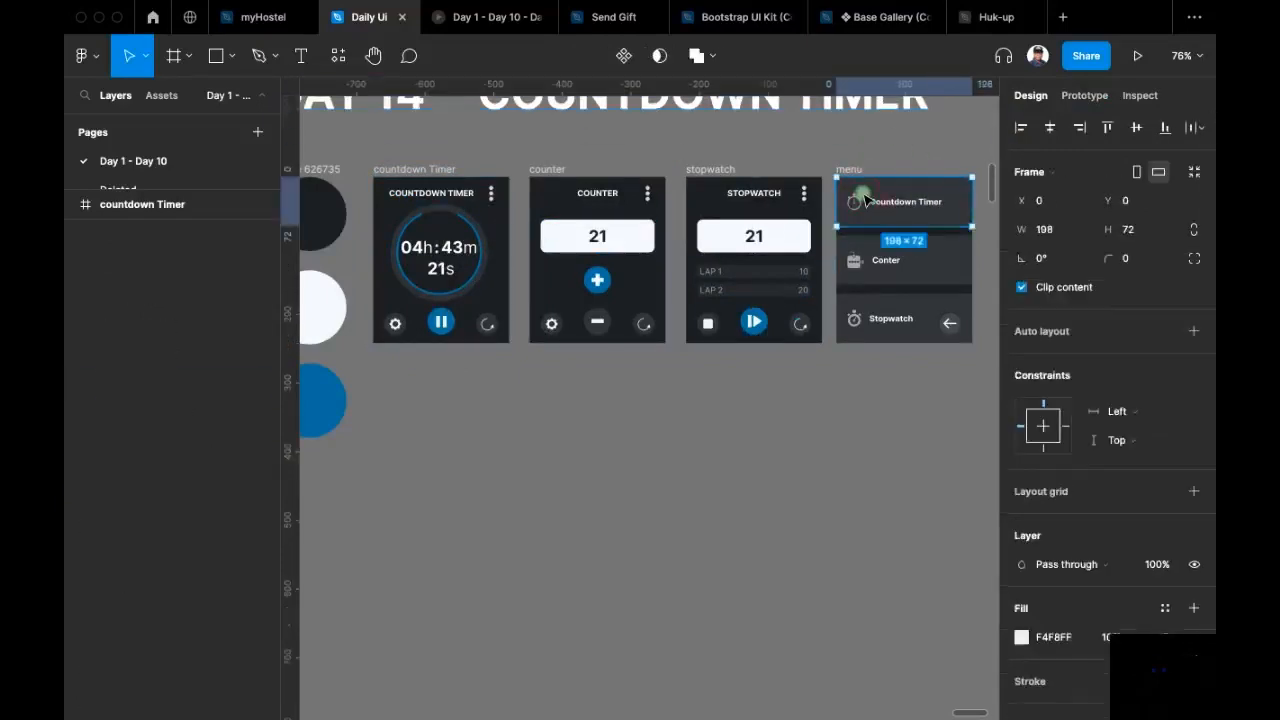
{"action": "left_click", "coordinate": [1085, 100]}
{"action": "left_click_drag", "start_coordinate": [972, 207], "coordinate": [441, 255]}
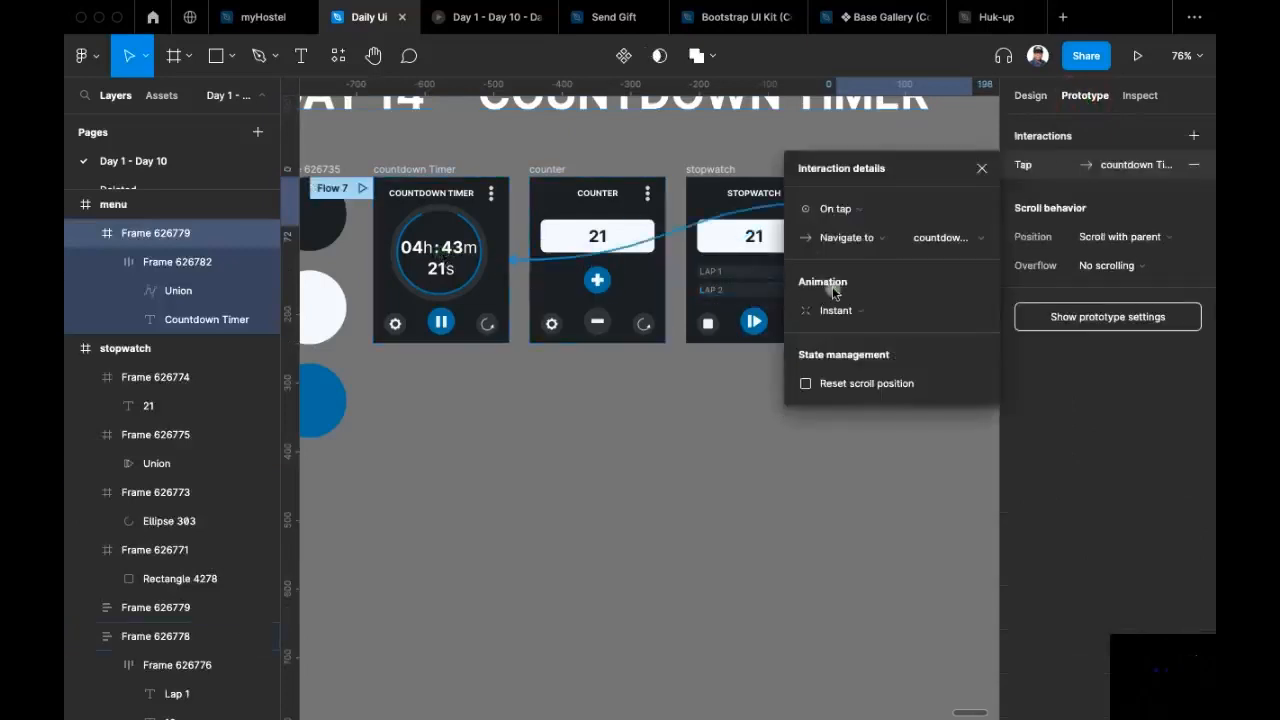
{"action": "scroll", "coordinate": [691, 459], "scroll_direction": "right", "scroll_amount": 2}
{"action": "left_click", "coordinate": [694, 366]}
Step: Link the menu's Conter row to the counter frame and the Stopwatch row to the stopwatch frame with on-tap Navigate to interactions
{"action": "left_click", "coordinate": [808, 250]}
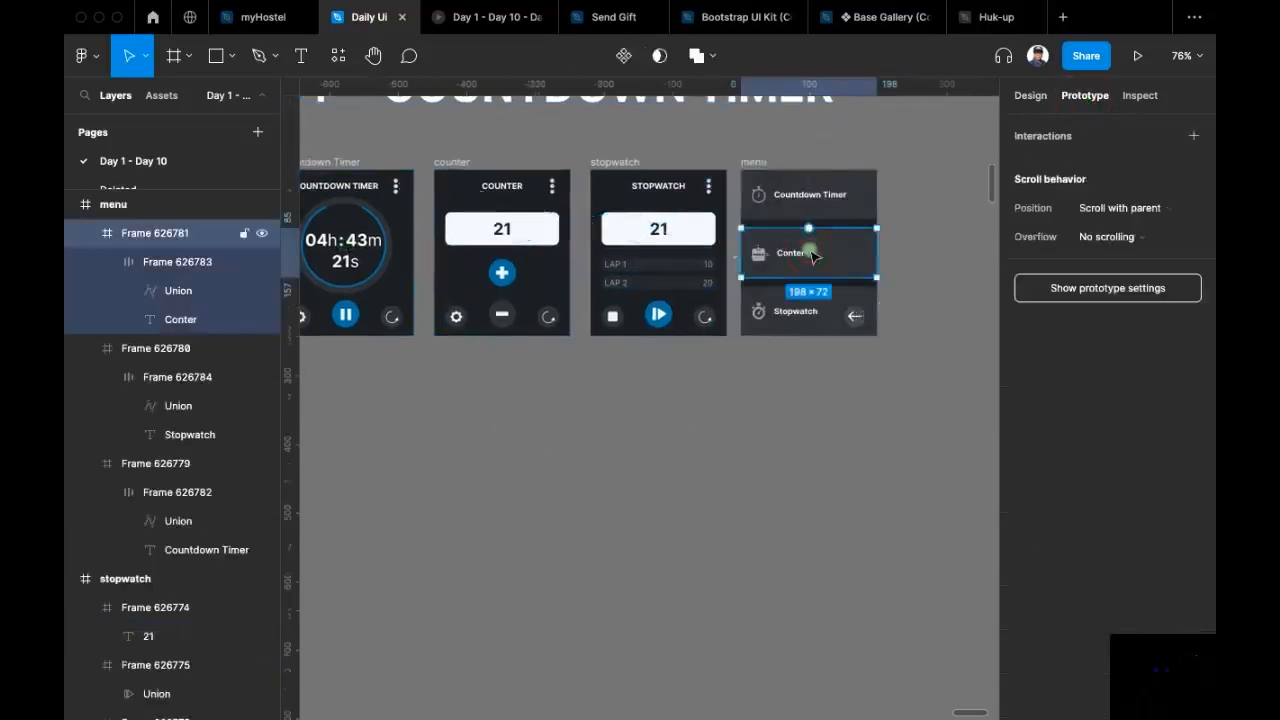
{"action": "left_click_drag", "start_coordinate": [879, 253], "coordinate": [530, 340]}
{"action": "left_click", "coordinate": [766, 298]}
{"action": "left_click_drag", "start_coordinate": [855, 320], "coordinate": [717, 316]}
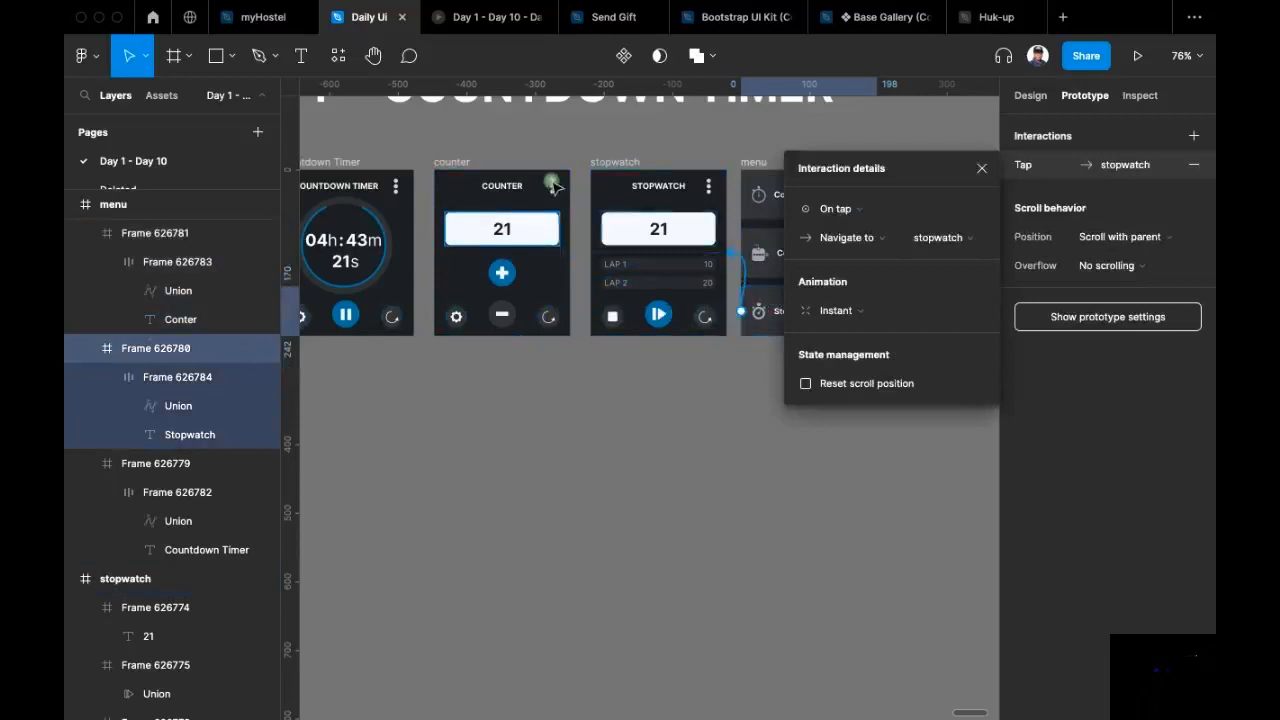
{"action": "left_click", "coordinate": [463, 128]}
{"action": "left_click_drag", "start_coordinate": [463, 128], "coordinate": [562, 135]}
{"action": "scroll", "coordinate": [560, 134], "scroll_direction": "up", "scroll_amount": 2}
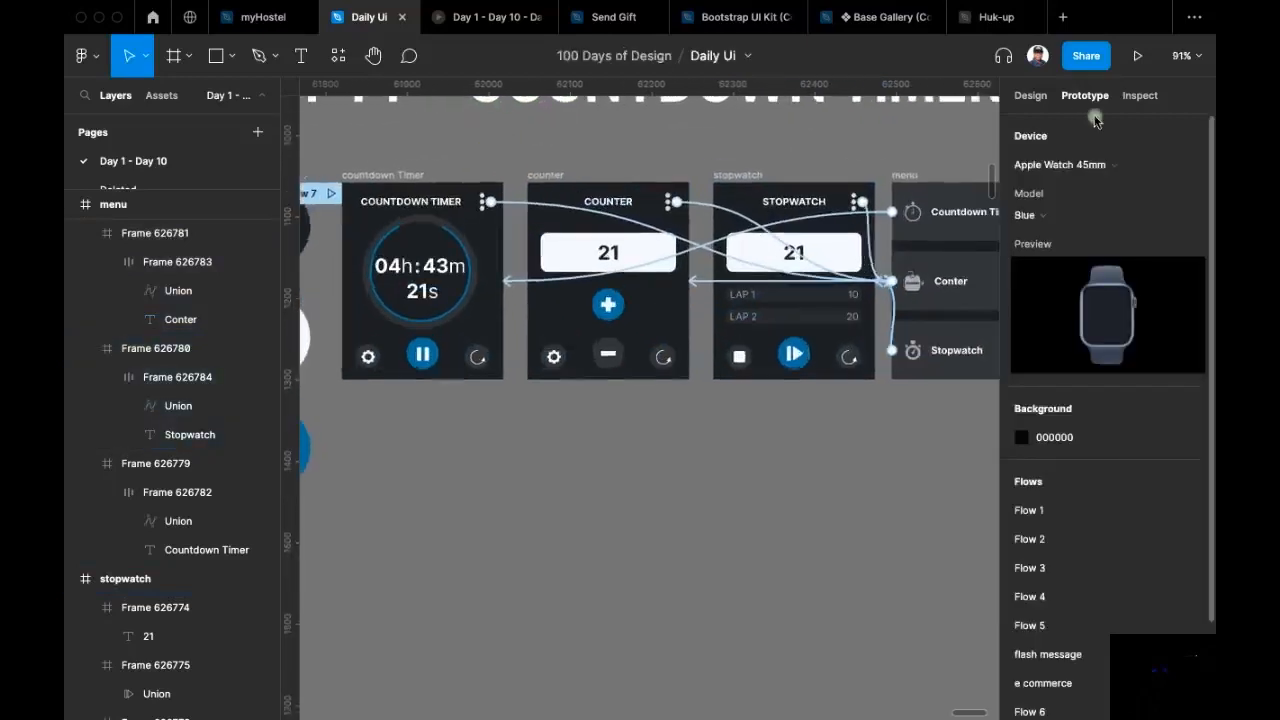
Step: Scale the countdown Timer frame's progress ring and time text down slightly around their centre, clearing space above the pause button
{"action": "left_click", "coordinate": [1033, 96]}
{"action": "scroll", "coordinate": [456, 200], "scroll_direction": "left", "scroll_amount": 2}
{"action": "scroll", "coordinate": [483, 239], "scroll_direction": "up", "scroll_amount": 3}
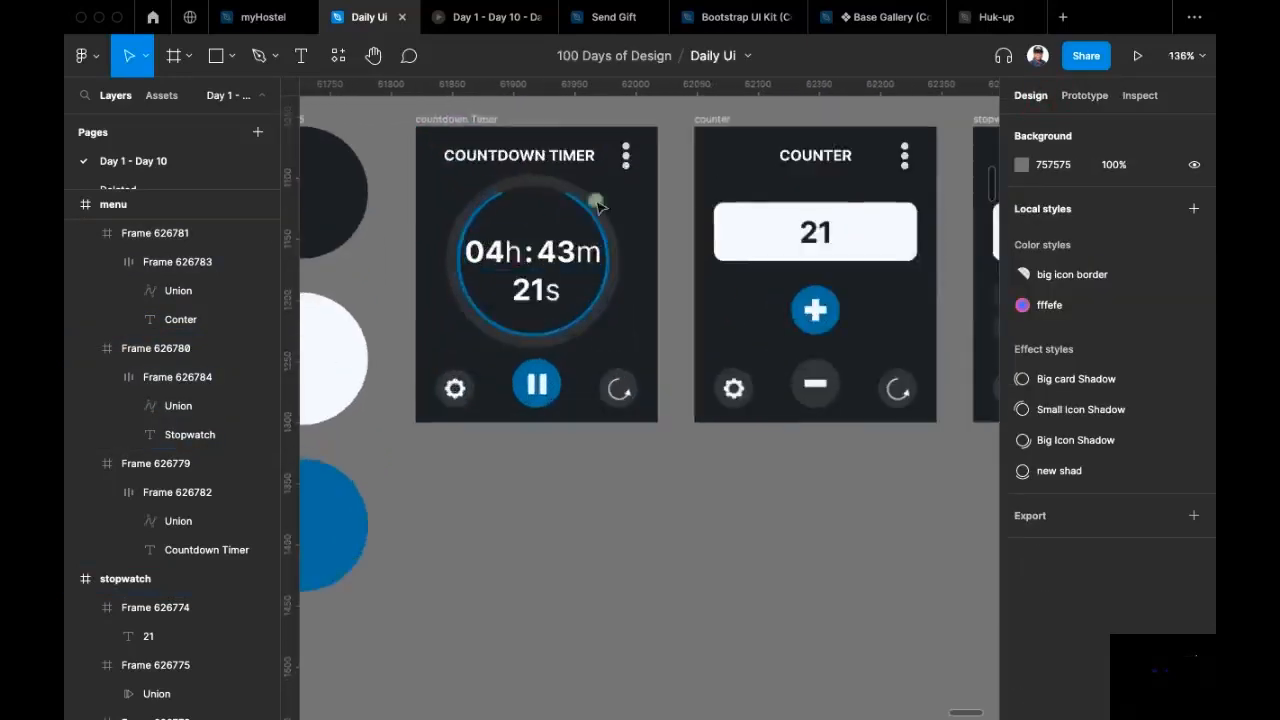
{"action": "left_click_drag", "start_coordinate": [640, 211], "coordinate": [434, 306]}
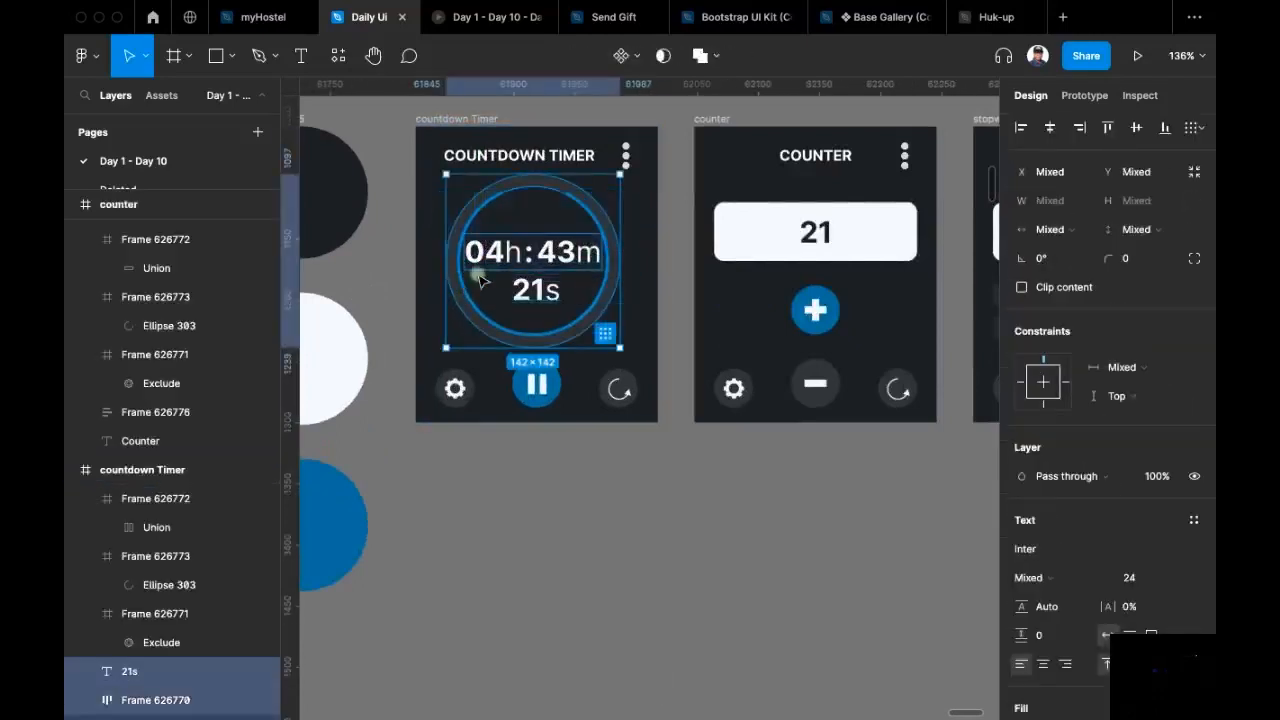
{"action": "key", "text": "k"}
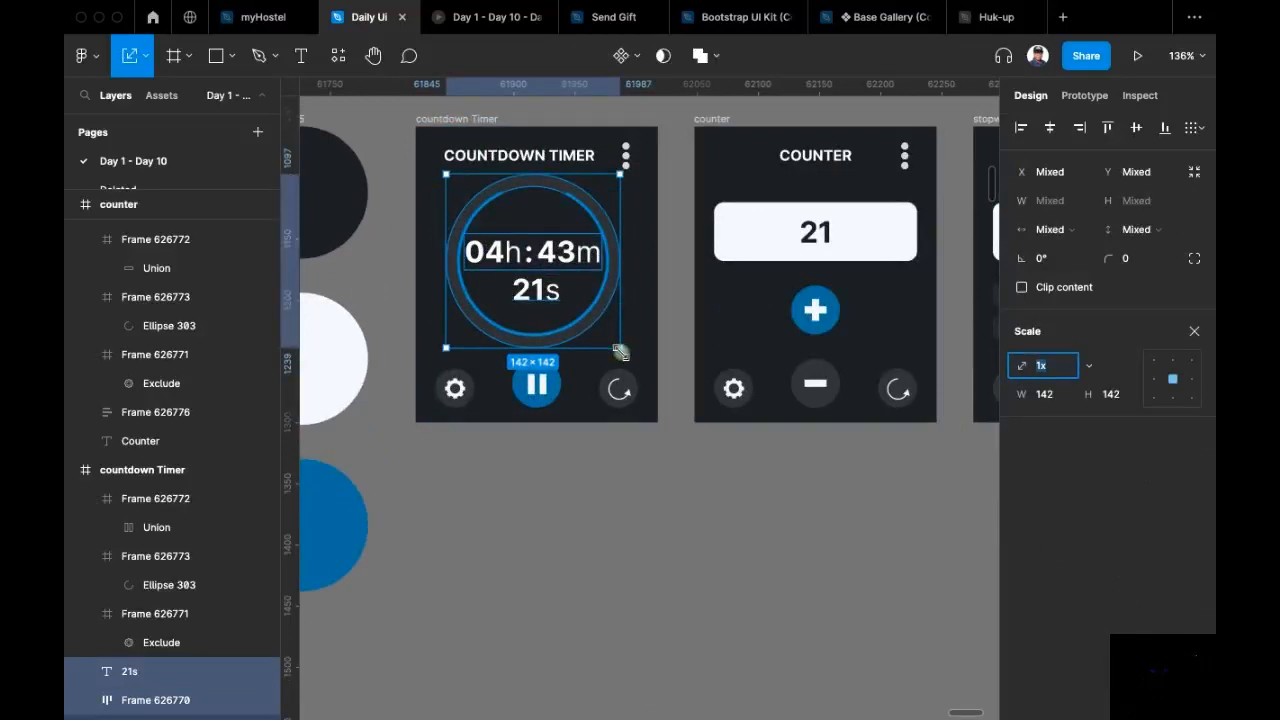
{"action": "left_click_drag", "start_coordinate": [620, 352], "coordinate": [586, 338]}
{"action": "left_click", "coordinate": [590, 516]}
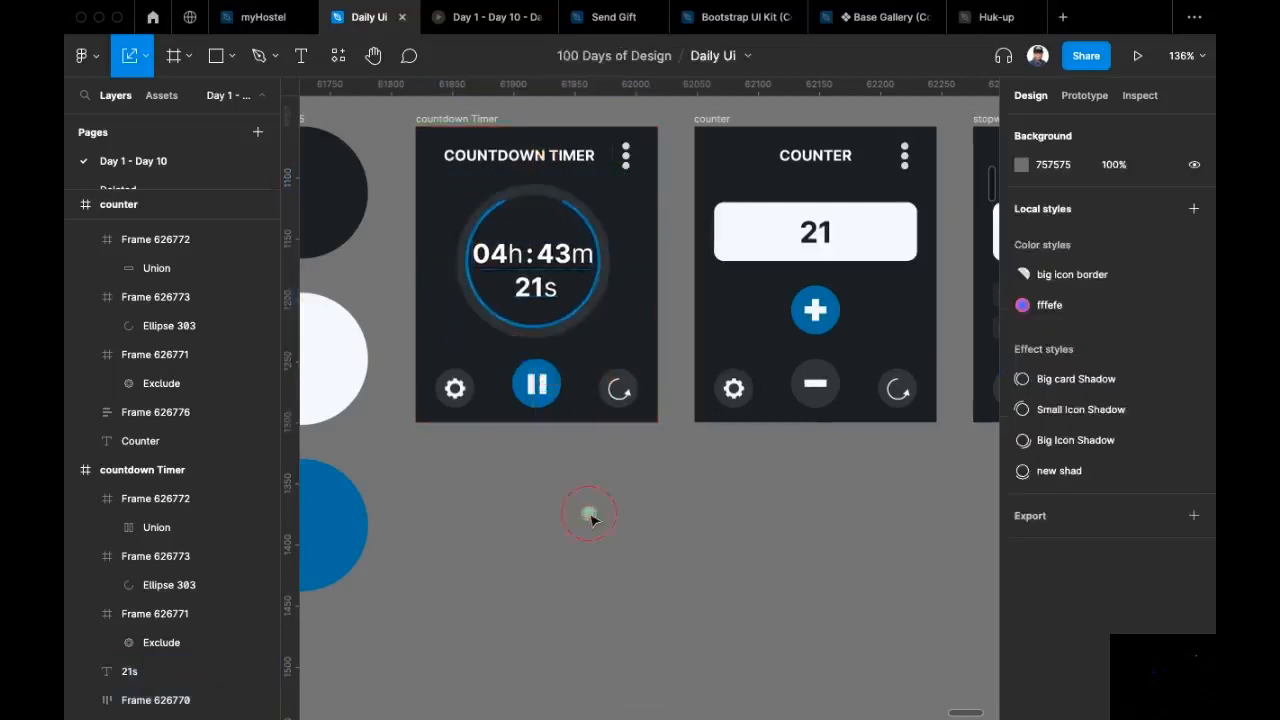
Step: Move the titles and three-dot icons of the countdown Timer, counter and stopwatch frames up 3 px together
{"action": "left_click_drag", "start_coordinate": [601, 503], "coordinate": [585, 503]}
{"action": "left_click_drag", "start_coordinate": [629, 386], "coordinate": [506, 457]}
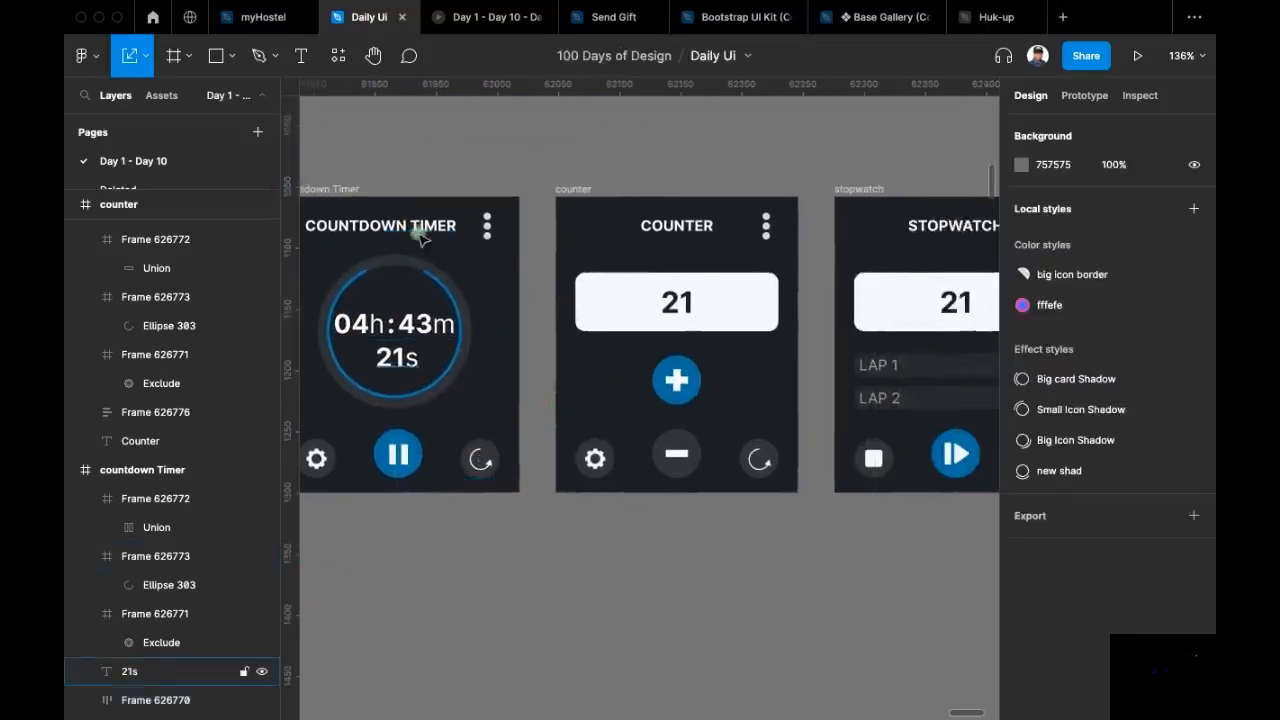
{"action": "left_click", "coordinate": [428, 227]}
{"action": "left_click", "coordinate": [490, 227], "text": "shift"}
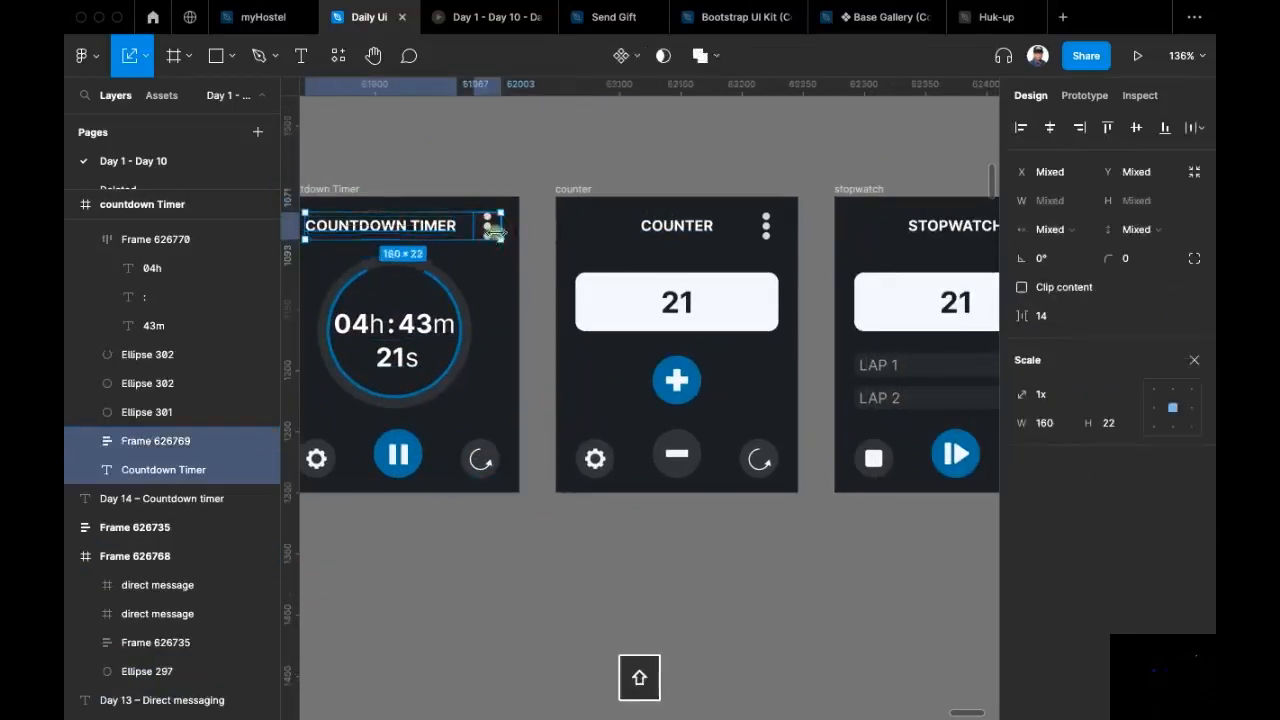
{"action": "left_click", "coordinate": [645, 230], "text": "shift"}
{"action": "left_click", "coordinate": [766, 226], "text": "shift"}
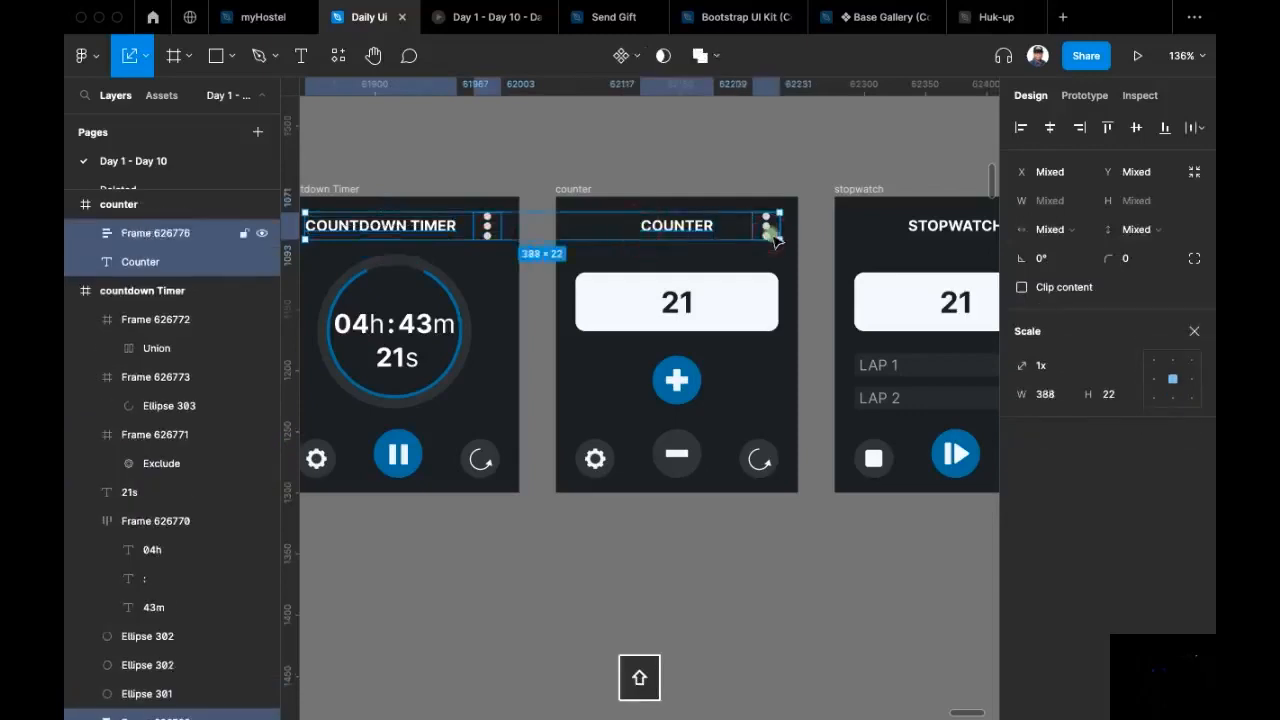
{"action": "scroll", "coordinate": [790, 232], "scroll_direction": "right", "scroll_amount": 3}
{"action": "left_click", "coordinate": [786, 232], "text": "shift"}
{"action": "left_click", "coordinate": [828, 240], "text": "shift"}
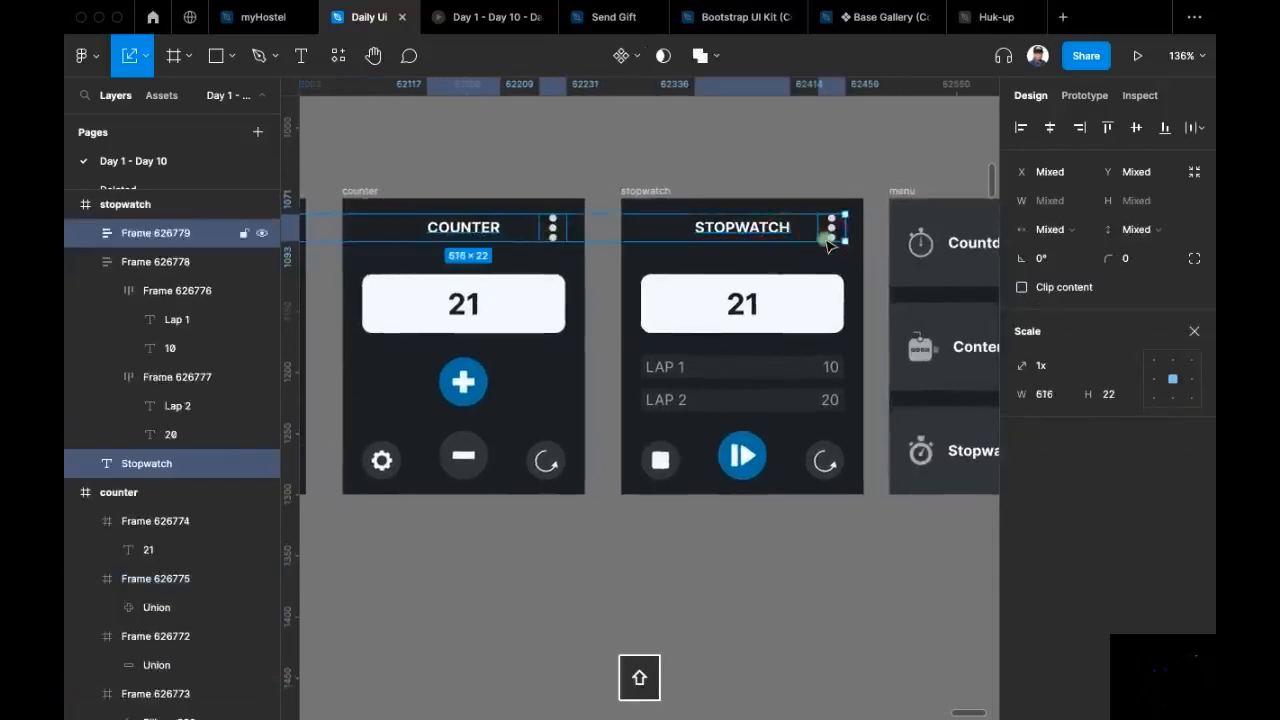
{"action": "key", "text": "Up"}
{"action": "key", "text": "Up"}
{"action": "key", "text": "Up"}
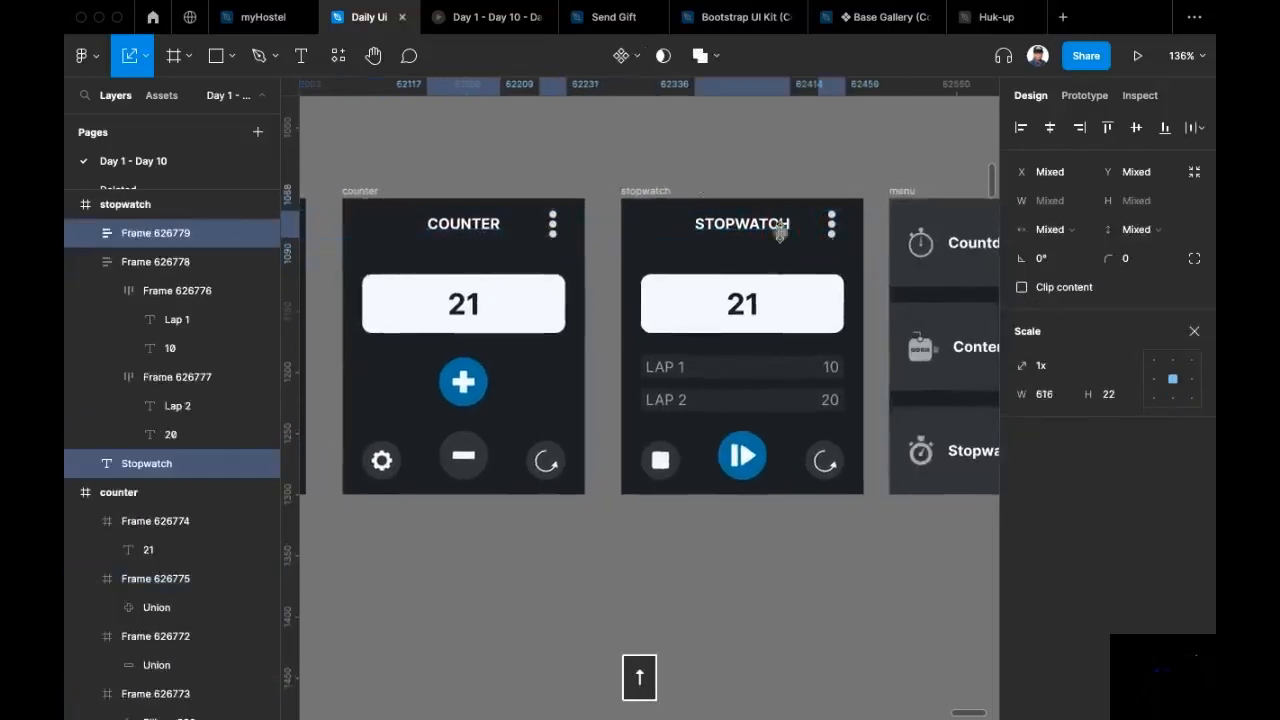
{"action": "left_click", "coordinate": [691, 149]}
Step: Run the Flow 7 prototype preview and test the countdown timer's three-dot icon and the menu's back button
{"action": "scroll", "coordinate": [777, 171], "scroll_direction": "down", "scroll_amount": 5}
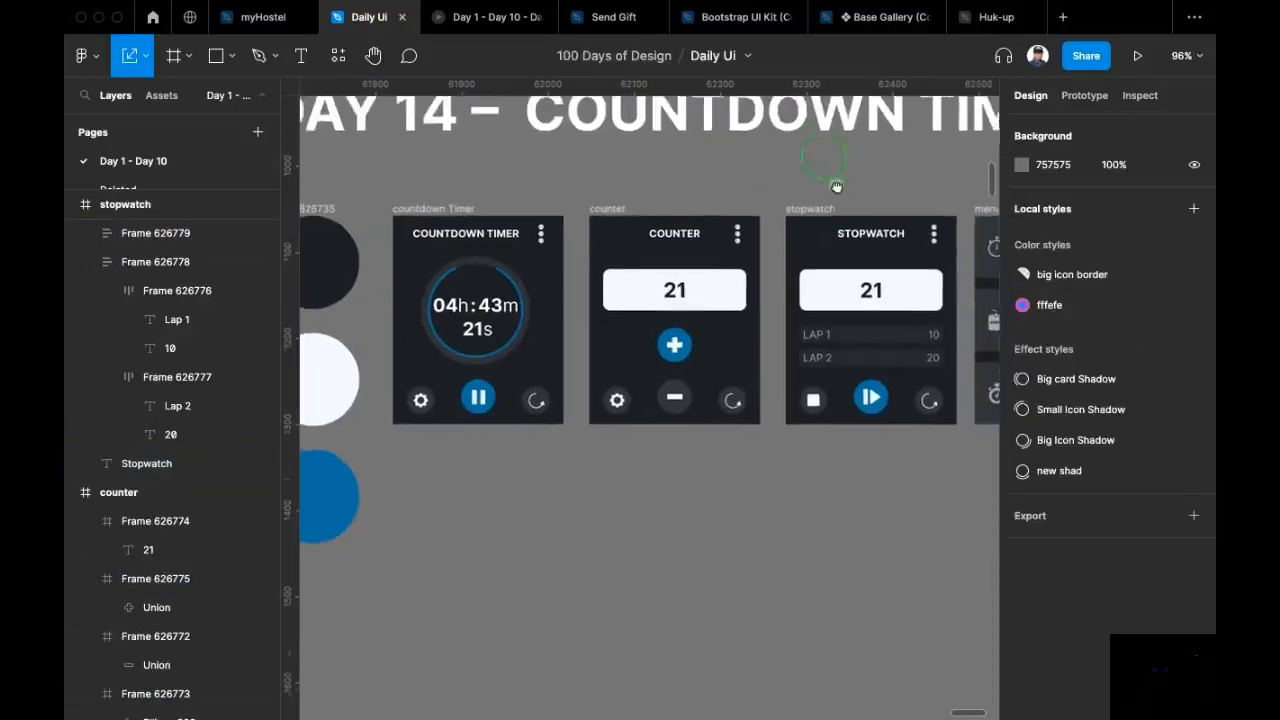
{"action": "left_click_drag", "start_coordinate": [791, 171], "coordinate": [745, 174]}
{"action": "left_click_drag", "start_coordinate": [498, 183], "coordinate": [593, 171]}
{"action": "left_click", "coordinate": [1084, 95]}
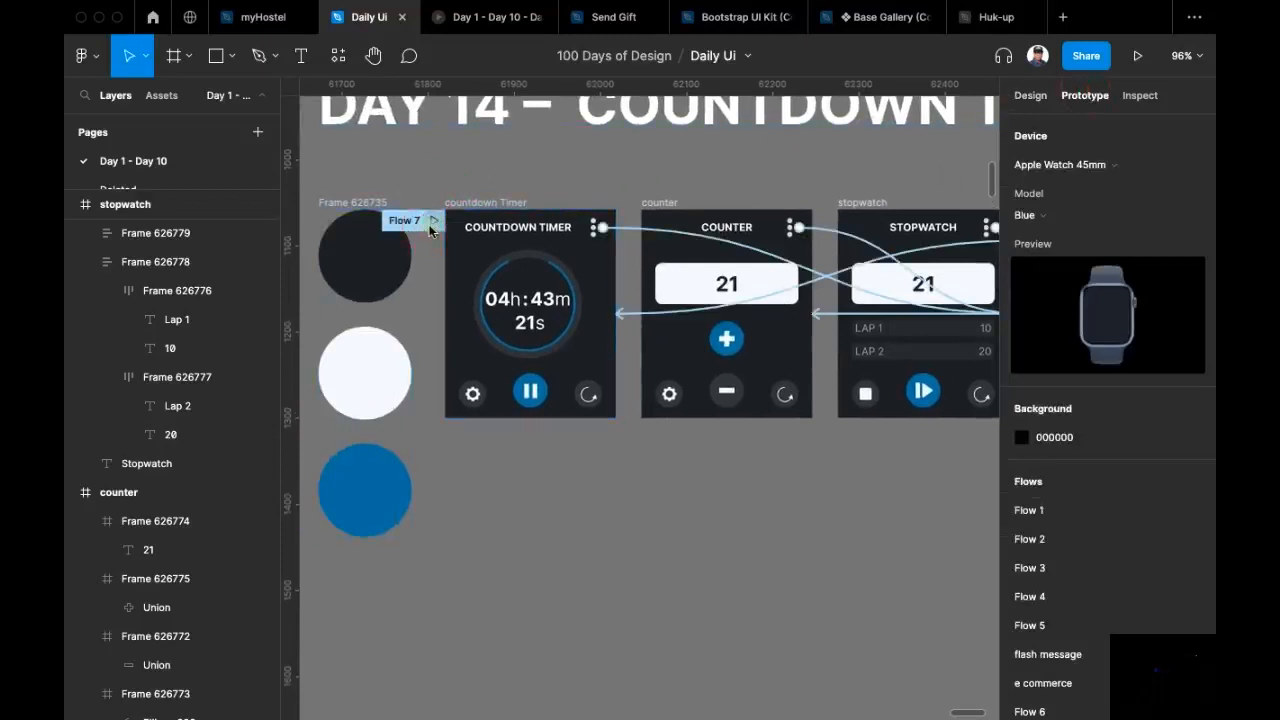
{"action": "left_click", "coordinate": [430, 224]}
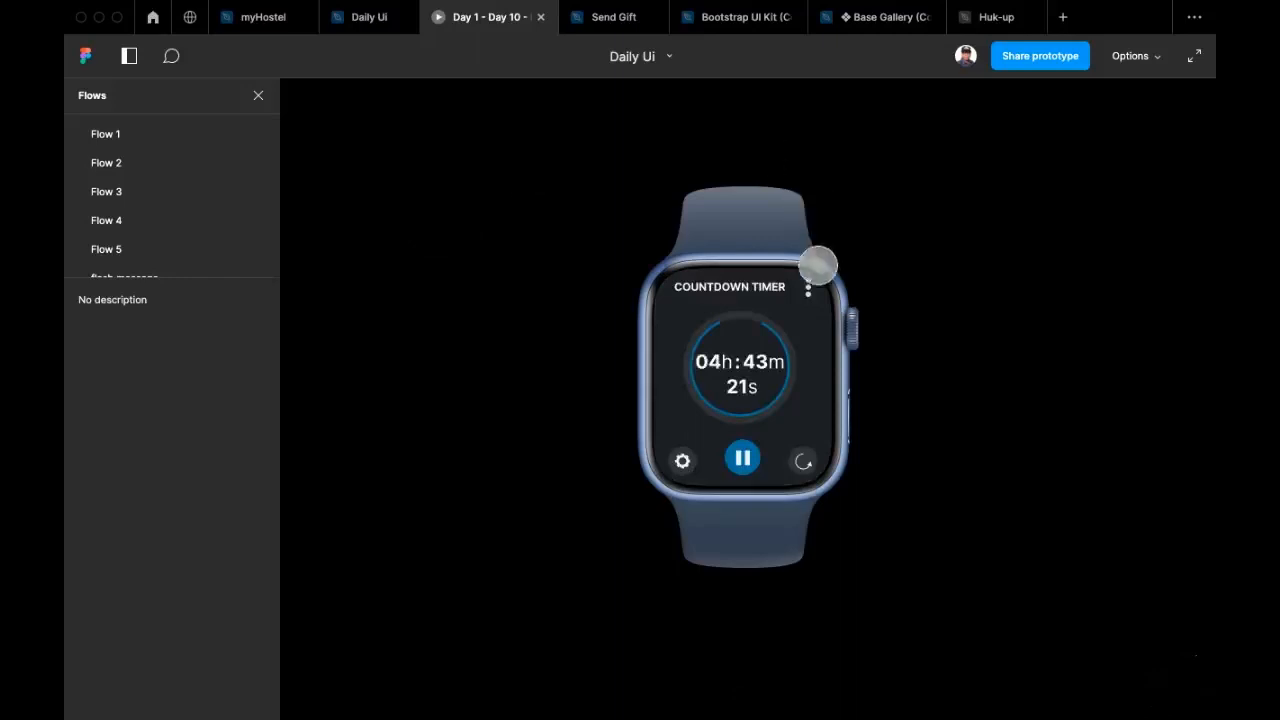
{"action": "left_click", "coordinate": [808, 286]}
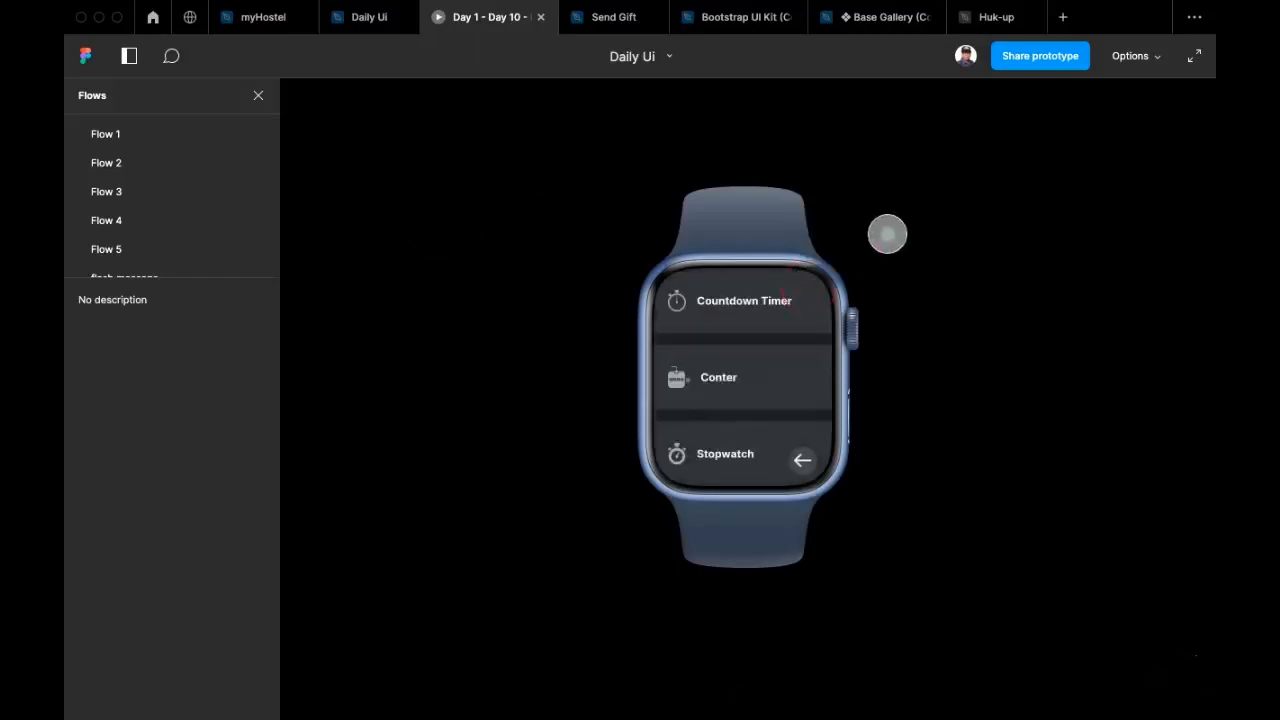
{"action": "left_click", "coordinate": [805, 459]}
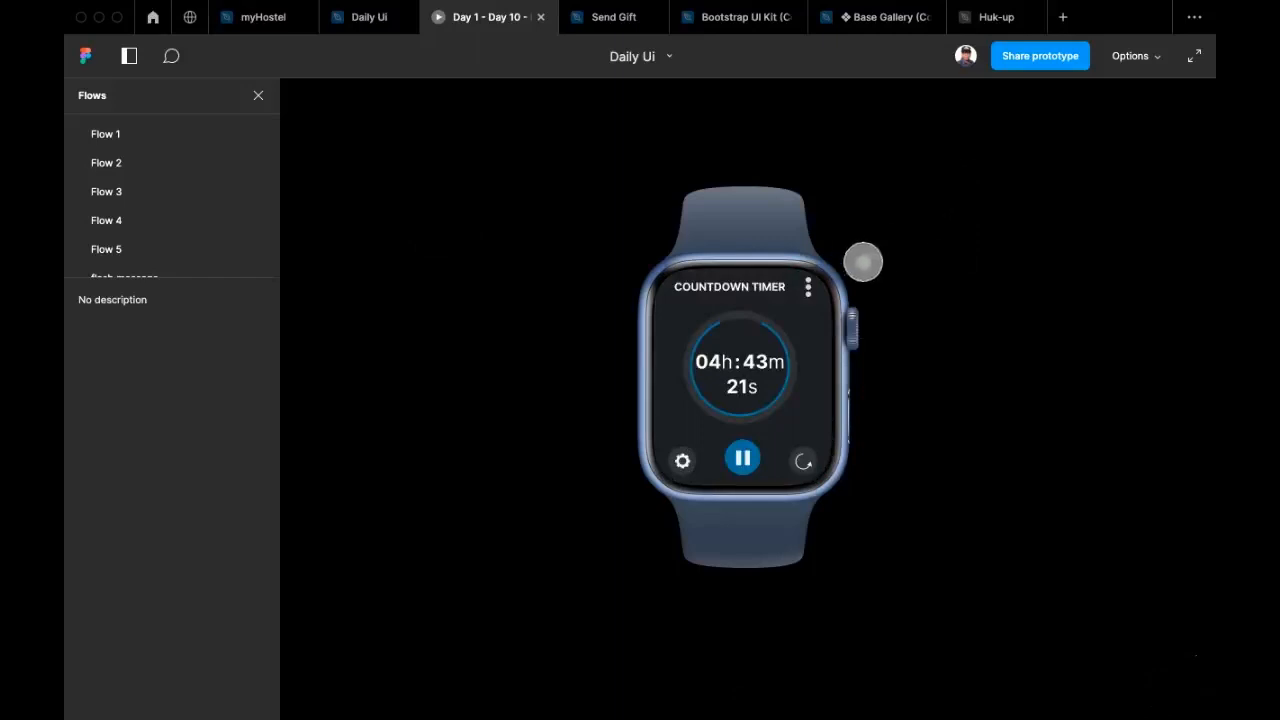
Step: Test the menu's Conter row and Stopwatch row in the preview, reopening the menu from the counter screen
{"action": "left_click", "coordinate": [812, 287]}
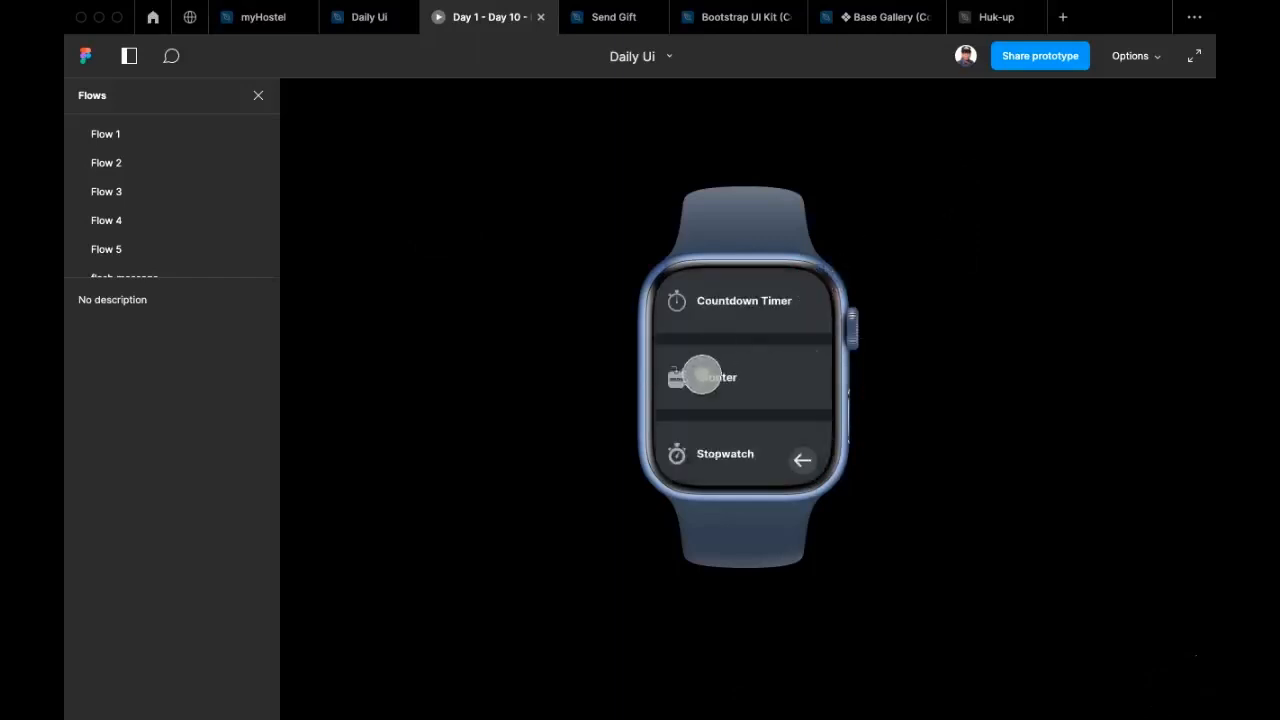
{"action": "left_click", "coordinate": [735, 381]}
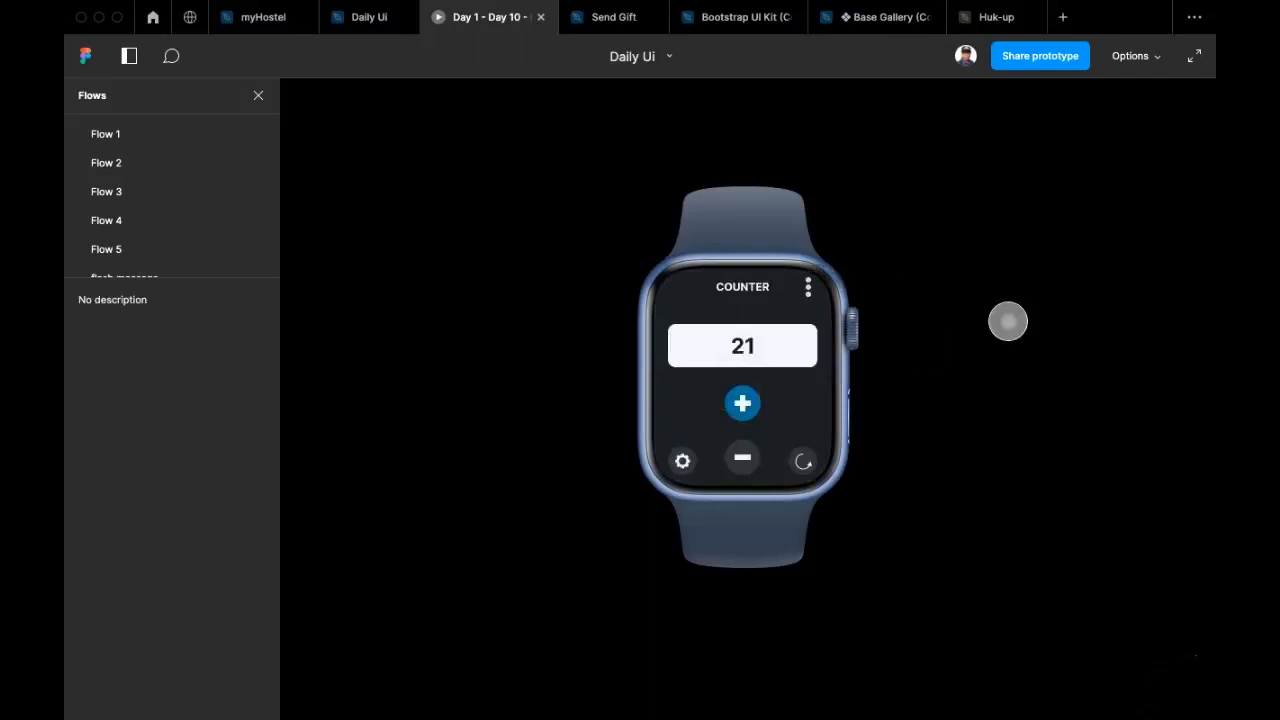
{"action": "left_click", "coordinate": [808, 287]}
{"action": "left_click", "coordinate": [721, 453]}
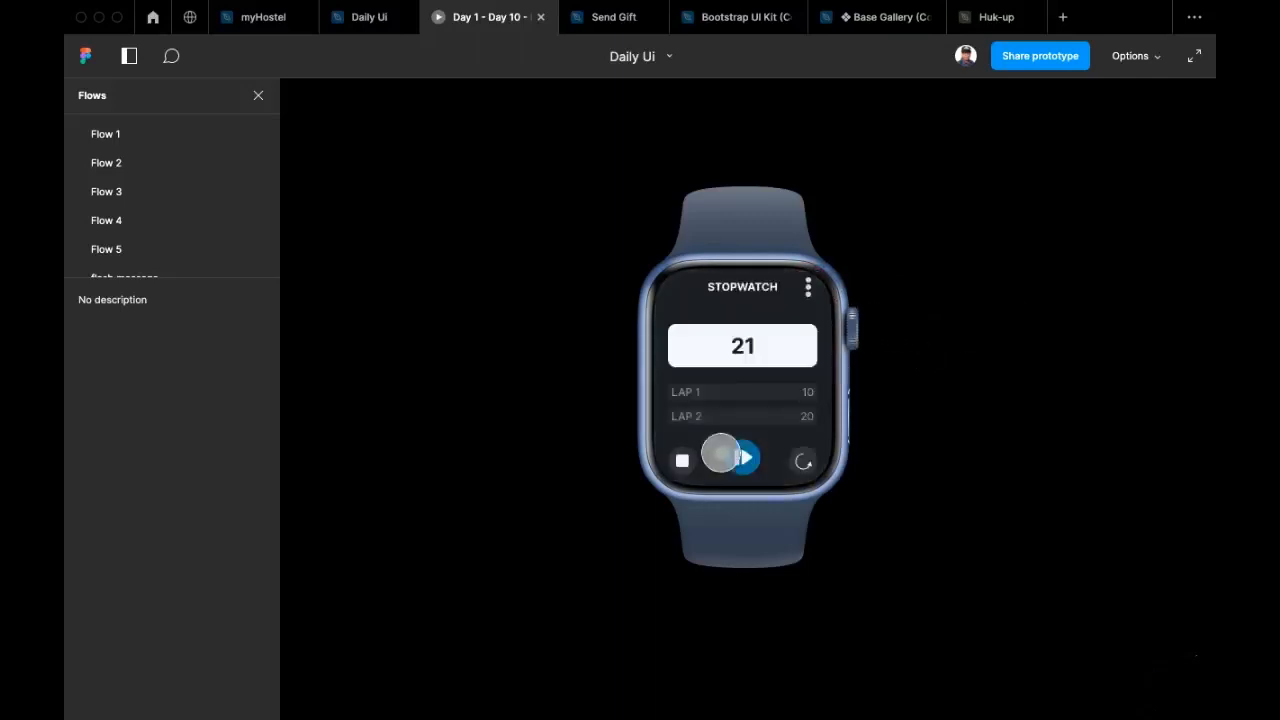
Step: Test the menu's back button from the stopwatch screen, then its Countdown Timer row in the preview
{"action": "left_click", "coordinate": [812, 289]}
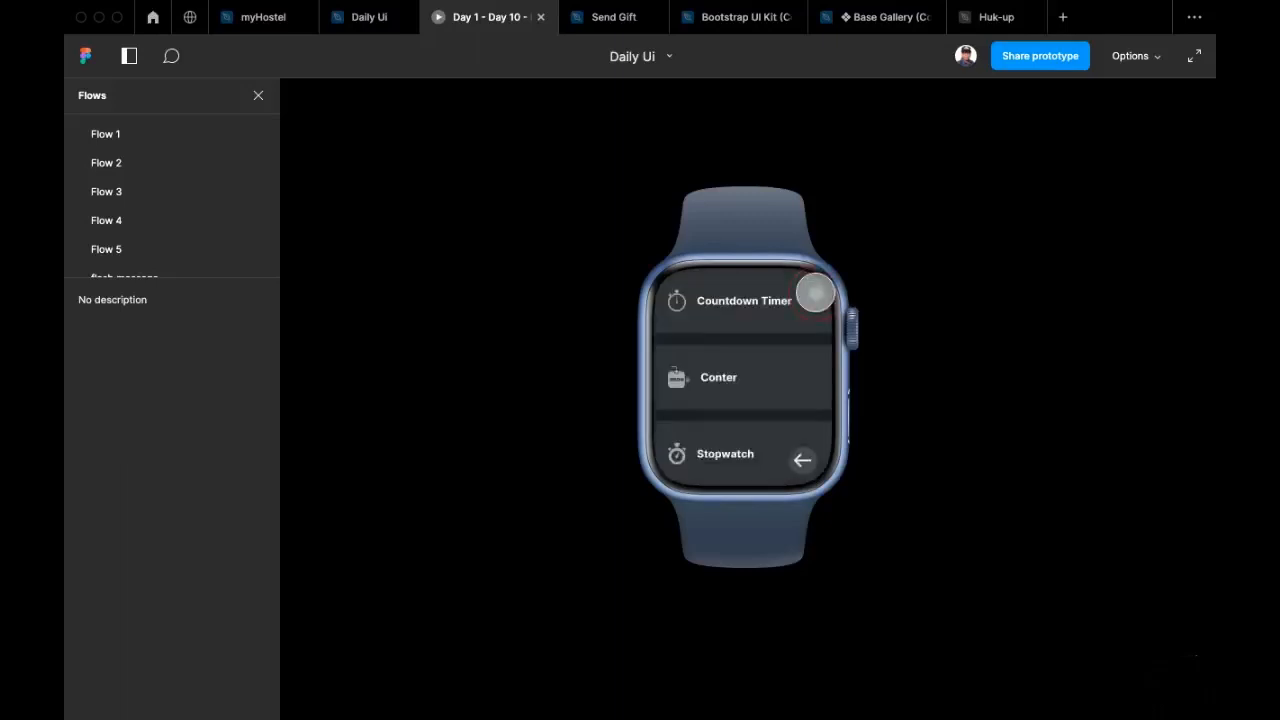
{"action": "left_click", "coordinate": [803, 460]}
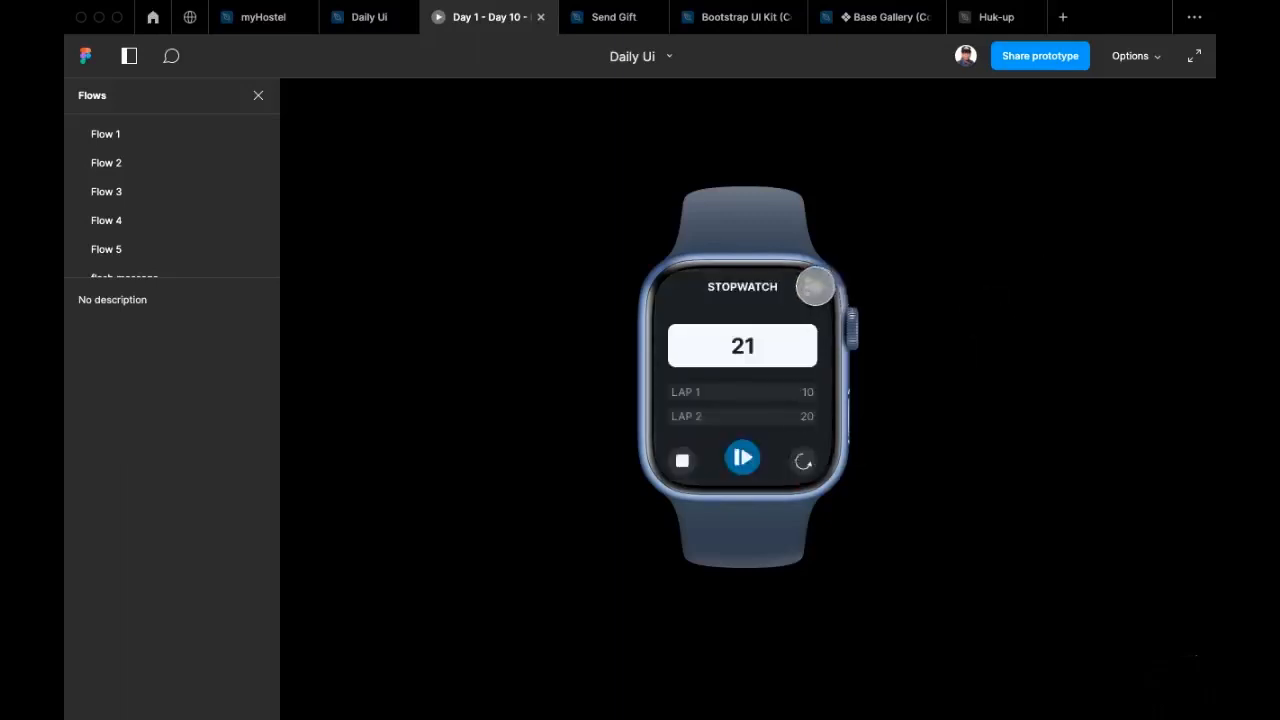
{"action": "left_click", "coordinate": [815, 287]}
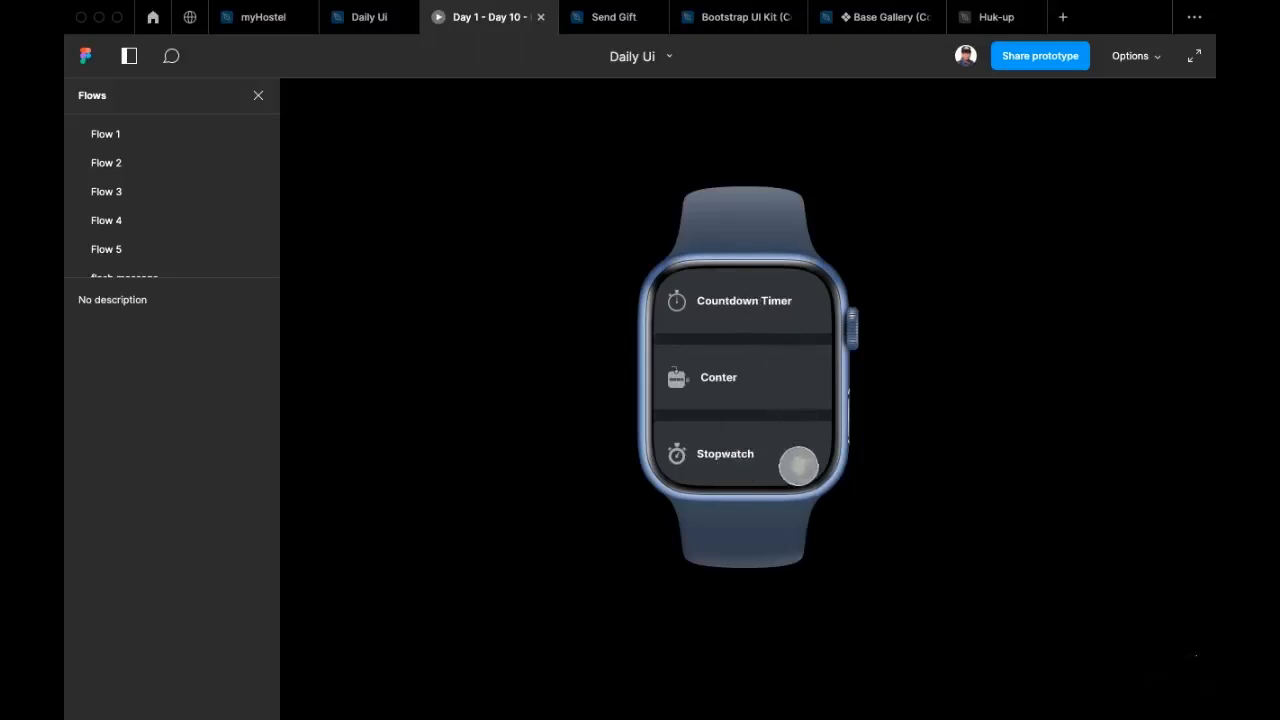
{"action": "left_click", "coordinate": [773, 312]}
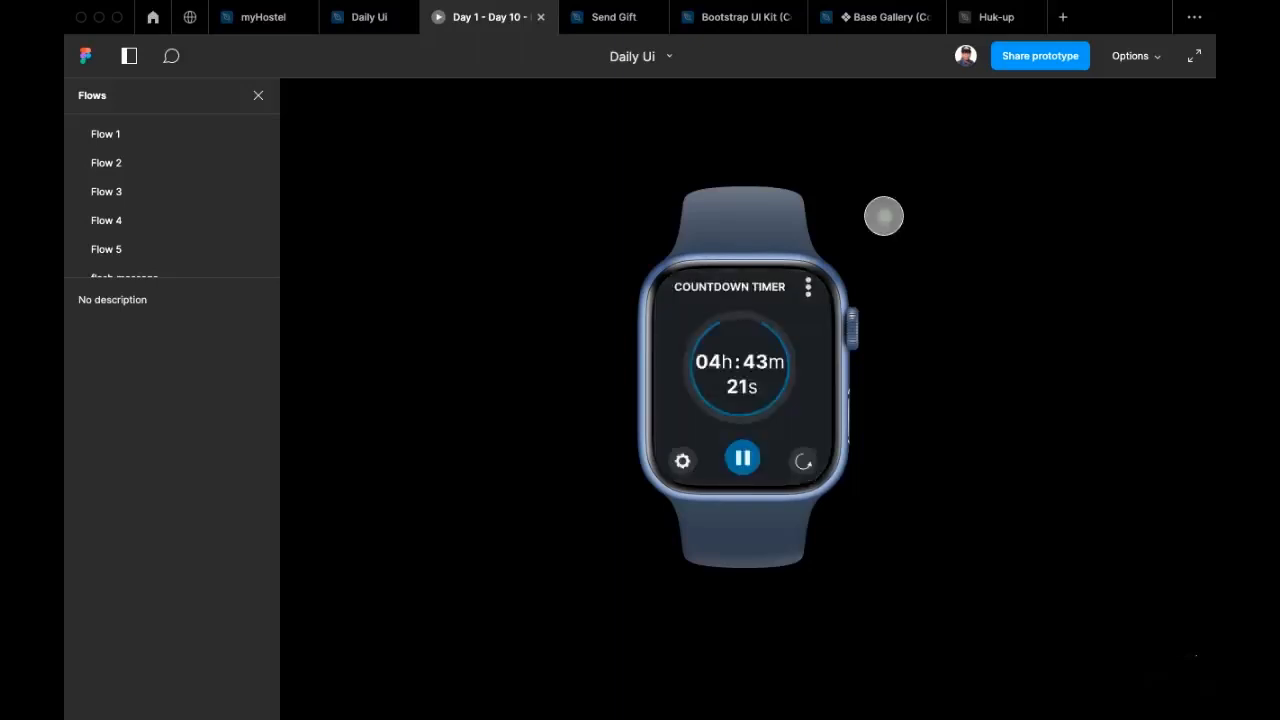